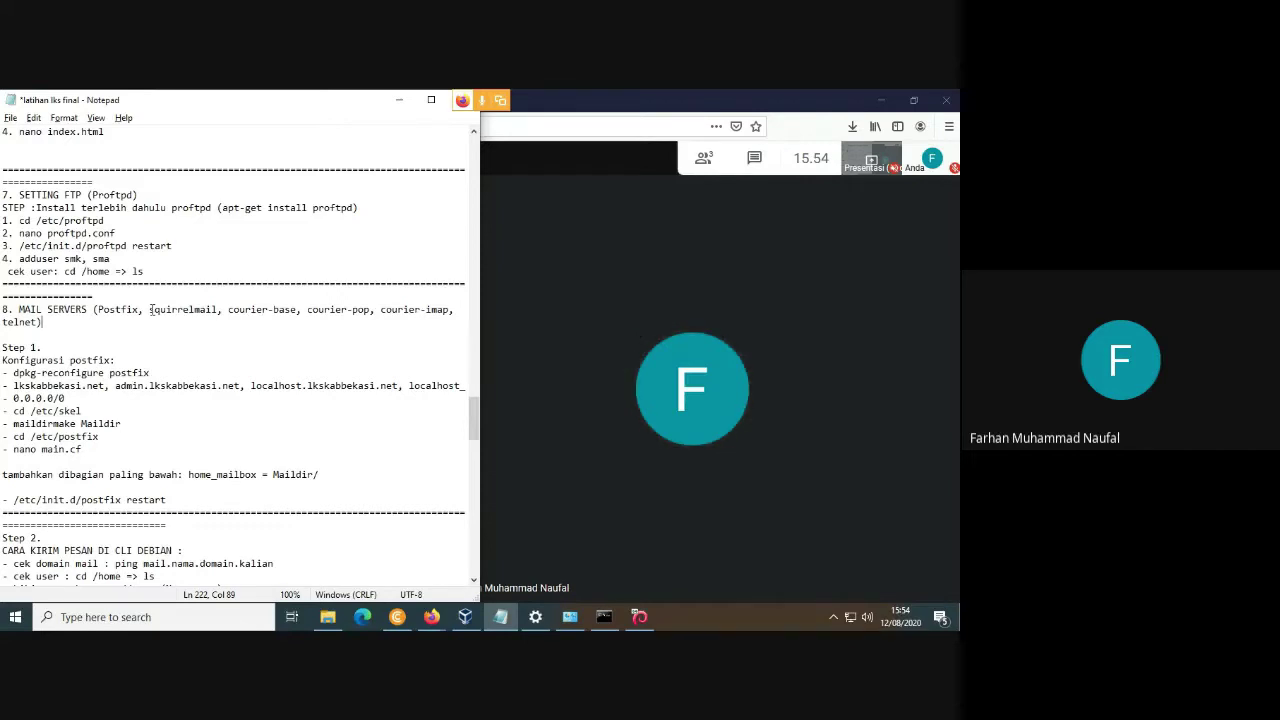
Highlight squirrelmail, courier-imap and courier-pop in the notes' mail servers list.
left_click_drag(151, 309, 369, 309)
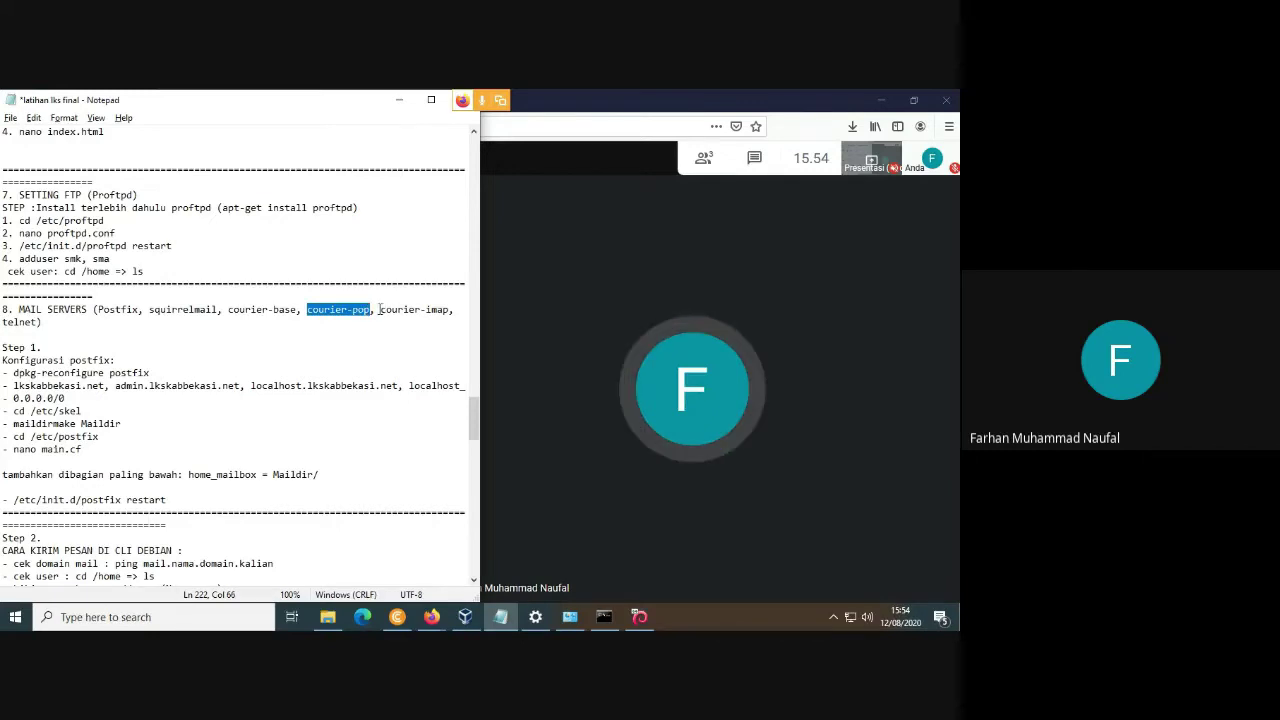
left_click_drag(381, 309, 440, 311)
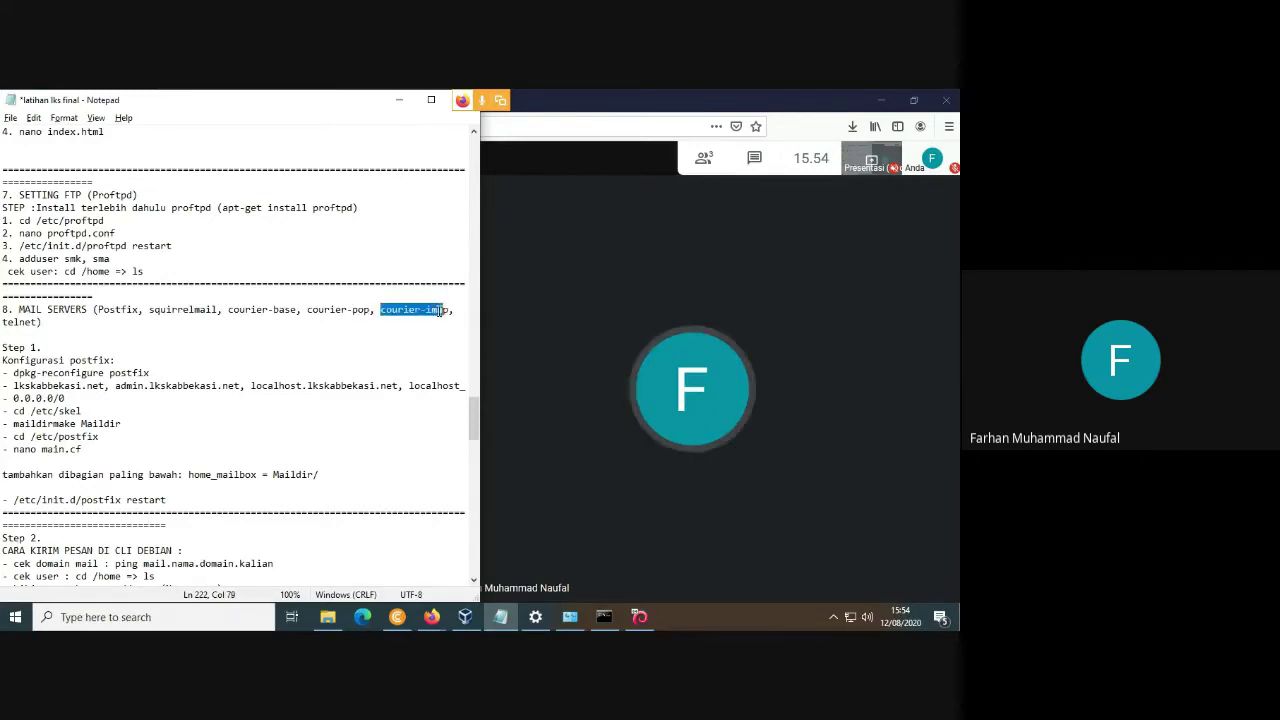
left_click(379, 310)
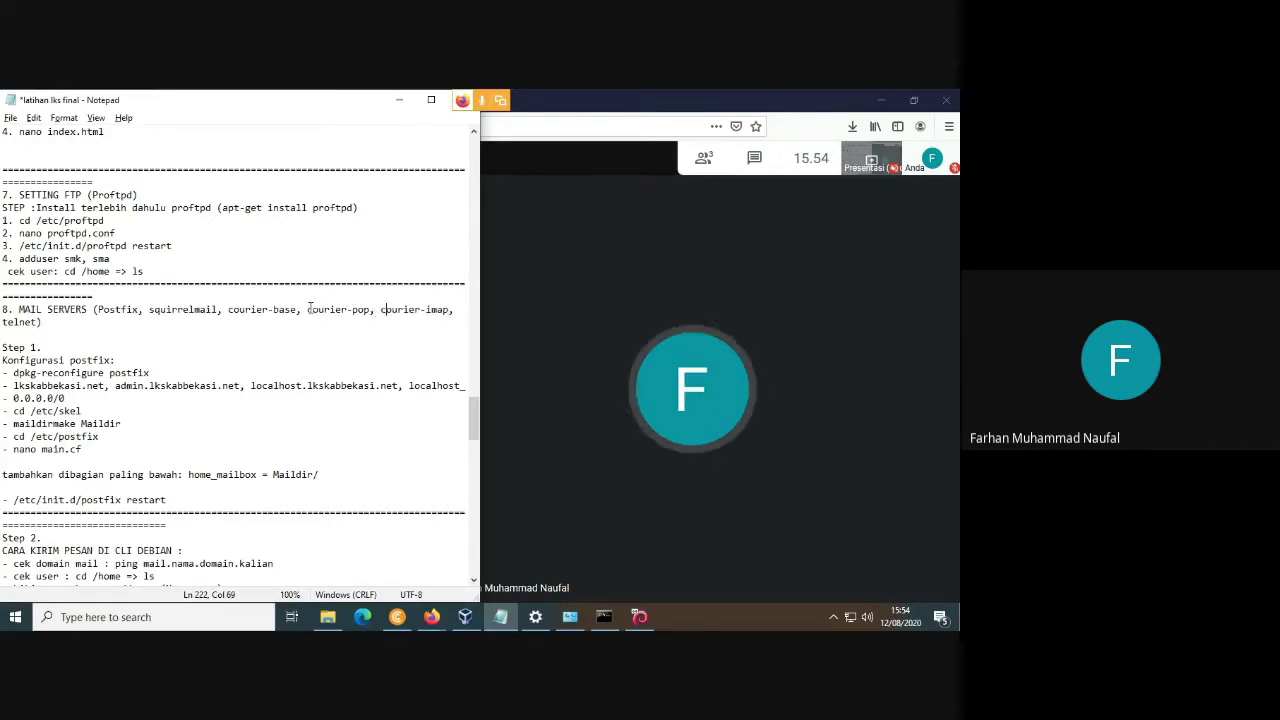
left_click_drag(308, 309, 366, 309)
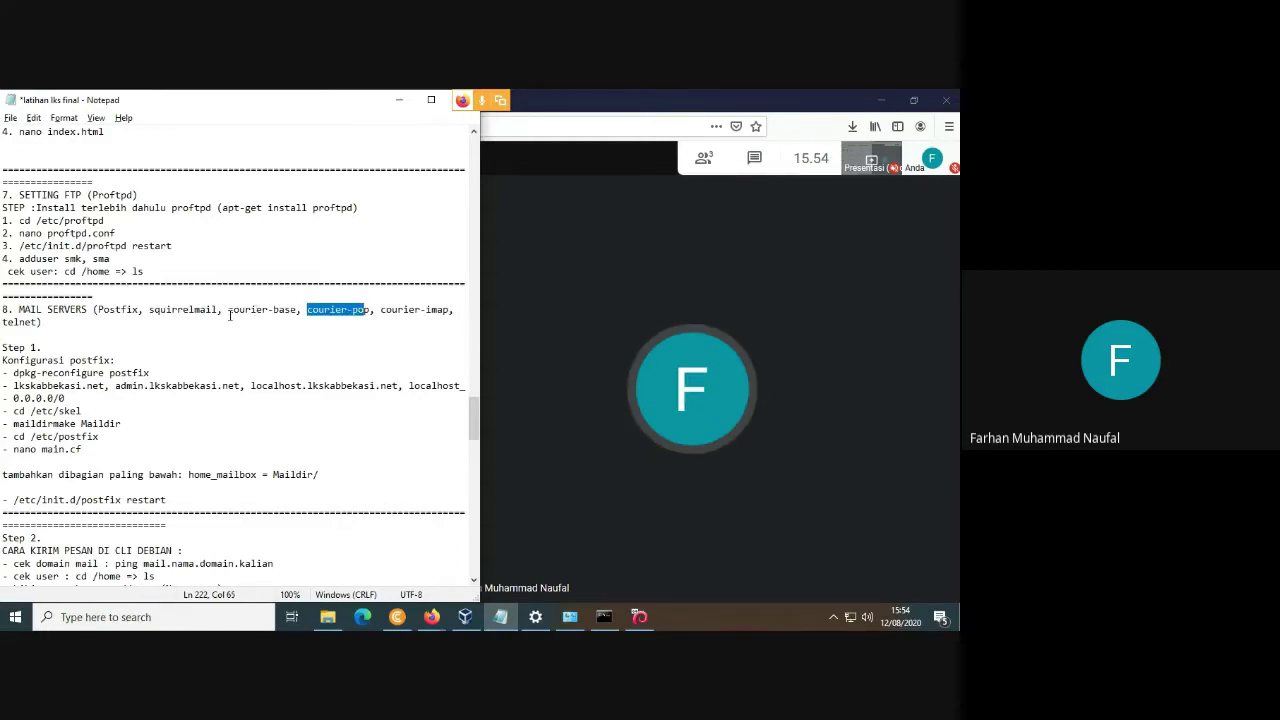
scroll(228, 309, "down", 7)
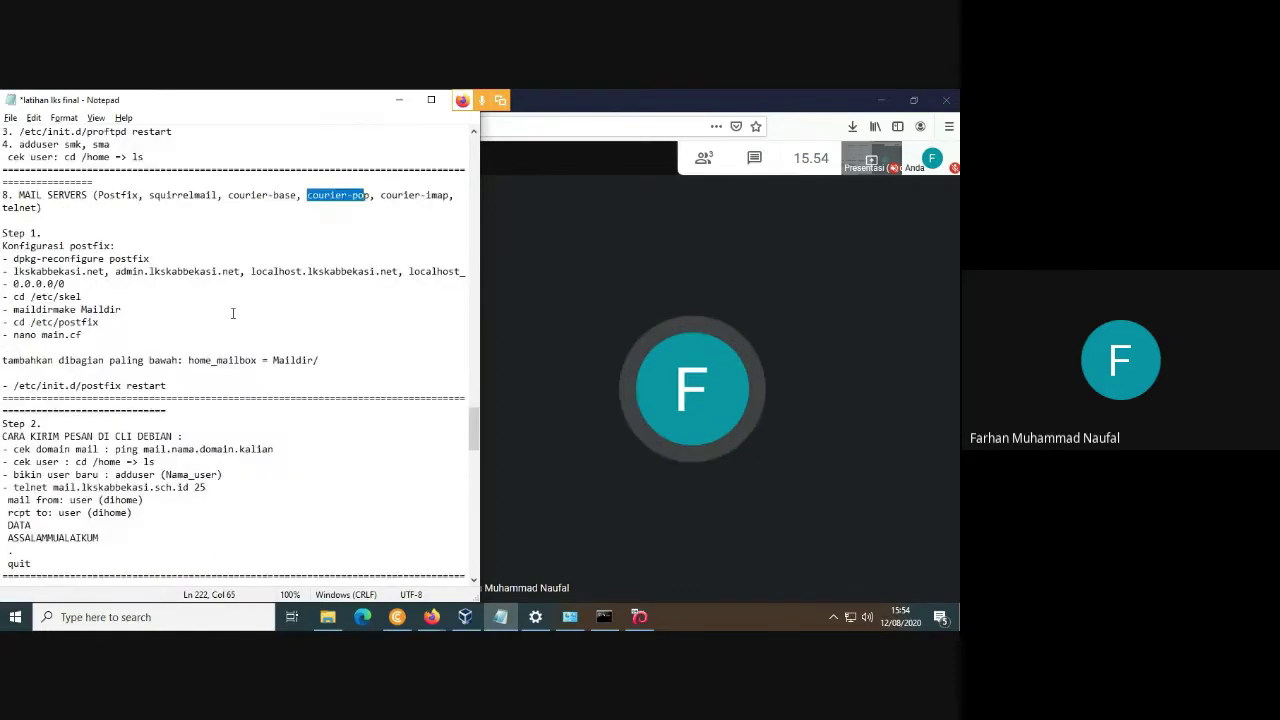
scroll(234, 314, "up", 5)
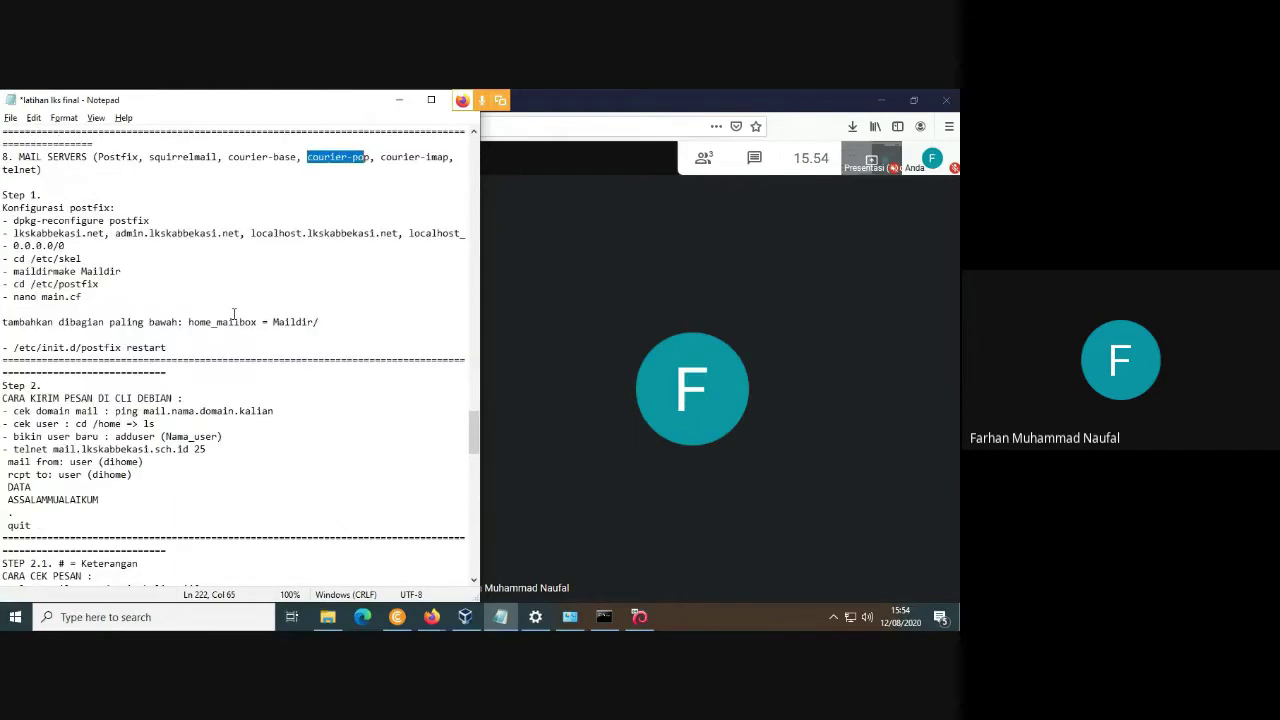
scroll(166, 272, "down", 10)
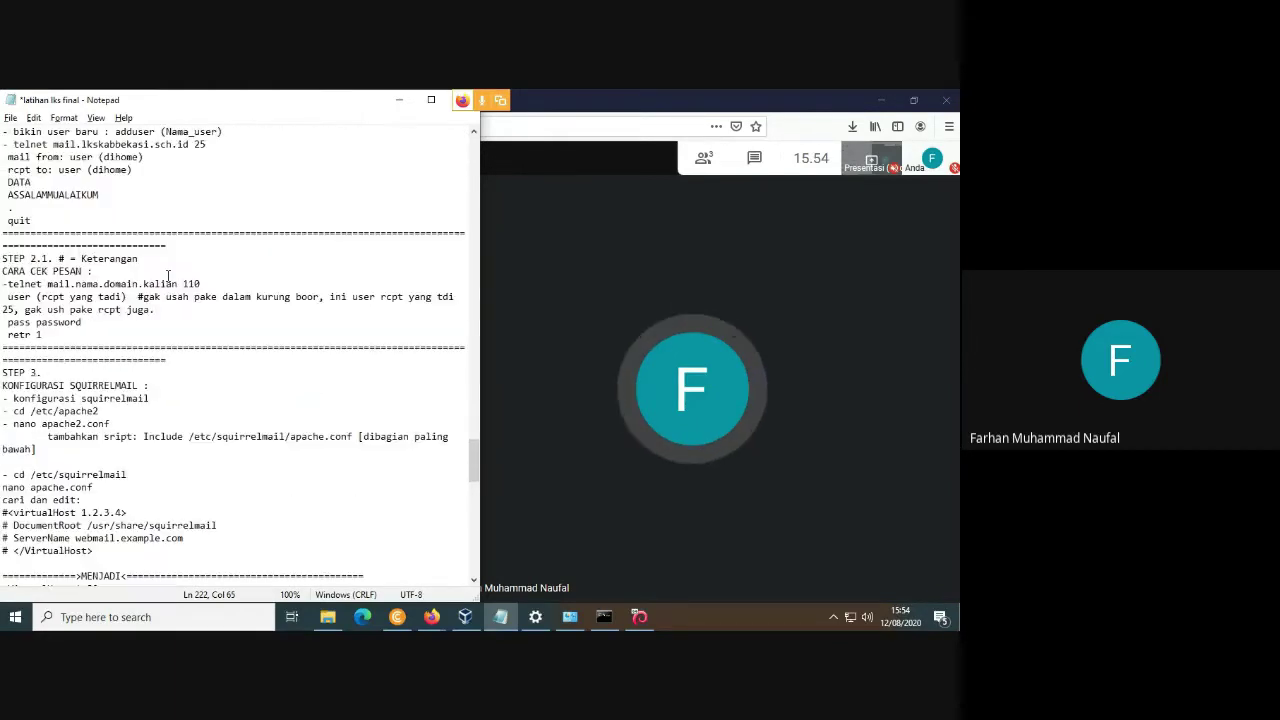
scroll(180, 295, "up", 7)
scroll(187, 305, "up", 20)
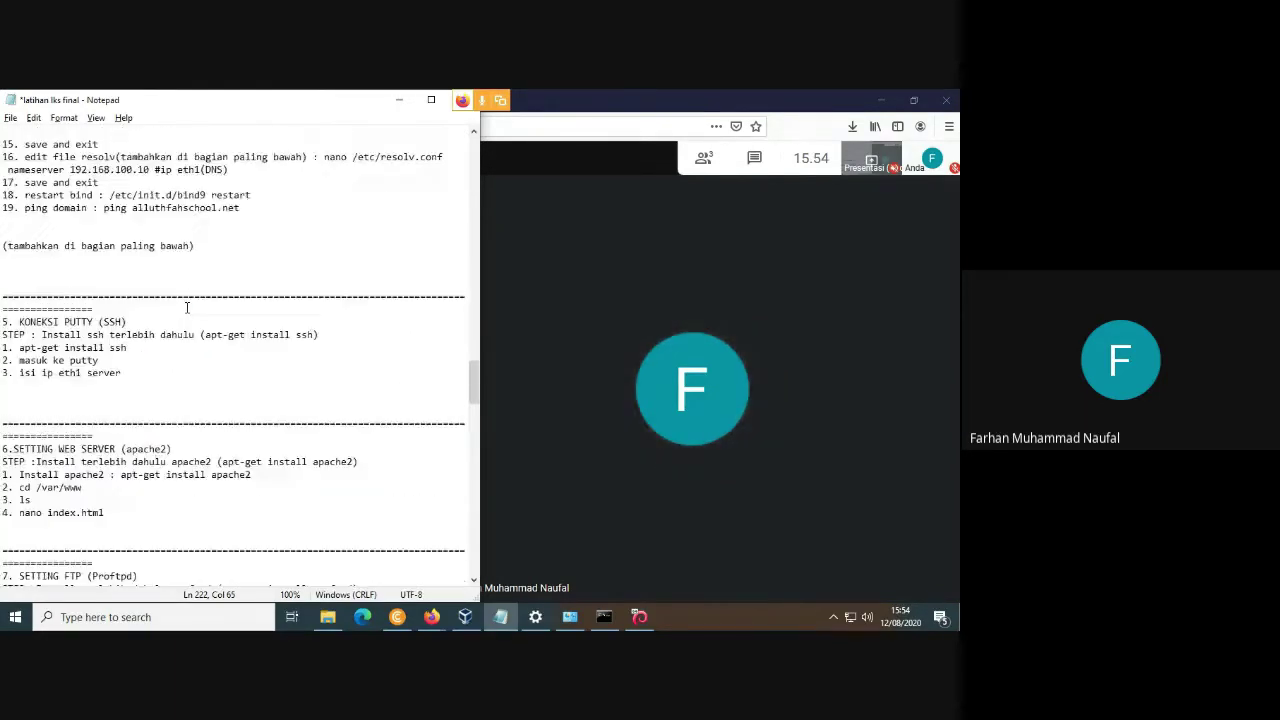
scroll(187, 307, "down", 20)
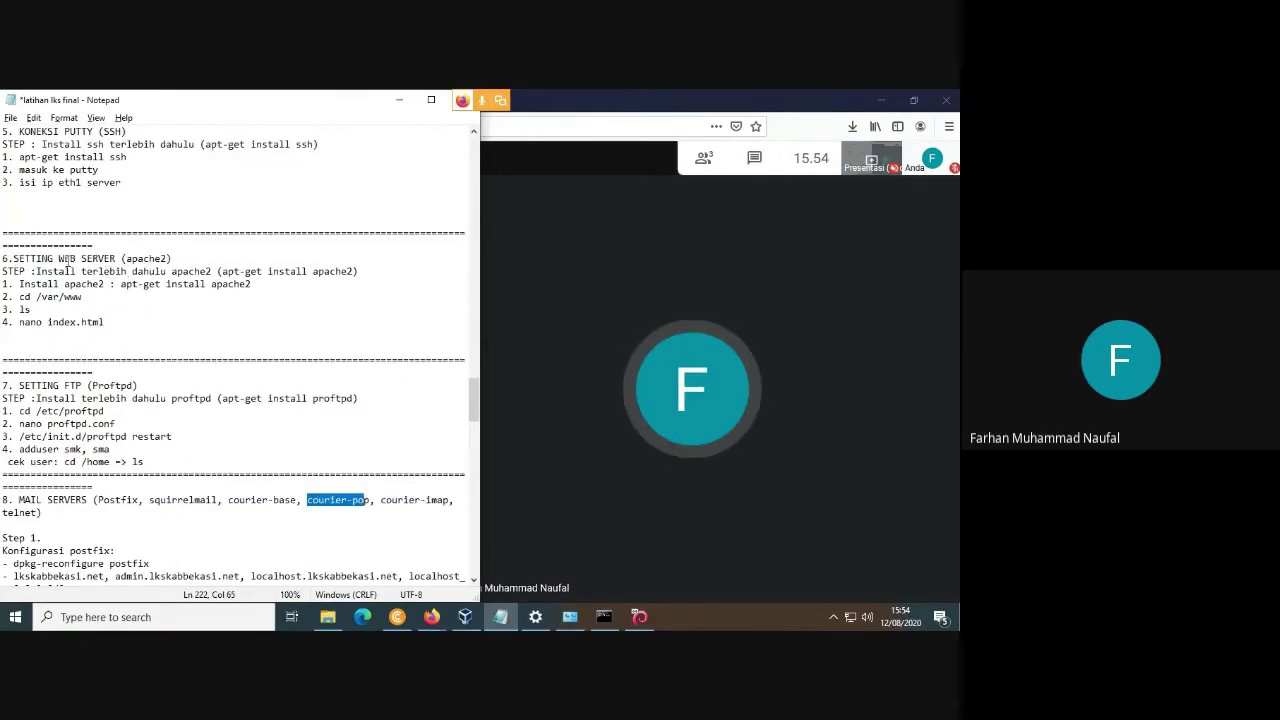
Highlight the WEB SERVER (apache2) heading and its install step in the notes.
left_click_drag(58, 258, 189, 260)
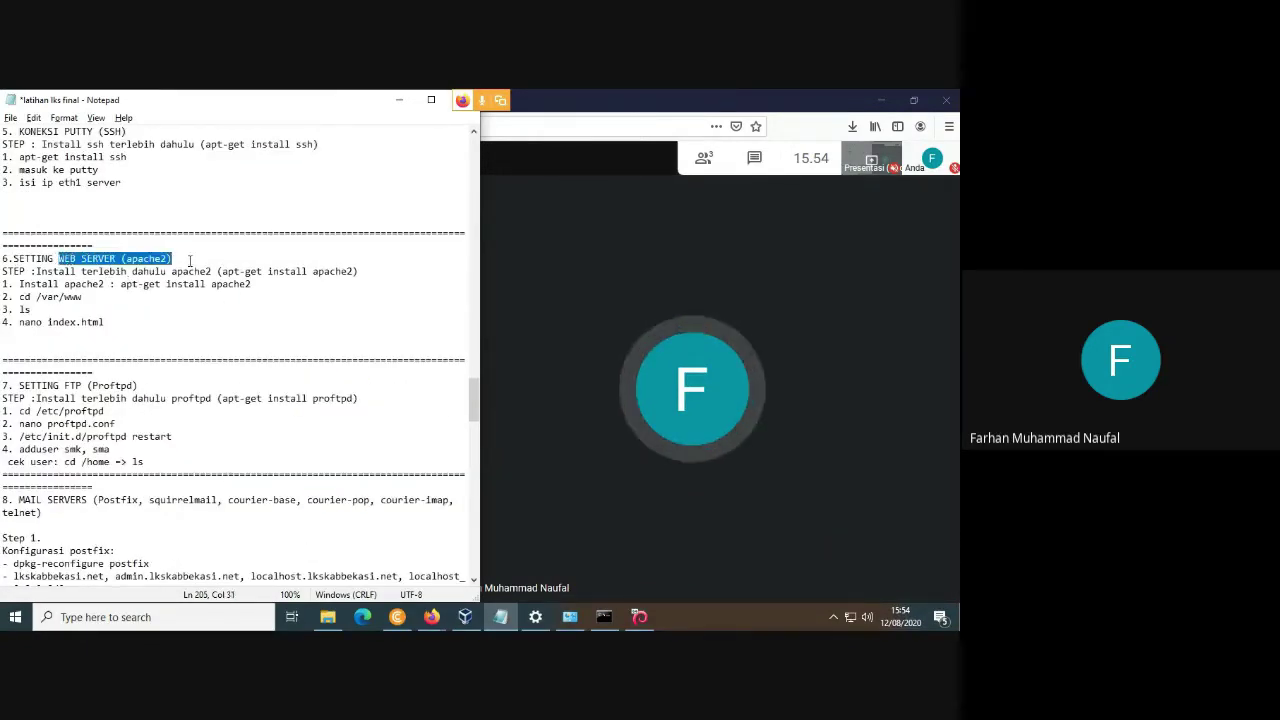
left_click(150, 298)
left_click_drag(54, 260, 19, 257)
left_click(190, 269)
Switch among the video meeting, the running debian-hantu VM and the VirtualBox manager.
left_click(214, 313)
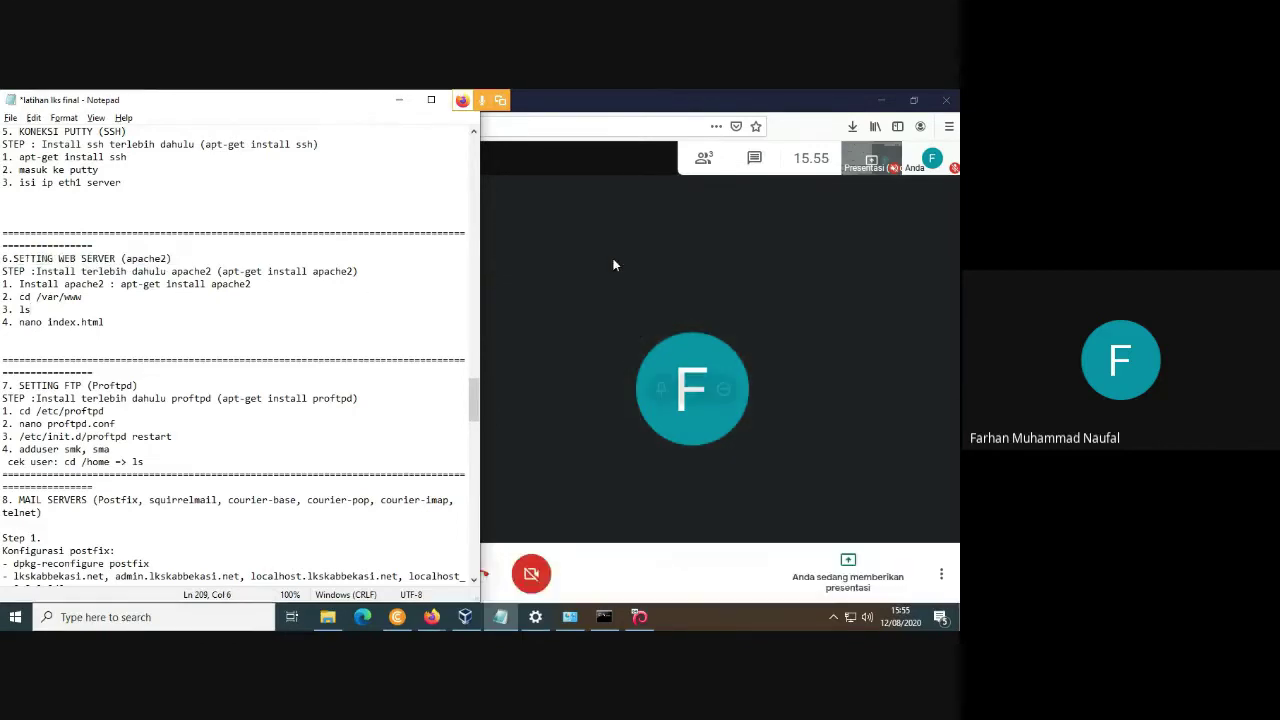
left_click(562, 326)
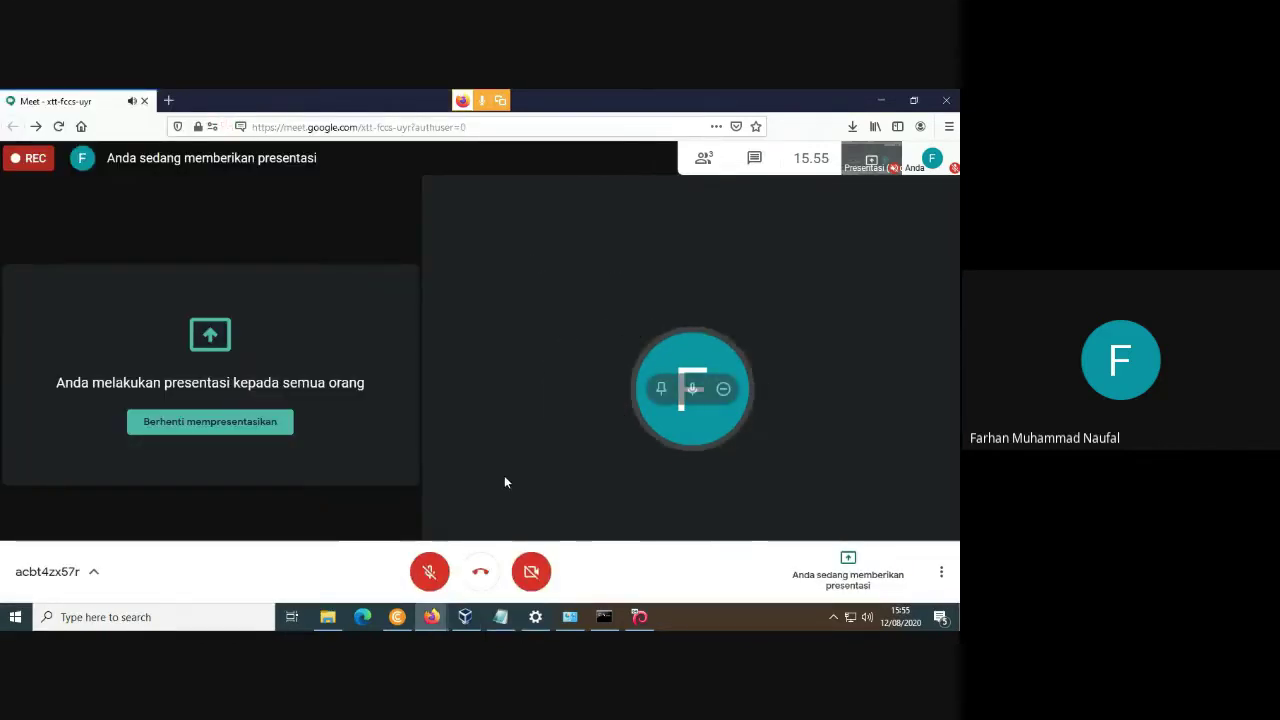
left_click(465, 617)
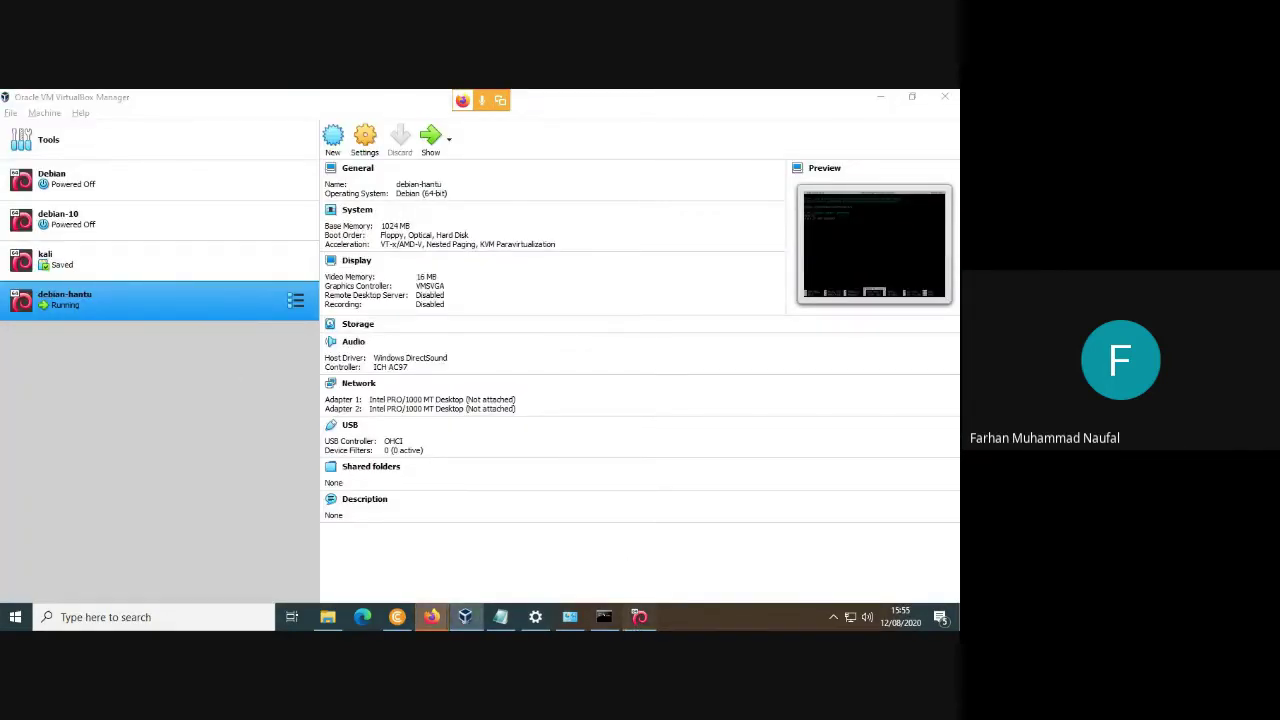
left_click(639, 617)
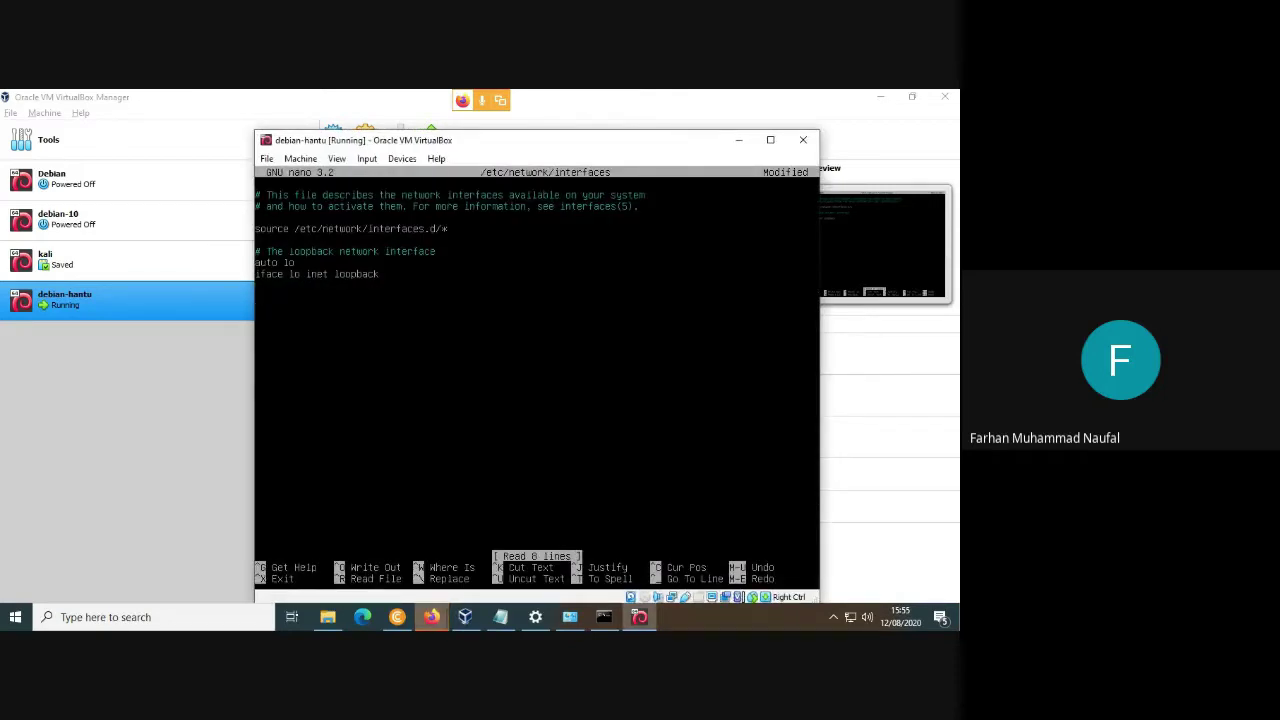
left_click(100, 420)
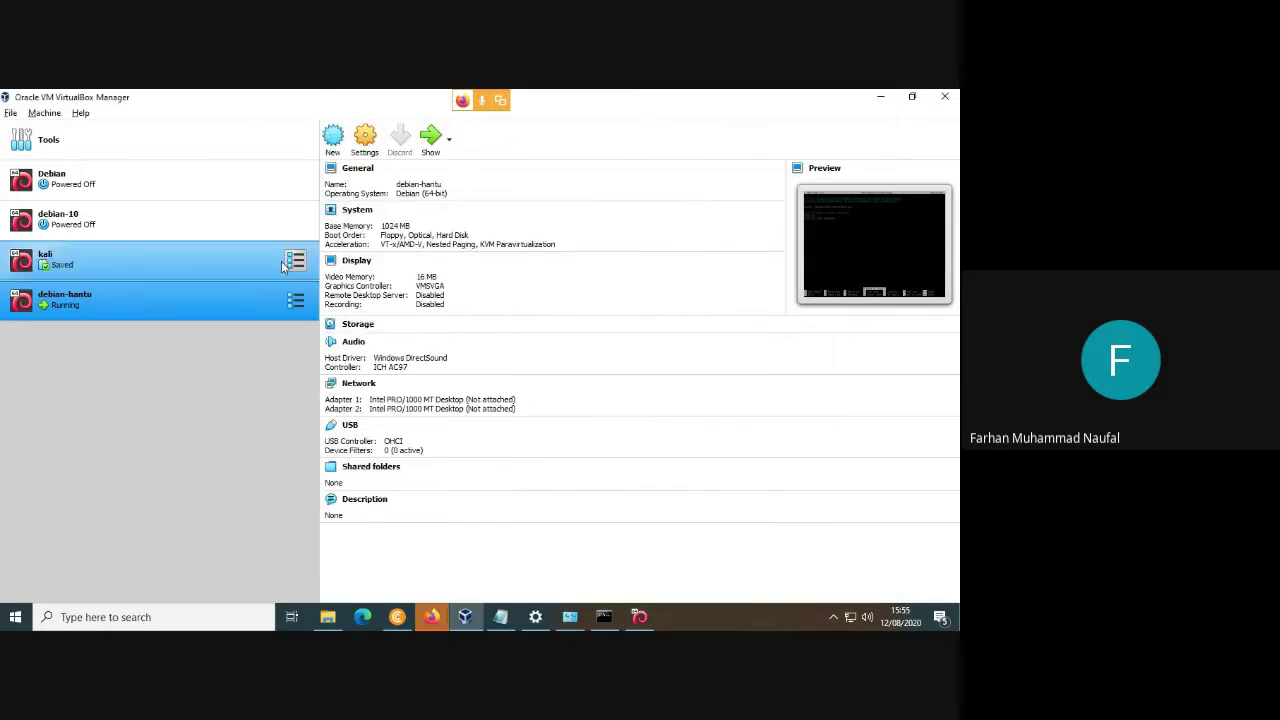
Bridge debian-hantu's Adapter 1 to the Realtek PCIe GbE Family Controller.
left_click(384, 146)
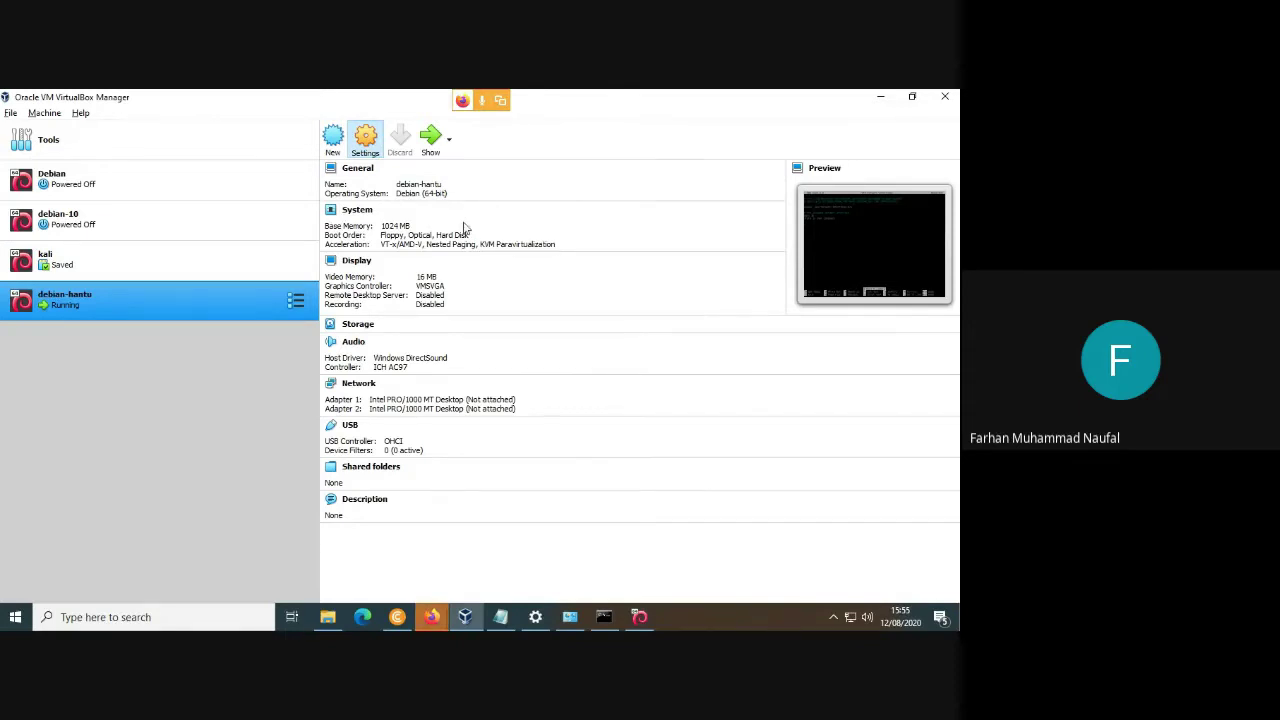
left_click(326, 318)
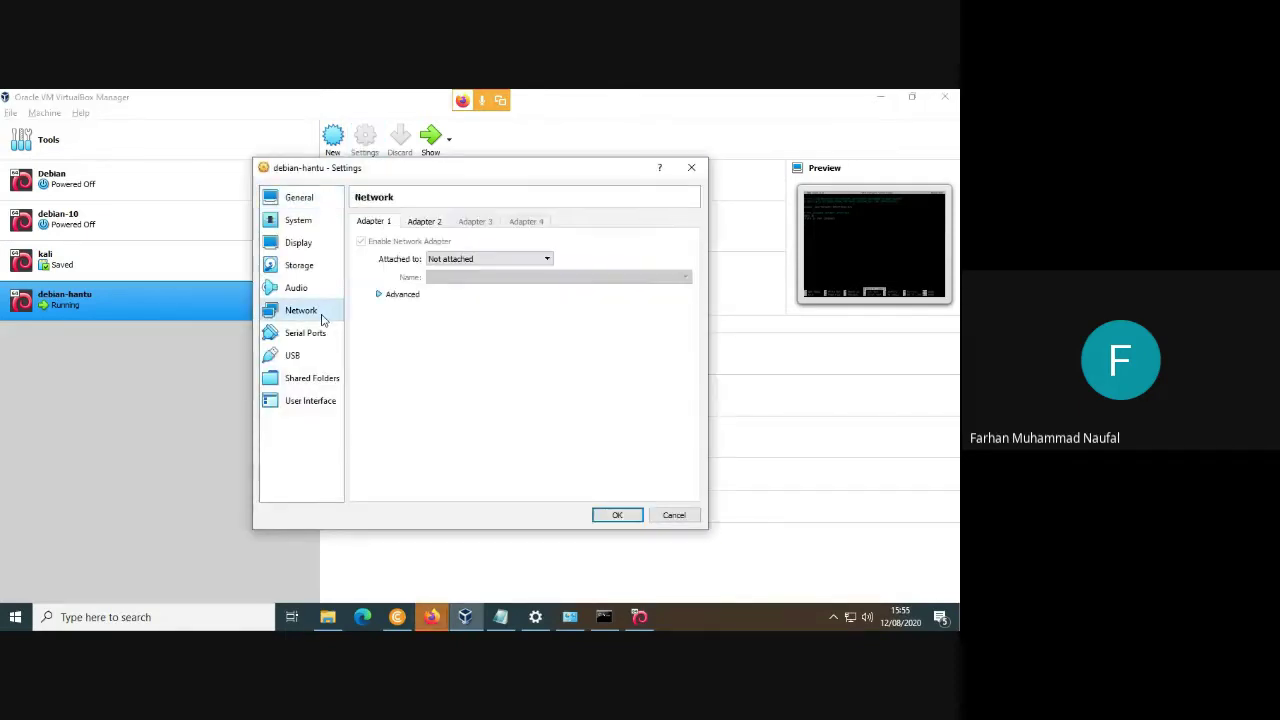
left_click(460, 259)
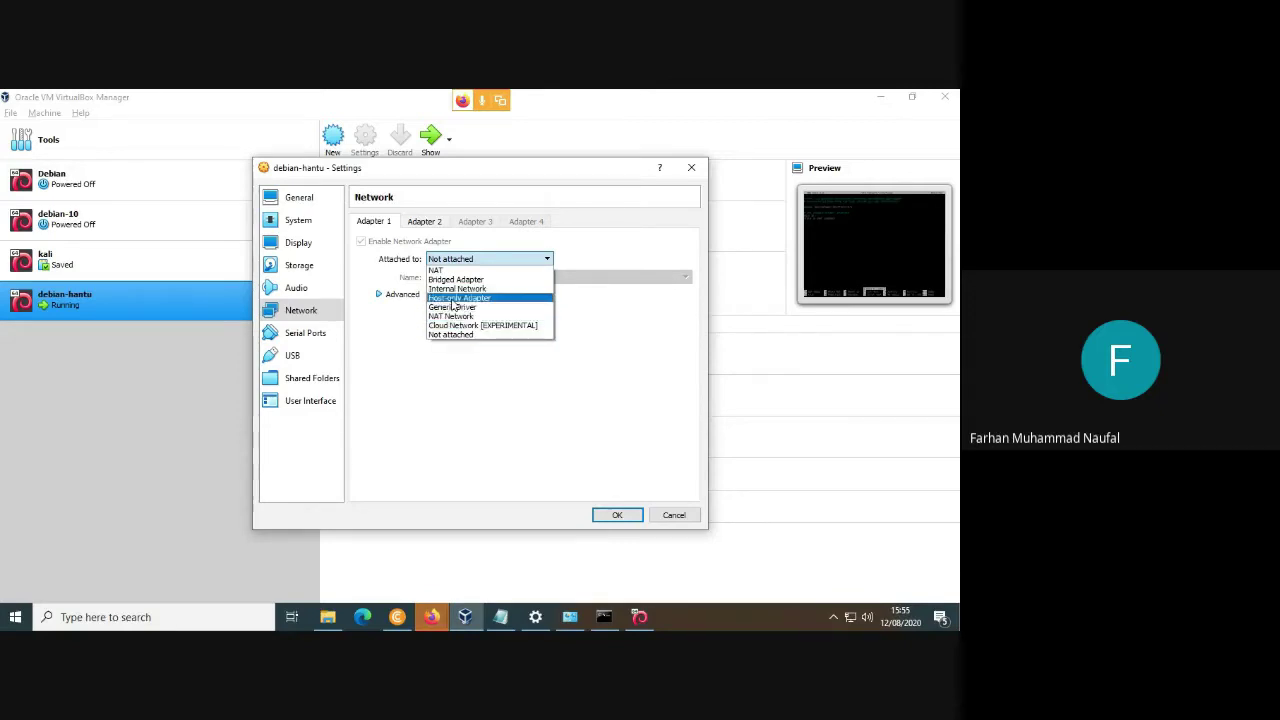
left_click(455, 280)
left_click(470, 286)
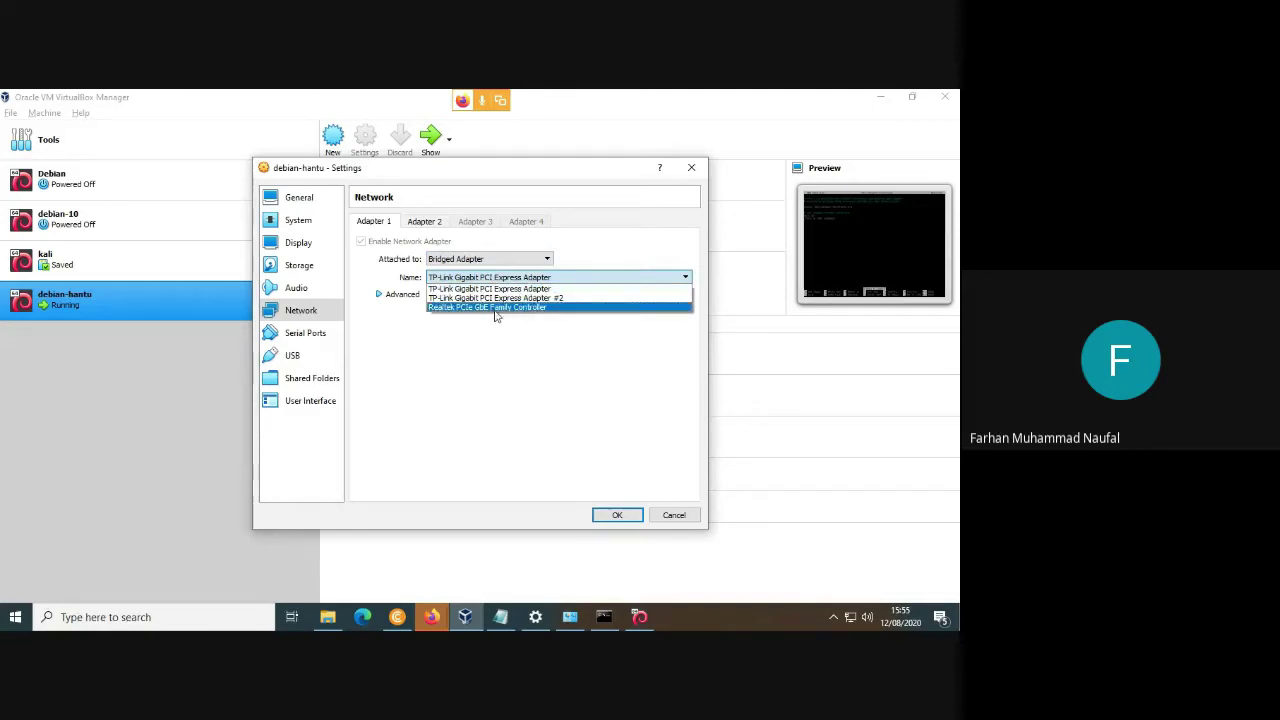
left_click(495, 307)
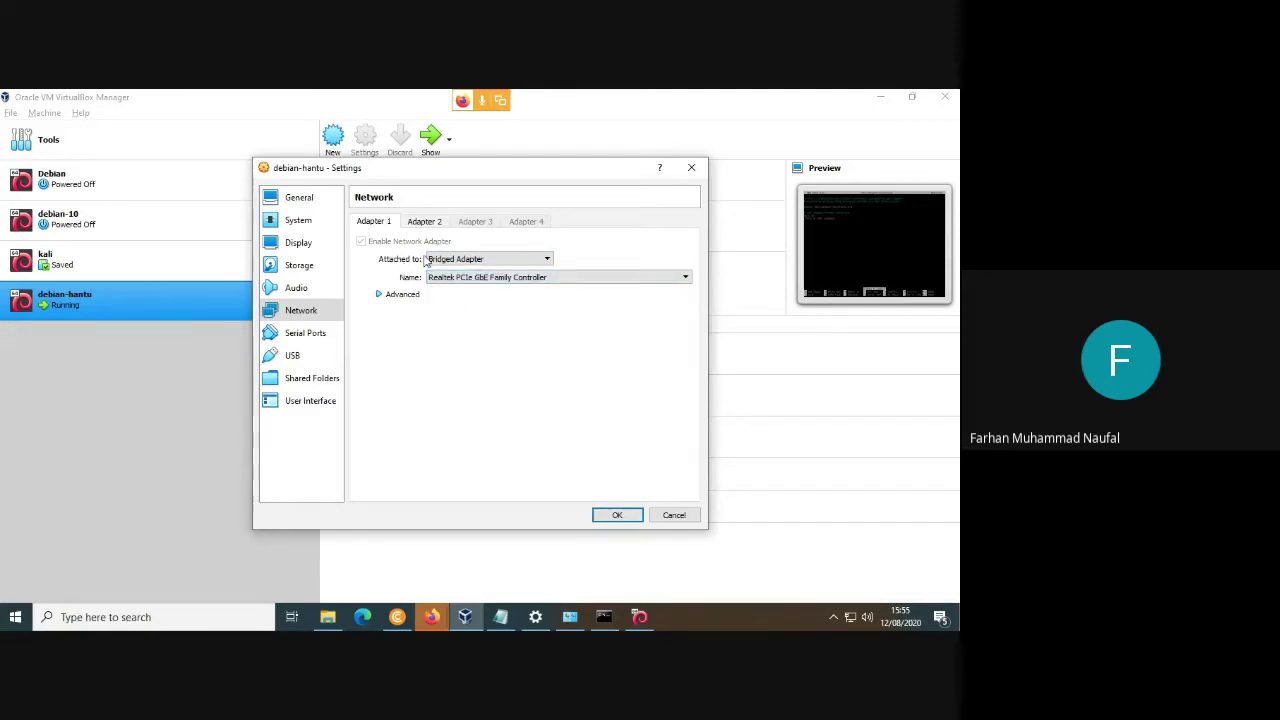
left_click(428, 221)
left_click(380, 226)
left_click(424, 224)
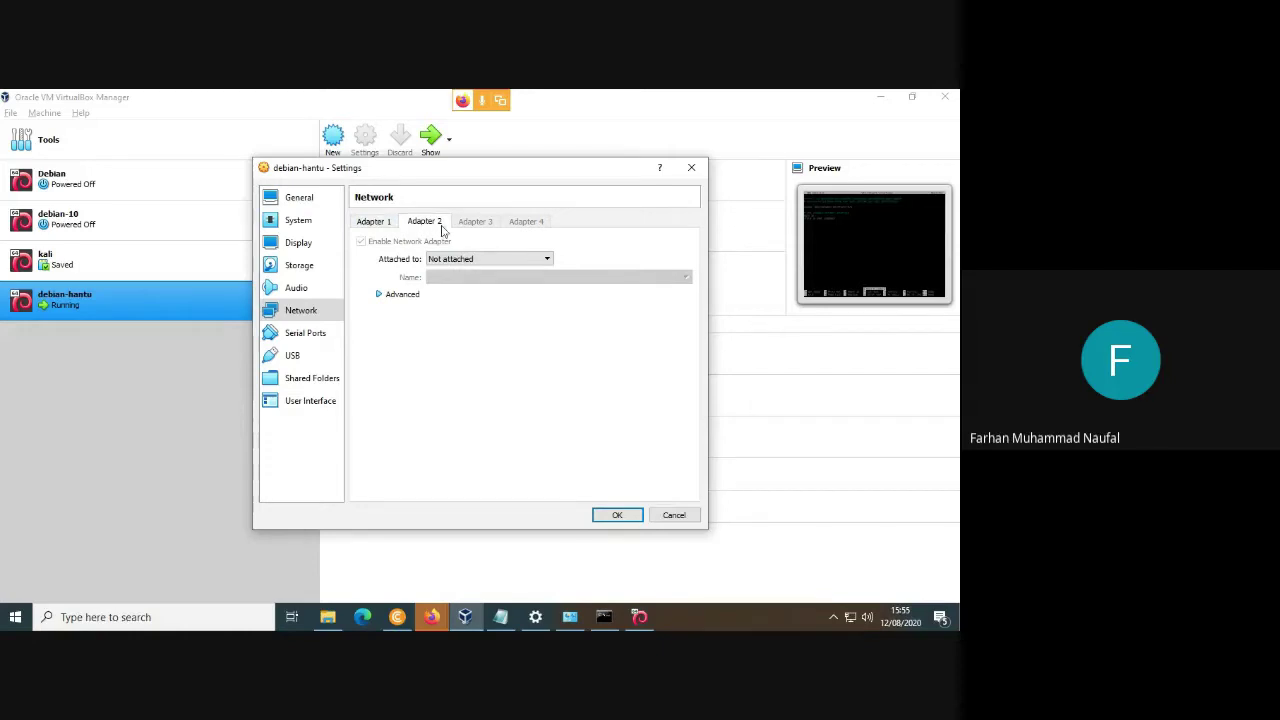
Attach Adapter 2 to NAT and compare it with Adapter 1's bridged settings.
left_click(480, 259)
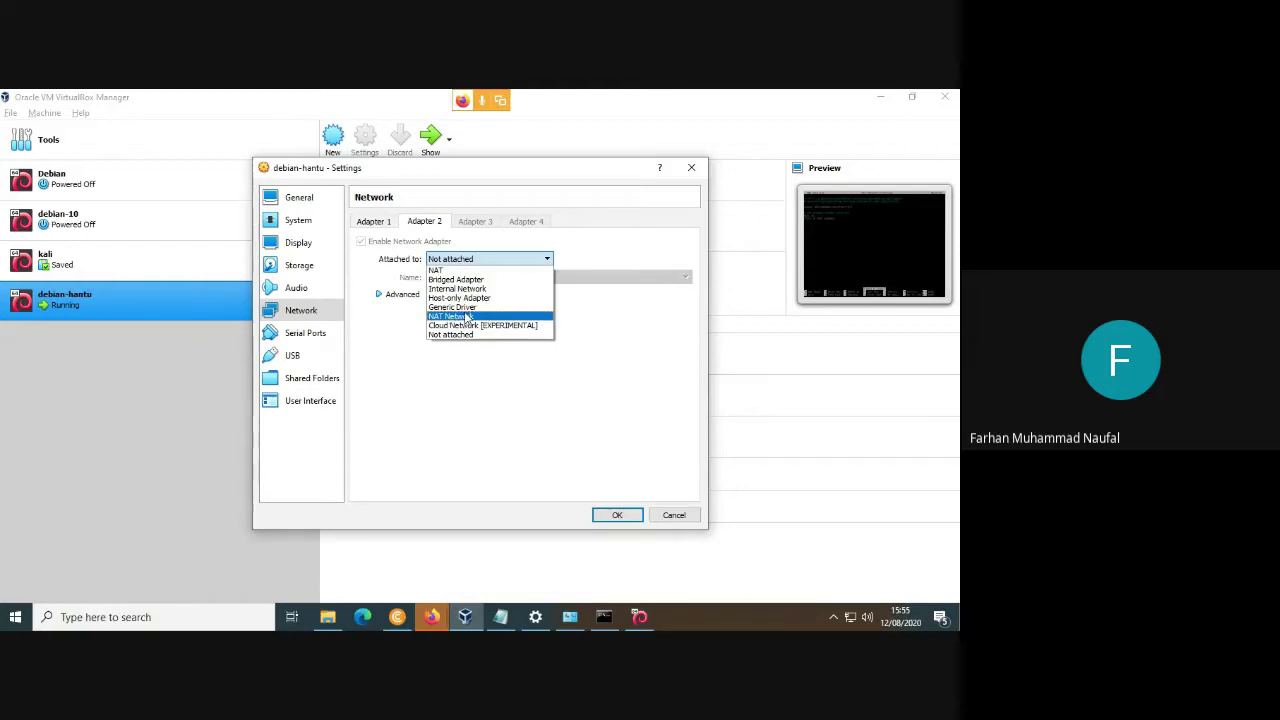
left_click(440, 270)
left_click(378, 222)
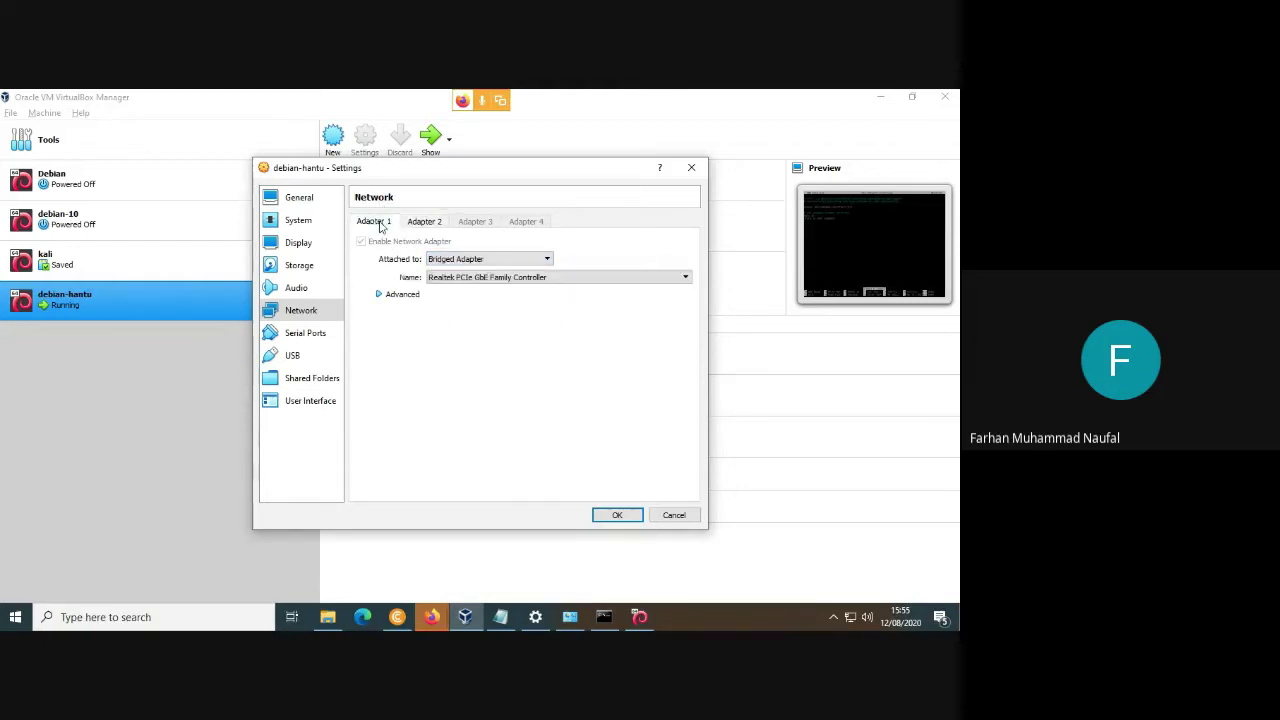
left_click(417, 222)
left_click(372, 222)
left_click(423, 222)
left_click(380, 222)
left_click(431, 222)
left_click(386, 222)
left_click(437, 224)
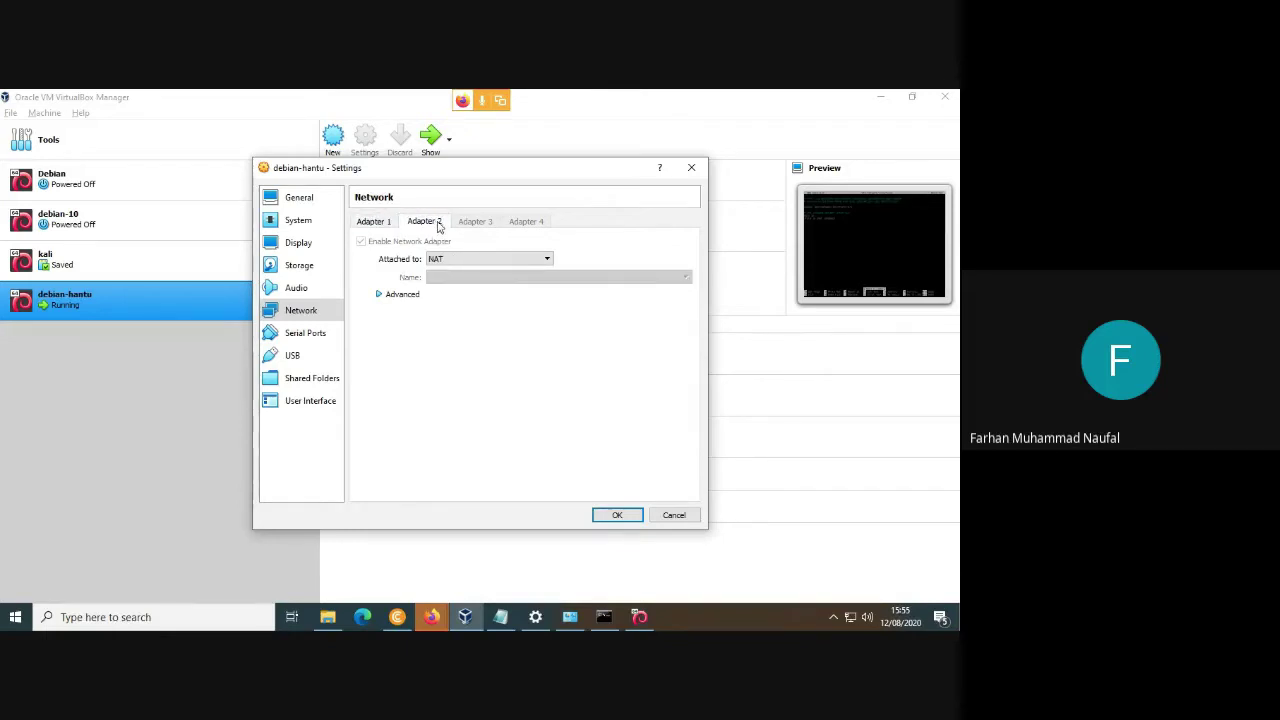
left_click(378, 224)
left_click(417, 224)
left_click(393, 224)
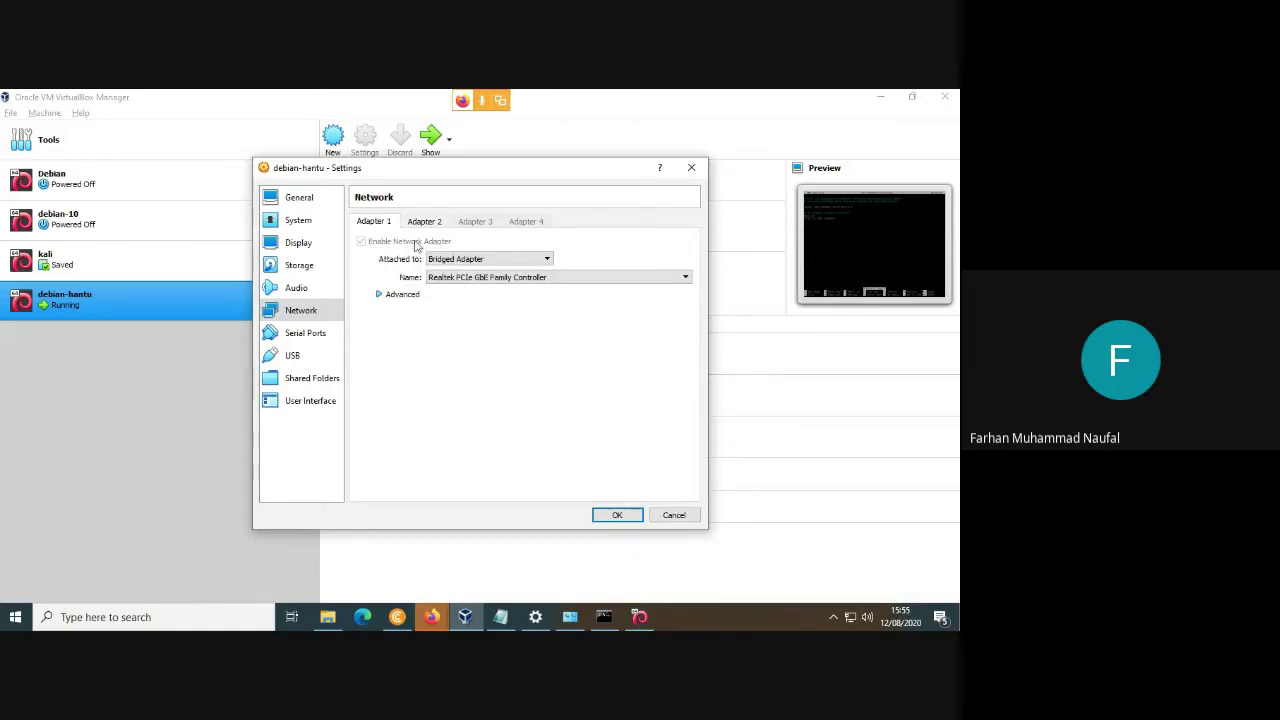
left_click(418, 224)
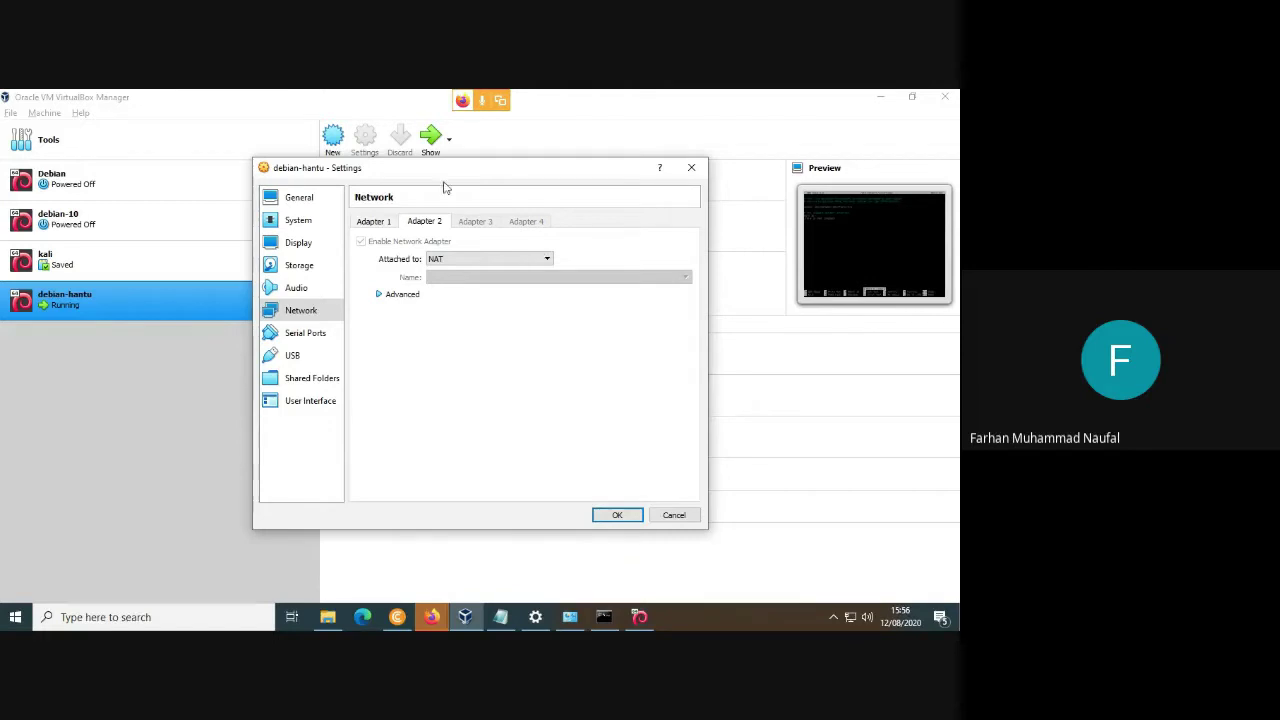
Recheck both adapters and save the debian-hantu network settings with OK.
left_click(377, 222)
left_click(412, 225)
left_click(391, 220)
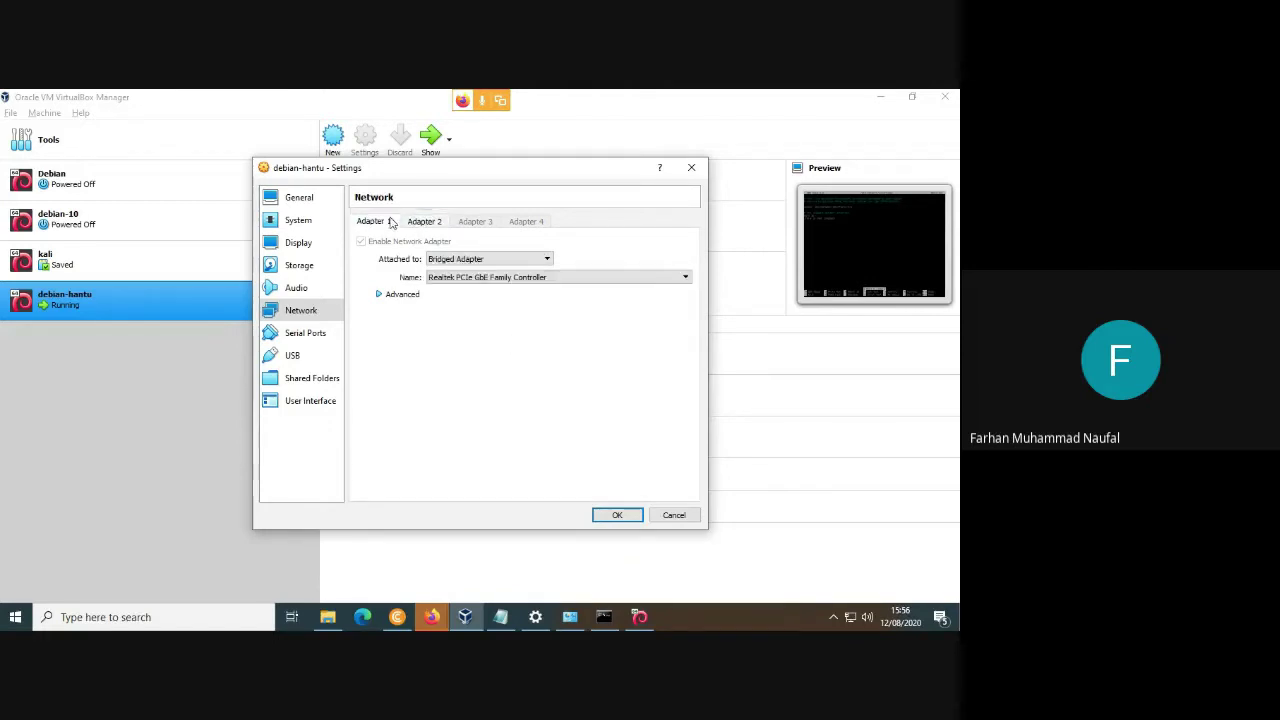
left_click(410, 226)
left_click(395, 228)
left_click(420, 231)
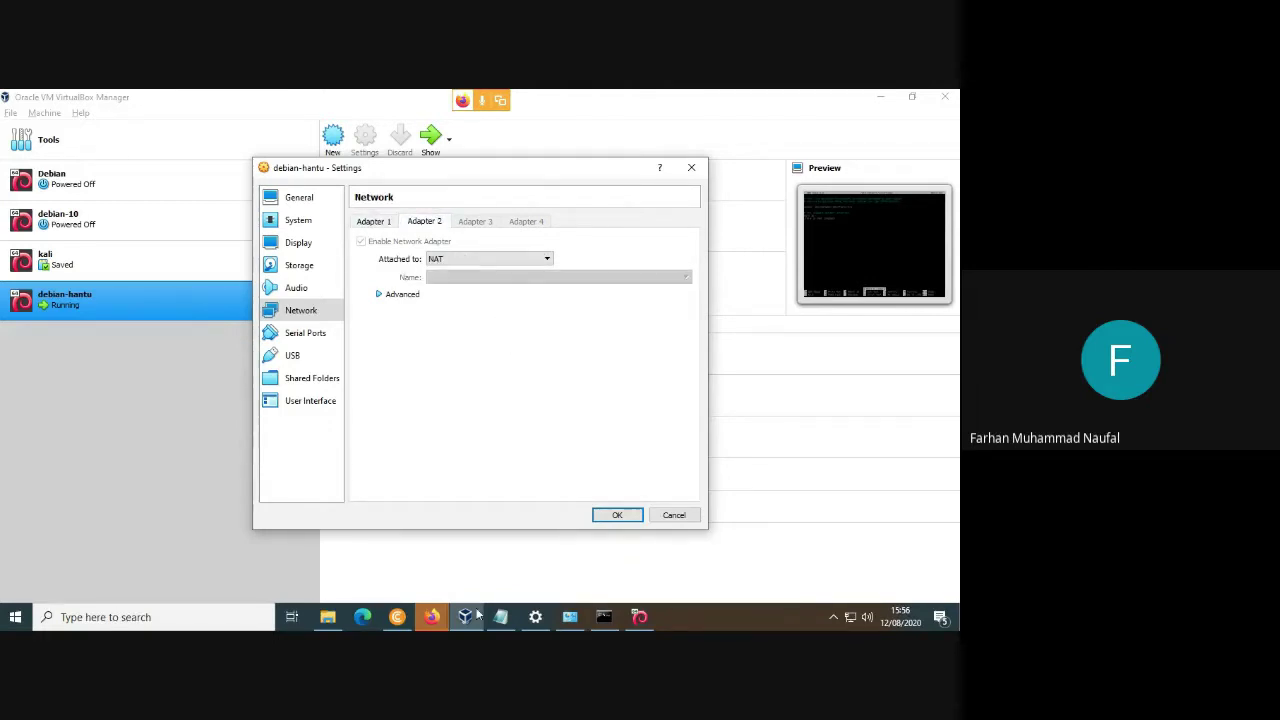
left_click(605, 517)
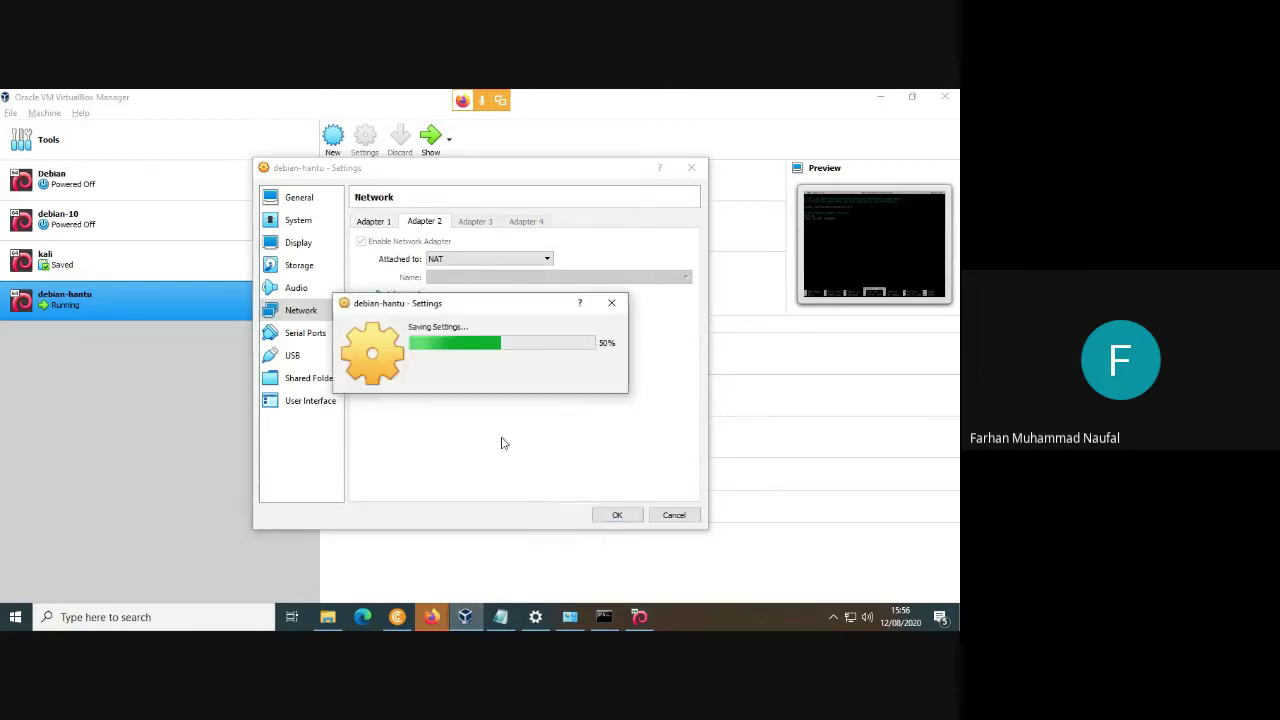
Maximize the debian-hantu VM in scaled mode and quit /etc/network/interfaces without saving.
left_click(479, 614)
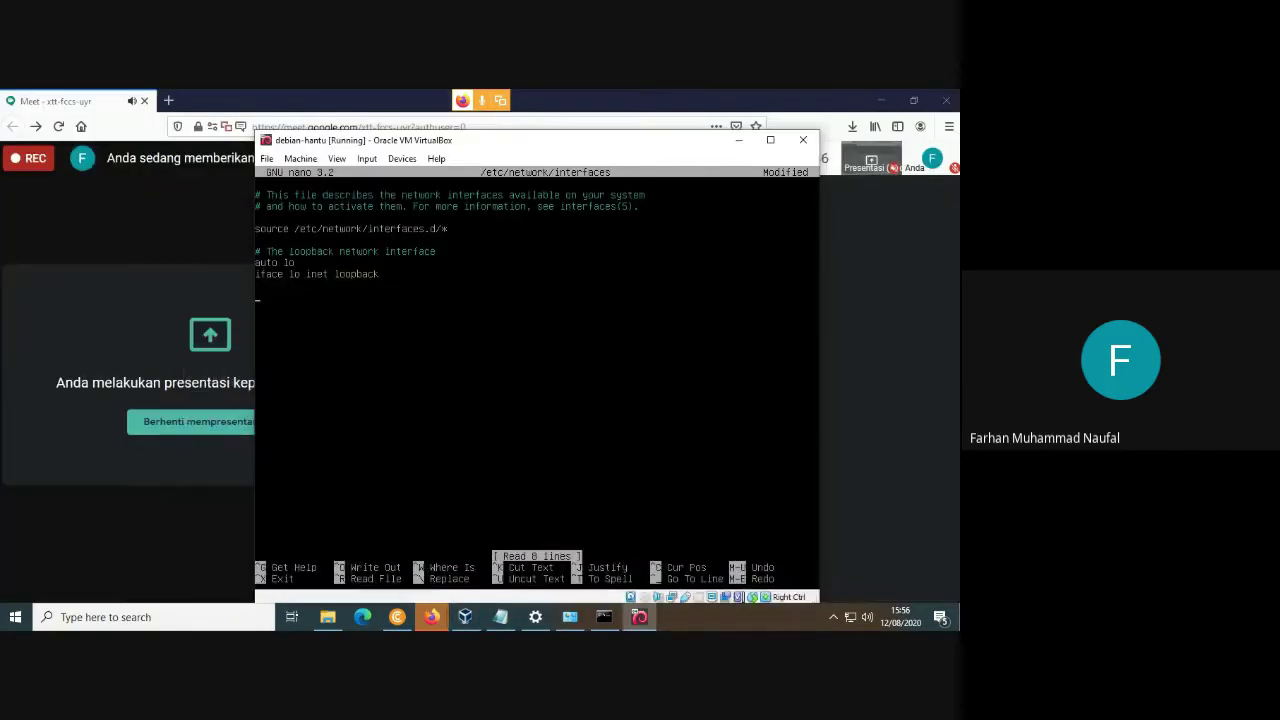
left_click(770, 139)
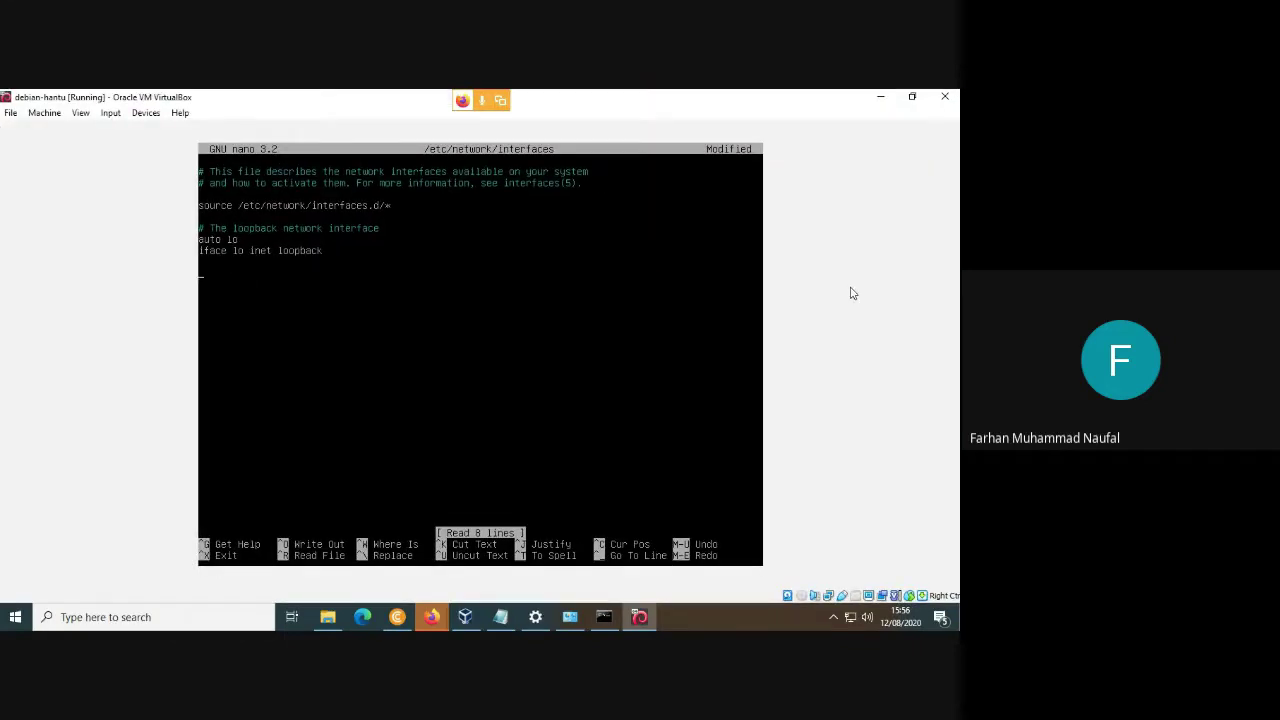
key("Control_R+c")
key("Return")
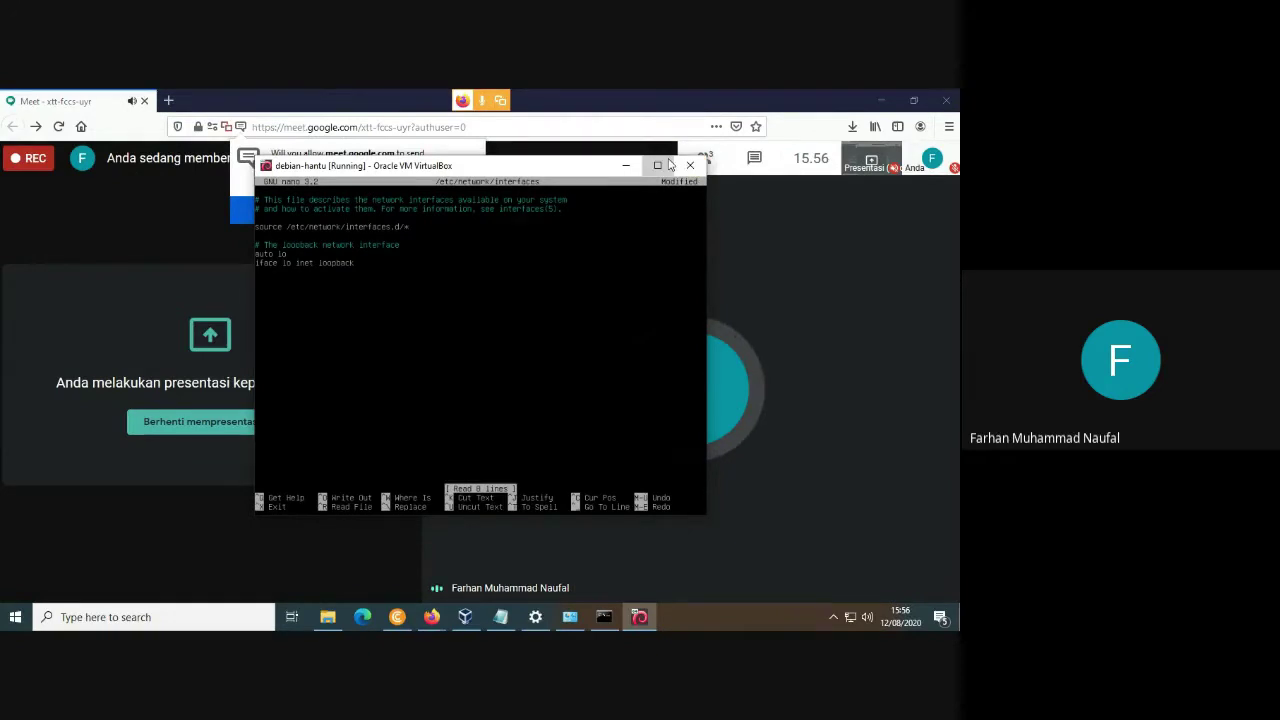
left_click(657, 165)
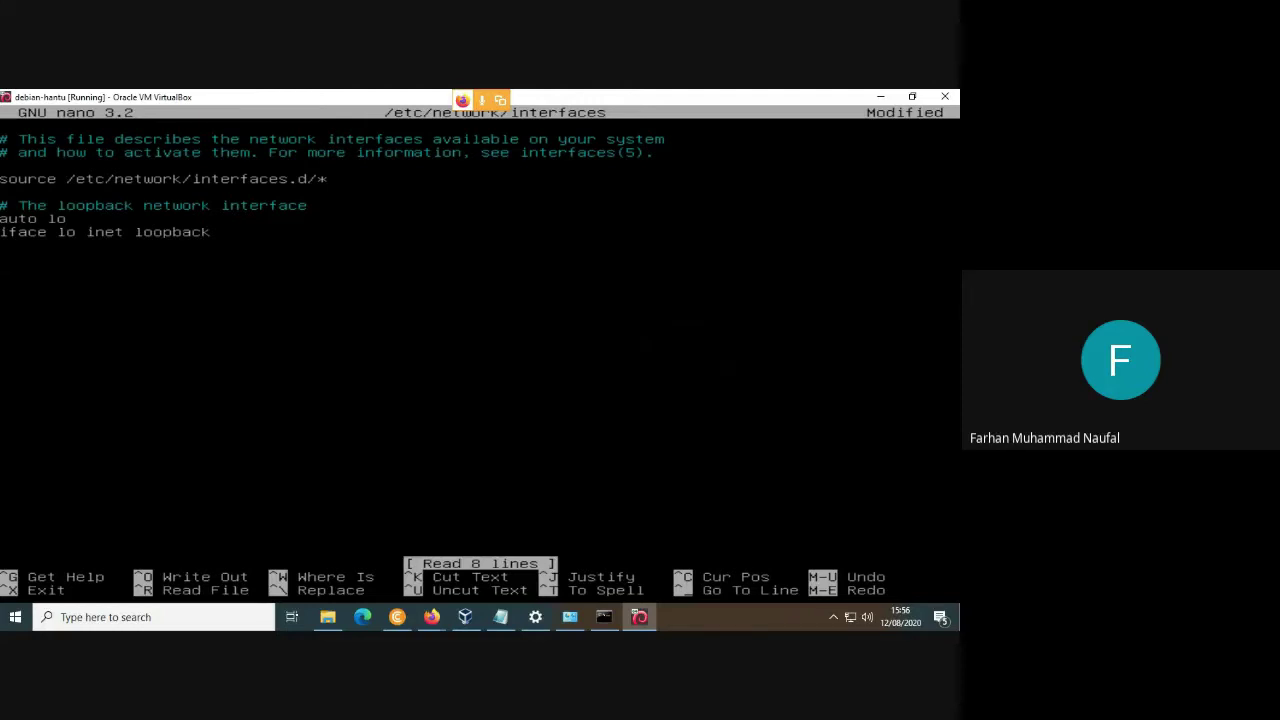
key("ctrl+x")
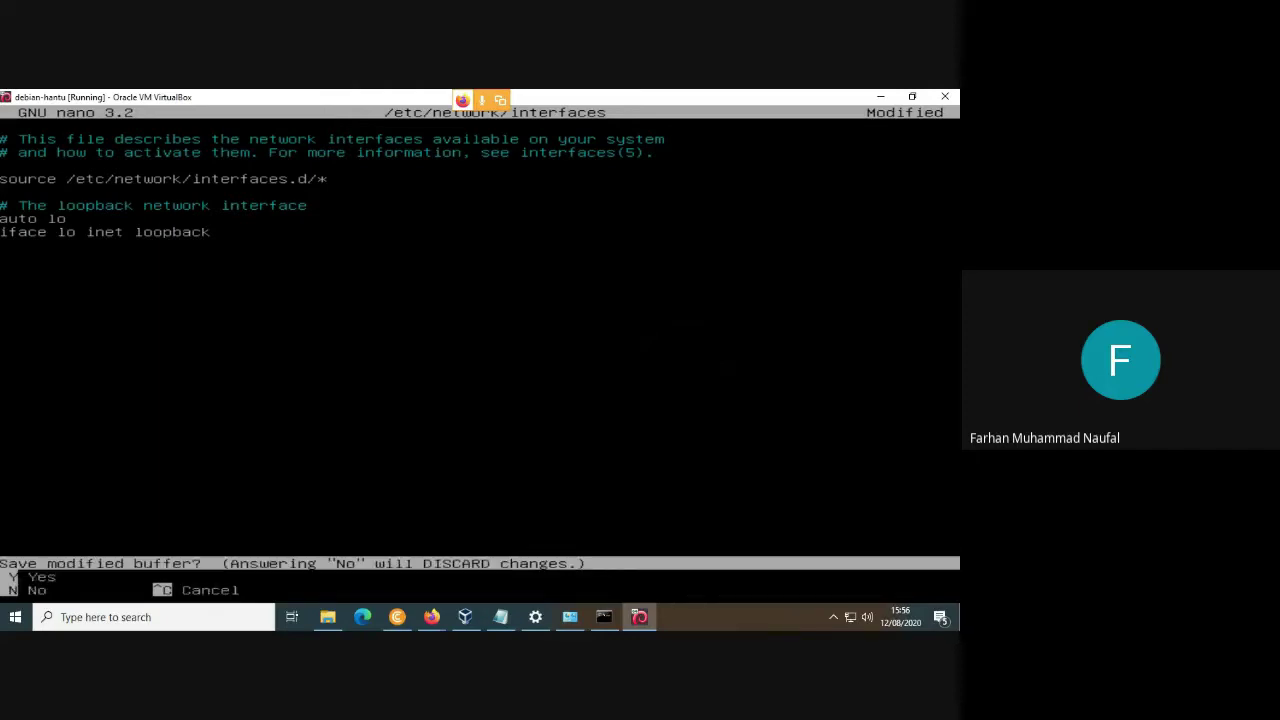
key("n")
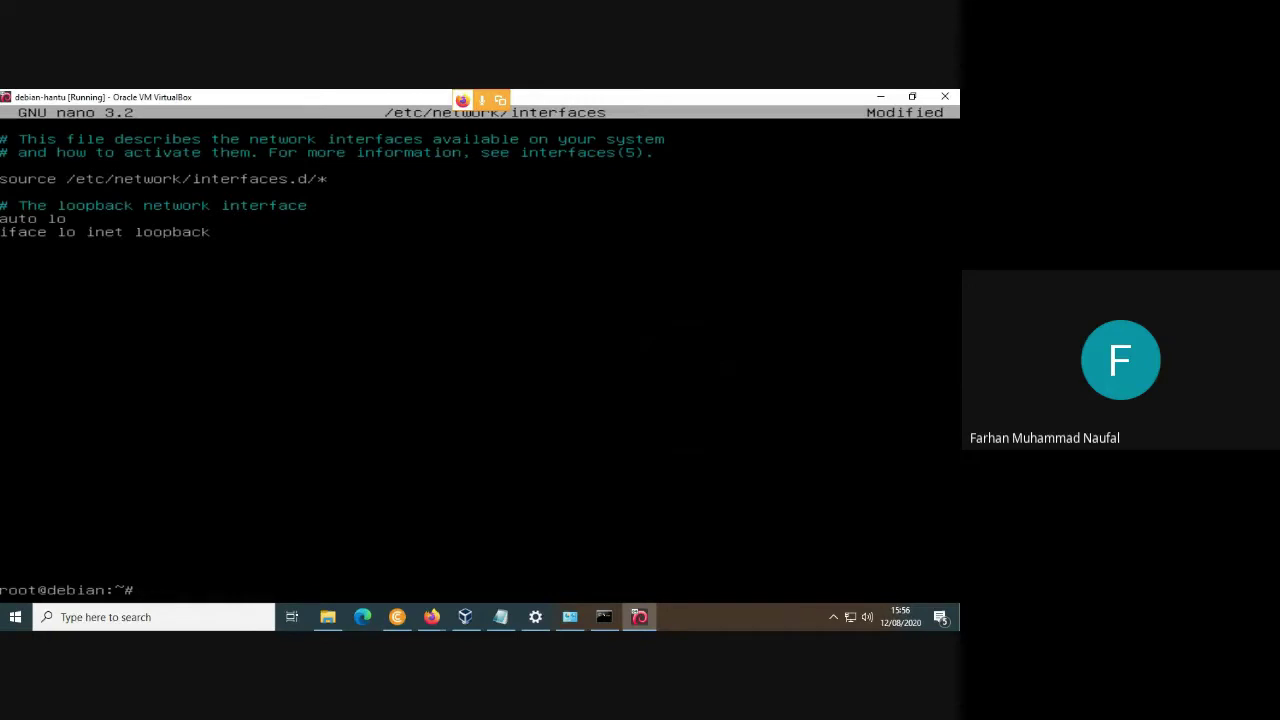
Clear the guest terminal and run ip add, showing lo, enp0s3 and enp0s8 DOWN.
type("clear")
key("Return")
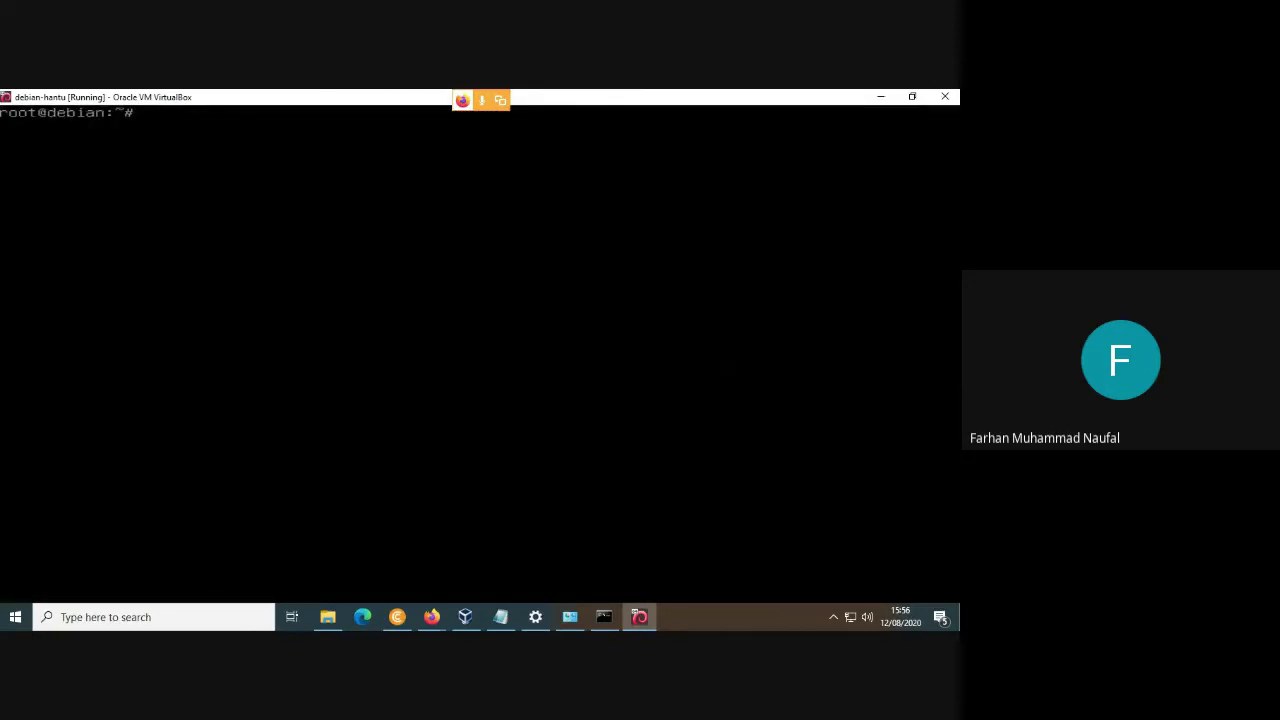
type("ip add")
key("Return")
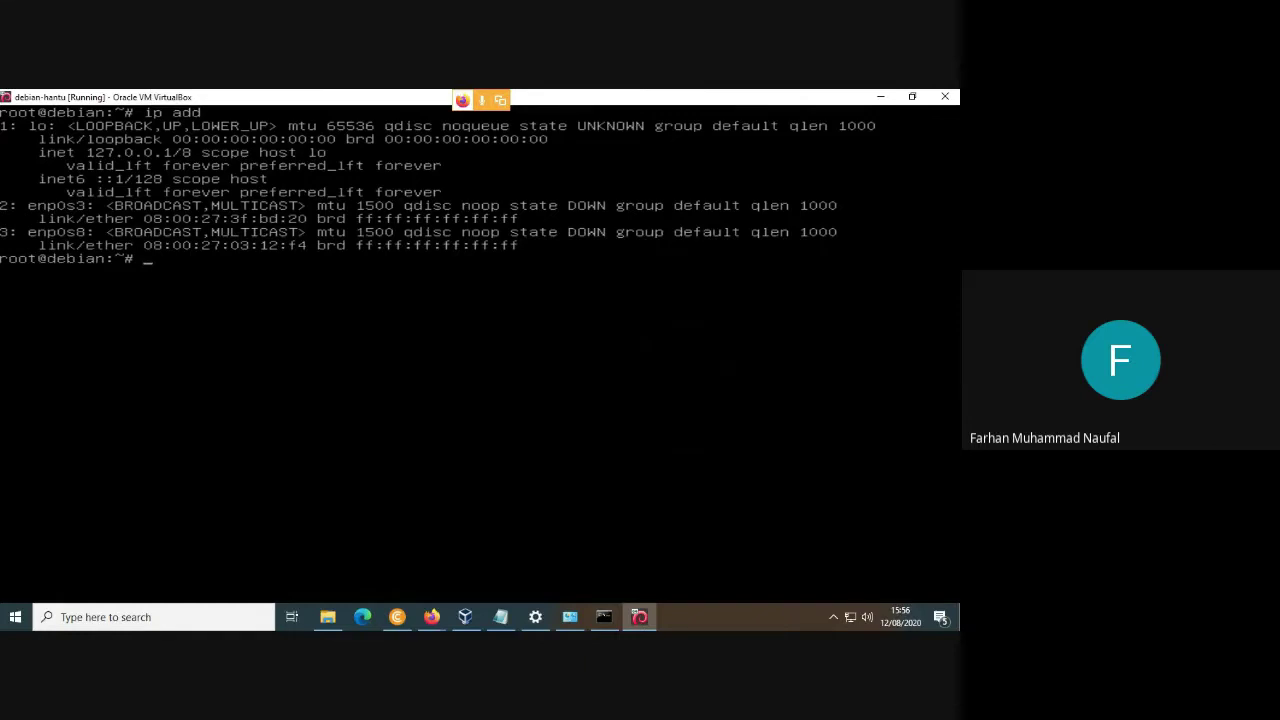
double_click(540, 100)
Narrow the latihan lks final notes to a left column with the VM fitted beside it.
left_click(500, 617)
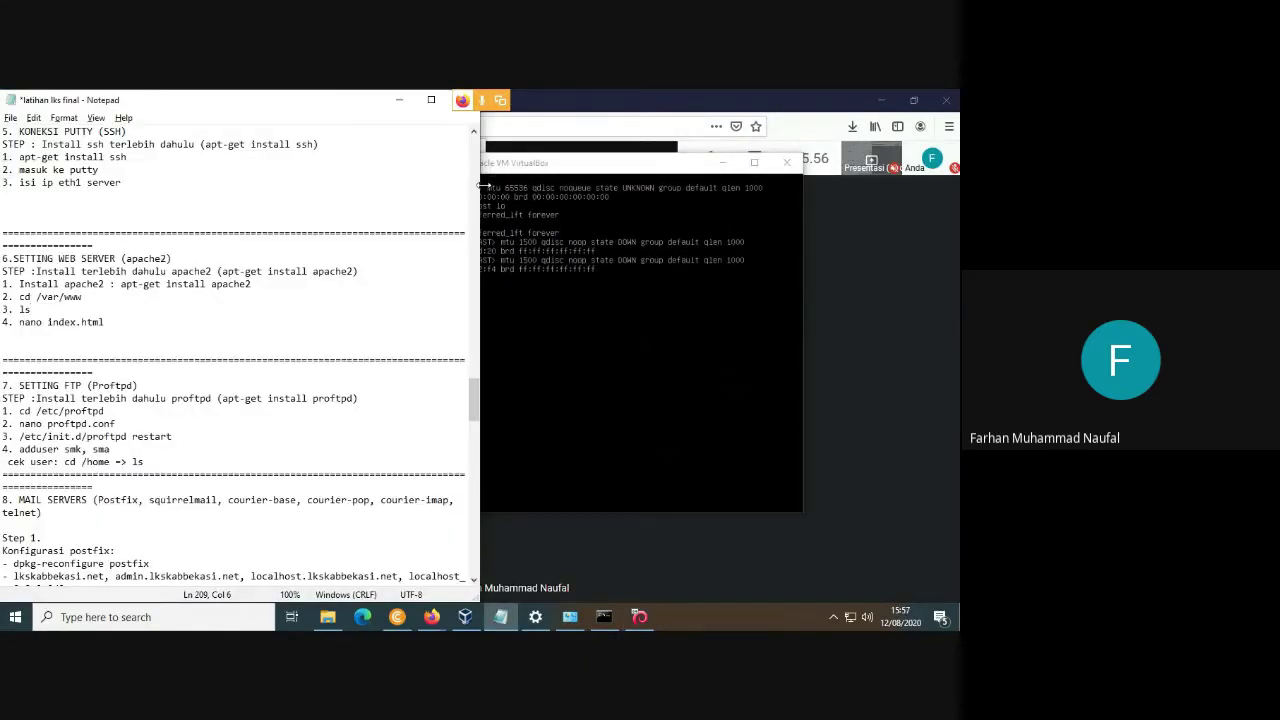
left_click_drag(483, 186, 304, 186)
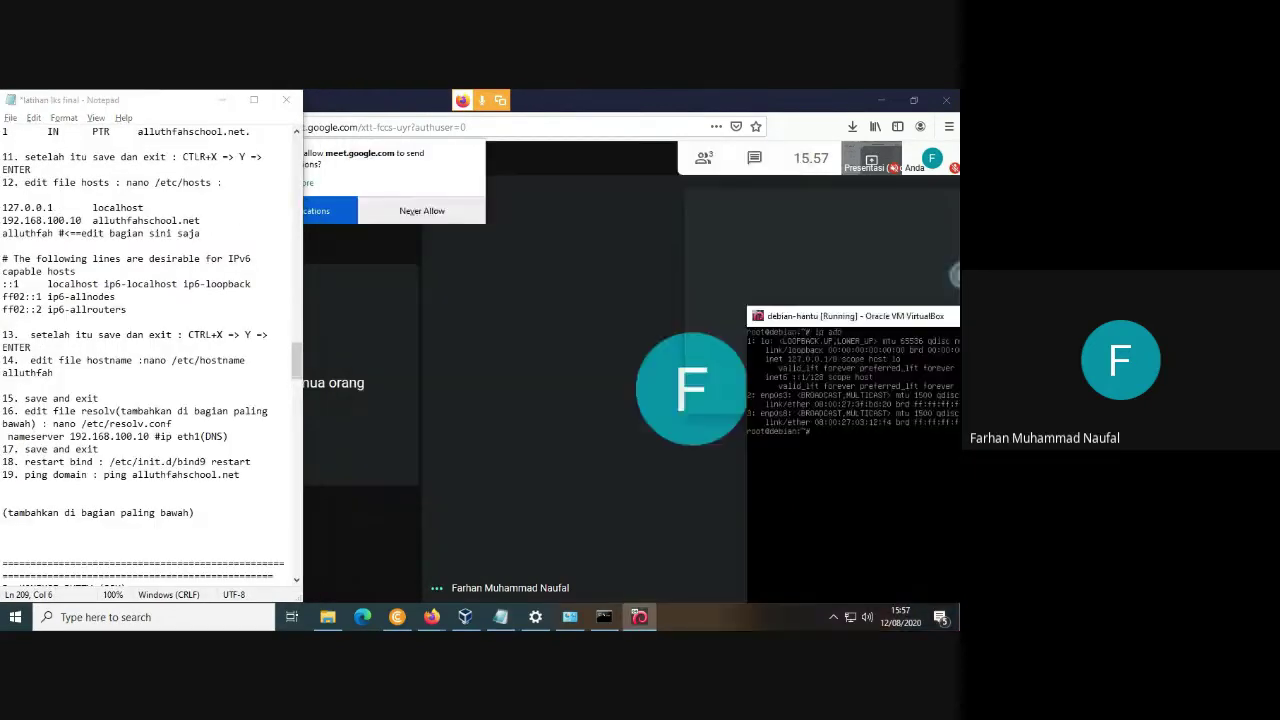
left_click_drag(957, 316, 959, 314)
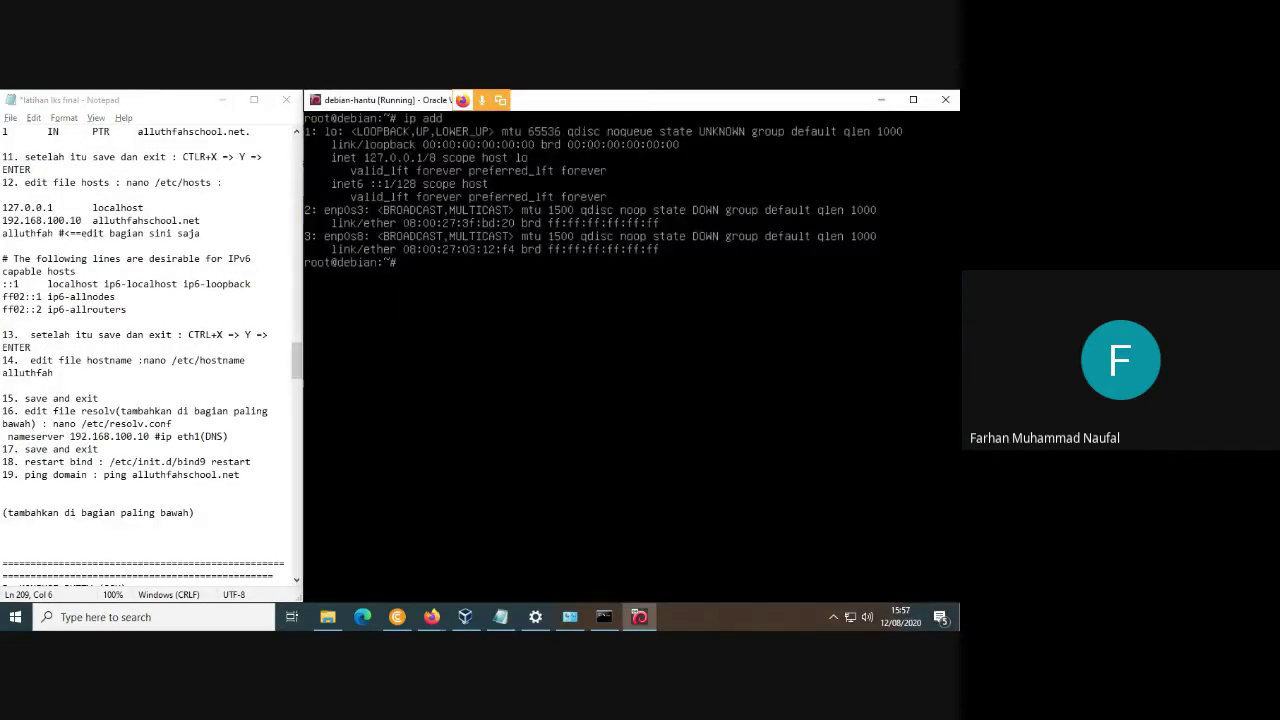
left_click(139, 320)
Zoom in with Windows Magnifier on the notes' hosts file example and the terminal.
key("super+plus")
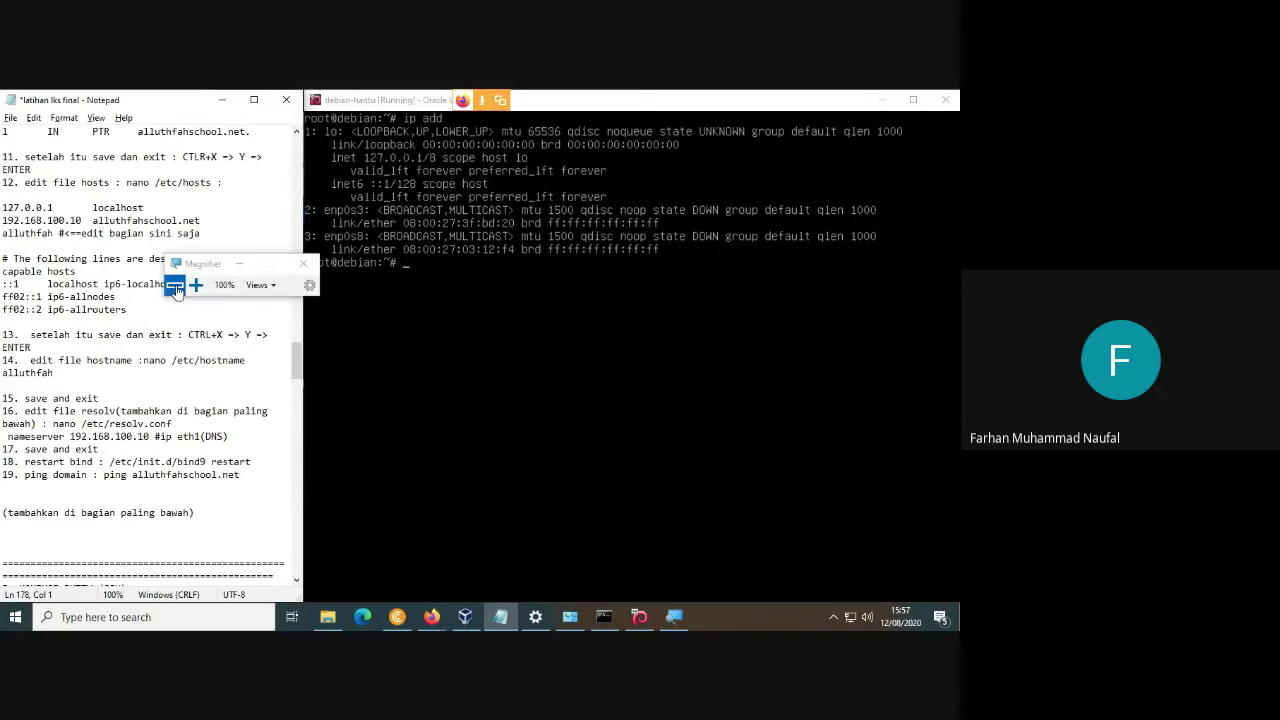
key("super")
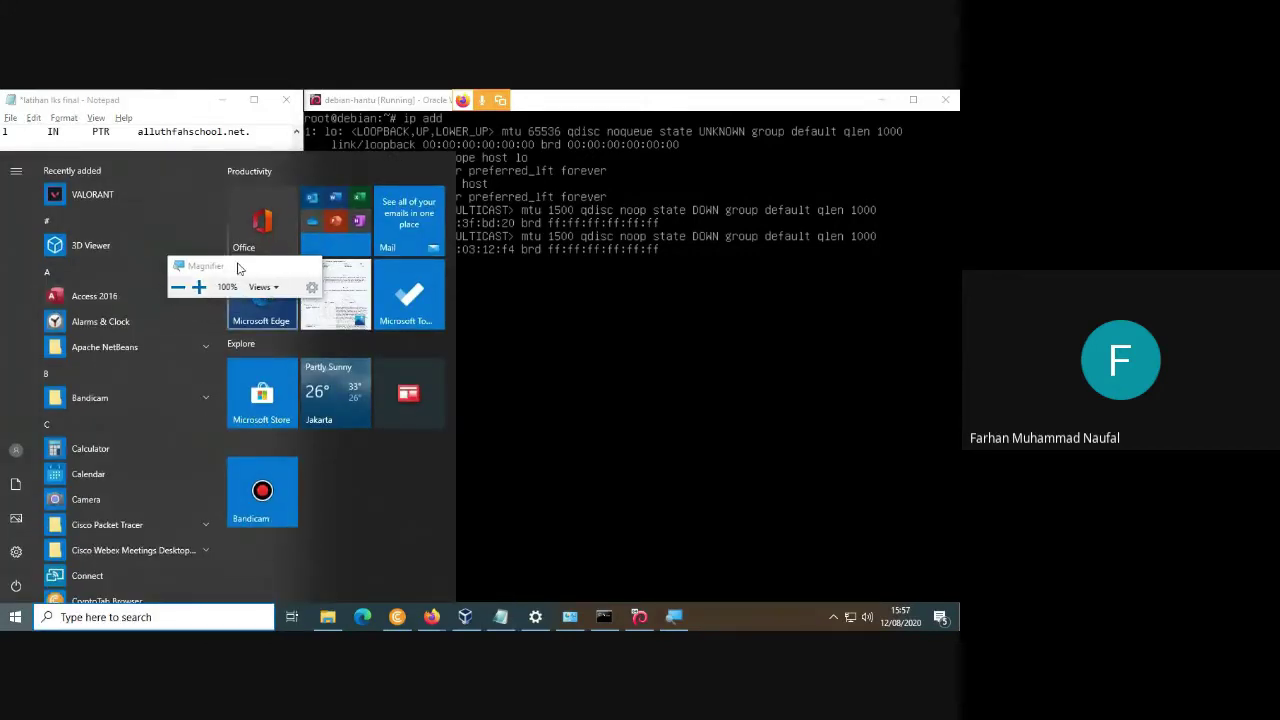
key("Escape")
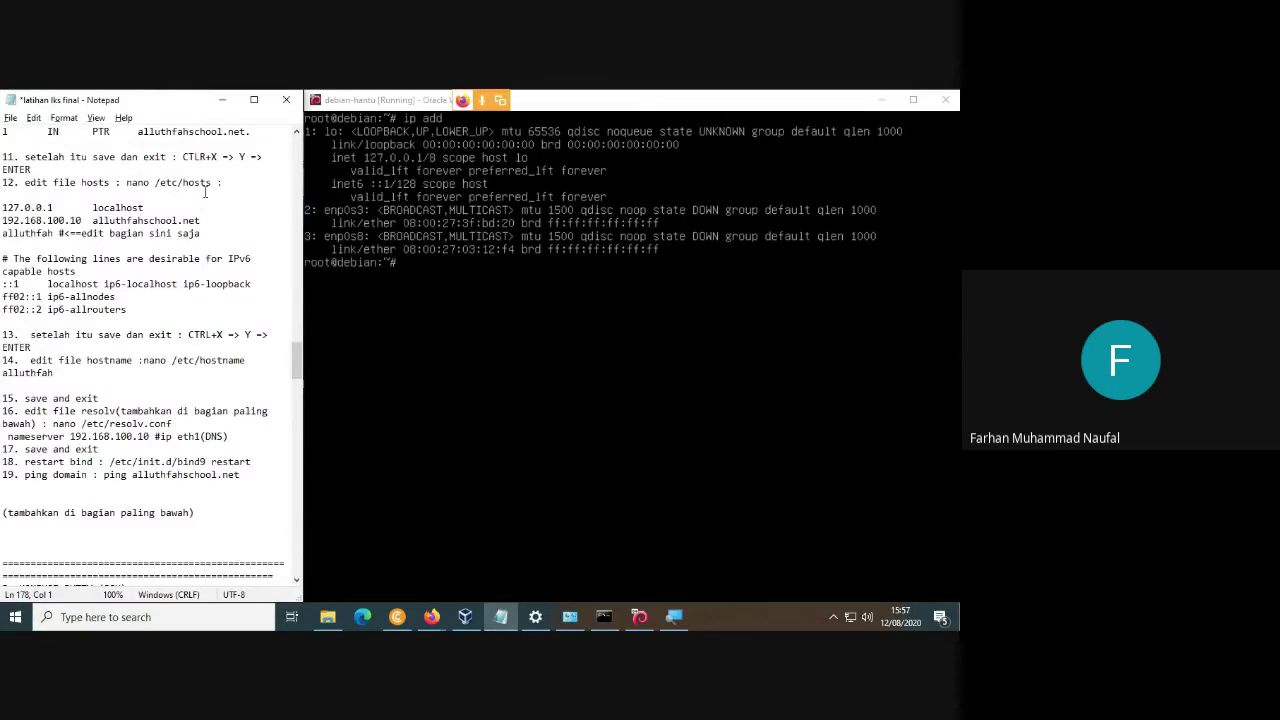
left_click(224, 210)
key("super+plus")
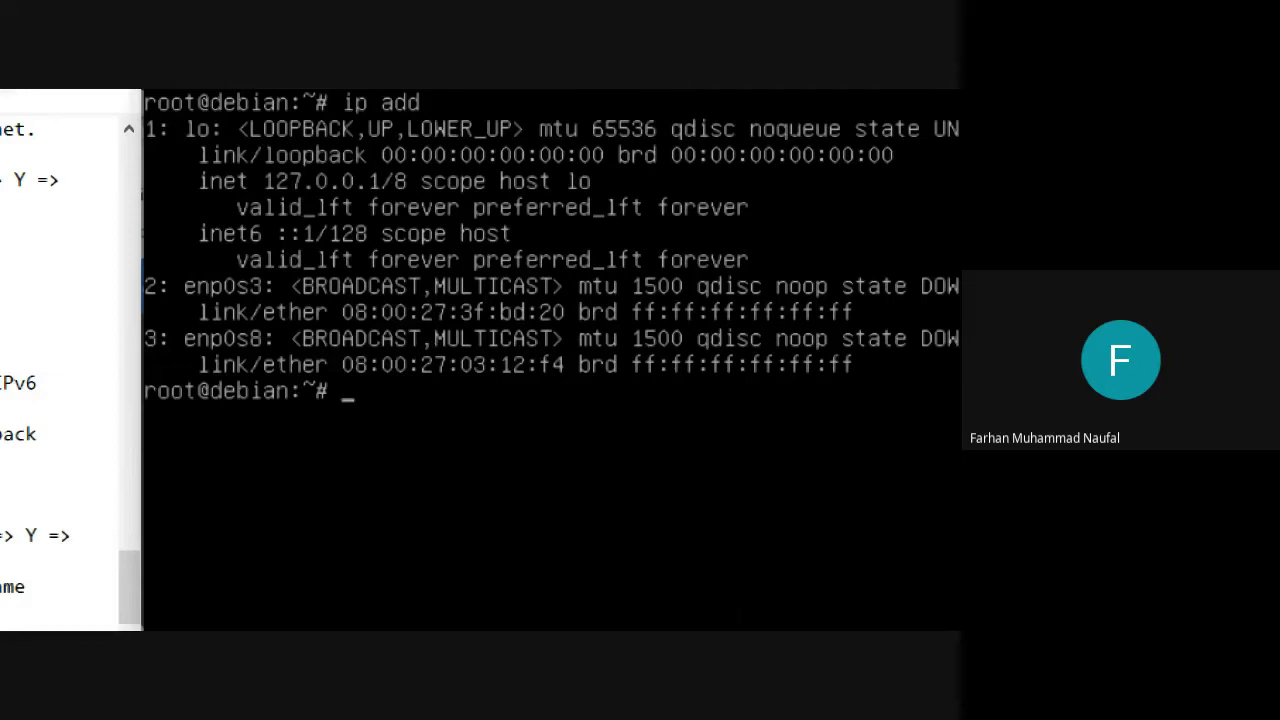
Open /etc/network/interfaces in nano and add '# Settingan enp0s3' and '# Settingan enp0s8' headings.
type("nano /et")
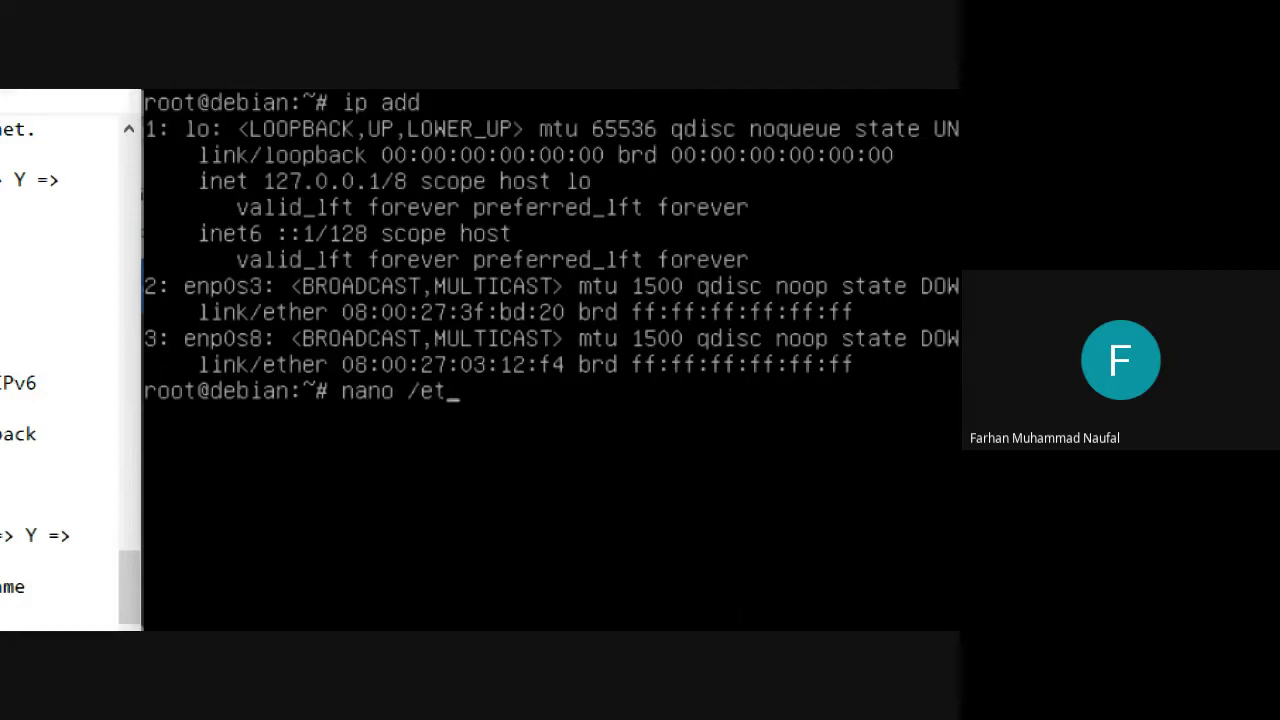
type("c/network")
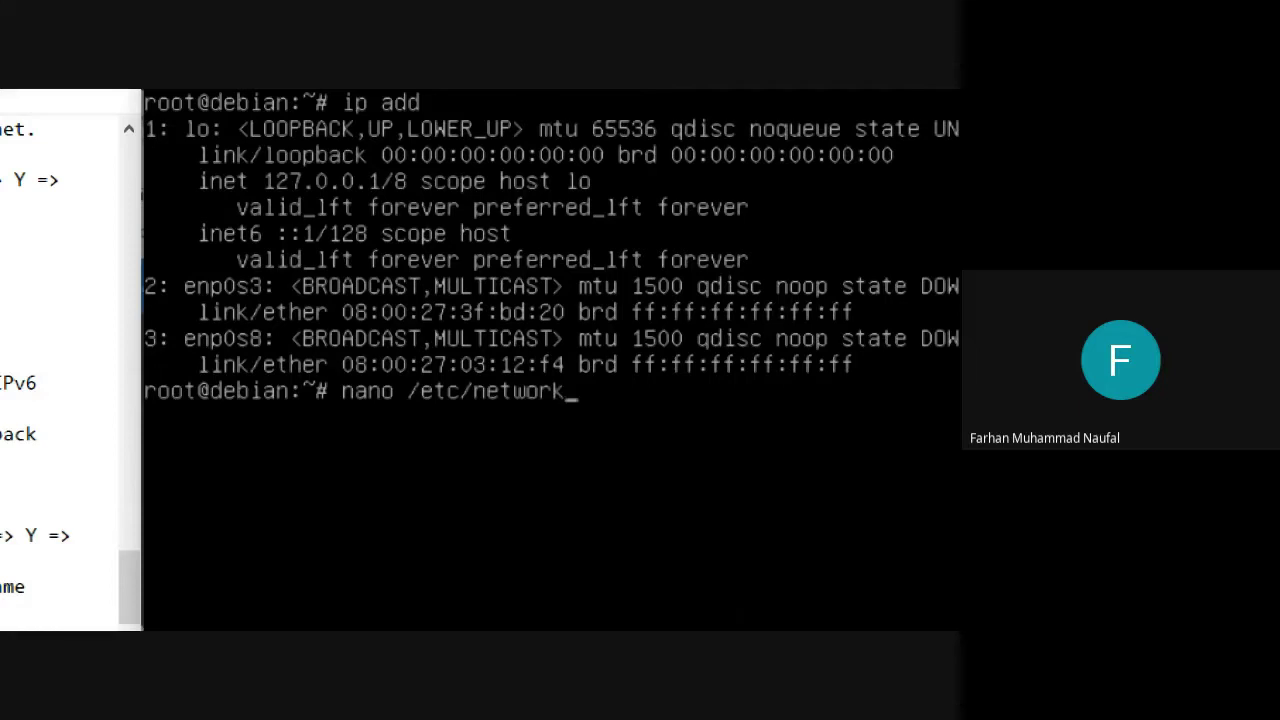
type("/interfaces")
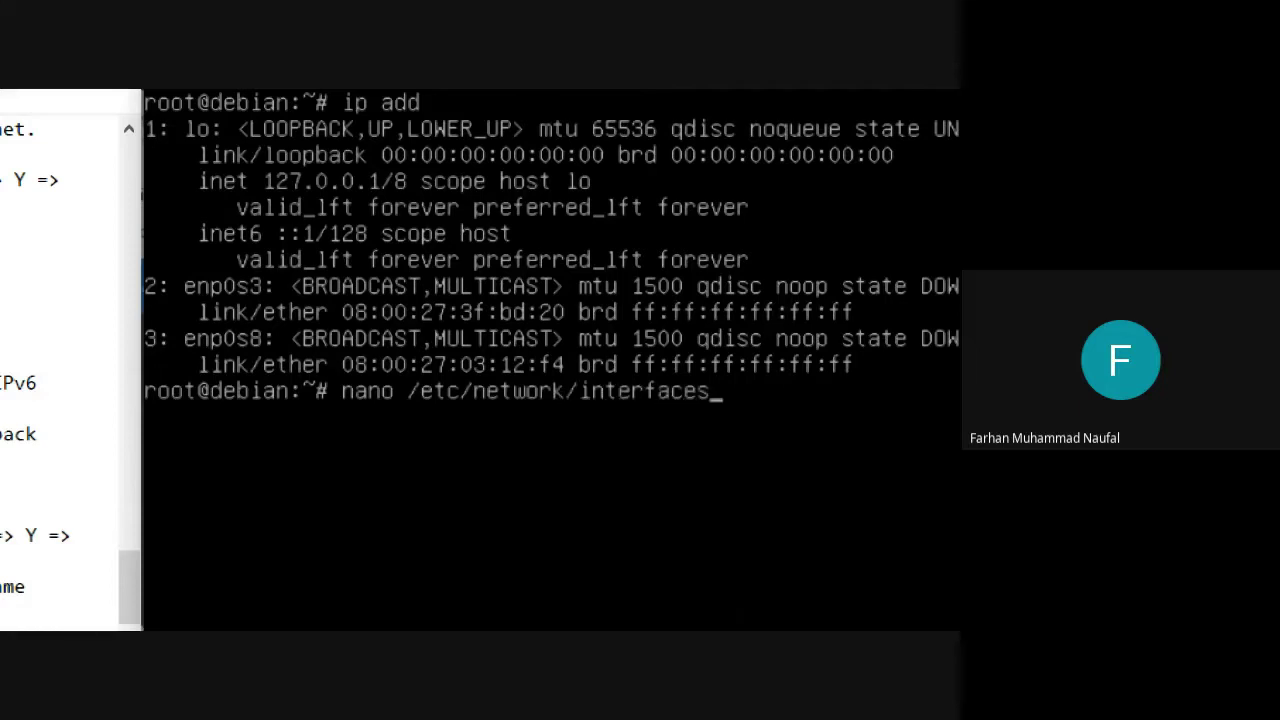
key("Return")
key("Down")
key("Down")
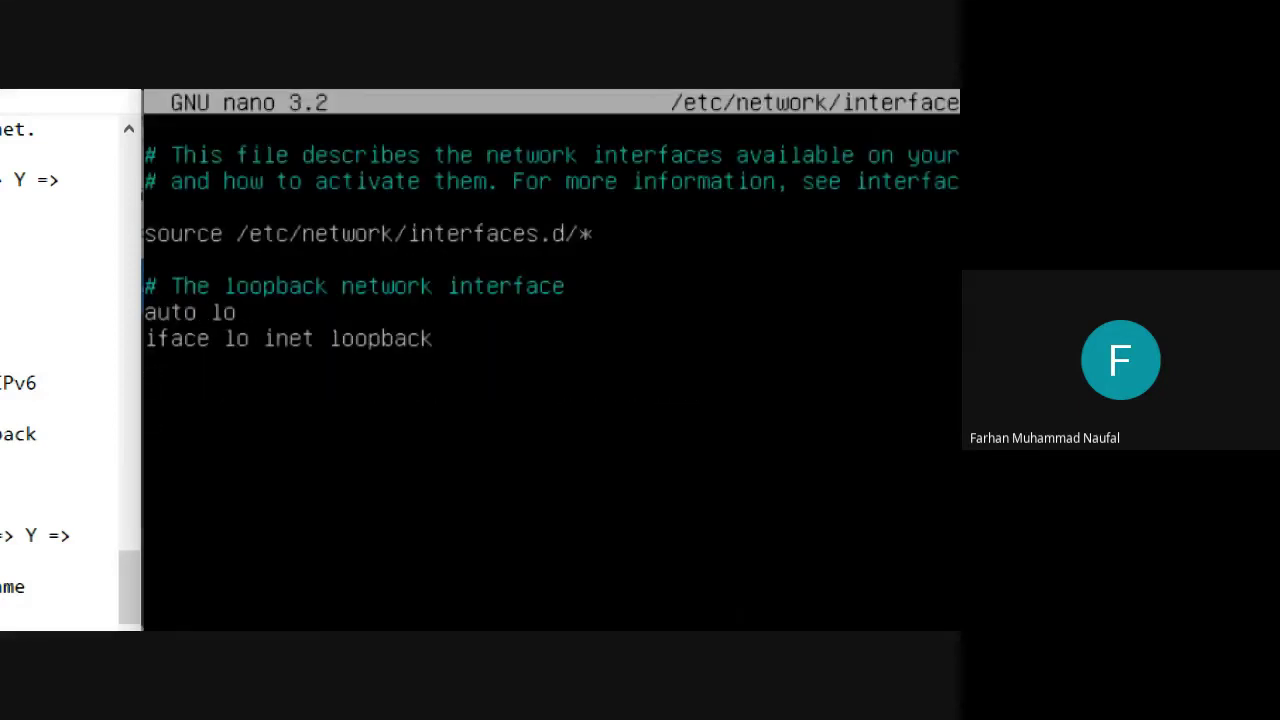
type("# Settingan en")
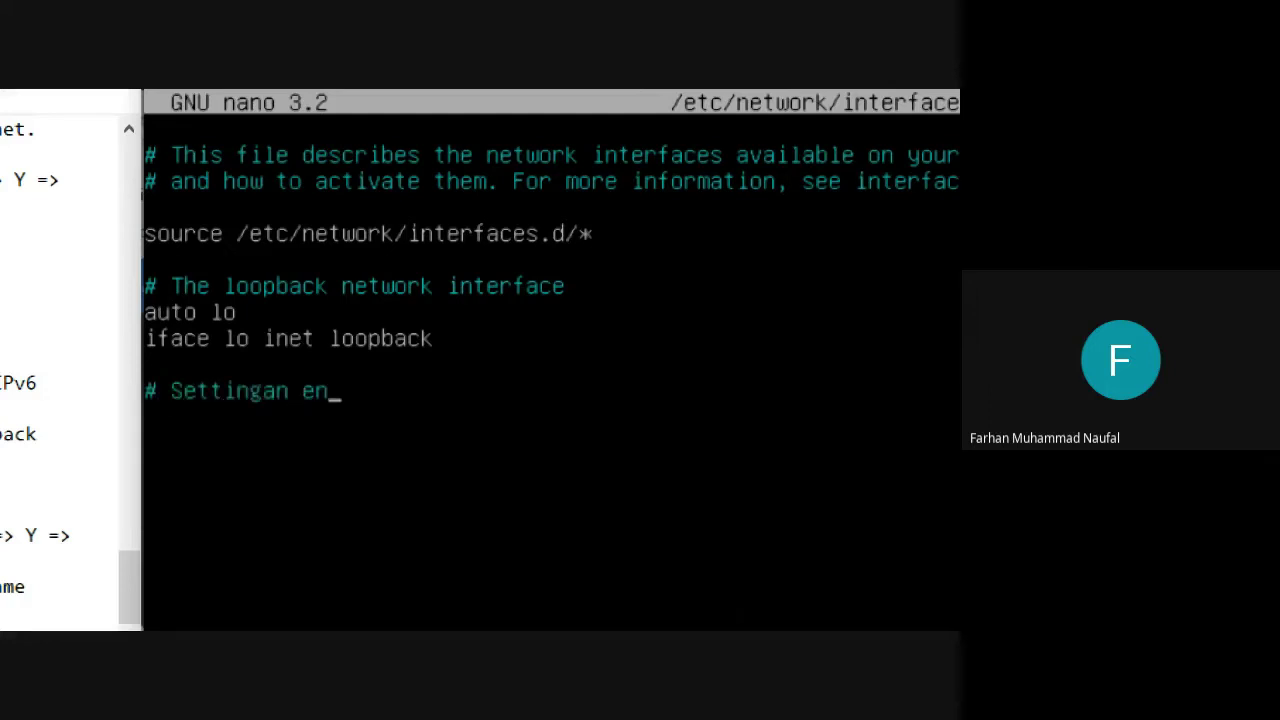
type("p0s3")
key("Return")
type("# Se")
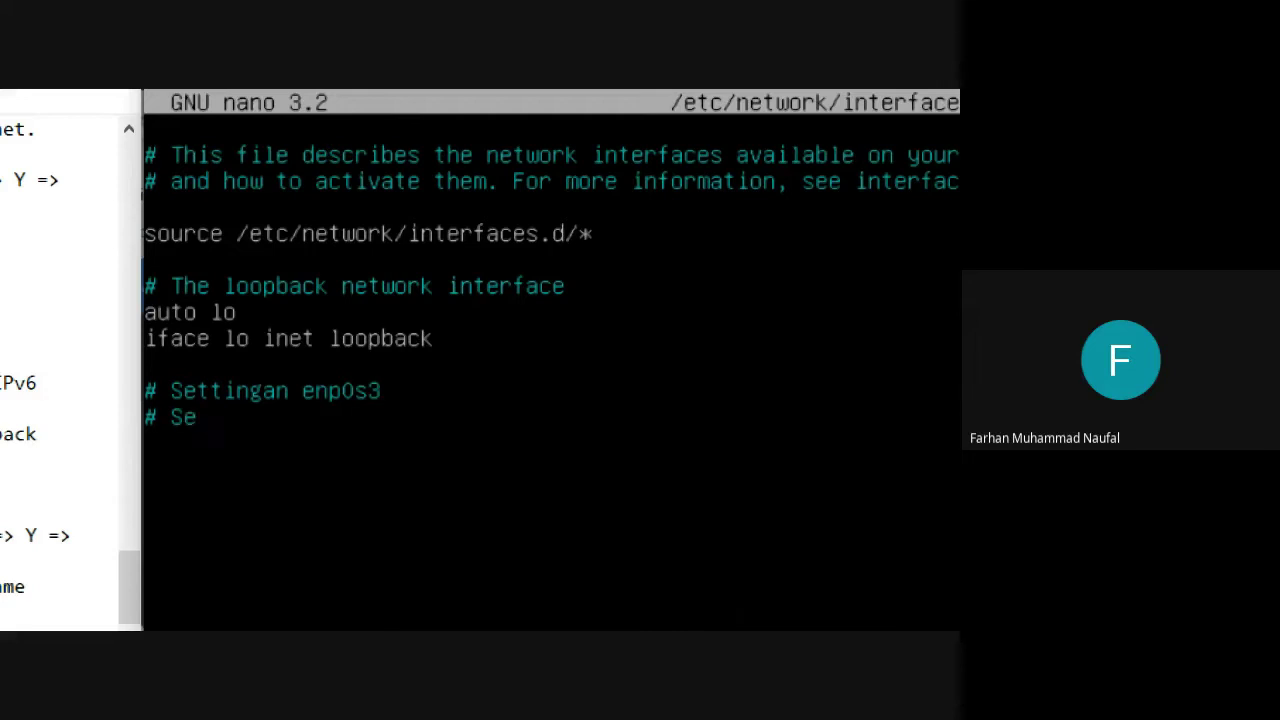
type("ttingan ")
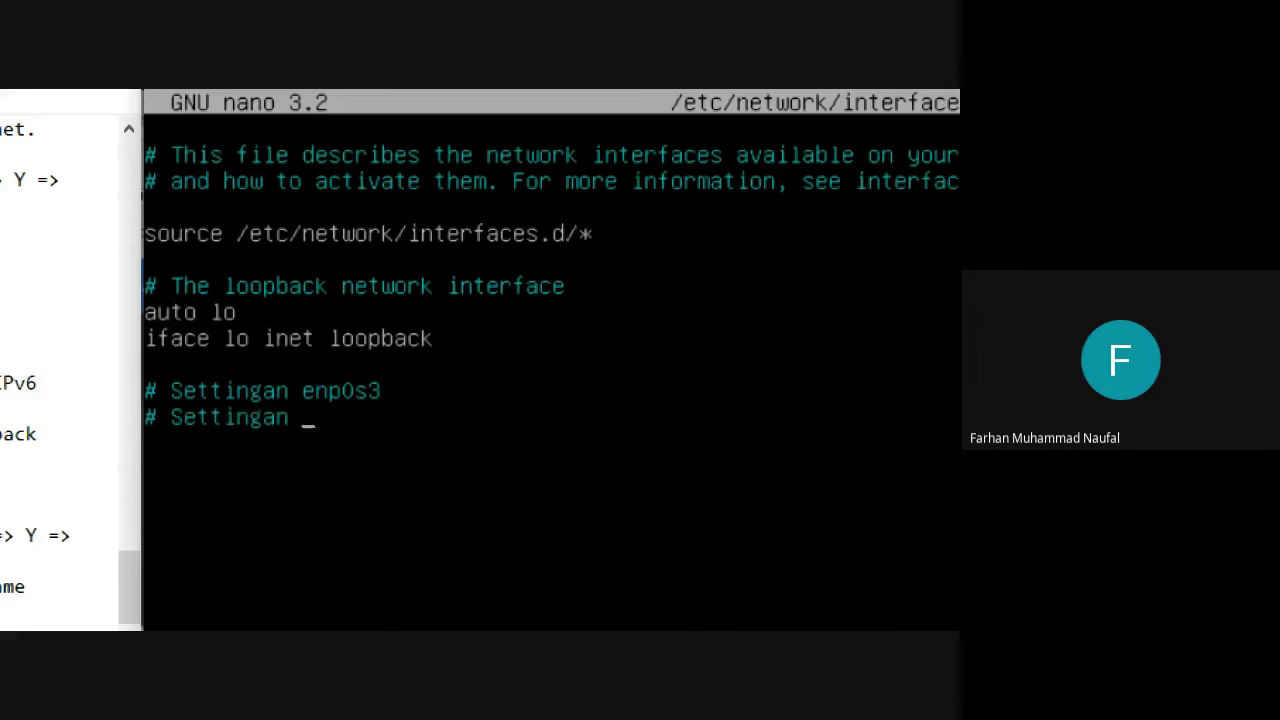
type("enp0s8")
key("Return")
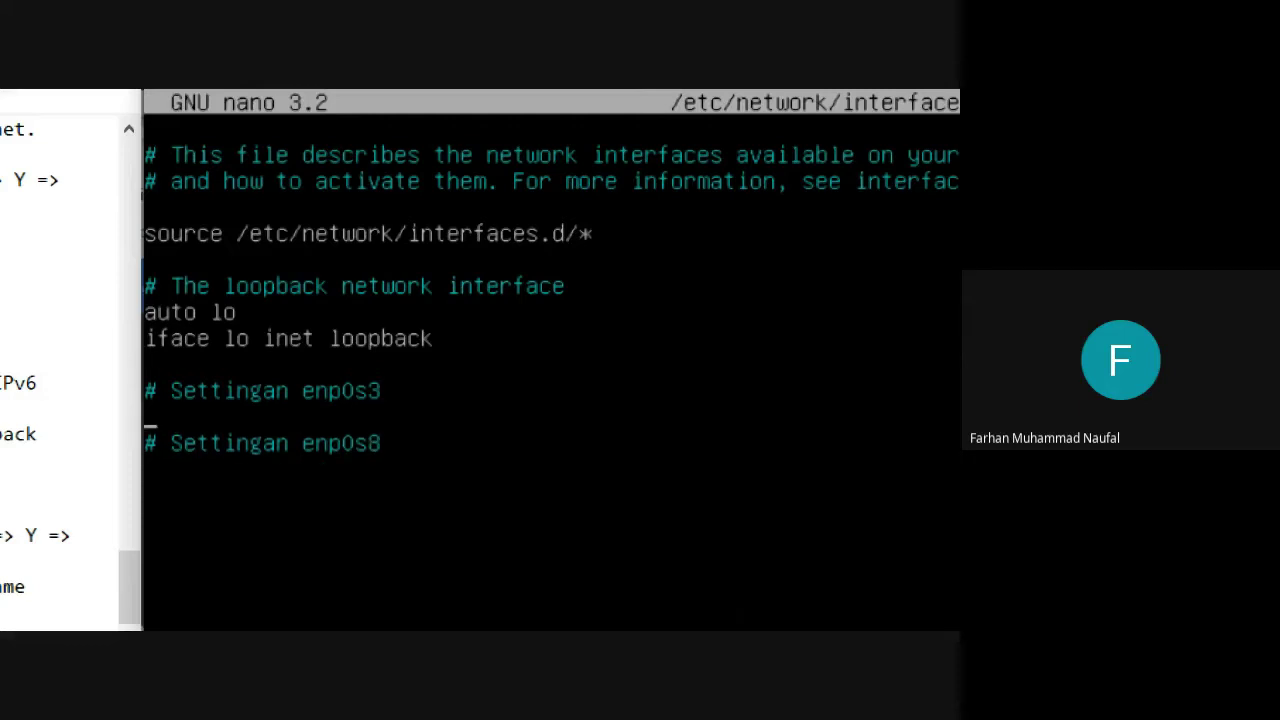
Add 'auto enp0s3' and 'iface enp0s3 inet dhcp' under the enp0s3 heading.
type("auto")
key("Return")
key("Up")
key("Up")
key("End")
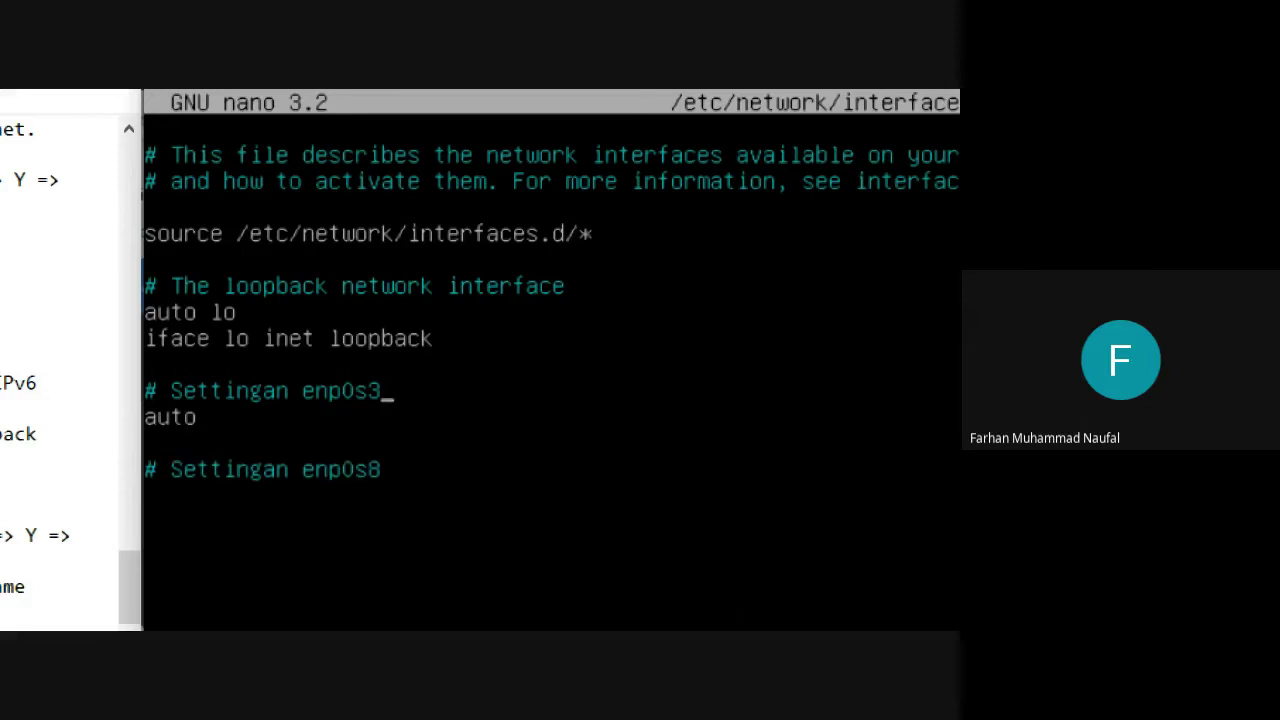
key("BackSpace")
key("BackSpace")
type("na")
key("BackSpace")
type("p0s3")
key("Return")
type("i")
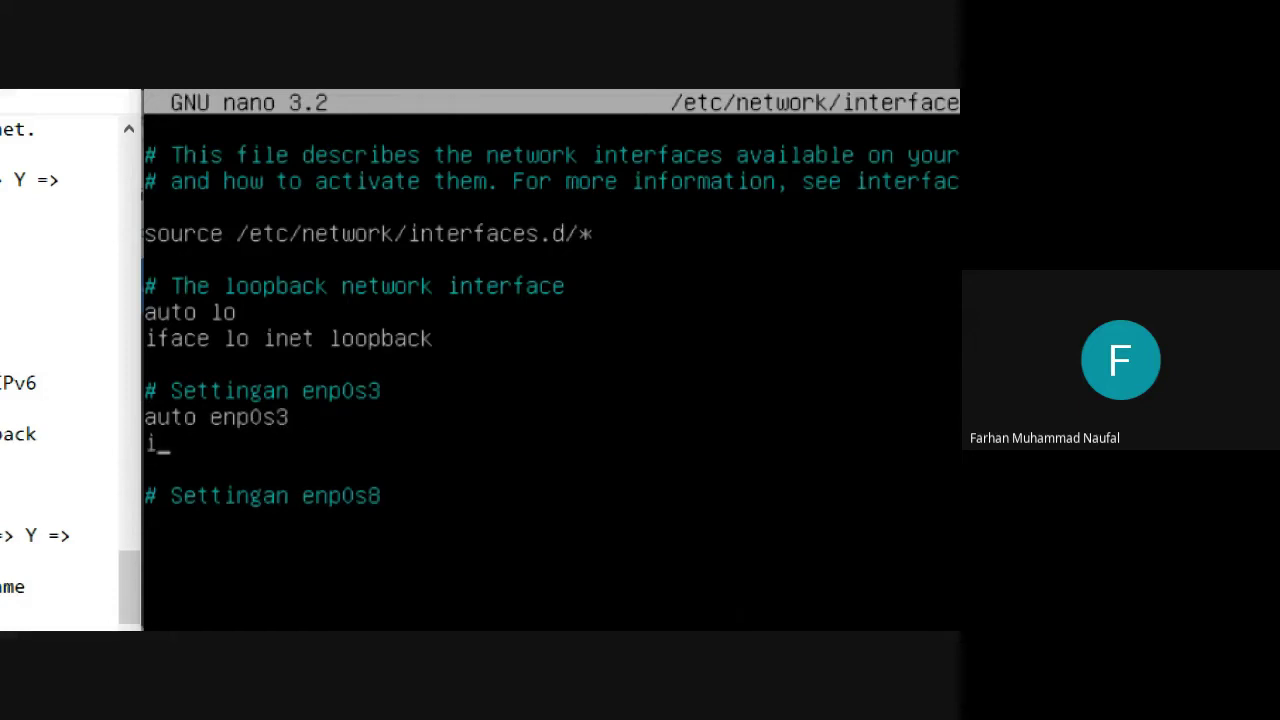
type("face enp")
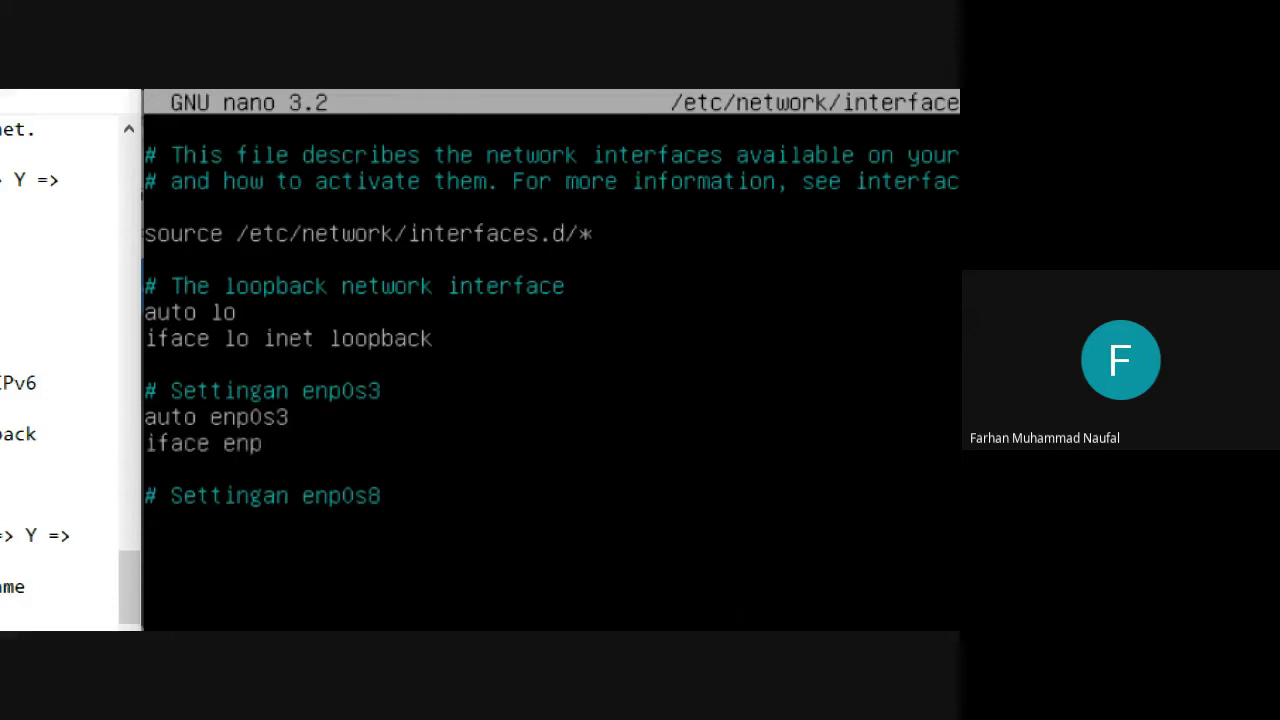
type("0s3 inet dhcp")
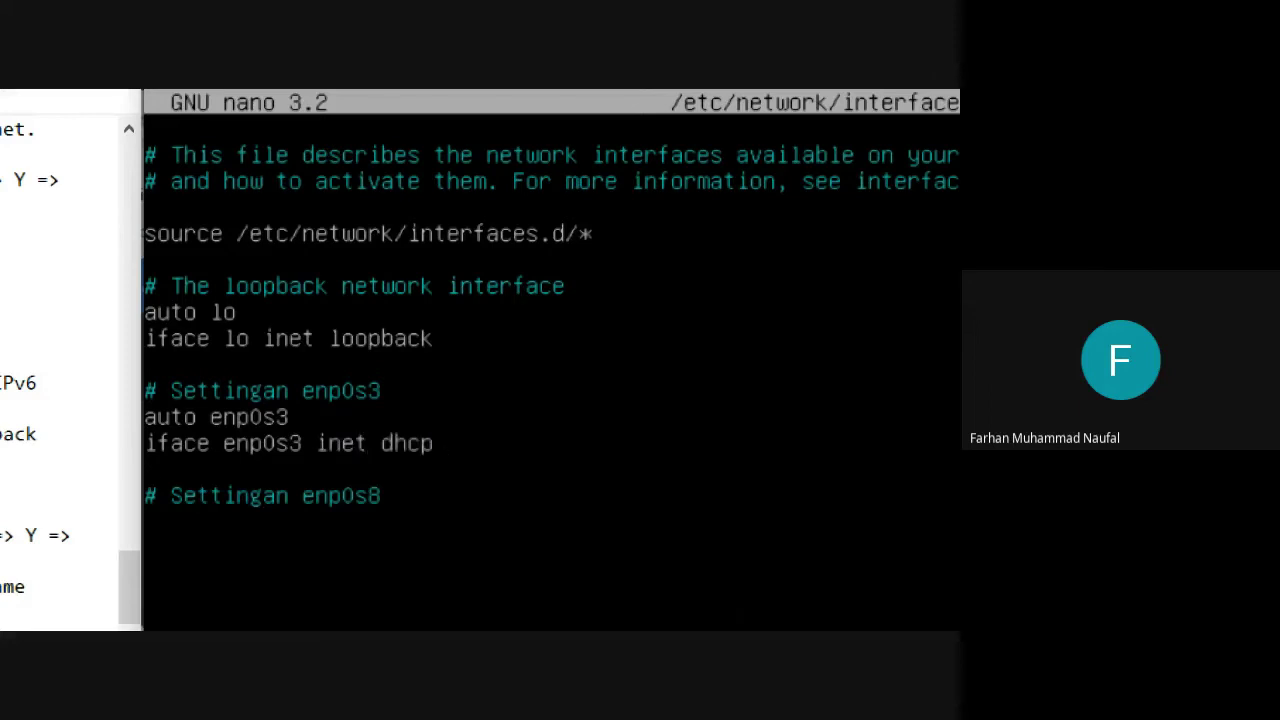
Add 'auto enp0s8', 'iface enp0s8 inet static' and address 192.168.100.1.
key("Down")
key("Down")
key("Return")
type("auto enp0s")
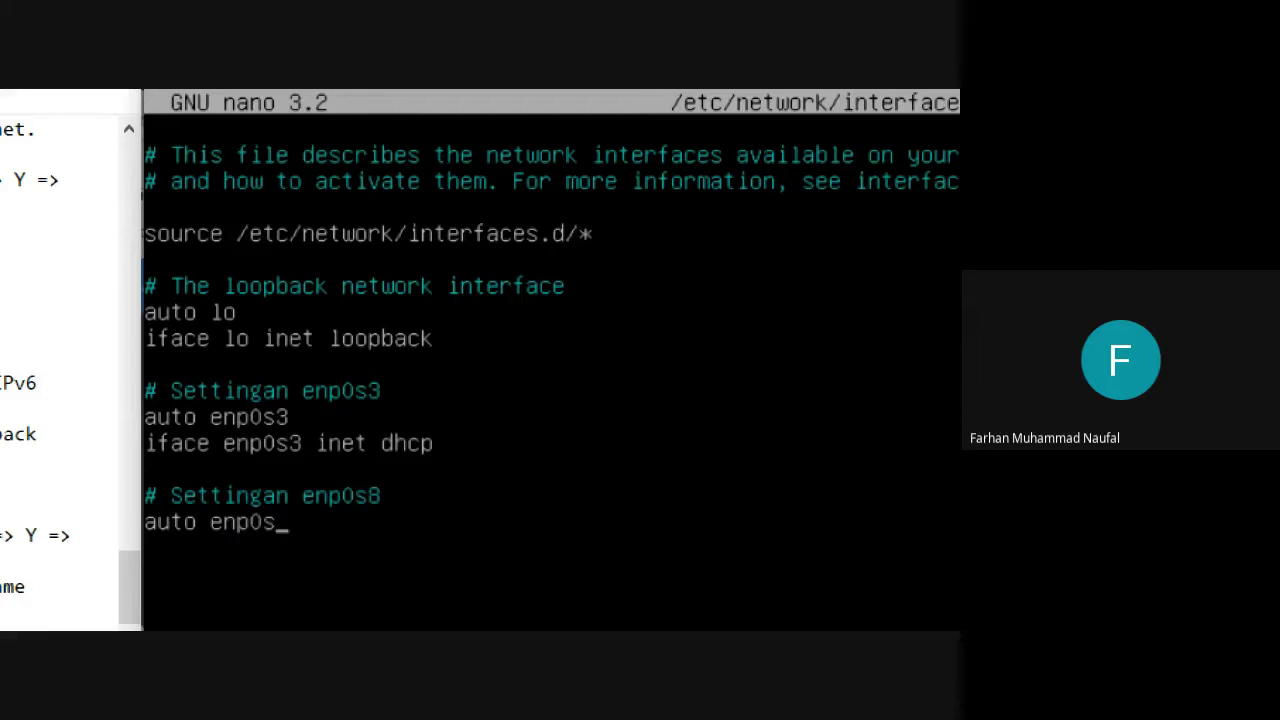
type("8")
key("Return")
type("iface enp0s")
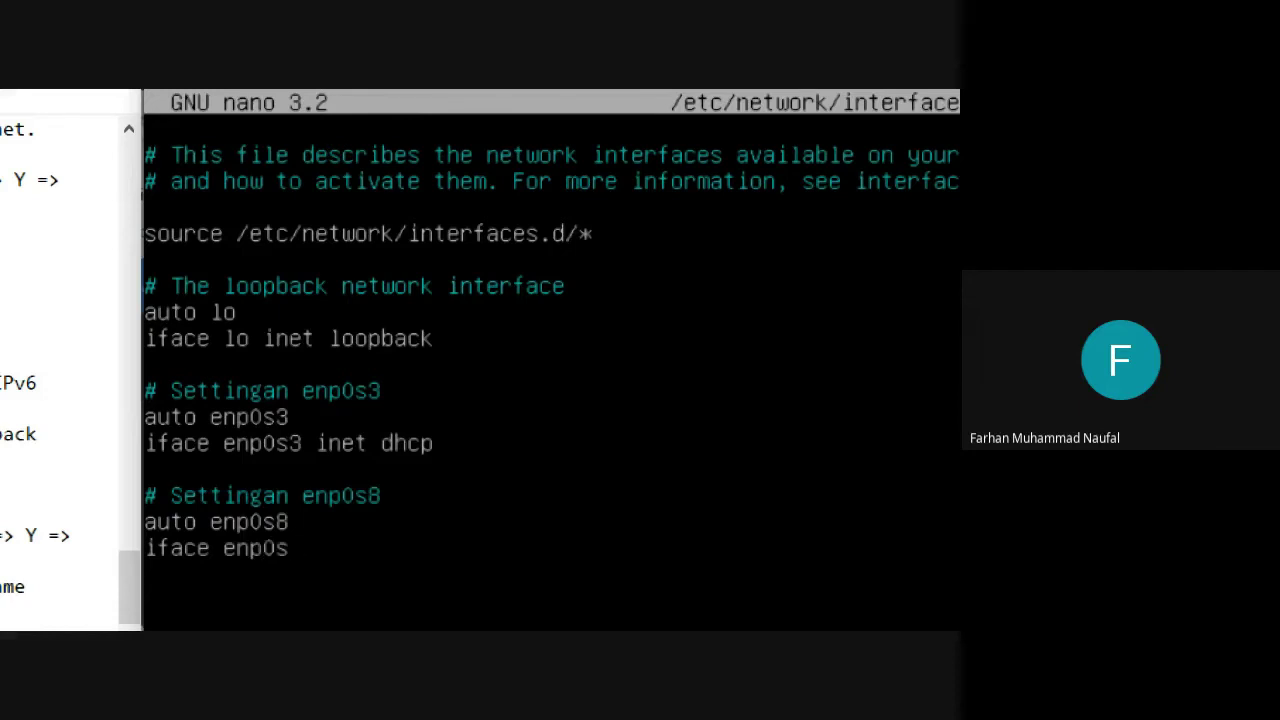
type("8 inet static")
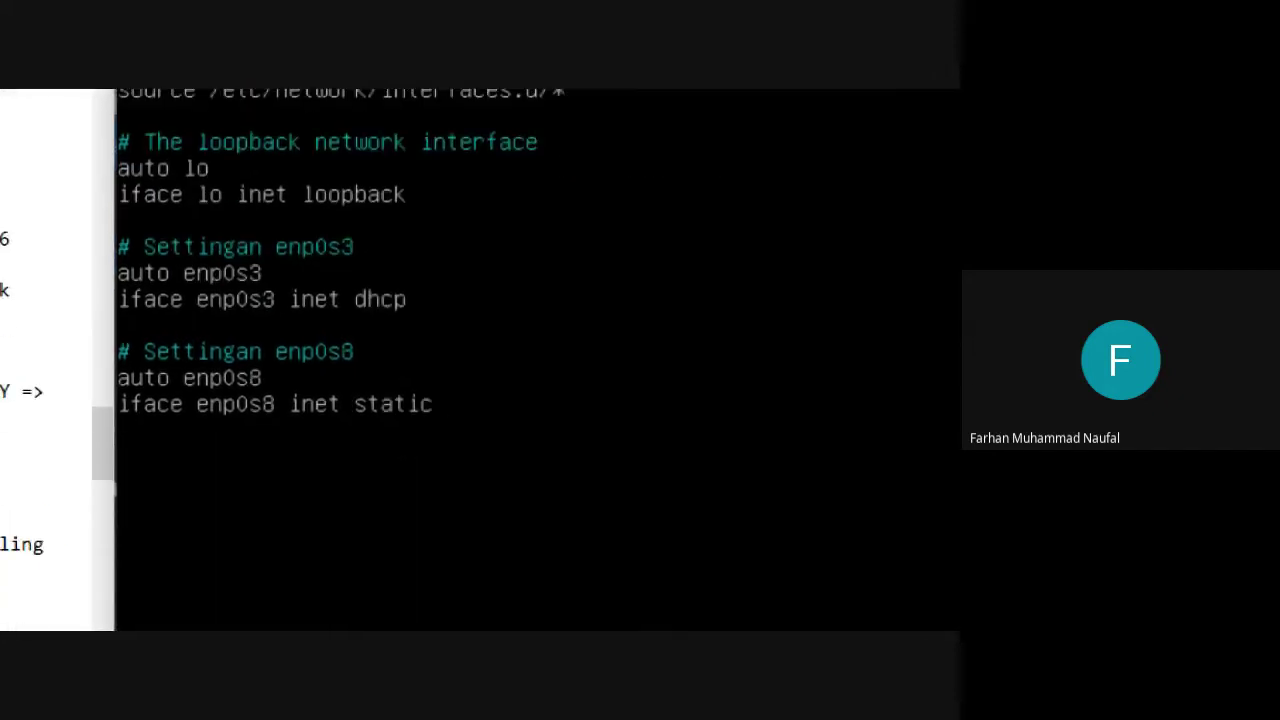
key("Return")
key("Tab")
type("address 192.")
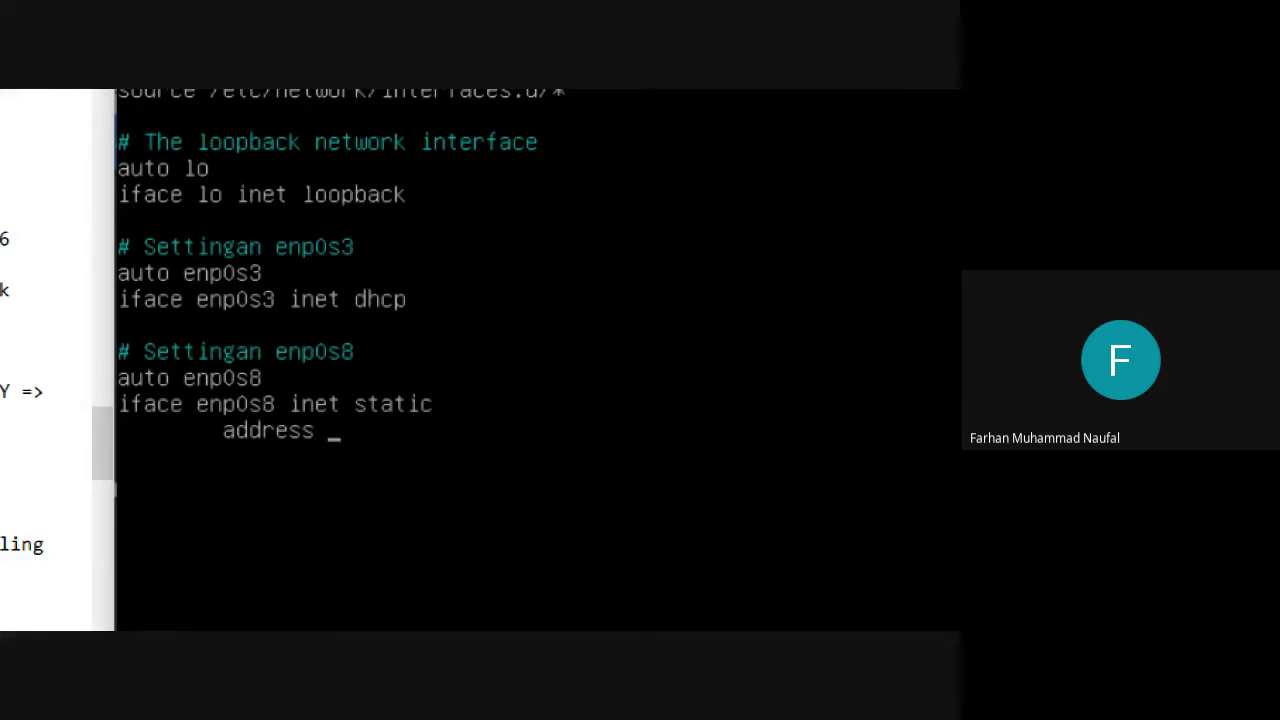
type("168.100.1")
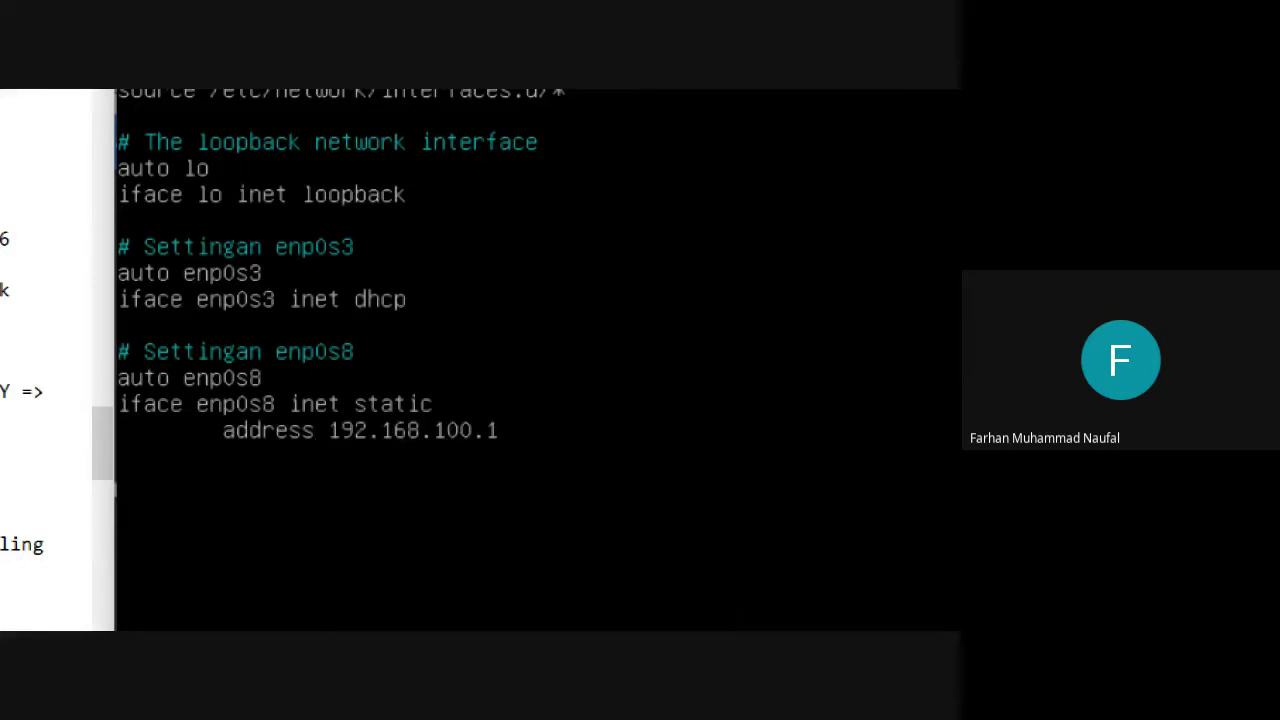
key("Tab")
key("BackSpace")
Add netmask 255.255.255.0, gateway 192.168.100.2 and dns-nameserver 192.168.100.1 lines.
key("Return")
key("Tab")
type("netmask ")
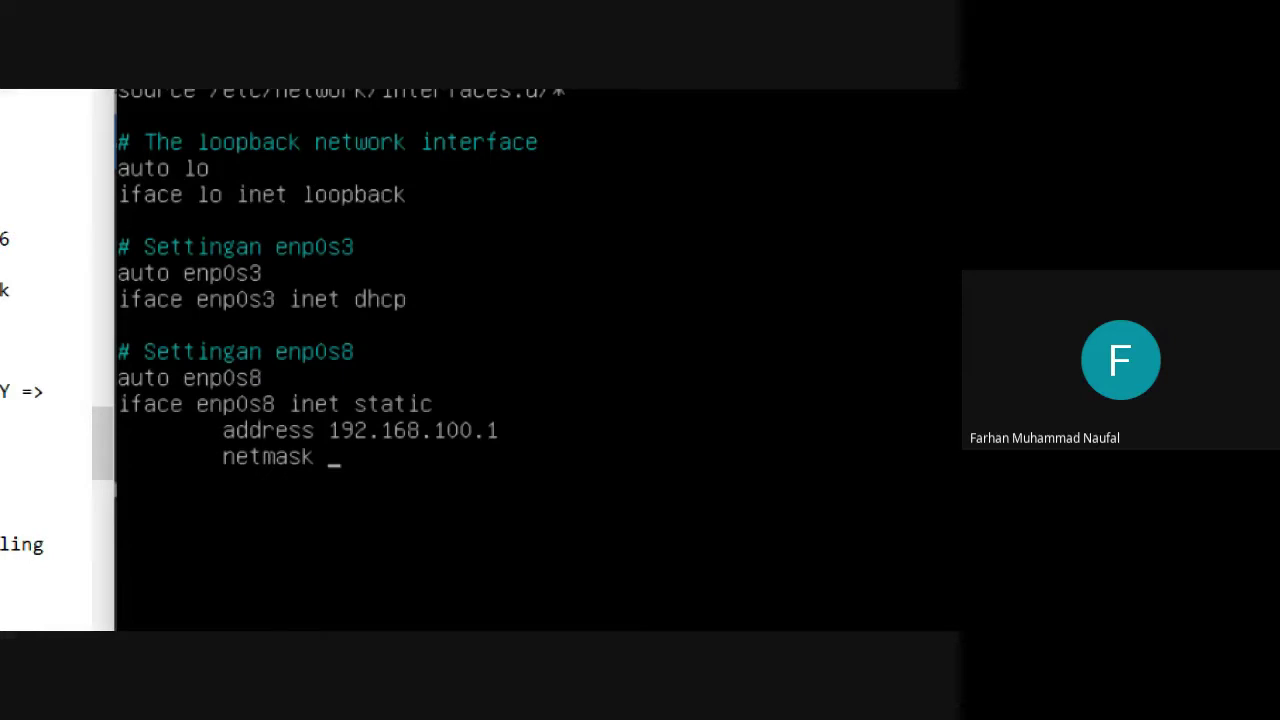
type("255.255")
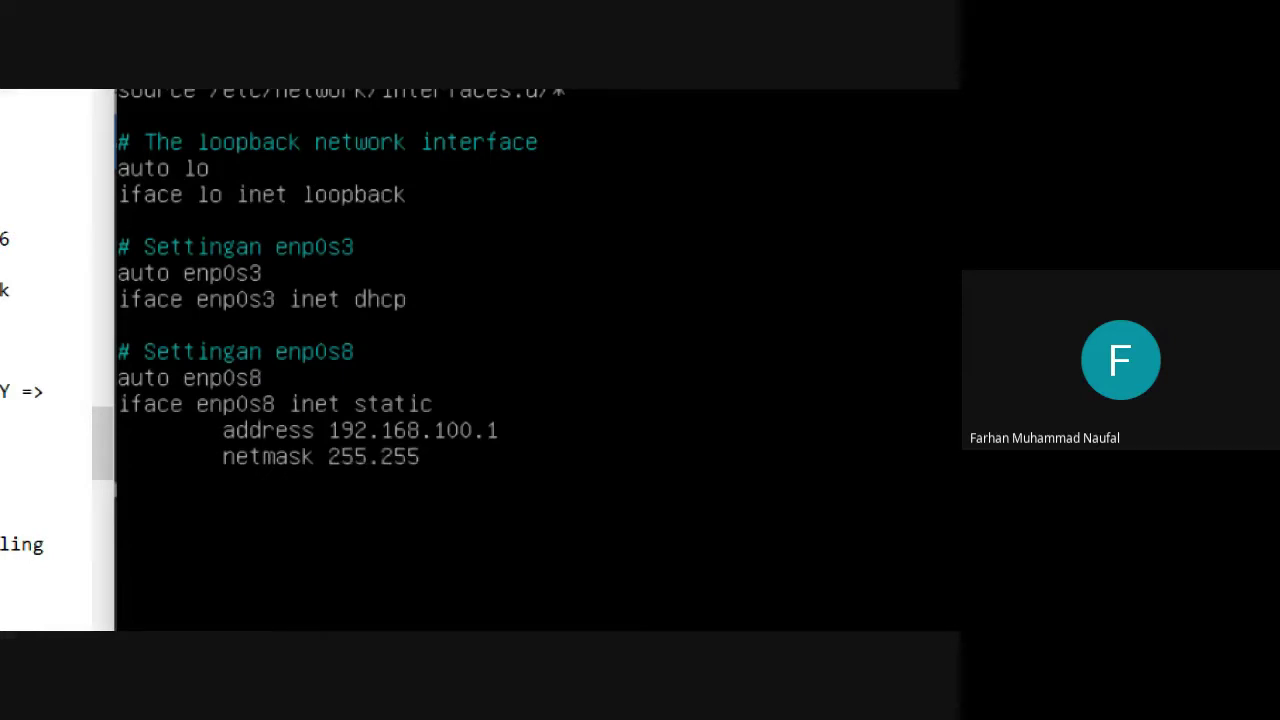
type(".255.0")
key("Return")
type("gate")
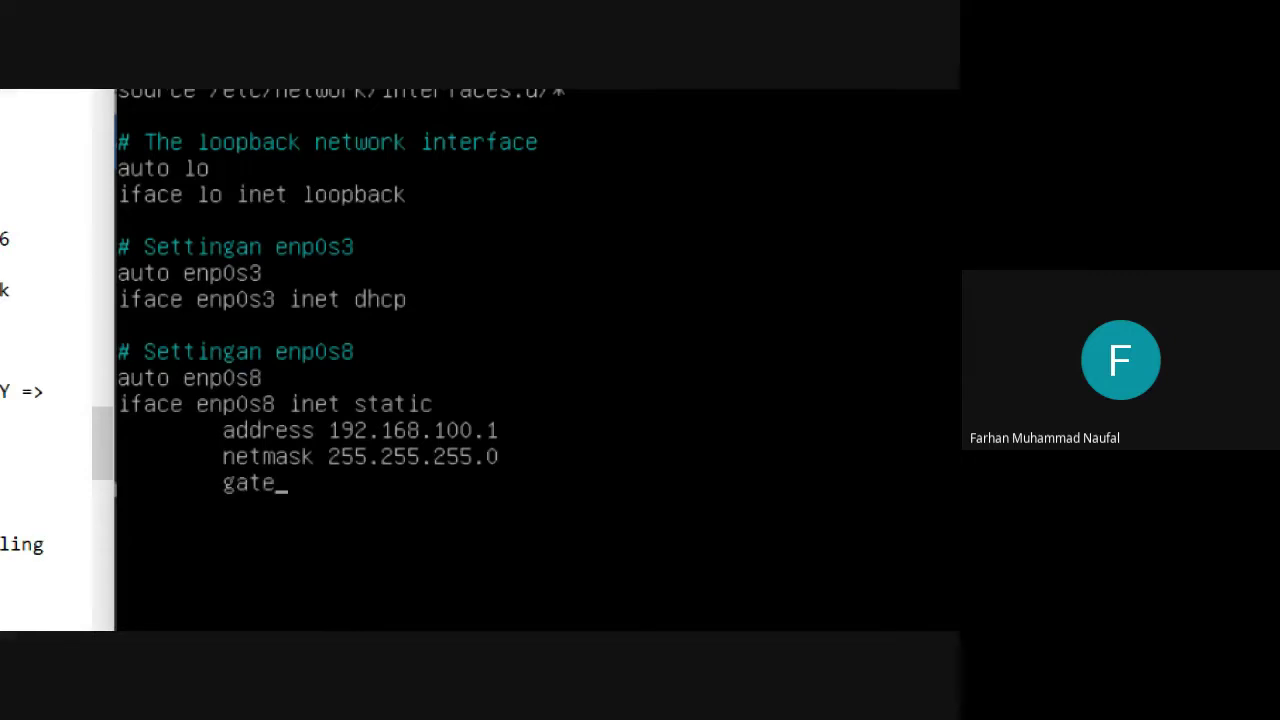
type("way 192.168.10")
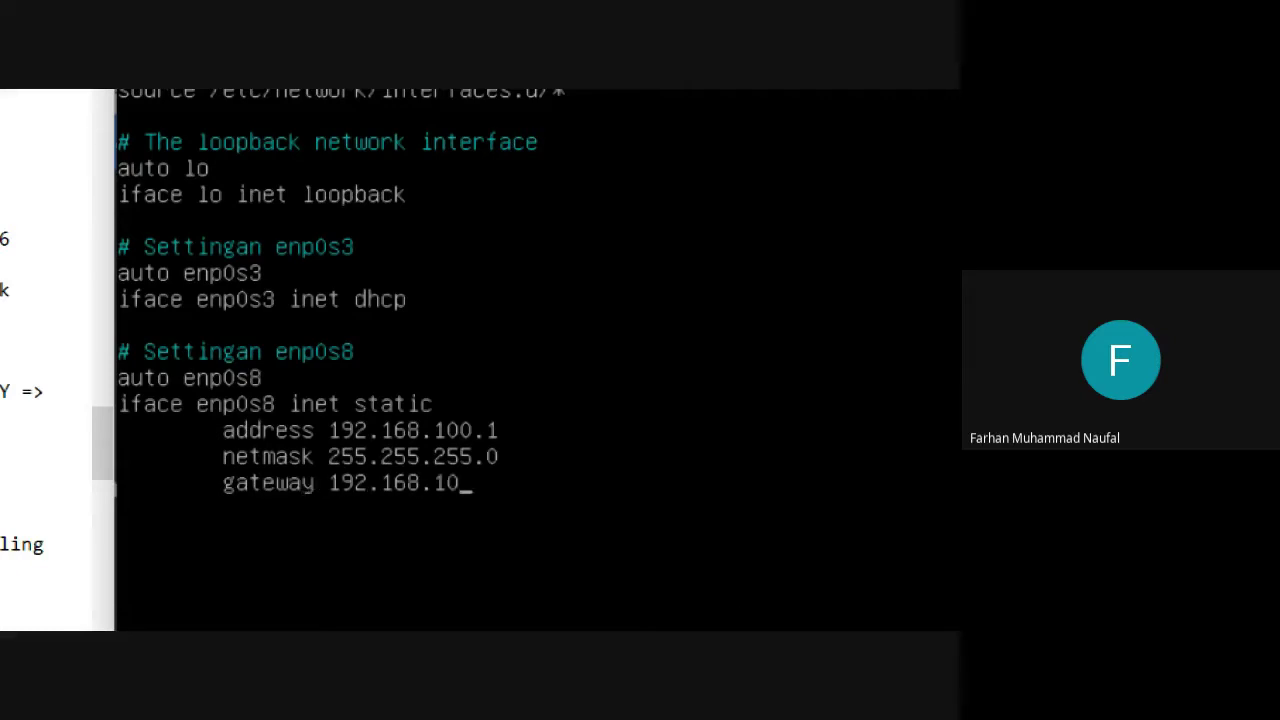
type("0.2")
key("Return")
key("Tab")
type("dns-name")
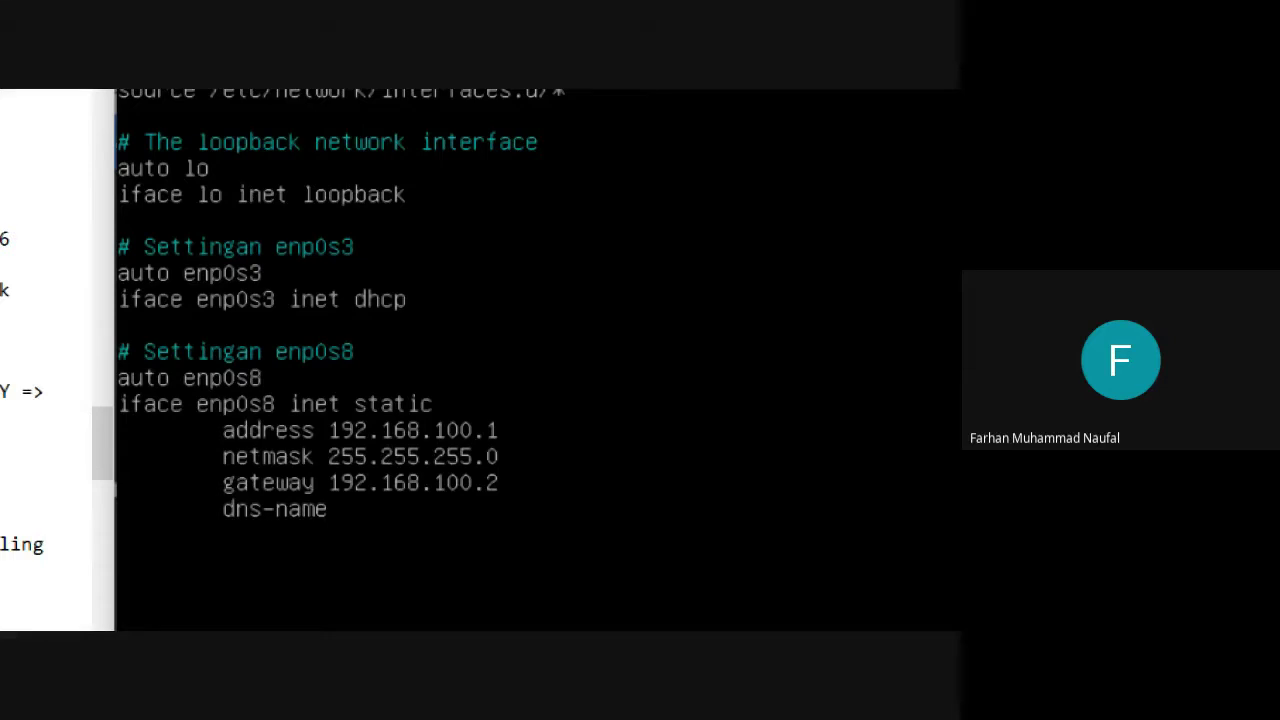
type("server 192.168.10")
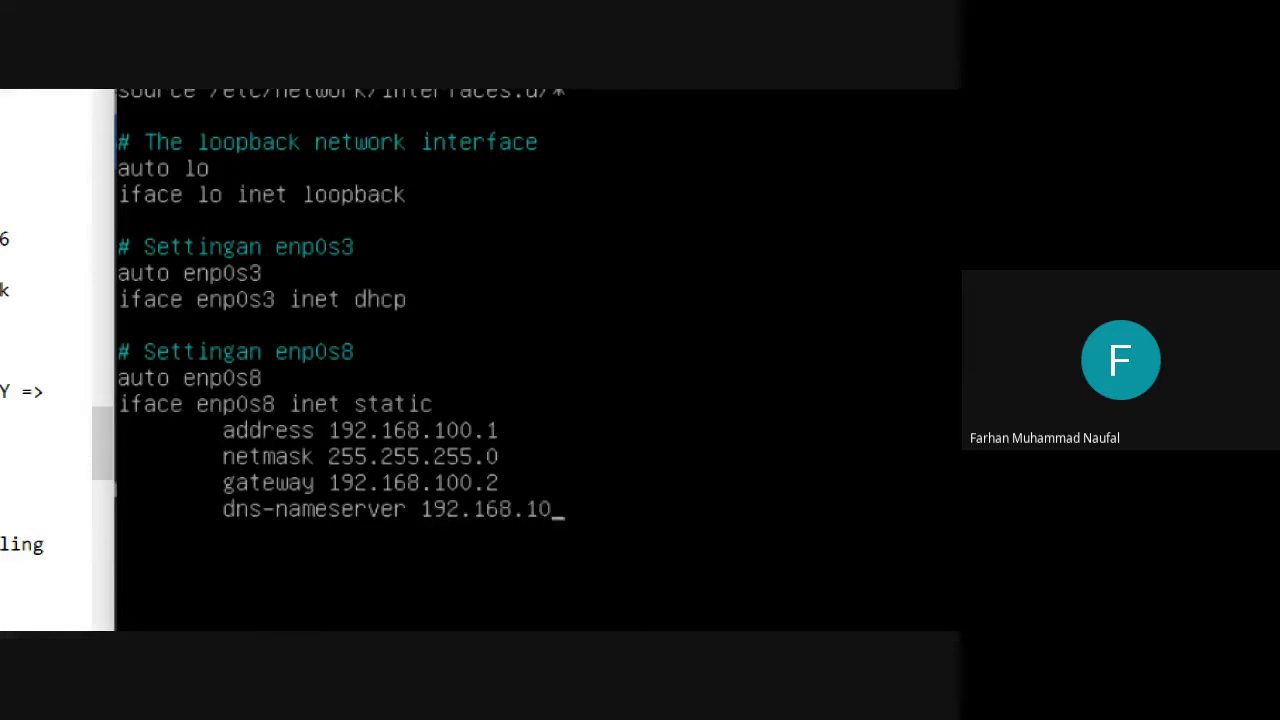
type("0.1")
key("Left")
key("Left")
key("Left")
key("Left")
key("Left")
key("Left")
key("Left")
key("Left")
key("Left")
key("Left")
key("Left")
key("Left")
key("Left")
key("Left")
type("s")
key("BackSpace")
type("s")
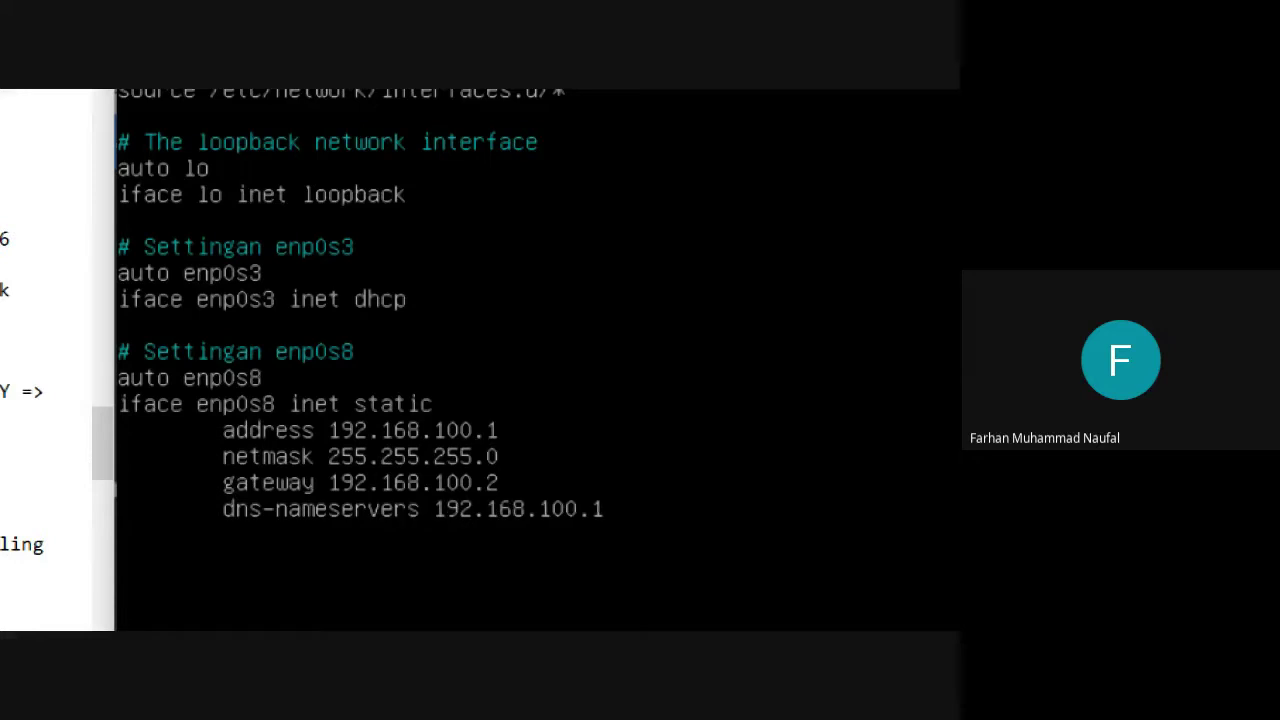
key("BackSpace")
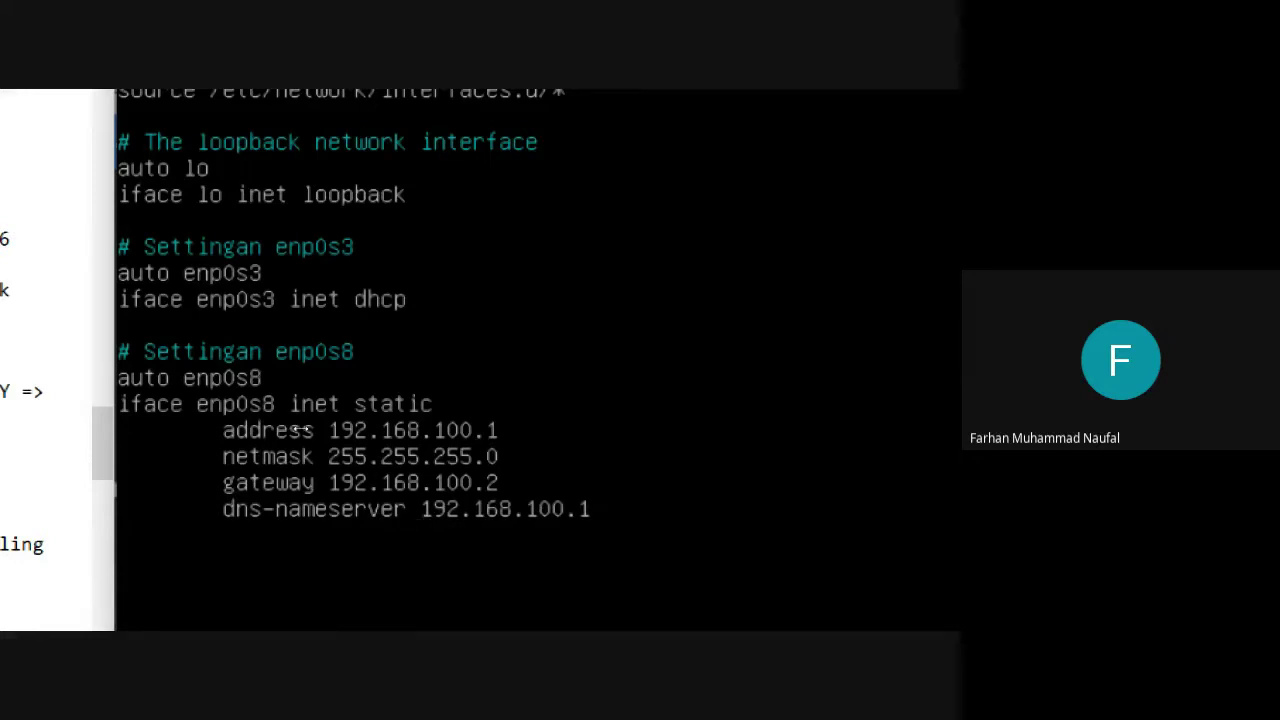
Save /etc/network/interfaces and exit nano.
key("ctrl+x")
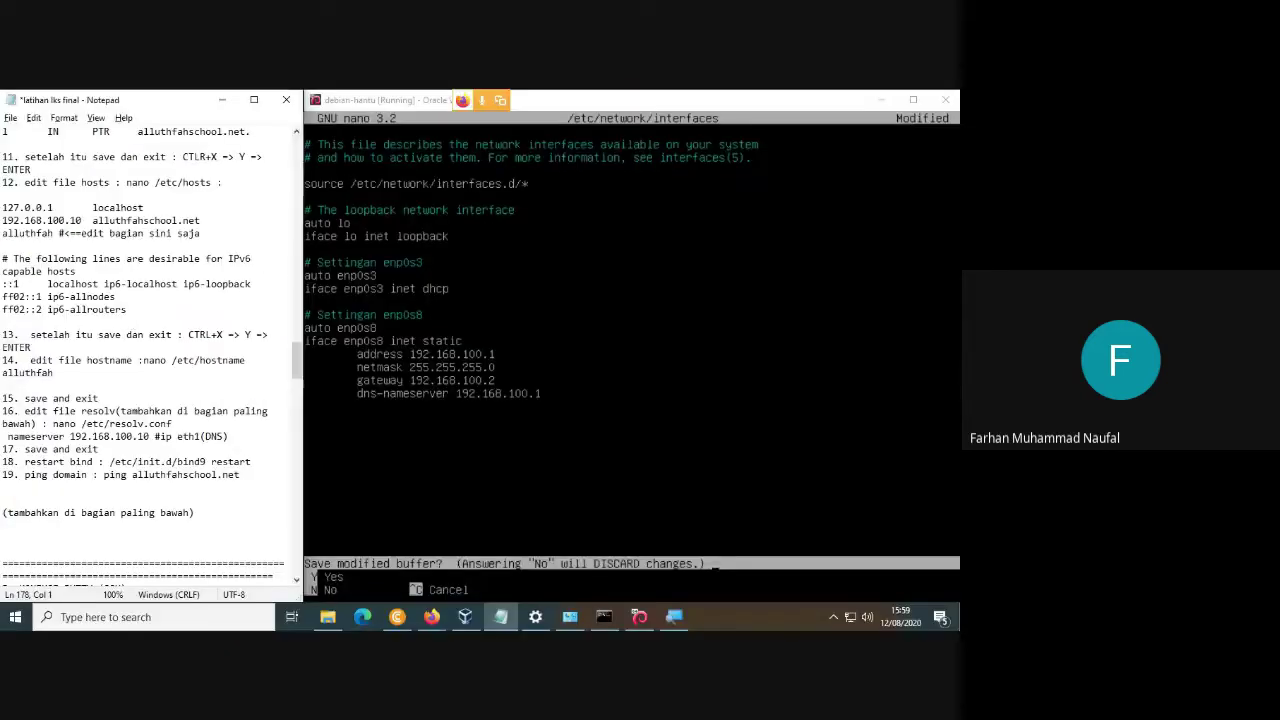
key("y")
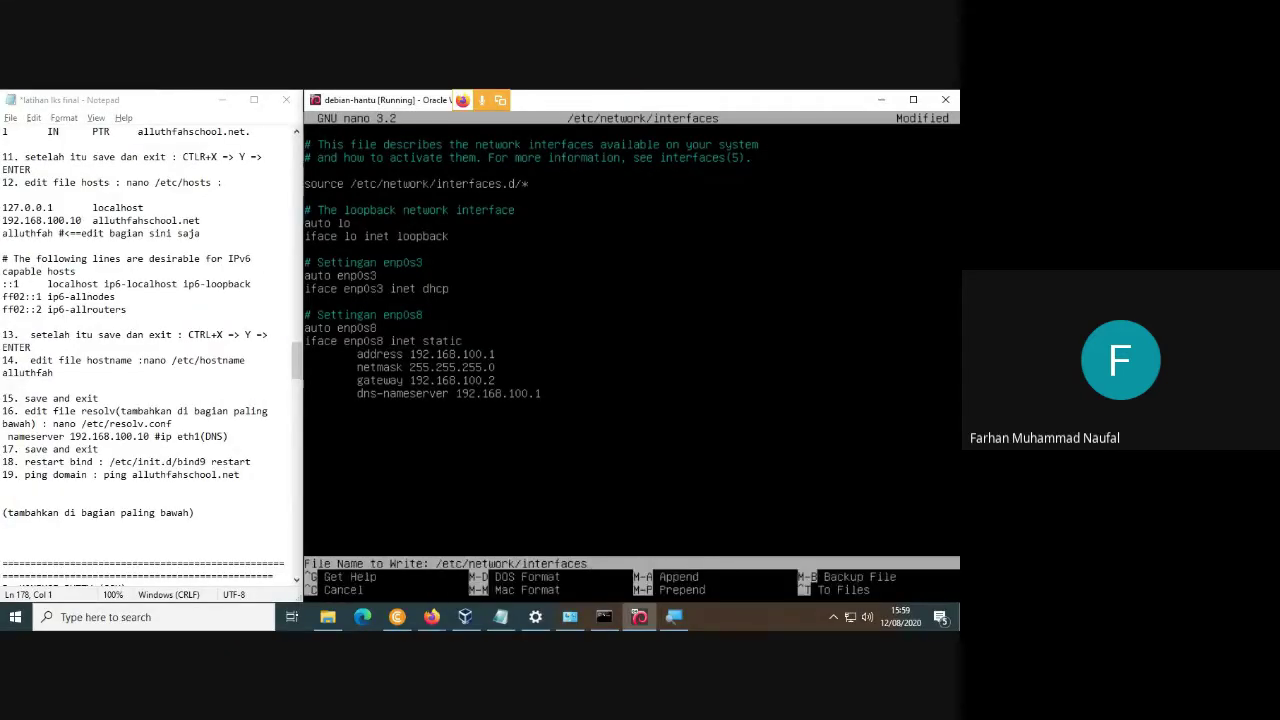
key("Return")
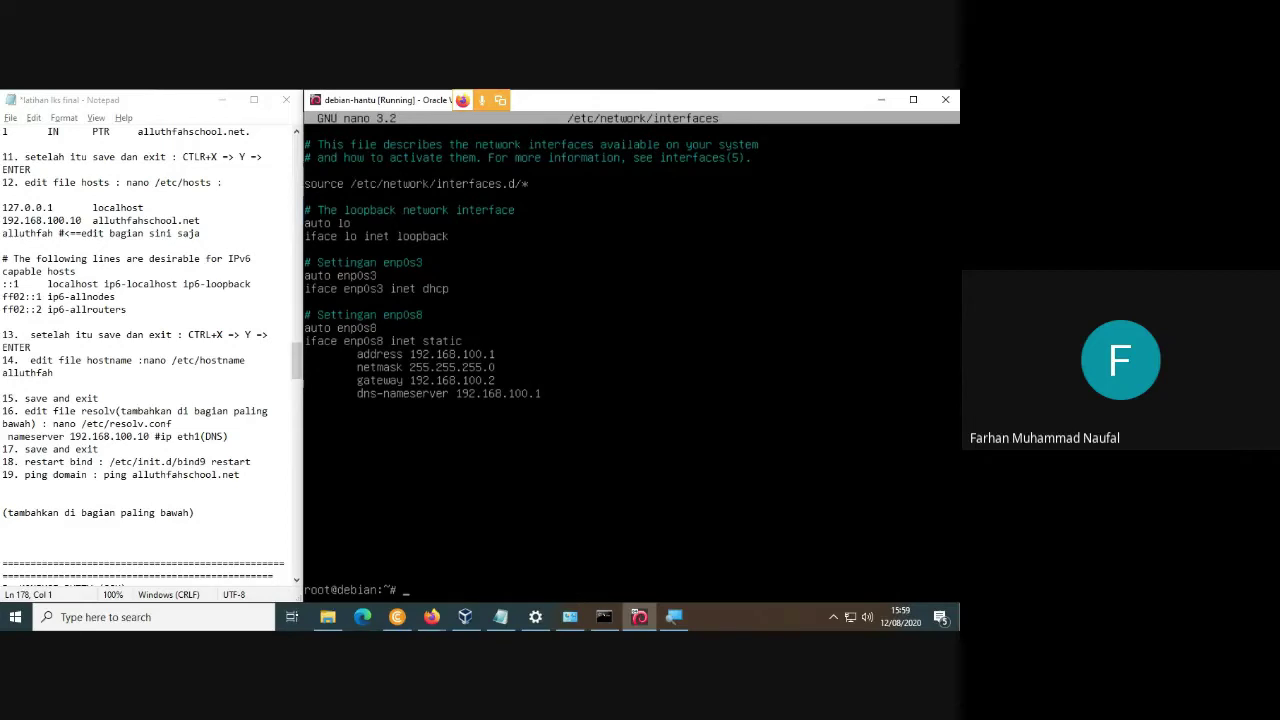
Restart networking and list addresses, showing enp0s3 192.168.3.17 and enp0s8 192.168.100.1.
type("/etc/init.d/nwe")
key("BackSpace")
type("etworking resty")
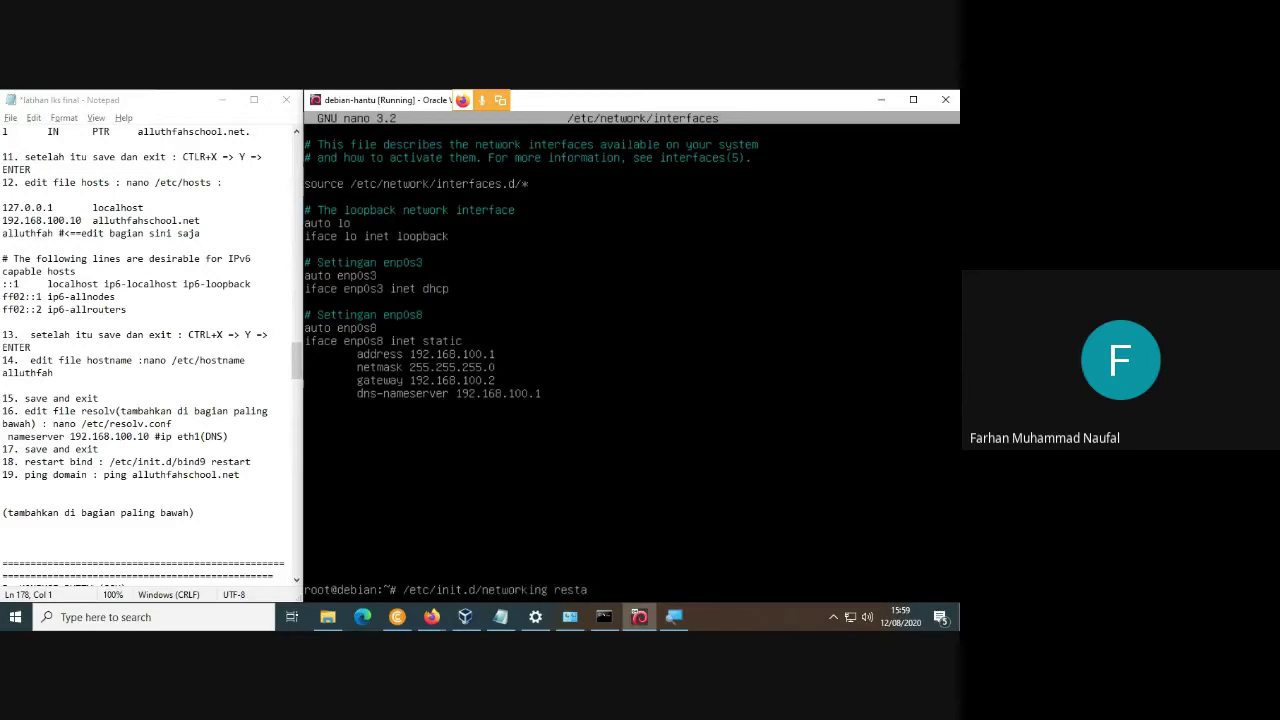
type("rt")
key("Return")
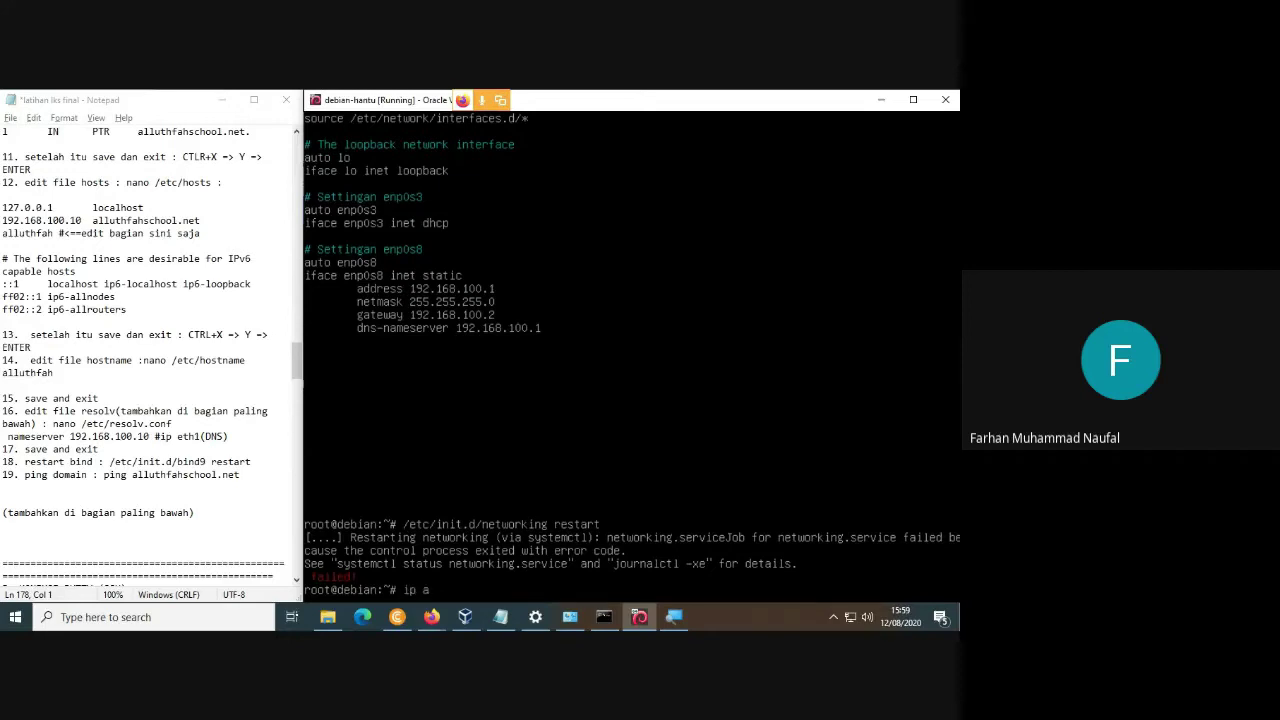
type("dd")
key("Return")
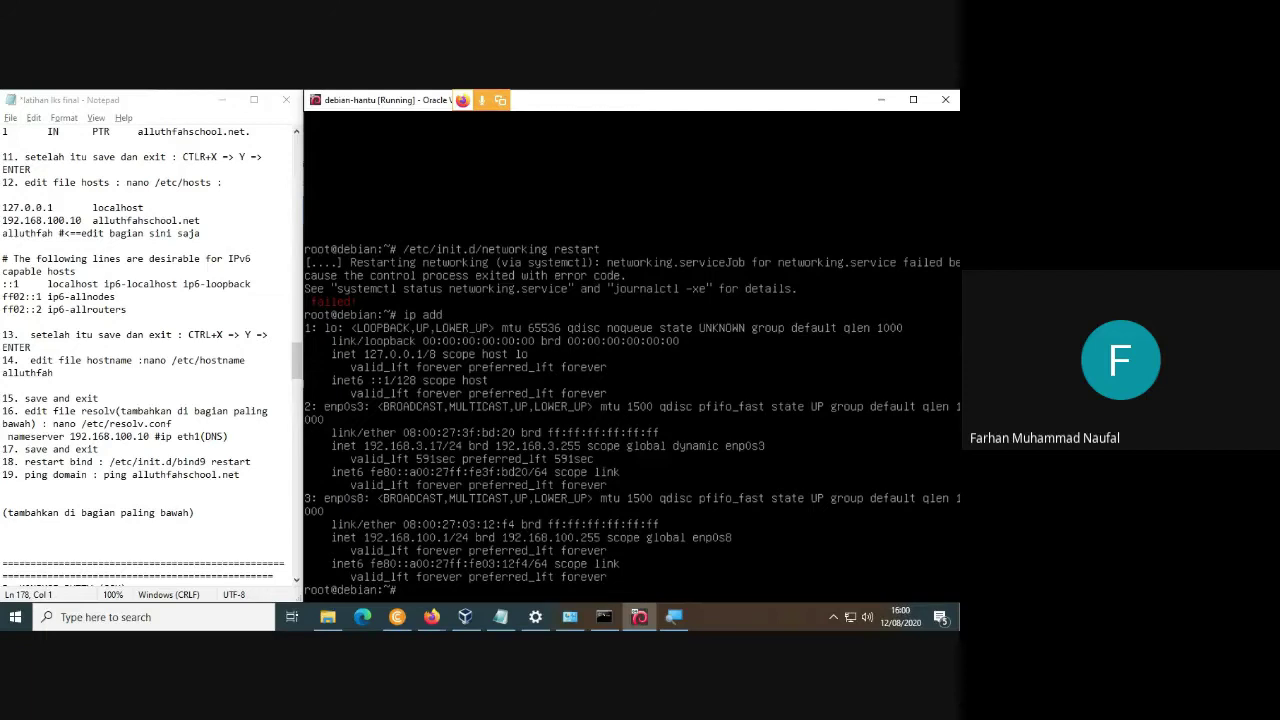
Ping 192.168.100.1 and google.com to confirm local and internet connectivity.
type("ping 192.168.100.1")
key("Return")
key("ctrl+c")
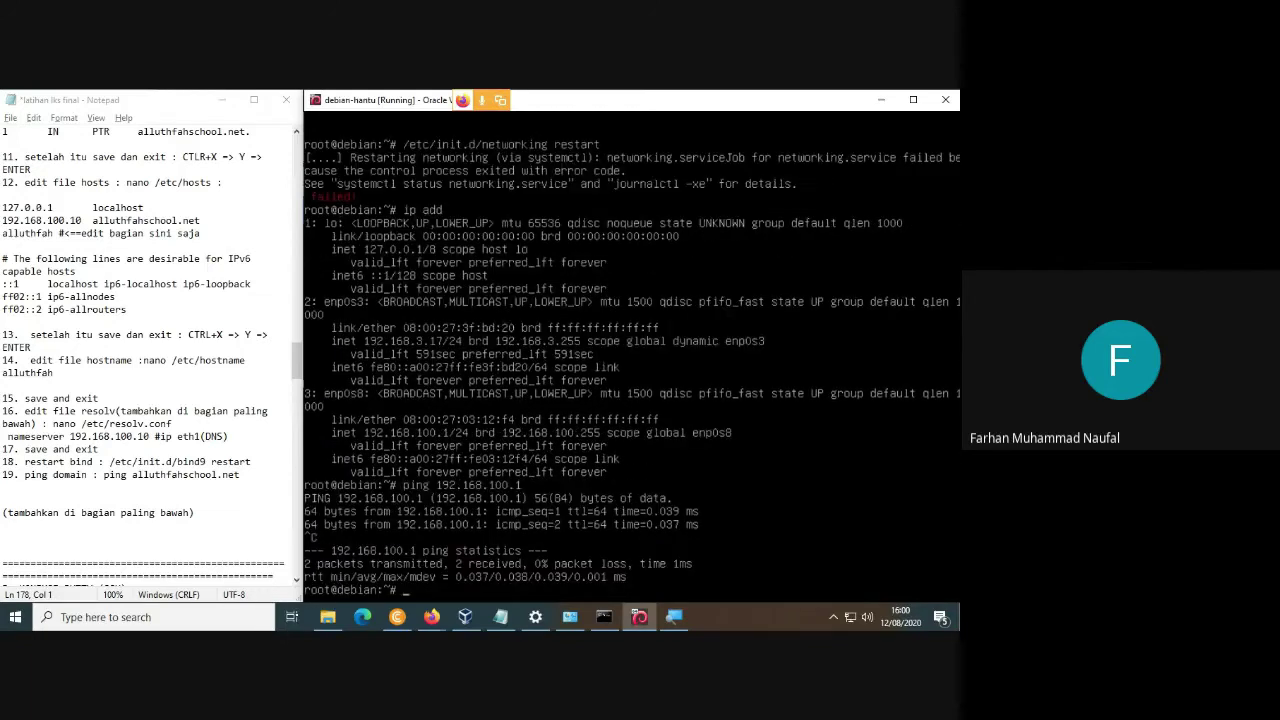
key("Up")
key("BackSpace")
key("BackSpace")
key("BackSpace")
key("BackSpace")
key("BackSpace")
key("BackSpace")
key("BackSpace")
key("BackSpace")
key("BackSpace")
key("BackSpace")
key("BackSpace")
key("BackSpace")
key("BackSpace")
key("BackSpace")
type("google.com")
key("Return")
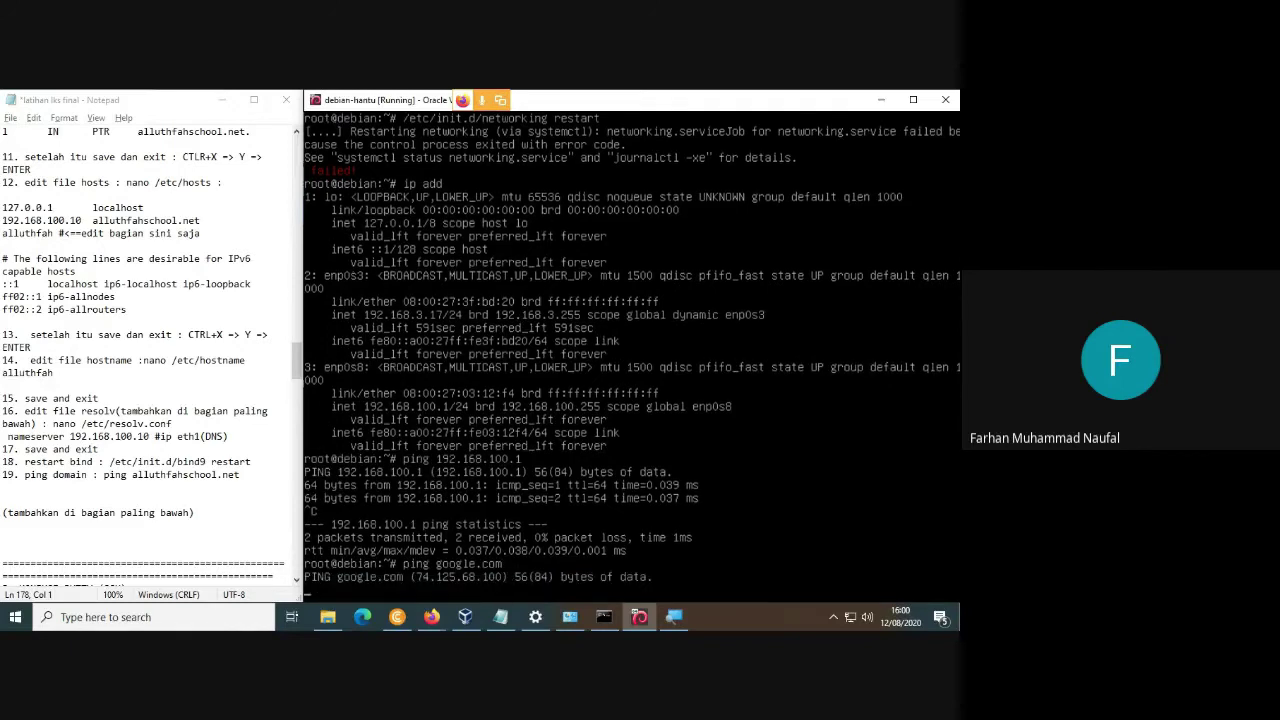
key("ctrl+c")
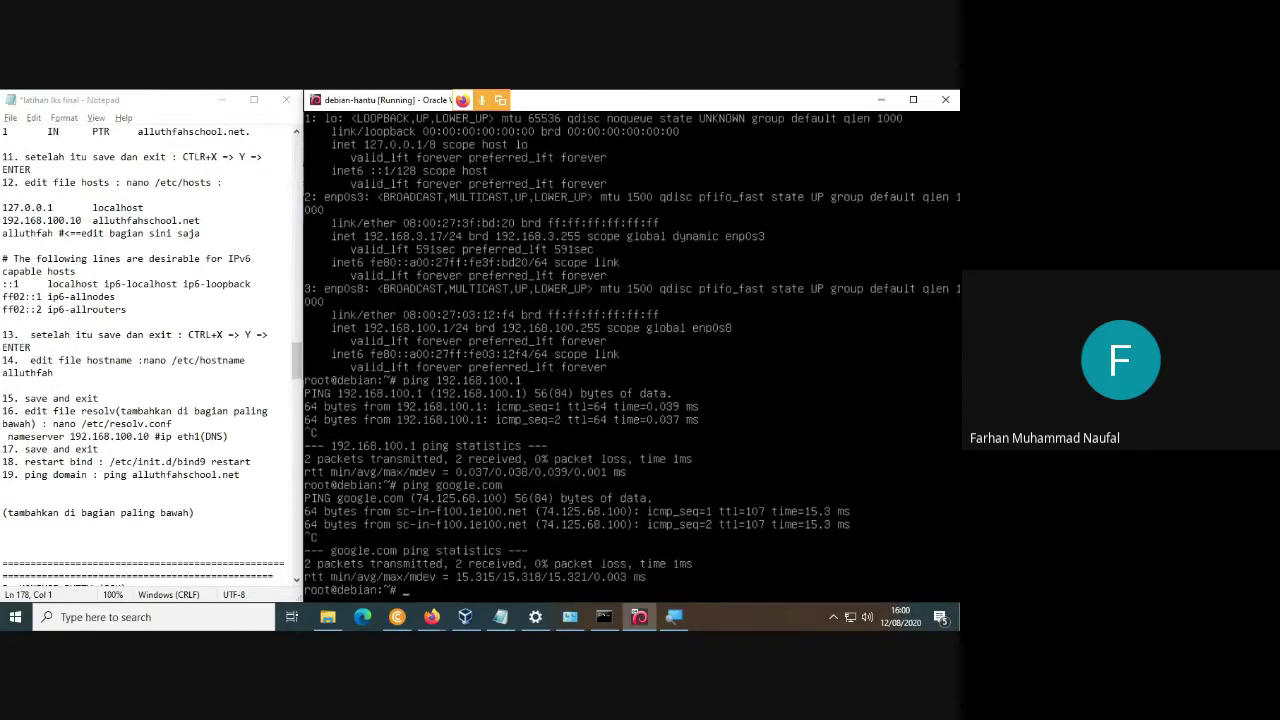
Enter the command nano /etc/apt/sources.list at the prompt.
type("nano /etc/apt/sources.list")
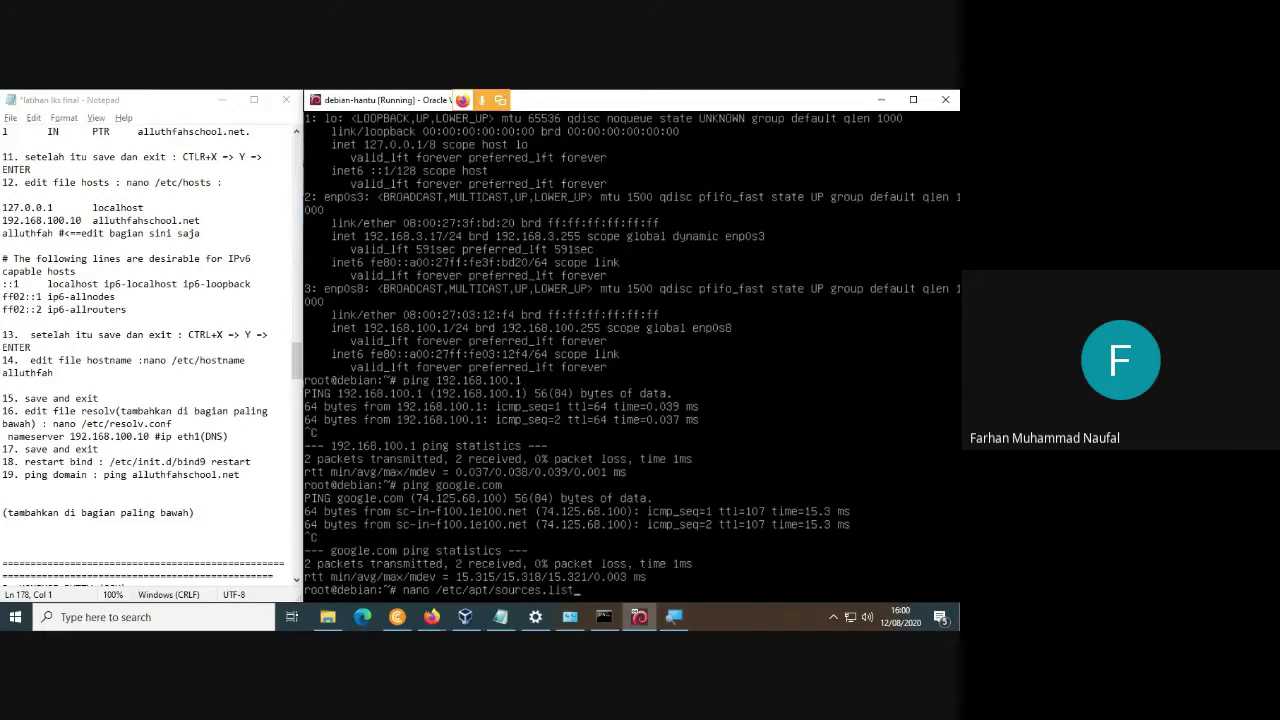
Add the kebo.vlsm.org buster and buster-updates deb lines with main contrib non-free to sources.list.
key("Return")
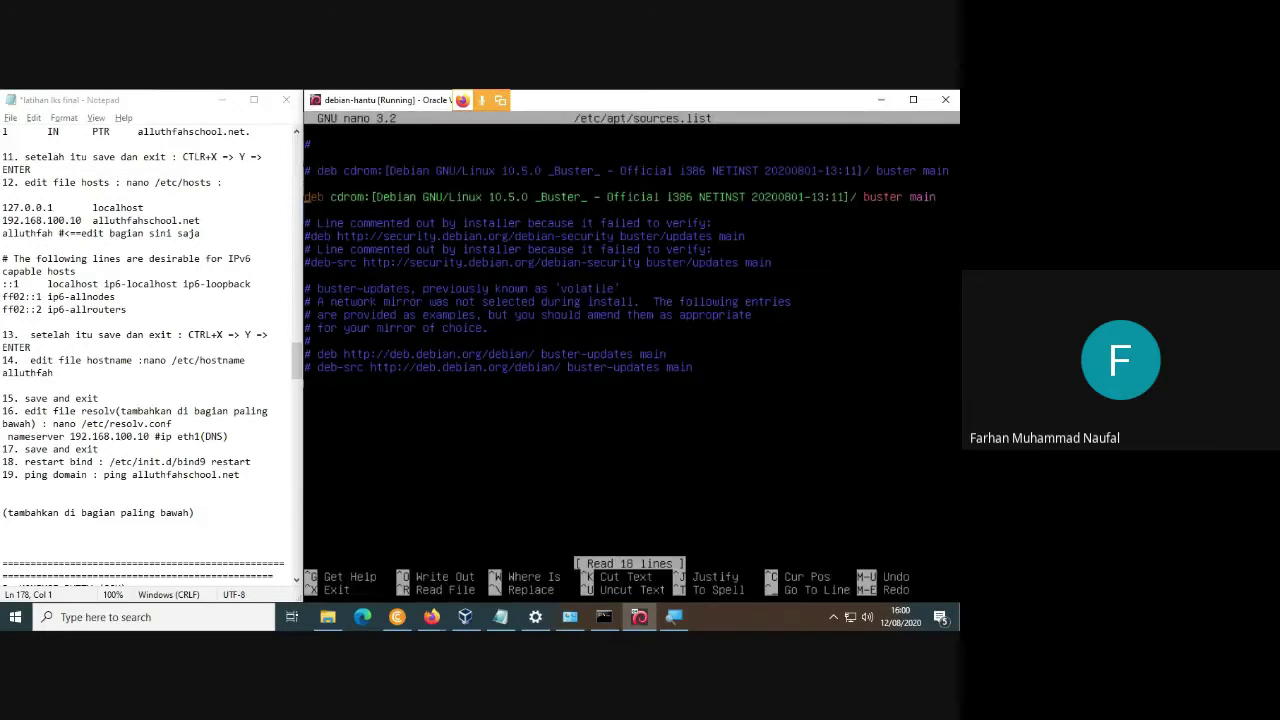
type("# ")
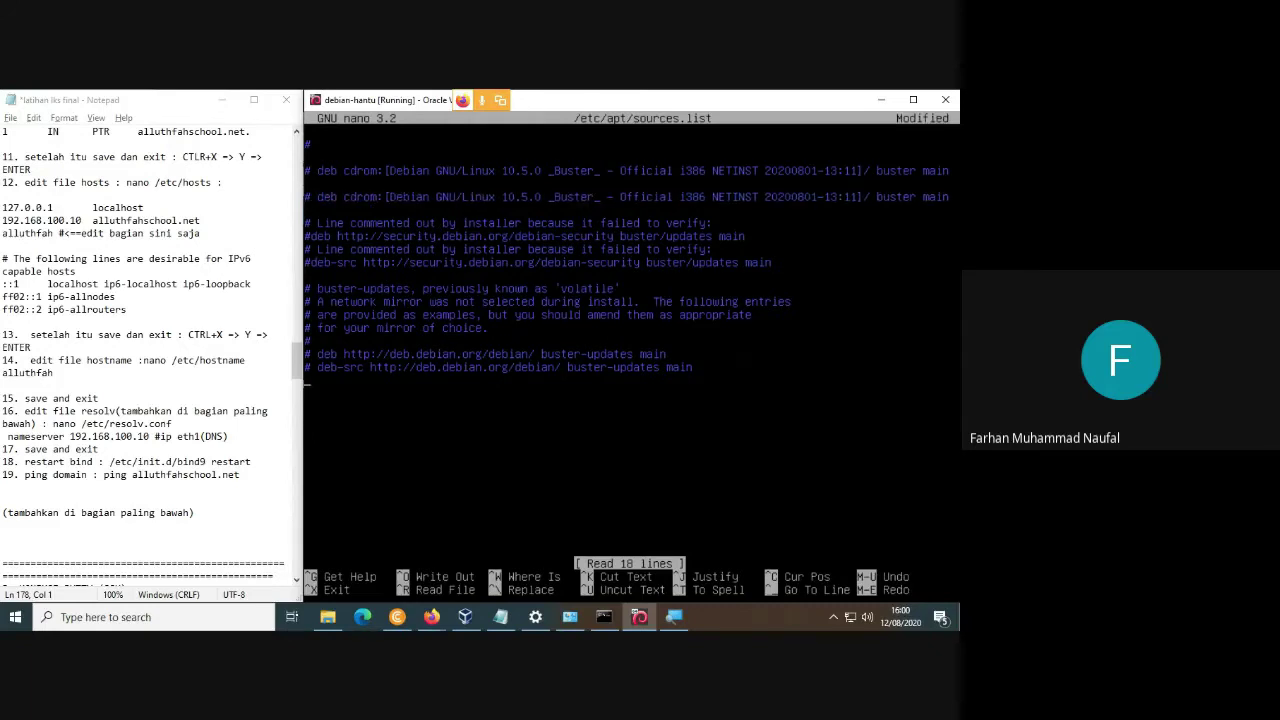
type("deb")
key("BackSpace")
key("BackSpace")
key("BackSpace")
key("BackSpace")
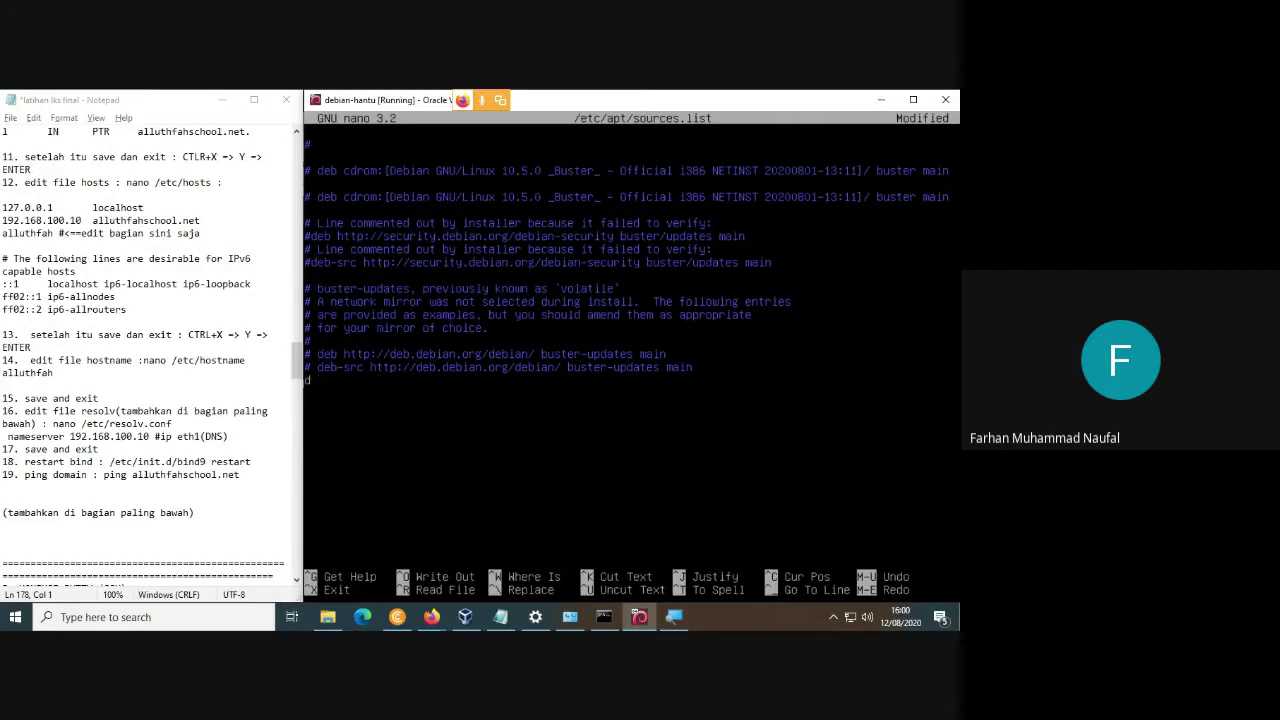
type("deb http://kebo.vlsm.org/debian")
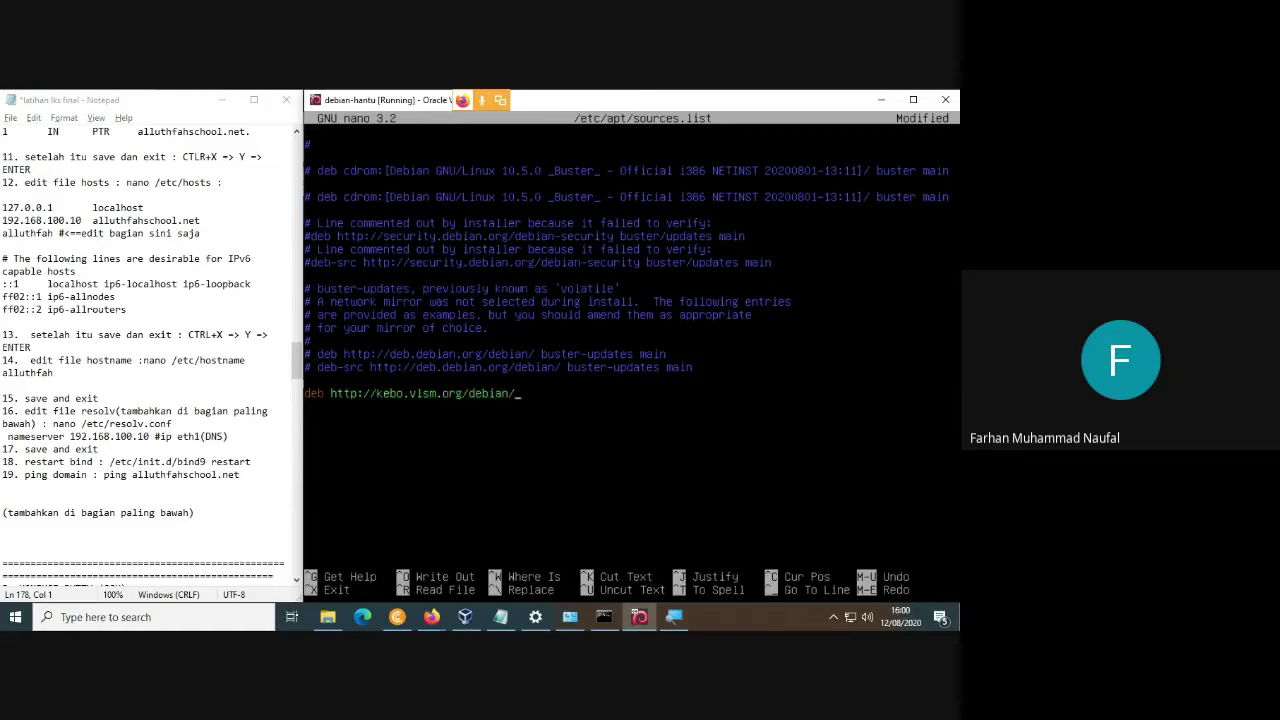
type("/ buster main contrib non-free")
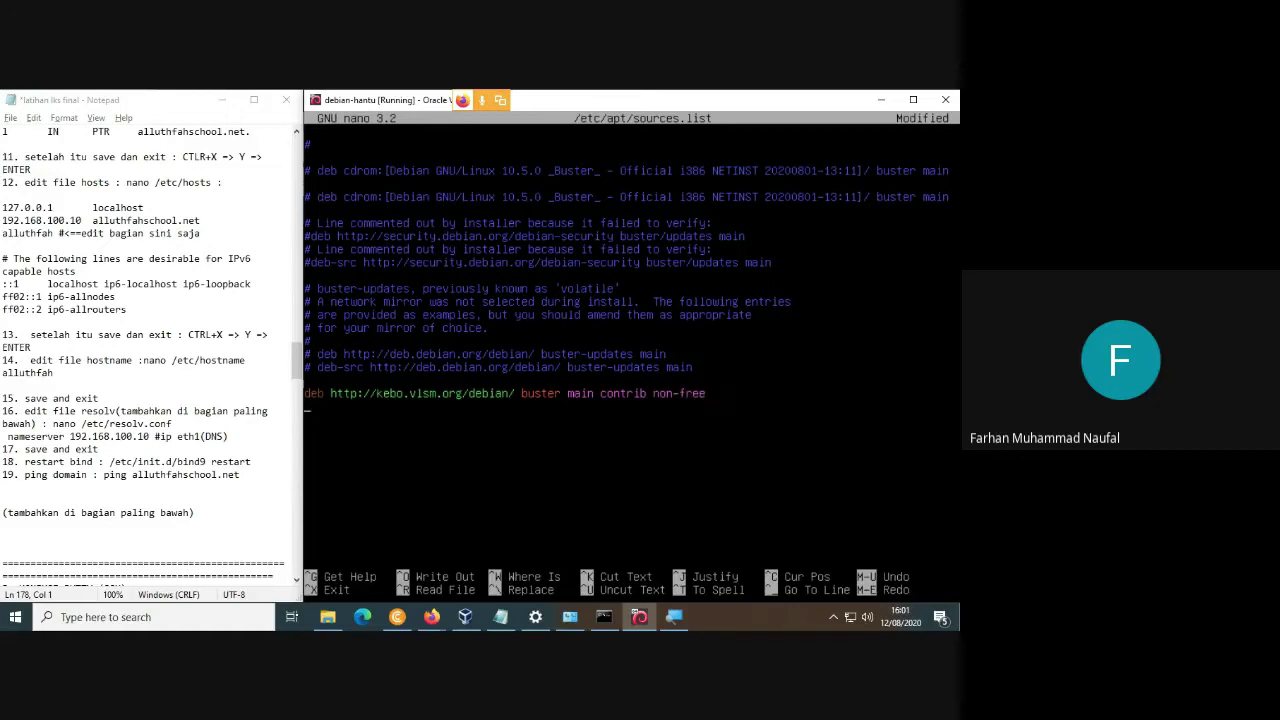
key("Return")
type("deb http://kebo.vls")
type("m")
type("org/debian")
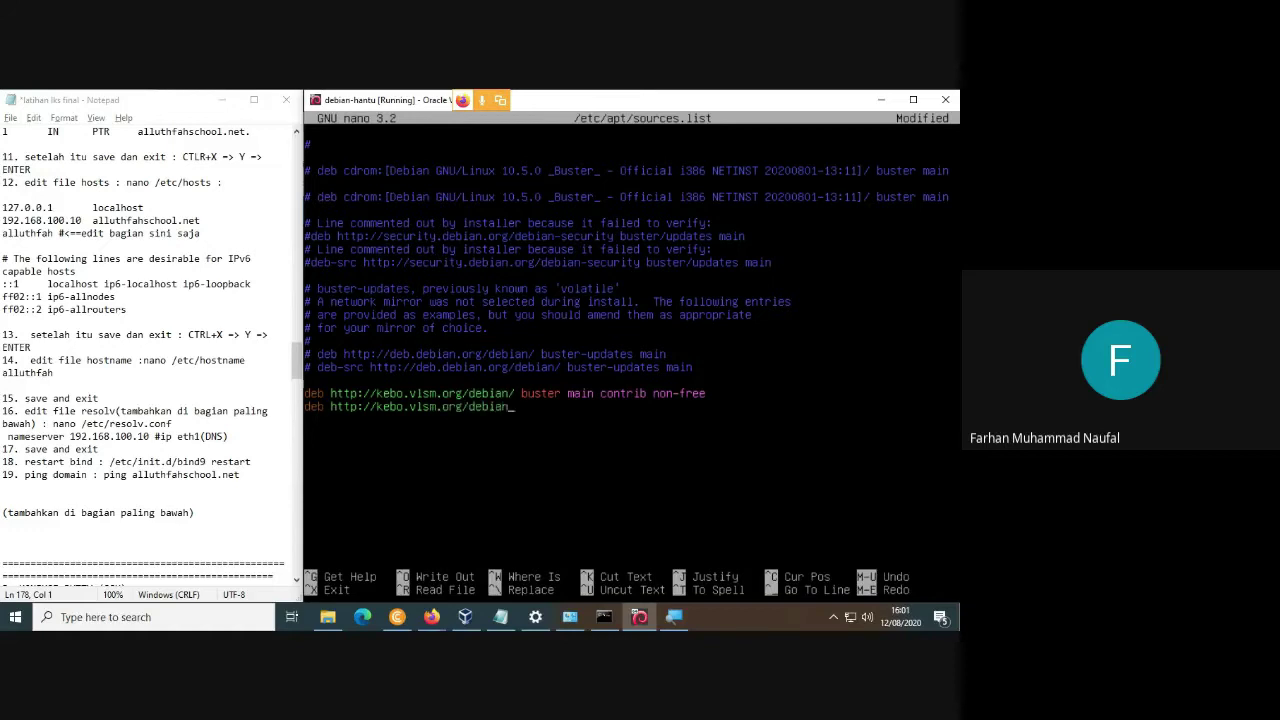
type("/ buster-updates mauin")
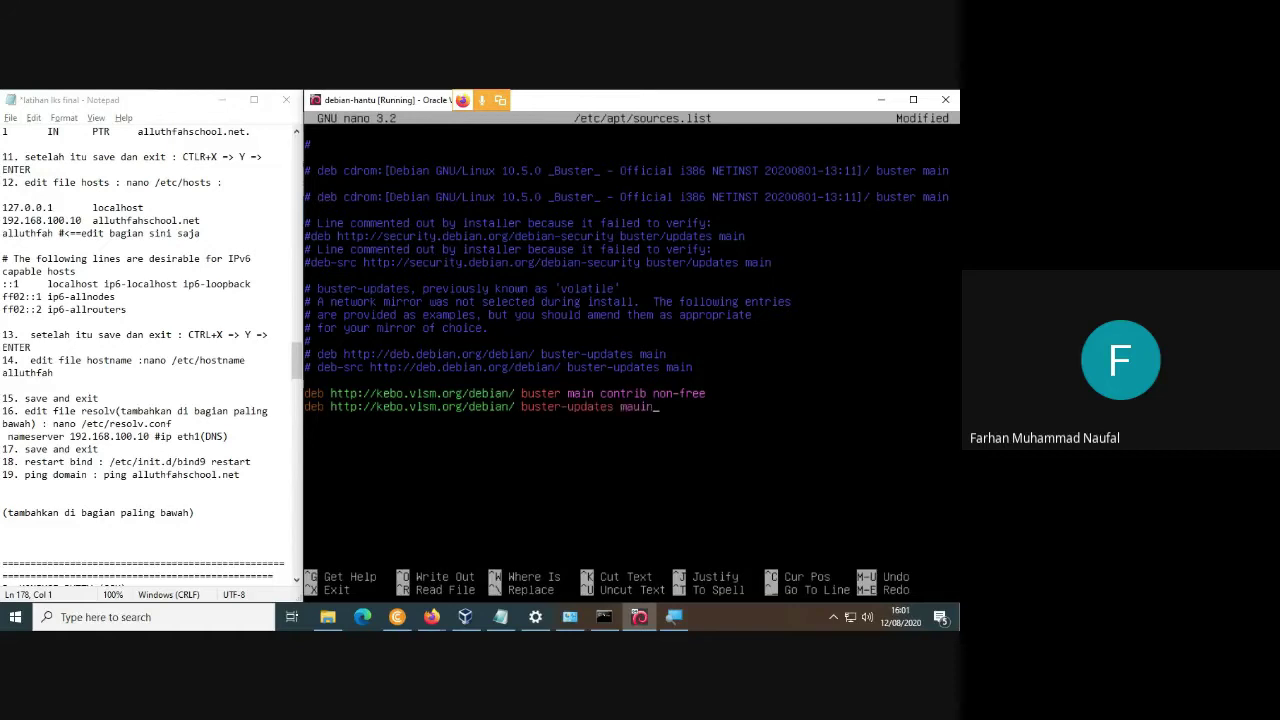
key("BackSpace")
key("BackSpace")
key("BackSpace")
type("in contrib njo")
key("BackSpace")
type("non-free")
Add the kebo.vlsm.org debian-security buster/updates line, then save sources.list and exit nano.
key("Return")
type("deb")
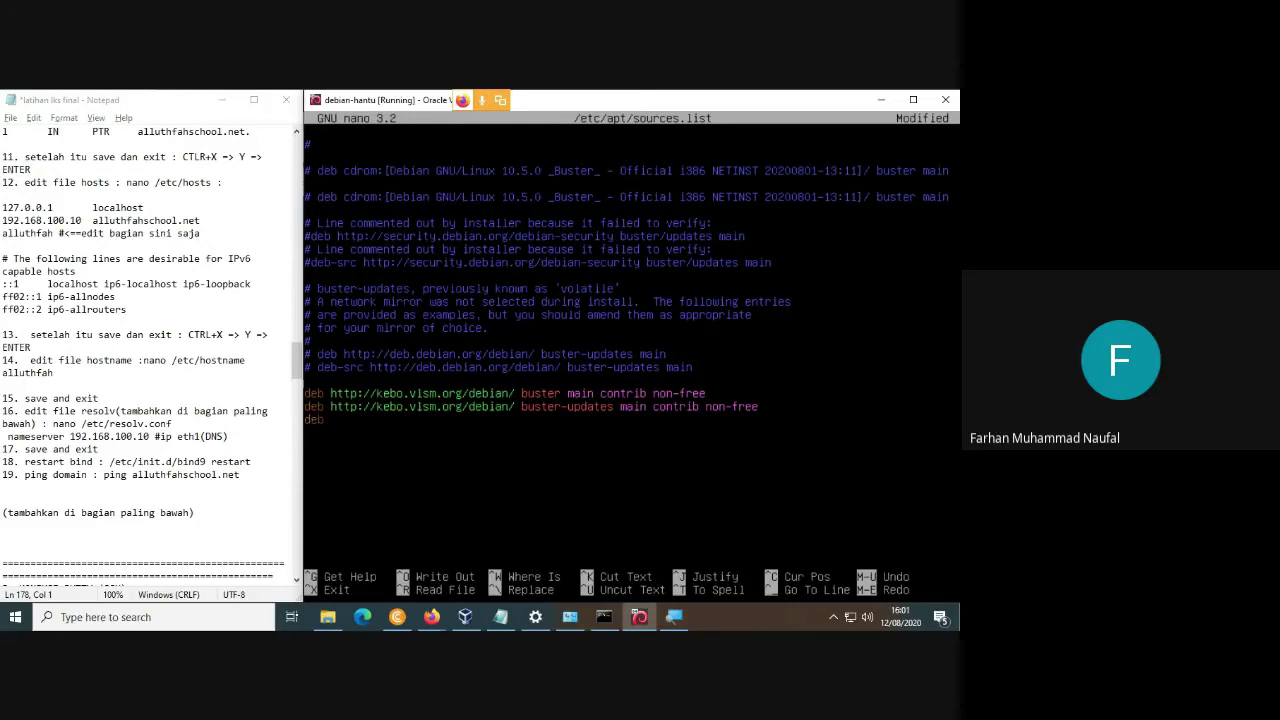
type(" http://kebo.vlsm.org/debian0")
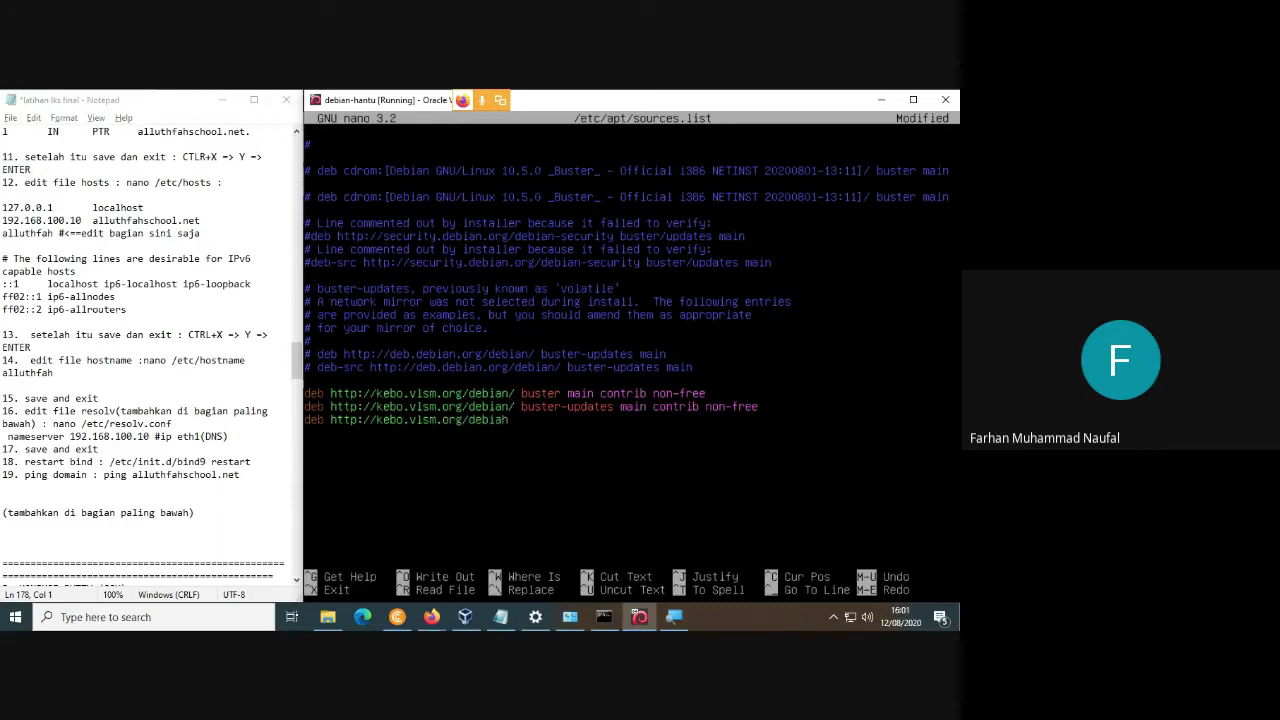
key("BackSpace")
type("-se3c")
key("BackSpace")
key("BackSpace")
type("curity/ buster/updates main c")
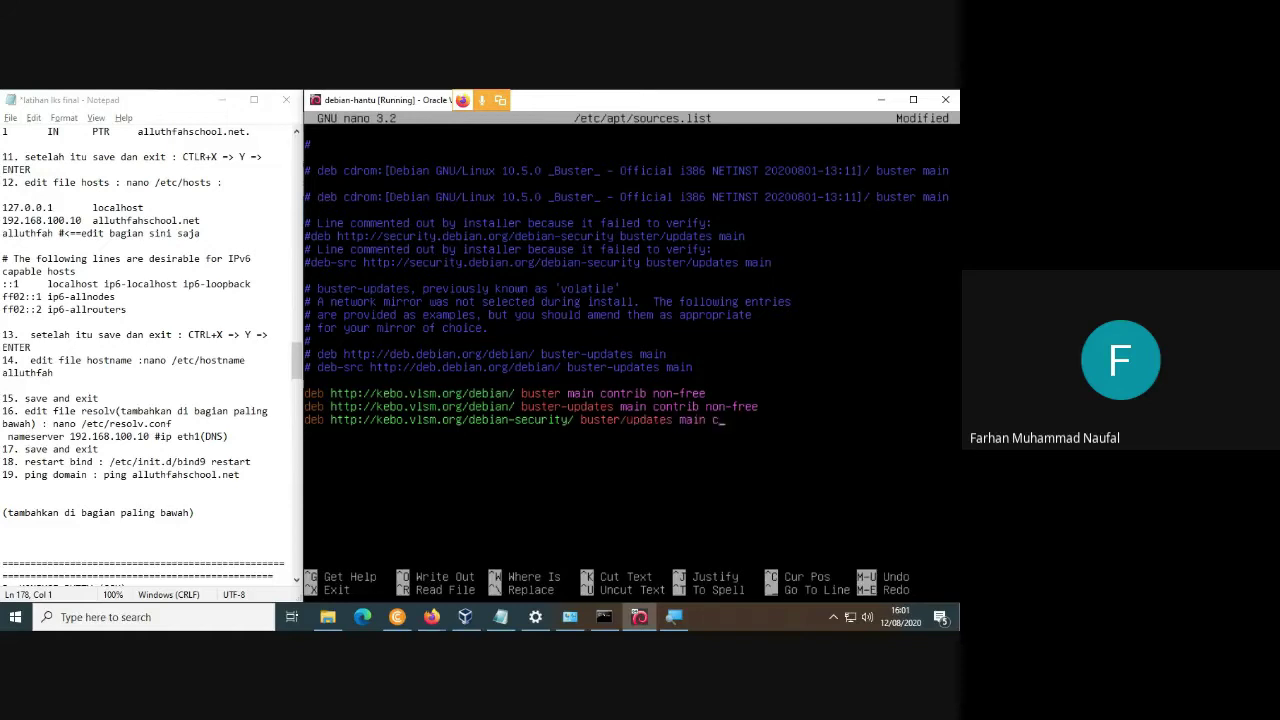
type("ontrib non-free")
key("ctrl+x")
key("y")
key("Return")
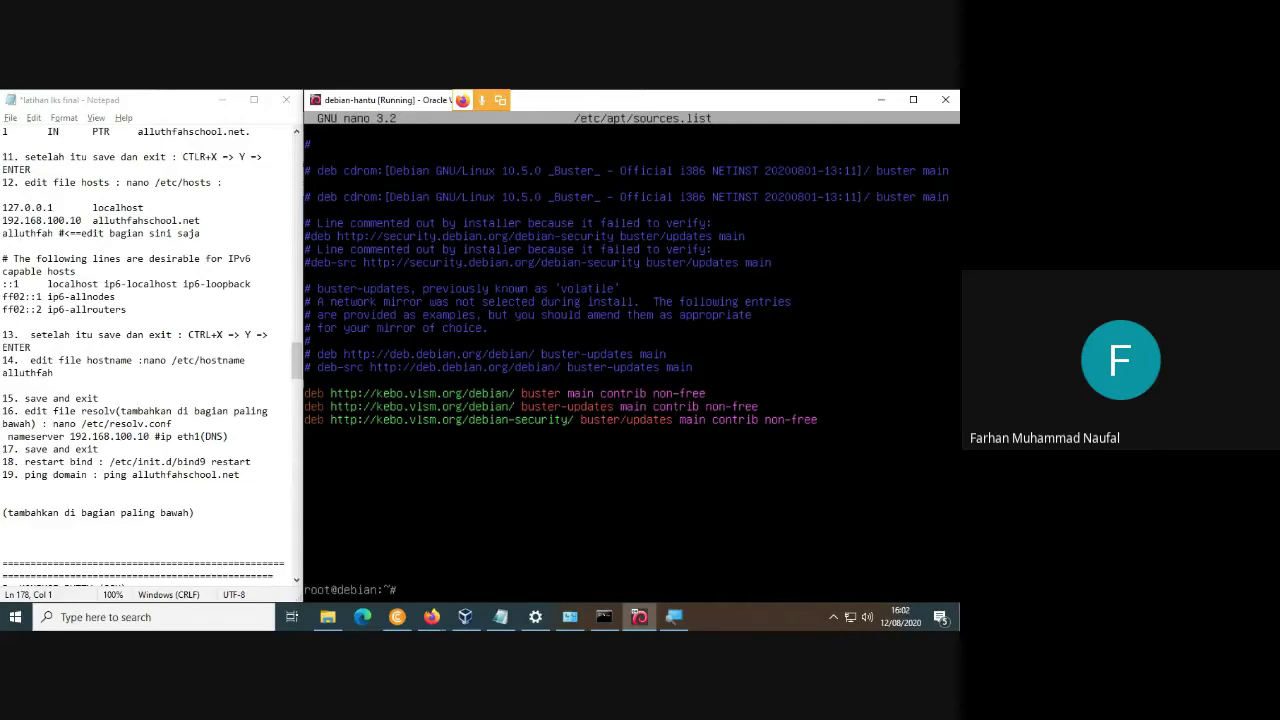
Run apt-get update to refresh package lists, then type 'apt-get install bind9' at the prompt.
type("apt-get update")
key("Return")
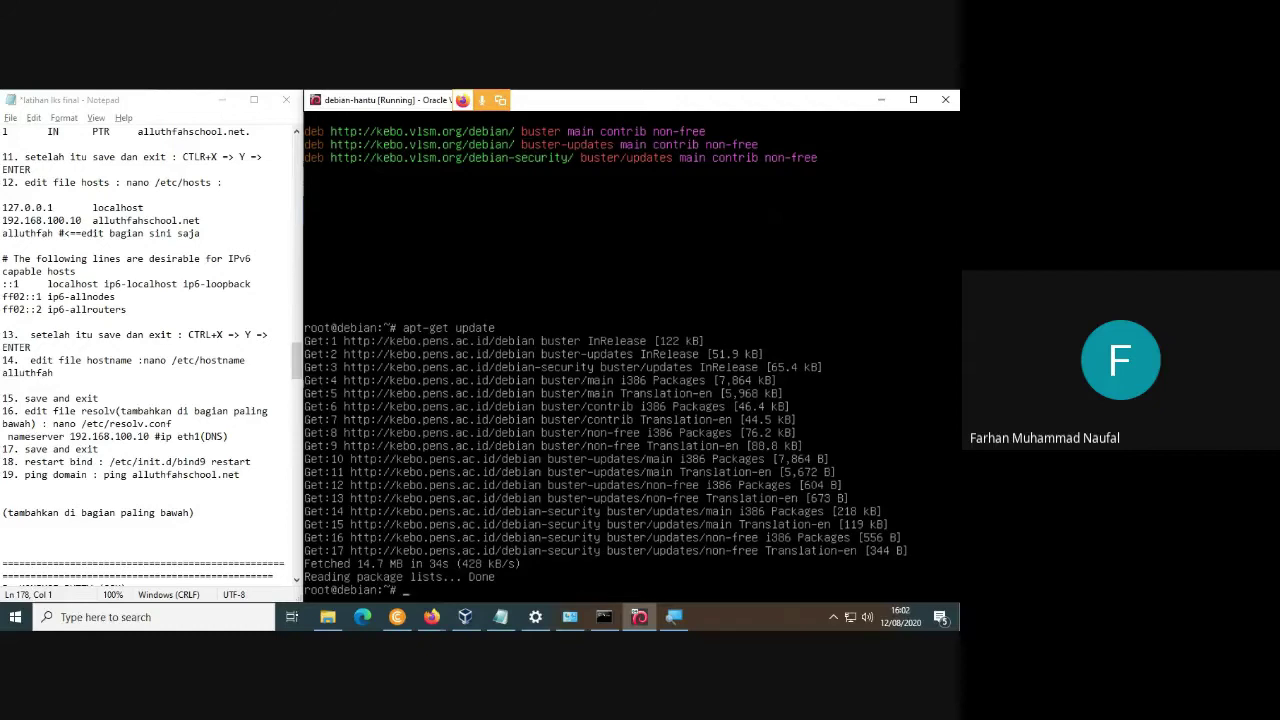
type("apt-ge")
type("t install bind9")
Append dashes to the COURIER-POP, COURIER-BASE and COURIER-IMAP wheezy entries in the Notepad list.
scroll(115, 340, "up", 12)
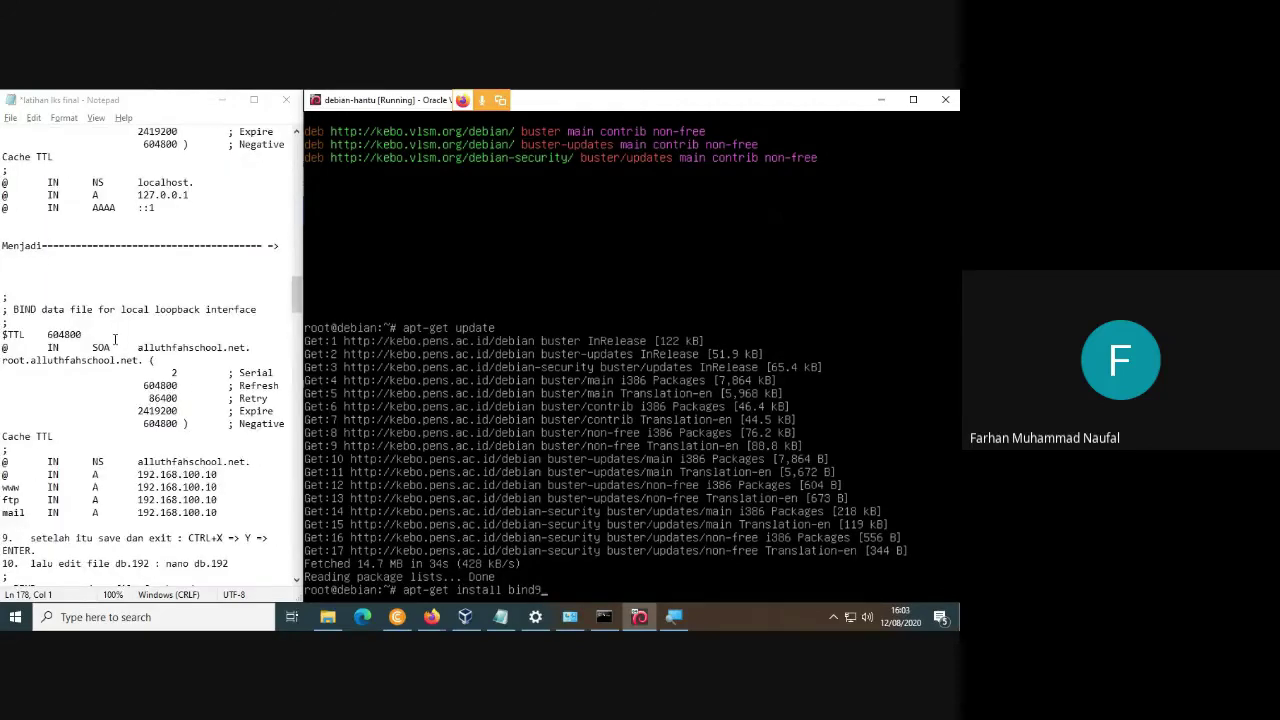
scroll(115, 340, "up", 15)
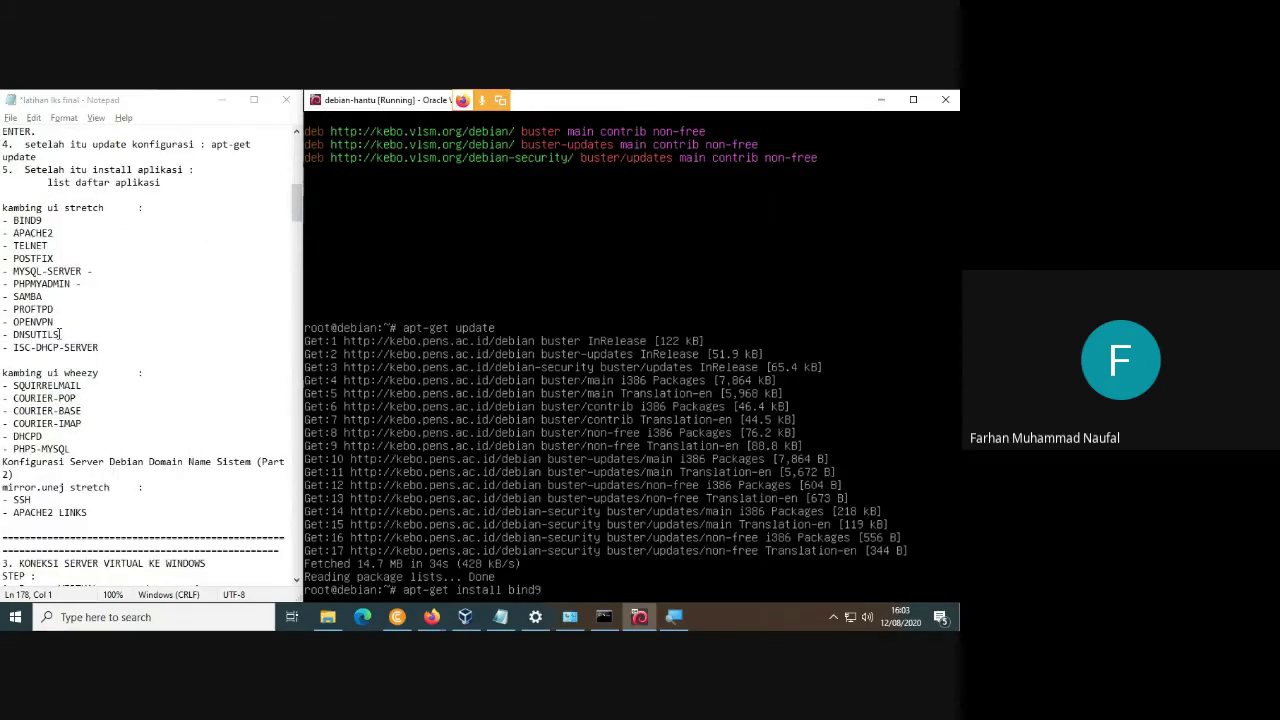
left_click_drag(3, 220, 146, 510)
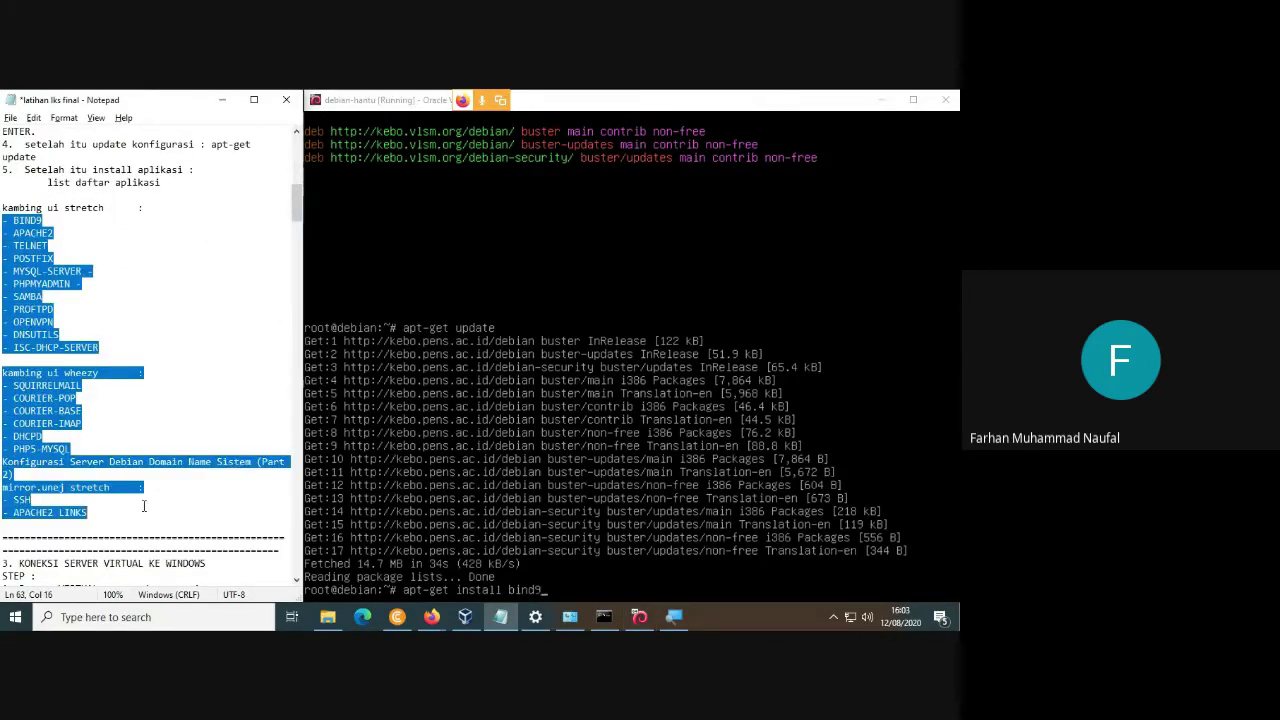
left_click(186, 371)
left_click(90, 384)
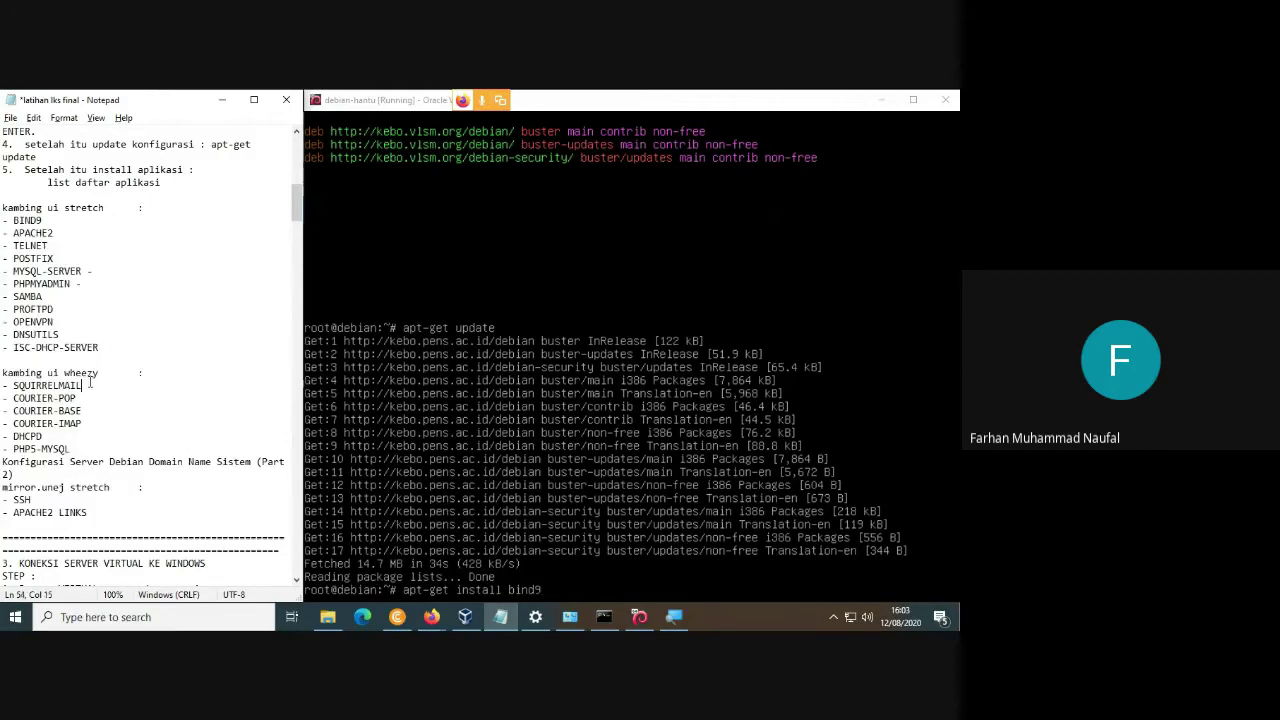
type("-")
left_click(97, 398)
type("-")
key("Down")
type("-")
key("Down")
type("-")
Mark PHP5-MYSQL with a trailing dash, then start the bind9 installation in the VM.
key("Down")
type("D")
key("Down")
type("-")
key("Up")
key("Up")
key("Up")
key("Up")
key("Up")
key("Up")
key("Up")
key("Up")
key("Up")
key("Up")
key("Up")
key("Home")
key("Up")
key("Up")
left_click(87, 271)
key("alt+Tab")
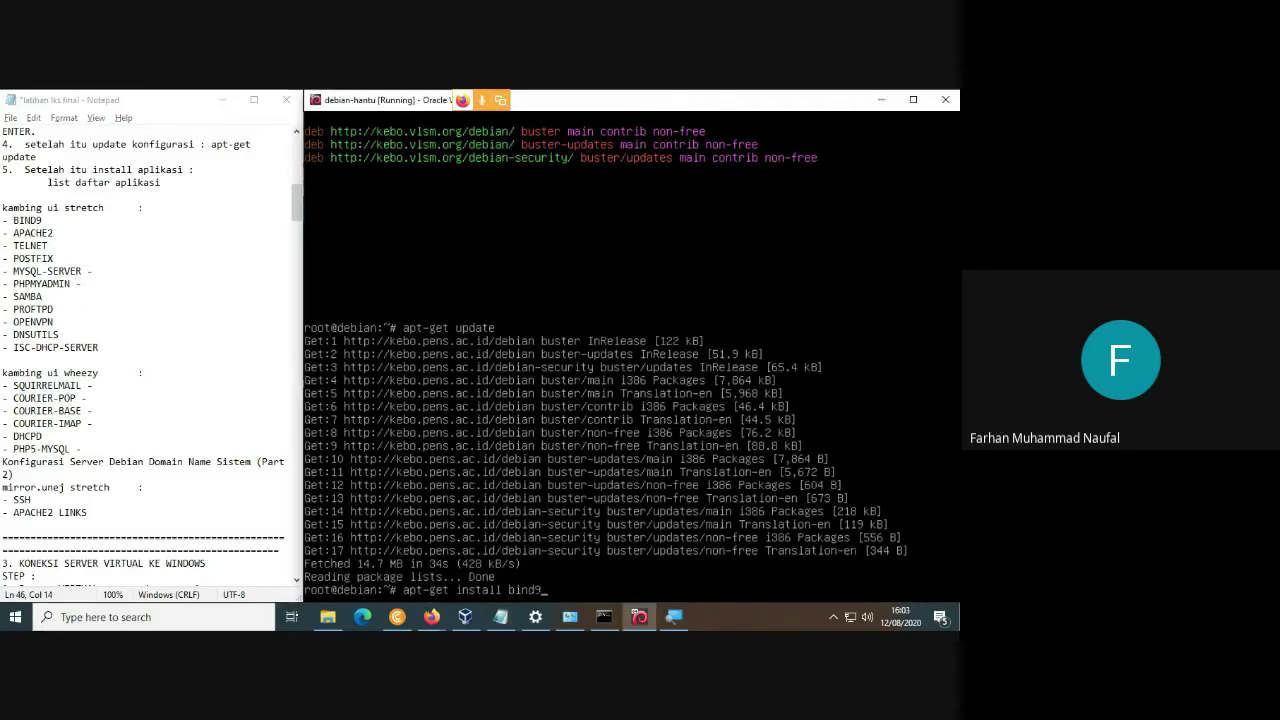
key("Return")
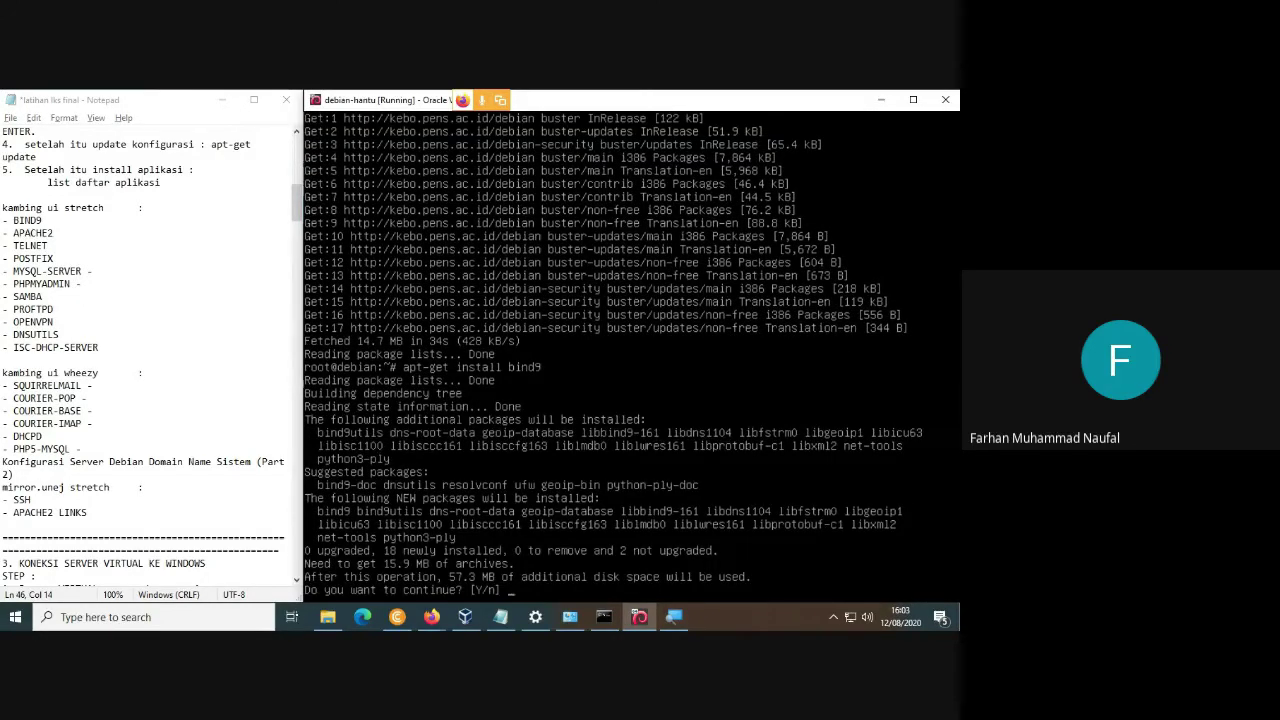
Confirm the bind9 installation with y, then prepare the install command for the next package.
type("y")
key("Return")
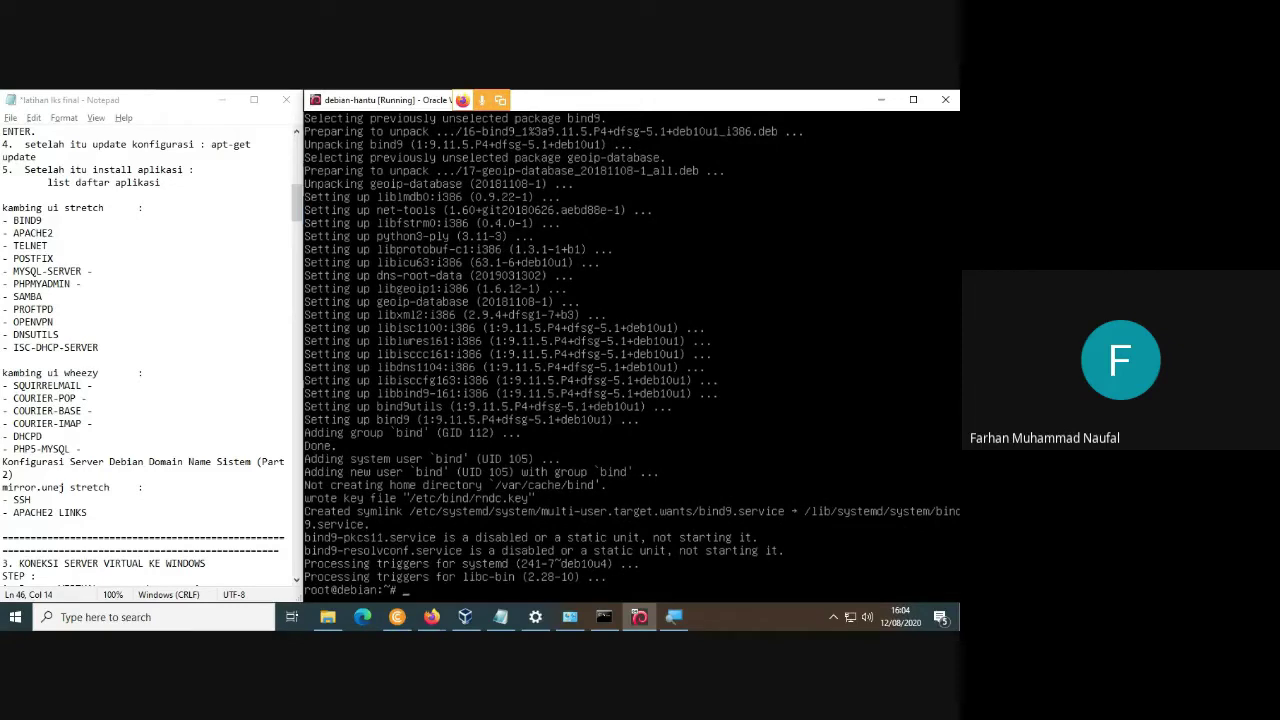
type("apt-get install apache")
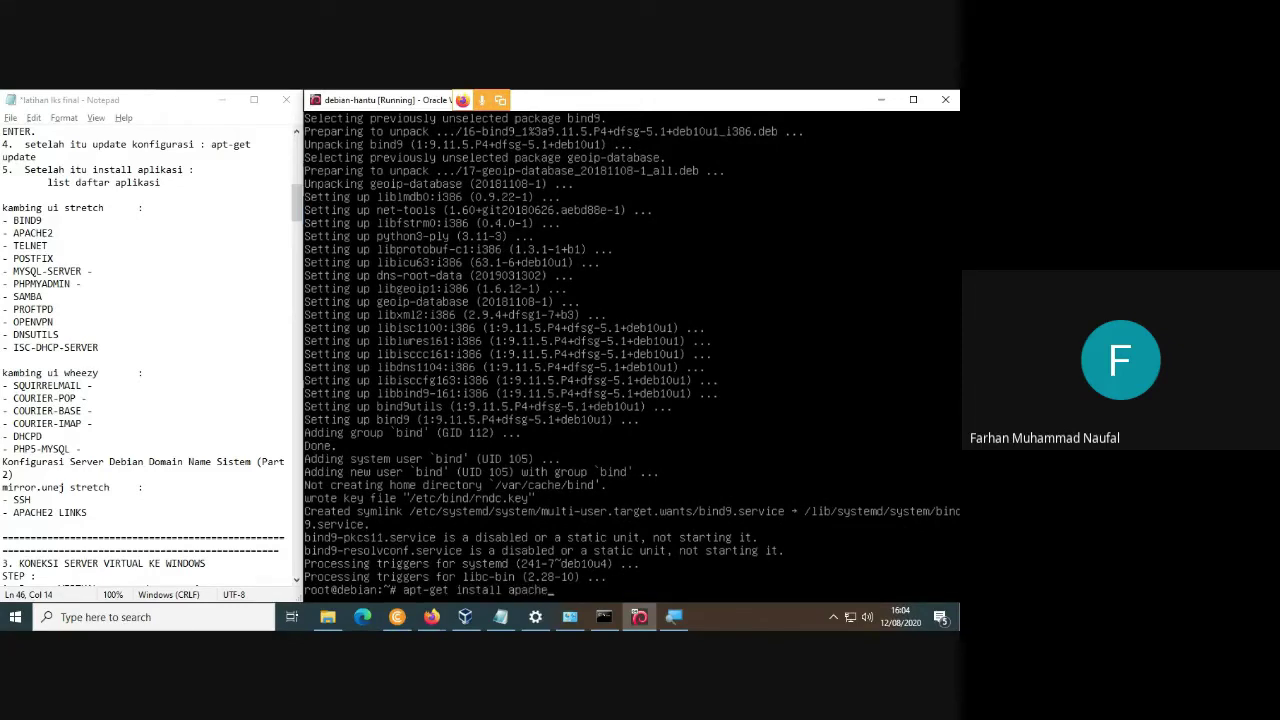
Install apache2 with apt-get install apache2, confirming with y.
type("2")
key("Return")
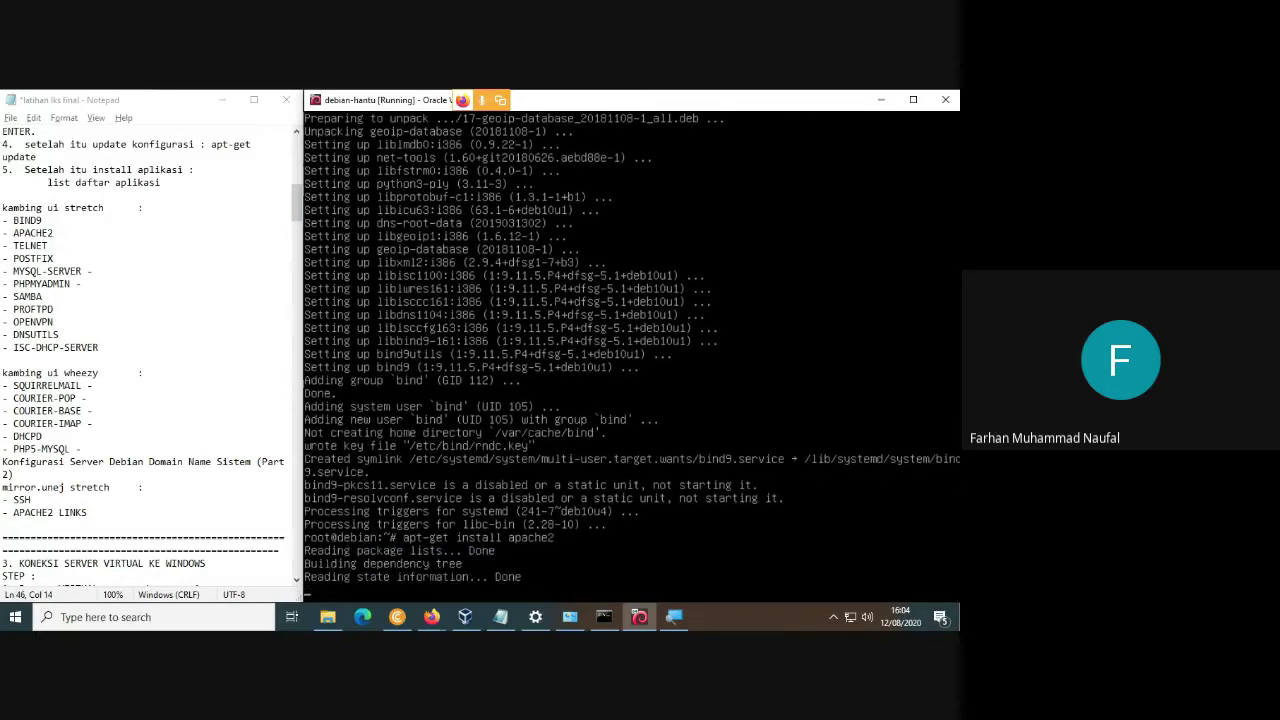
type("y")
key("Return")
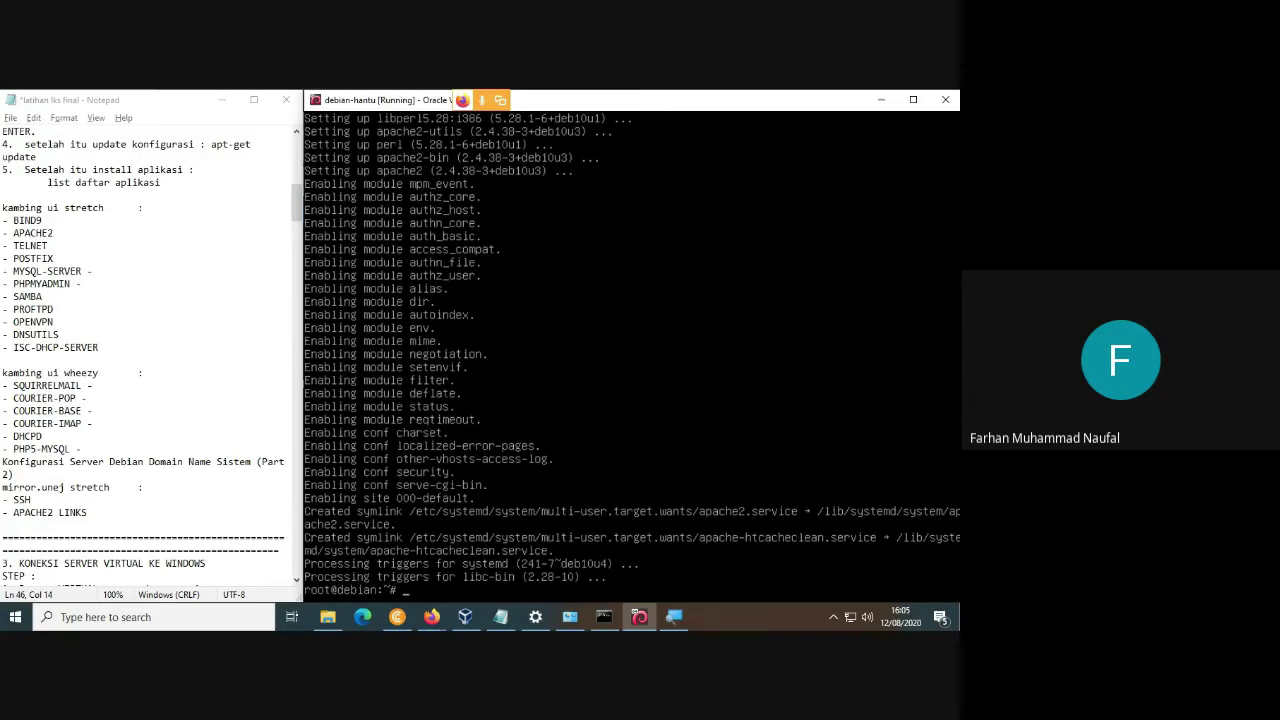
Install the ssh package with apt-get install ssh, confirming with y.
key("Up")
key("BackSpace")
key("BackSpace")
key("BackSpace")
key("BackSpace")
key("BackSpace")
key("BackSpace")
key("BackSpace")
type("ssh")
key("Return")
type("y")
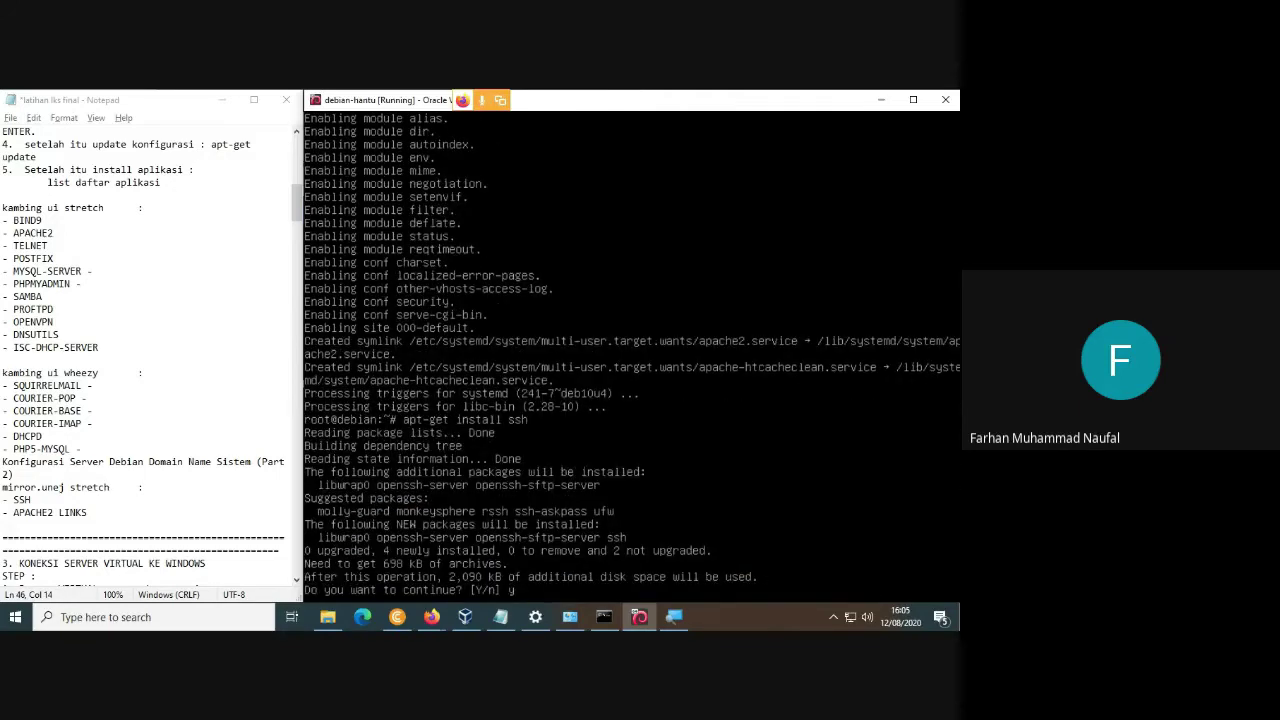
key("Return")
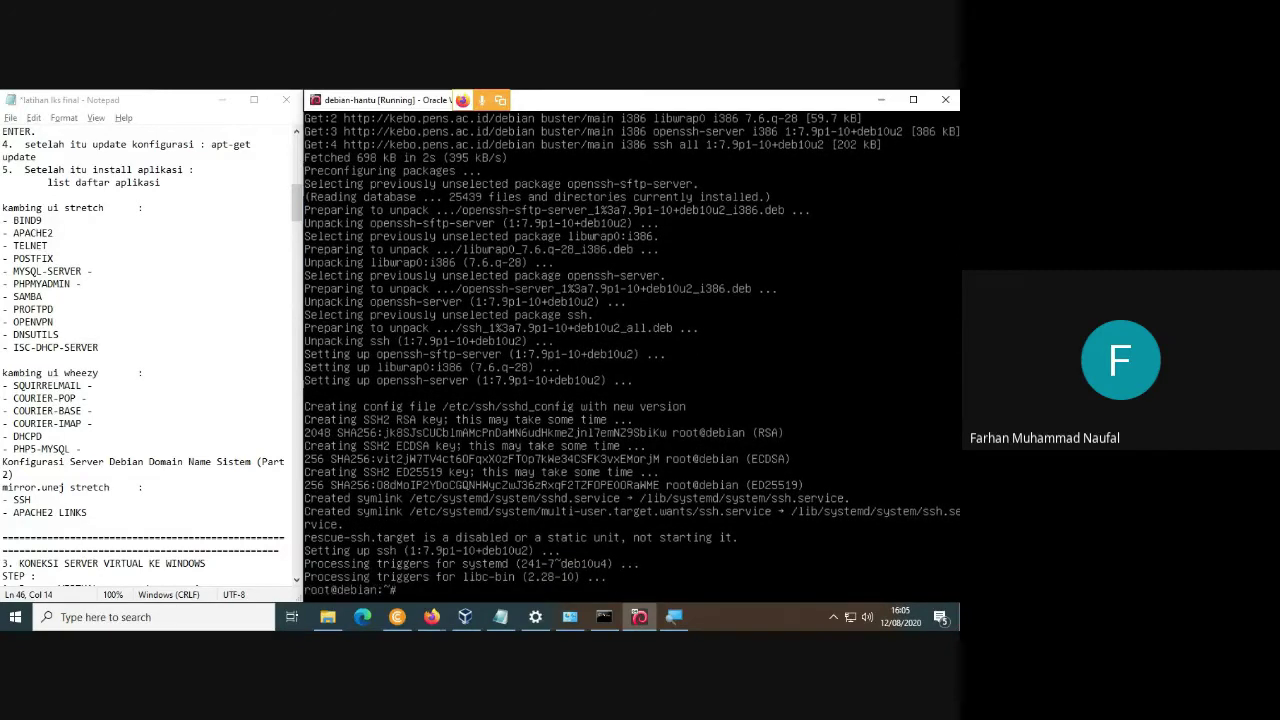
key("Up")
Install proftpd with apt-get install proftpd, confirming with y.
type("proftpd")
key("Return")
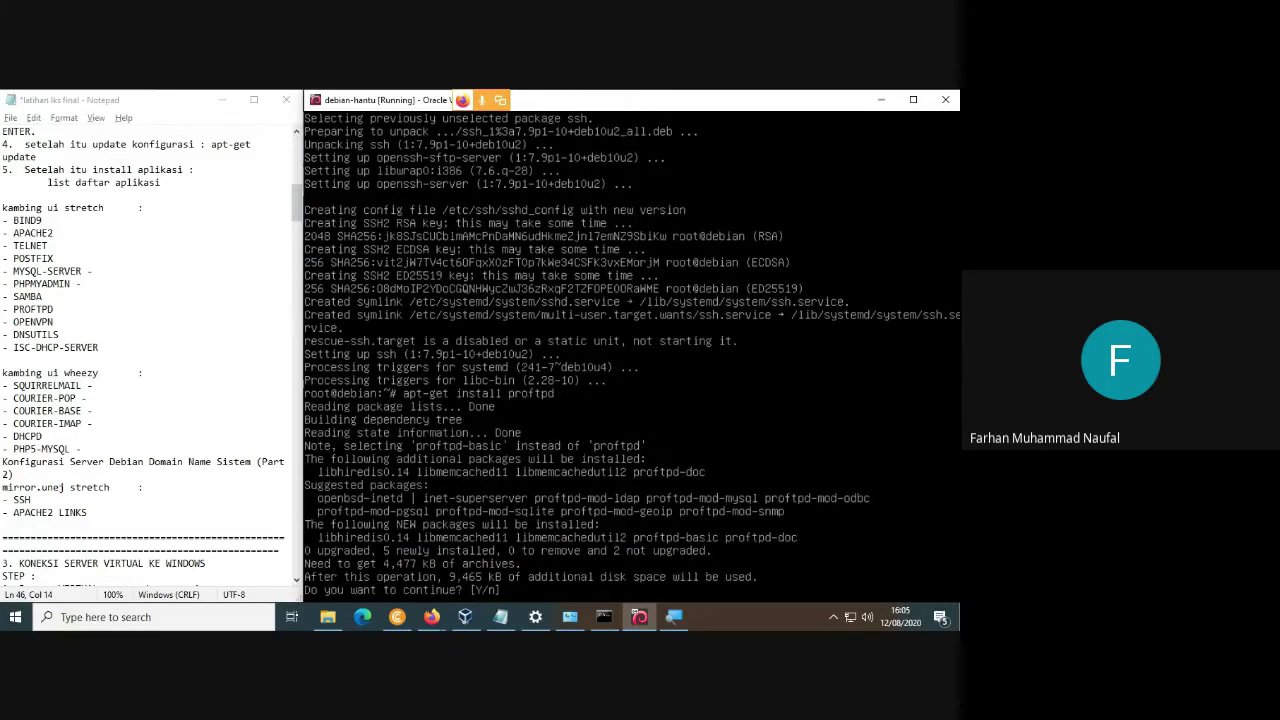
type("y")
key("Return")
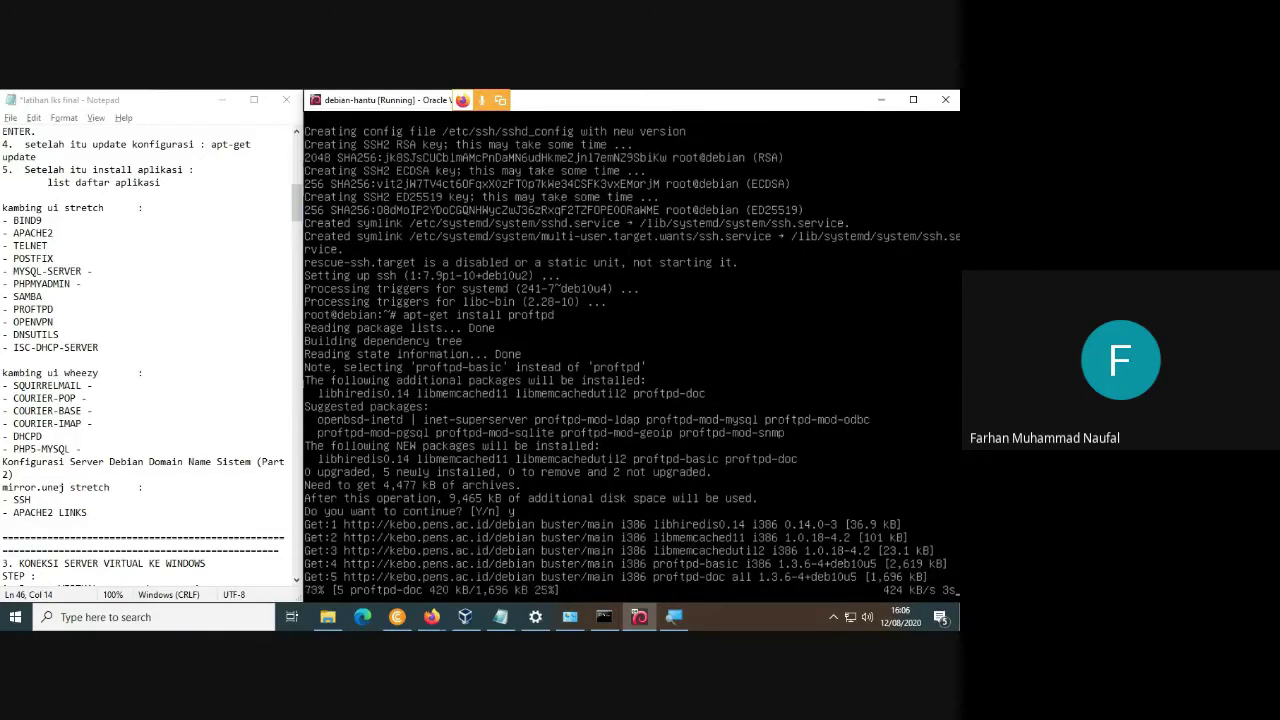
Review the package list in the Notepad notes, then return to the VM.
left_click_drag(3, 220, 174, 510)
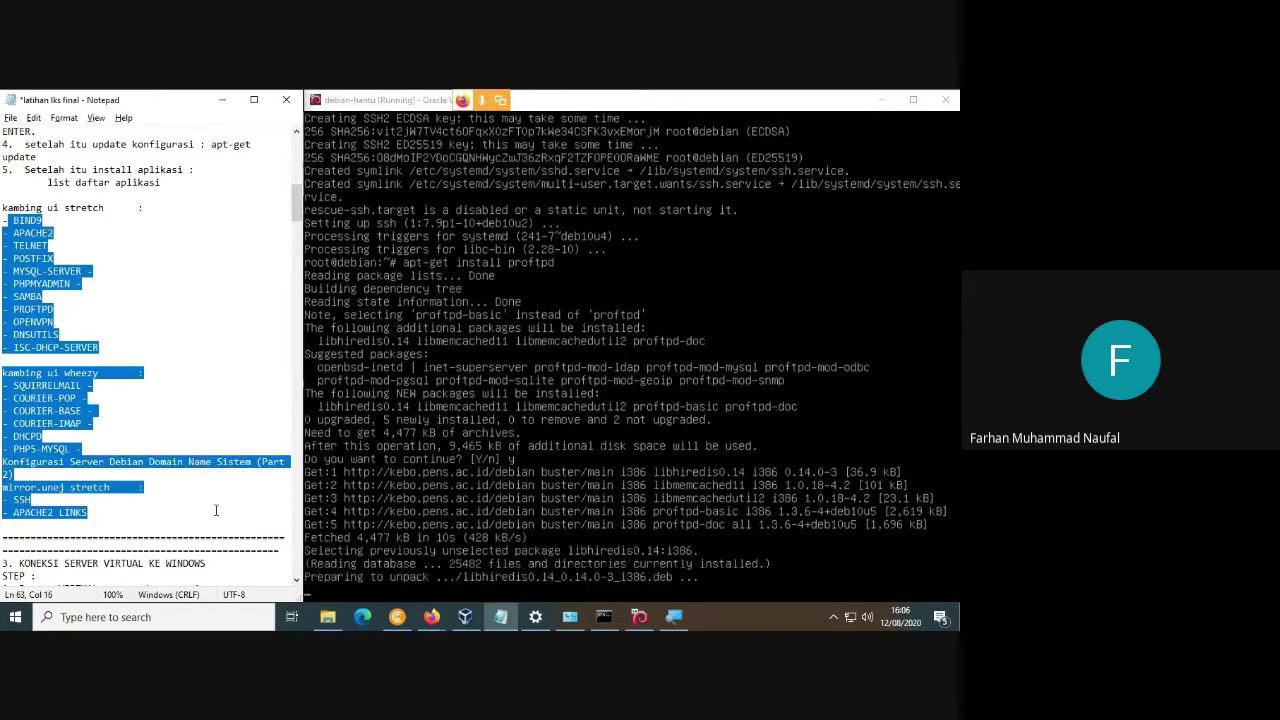
left_click(380, 470)
left_click(185, 337)
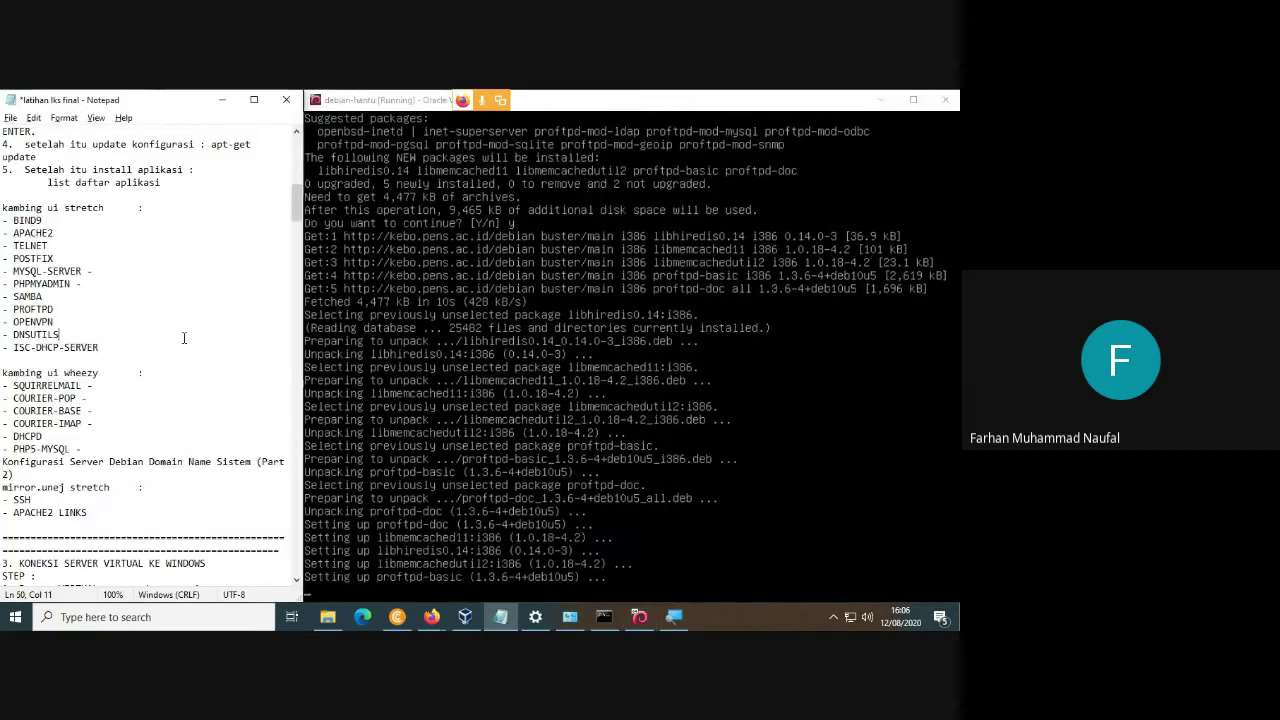
left_click(420, 400)
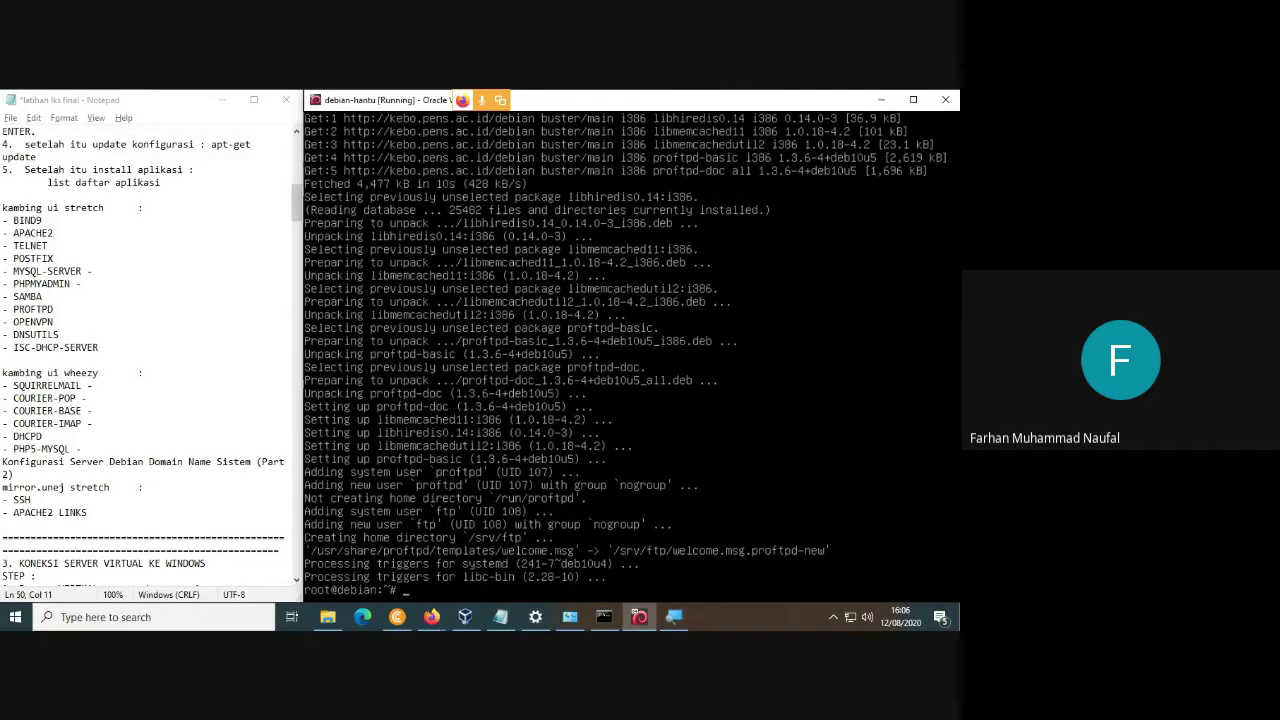
Install telnet with apt-get install telnet.
key("Up")
key("BackSpace")
key("BackSpace")
key("BackSpace")
key("BackSpace")
key("BackSpace")
type("telnet")
key("Return")
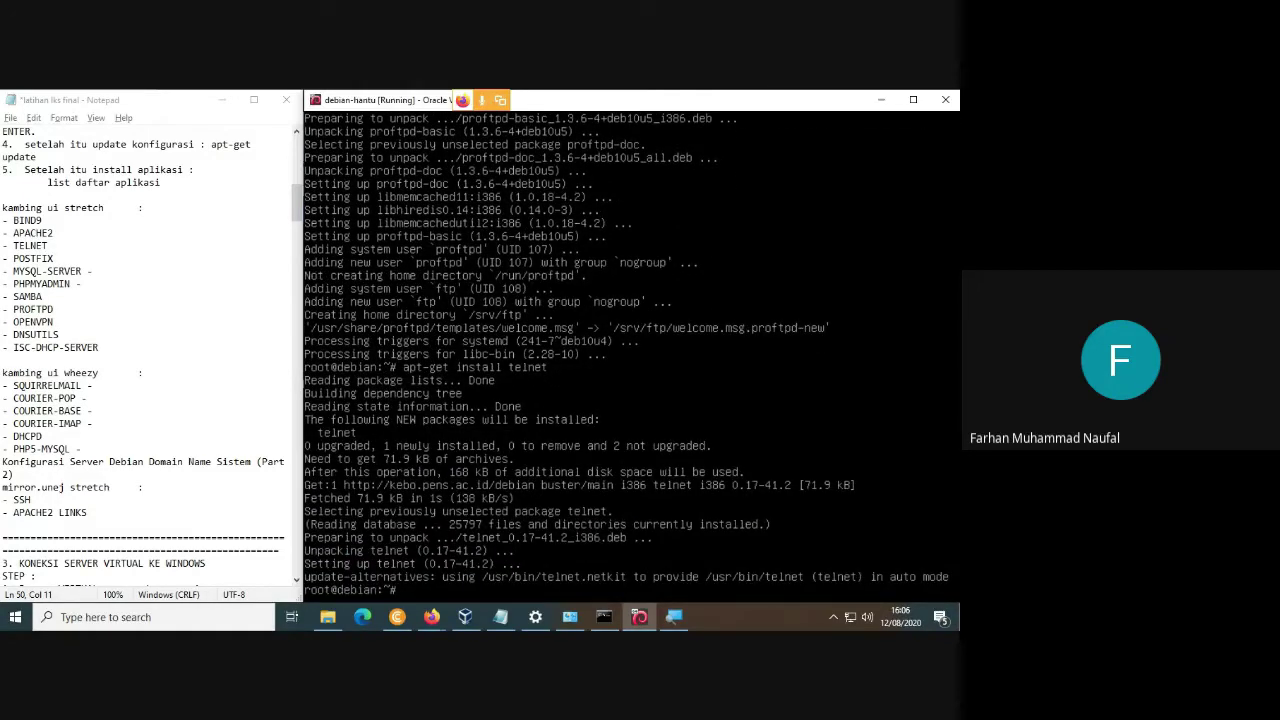
Install postfix and choose the Internet Site mail configuration.
key("Up")
key("BackSpace")
key("BackSpace")
key("BackSpace")
key("BackSpace")
key("BackSpace")
key("BackSpace")
type("postfix")
key("Return")
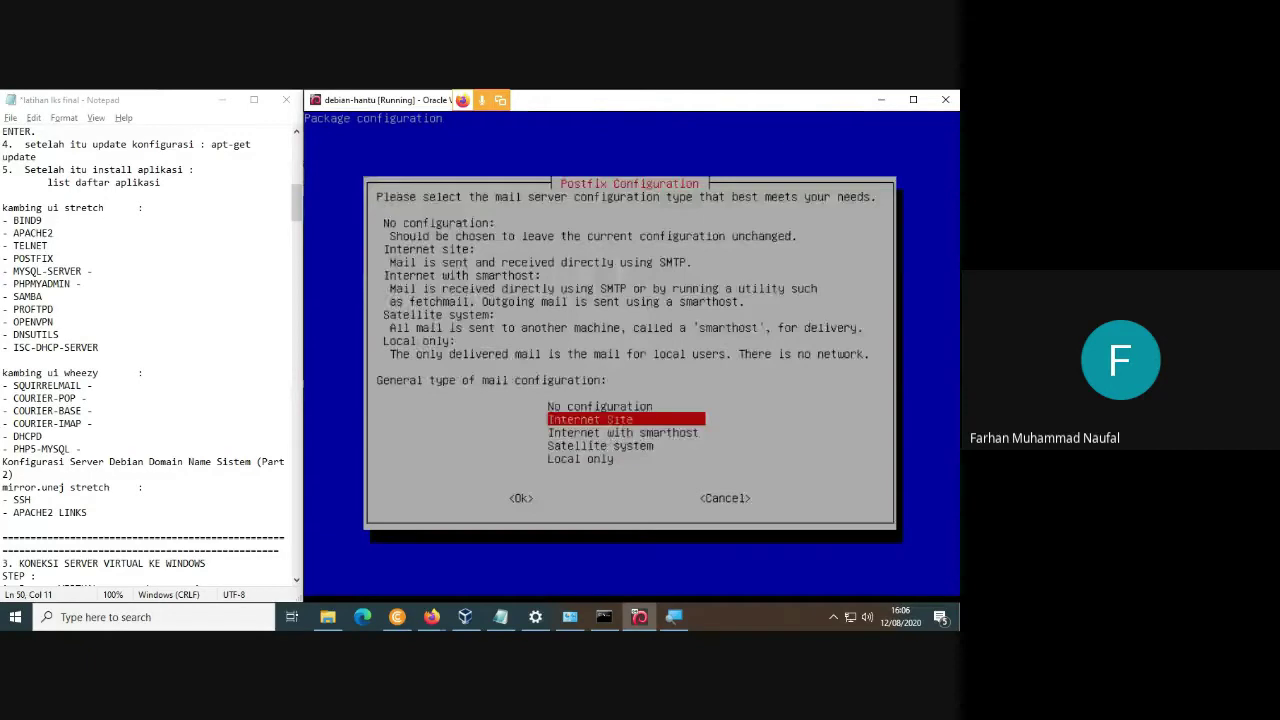
key("Return")
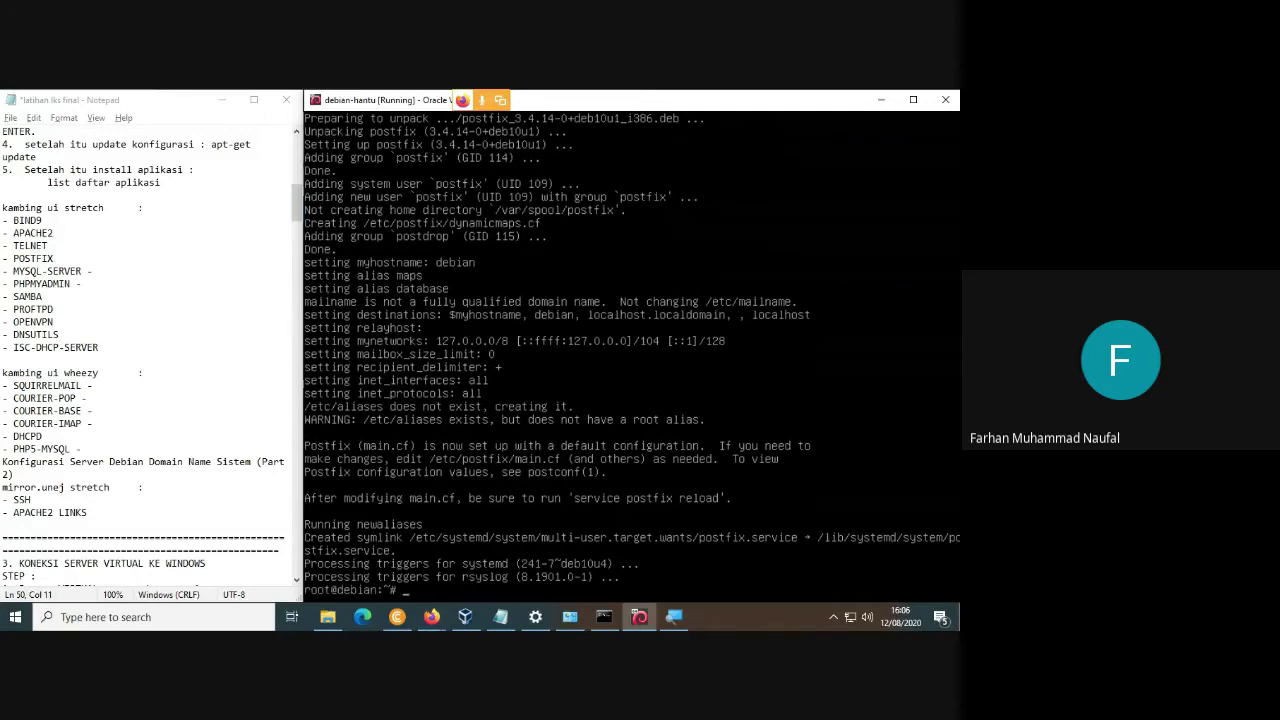
Attempt apt-get install for mysql-server and phpmyadmin, both lacking install candidates.
key("Up")
key("BackSpace")
key("BackSpace")
key("BackSpace")
key("BackSpace")
key("BackSpace")
key("BackSpace")
key("BackSpace")
type("mysql-server")
key("Return")
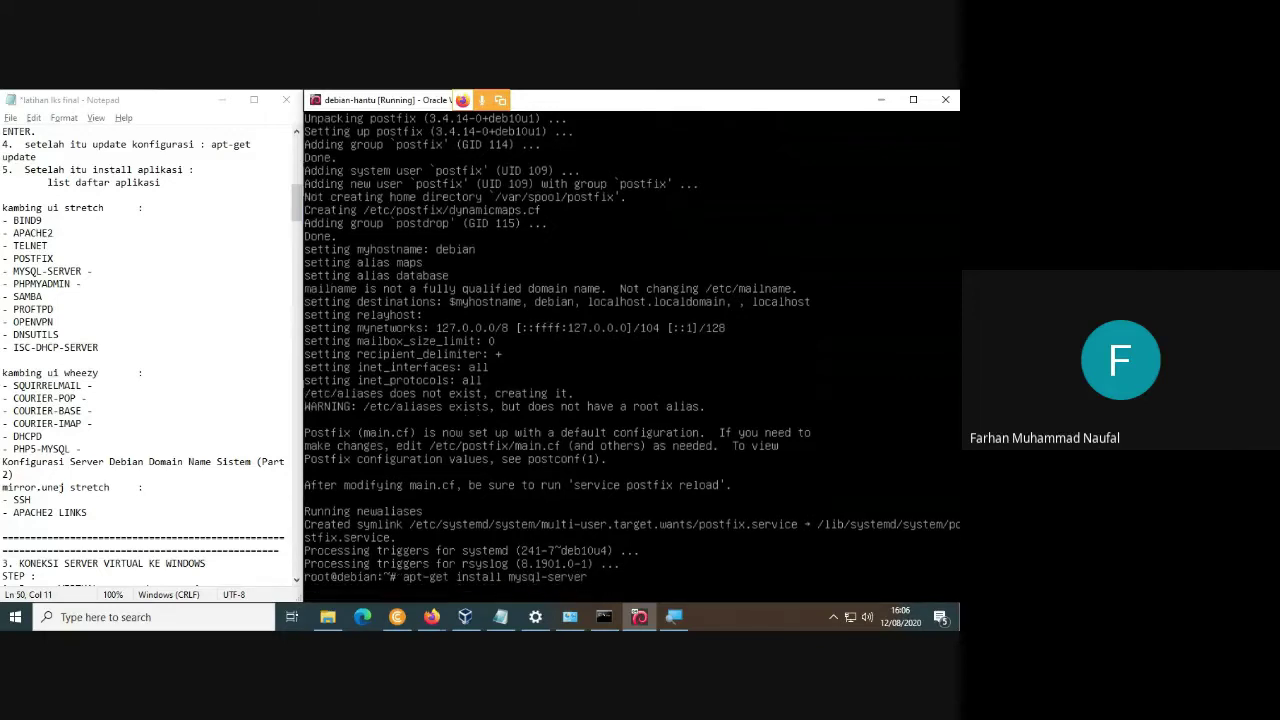
key("Up")
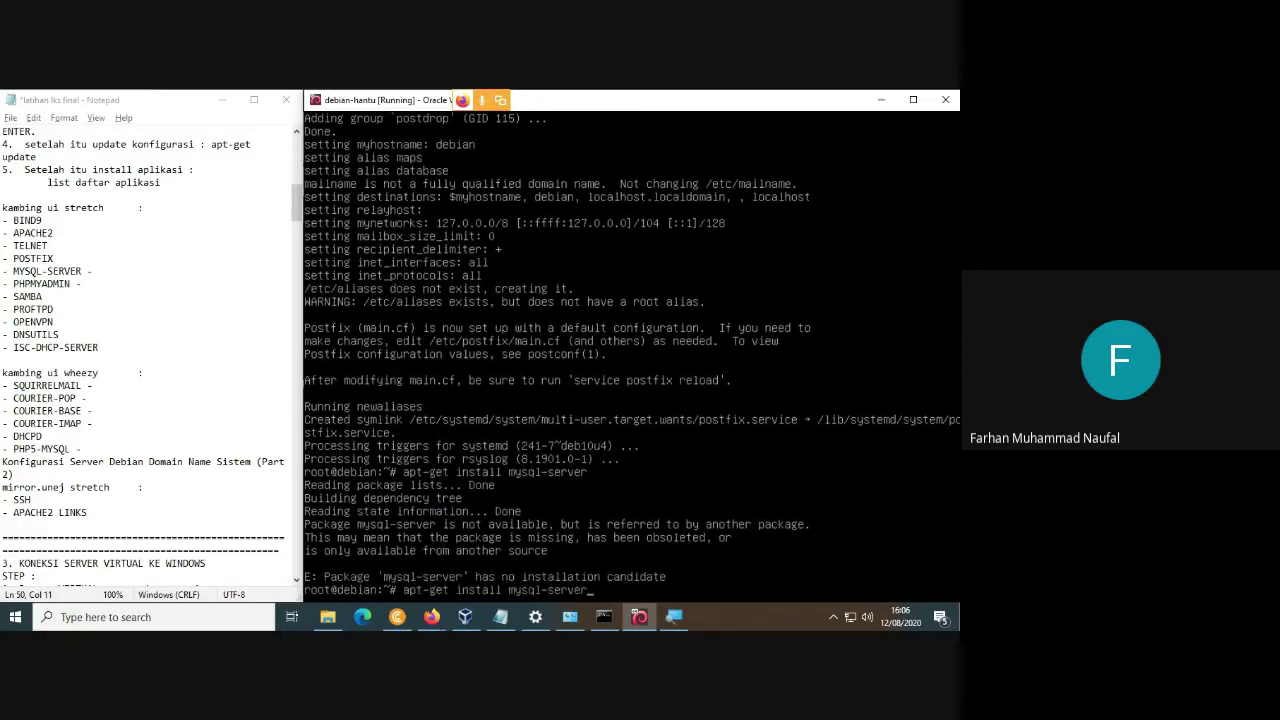
key("BackSpace")
key("BackSpace")
key("BackSpace")
key("BackSpace")
key("BackSpace")
key("BackSpace")
key("BackSpace")
key("BackSpace")
key("BackSpace")
key("BackSpace")
key("BackSpace")
key("BackSpace")
type("phpmyadmin")
key("Return")
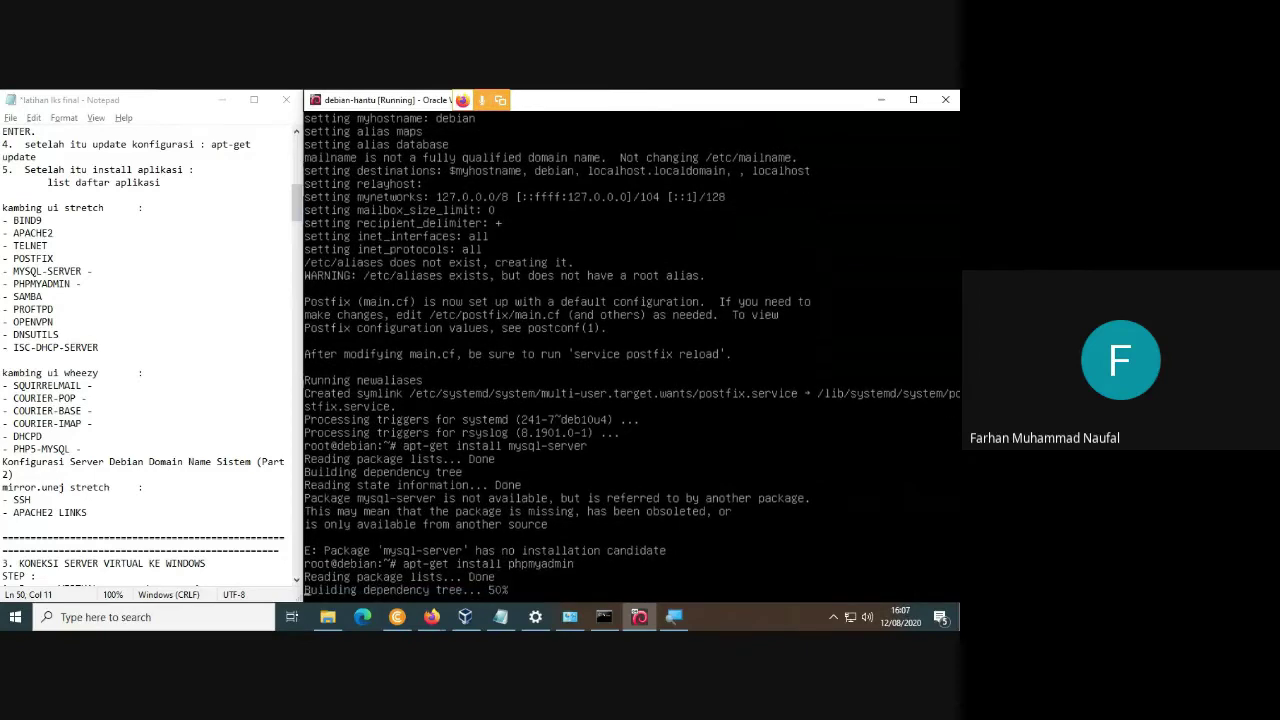
Run apt-get install samba.
key("Up")
key("BackSpace")
key("BackSpace")
key("BackSpace")
key("BackSpace")
key("BackSpace")
key("BackSpace")
key("BackSpace")
key("BackSpace")
key("BackSpace")
key("BackSpace")
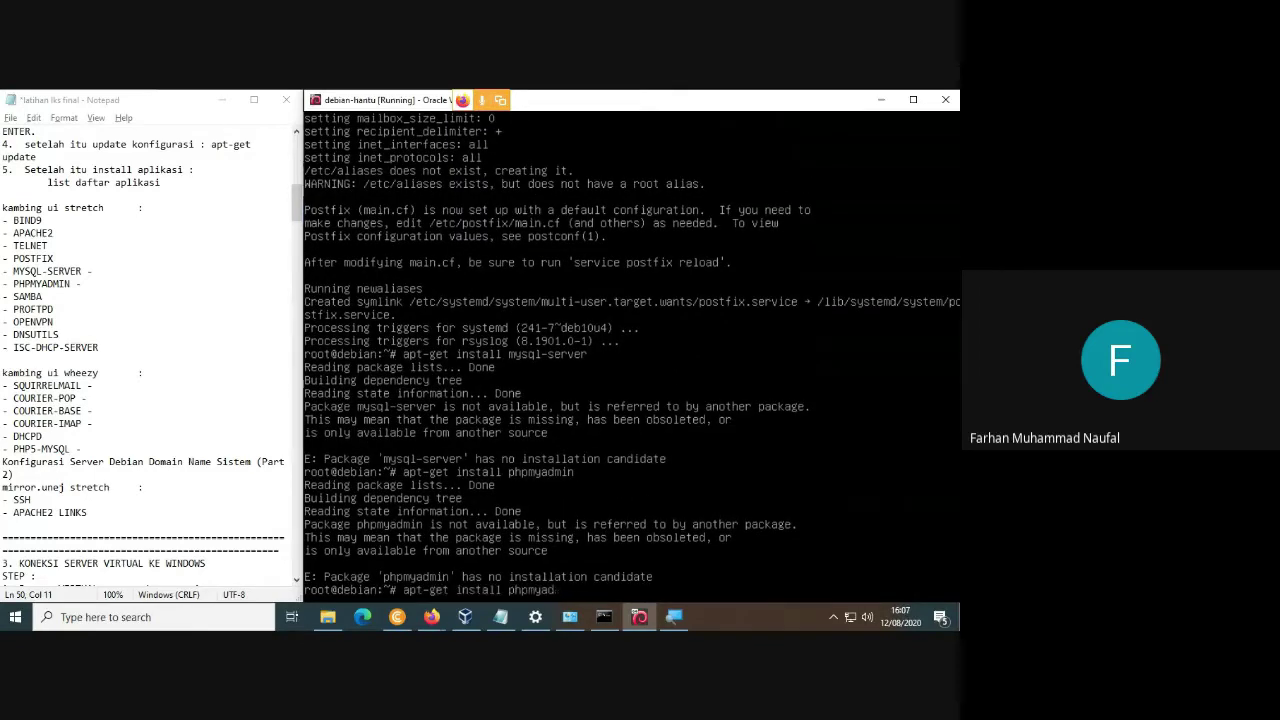
type("samba")
key("Return")
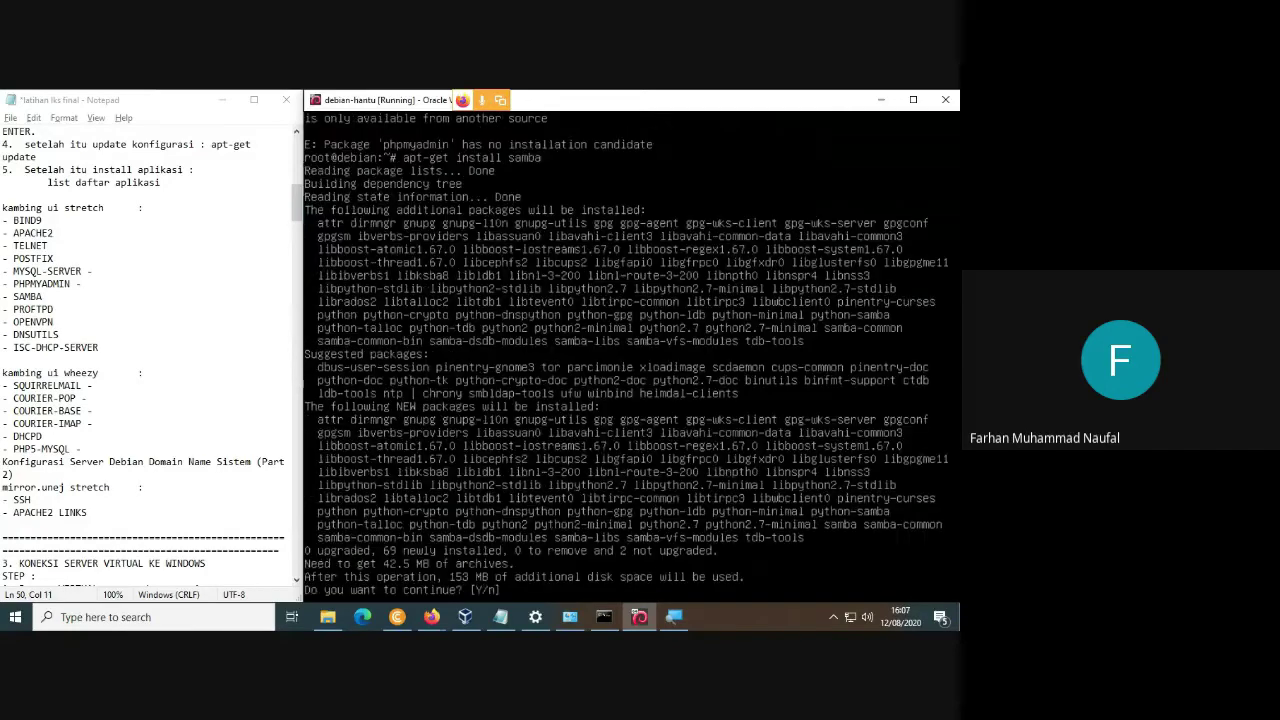
Confirm the samba download with y, checking the installation notes while packages download.
type("y")
key("Return")
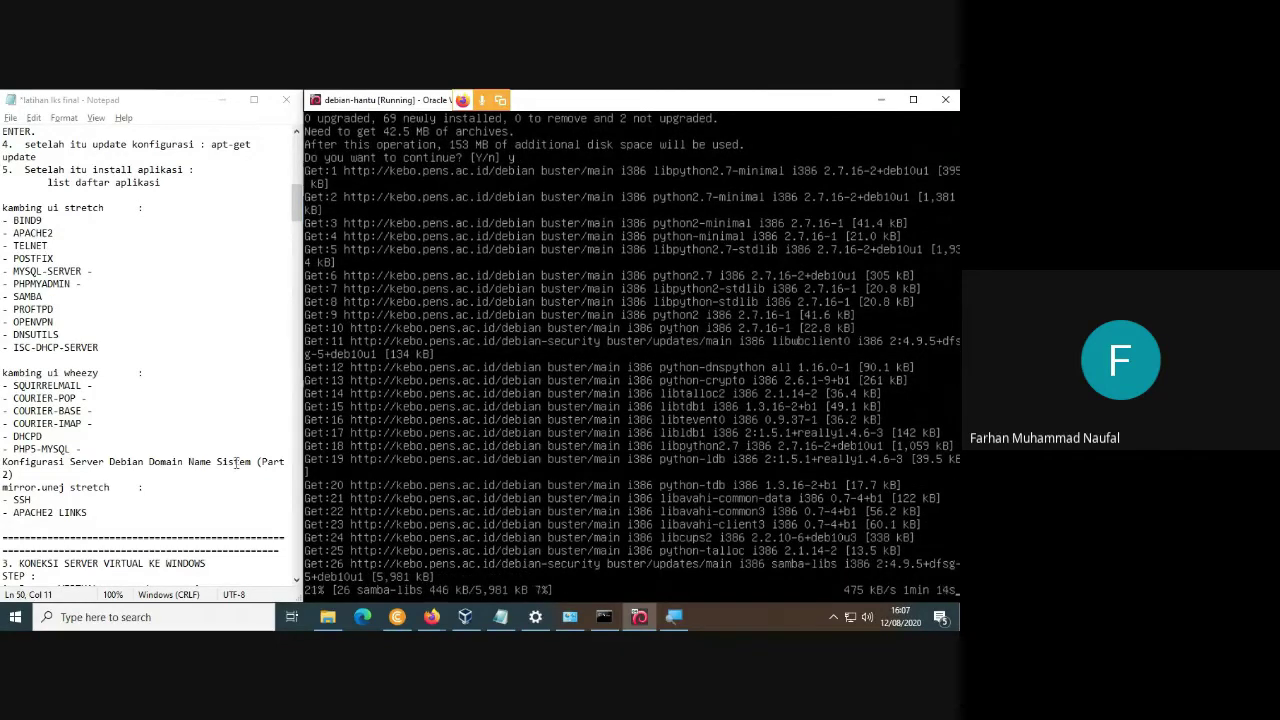
left_click(136, 372)
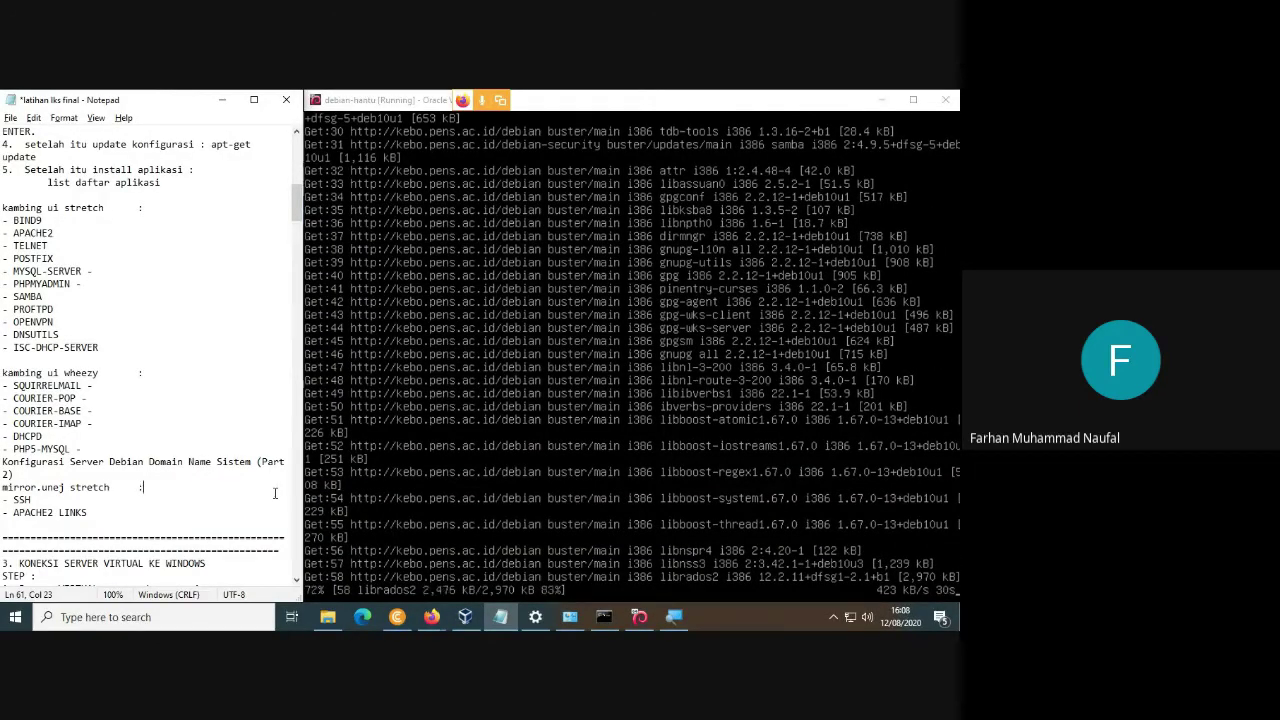
left_click(309, 502)
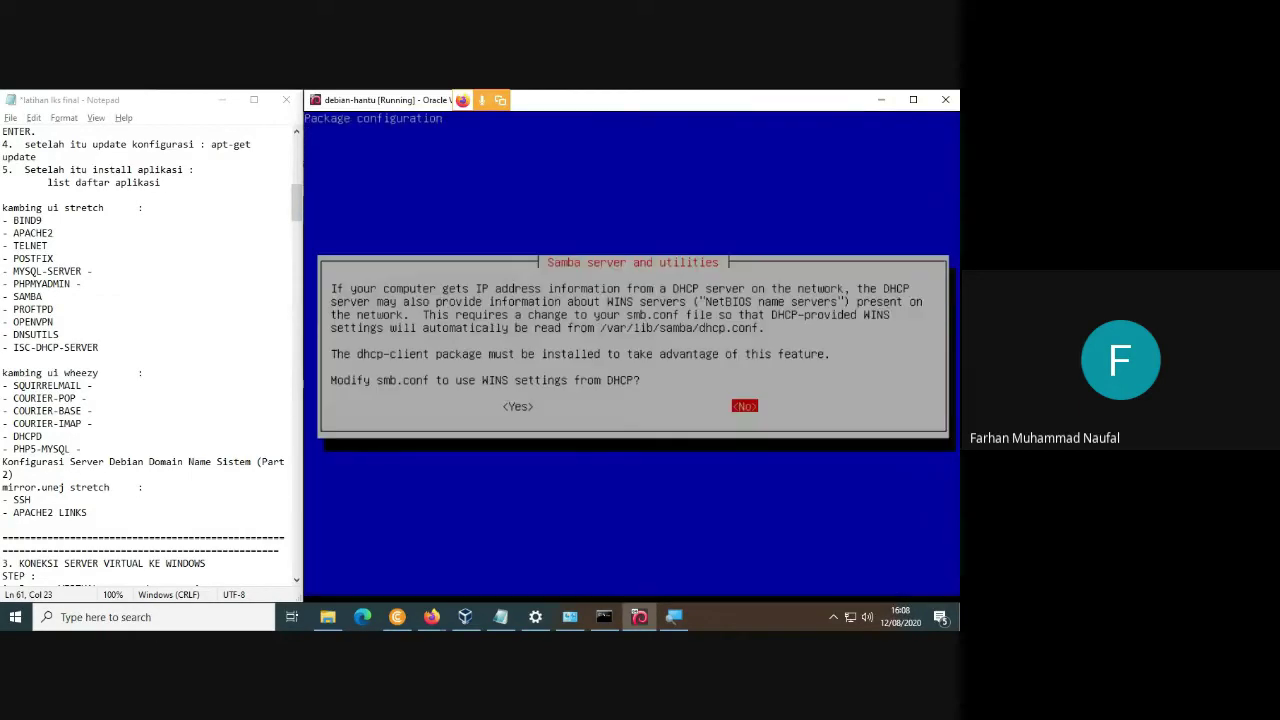
Answer Yes to using WINS settings from DHCP so samba 2:4.9.5 finishes installing.
key("Left")
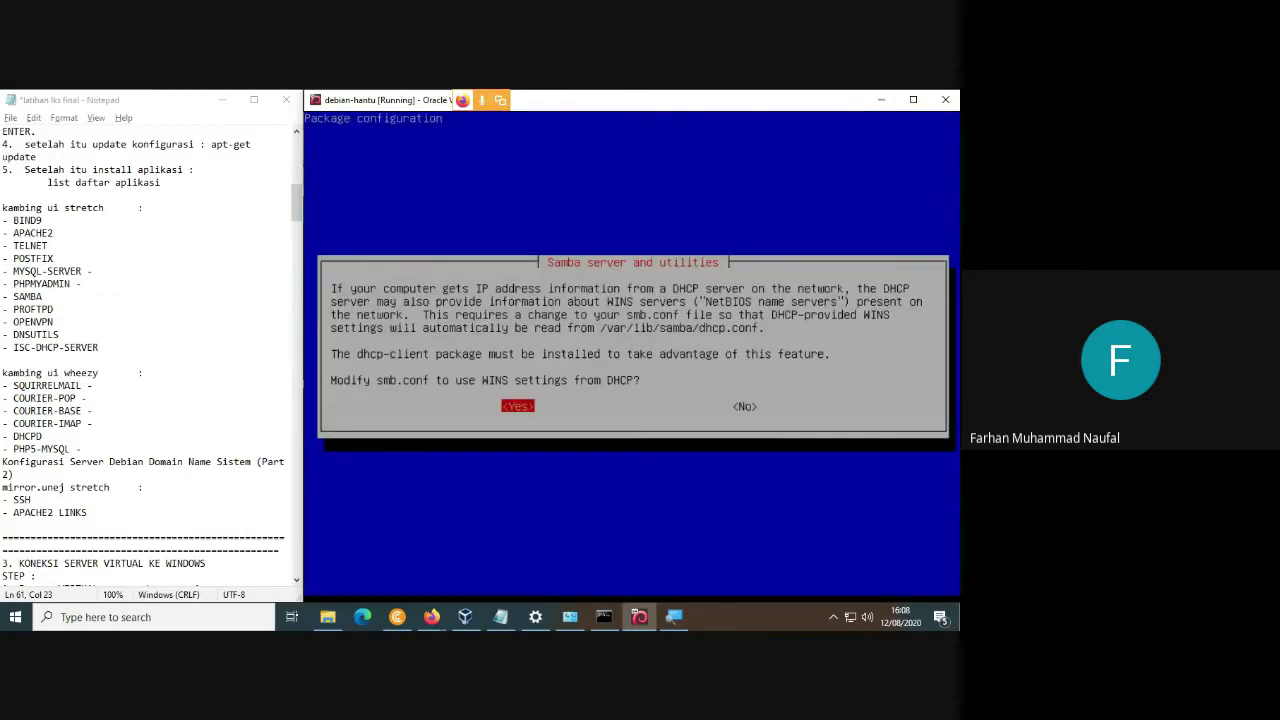
key("Return")
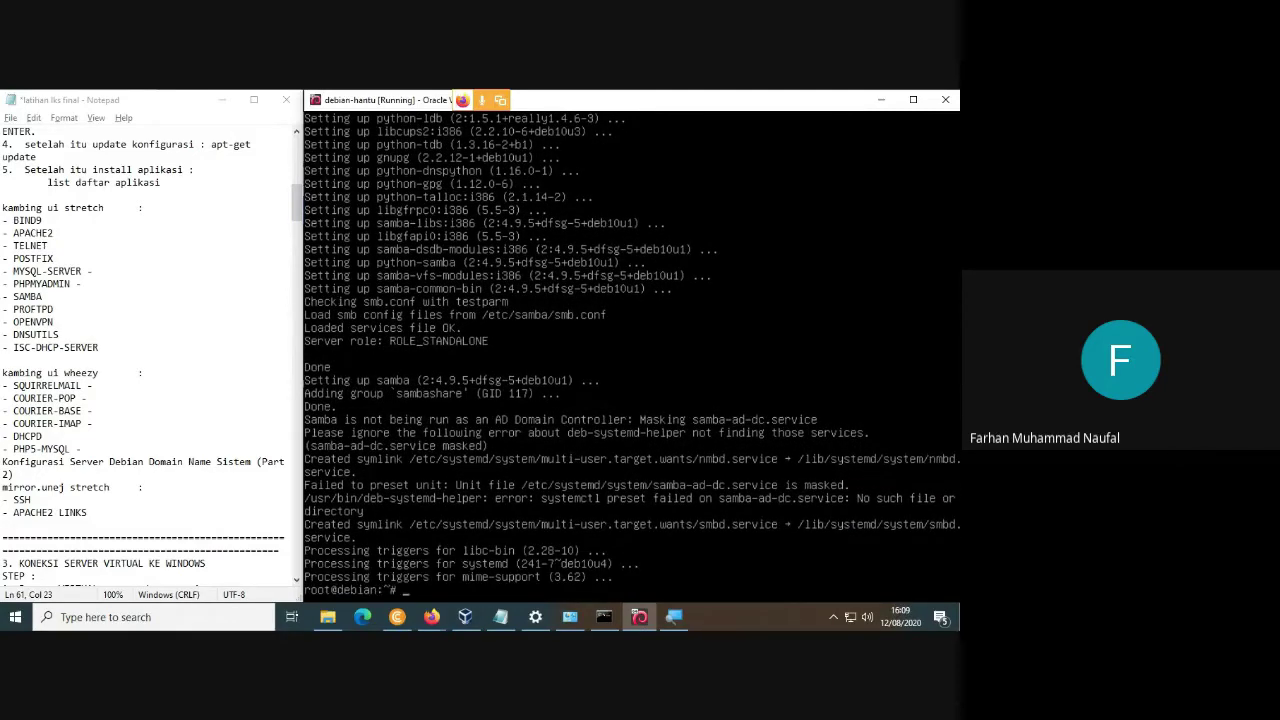
Run apt-get install proftpd to confirm proftpd is already installed.
key("Up")
key("BackSpace")
key("BackSpace")
key("BackSpace")
key("BackSpace")
key("BackSpace")
type("proftpd")
key("Return")
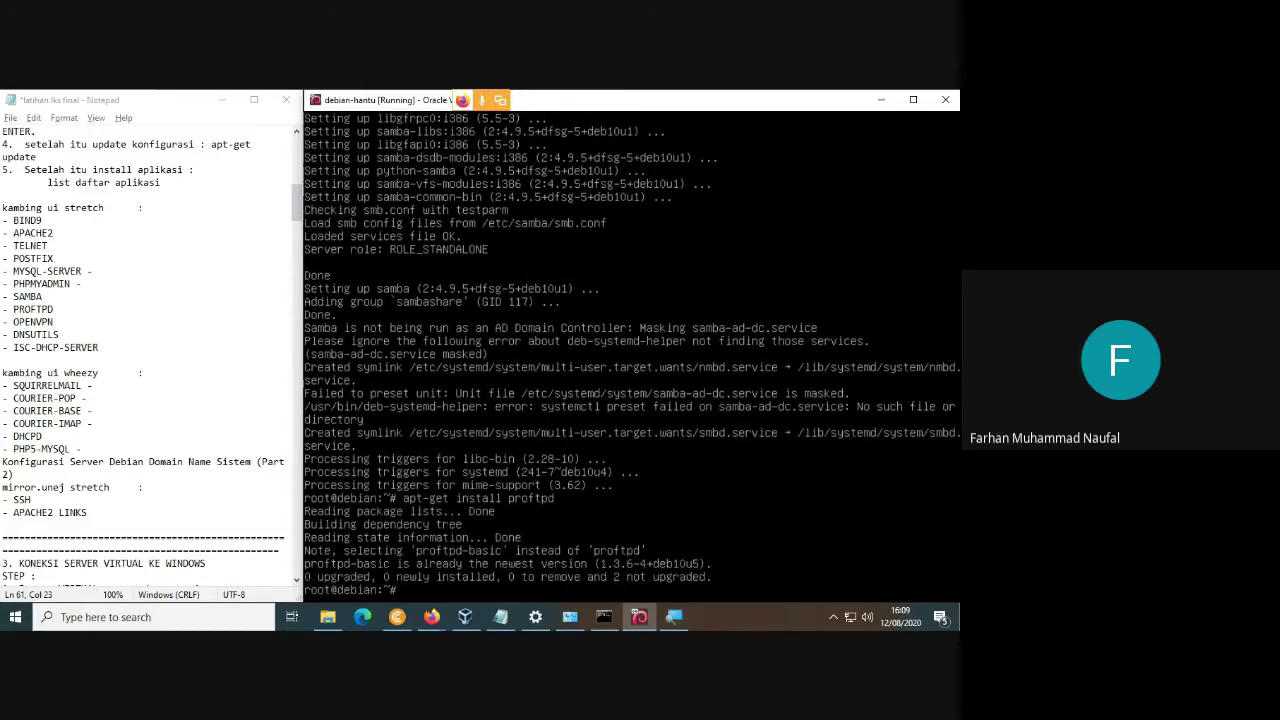
Attempt apt-get install openvpn three times, answering y each time.
key("Up")
key("BackSpace")
key("BackSpace")
key("BackSpace")
key("BackSpace")
key("BackSpace")
key("BackSpace")
key("BackSpace")
type("openvpn")
key("Return")
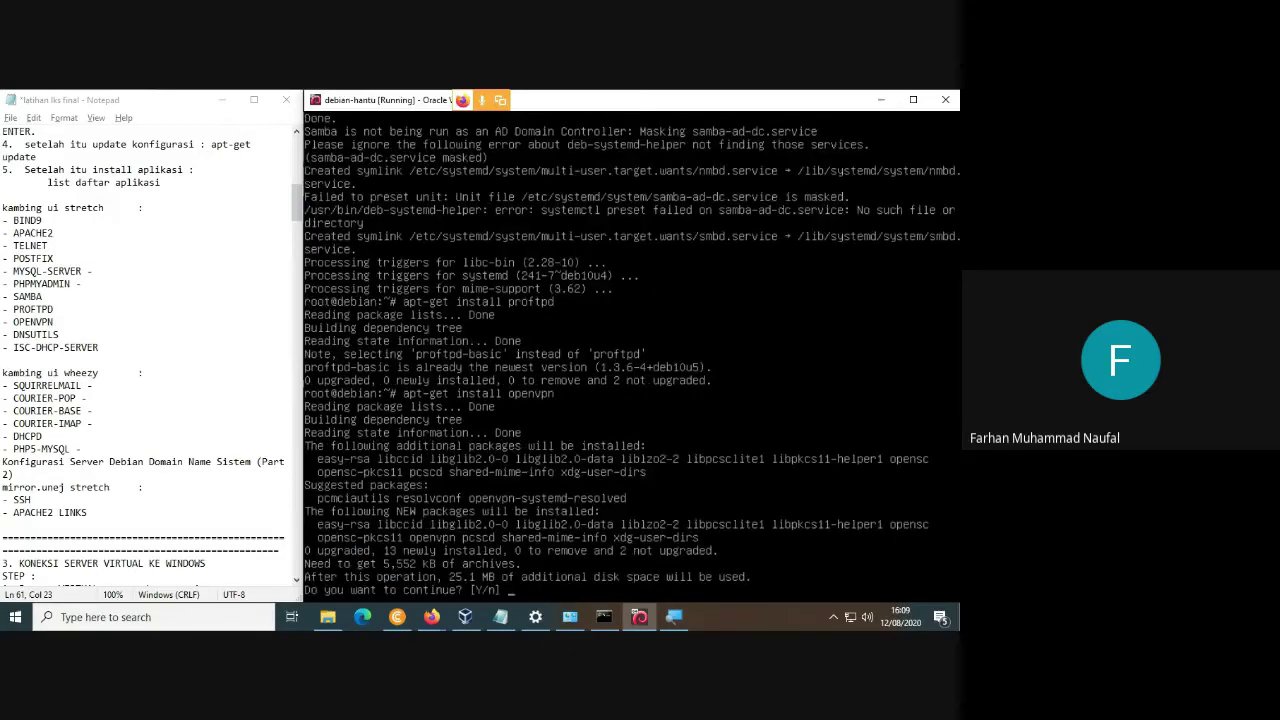
type("y")
key("Return")
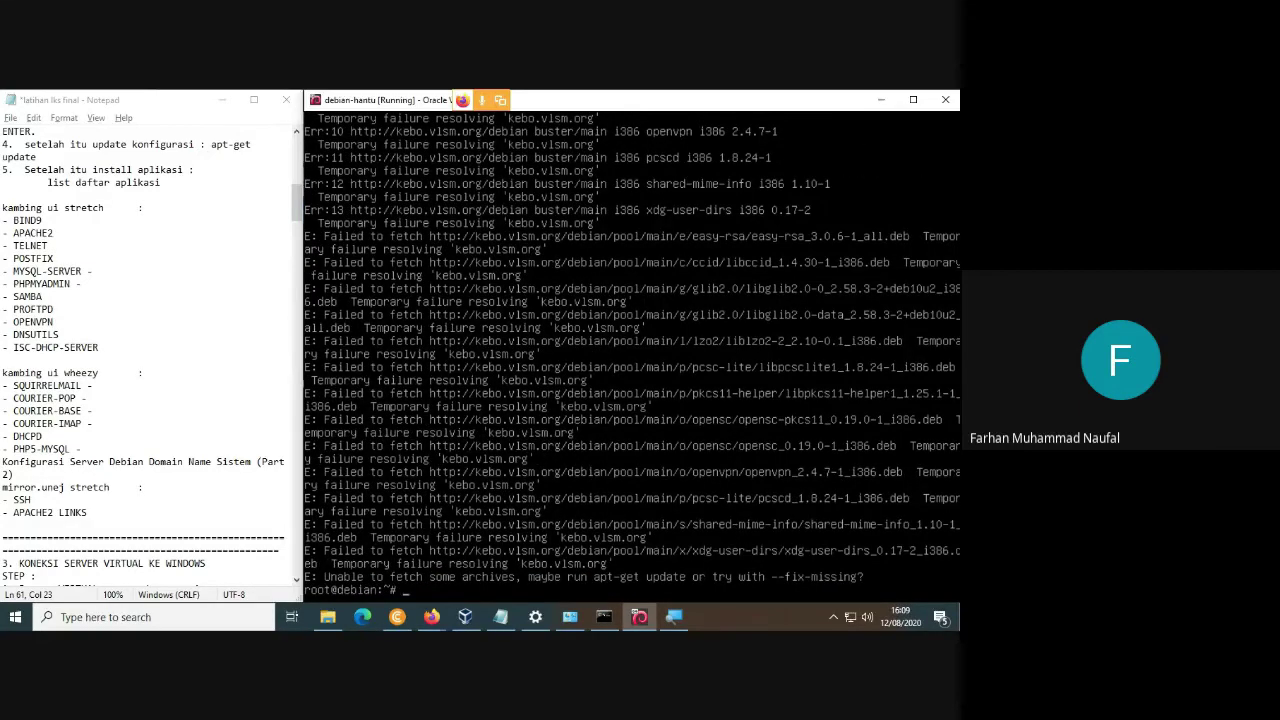
key("Up")
key("Return")
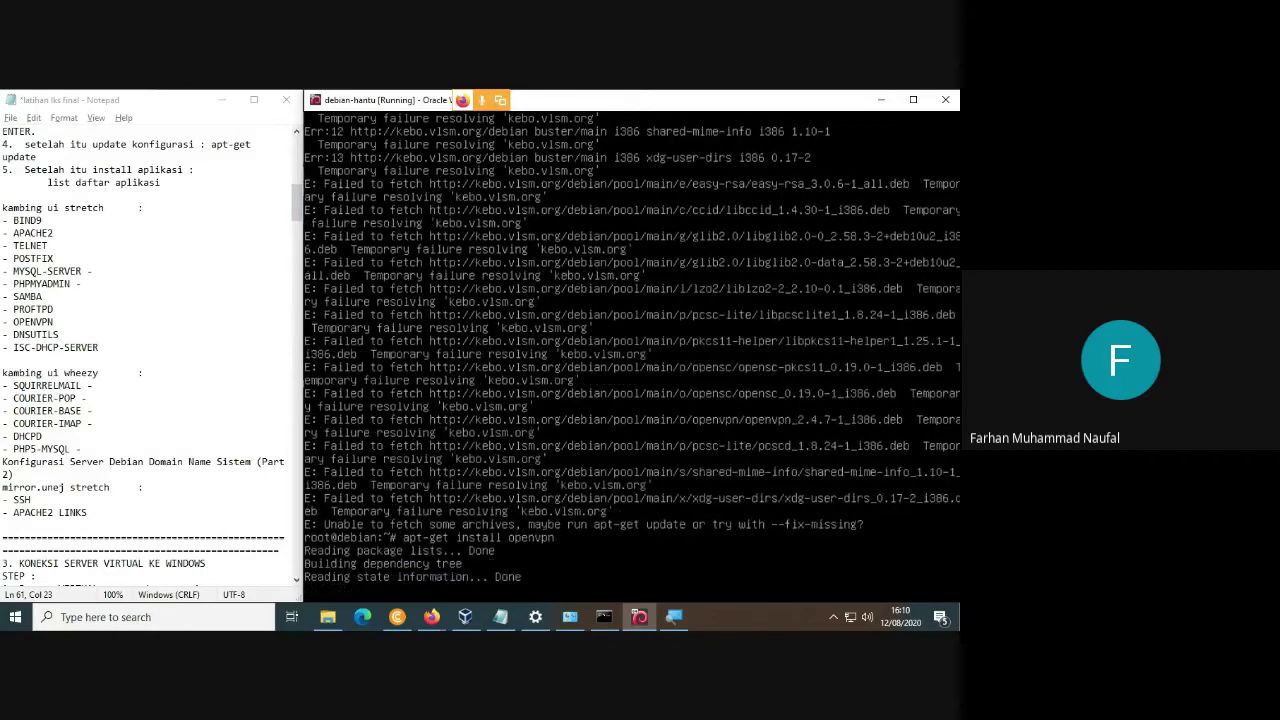
type("y")
key("Return")
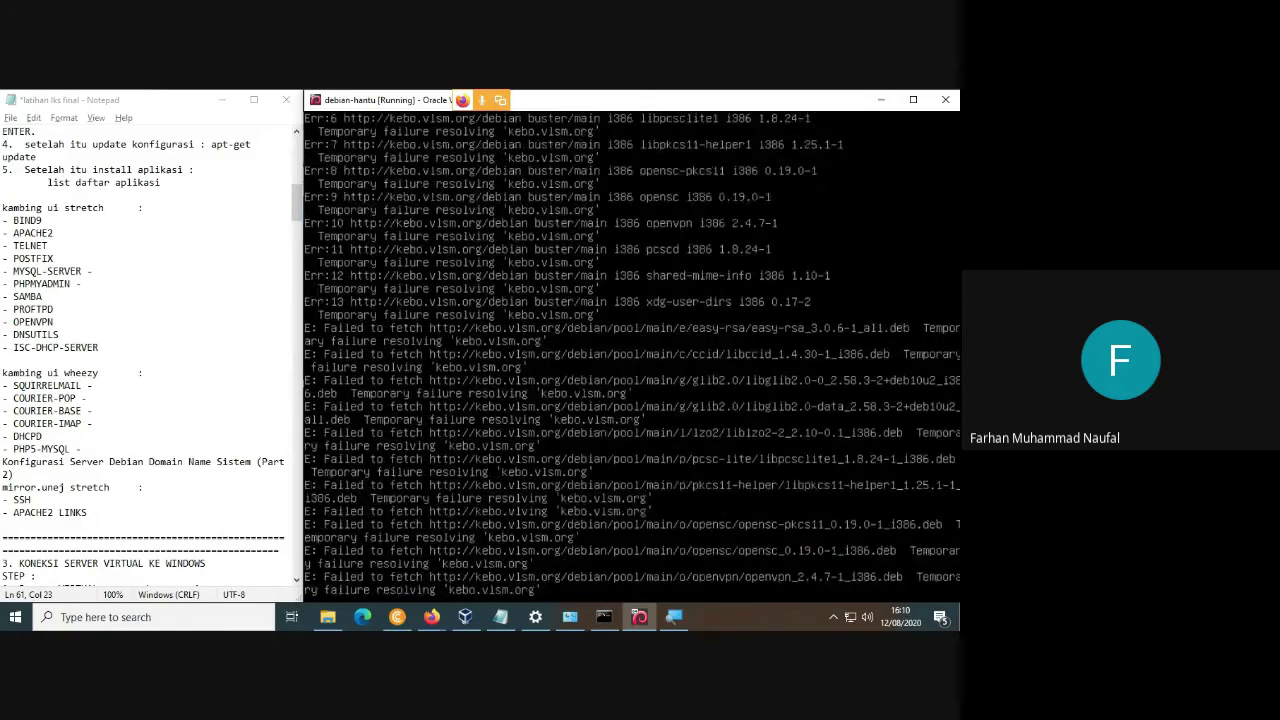
key("Up")
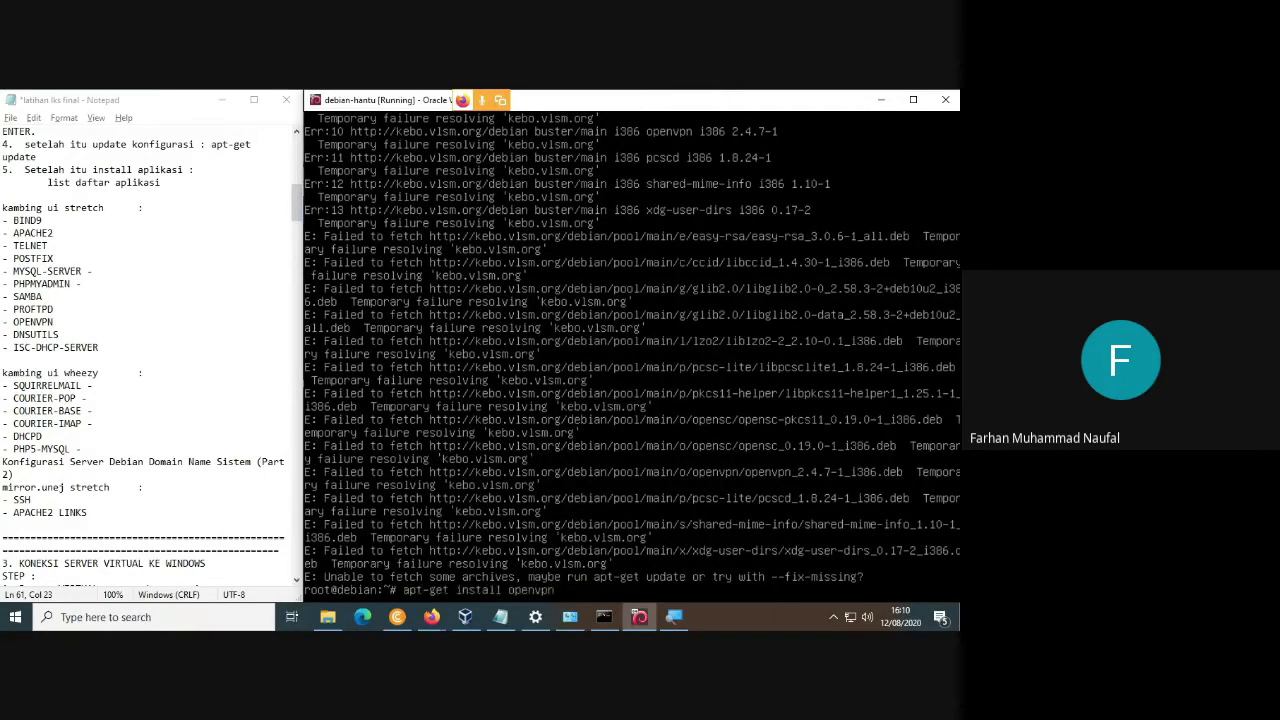
key("Return")
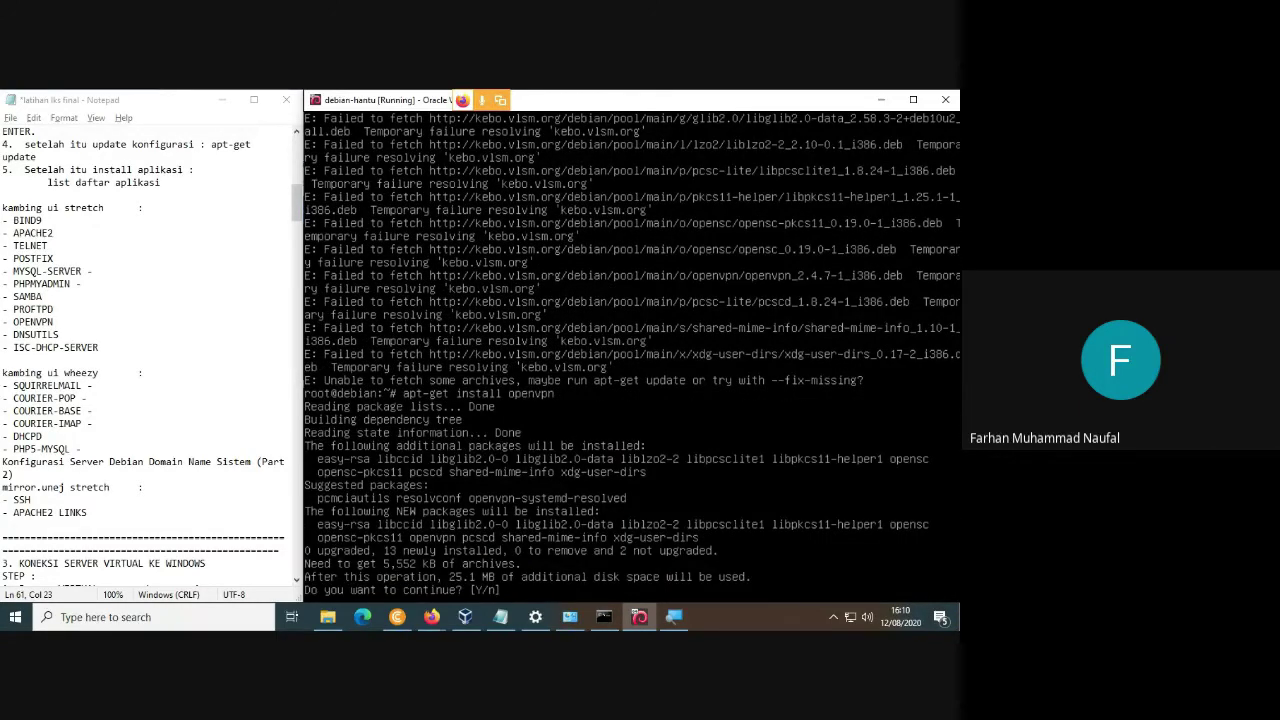
type("y")
key("Return")
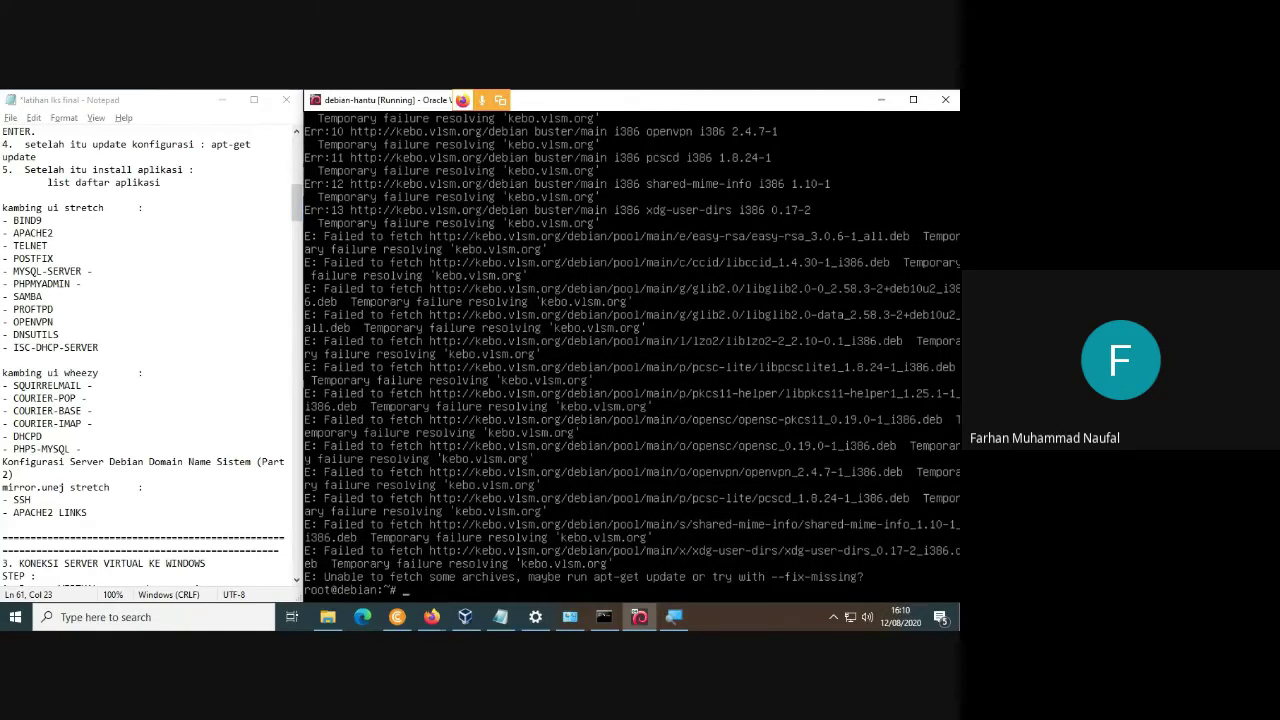
Run apt-get update, which fails to resolve kebo.vlsm.org.
key("Up")
key("BackSpace")
key("BackSpace")
key("BackSpace")
key("BackSpace")
key("BackSpace")
key("BackSpace")
key("BackSpace")
key("BackSpace")
key("BackSpace")
key("BackSpace")
key("BackSpace")
key("BackSpace")
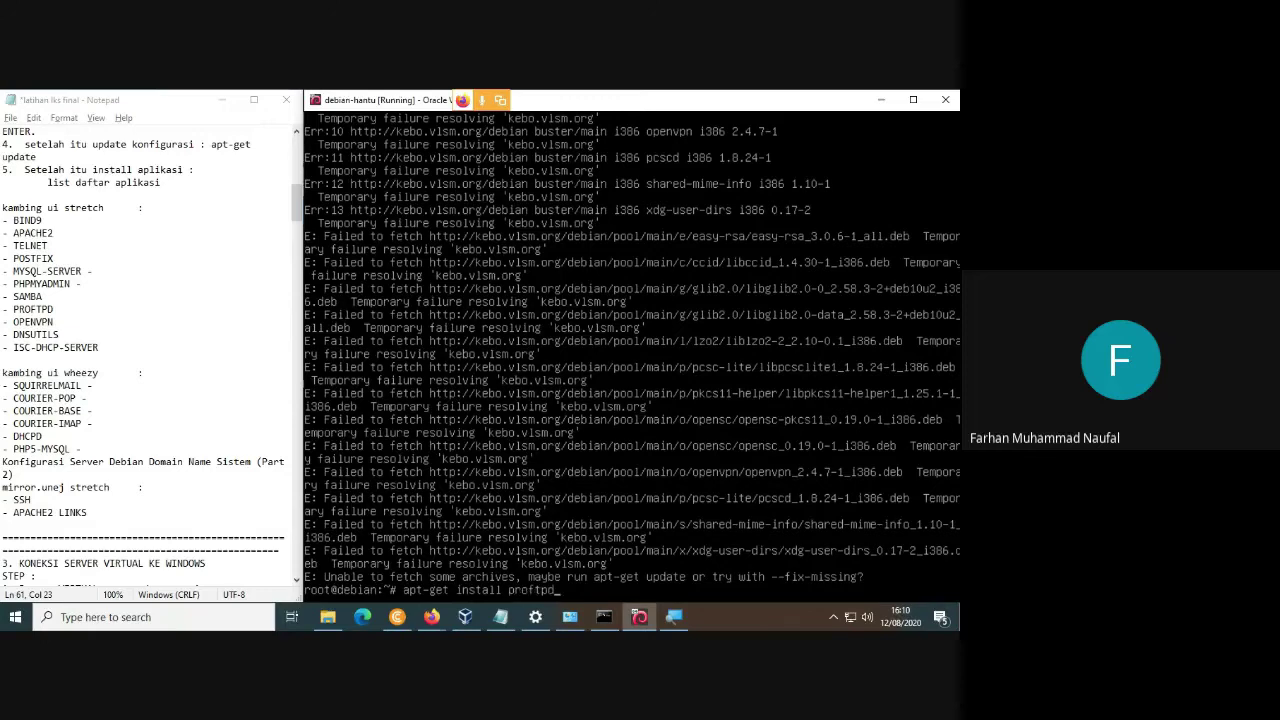
key("BackSpace")
key("BackSpace")
key("BackSpace")
type("update")
key("Return")
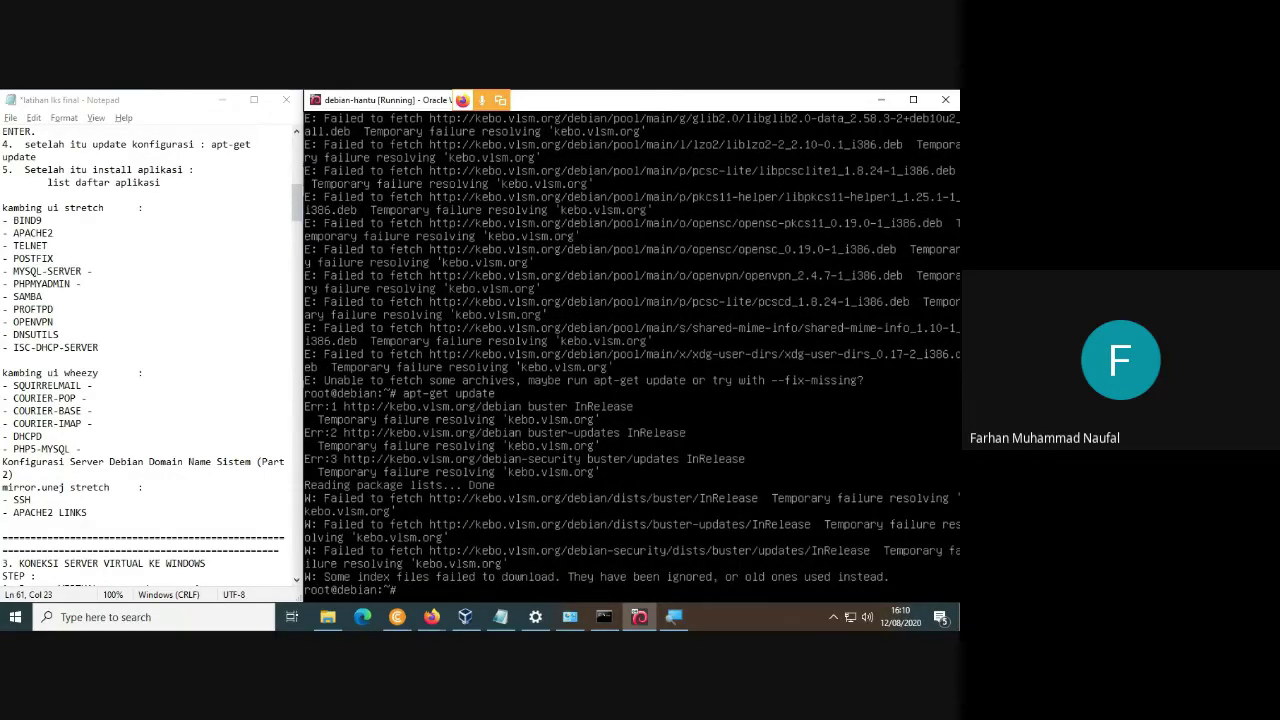
Rerun apt-get update, then try apt-get install dnsutils answering y; both fail.
key("Up")
key("Return")
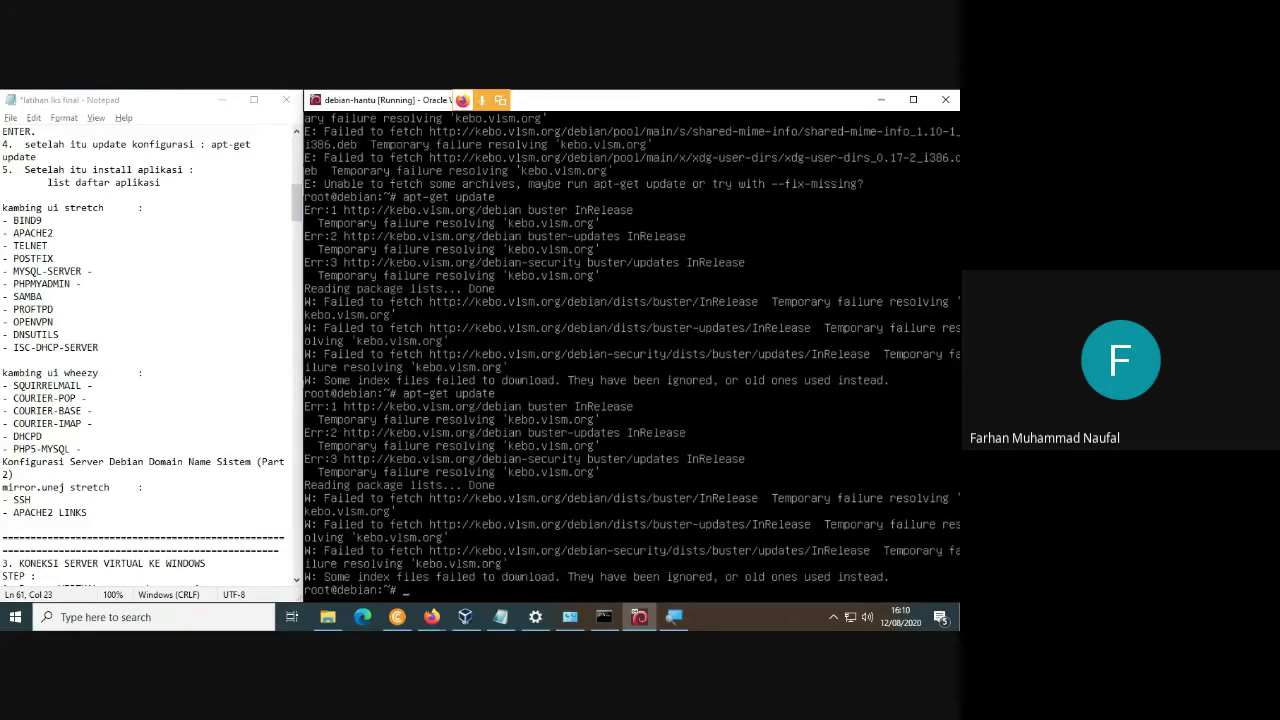
key("Up")
key("BackSpace")
key("BackSpace")
key("BackSpace")
key("BackSpace")
key("BackSpace")
key("BackSpace")
type("install dnsutils")
key("Return")
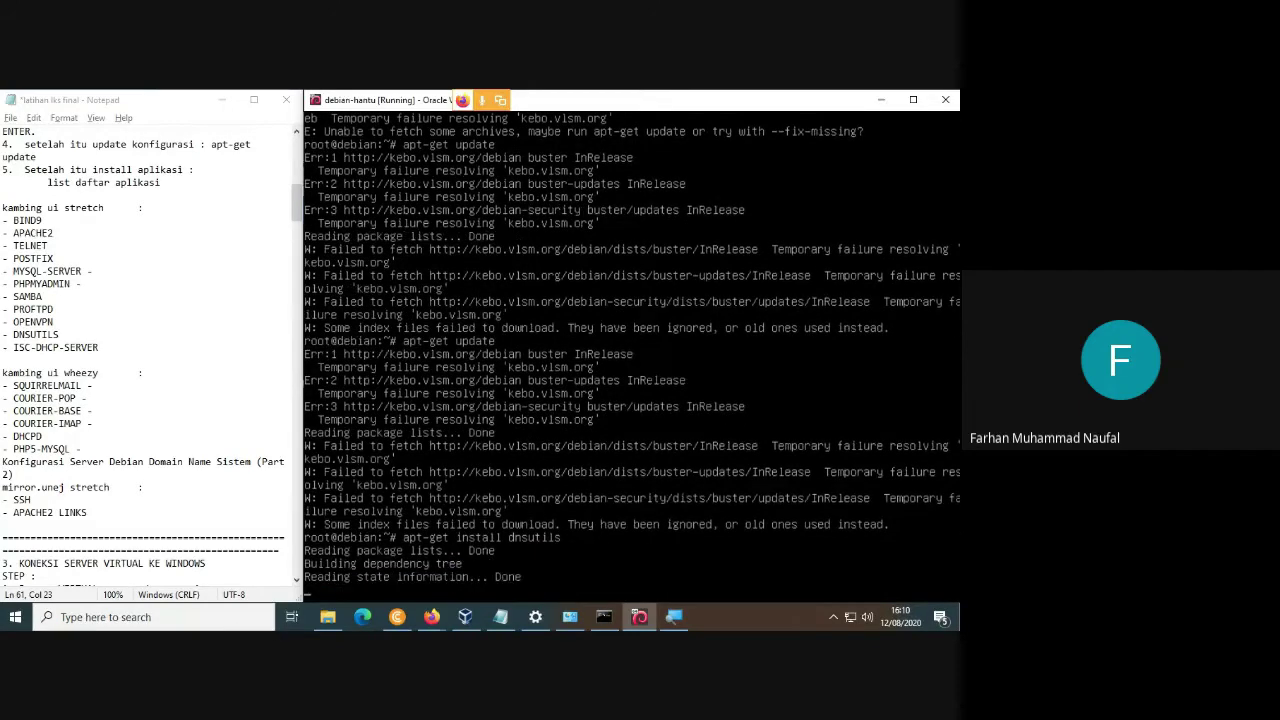
type("y")
key("Return")
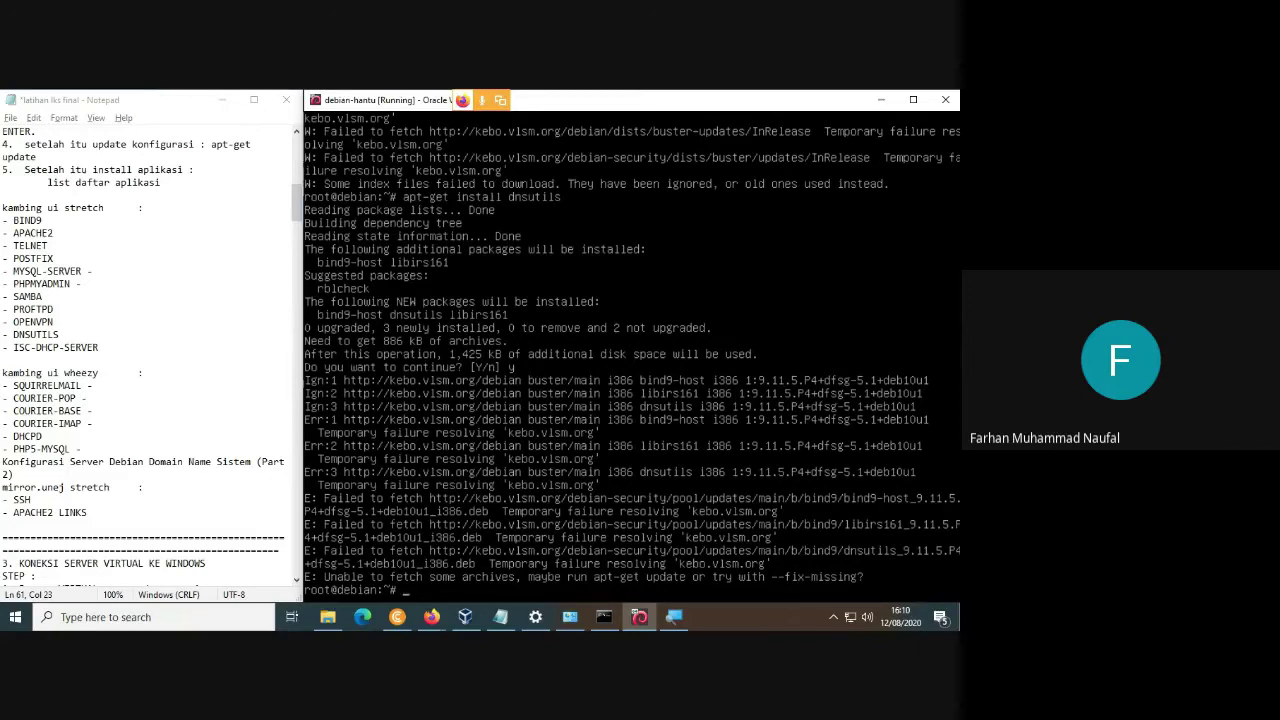
Open /etc/apt/sources.list in nano.
type("nano /etc/so")
key("BackSpace")
key("BackSpace")
type("apt/sources.list")
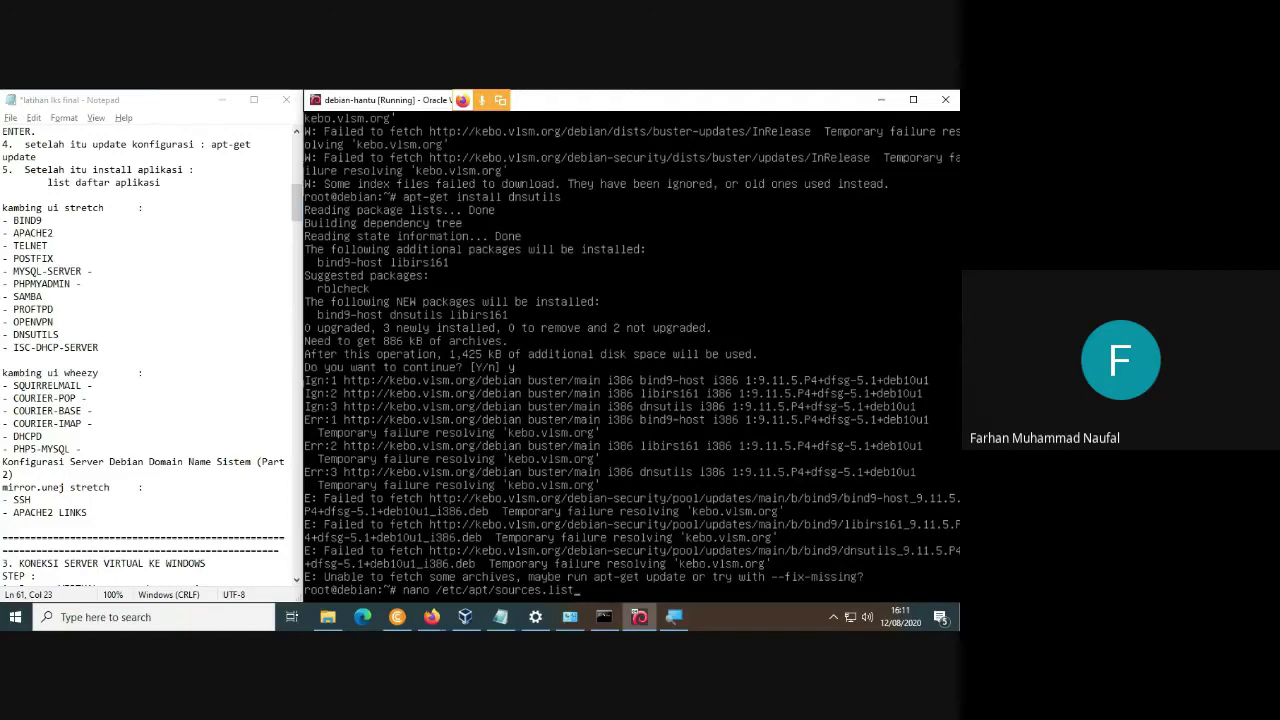
key("Return")
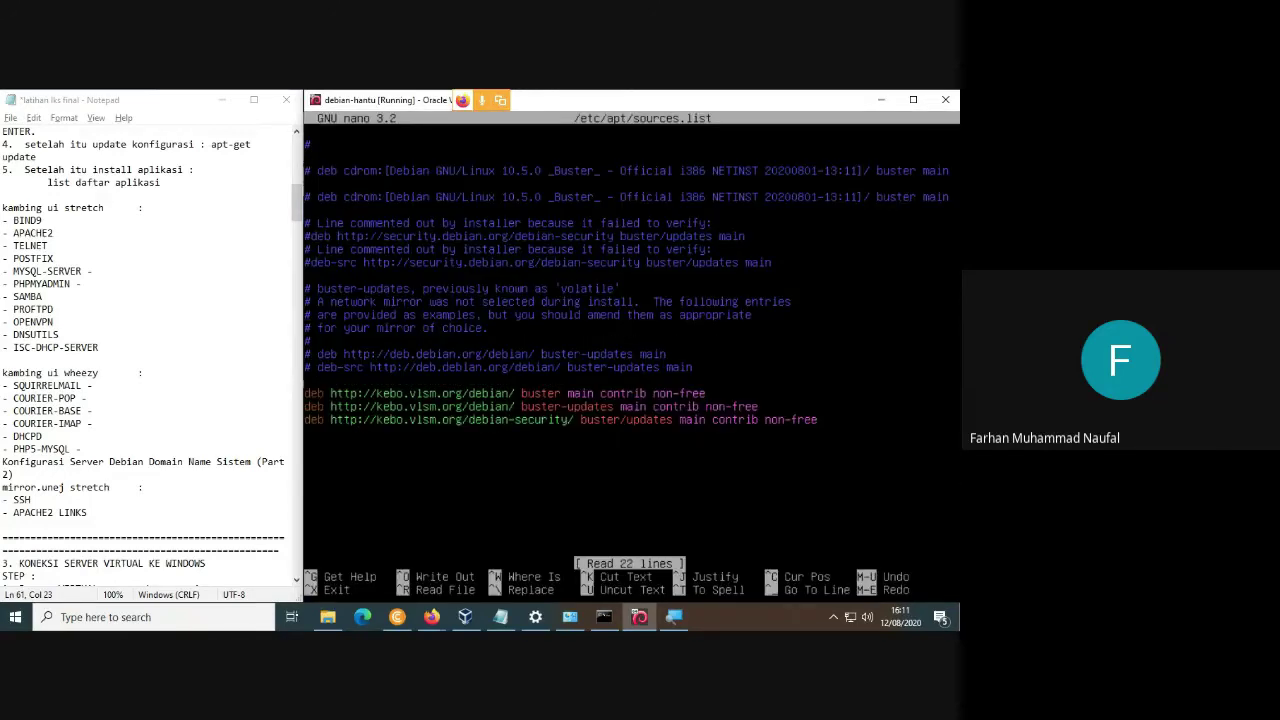
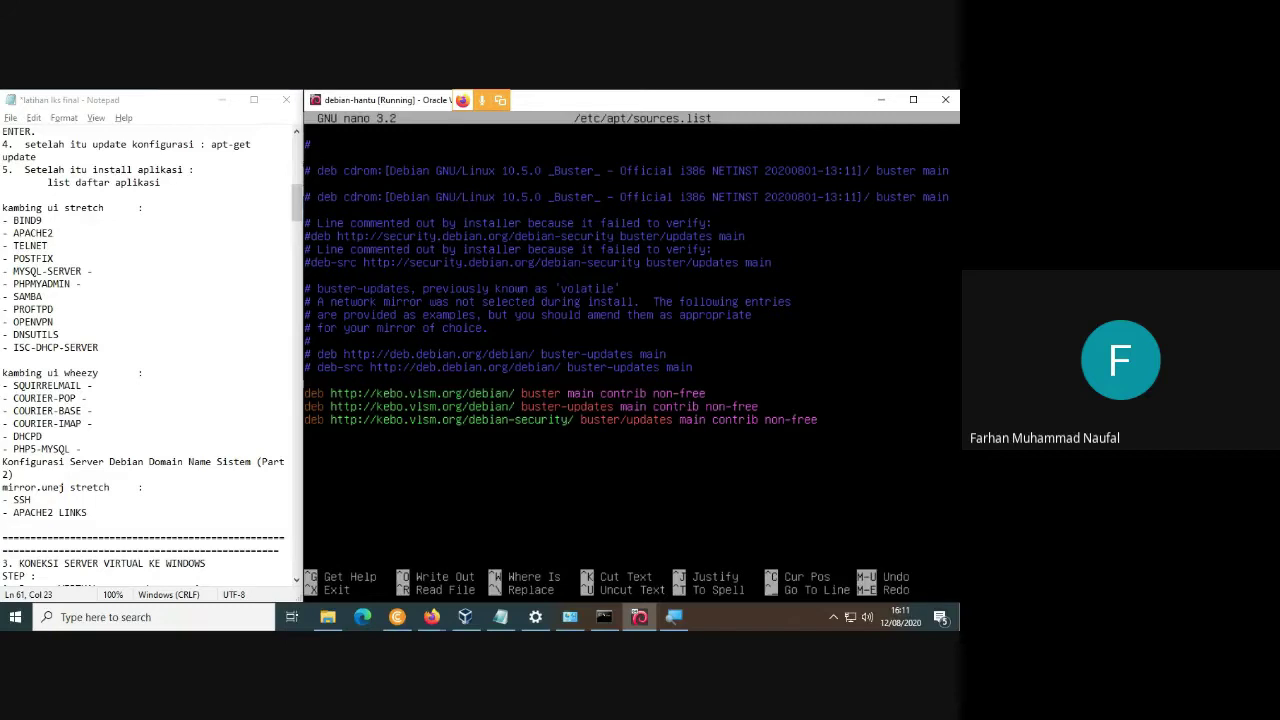
Uncomment the deb and deb-src deb.debian.org buster-updates lines in sources.list and save.
key("Delete")
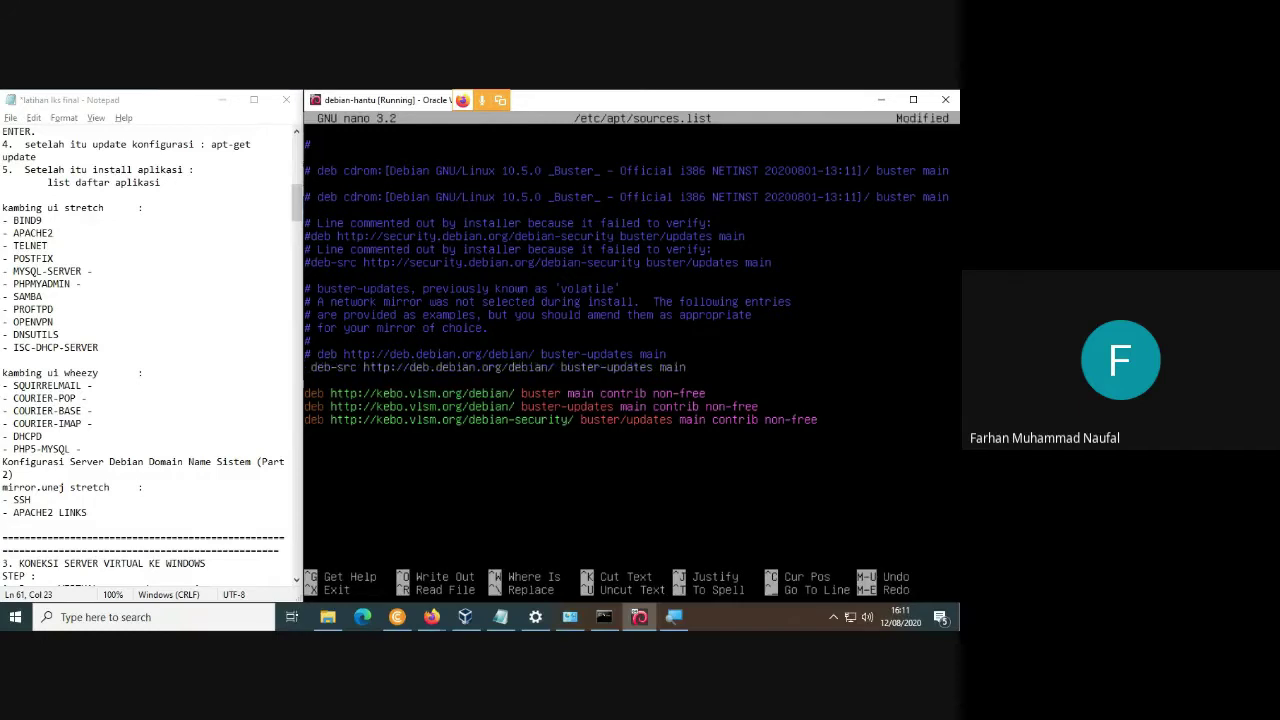
key("BackSpace")
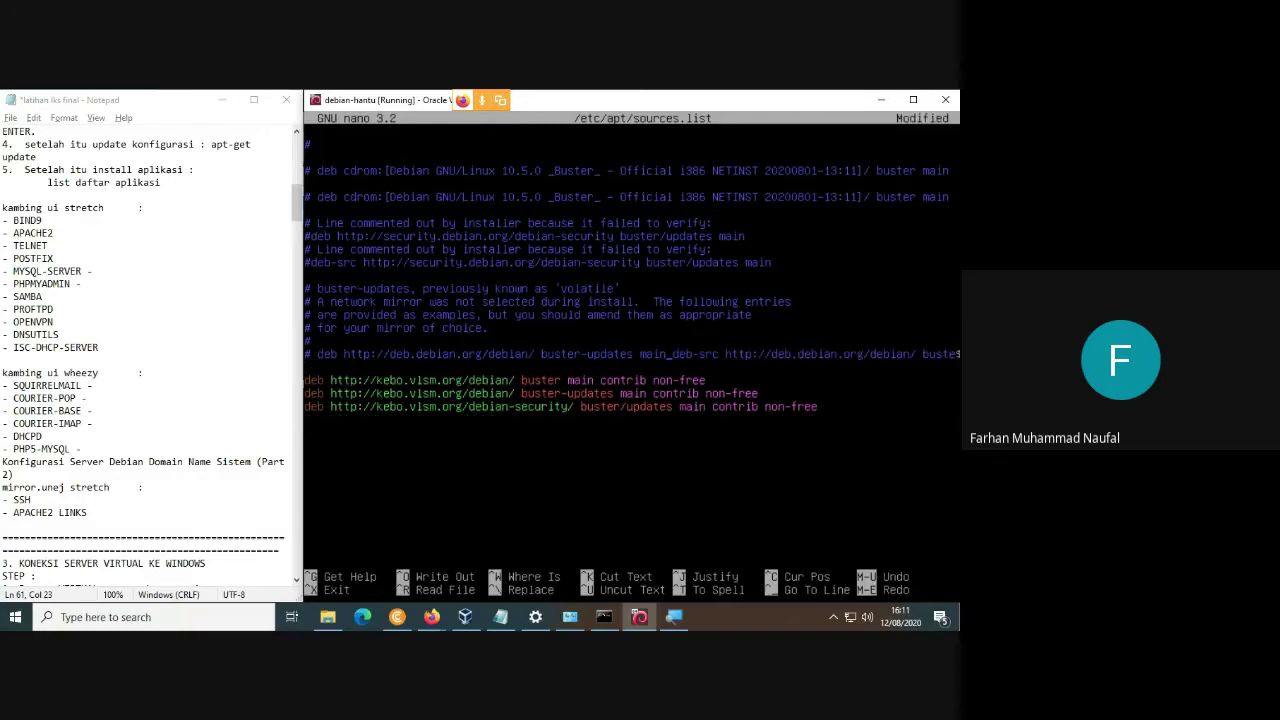
key("Return")
key("Delete")
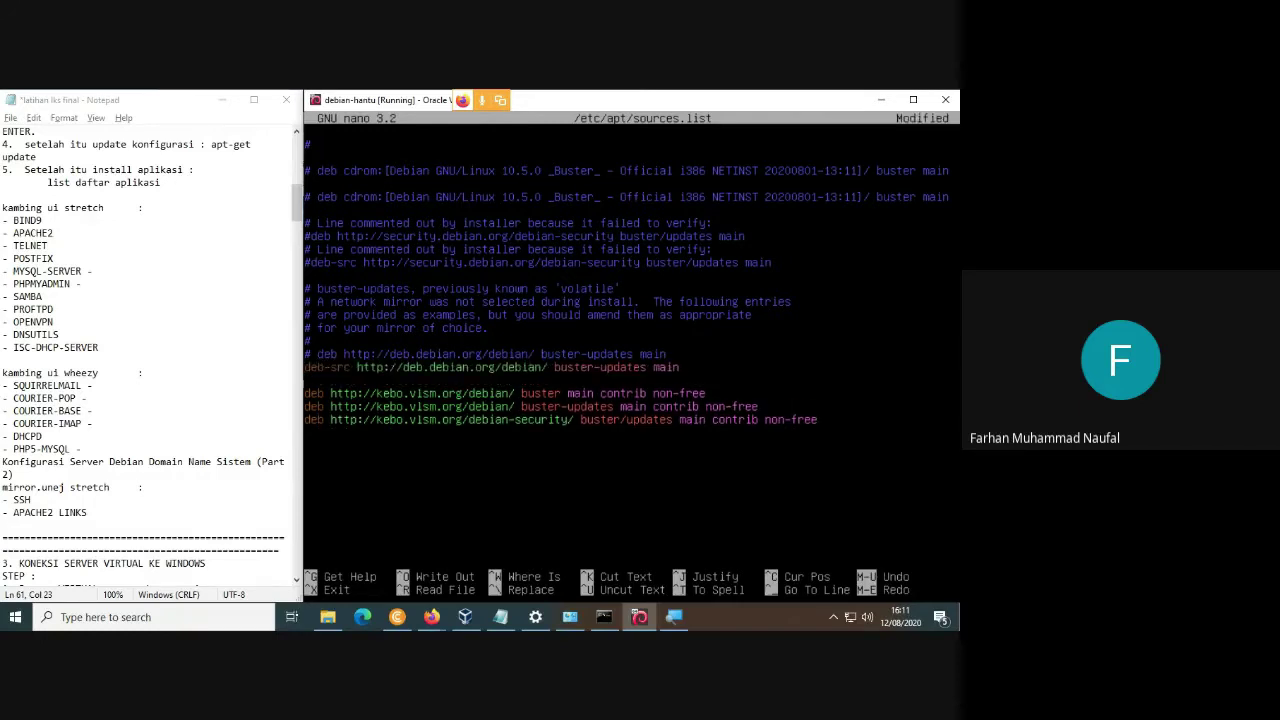
key("Up")
key("Delete")
key("Delete")
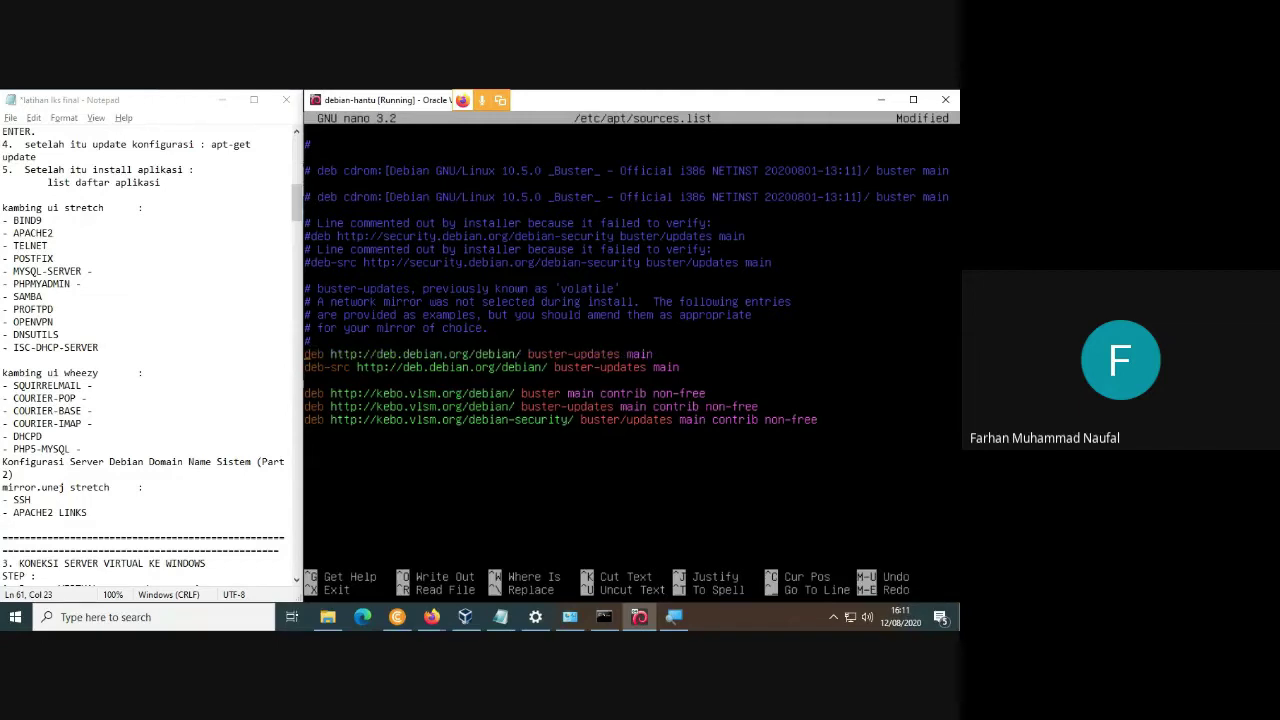
key("ctrl+x")
key("y")
key("Return")
Rerun apt-get update, then reopen /etc/apt/sources.list in nano.
key("Up")
key("Up")
key("Up")
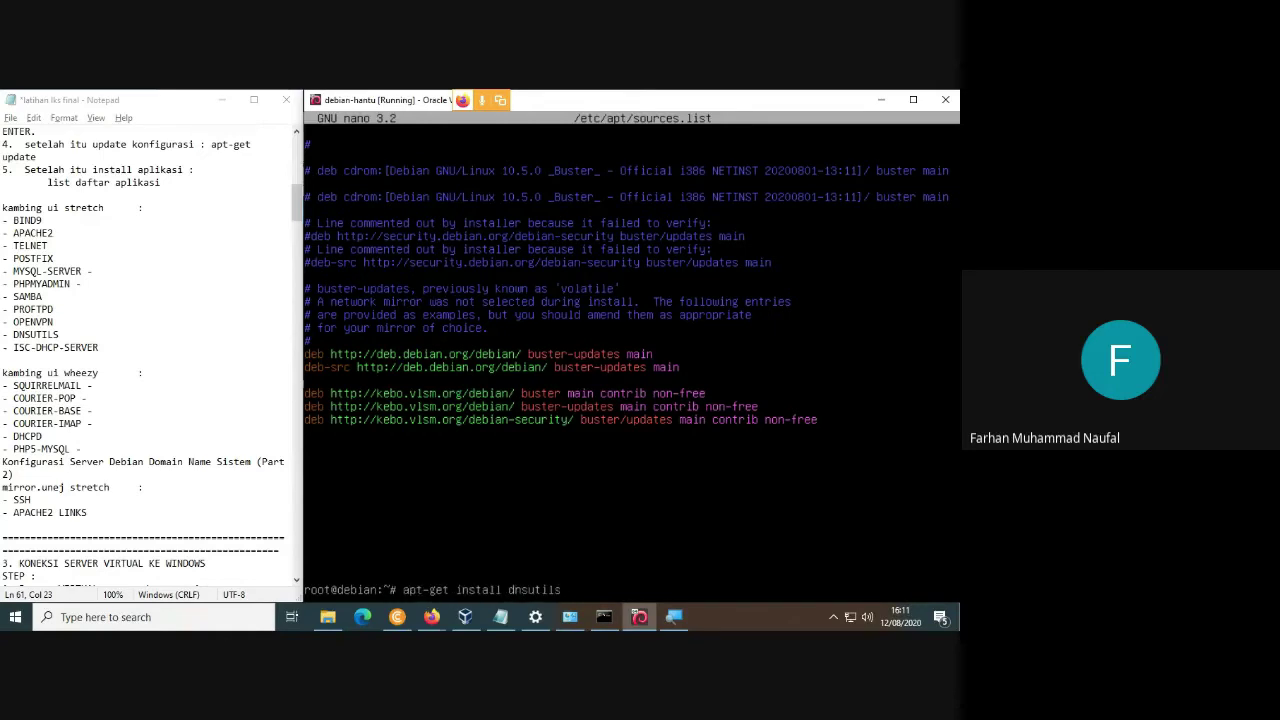
key("Return")
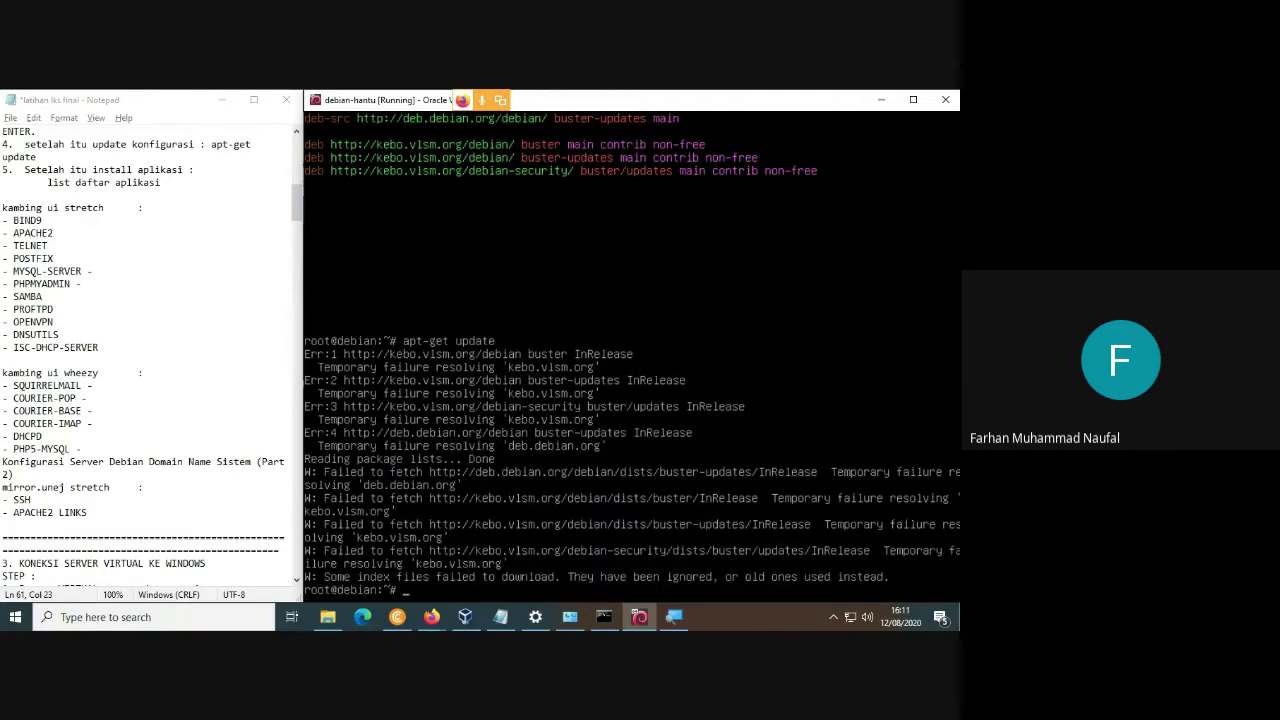
key("Up")
key("Up")
key("Up")
key("Up")
key("Up")
key("Down")
key("Return")
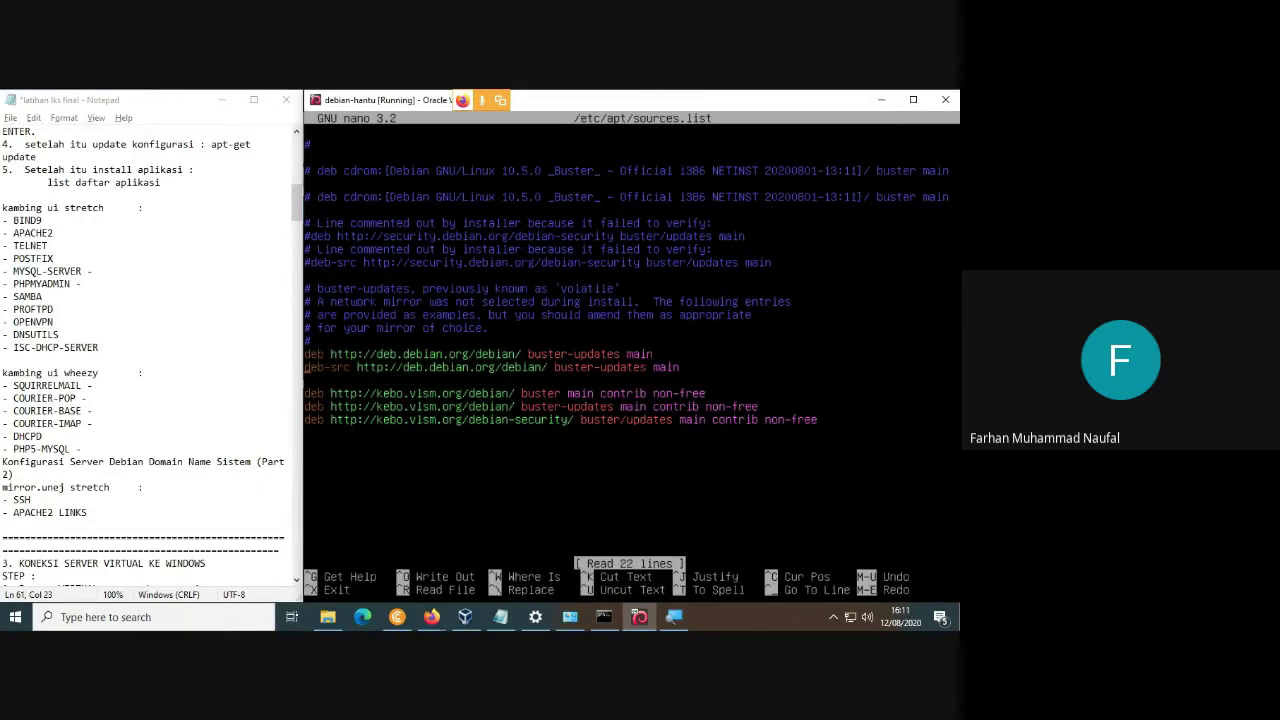
Comment out the deb.debian.org buster-updates lines again with # and save sources.list.
type("#")
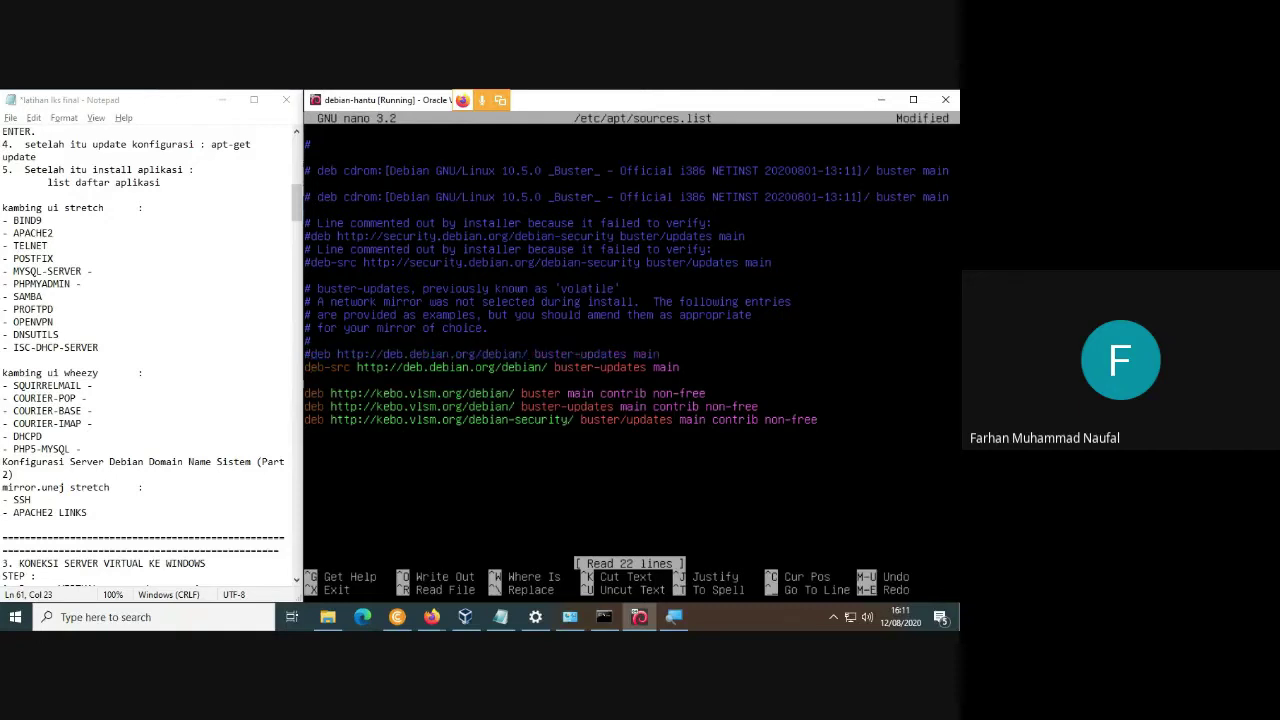
type("#")
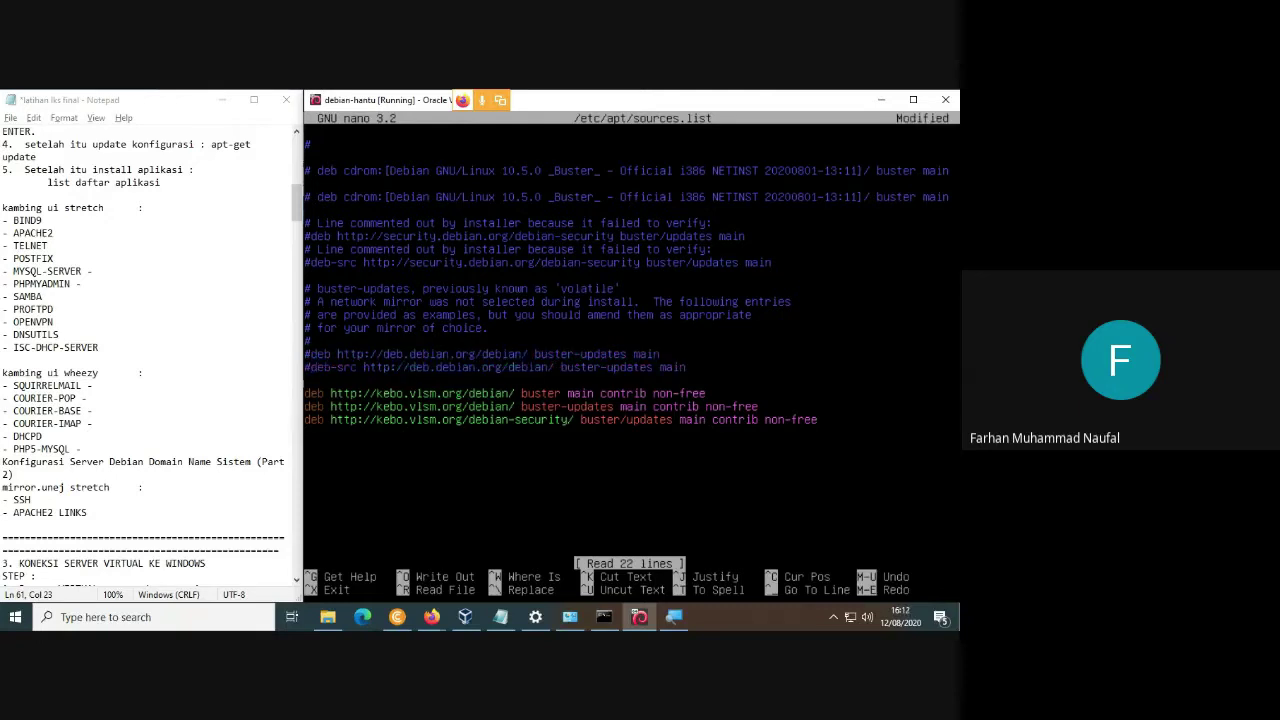
key("ctrl+x")
key("y")
key("Return")
Ping google.com three times to test name resolution.
type("p")
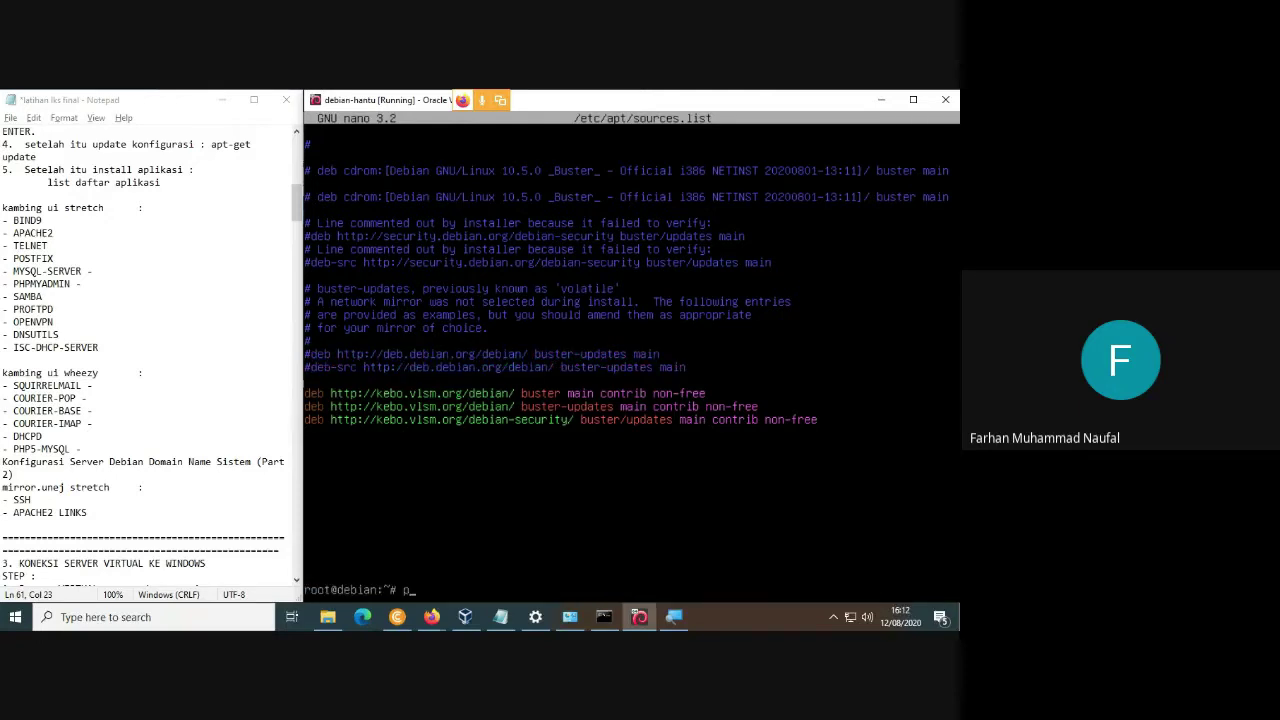
type("ing google.com")
key("Return")
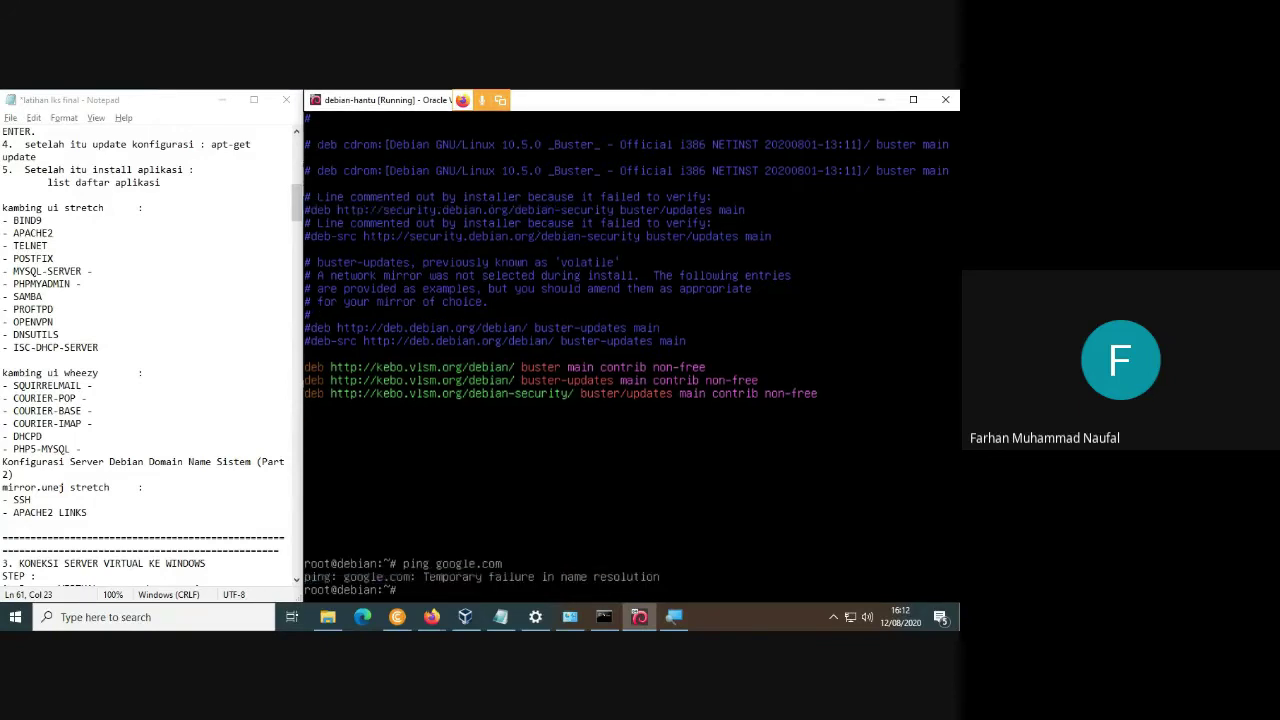
key("Up")
key("Return")
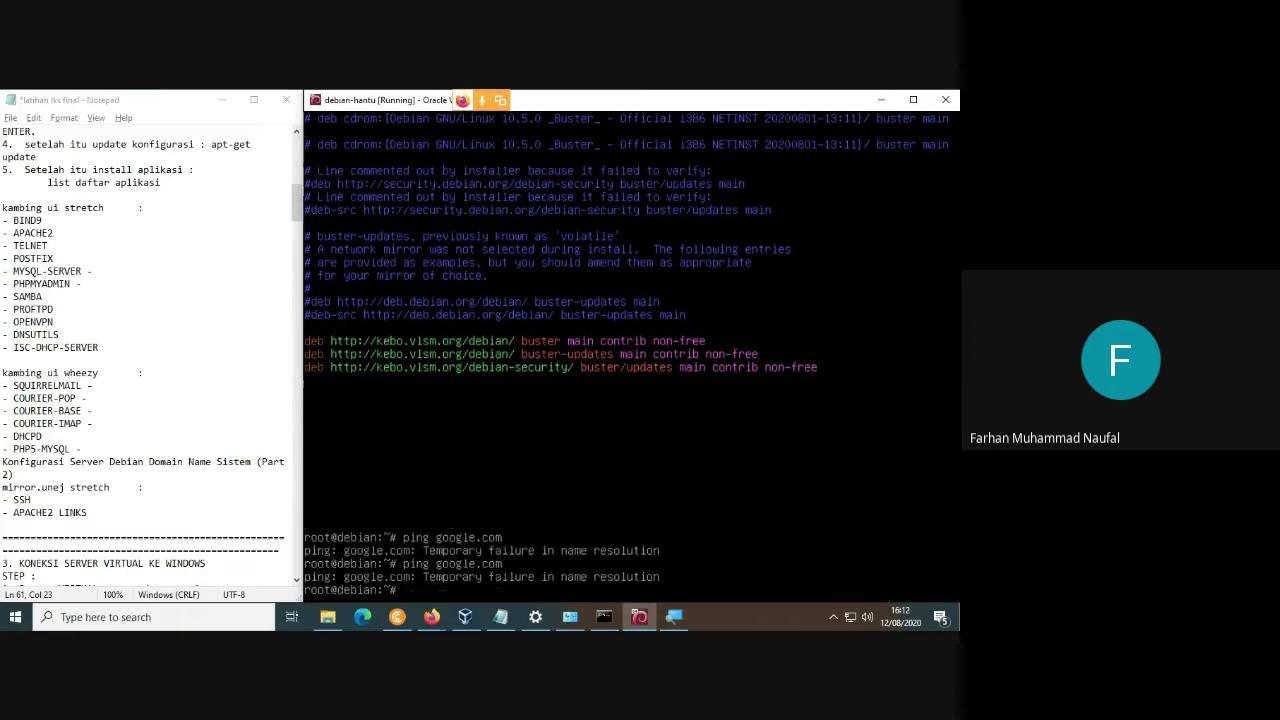
key("Up")
key("Return")
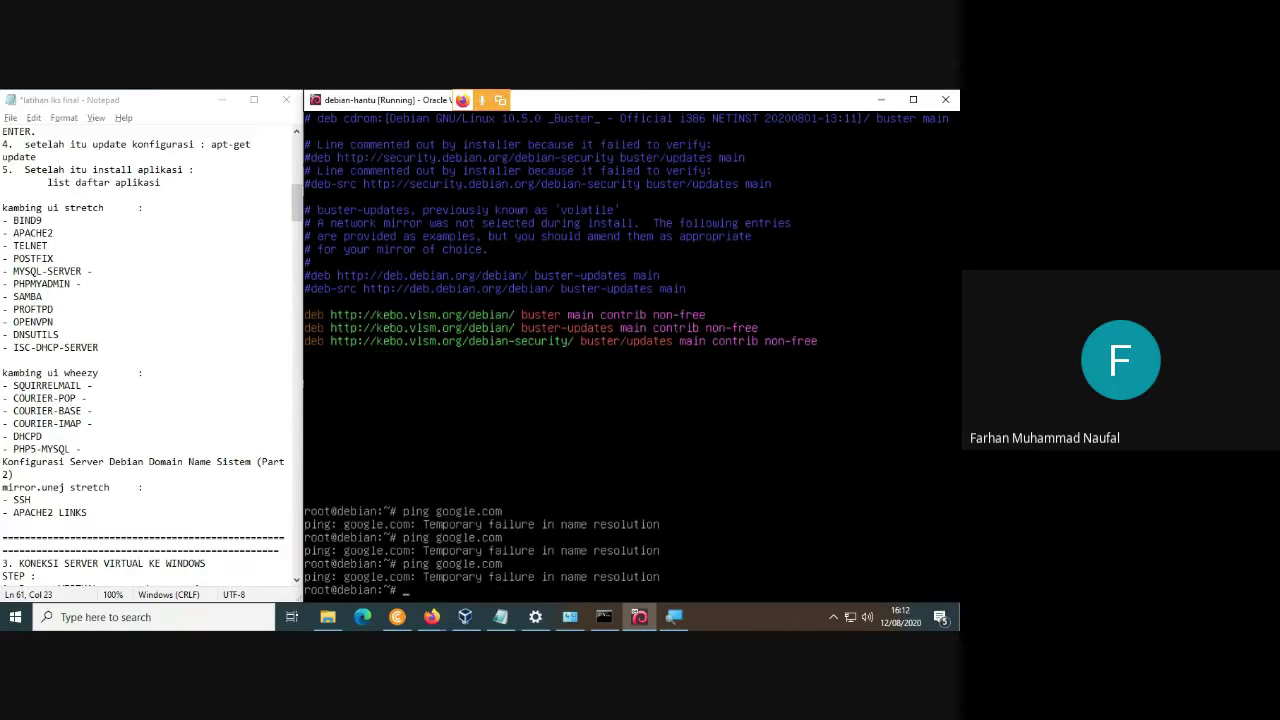
Run ip add, restart networking via /etc/init.d/networking restart, then run ip add again.
type("ip add")
key("Return")
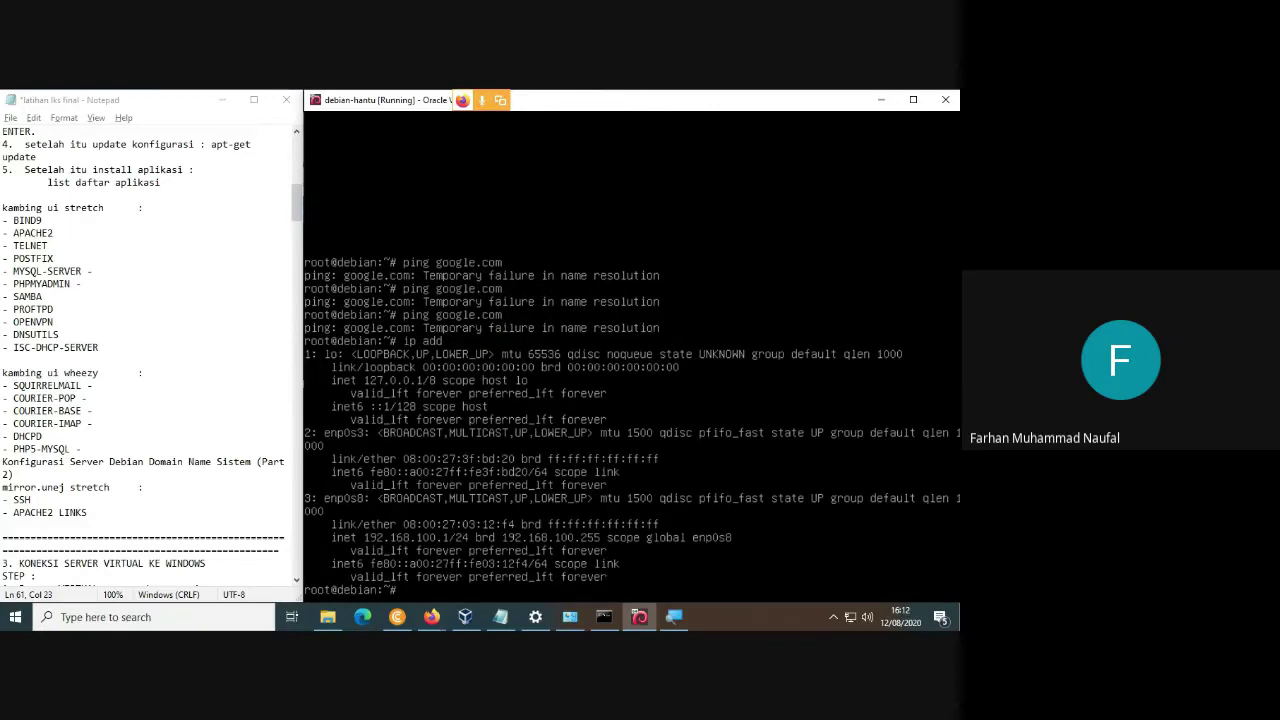
type("/etc/init.d/networking res")
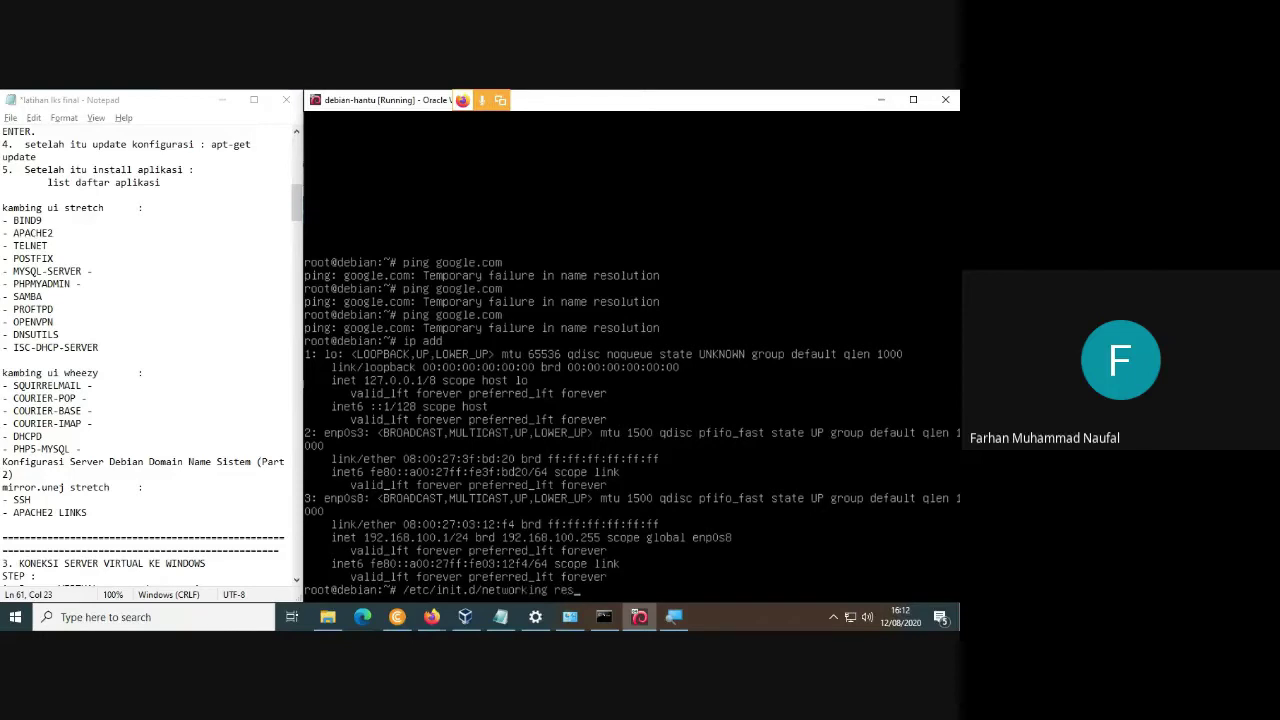
type("tart")
key("Return")
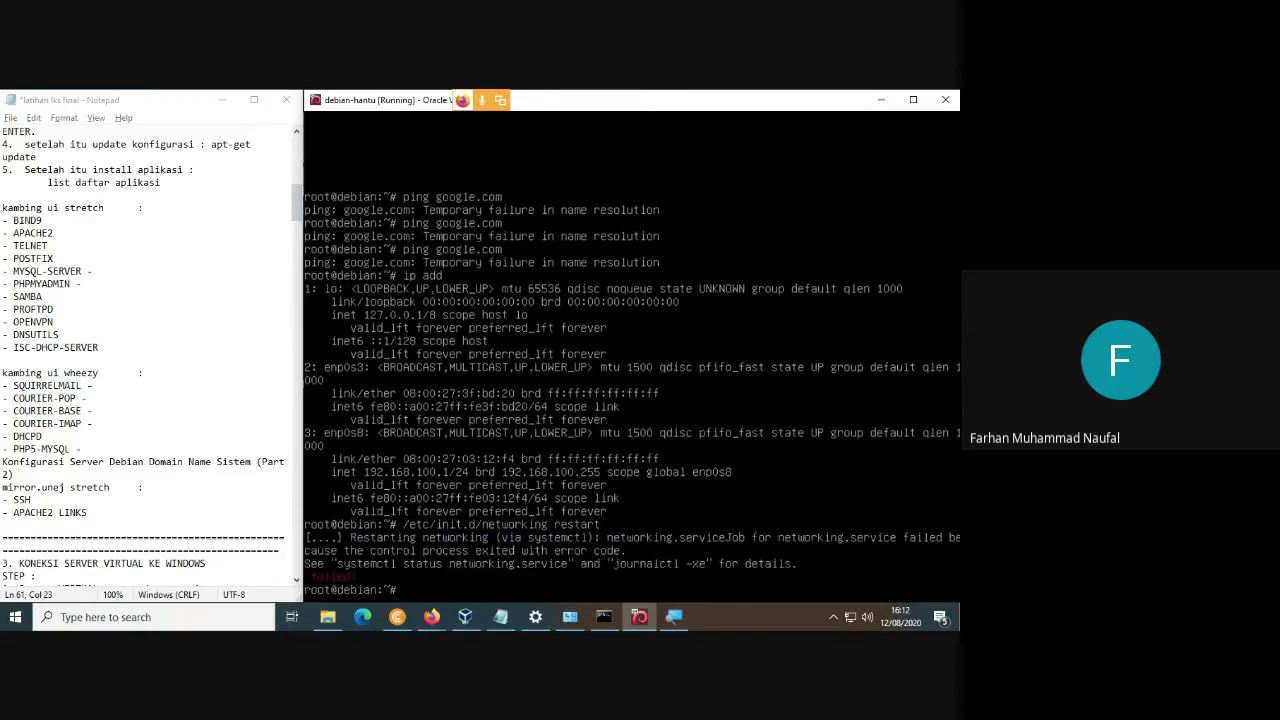
key("Up")
key("Up")
key("Return")
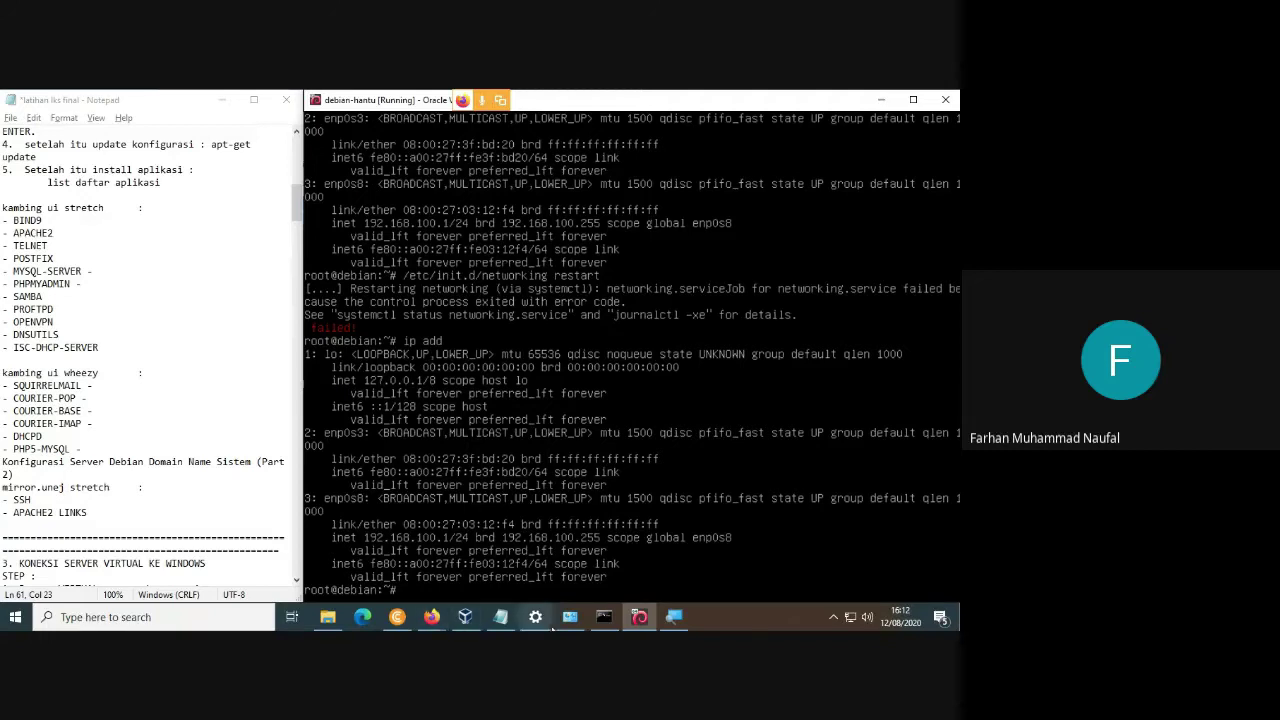
Check the debian-hantu VM's network adapter settings and the host's Network Connections, then return to the console.
left_click(465, 617)
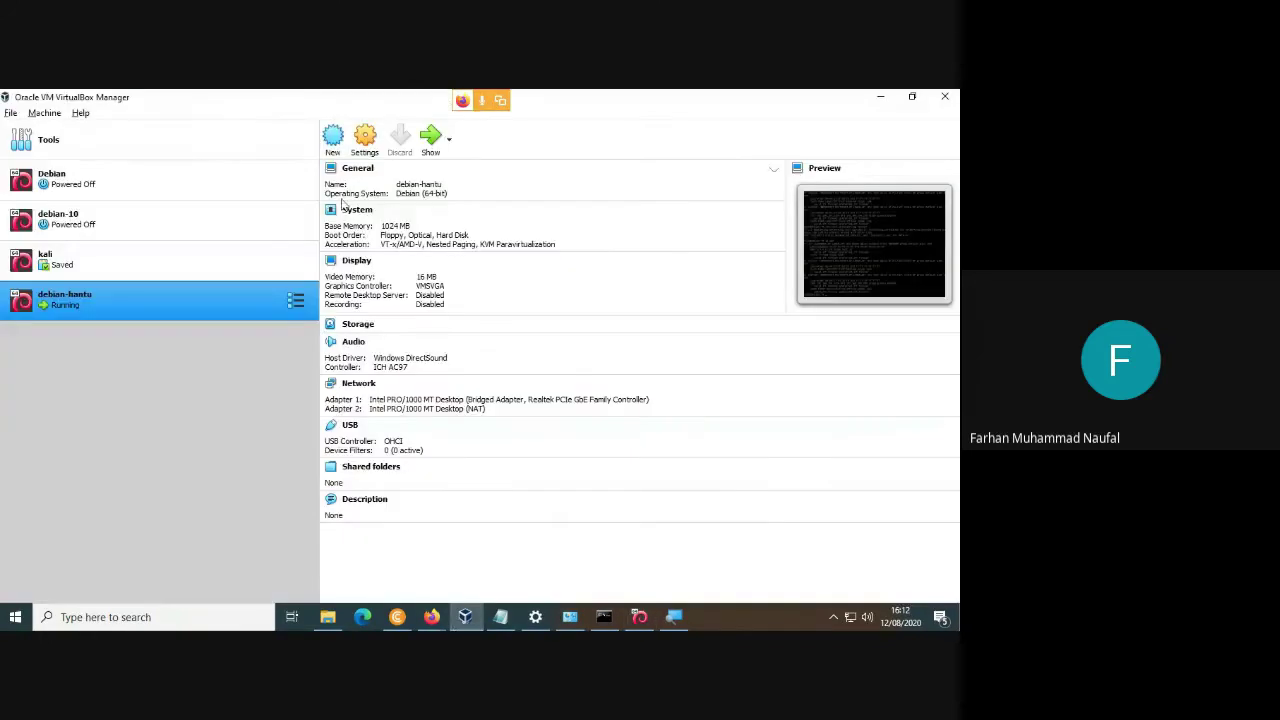
left_click(380, 196)
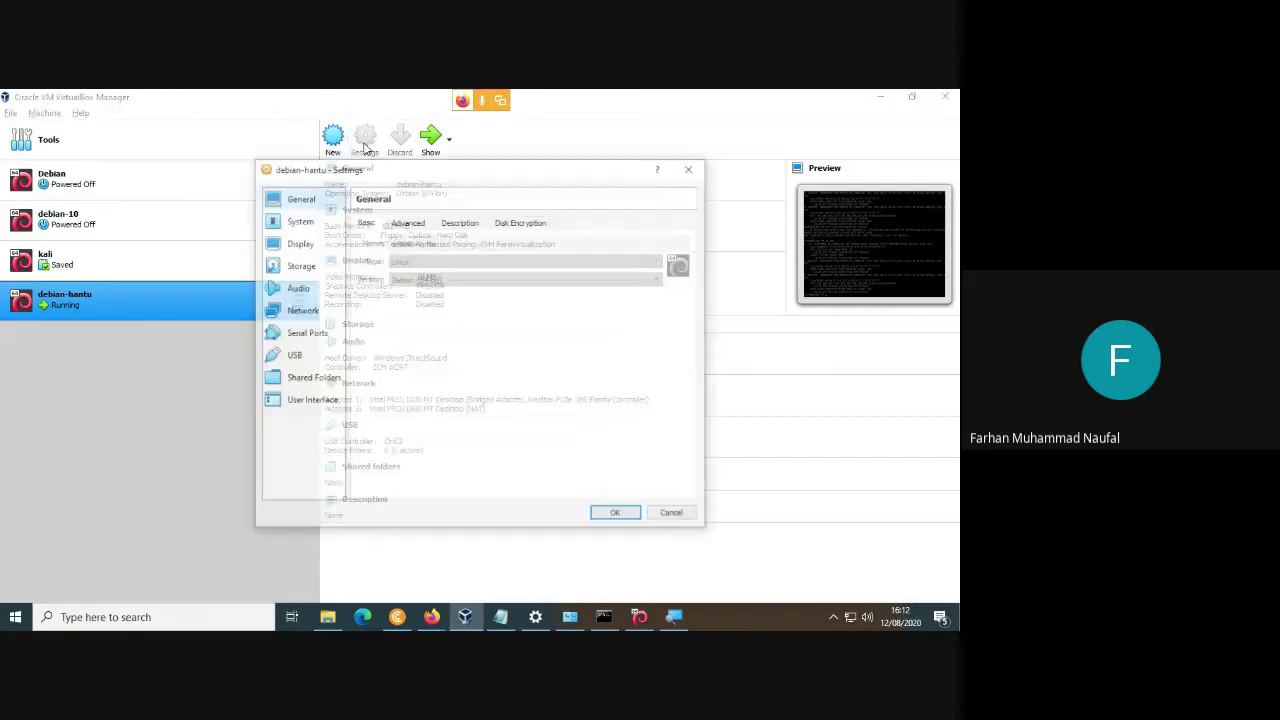
left_click(322, 311)
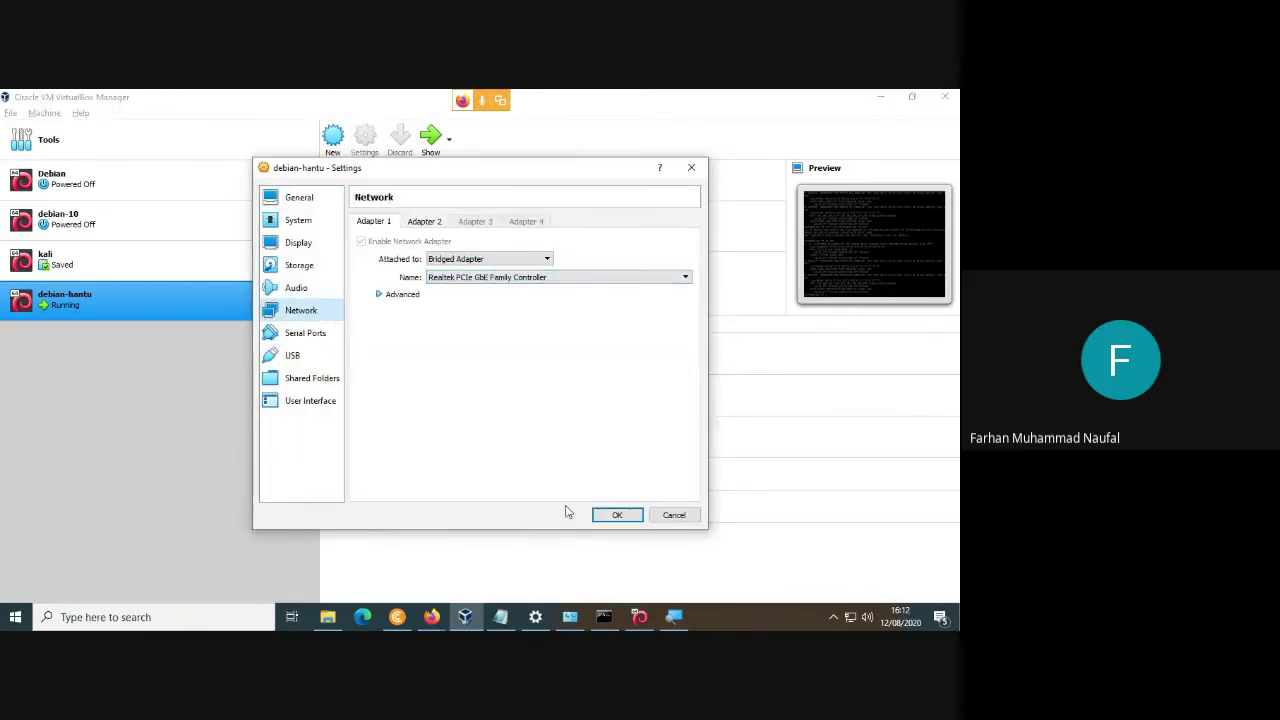
left_click(569, 617)
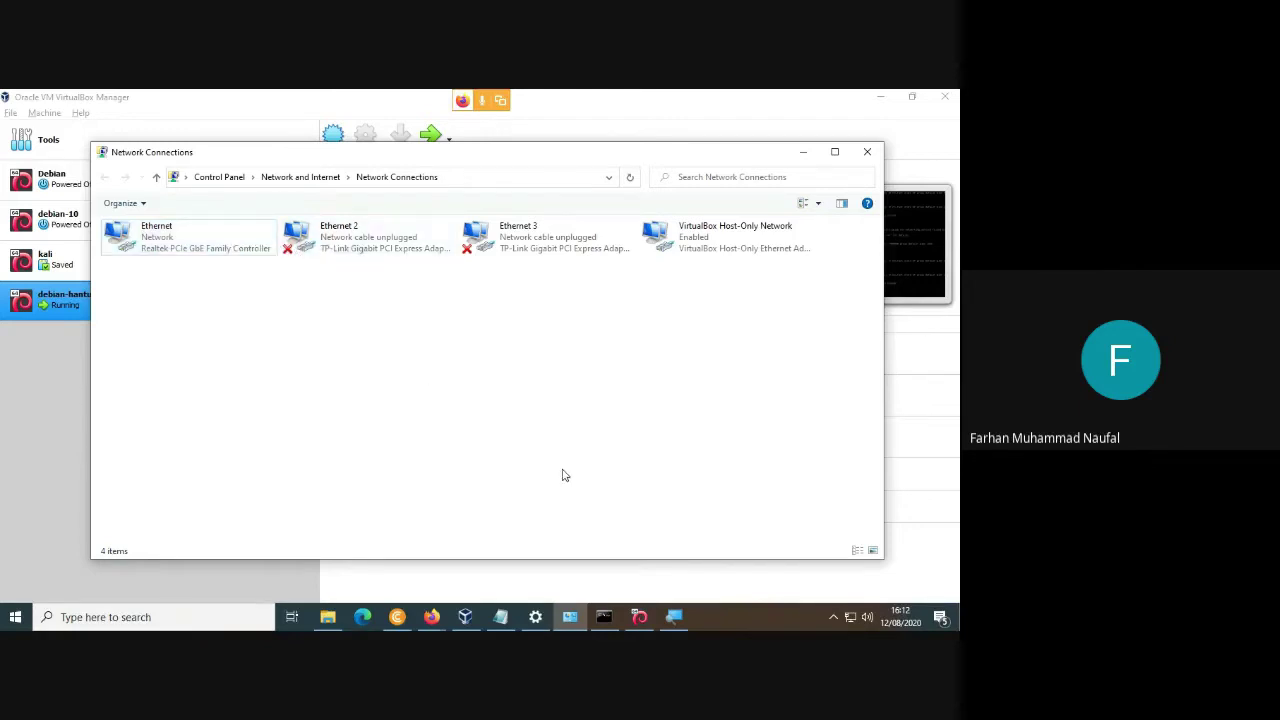
left_click(639, 617)
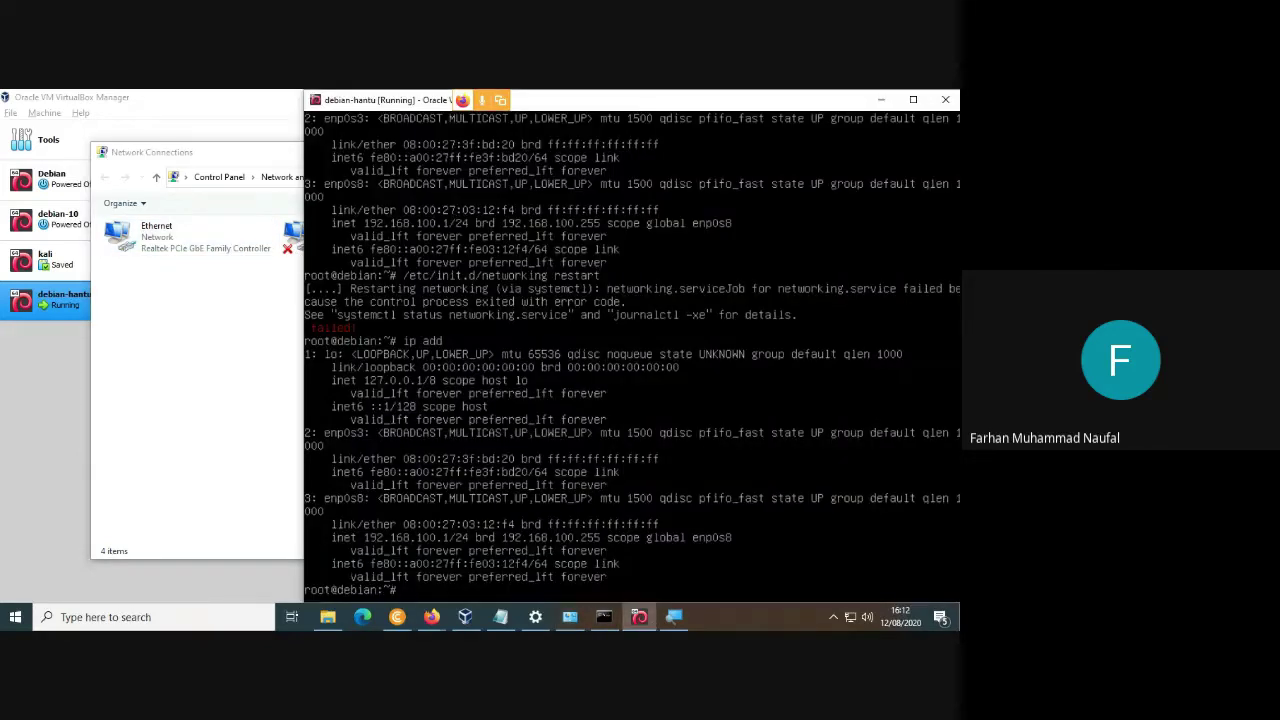
View /etc/network/interfaces in nano without changes, then rerun the networking restart.
key("Up")
key("Up")
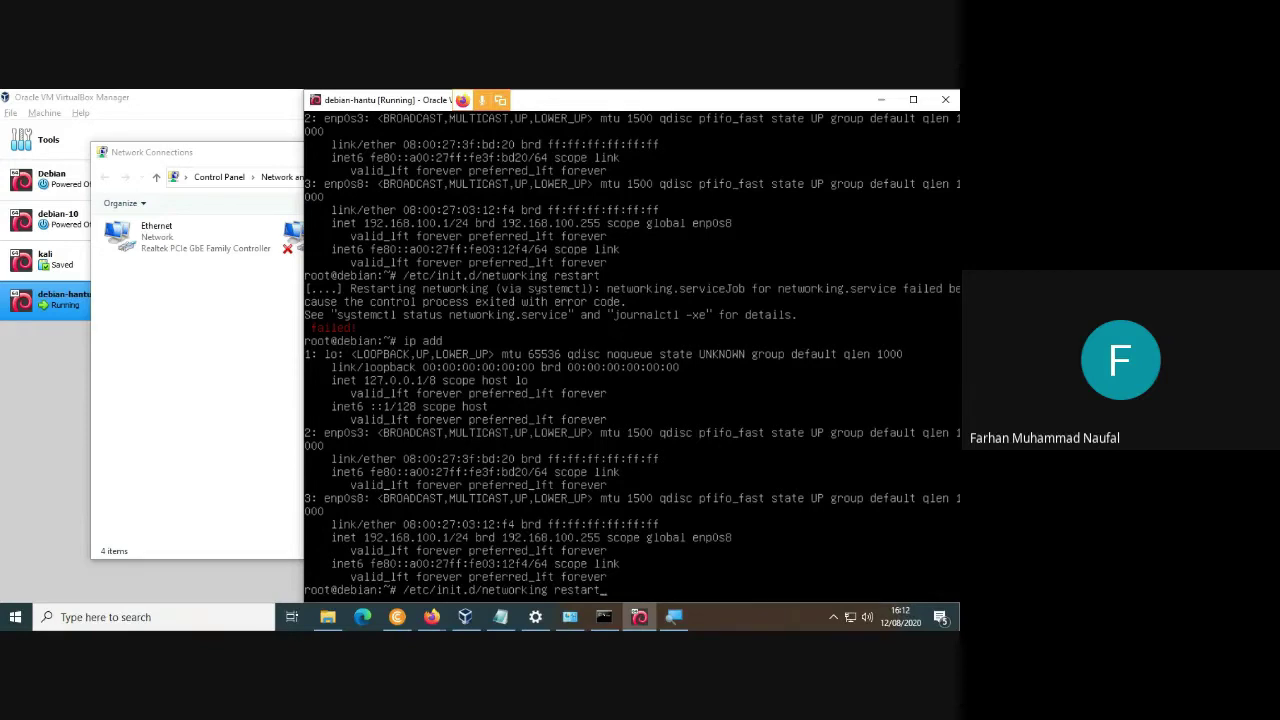
key("Down")
key("BackSpace")
key("BackSpace")
key("BackSpace")
key("BackSpace")
key("BackSpace")
key("BackSpace")
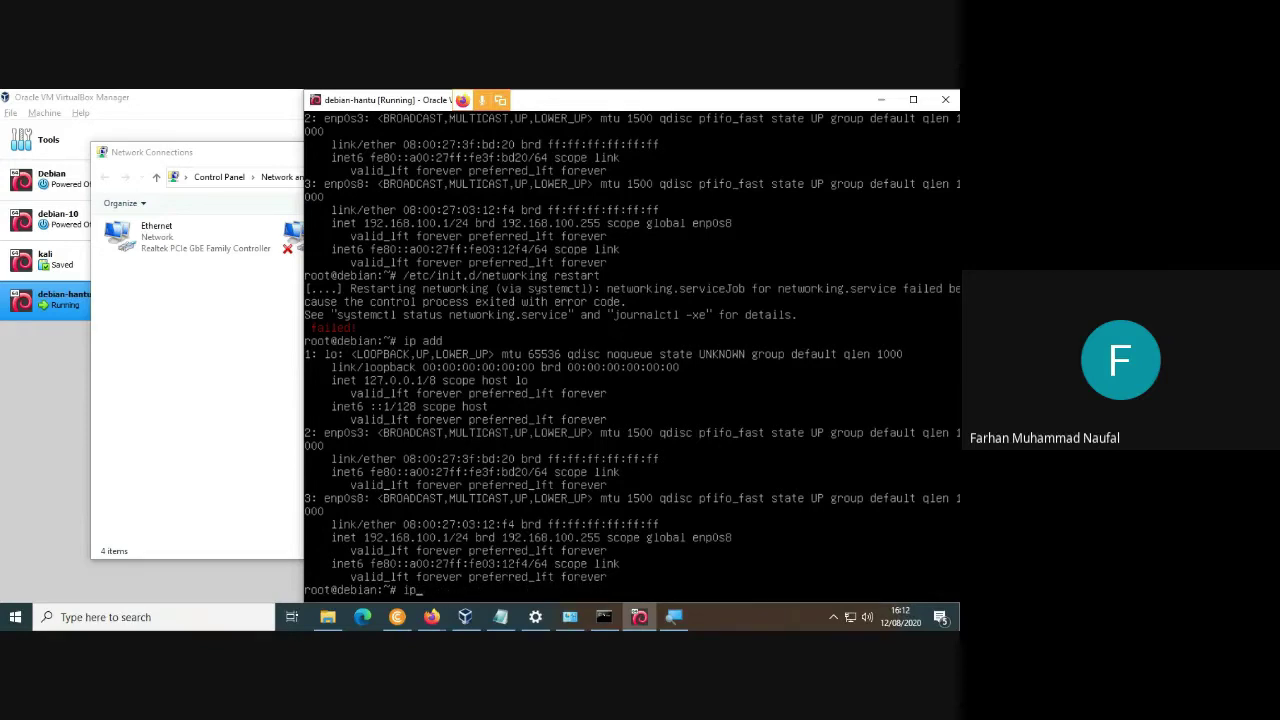
type("nano /etc/network/interfaces")
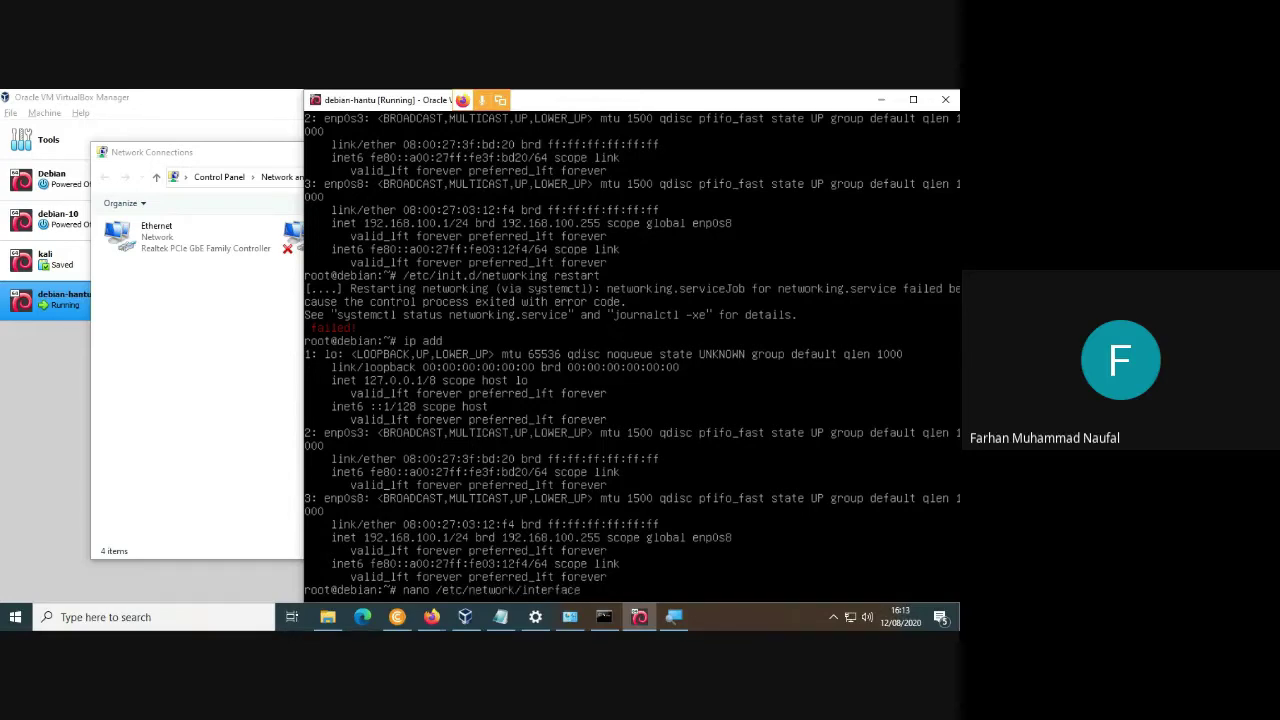
key("Return")
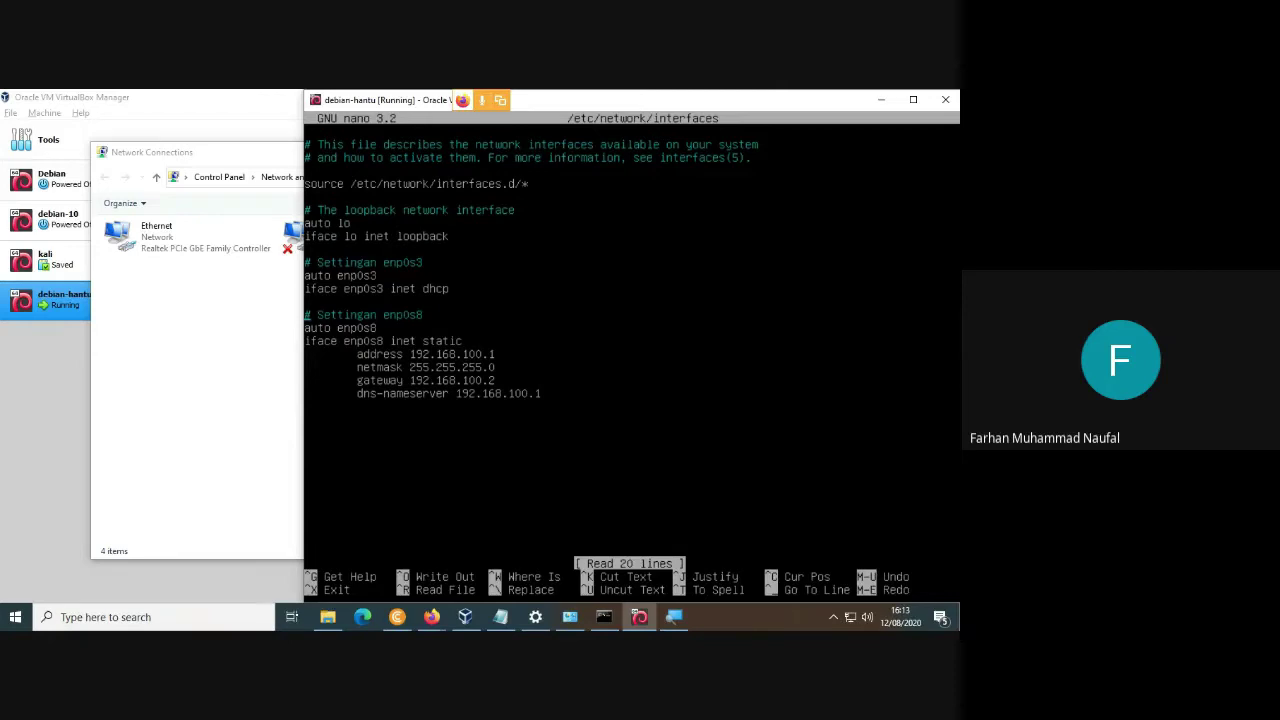
key("ctrl+x")
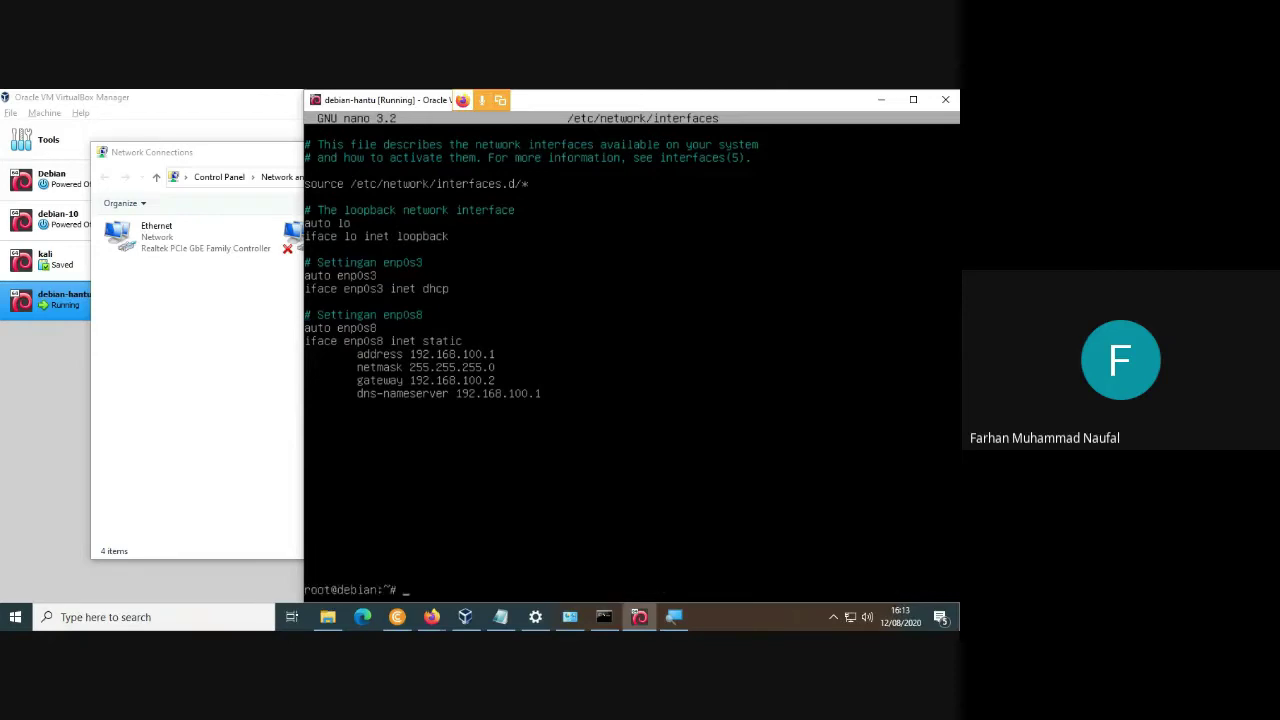
key("Up")
key("Up")
key("Up")
key("Return")
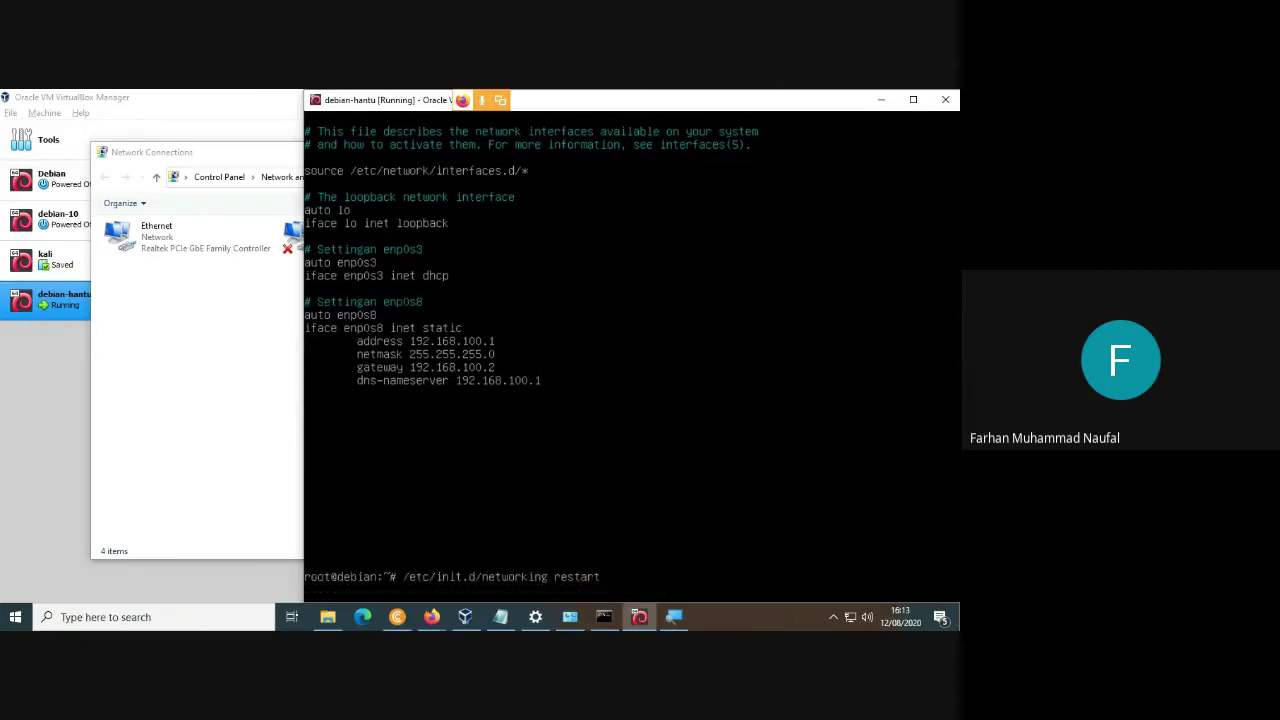
List interfaces with ip add, showing enp0s8 at 192.168.100.1/24 and enp0s3 without IPv4.
key("Up")
key("Up")
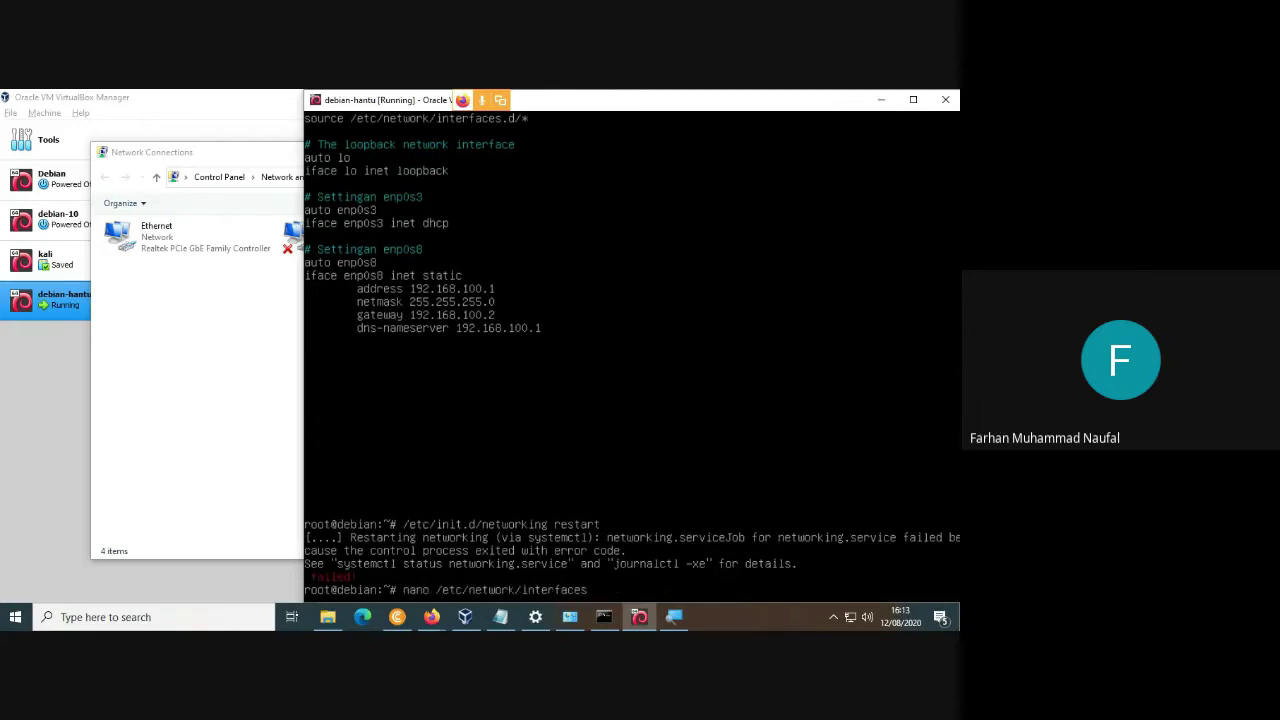
key("Up")
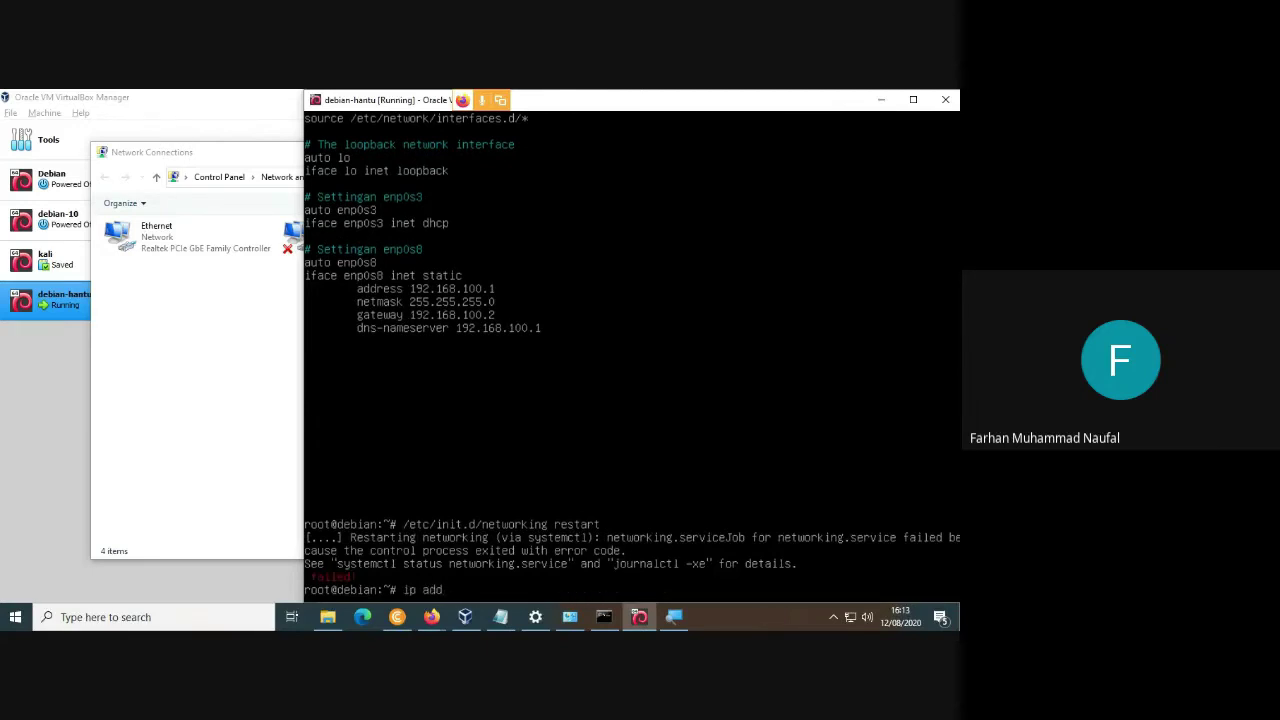
key("Down")
key("Up")
key("Down")
key("Down")
key("Up")
key("Up")
key("Return")
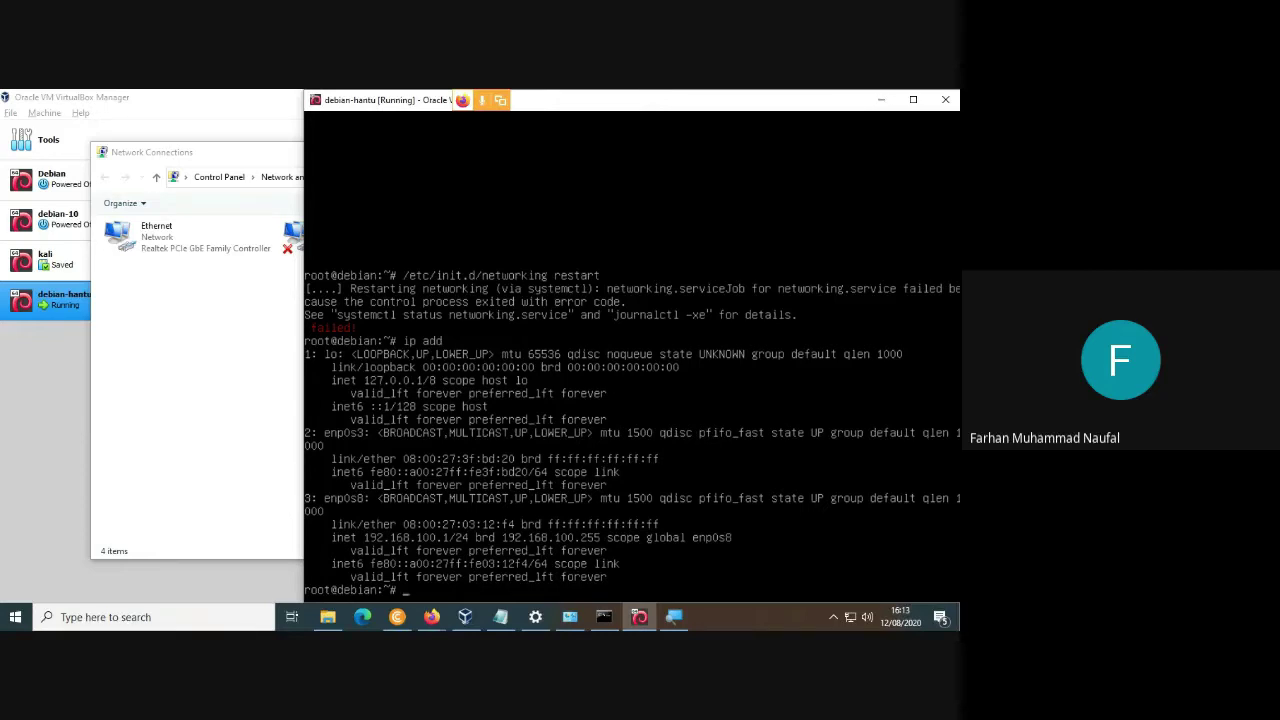
key("Up")
key("Up")
key("Up")
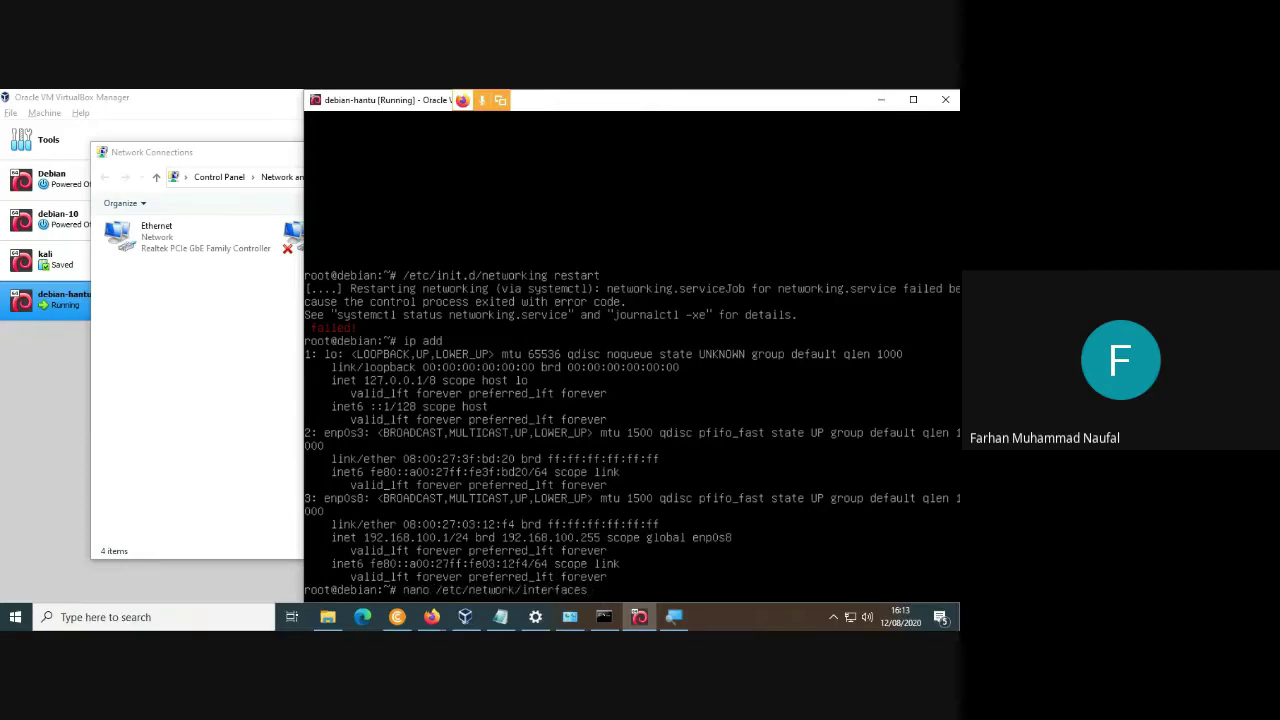
Comment out the enp0s8 address, netmask, gateway and dns-nameserver lines in /etc/network/interfaces and save.
key("Up")
key("Down")
key("Return")
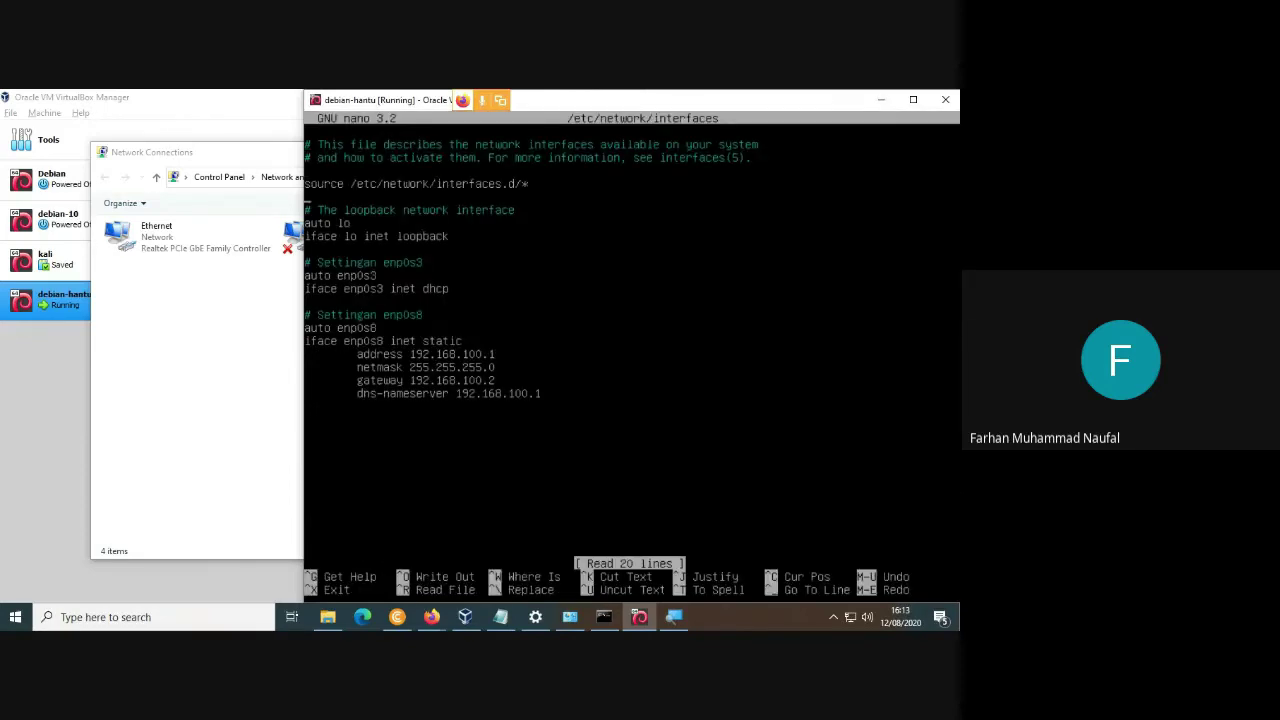
type("##")
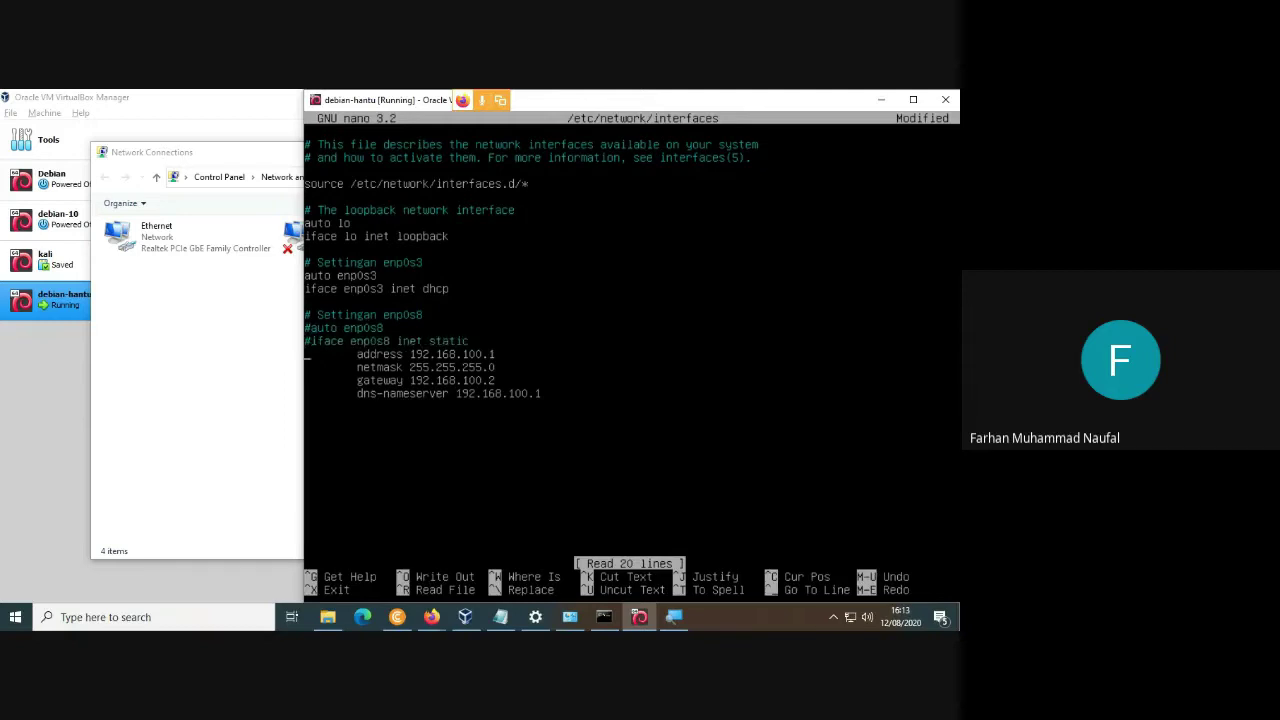
type("#")
key("Down")
key("Left")
type("#")
key("Down")
key("Left")
type("#")
key("Down")
key("Left")
type("#")
key("ctrl+x")
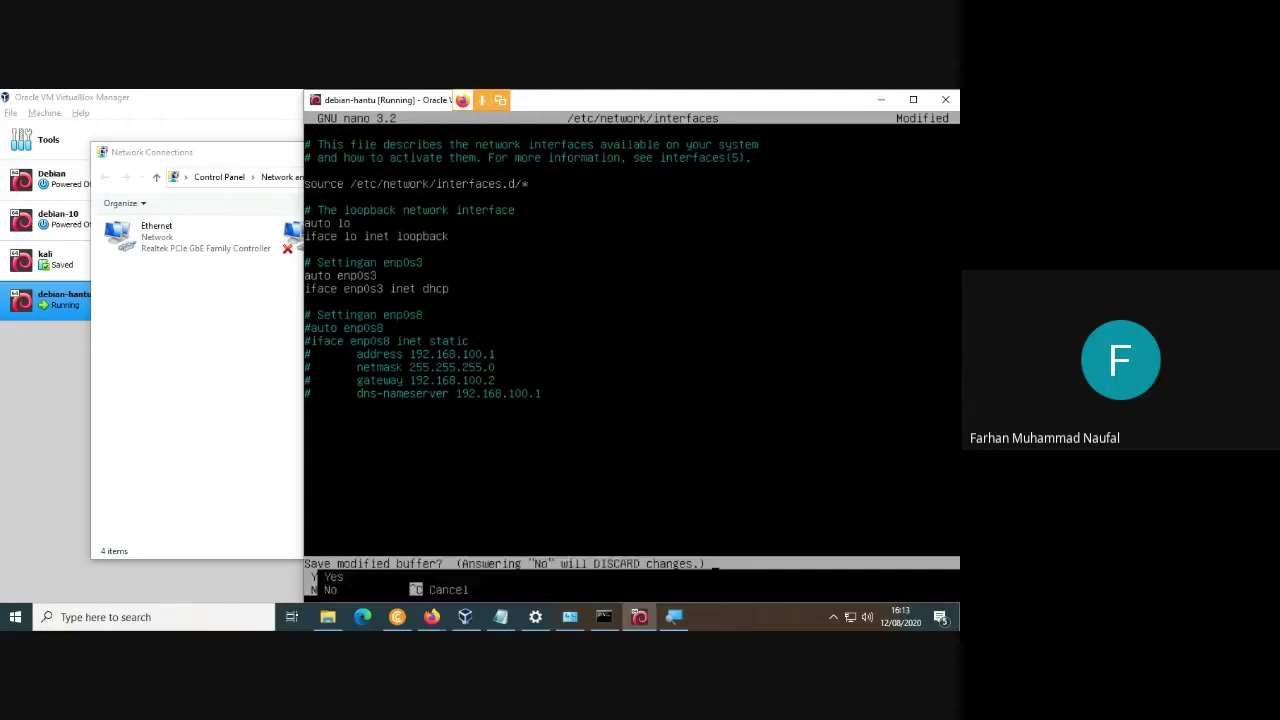
key("y")
key("Return")
Restart networking with the edited configuration and list interfaces with ip add.
key("Up")
key("Down")
type("ip add")
key("Up")
key("Up")
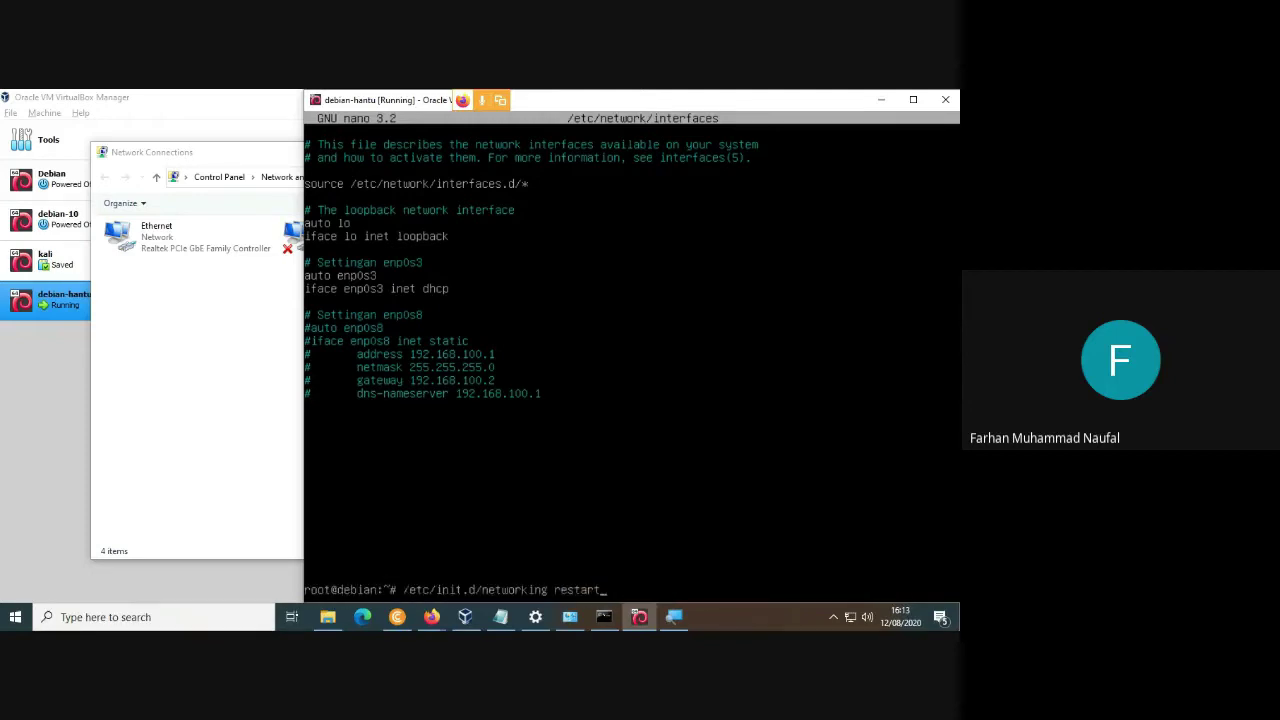
key("Return")
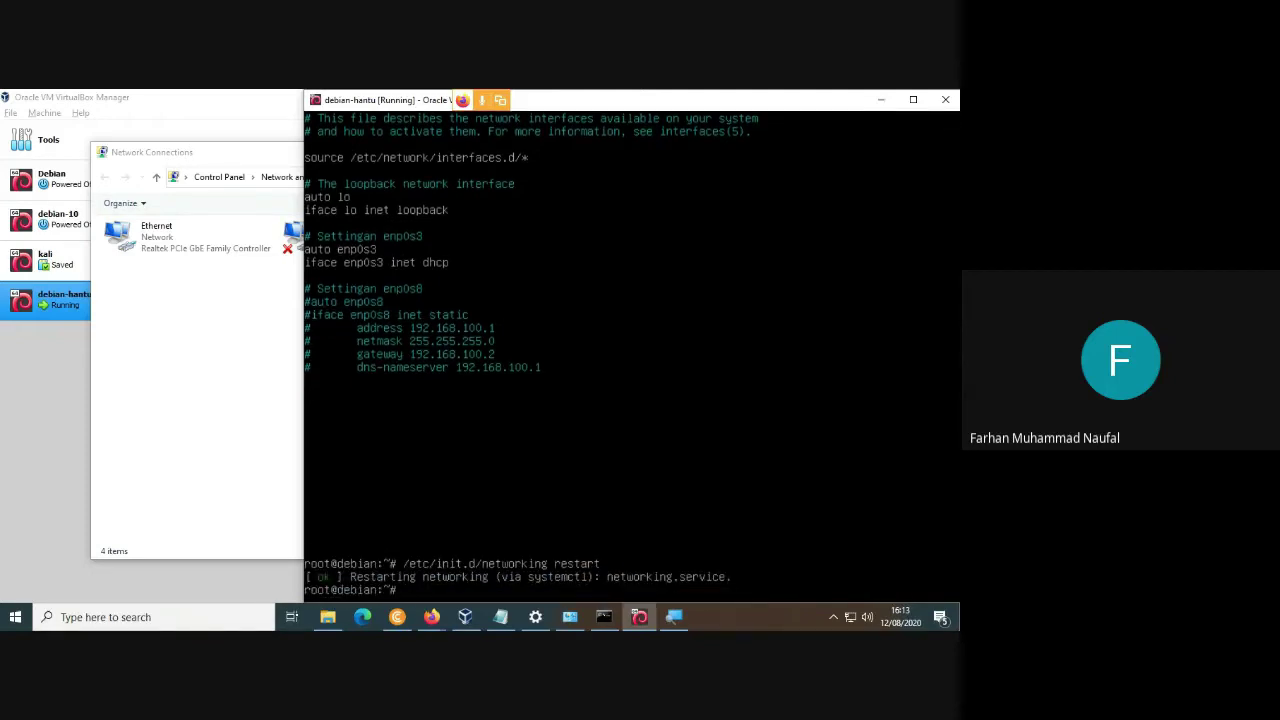
type("ip add")
key("Return")
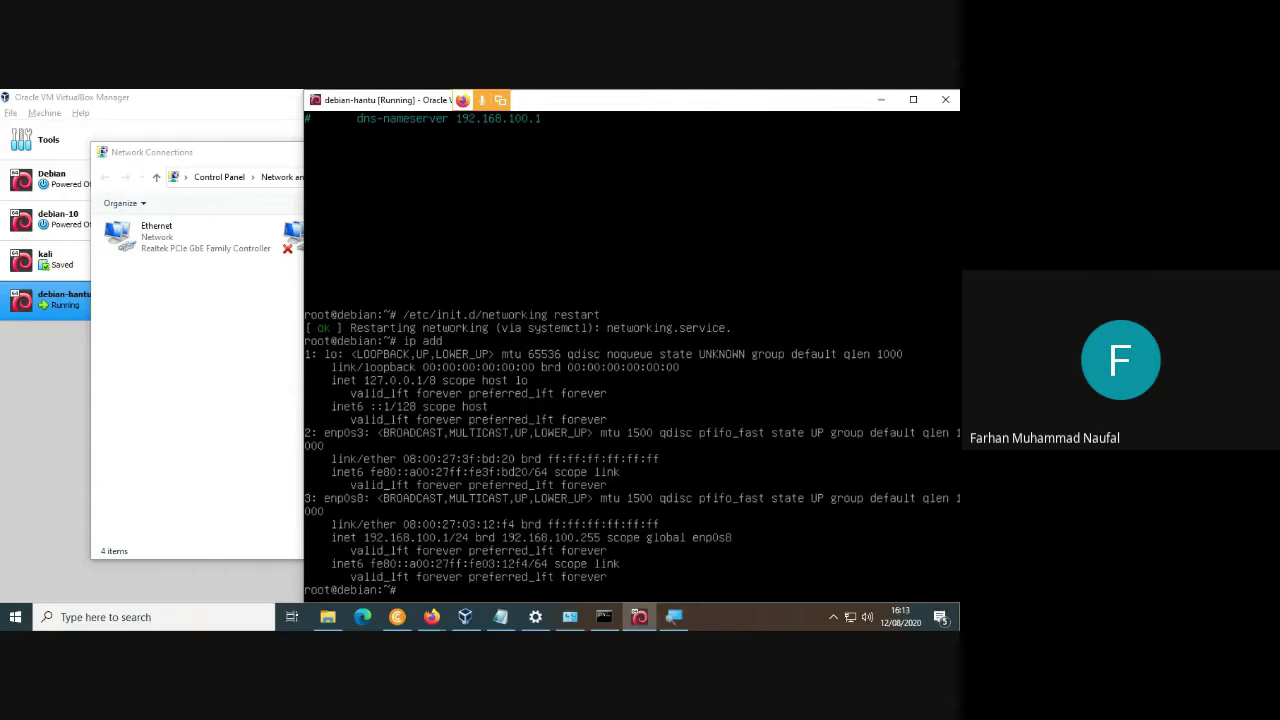
Ping google.com, which still fails name resolution.
key("Up")
key("Up")
key("Up")
key("Up")
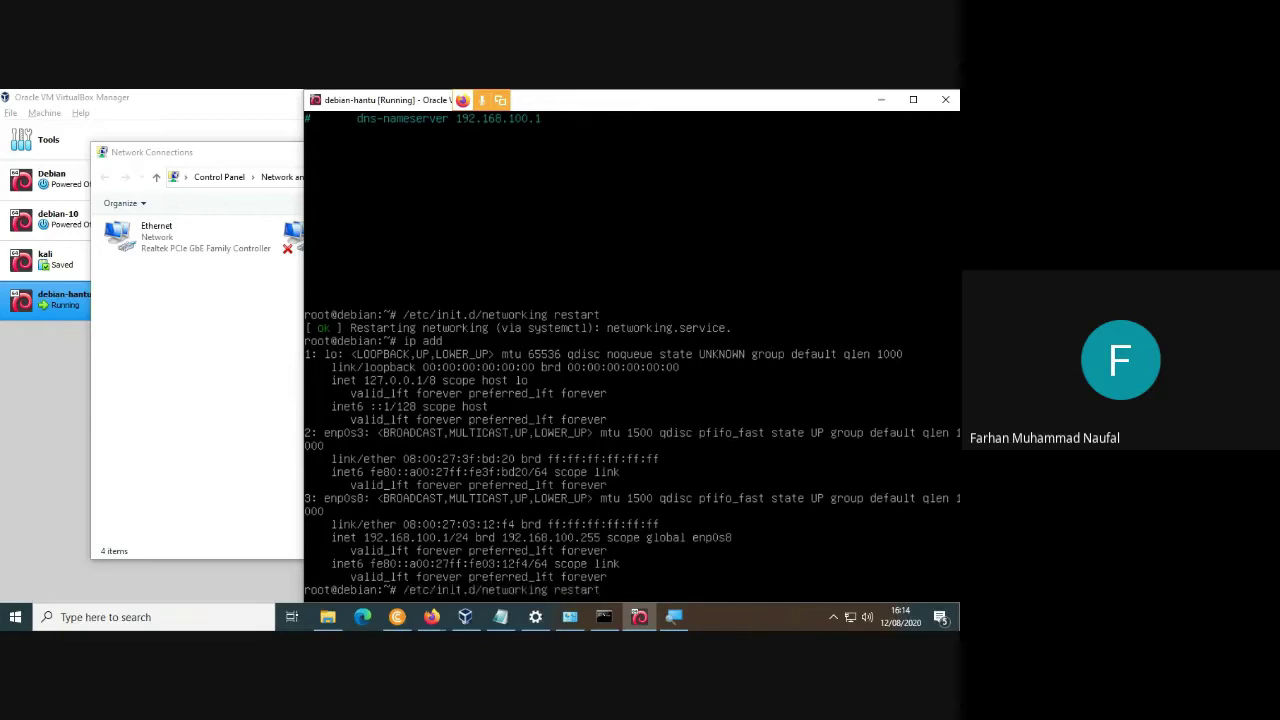
key("BackSpace")
key("BackSpace")
key("BackSpace")
key("BackSpace")
key("BackSpace")
key("BackSpace")
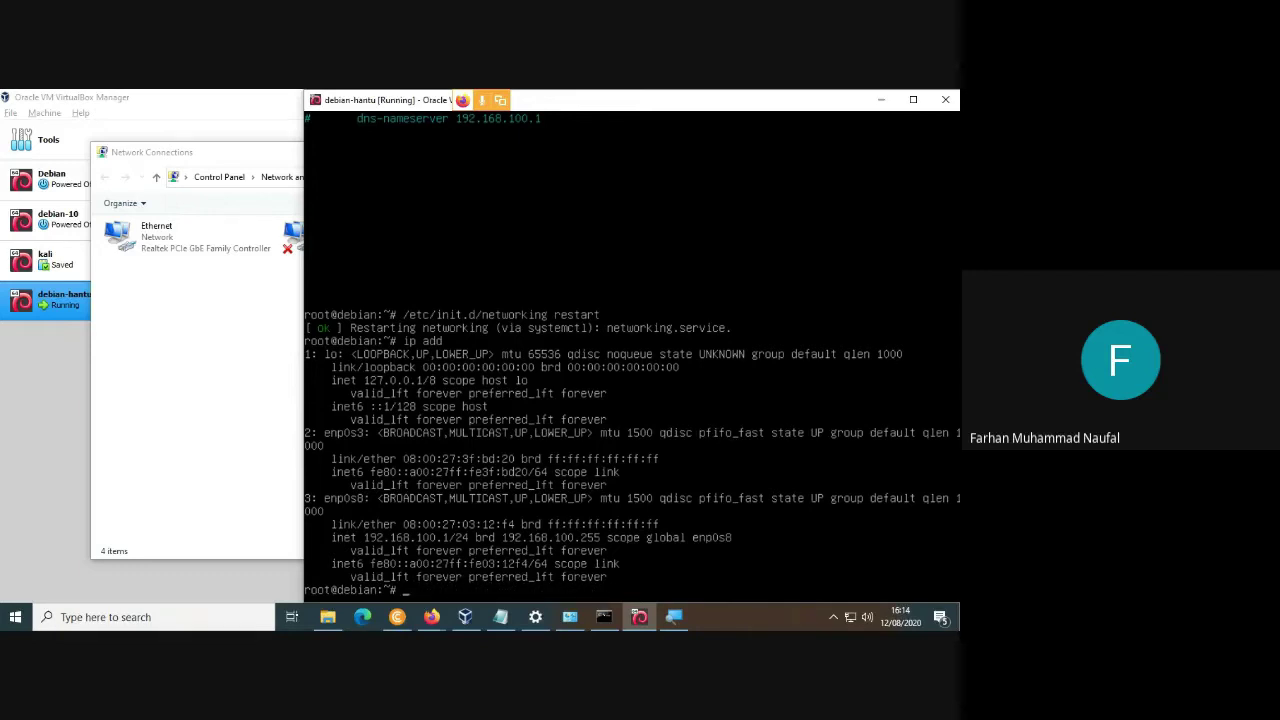
type("ping google.com")
key("Return")
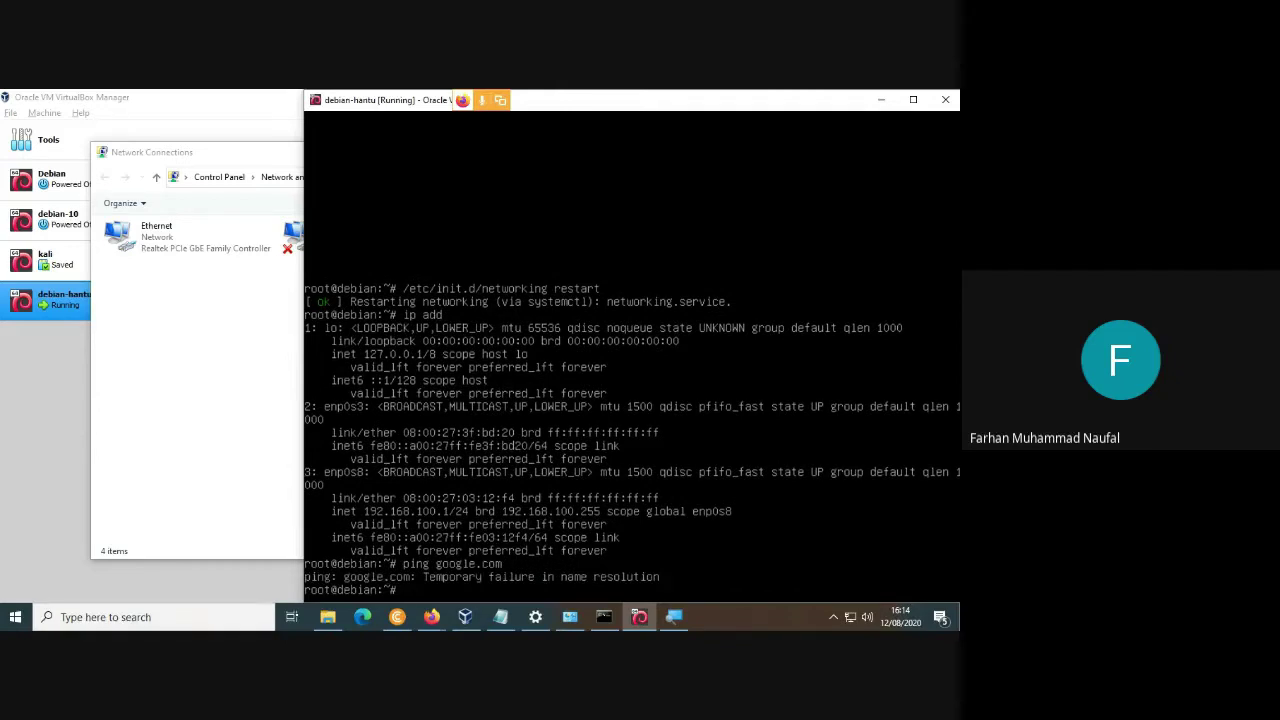
type("nan")
key("BackSpace")
key("BackSpace")
key("BackSpace")
Power off the debian-hantu VM and reload its changed settings in the Settings window.
left_click(945, 99)
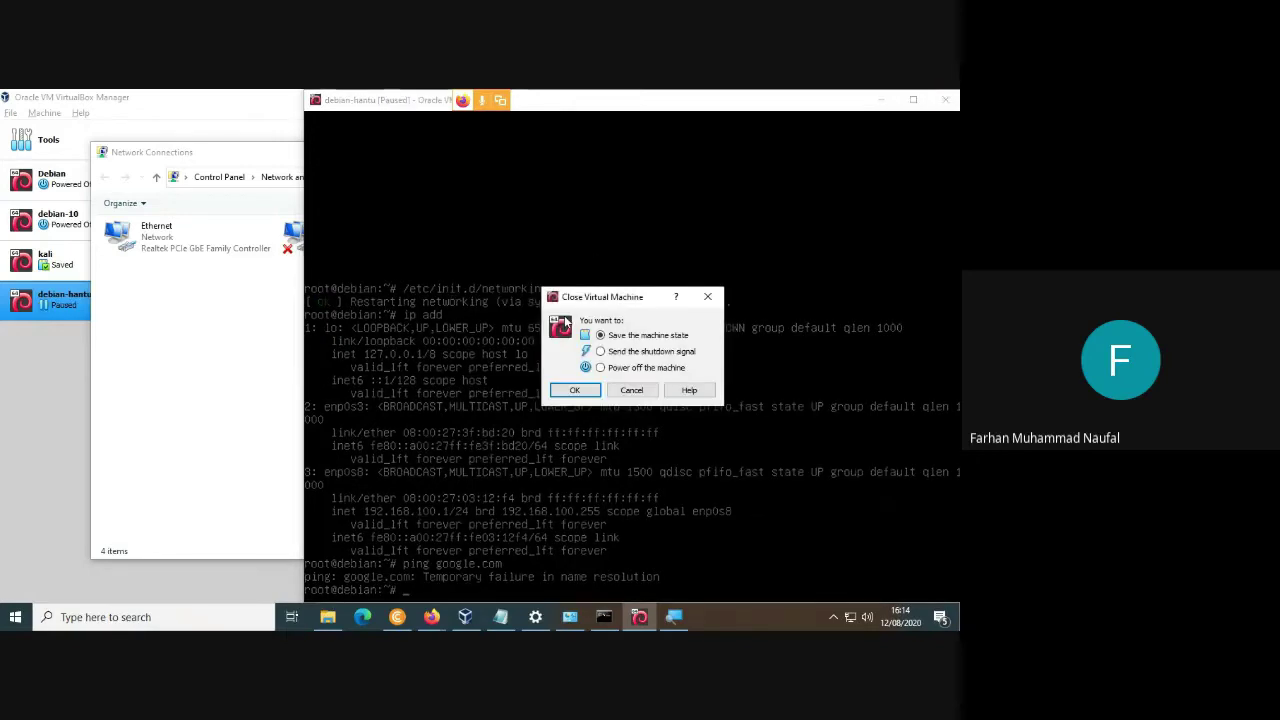
left_click(600, 367)
left_click(590, 389)
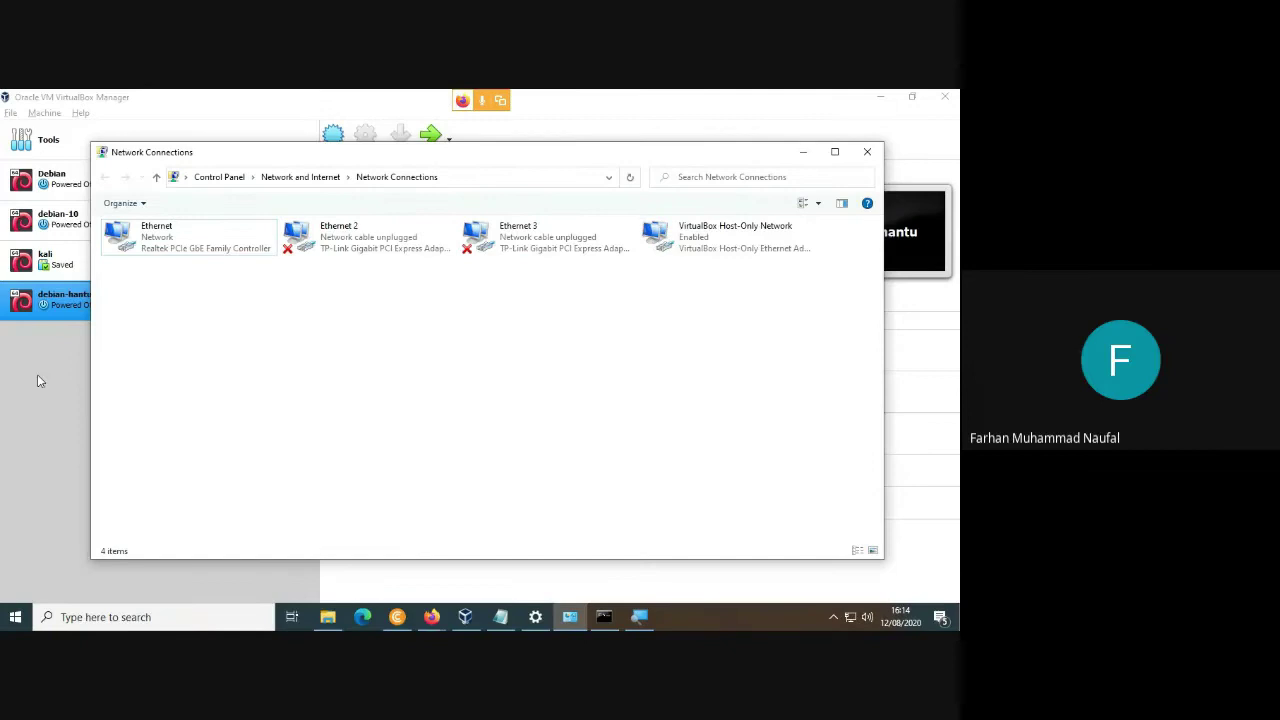
left_click(40, 378)
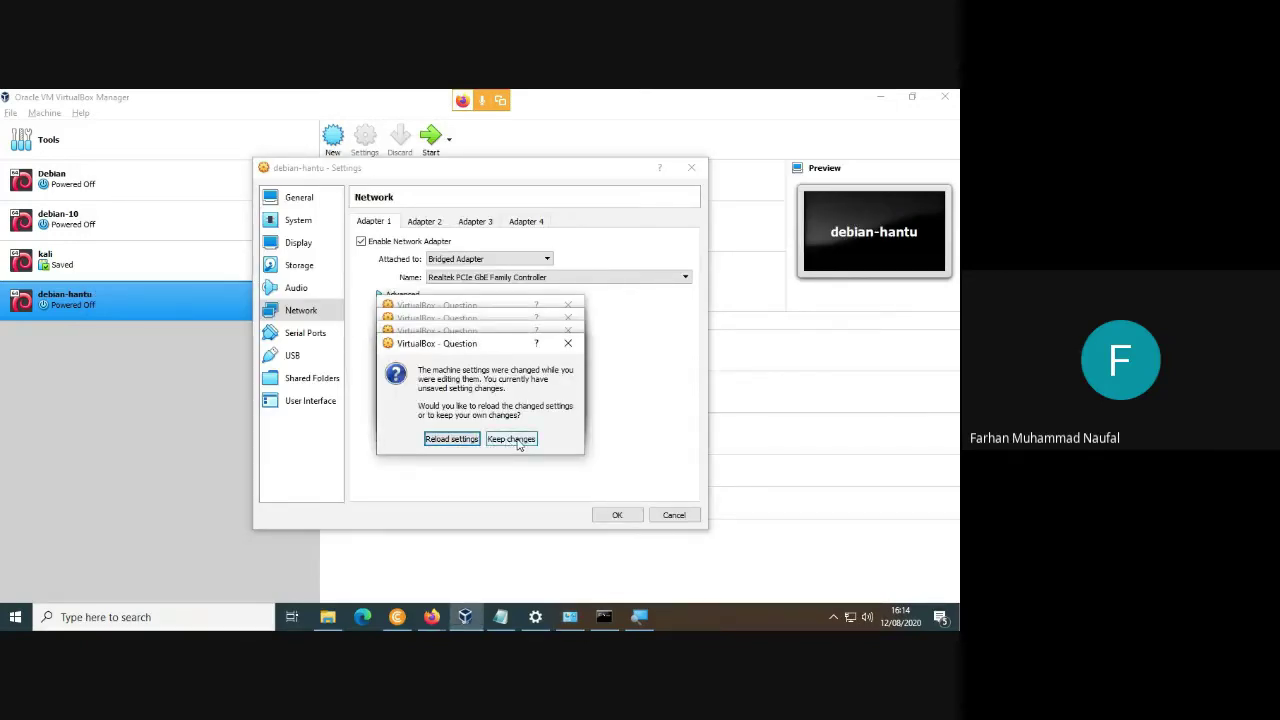
left_click(518, 445)
left_click(466, 428)
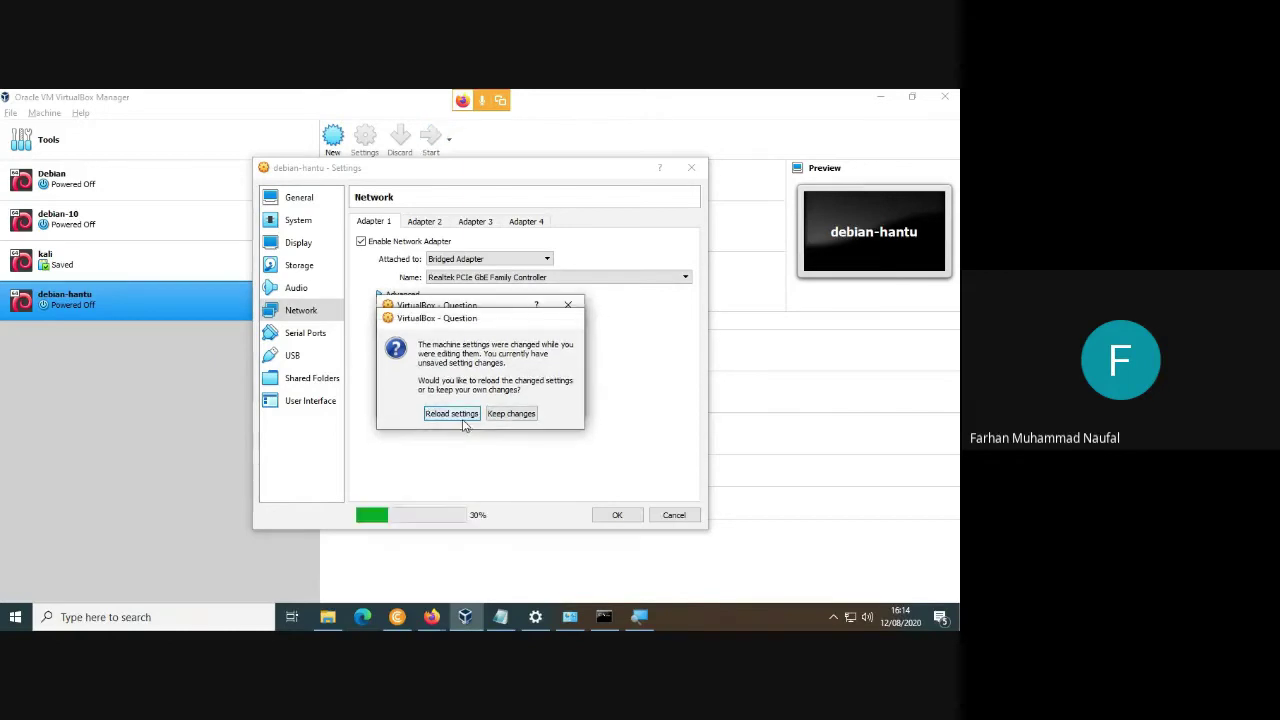
Reload and accept the machine settings, then start the debian-hantu VM.
left_click(463, 418)
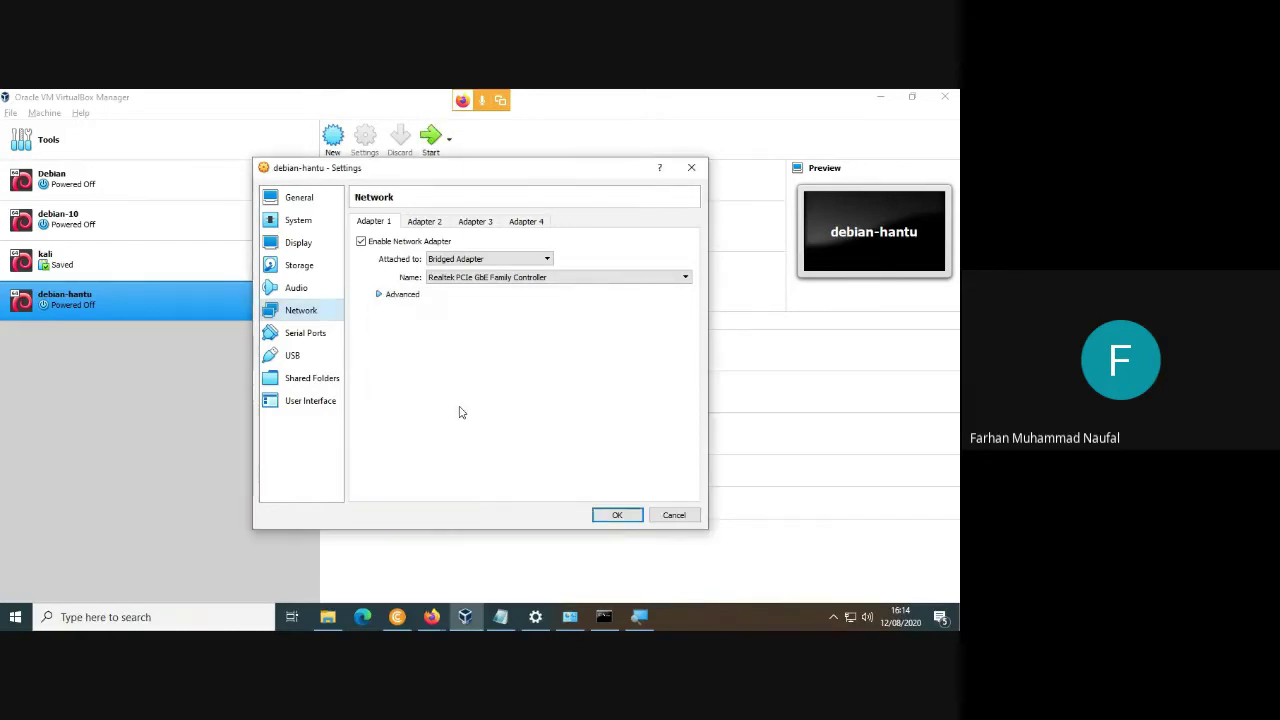
left_click(610, 514)
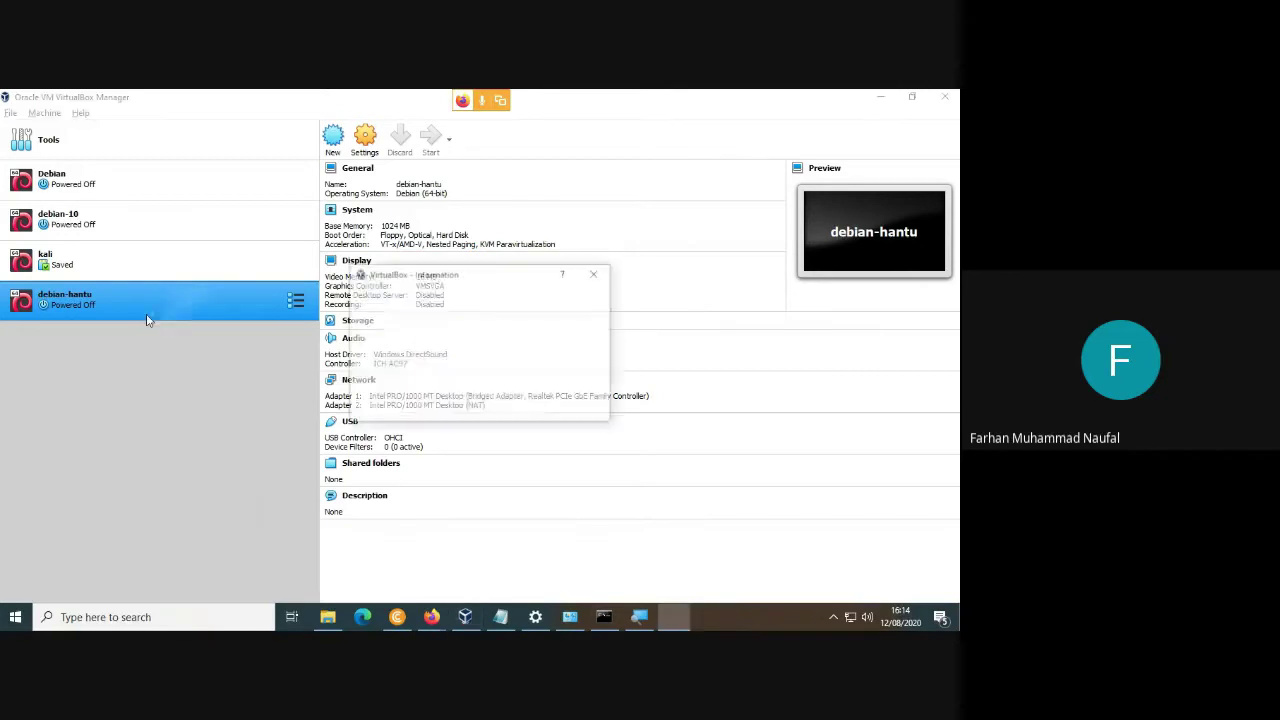
left_click(452, 407)
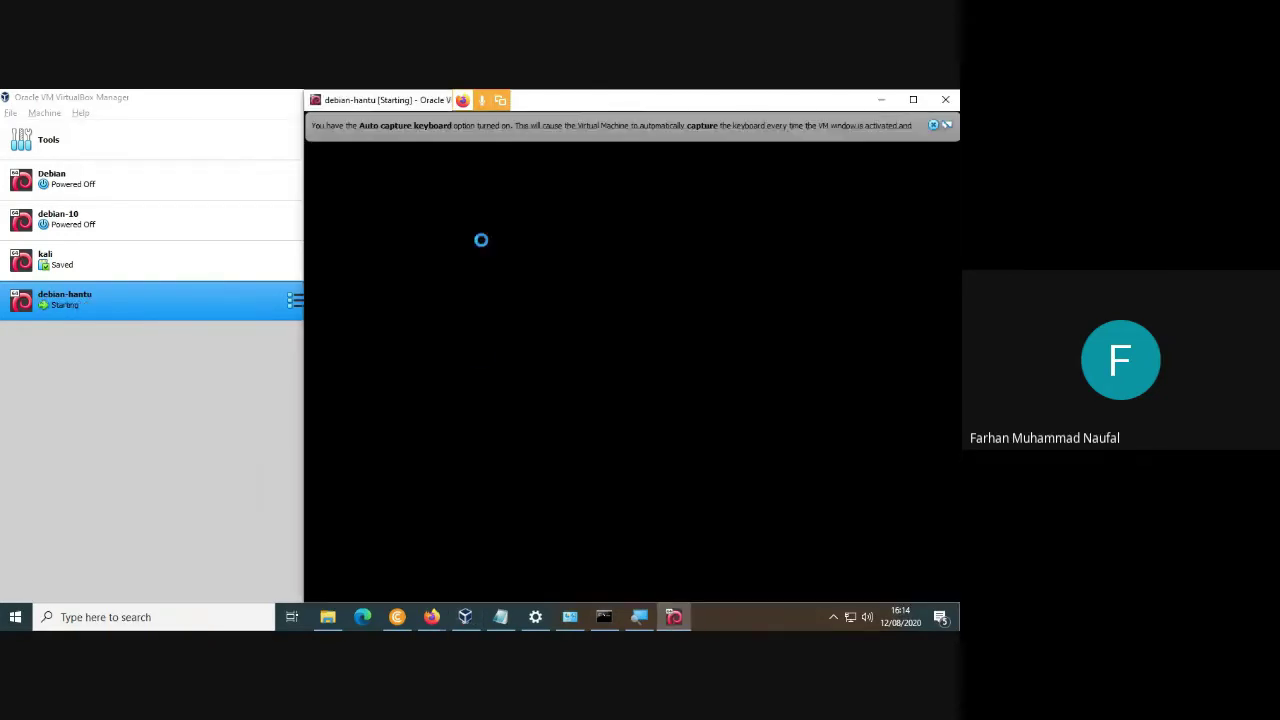
left_click(937, 127)
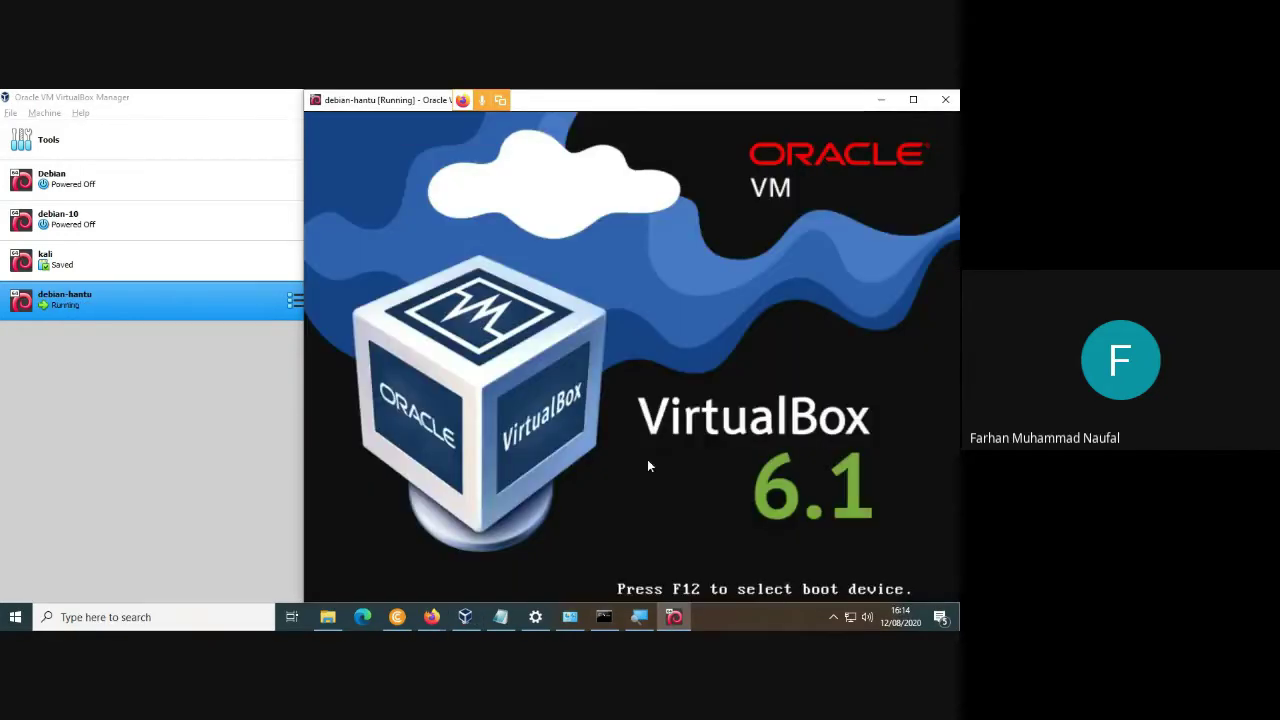
Ping google.com from the host's Windows command prompt, then dismiss the VM's mouse-integration notice.
left_click(501, 617)
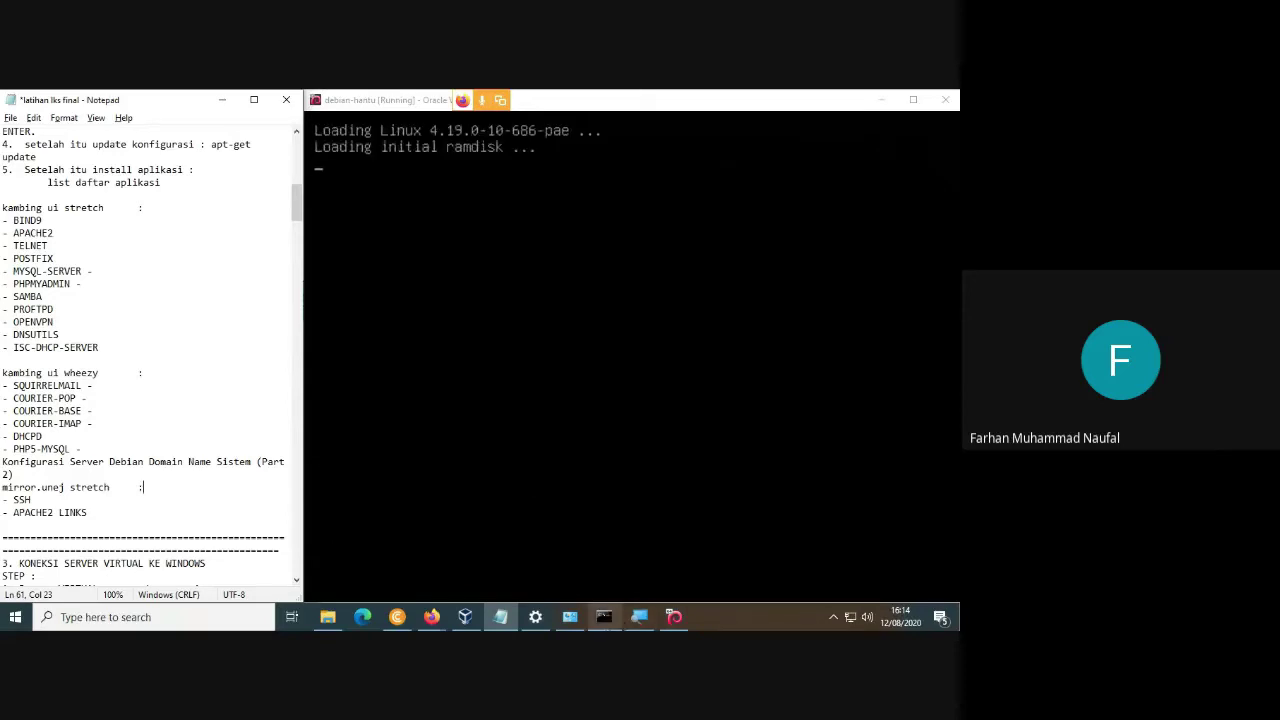
left_click(604, 617)
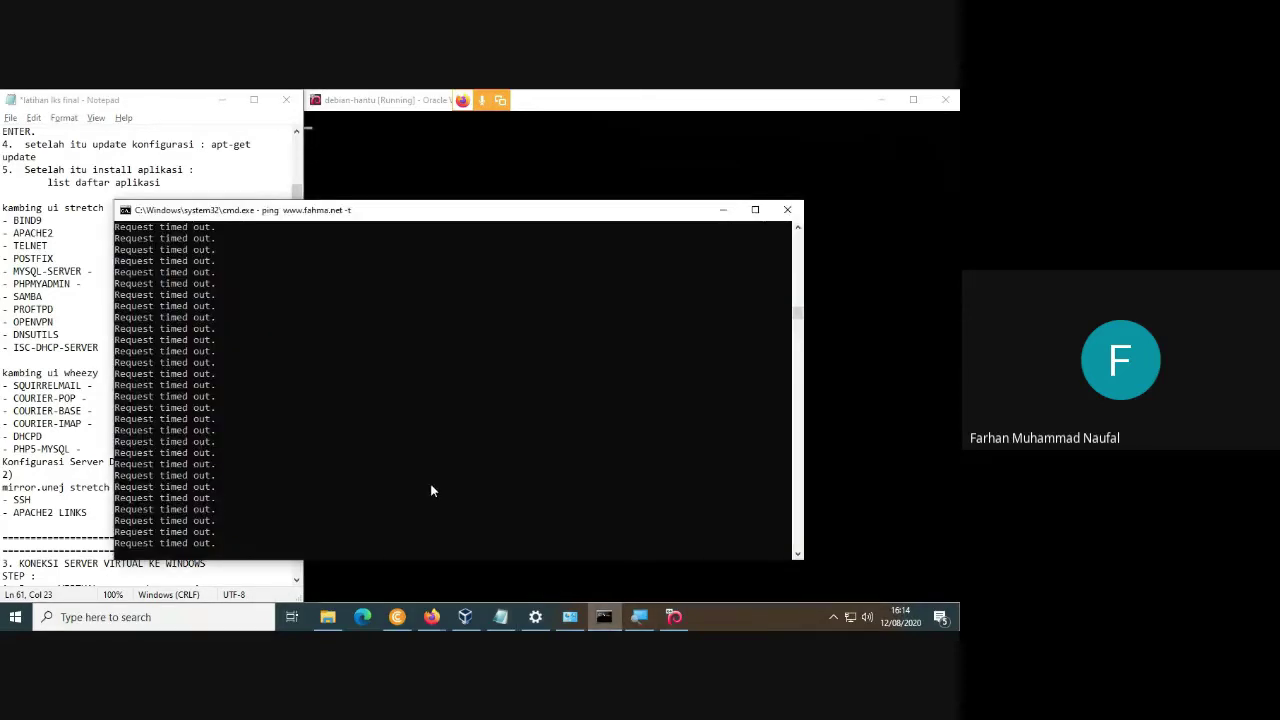
key("ctrl+c")
key("Up")
key("BackSpace")
key("BackSpace")
key("BackSpace")
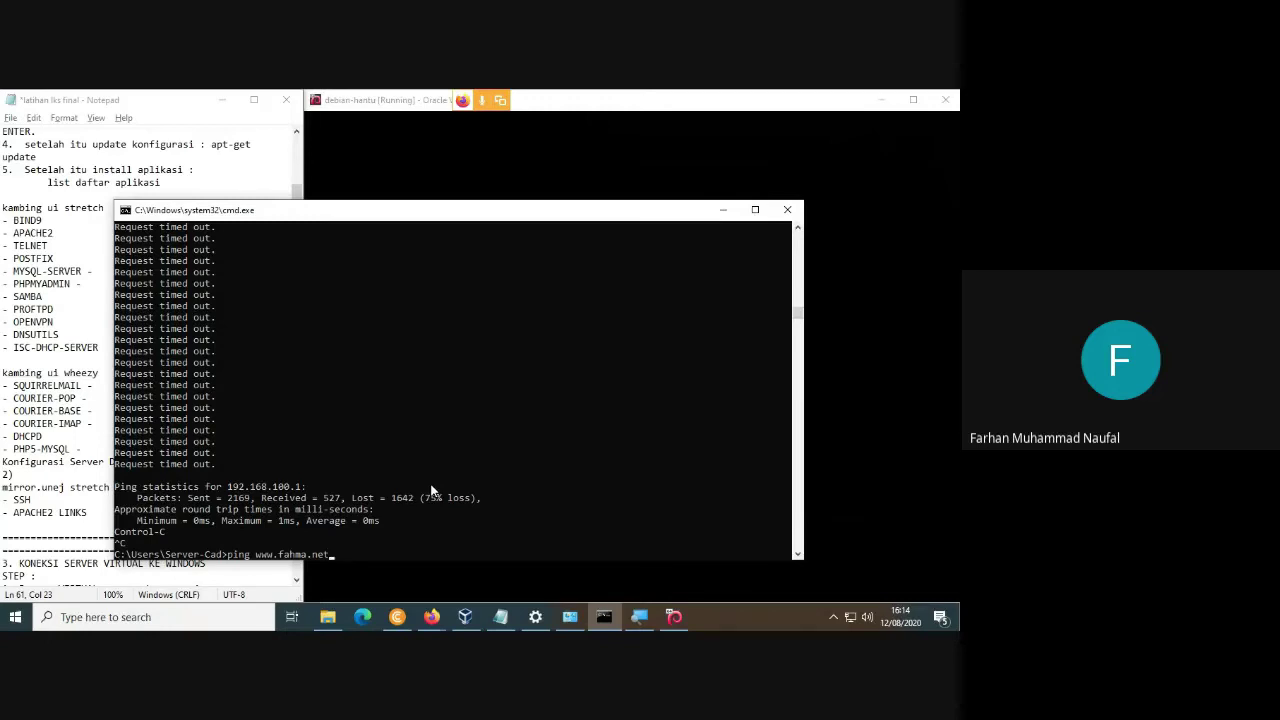
key("BackSpace")
key("BackSpace")
key("BackSpace")
key("BackSpace")
key("BackSpace")
key("BackSpace")
key("BackSpace")
key("BackSpace")
key("BackSpace")
key("BackSpace")
key("BackSpace")
key("BackSpace")
key("BackSpace")
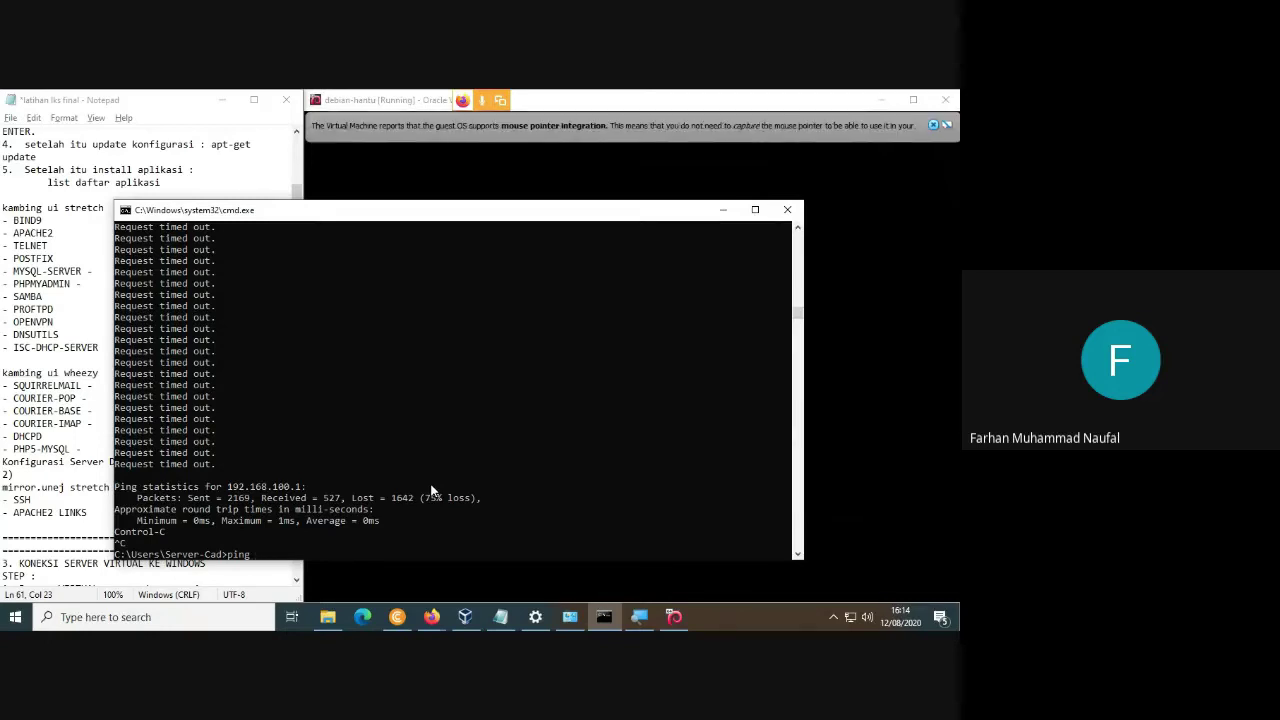
type("google.com")
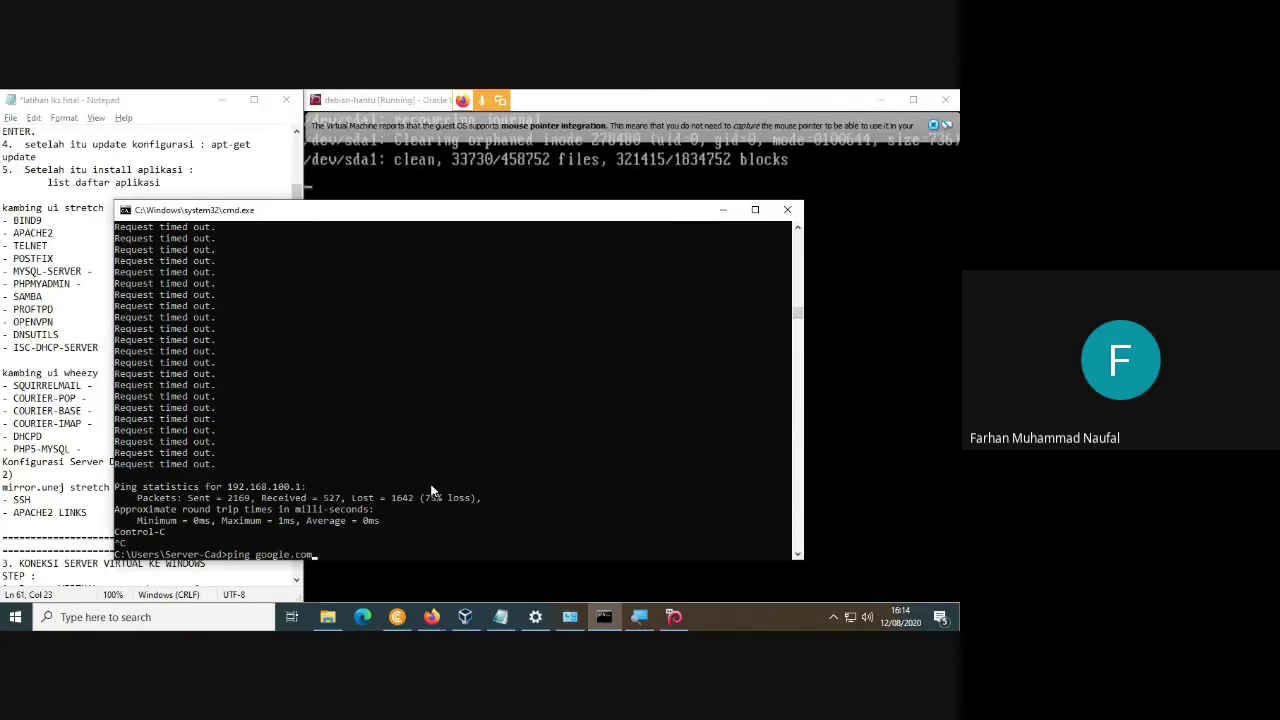
key("Return")
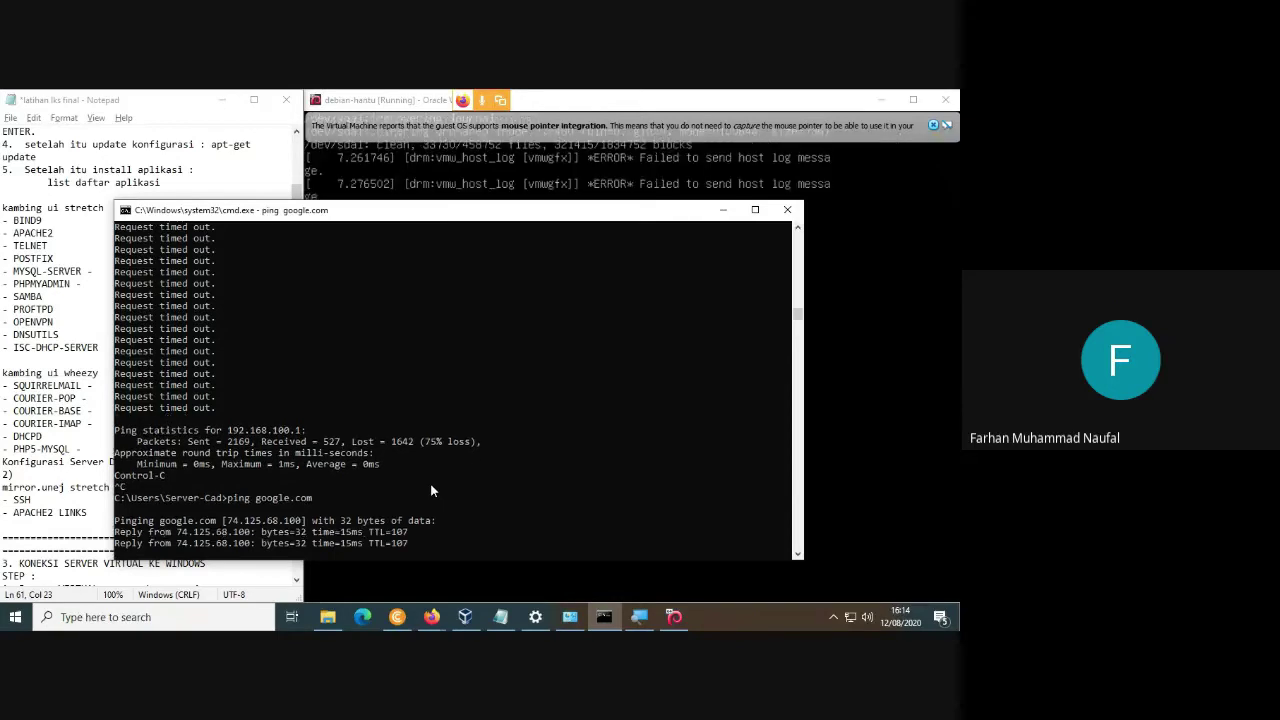
left_click(856, 384)
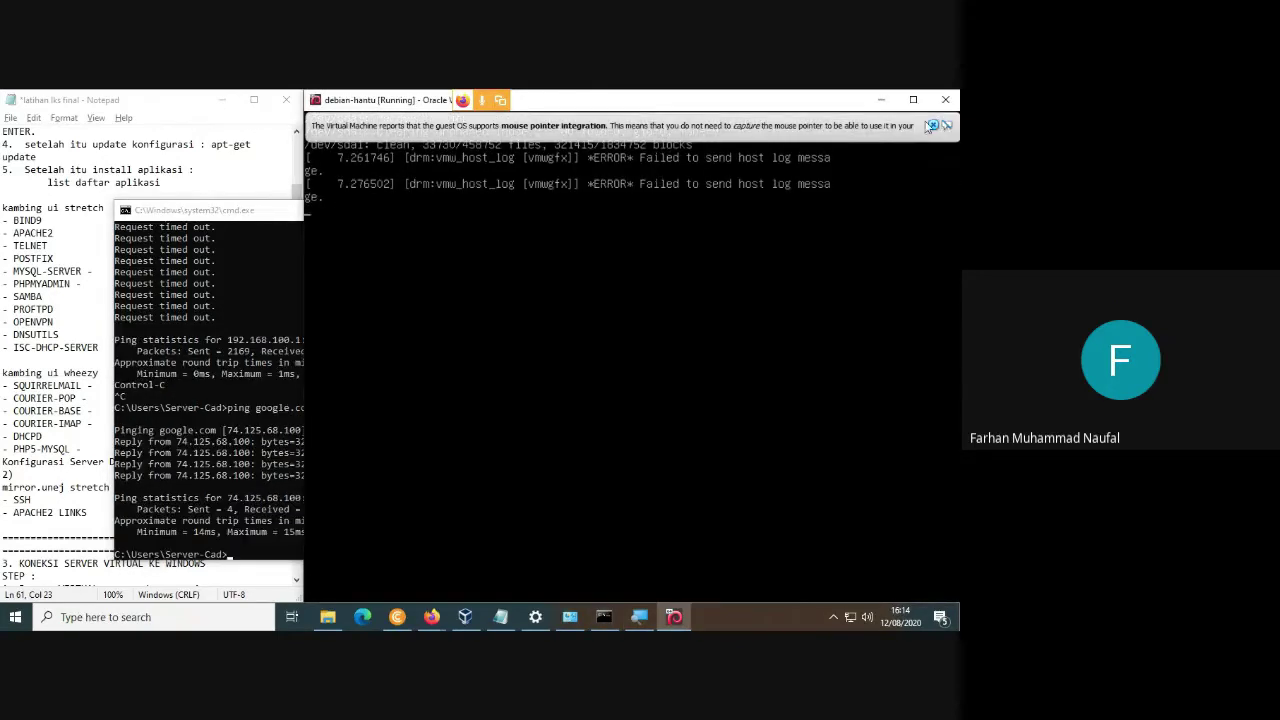
left_click(932, 126)
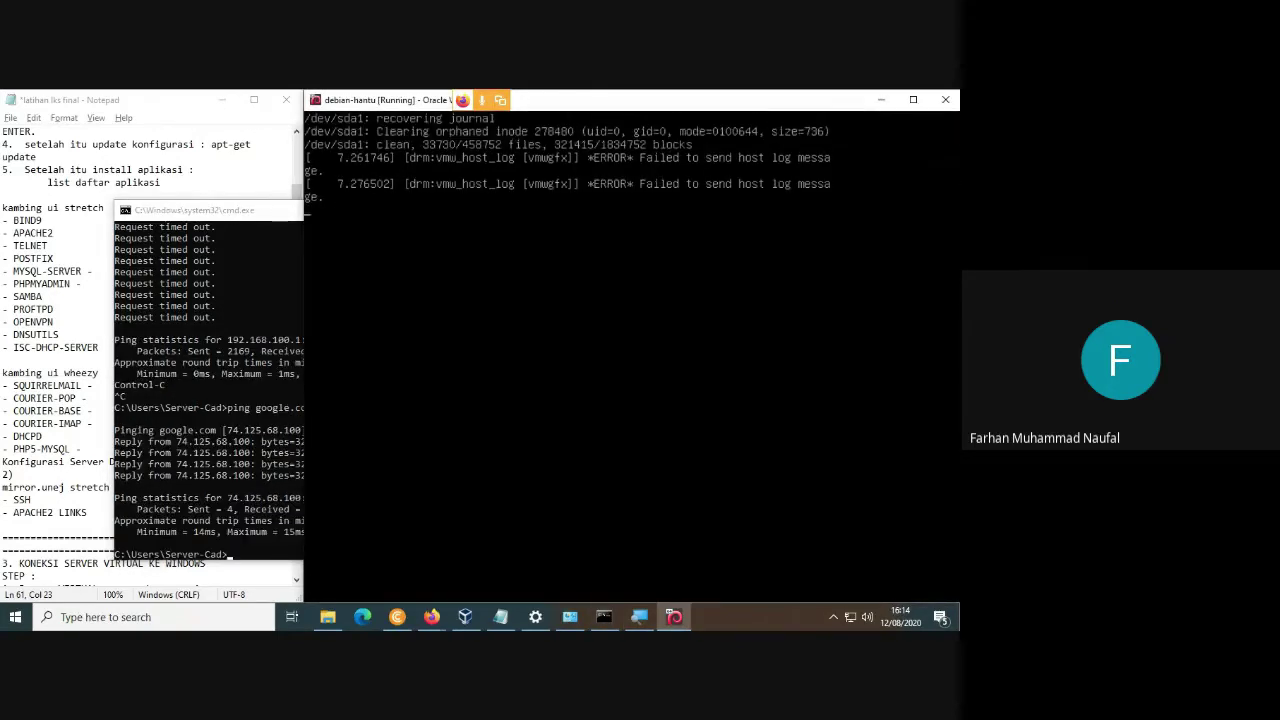
Log in as root, restart networking and run ip add, showing enp0s3 at 192.168.3.17/24.
type("root")
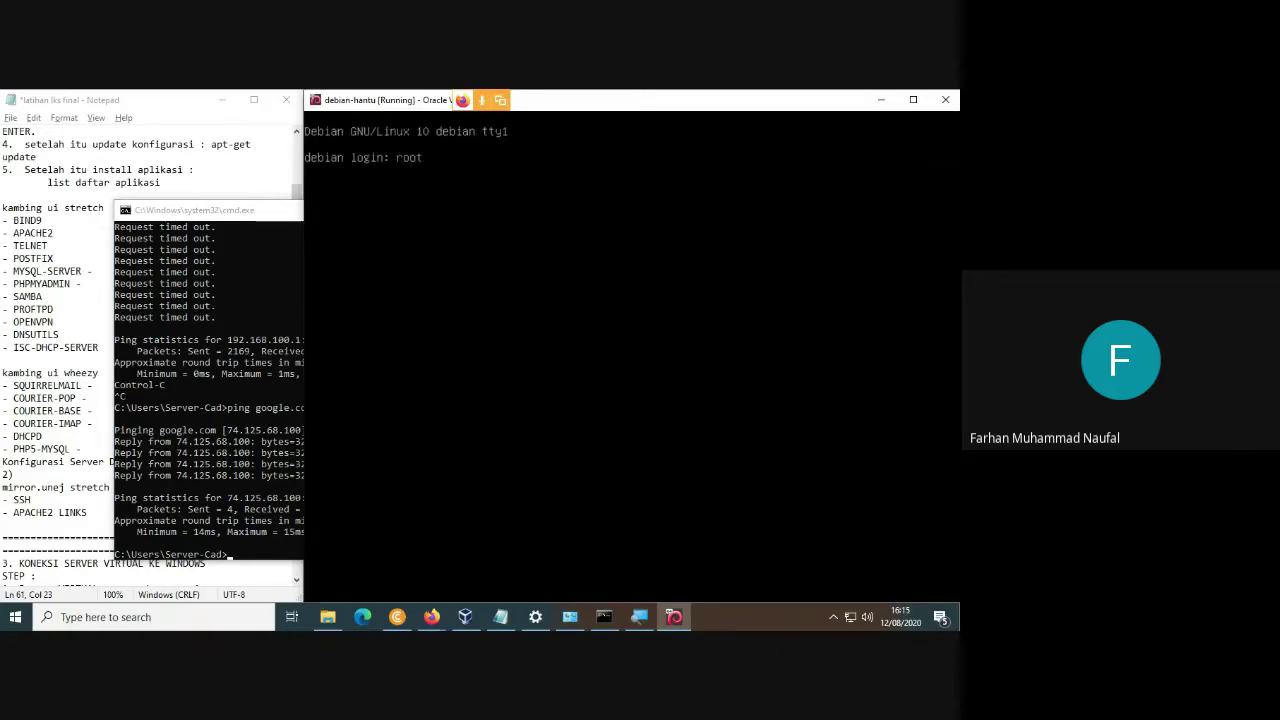
key("Return")
key("Return")
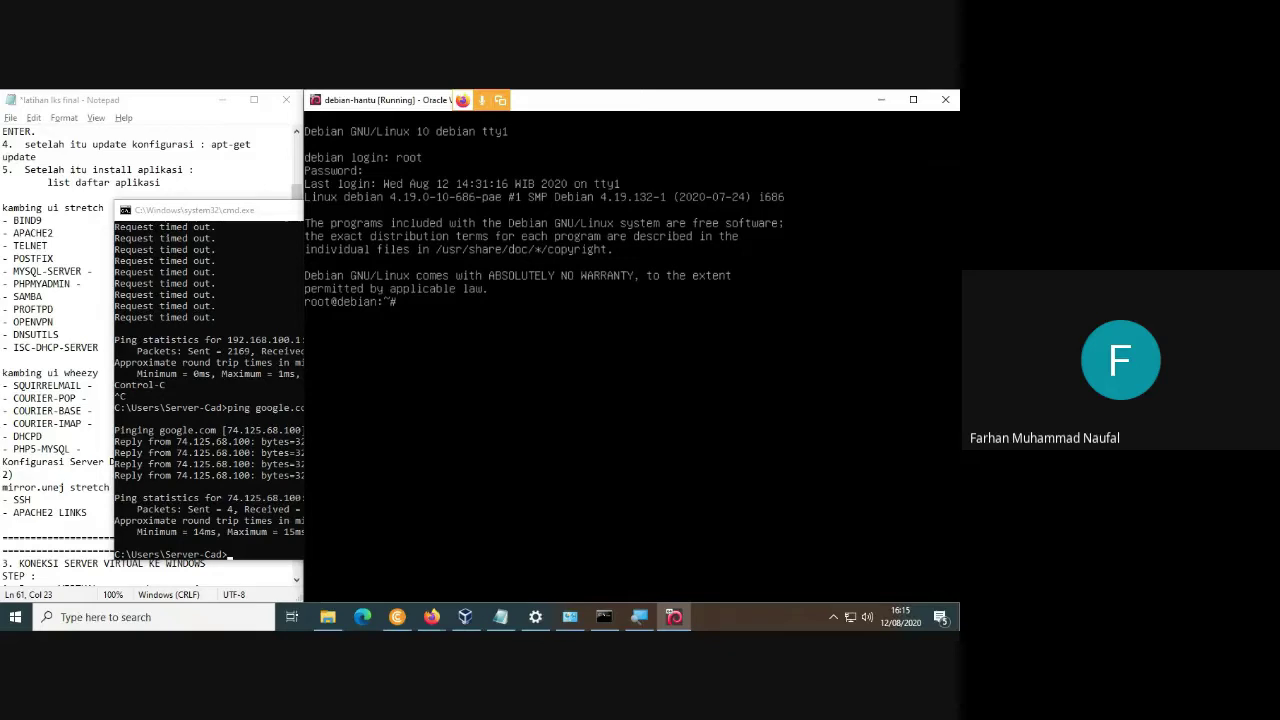
type("/etc/init.d/networking restart")
key("Return")
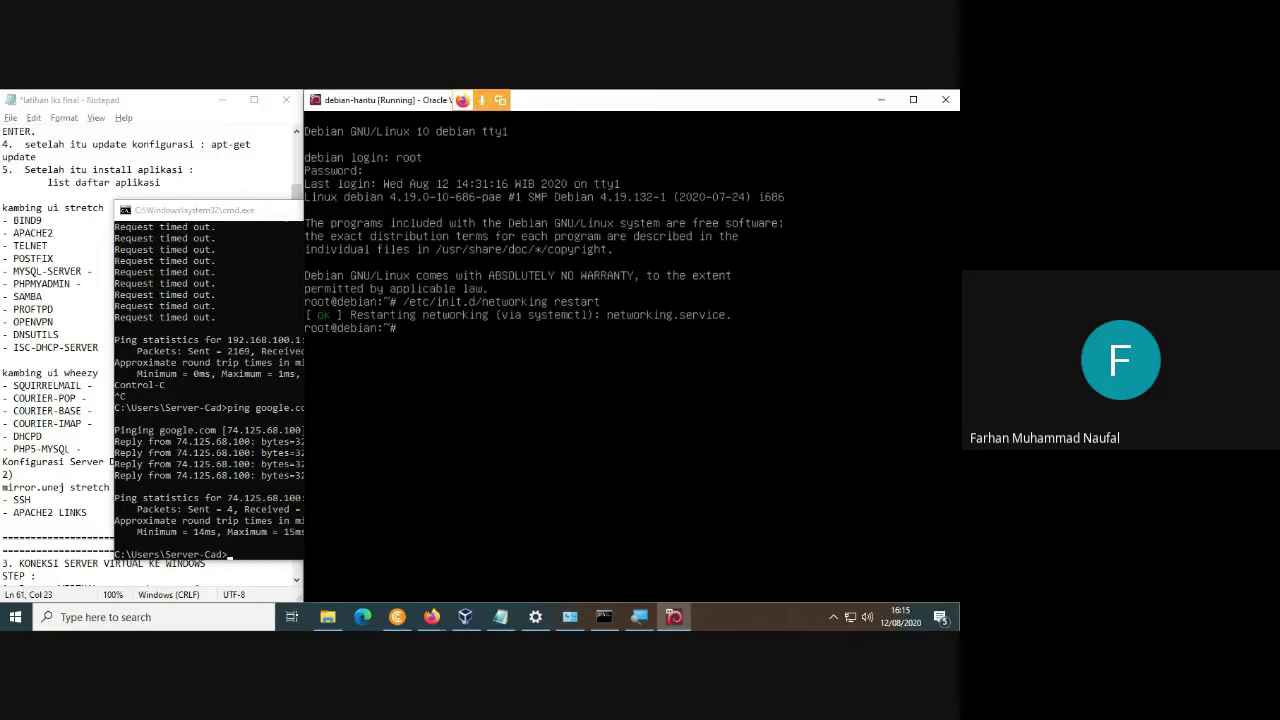
type("ip add")
key("Return")
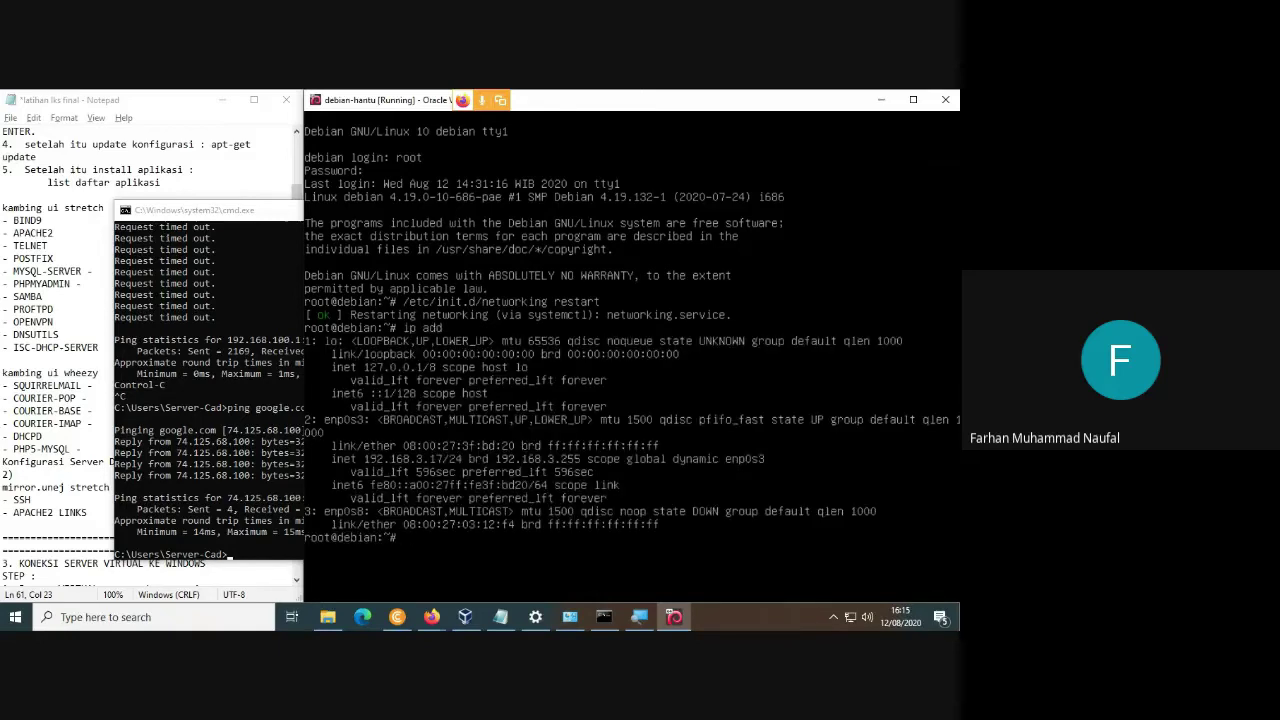
Check the package list notes and start installing openvpn with apt-get install openvpn.
key("Up")
key("Up")
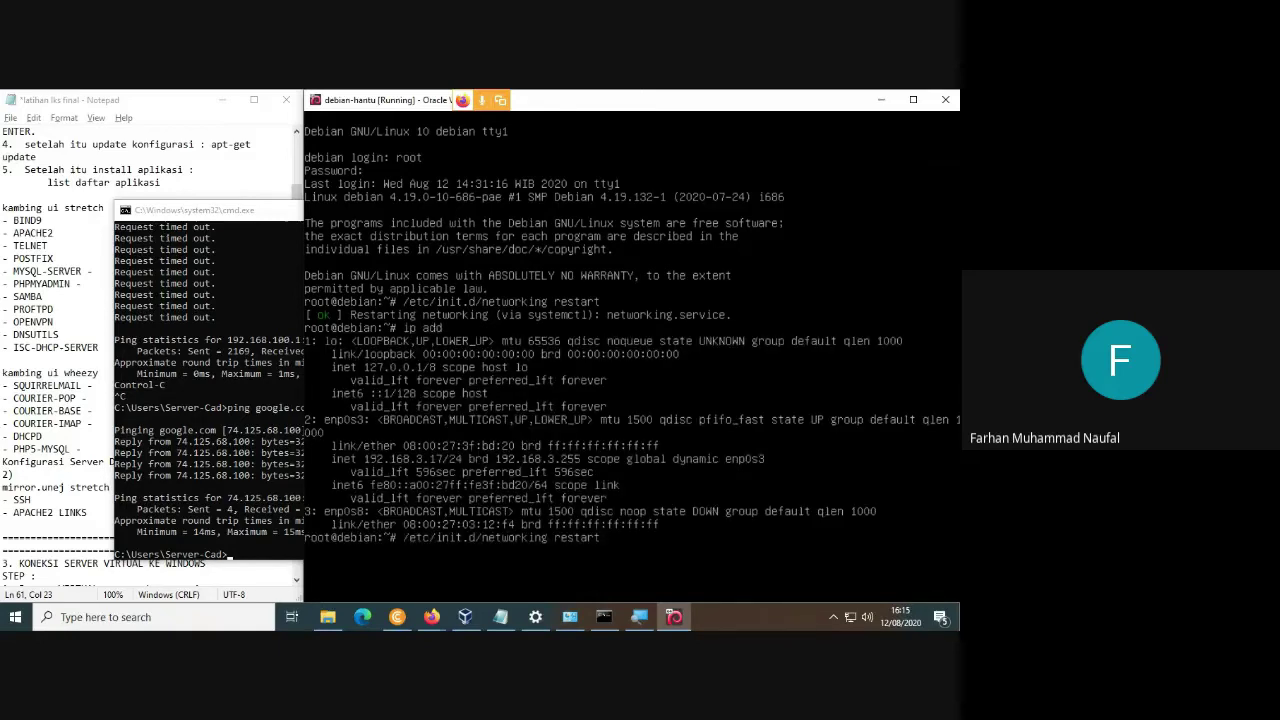
key("Down")
key("Up")
key("Down")
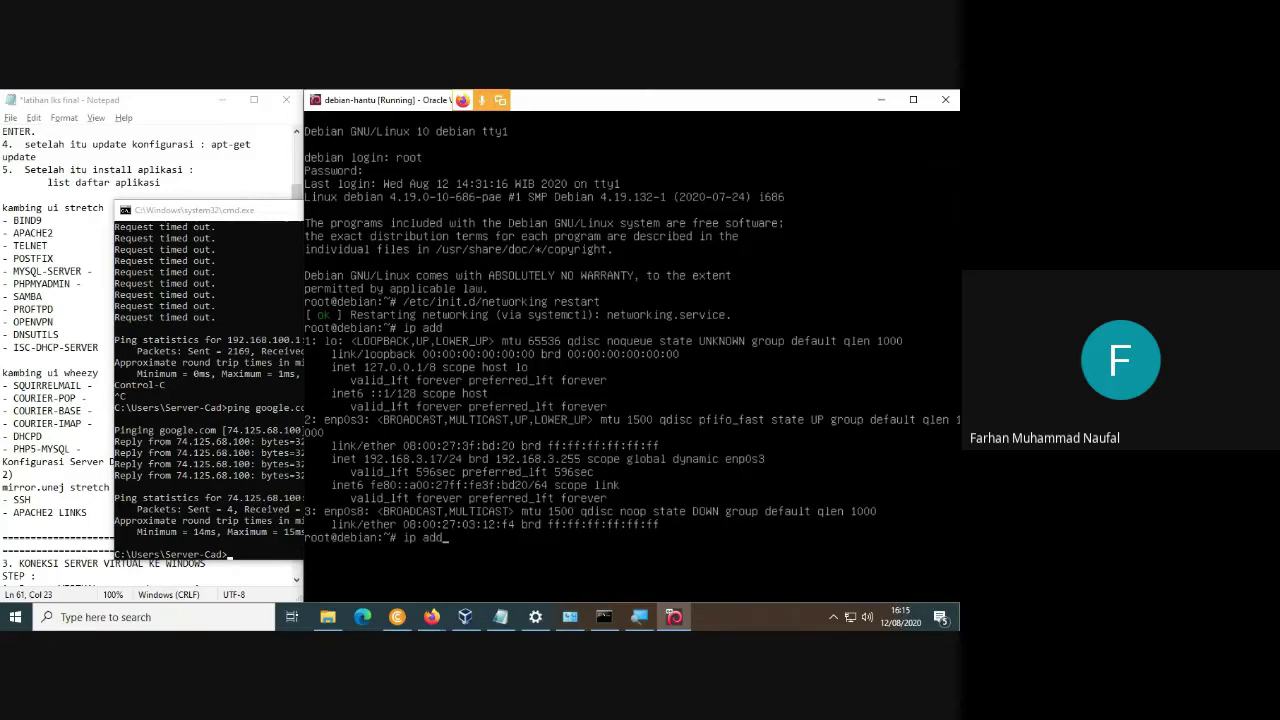
left_click(65, 234)
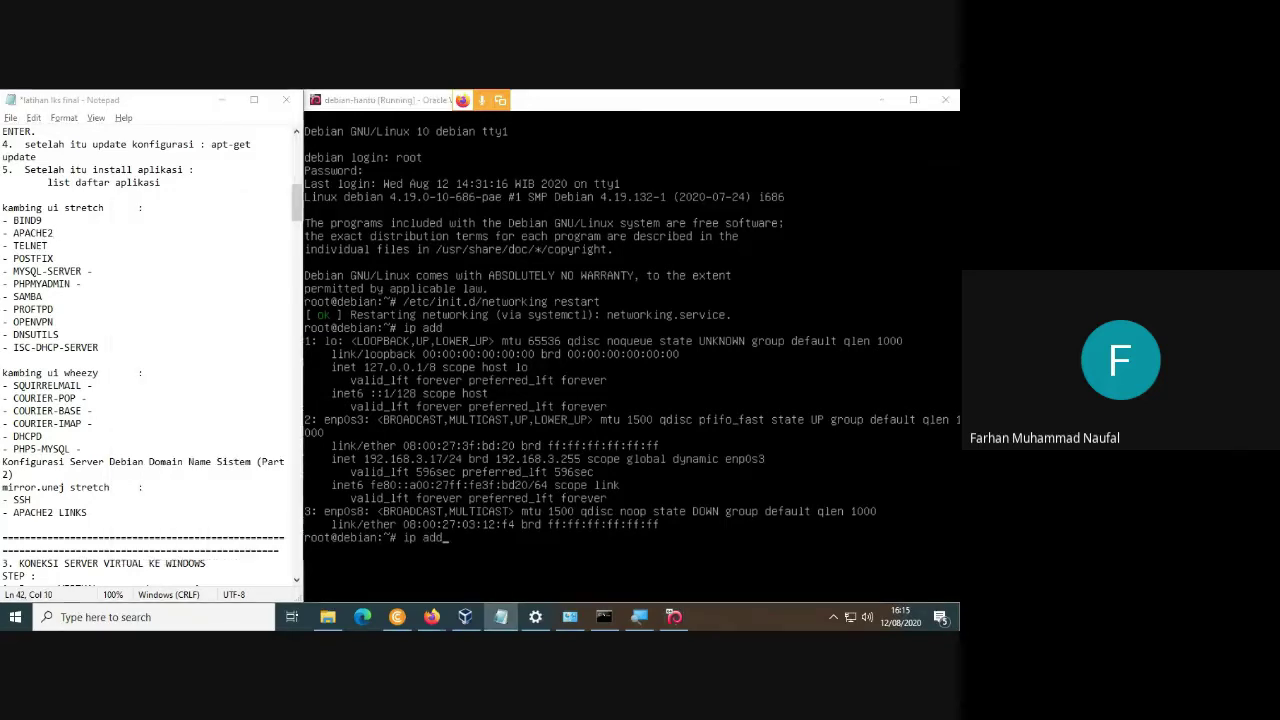
left_click(630, 360)
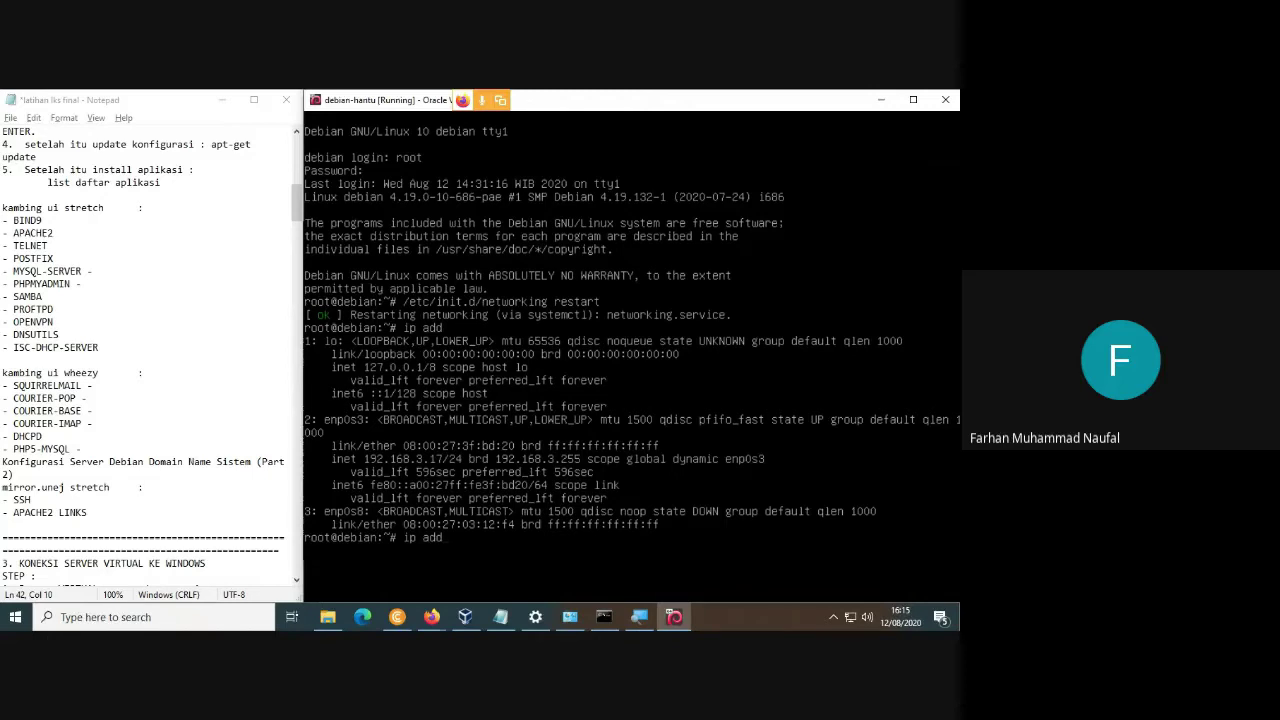
key("Up")
key("BackSpace")
key("BackSpace")
key("BackSpace")
key("BackSpace")
key("BackSpace")
key("BackSpace")
key("BackSpace")
key("BackSpace")
key("BackSpace")
key("BackSpace")
key("BackSpace")
key("BackSpace")
key("BackSpace")
key("BackSpace")
key("BackSpace")
key("BackSpace")
key("BackSpace")
key("BackSpace")
key("BackSpace")
key("BackSpace")
type("apt-get install openvpn")
key("Return")
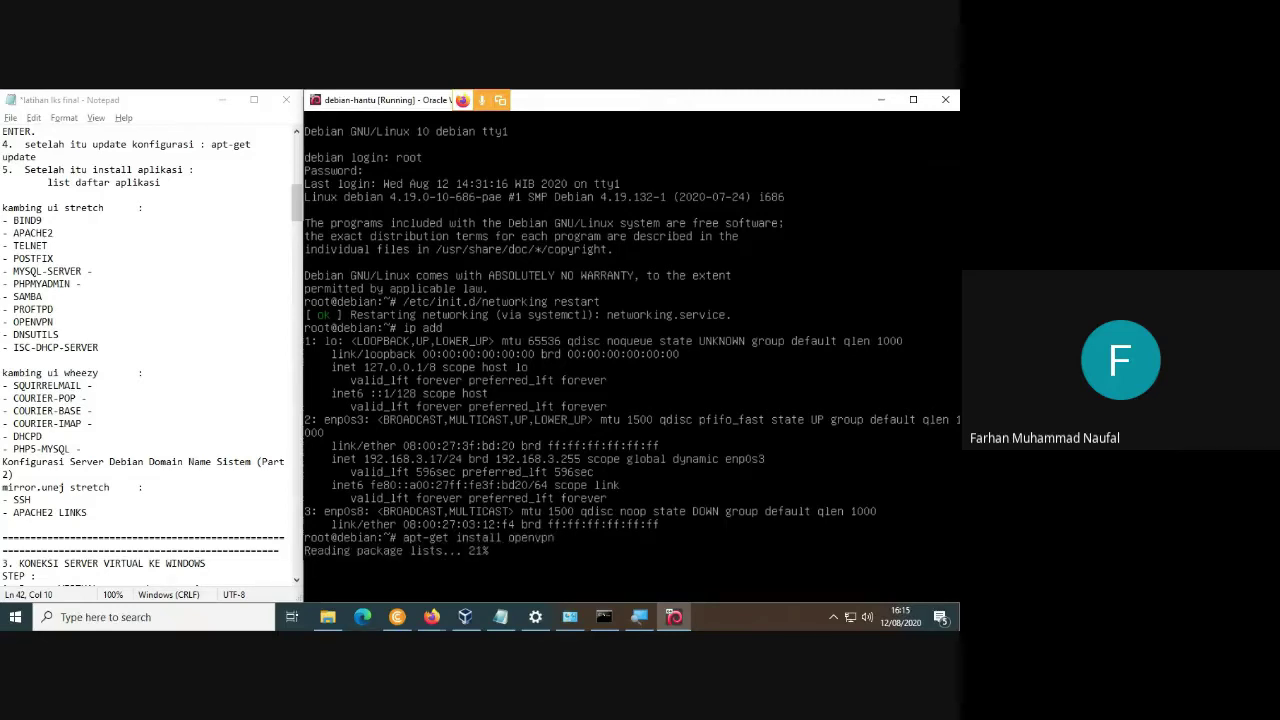
Mark OPENVPN in the notes and answer y to install OpenVPN 2.4.7-1.
double_click(33, 321)
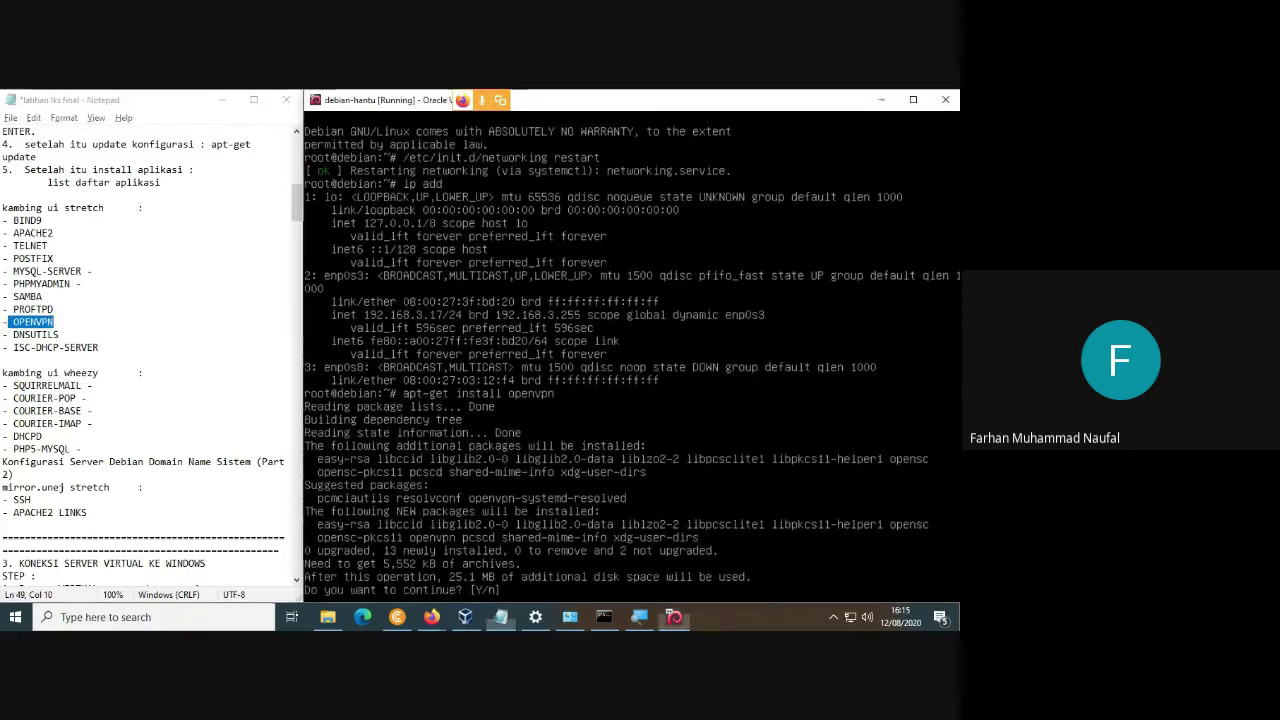
type("y")
key("Return")
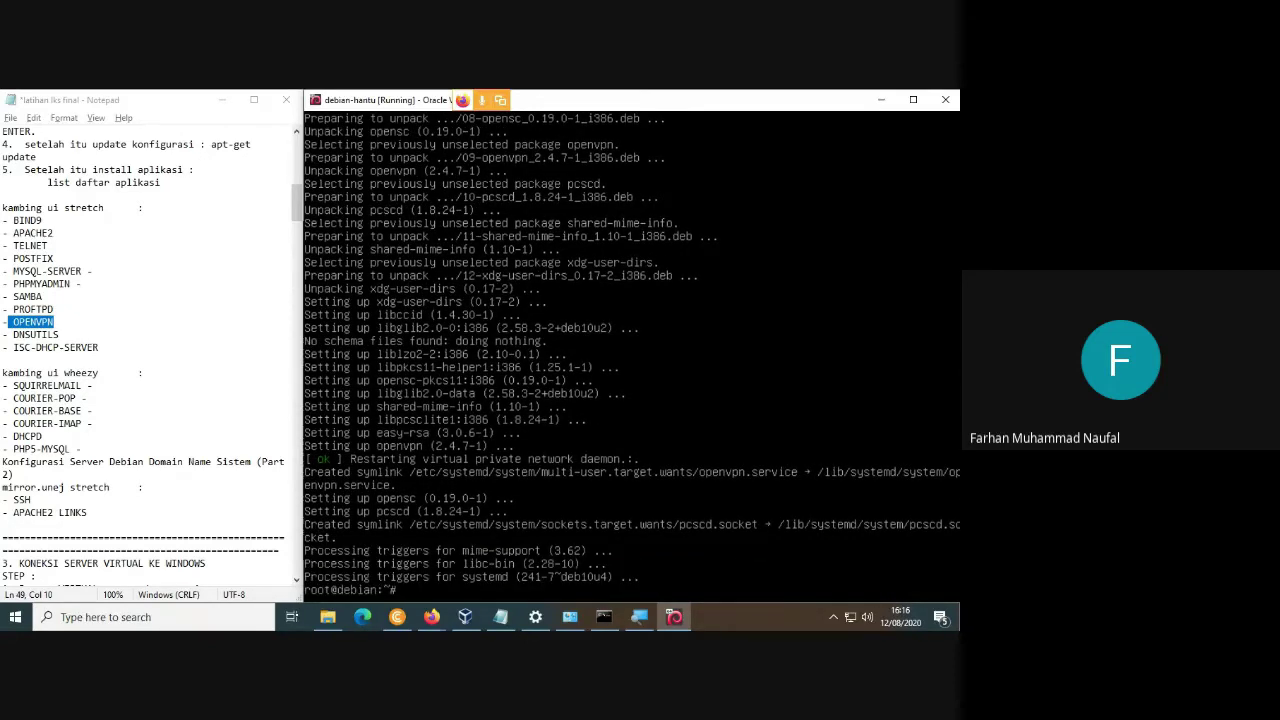
Install dnsutils with apt-get install, confirming with y.
key("Up")
key("BackSpace")
key("BackSpace")
key("BackSpace")
key("BackSpace")
key("BackSpace")
key("BackSpace")
key("BackSpace")
type("dnsuti")
key("Return")
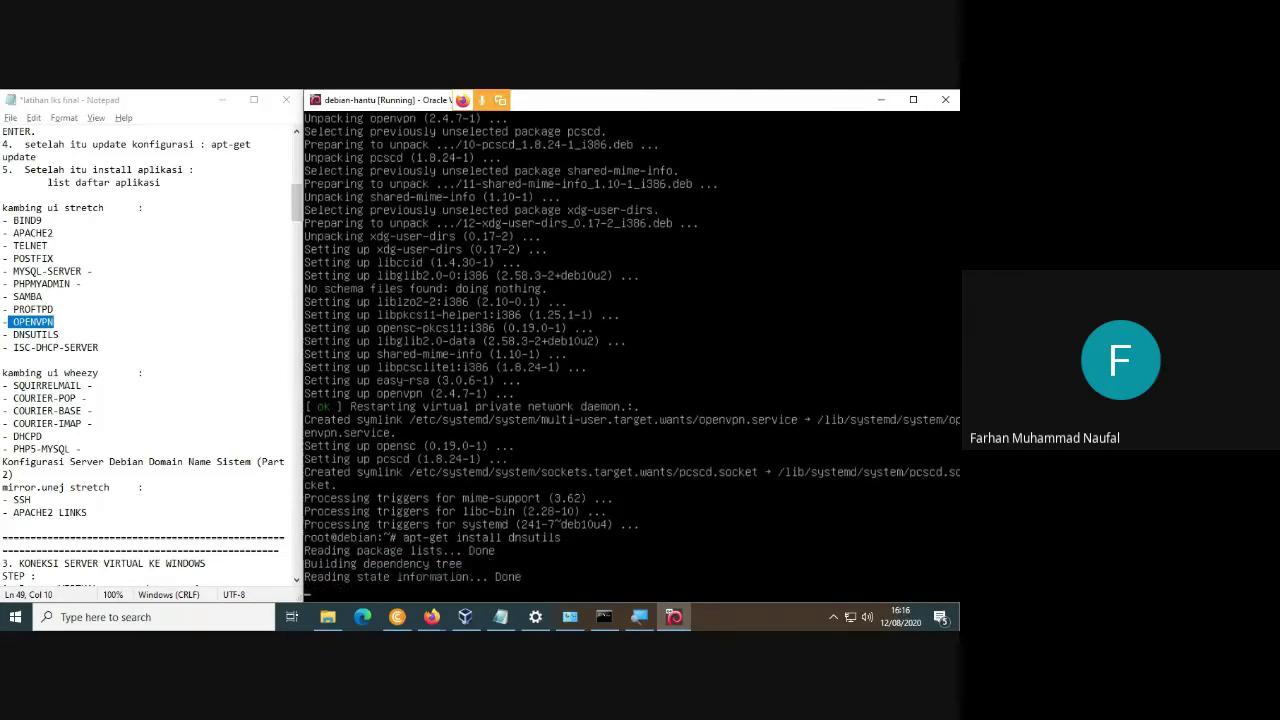
type("y")
key("Return")
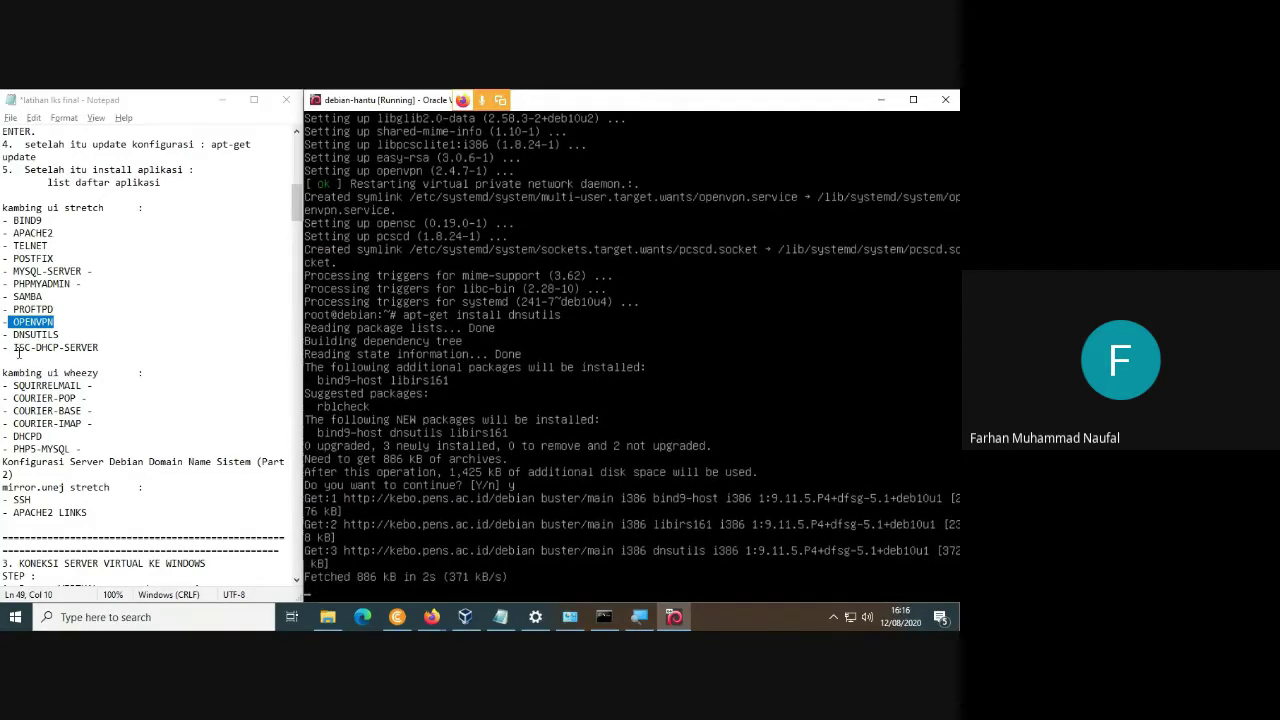
Install isc-dhcp-server with apt-get install, confirming with y.
left_click_drag(13, 347, 99, 347)
key("alt+Tab")
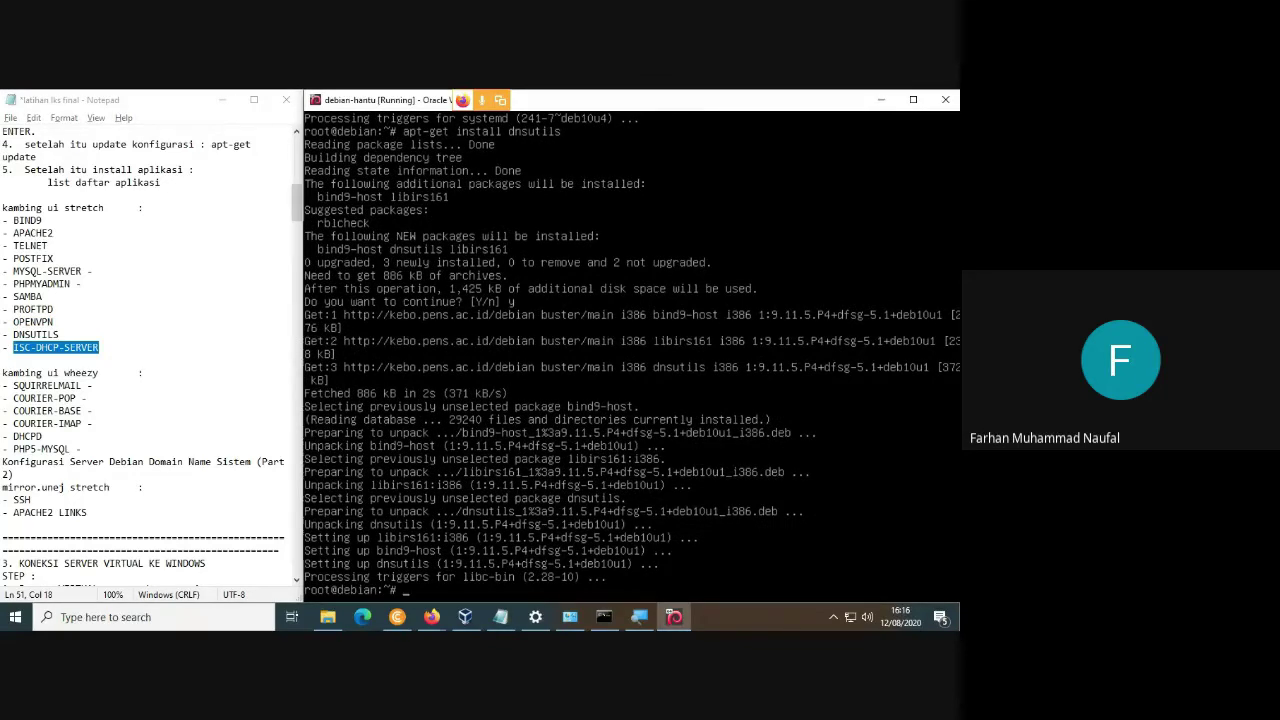
key("Up")
key("BackSpace")
key("BackSpace")
key("BackSpace")
key("BackSpace")
key("BackSpace")
key("BackSpace")
key("BackSpace")
key("BackSpace")
type("isc-dhcp-server")
key("Return")
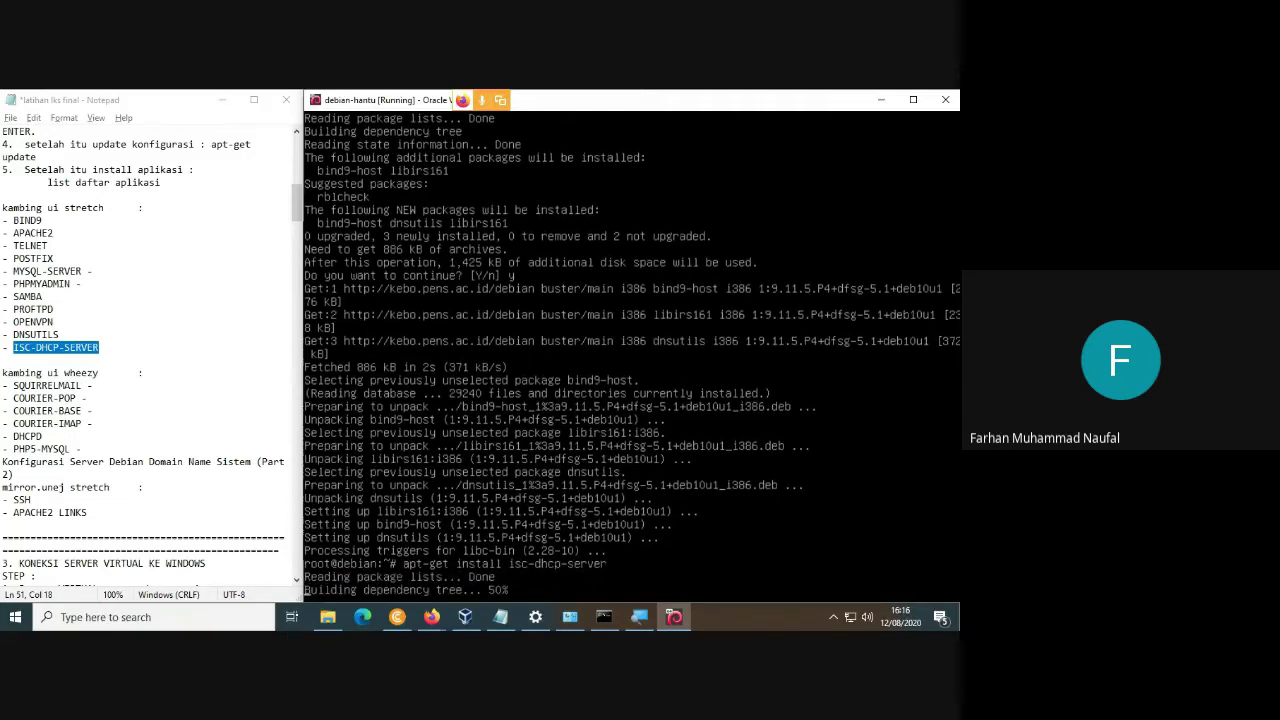
type("y")
key("Return")
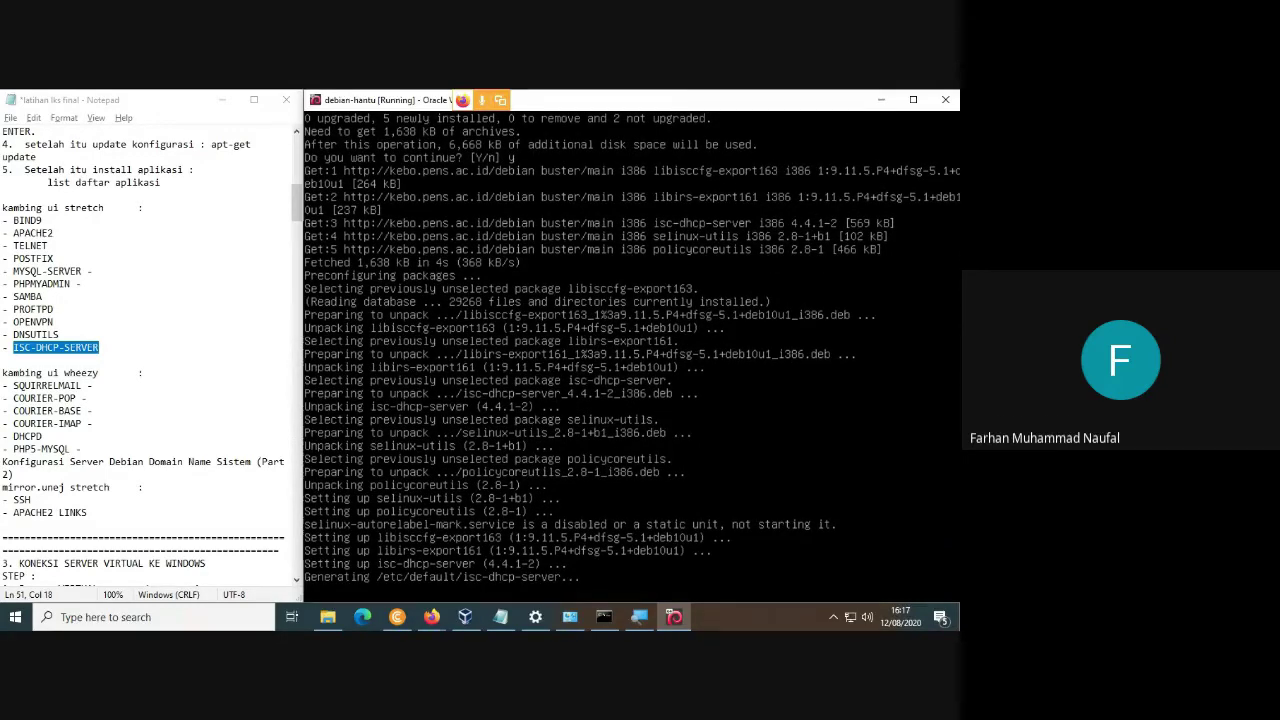
Install udhcpd with apt-get install dhcpd, then find that ssh is already installed.
left_click(43, 437)
left_click(620, 450)
key("Up")
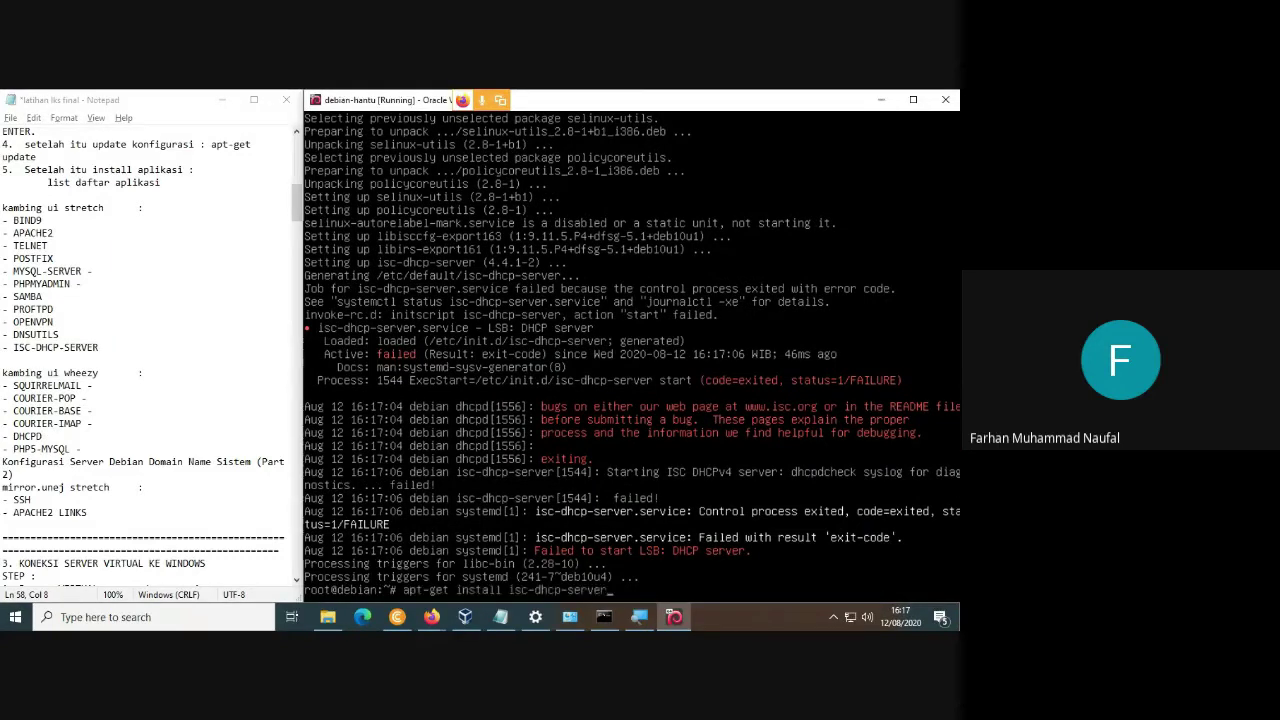
key("BackSpace")
key("BackSpace")
key("BackSpace")
key("BackSpace")
key("BackSpace")
key("BackSpace")
key("BackSpace")
key("BackSpace")
key("BackSpace")
key("BackSpace")
key("BackSpace")
key("BackSpace")
key("BackSpace")
key("BackSpace")
key("BackSpace")
type("dhcpd")
key("Return")
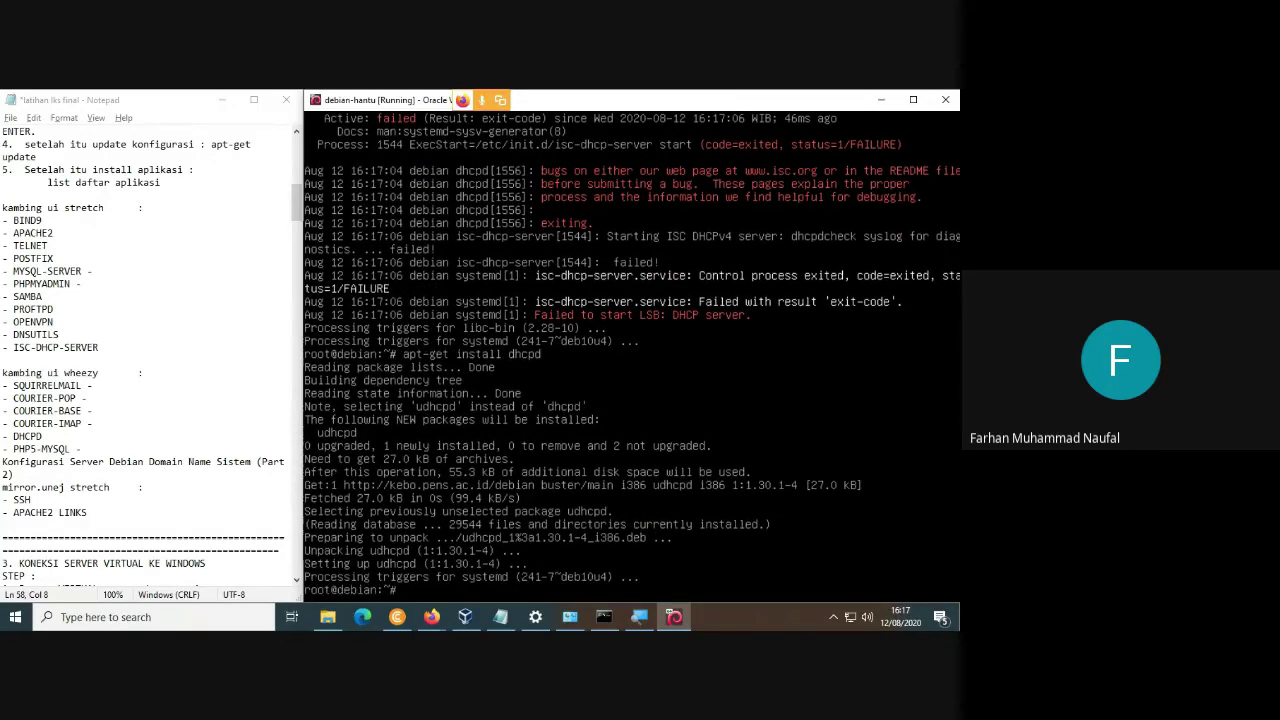
key("Up")
key("BackSpace")
key("BackSpace")
key("BackSpace")
key("BackSpace")
key("BackSpace")
type("ssh")
key("Return")
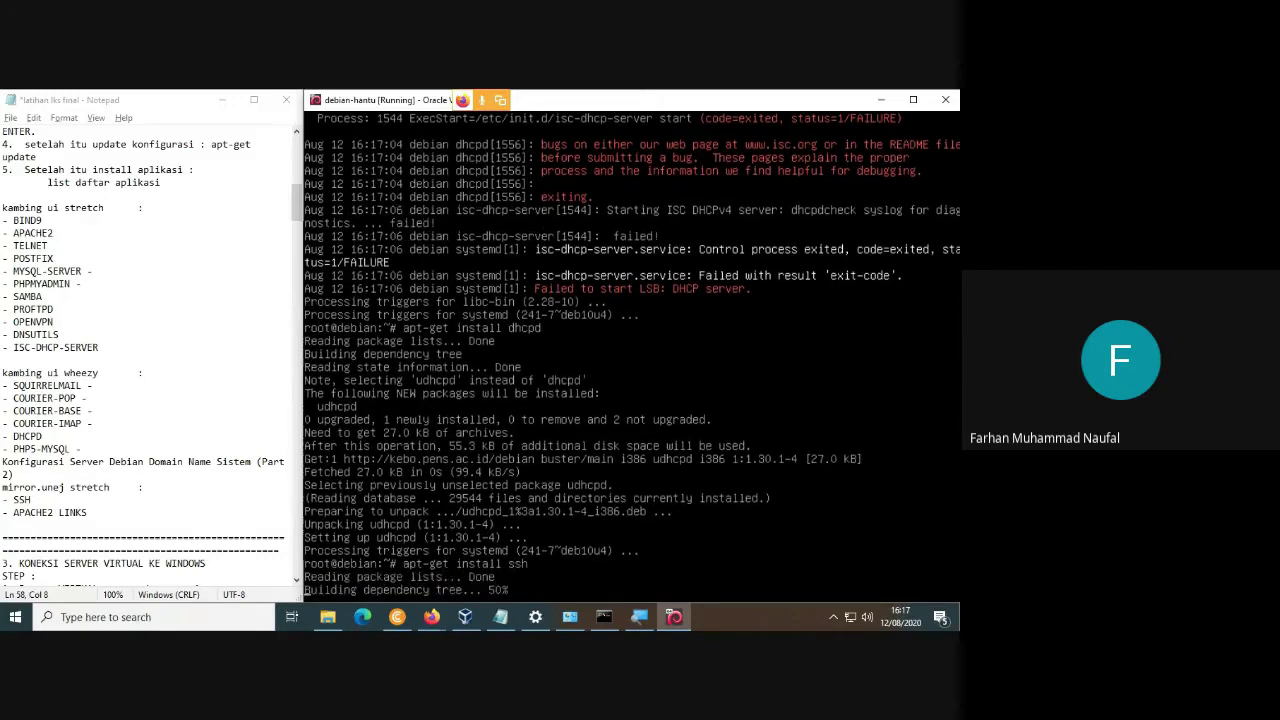
Try to install squirrelmail, which apt reports as unavailable.
key("Up")
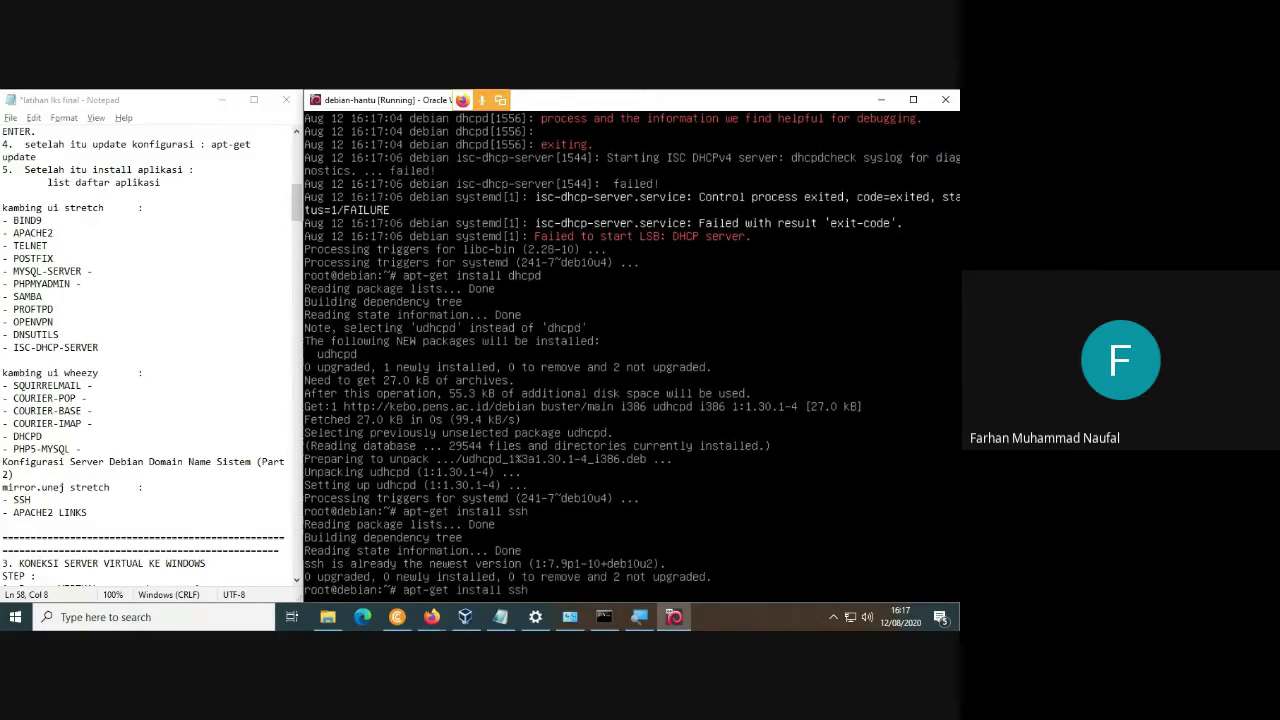
type("php")
key("BackSpace")
key("BackSpace")
key("BackSpace")
key("BackSpace")
key("BackSpace")
key("BackSpace")
key("BackSpace")
key("BackSpace")
type("l squirrelmail")
key("Return")
Install courier-pop, answering y, and remove the trailing dash after COURIER-POP in the notes.
key("Up")
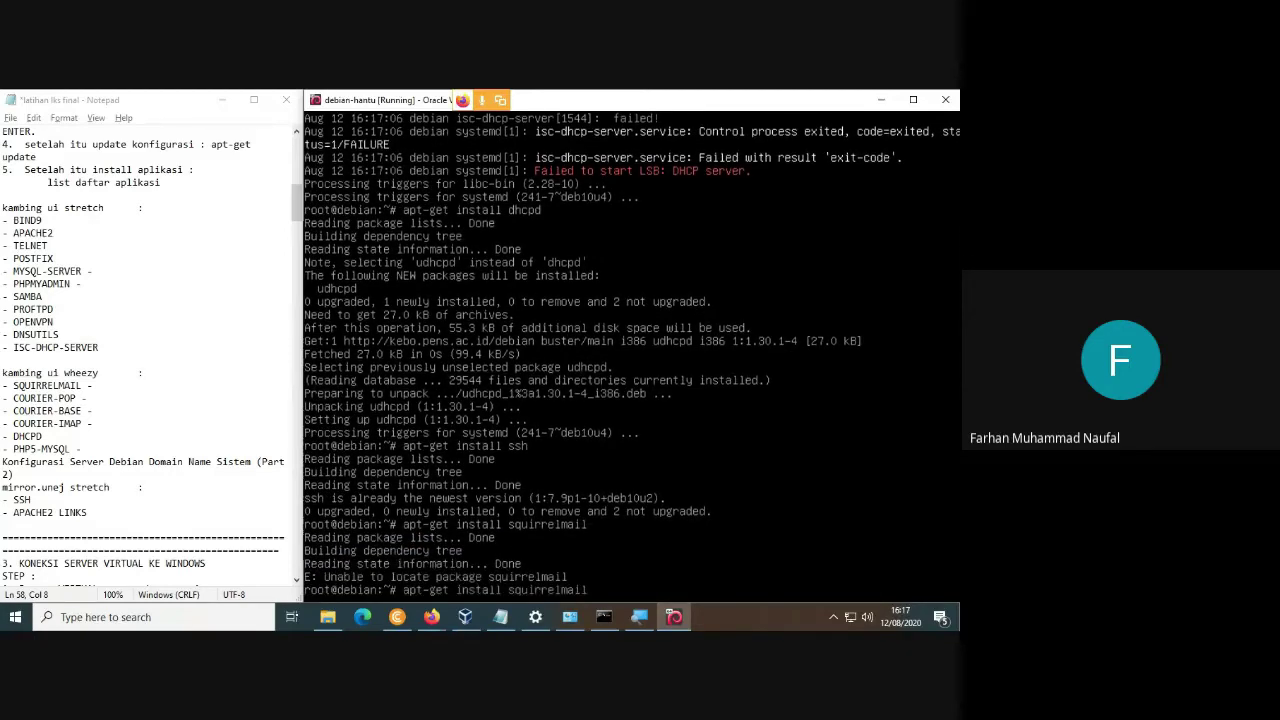
key("BackSpace")
key("BackSpace")
key("BackSpace")
key("BackSpace")
key("BackSpace")
key("BackSpace")
key("BackSpace")
key("BackSpace")
key("BackSpace")
key("BackSpace")
key("BackSpace")
key("BackSpace")
type("courie")
type("er")
type("-pop")
key("Return")
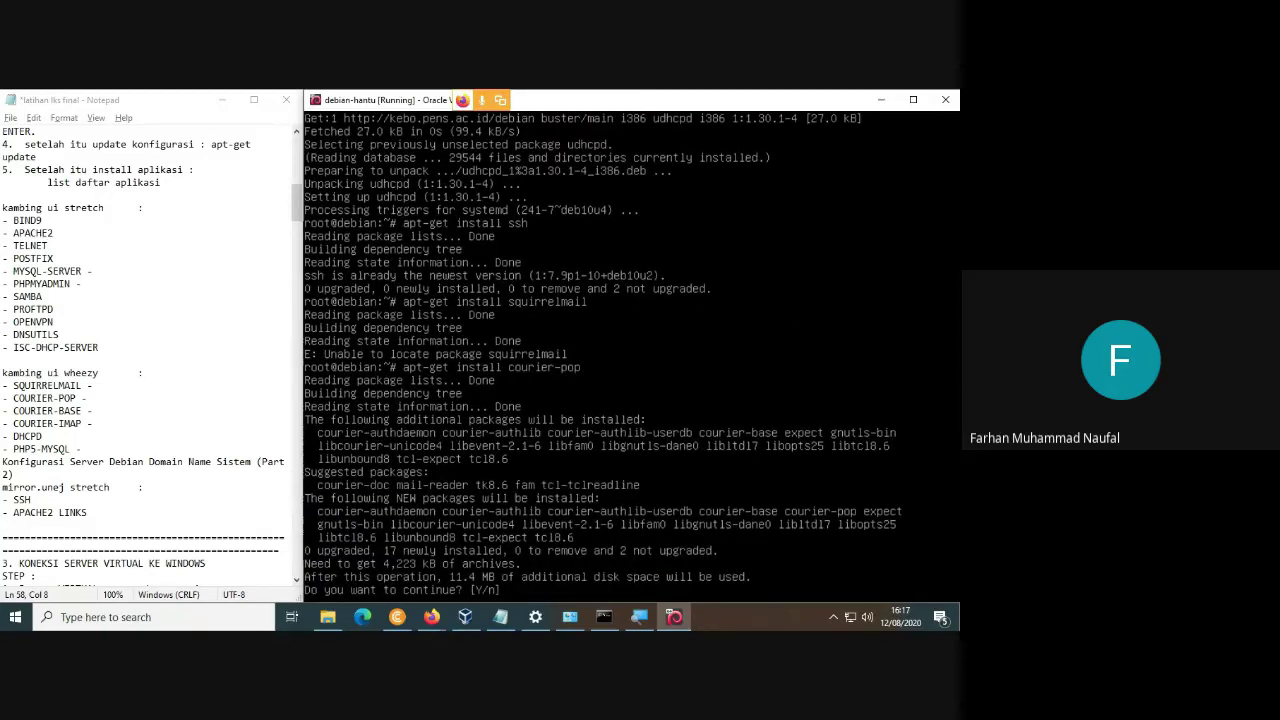
type("y")
key("Return")
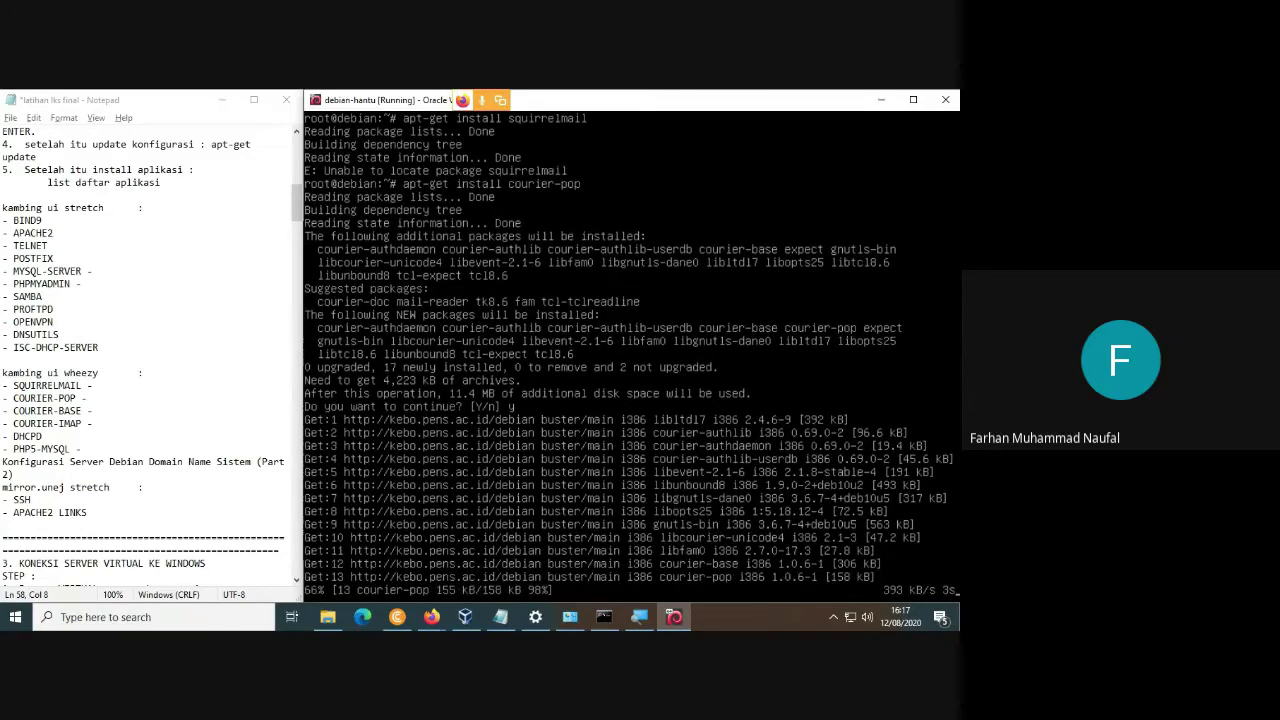
left_click(87, 397)
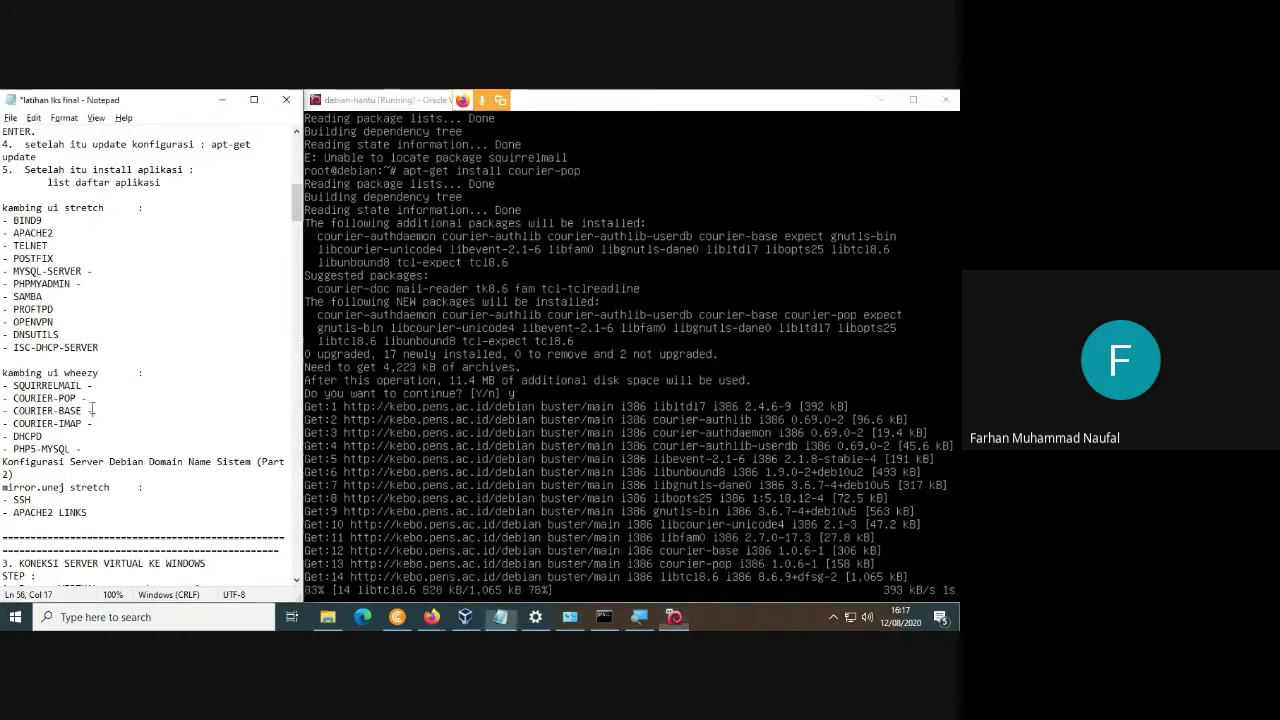
key("BackSpace")
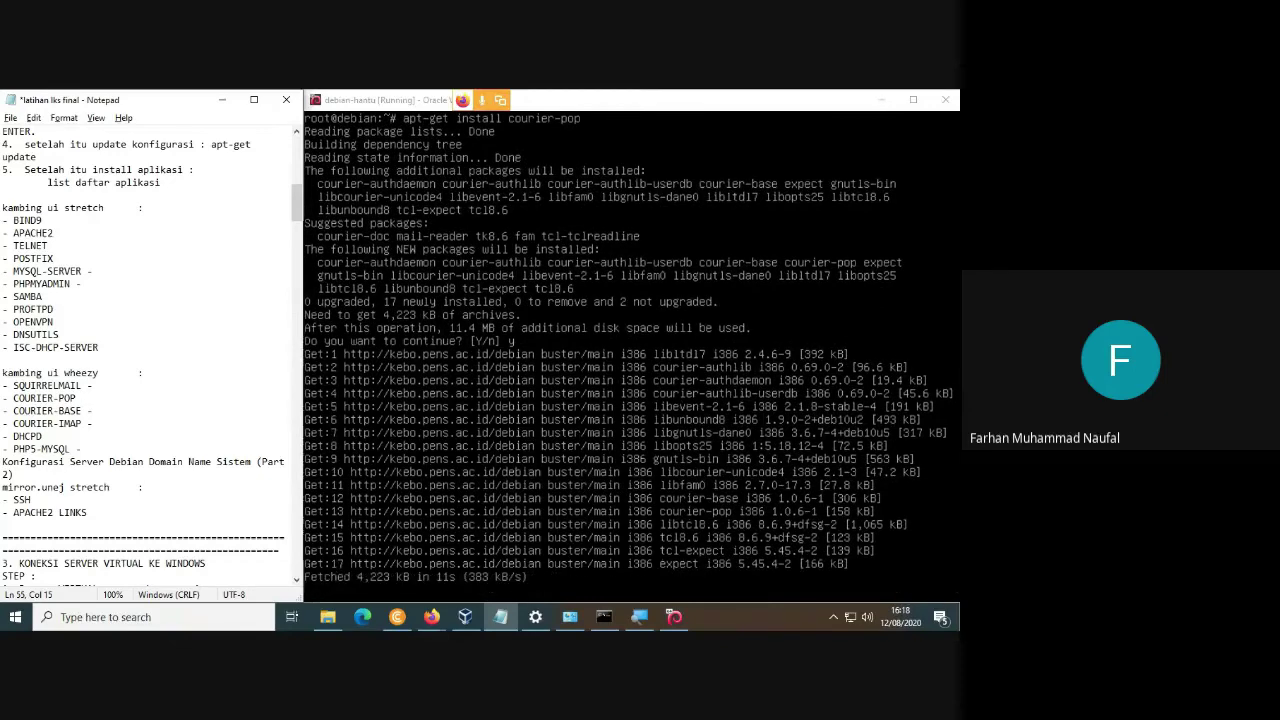
Choose <Yes> for courier-base web-administration directories and accept the following configuration note.
key("alt+Tab")
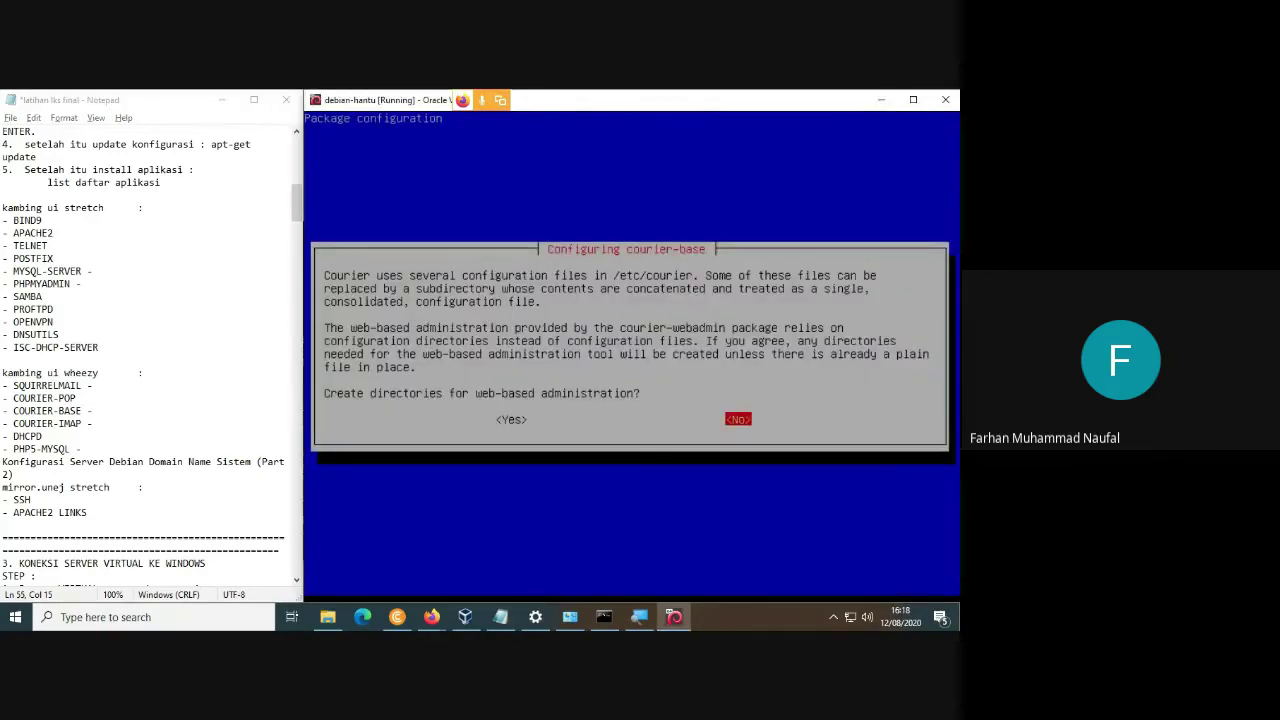
key("Left")
key("Return")
key("Return")
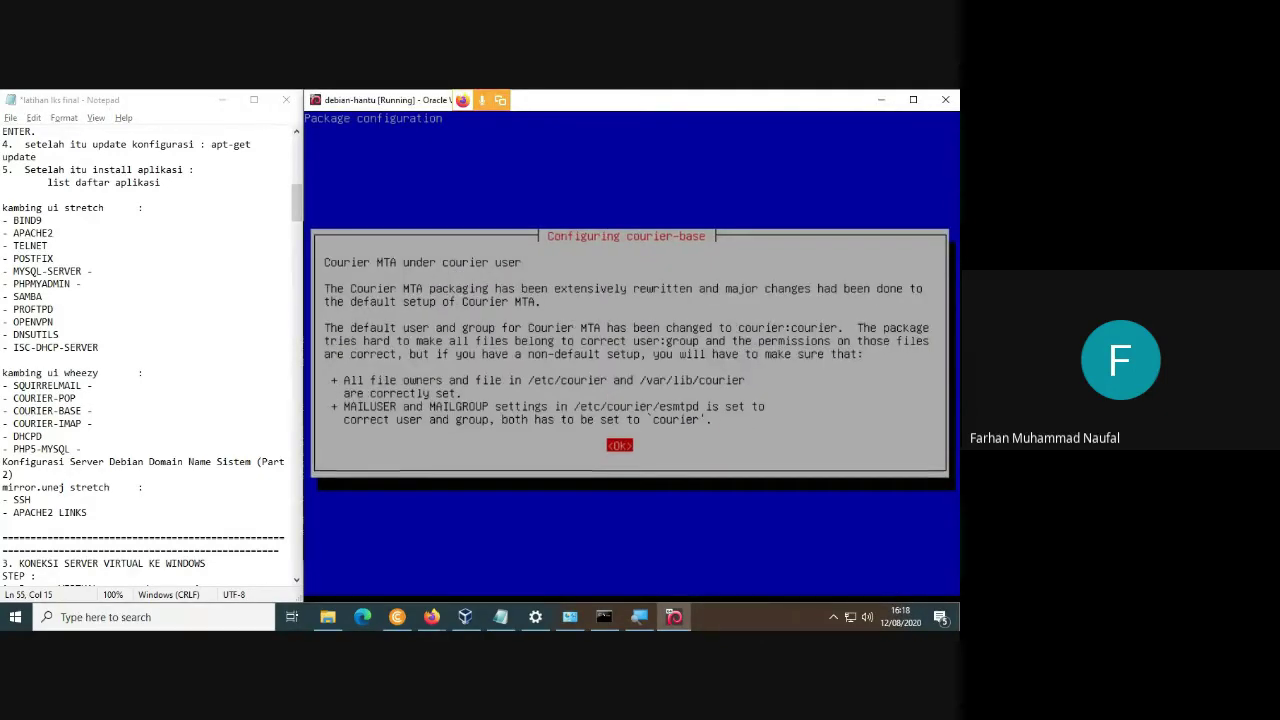
key("Return")
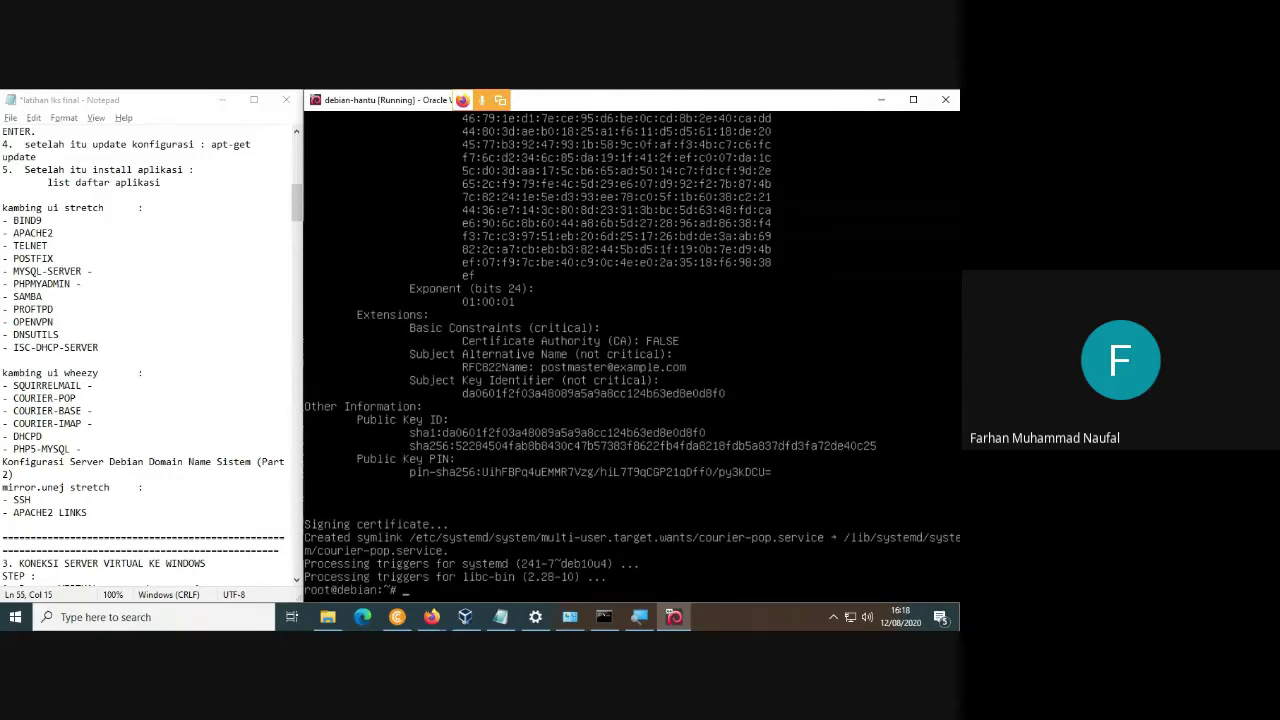
Run apt-get install courier-base, which is already present, then install courier-imap.
key("Up")
key("BackSpace")
key("BackSpace")
key("BackSpace")
key("BackSpace")
key("BackSpace")
key("BackSpace")
key("BackSpace")
key("BackSpace")
key("BackSpace")
key("BackSpace")
key("BackSpace")
key("Up")
key("Down")
key("Down")
key("Up")
key("Up")
key("Down")
type("coureier-base")
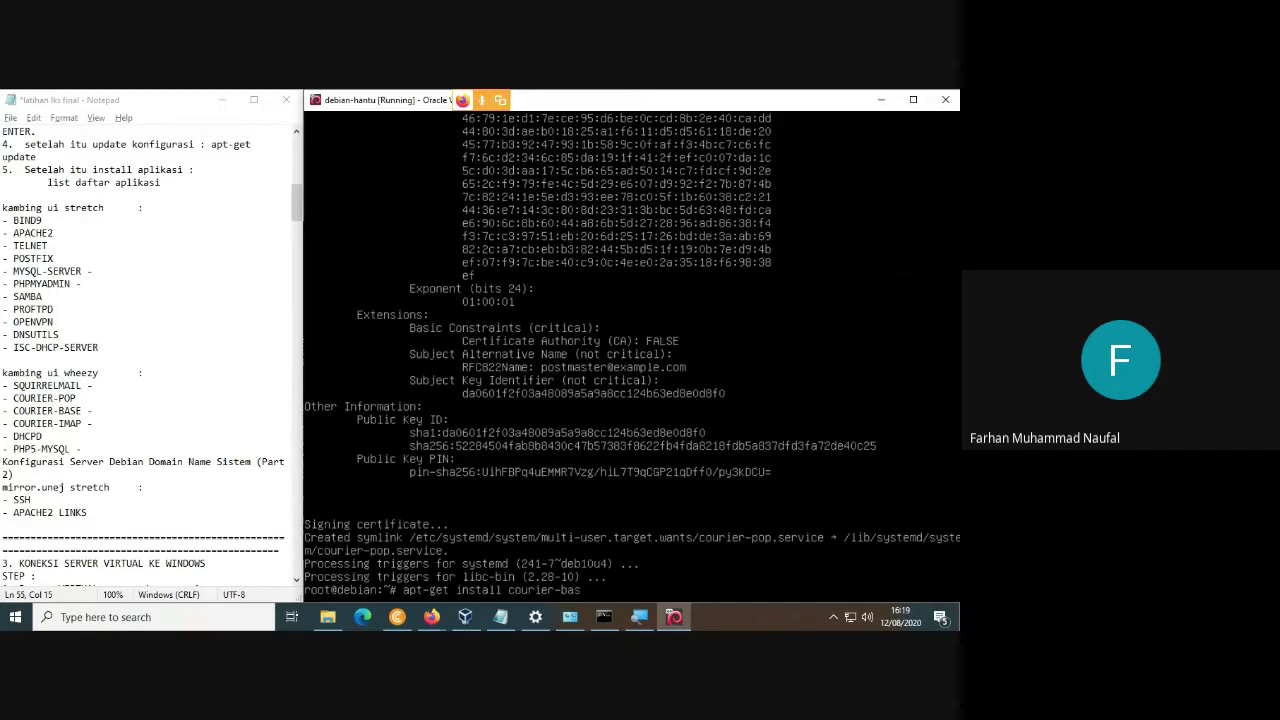
key("Return")
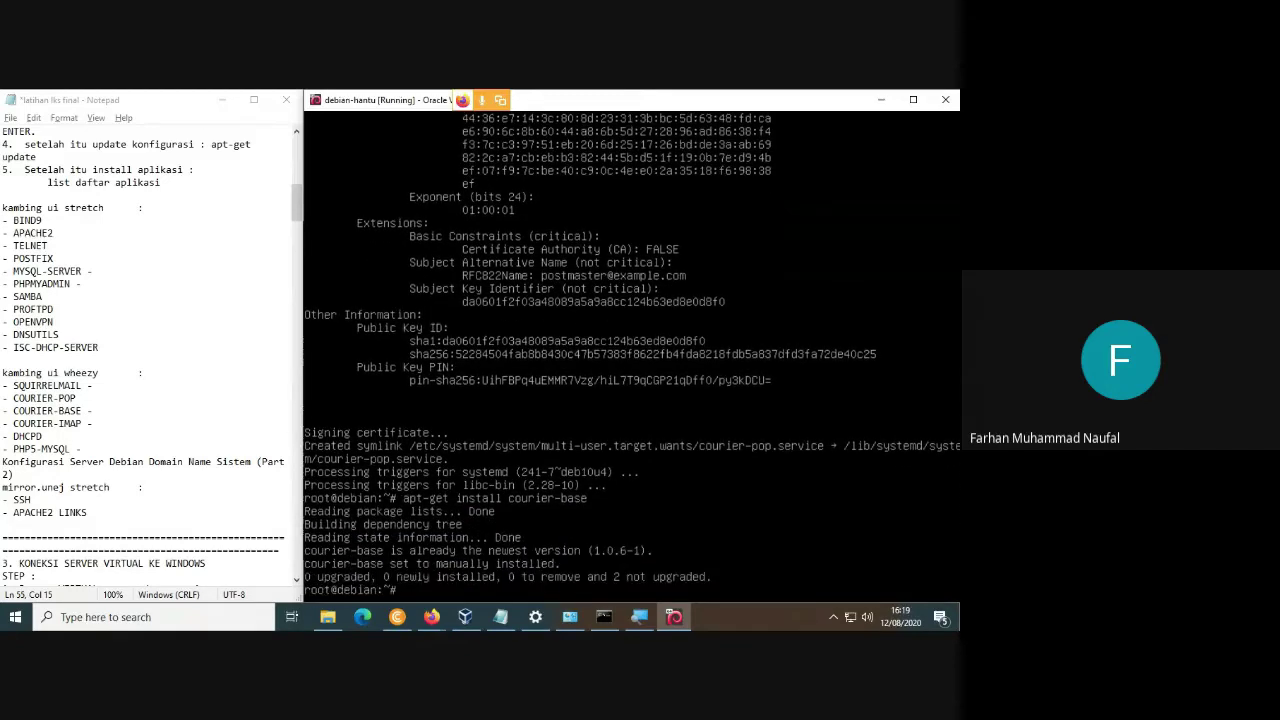
key("Up")
key("BackSpace")
key("BackSpace")
key("BackSpace")
key("BackSpace")
type("imap")
key("Return")
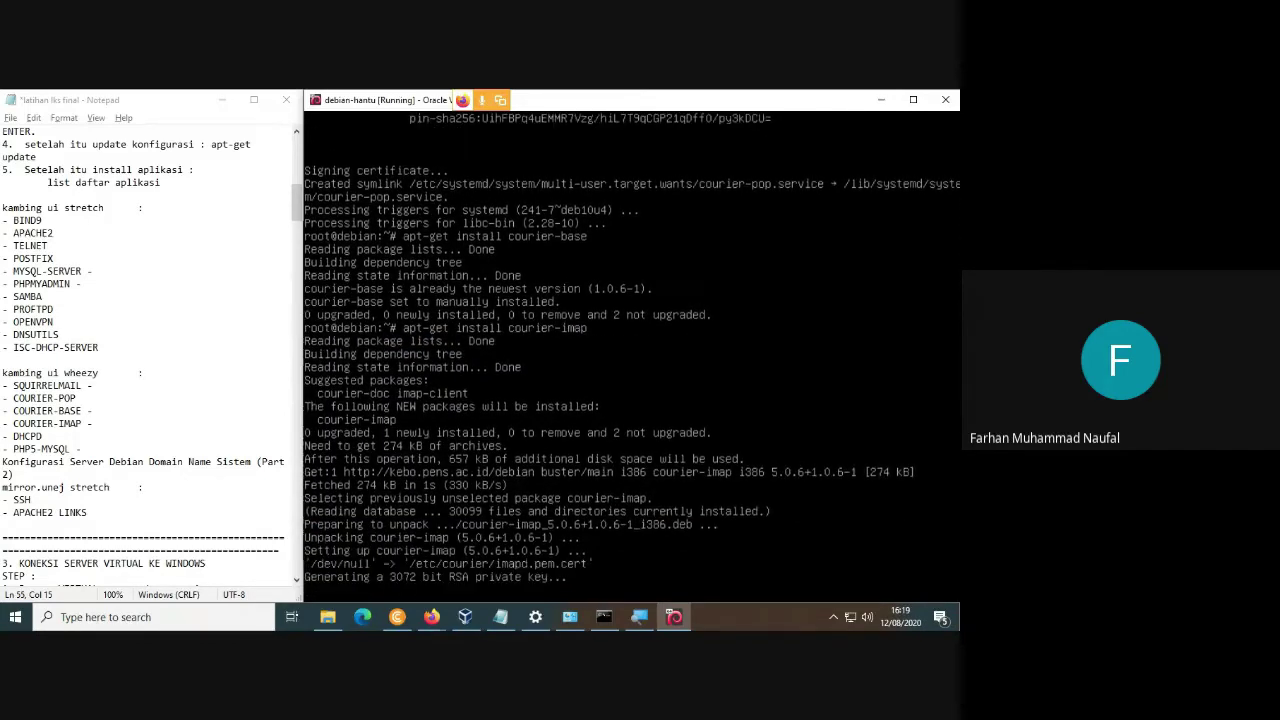
Remove the dash after COURIER-BASE in the notes and rerun apt-get install dhcpd, already current.
left_click(101, 410)
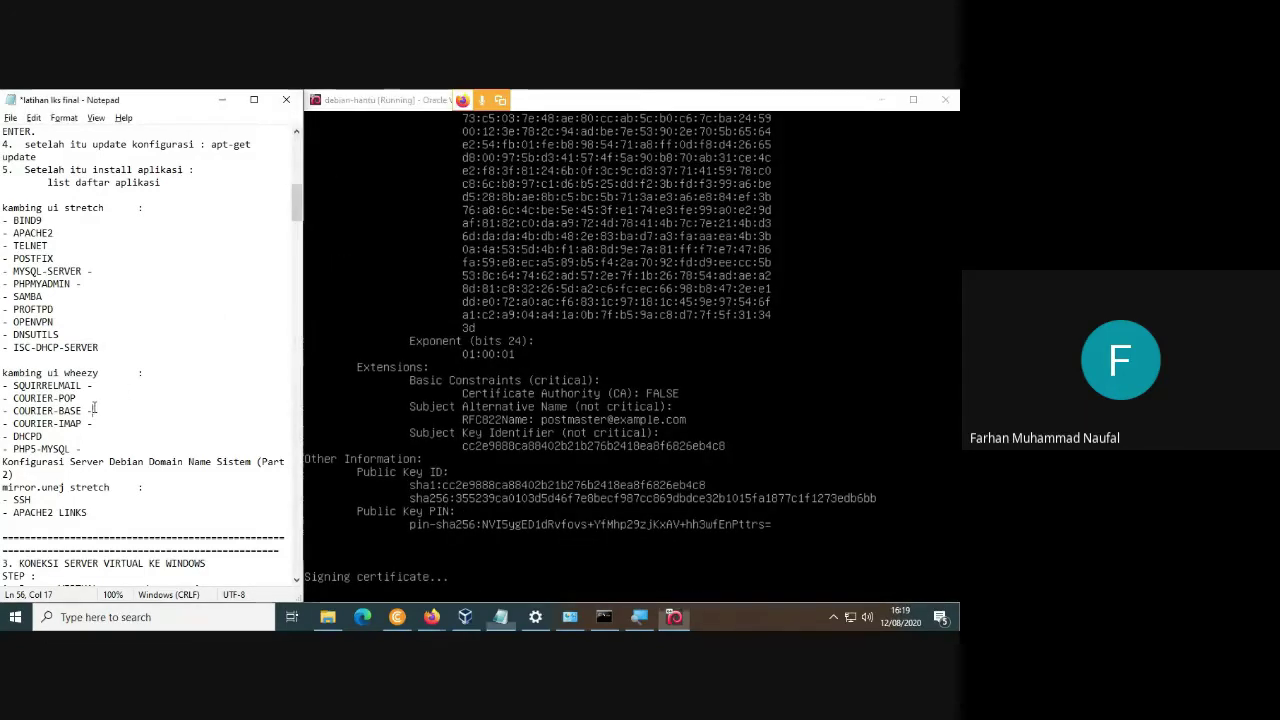
key("BackSpace")
key("BackSpace")
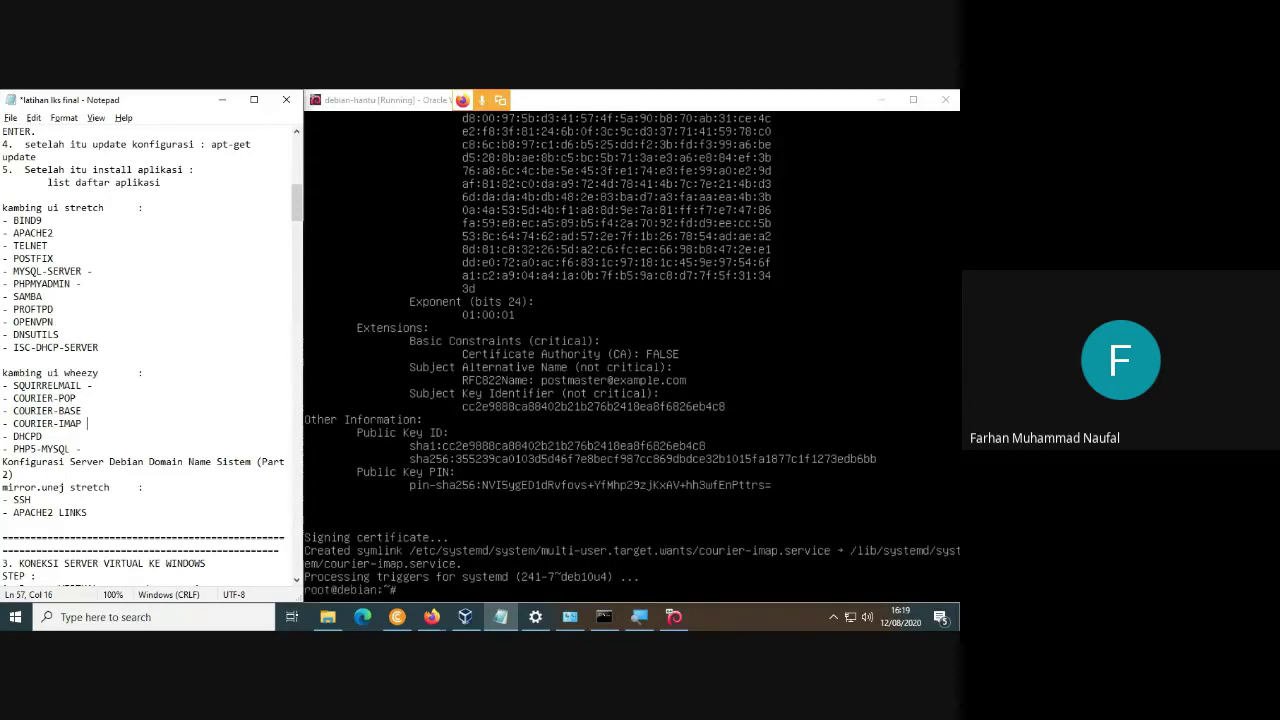
key("alt+Tab")
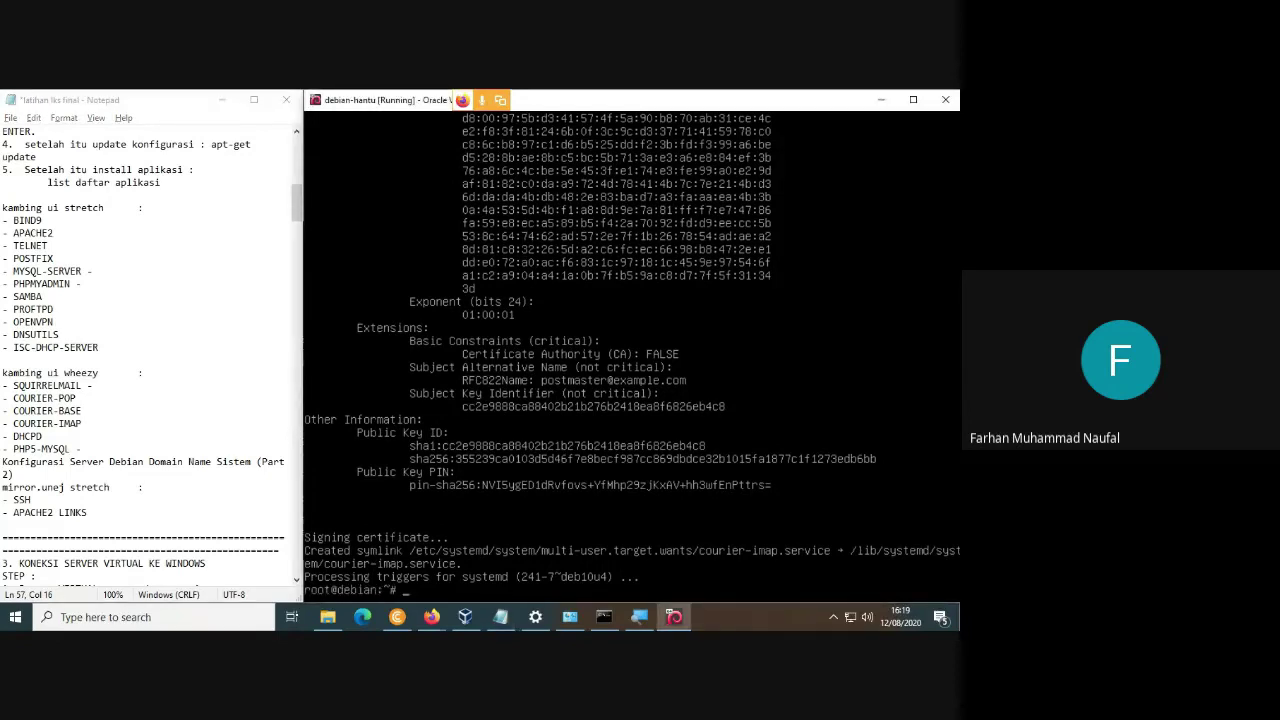
type("apt-get install courier-base")
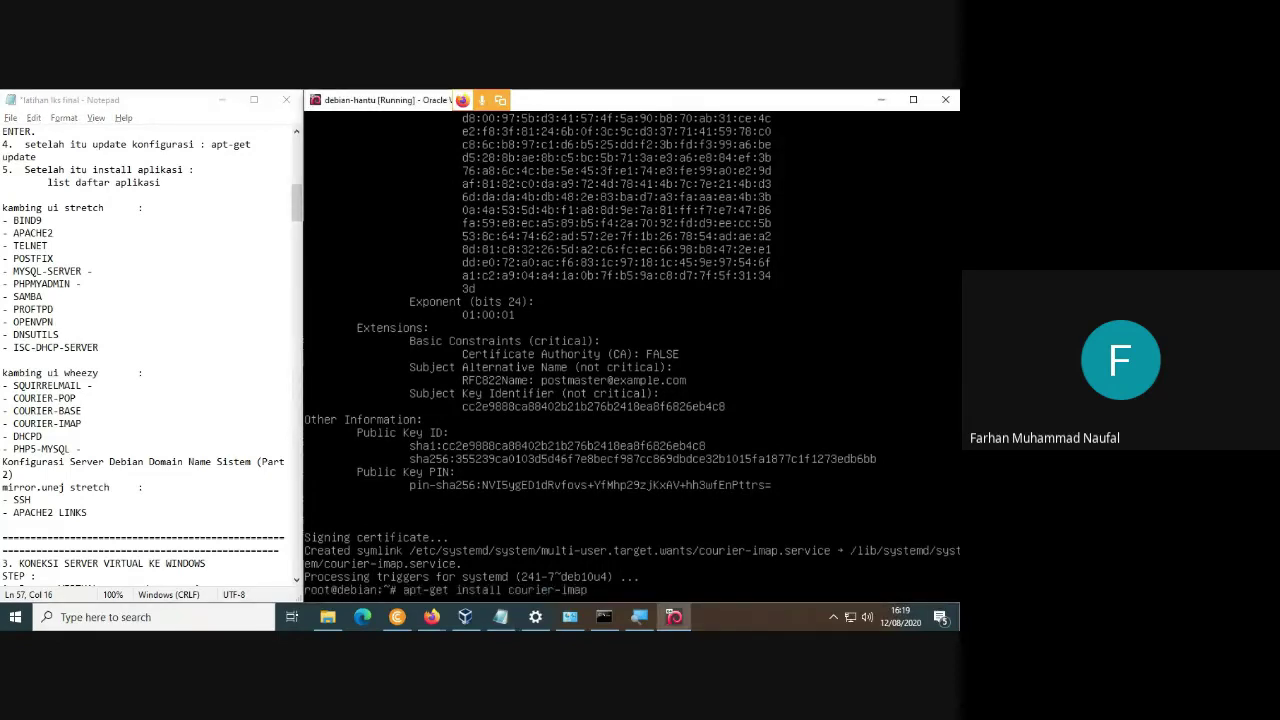
key("BackSpace")
key("BackSpace")
key("BackSpace")
key("BackSpace")
key("BackSpace")
key("BackSpace")
key("BackSpace")
key("BackSpace")
key("BackSpace")
key("BackSpace")
key("BackSpace")
key("BackSpace")
type("dhcpd")
key("Return")
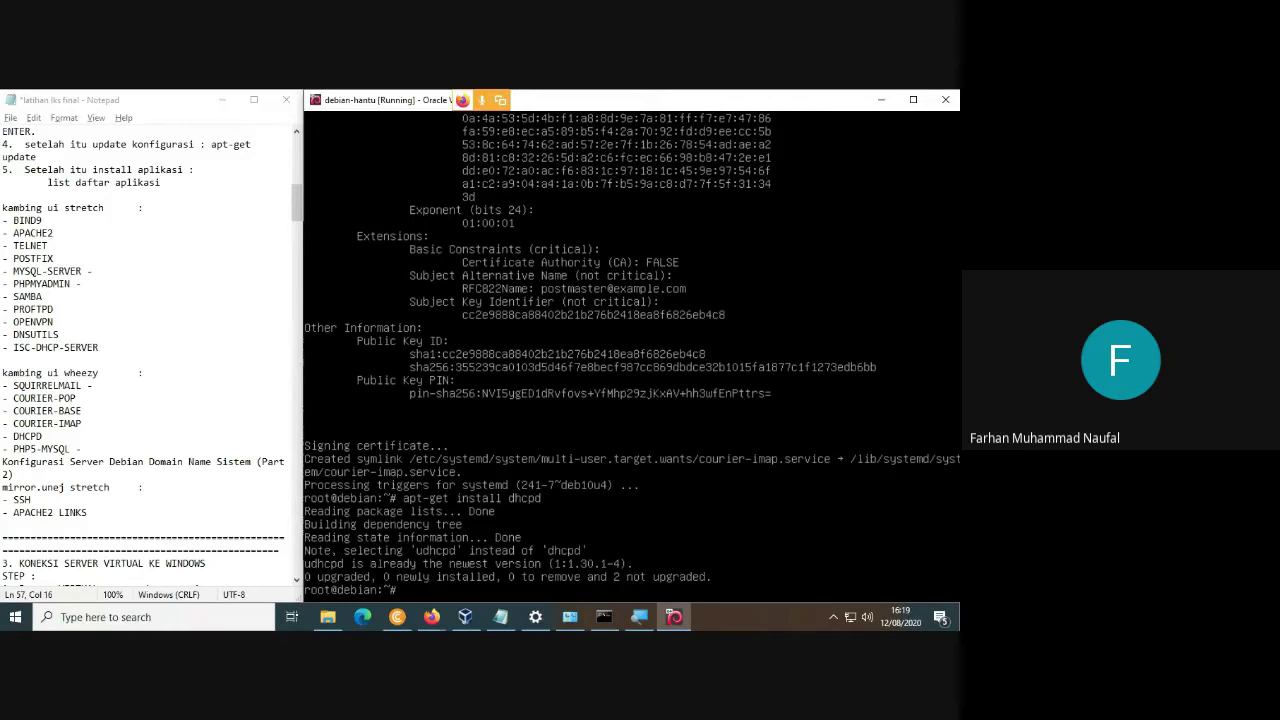
Try to install php5-mysql, which is unavailable.
key("Up")
key("BackSpace")
key("BackSpace")
key("BackSpace")
key("BackSpace")
key("BackSpace")
type("php5-mysql")
key("Return")
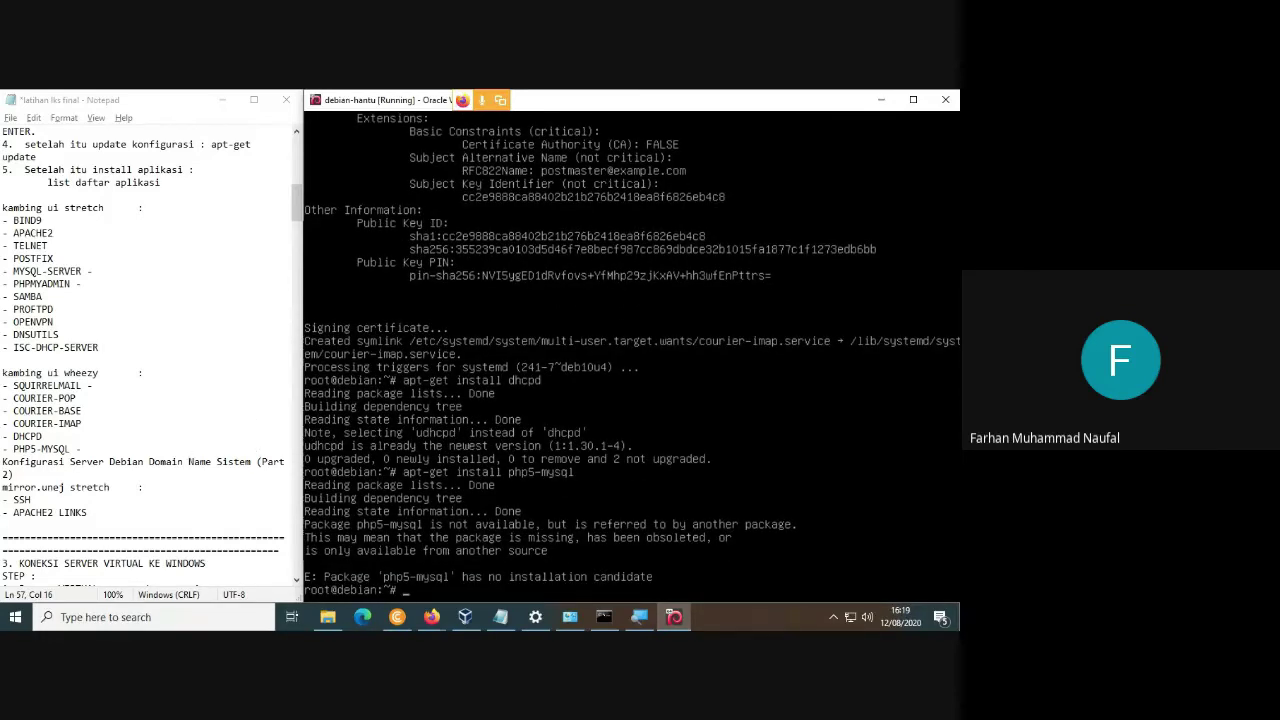
Install apache2 and links, confirming the extra packages with y.
key("Up")
key("BackSpace")
key("BackSpace")
key("BackSpace")
key("BackSpace")
key("BackSpace")
key("BackSpace")
key("BackSpace")
key("BackSpace")
key("BackSpace")
key("BackSpace")
left_click_drag(13, 512, 88, 512)
key("alt+Tab")
type("a")
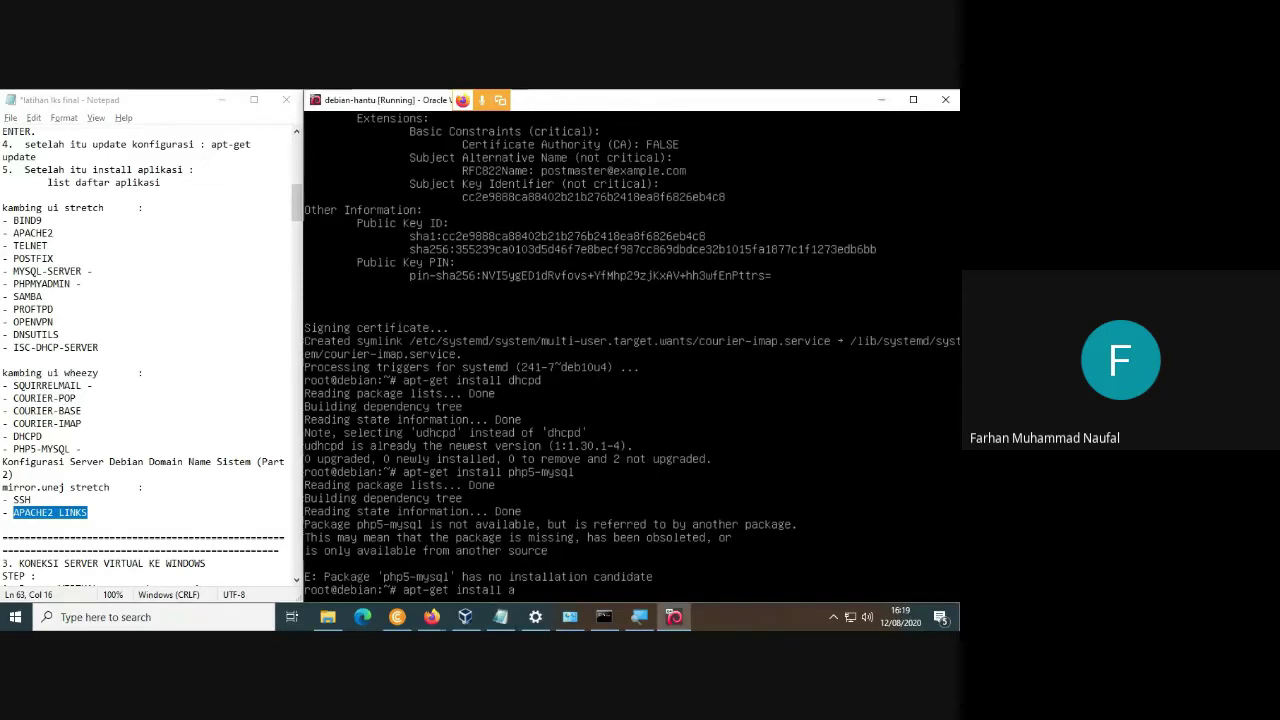
type("pache")
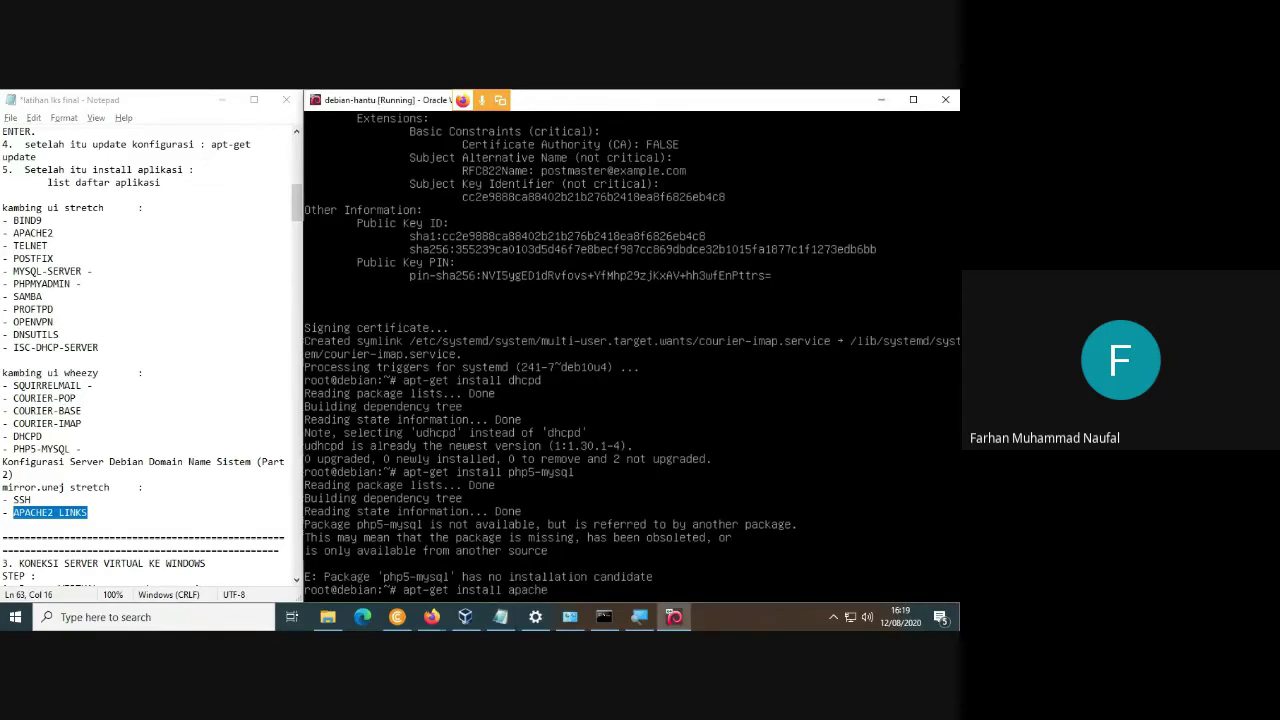
type("2 links")
key("Return")
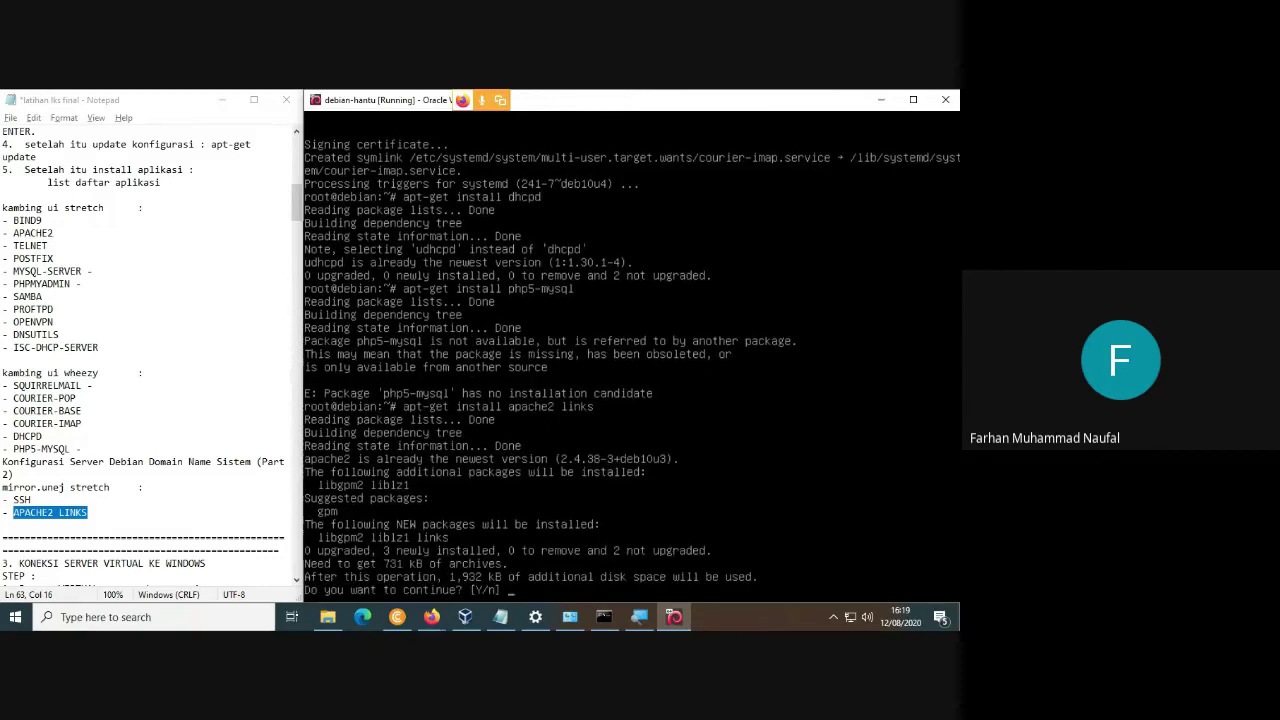
type("y")
key("Return")
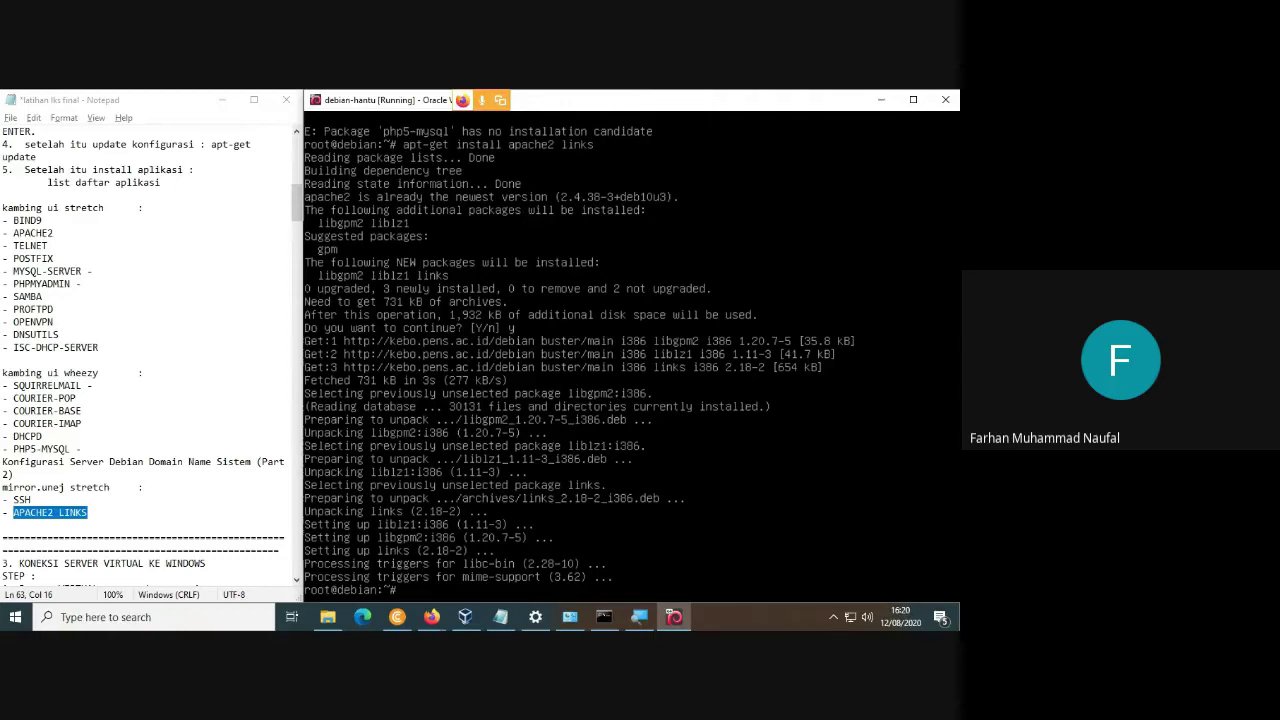
Enter the command nano /etc/network/interfaces at the prompt.
type("nano /etc/network/interface")
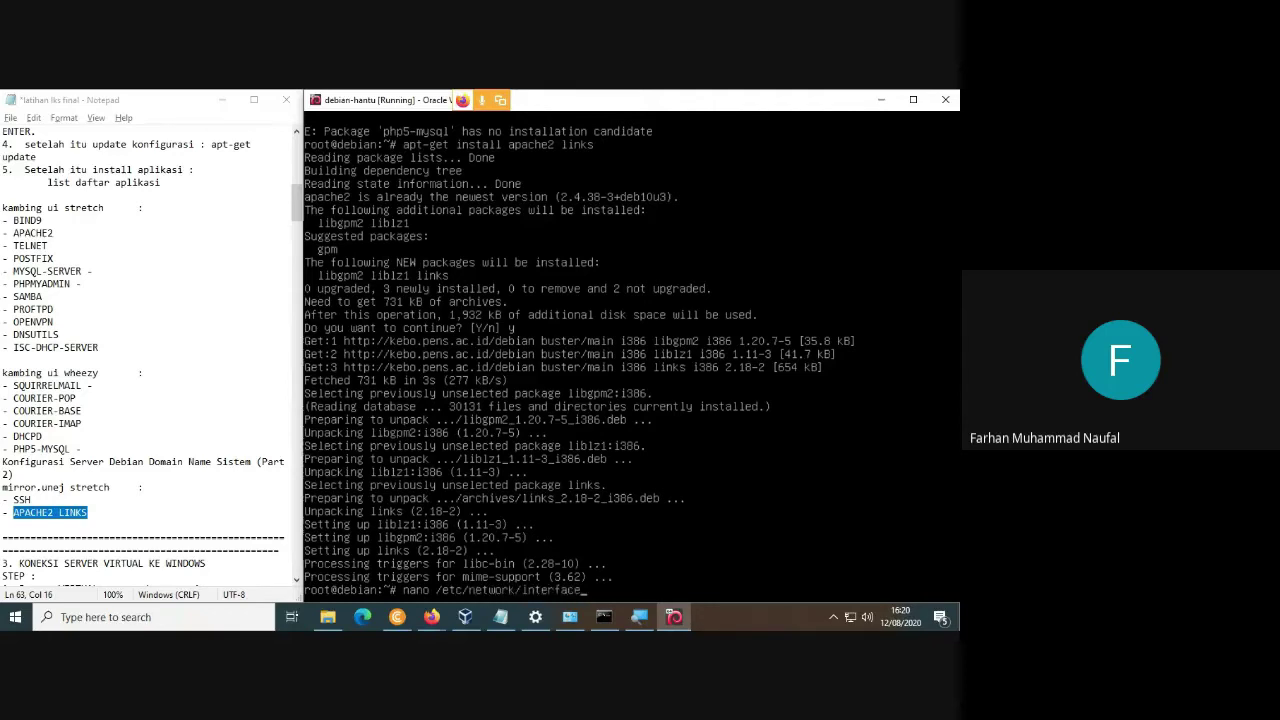
type("s")
Uncomment the static enp0s8 lines (192.168.100.1) in /etc/network/interfaces, save, and restart networking.
key("Return")
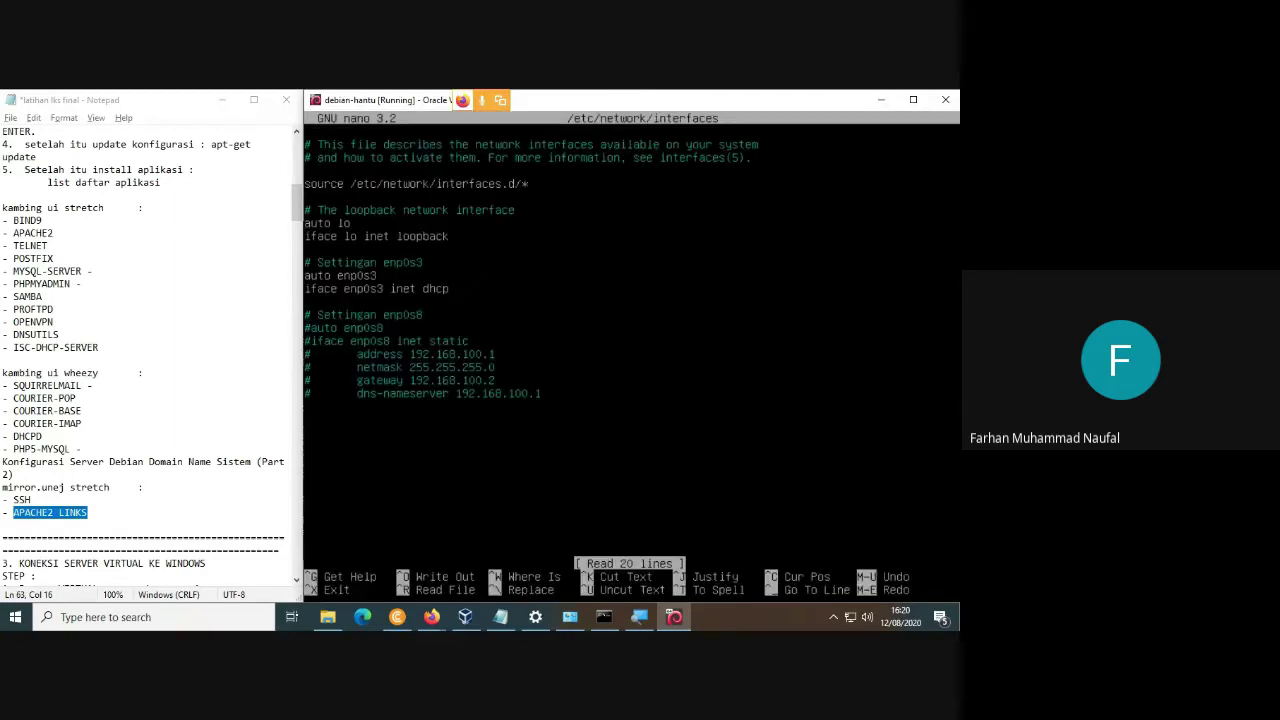
key("Delete")
key("Delete")
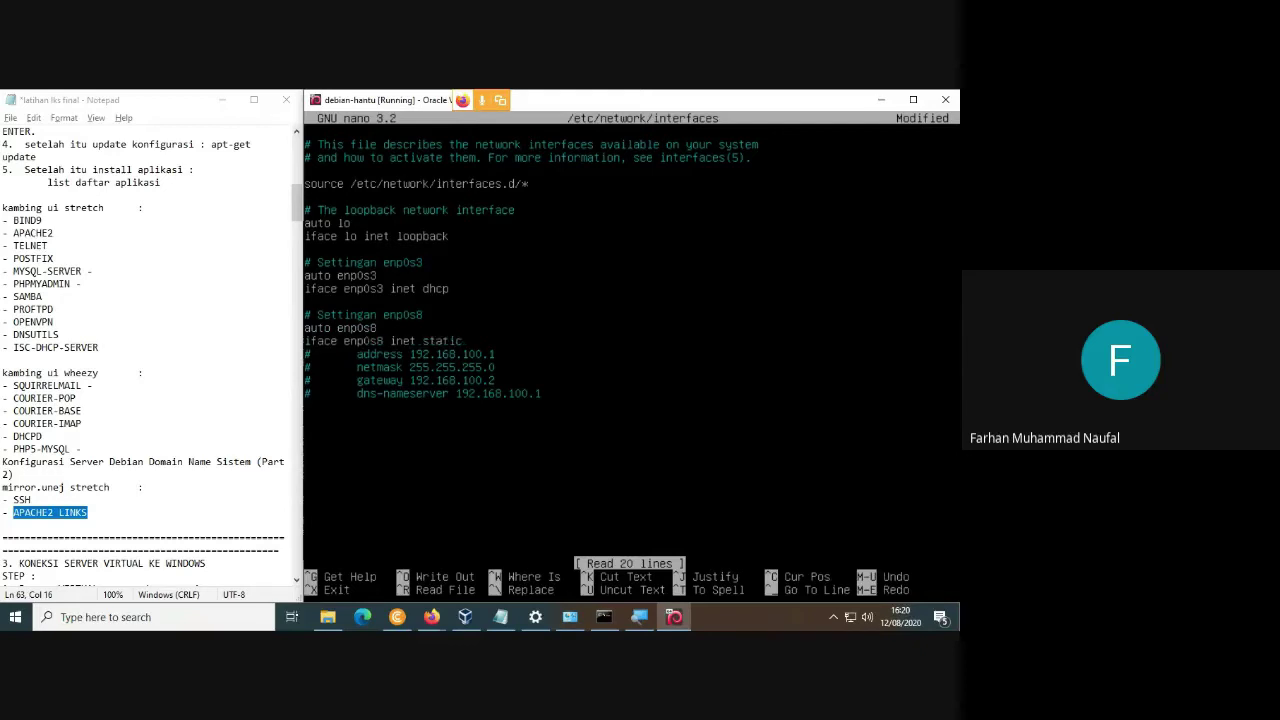
key("Delete")
key("Down")
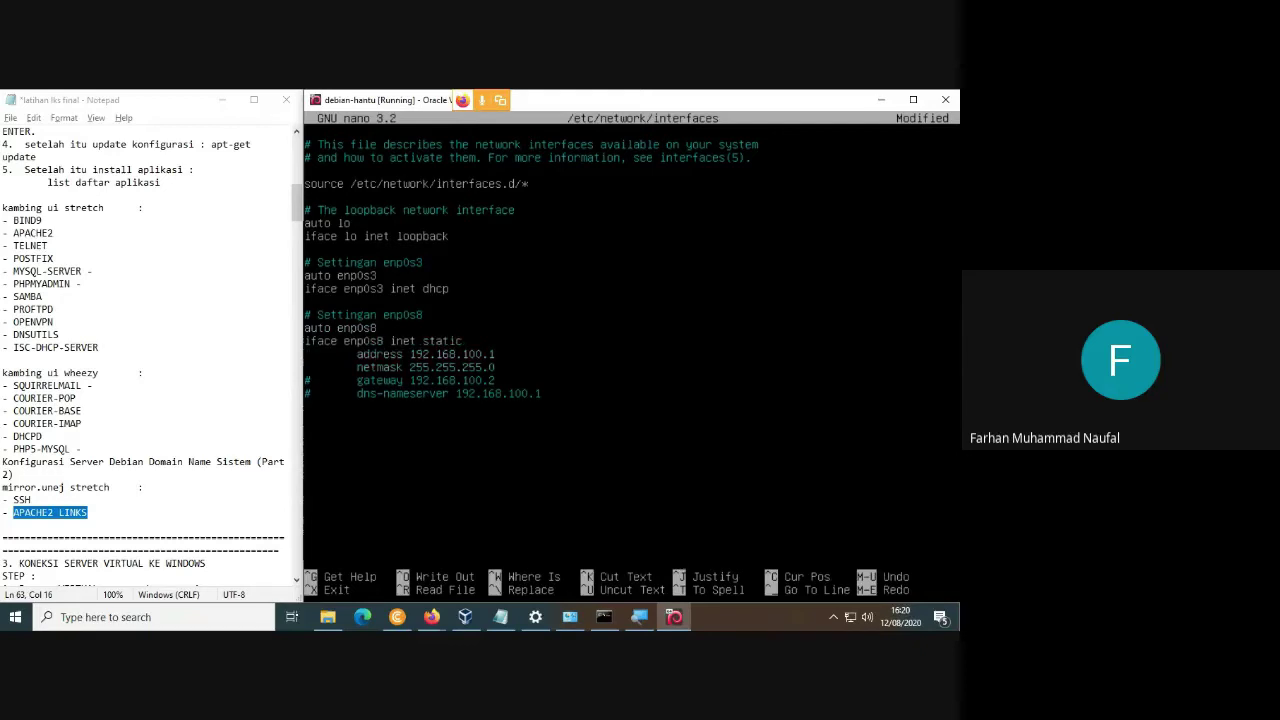
key("Down")
key("Delete")
key("Delete")
key("ctrl+x")
key("y")
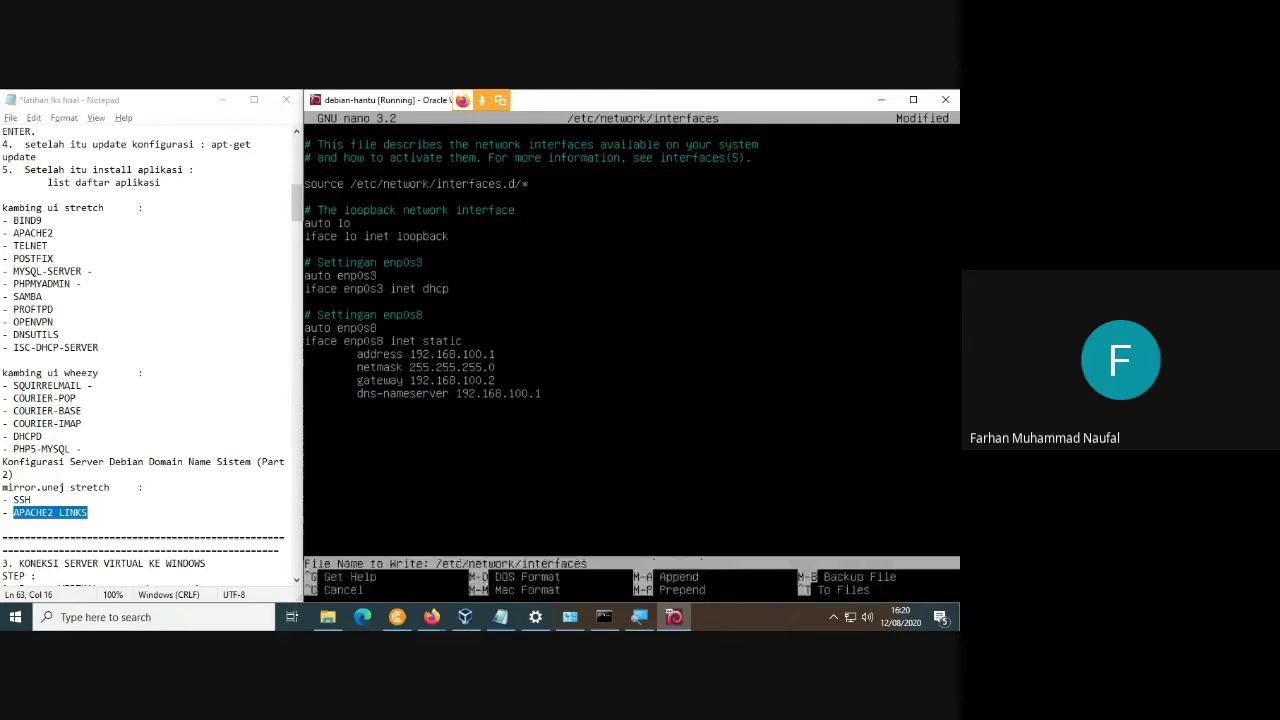
key("Return")
type("/etc")
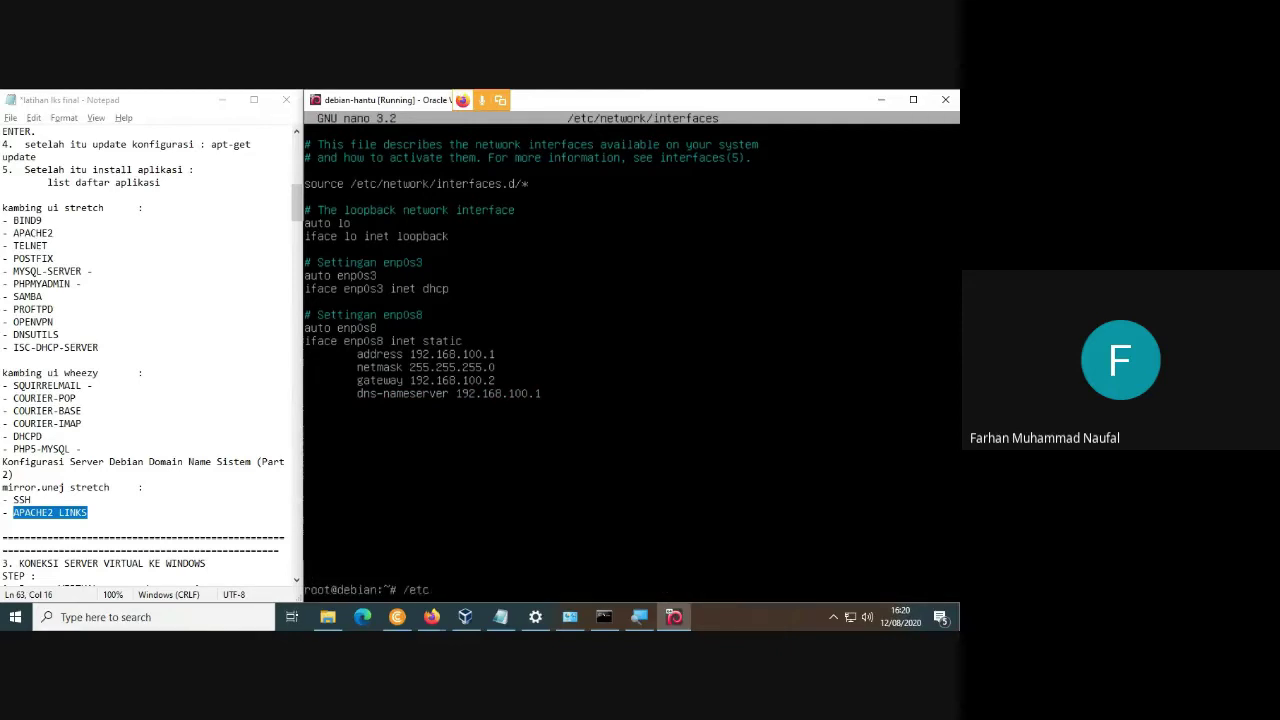
type("/init.d/networking res")
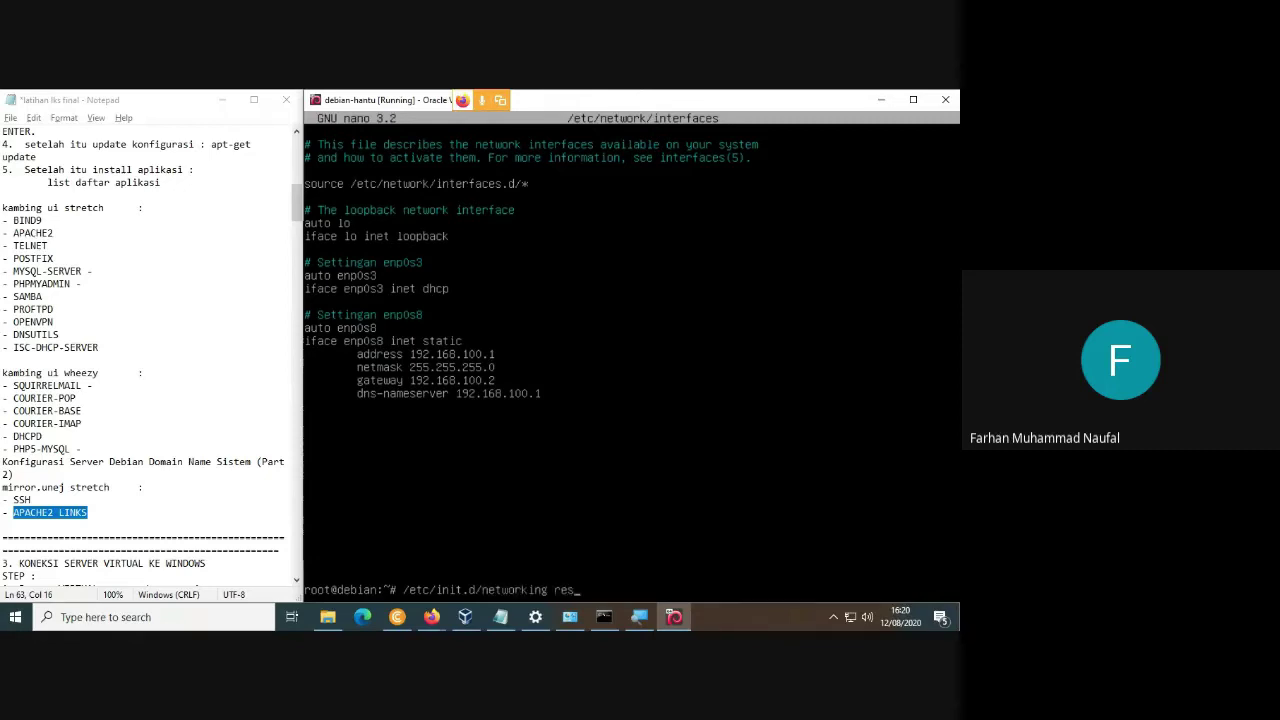
type("tart")
key("Return")
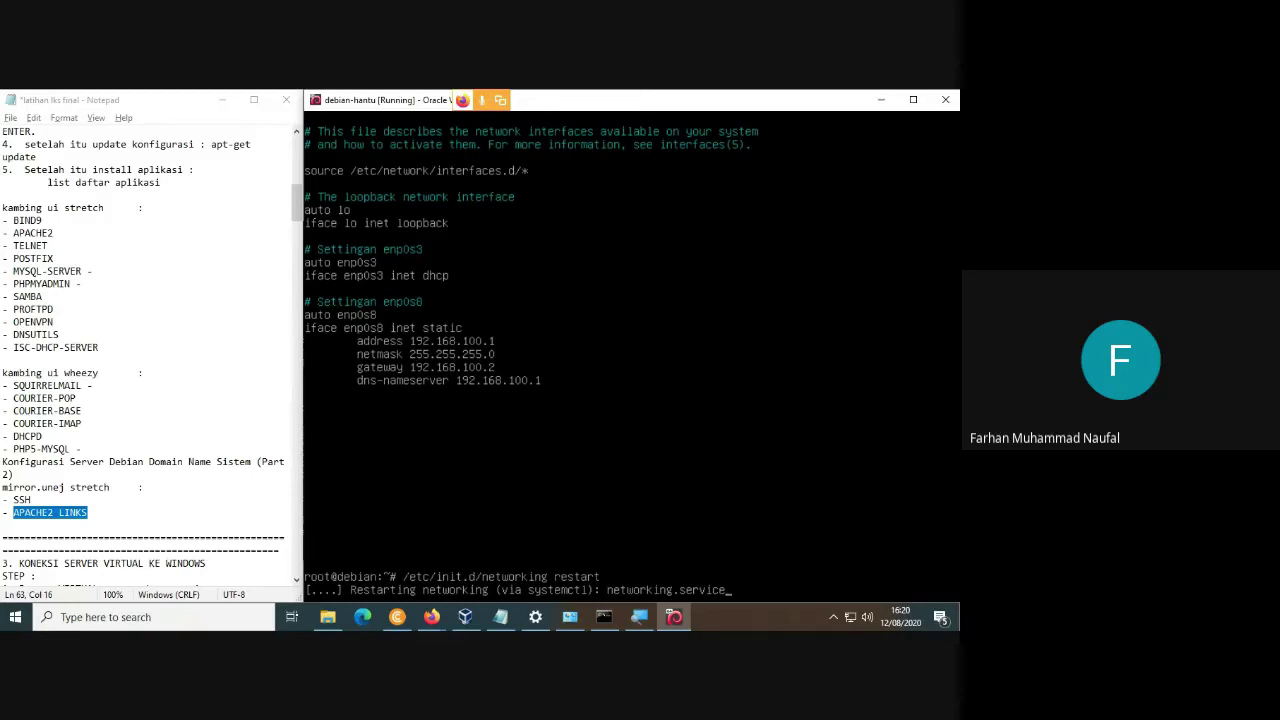
Check enp0s8's address with ip add and ping 192.168.100.1 successfully.
type("ip add")
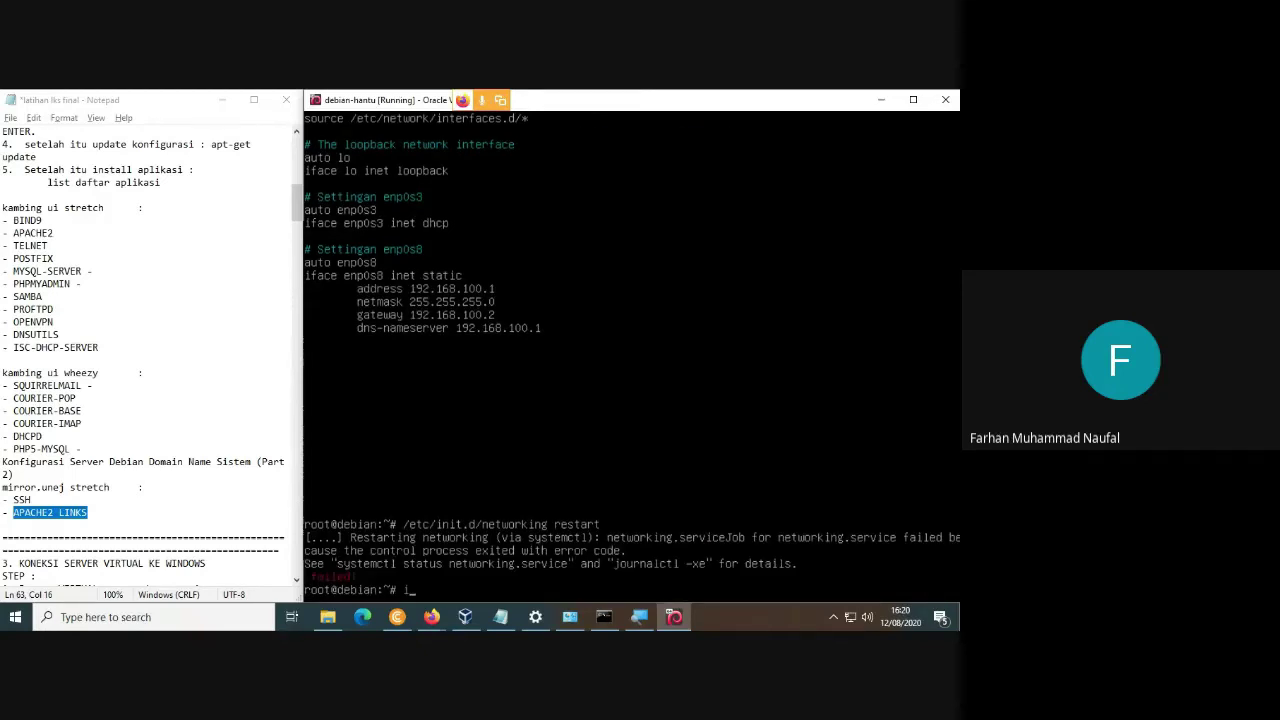
key("Return")
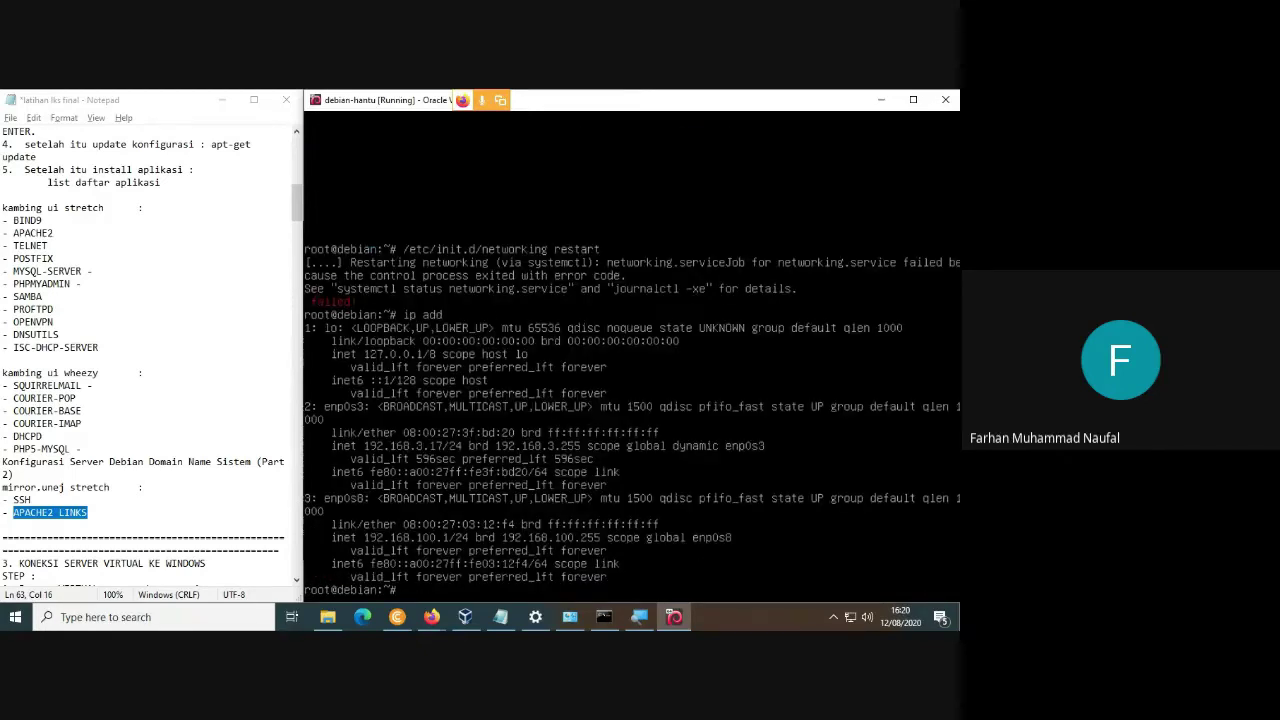
type("ping 192.168.100.1")
key("Return")
key("ctrl+c")
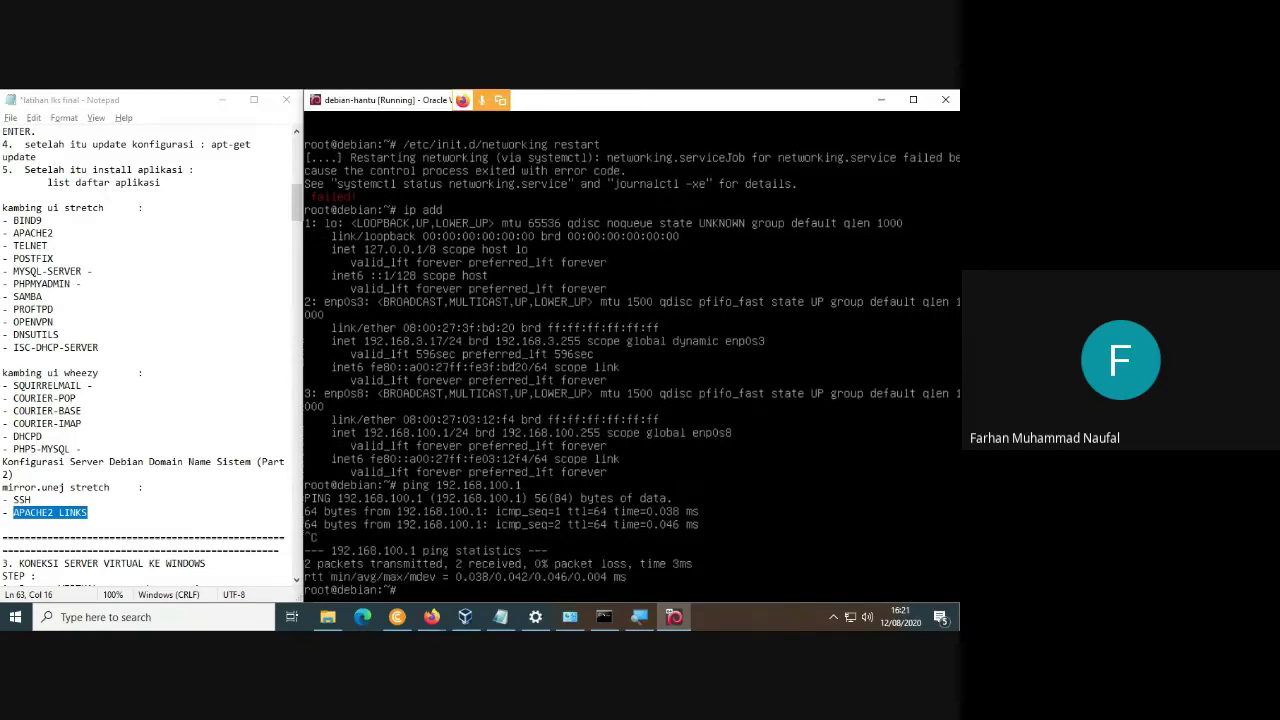
Narrow the notes window and widen the VM window so they sit side by side.
left_click(100, 283)
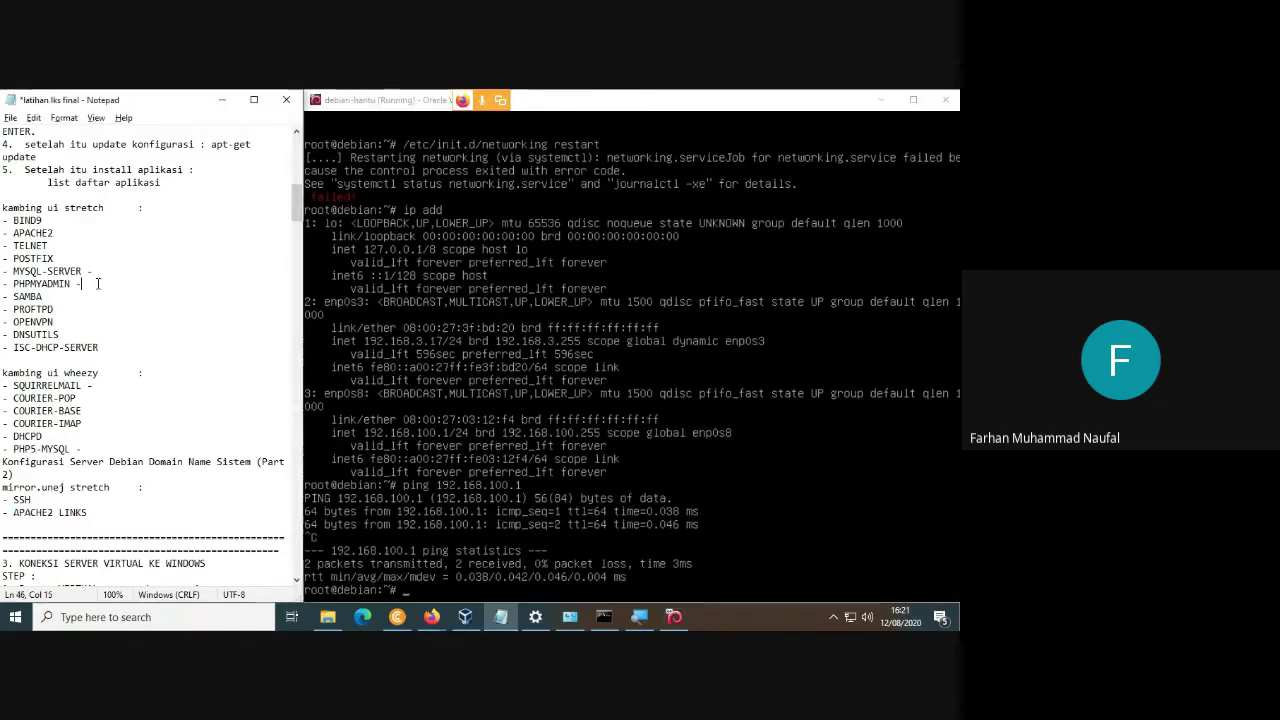
scroll(100, 283, "up", 2)
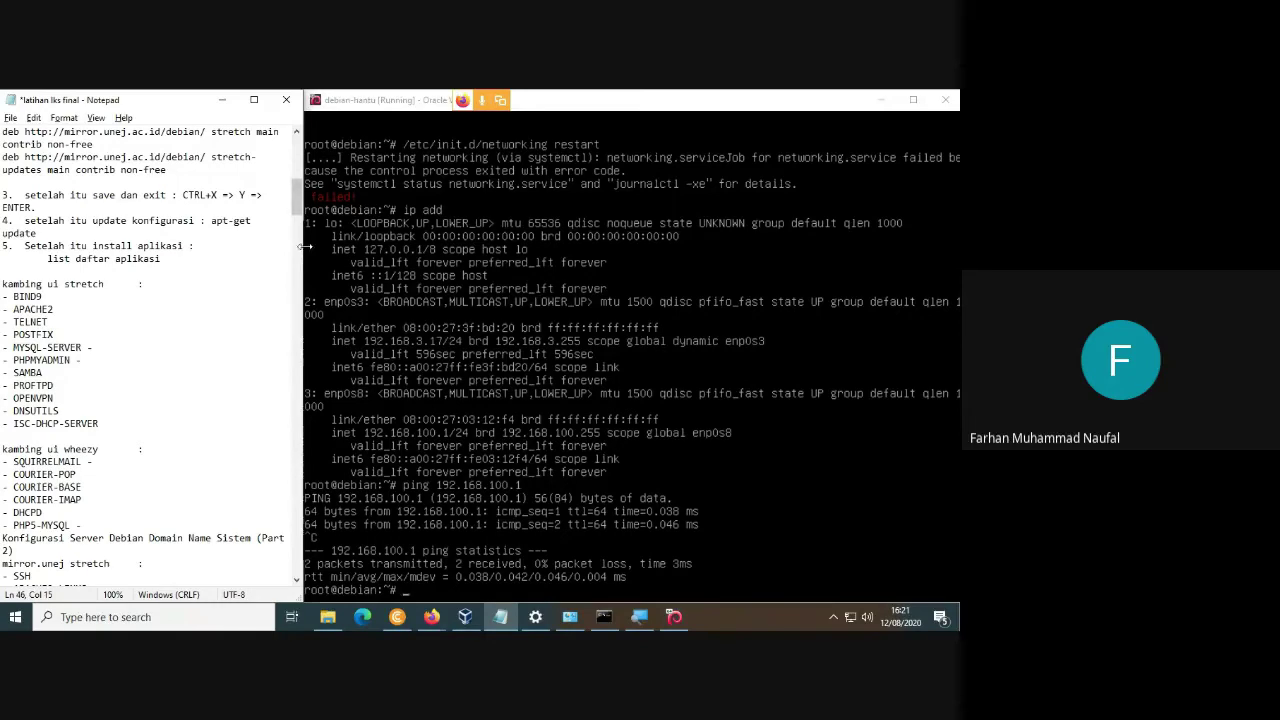
left_click_drag(299, 200, 211, 200)
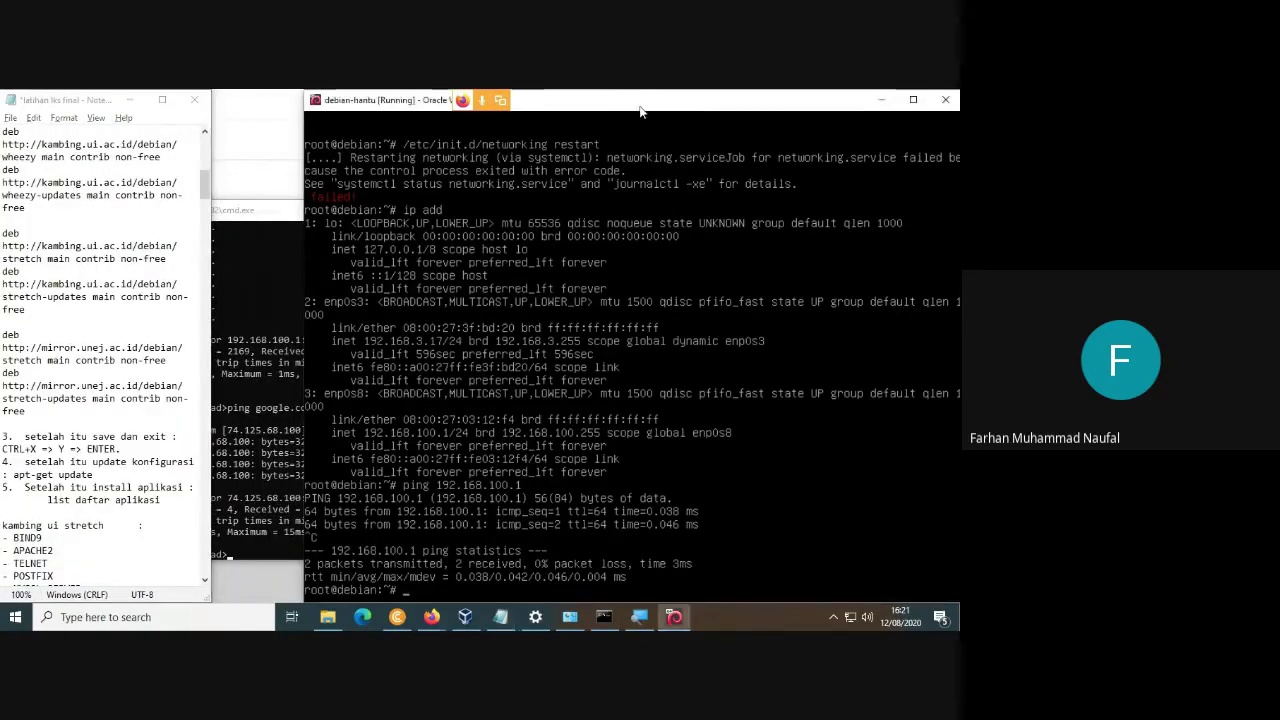
left_click_drag(304, 200, 212, 200)
left_click(135, 318)
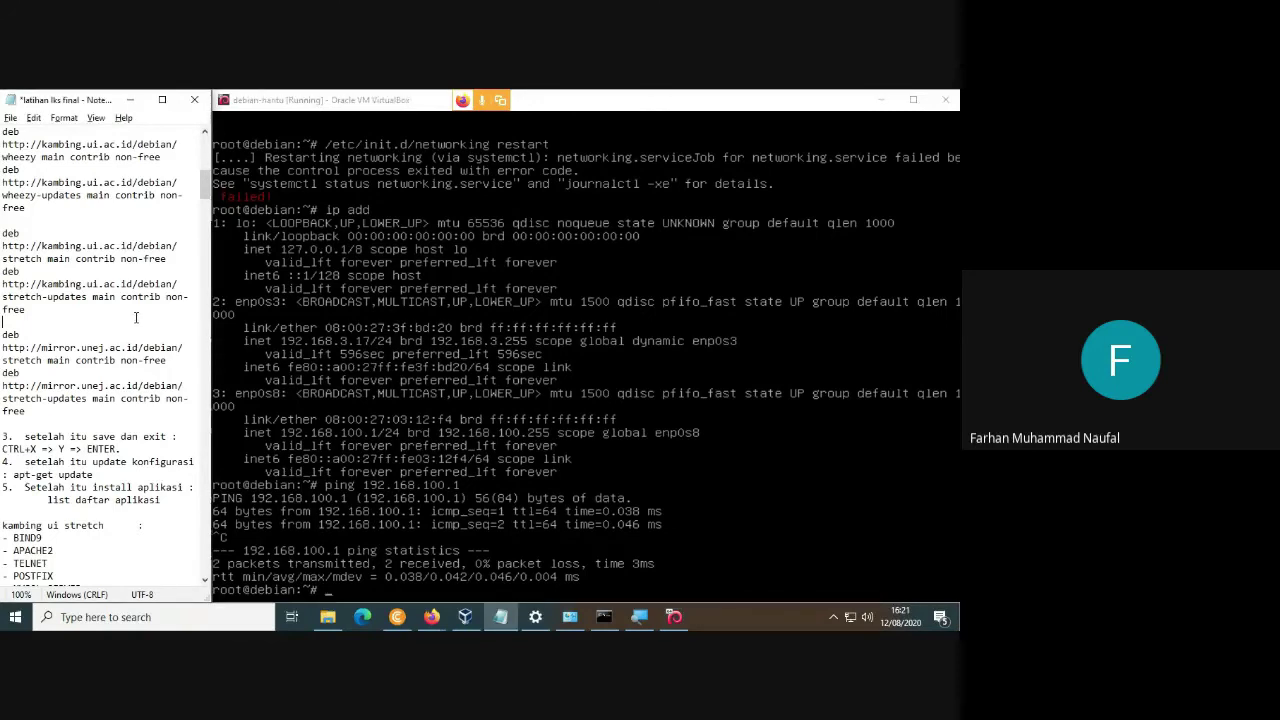
Move into /etc/bind, list its files, and open named.conf.local in nano.
type("cd")
key("BackSpace")
key("BackSpace")
key("alt+Tab")
type("cd")
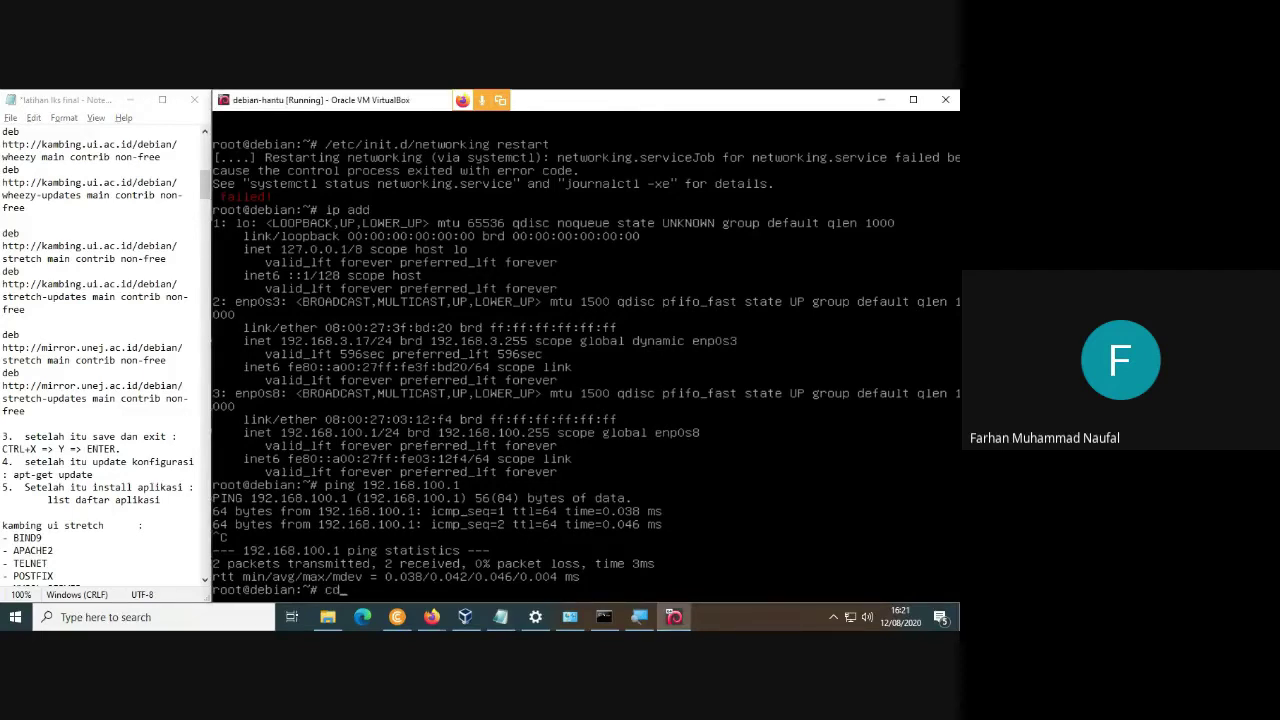
type(" /etc/bind")
key("Return")
type("ls")
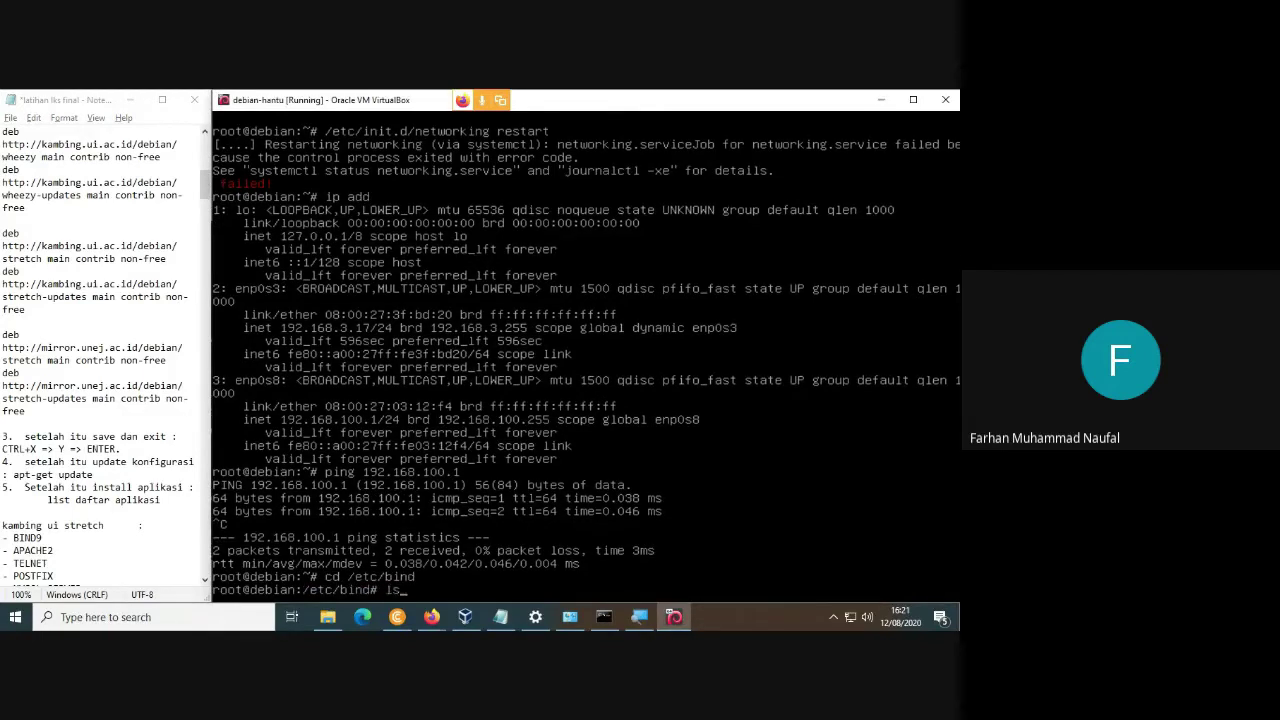
key("Return")
type("nano")
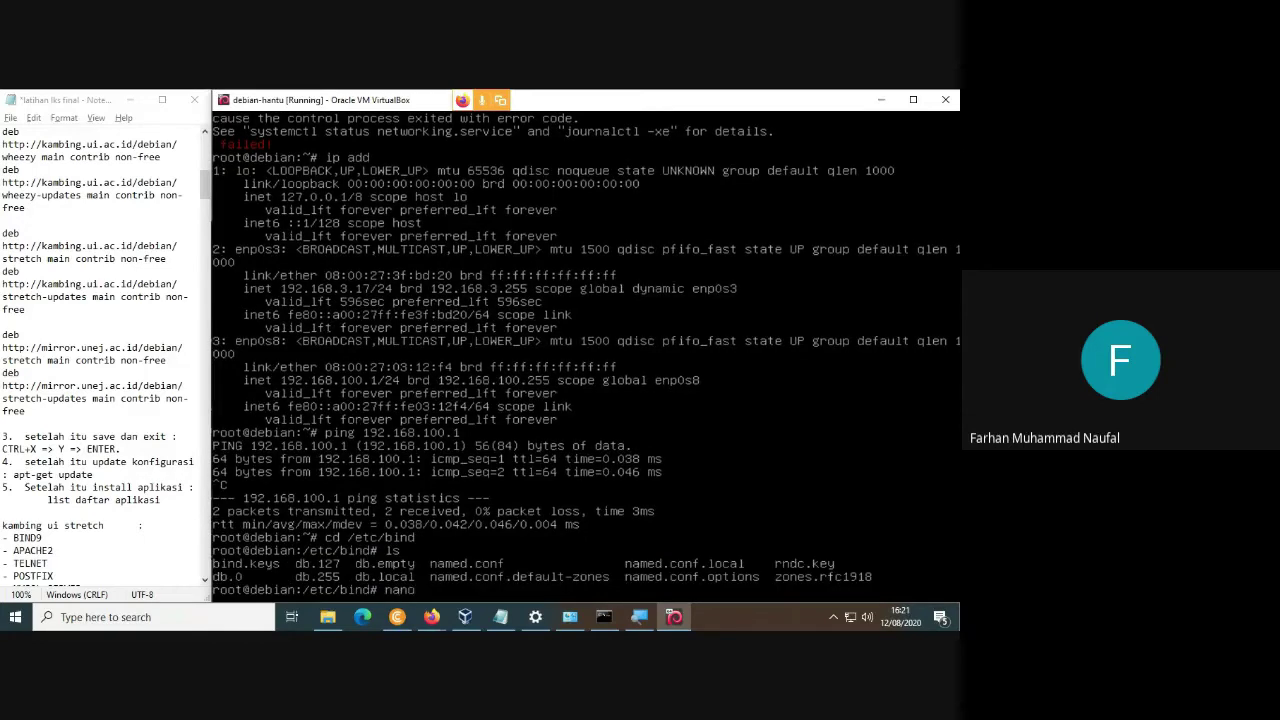
type(" named.conf.local")
key("Return")
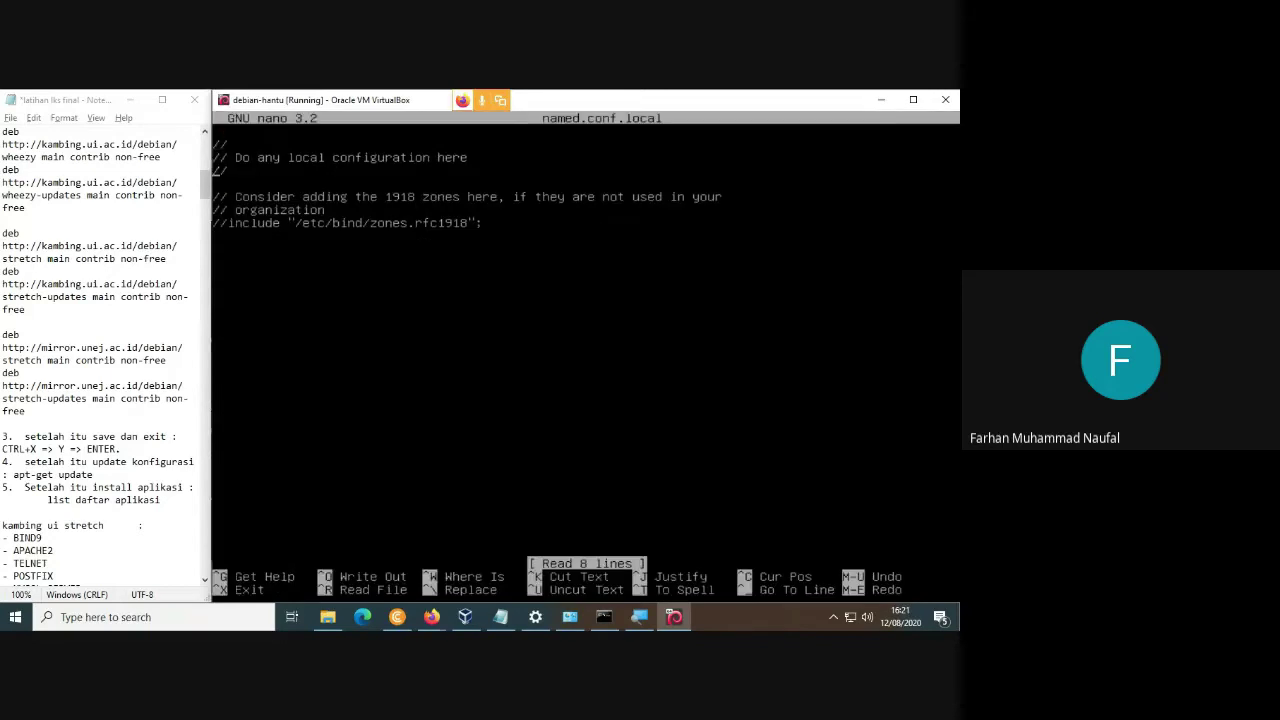
Add a zone "fahma.net" block containing type master;.
key("Return")
type("zo")
type("ne \"fahma")
type("\"")
key("Left")
type("fahma")
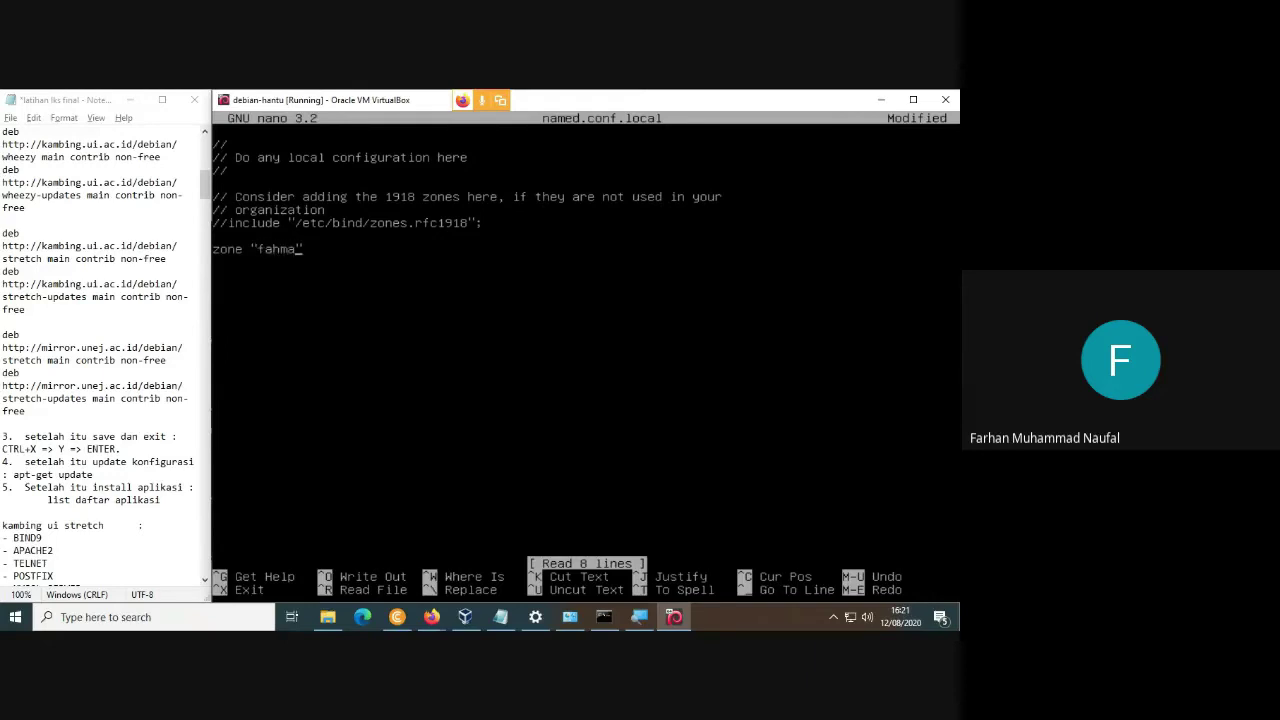
type(".net\"")
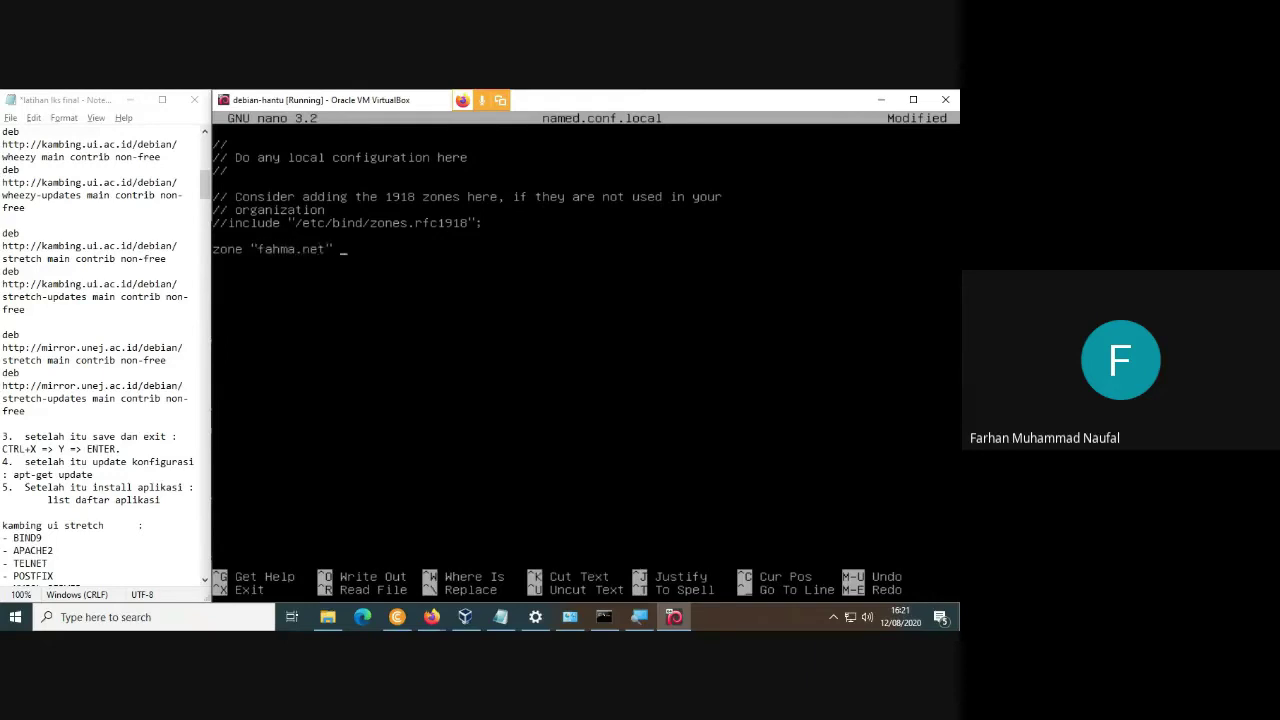
type(" {};")
key("Return")
key("Return")
key("Tab")
type("type master;")
key("Return")
Set the fahma.net zone file to "/etc/bind/db.fahma" and begin a zone "192" block.
key("Tab")
type("file \"/etc/bind/d")
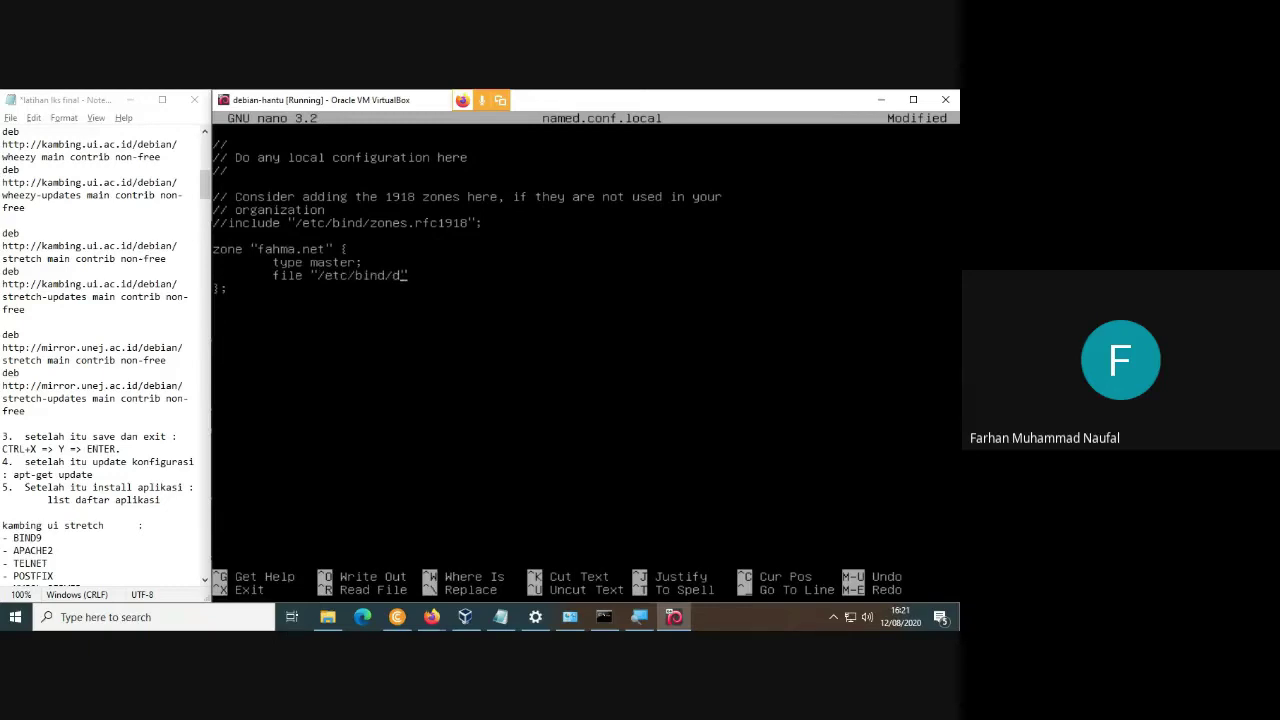
type("b.")
key("BackSpace")
type("faha")
key("BackSpace")
type("ma\";")
key("Return")
key("Return")
type("zone")
type(" \"\"")
type("192")
type(" {}")
Add type master; and file "/etc/bind/db.192"; inside the 192 zone, correcting the zone name.
key("Return")
key("Return")
key("Tab")
type("type master")
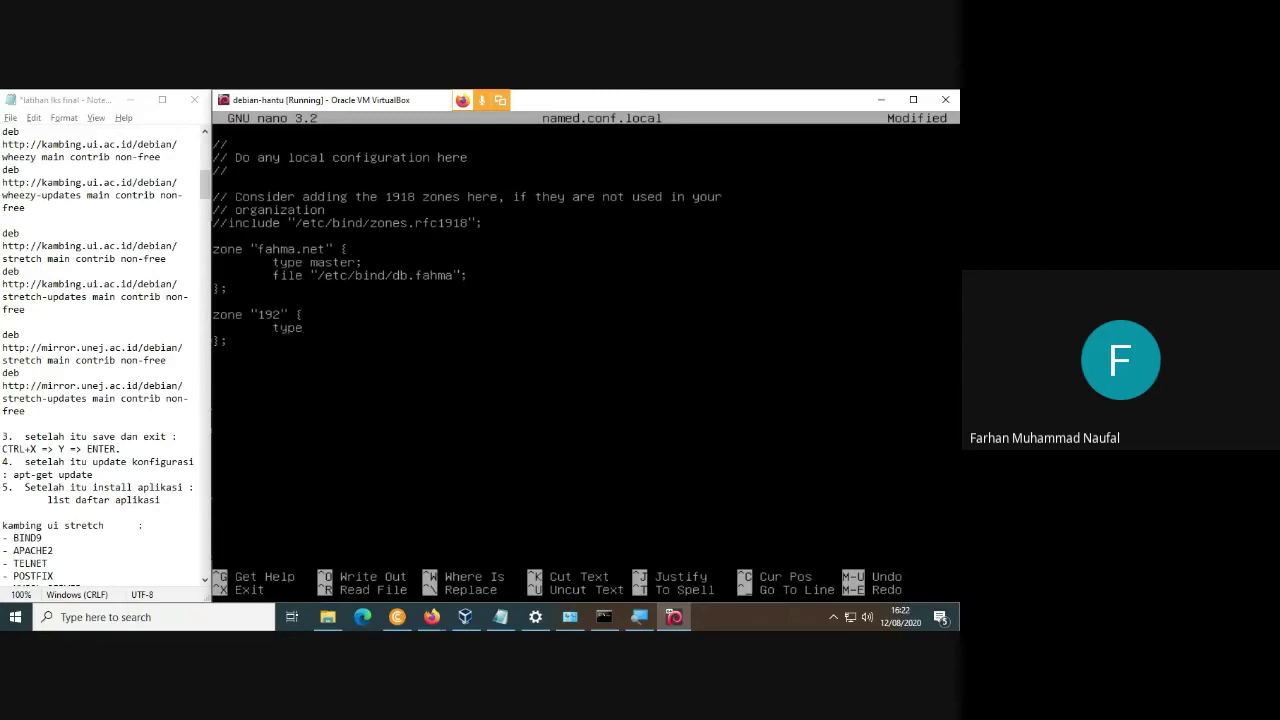
type(";")
key("Return")
key("Tab")
type("file \"/etc/bind")
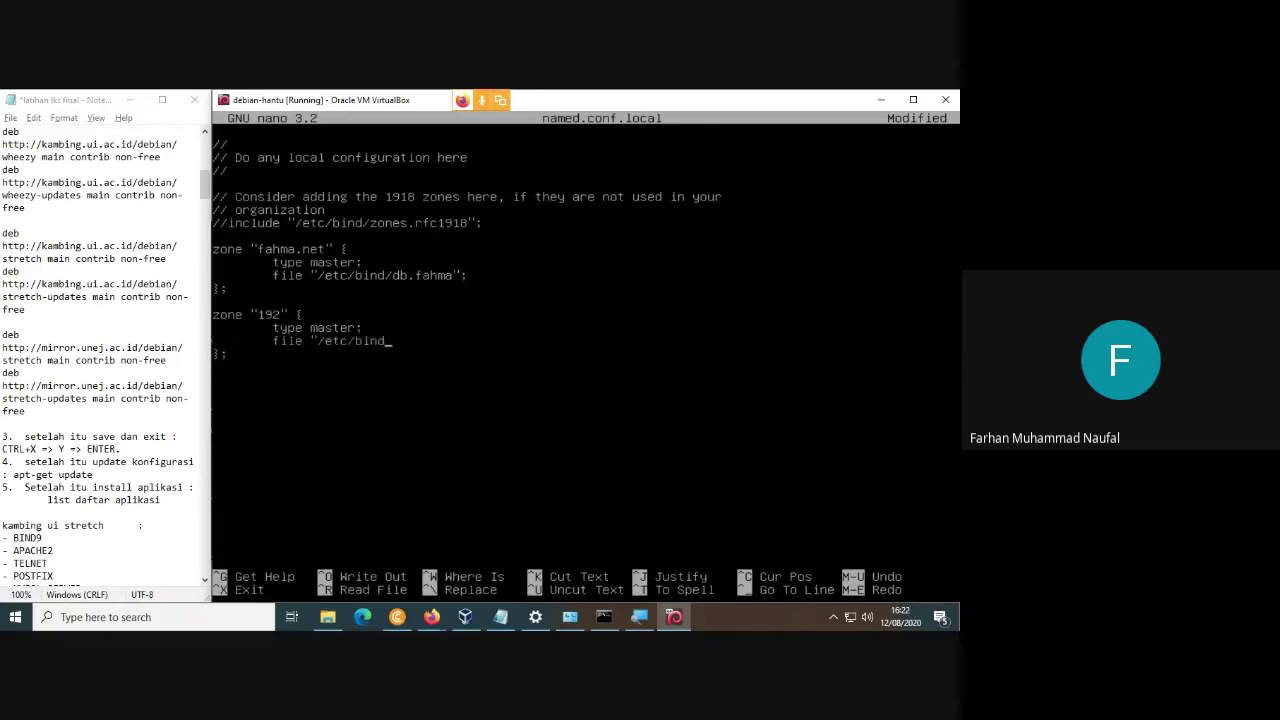
type("/db.192\";")
key("Left")
key("Left")
key("BackSpace")
key("BackSpace")
type("92")
Save named.conf.local under its existing name and exit nano.
key("ctrl+x")
key("y")
key("Return")
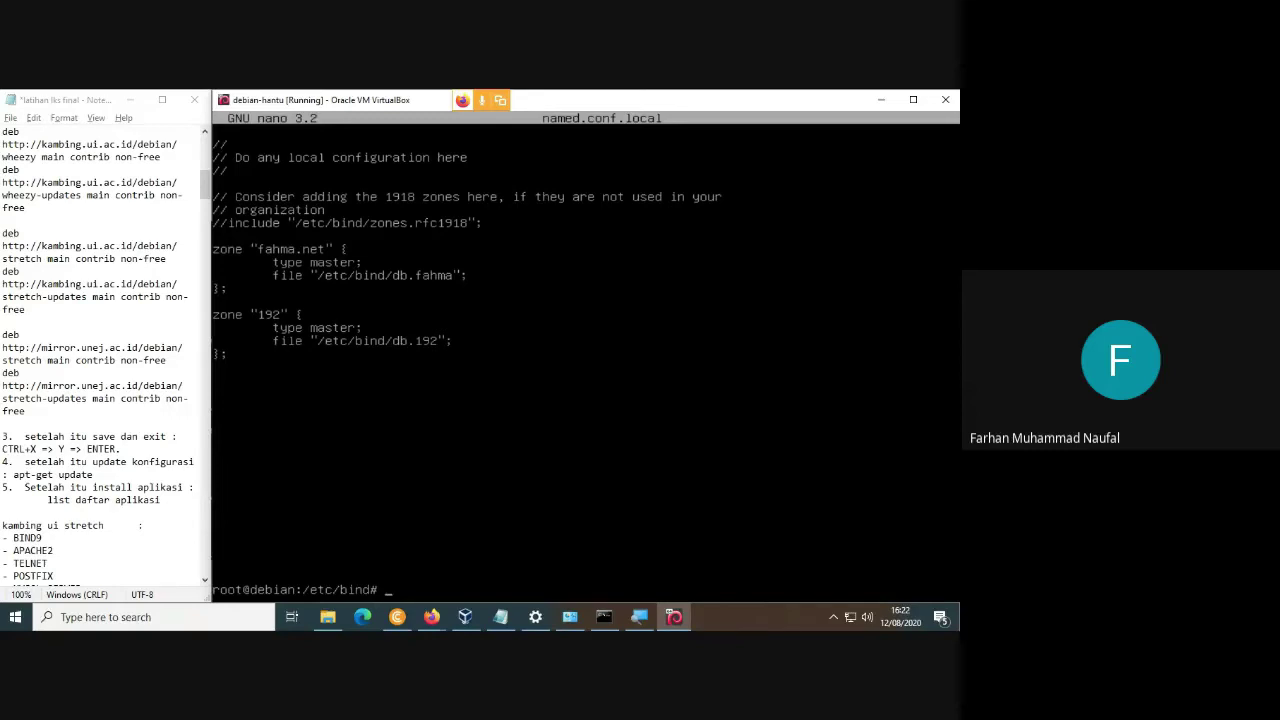
List the /etc/bind files, clear the terminal, and list them again.
type("co")
key("BackSpace")
key("BackSpace")
type("ls")
key("Return")
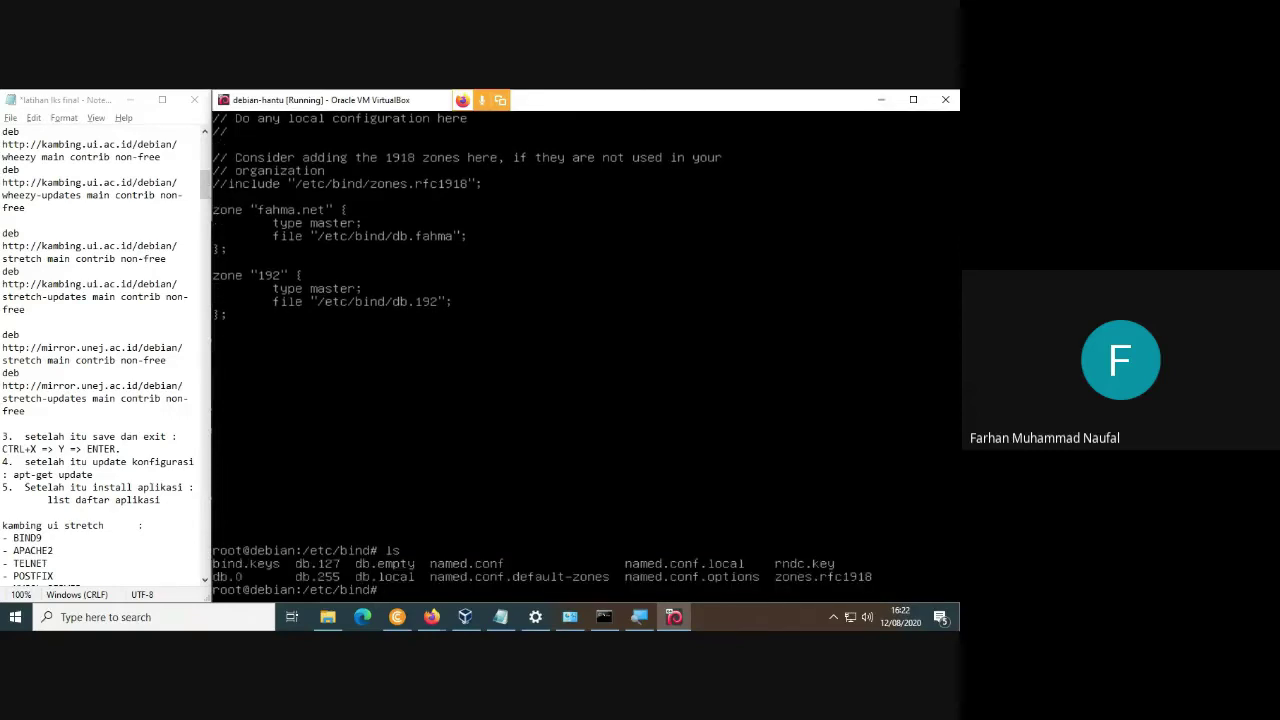
type("clea")
type("r")
key("Return")
type("ls")
key("Return")
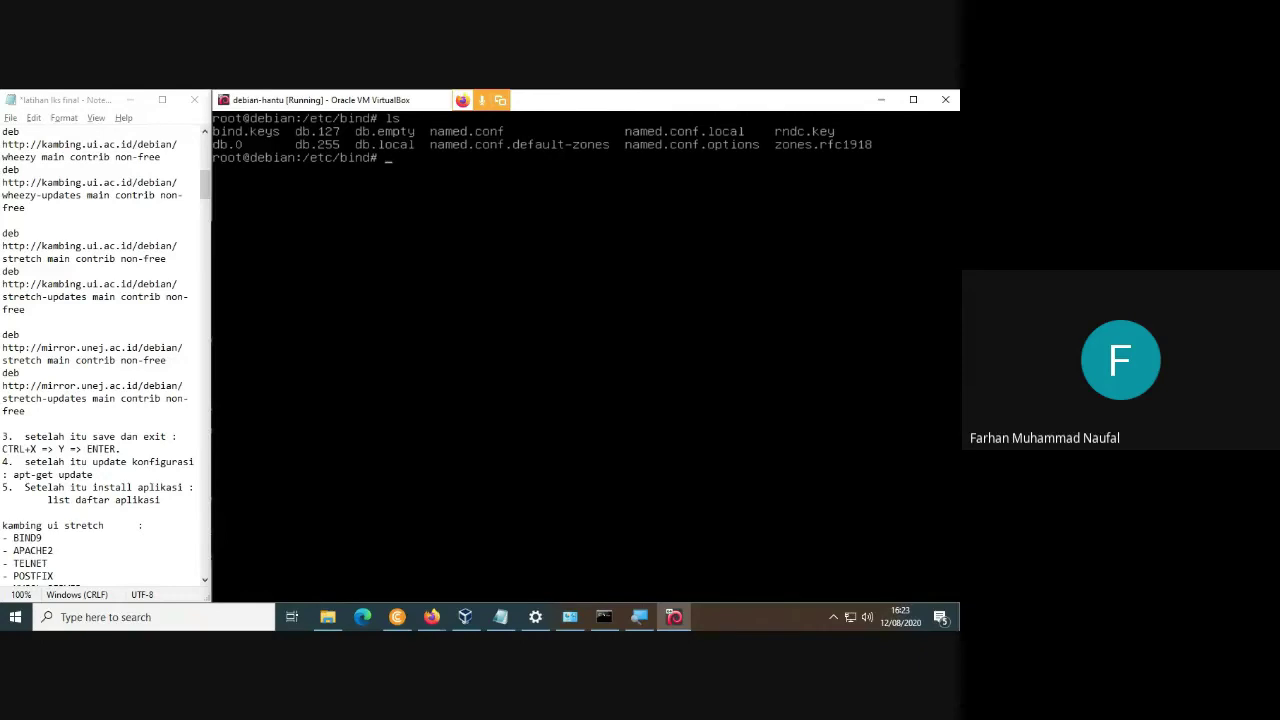
Copy db.local to db.fahma and verify it with ls.
left_click(84, 301)
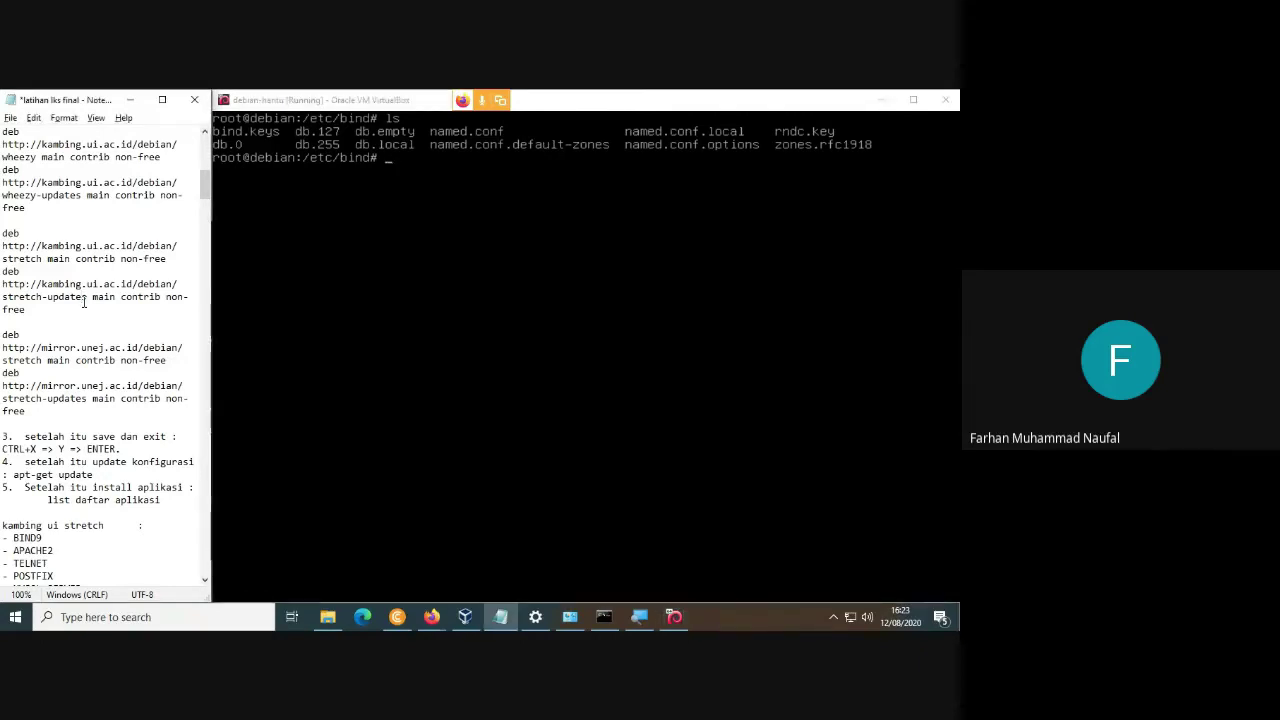
key("super+plus")
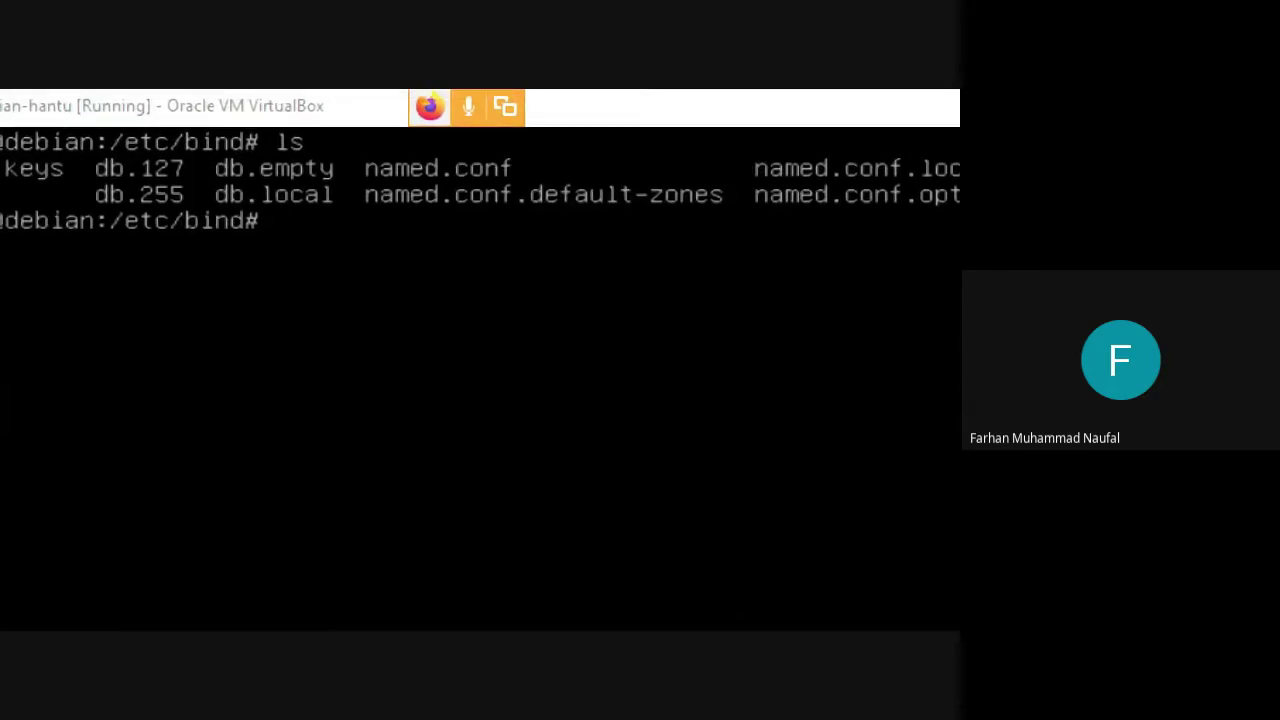
left_click(282, 229)
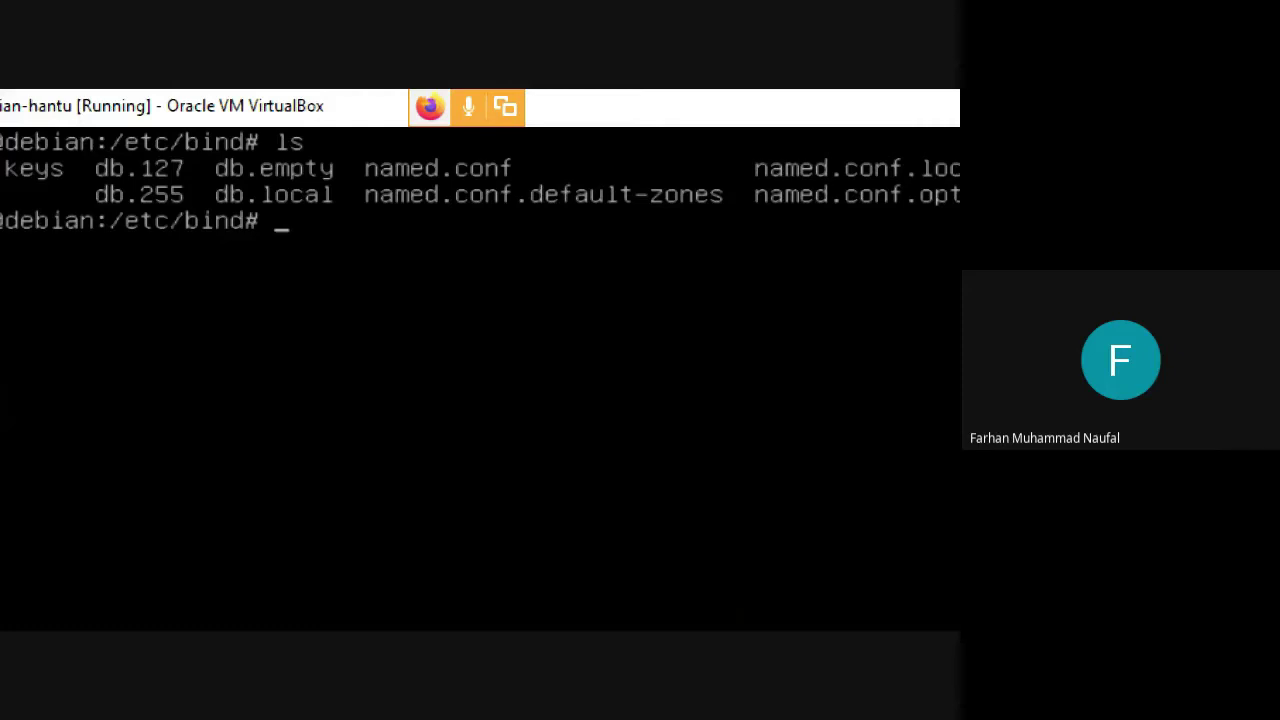
type("cp db.lo")
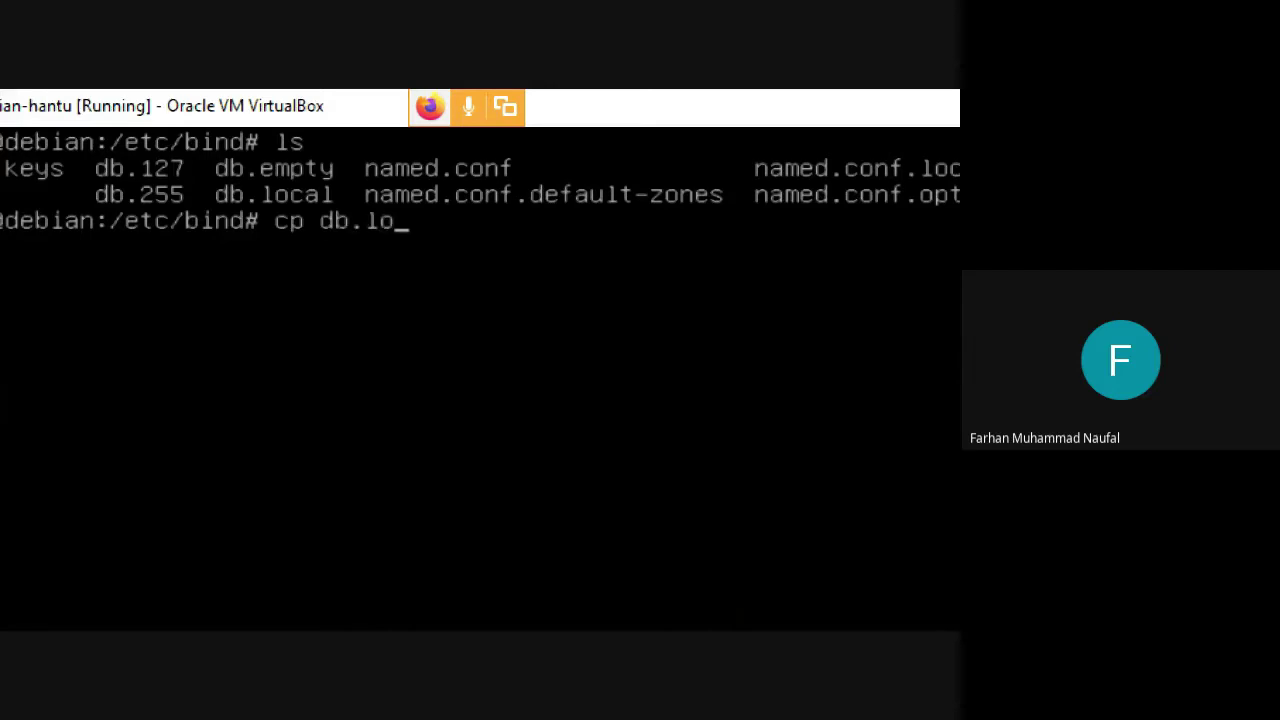
type("cal db")
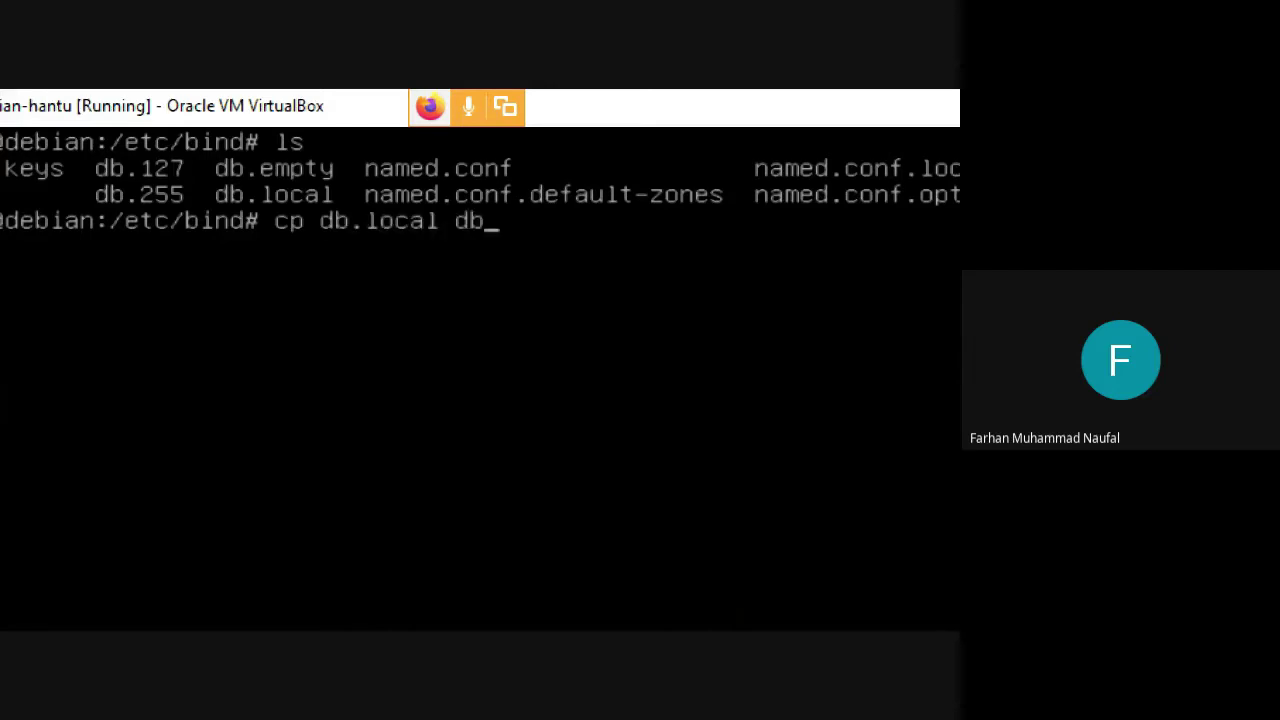
type(".fahma")
key("Return")
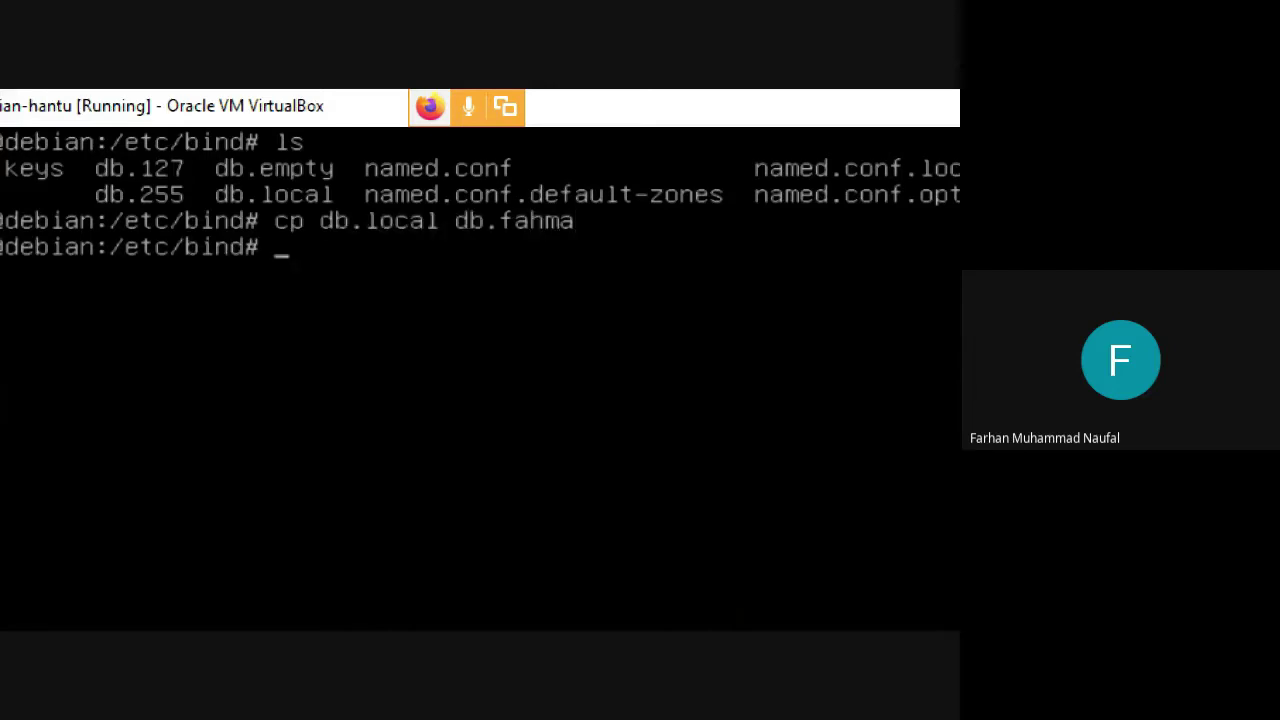
type("c")
key("BackSpace")
type("ls")
key("Return")
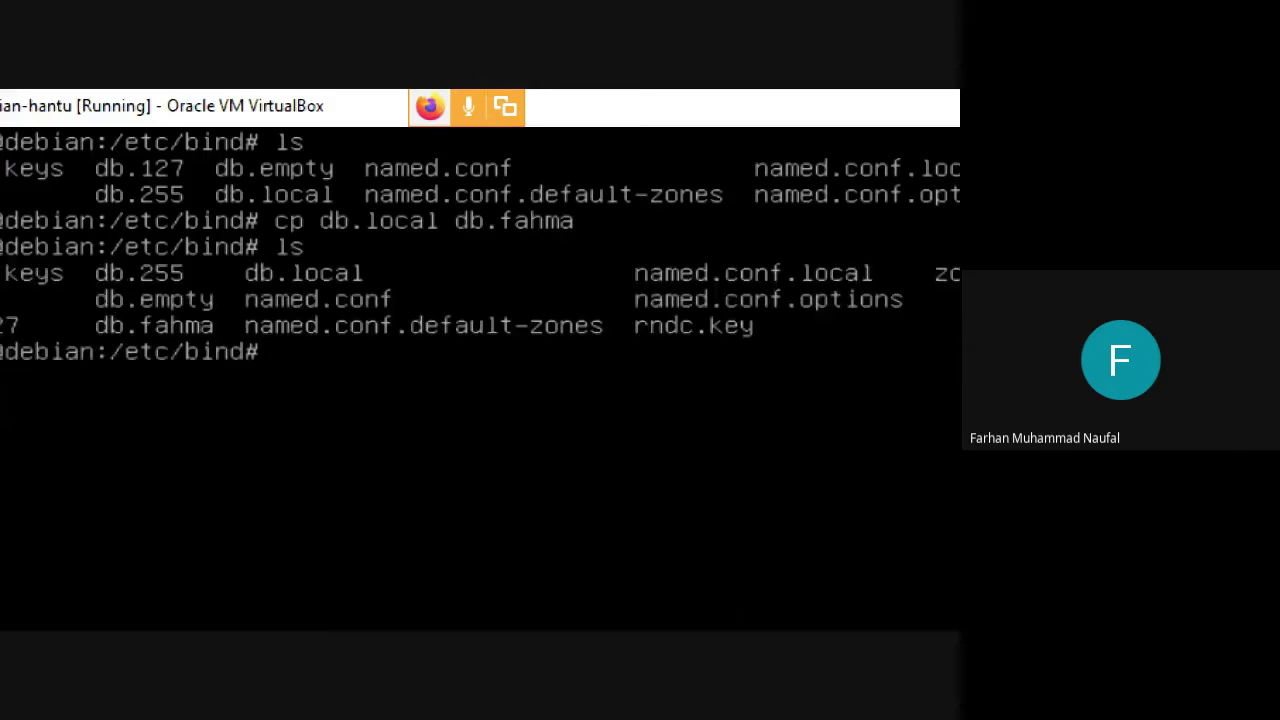
Copy db.255 to db.192 and confirm it with ls.
type("cp db.255 ")
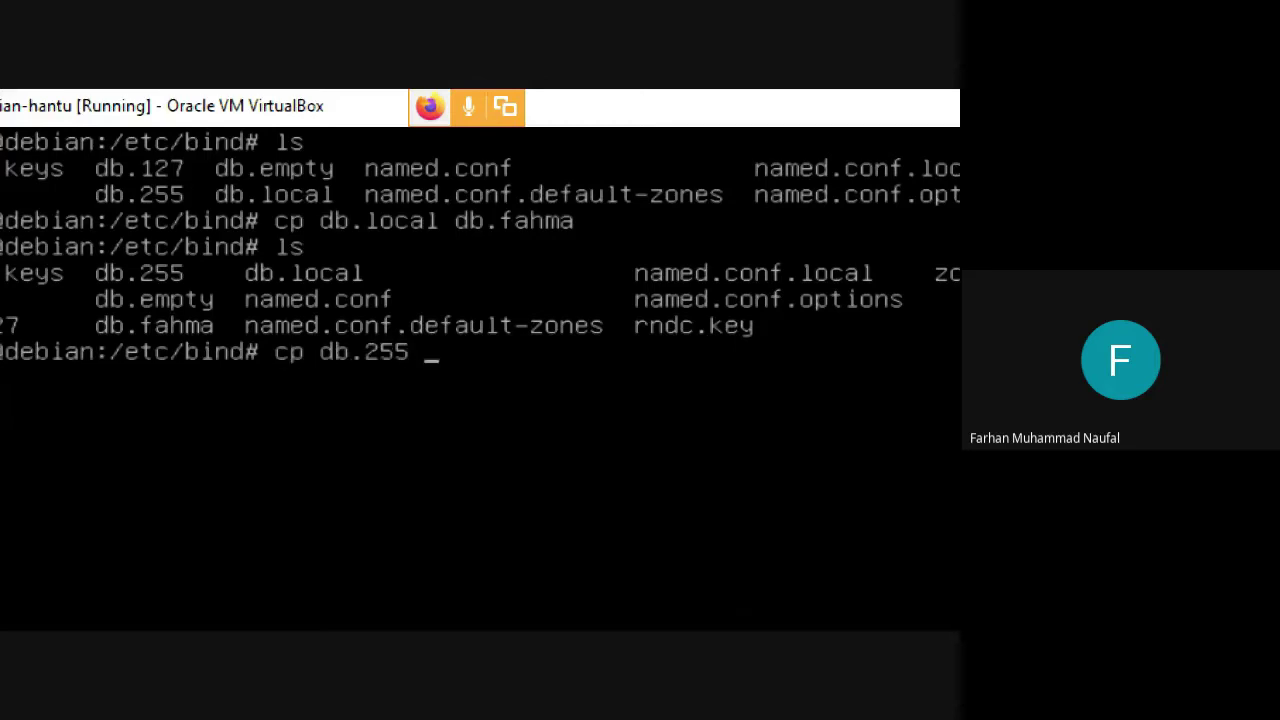
type("db.192")
key("Return")
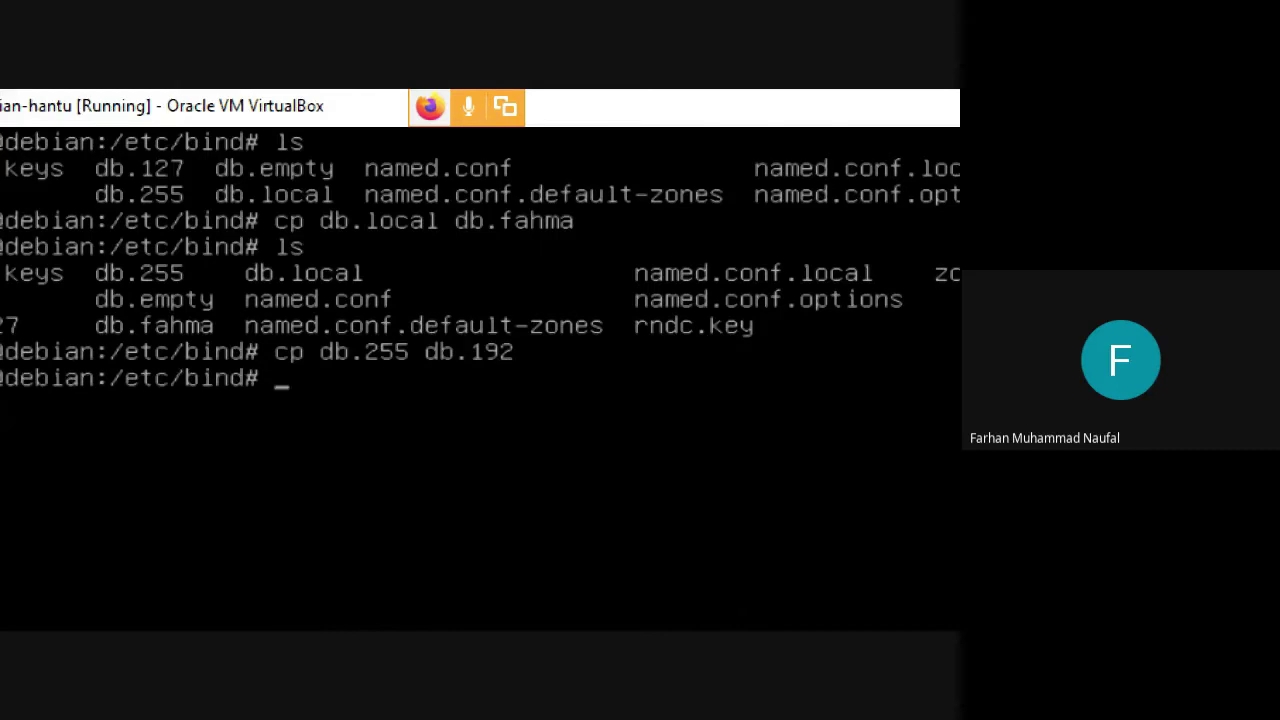
type("ls")
key("Return")
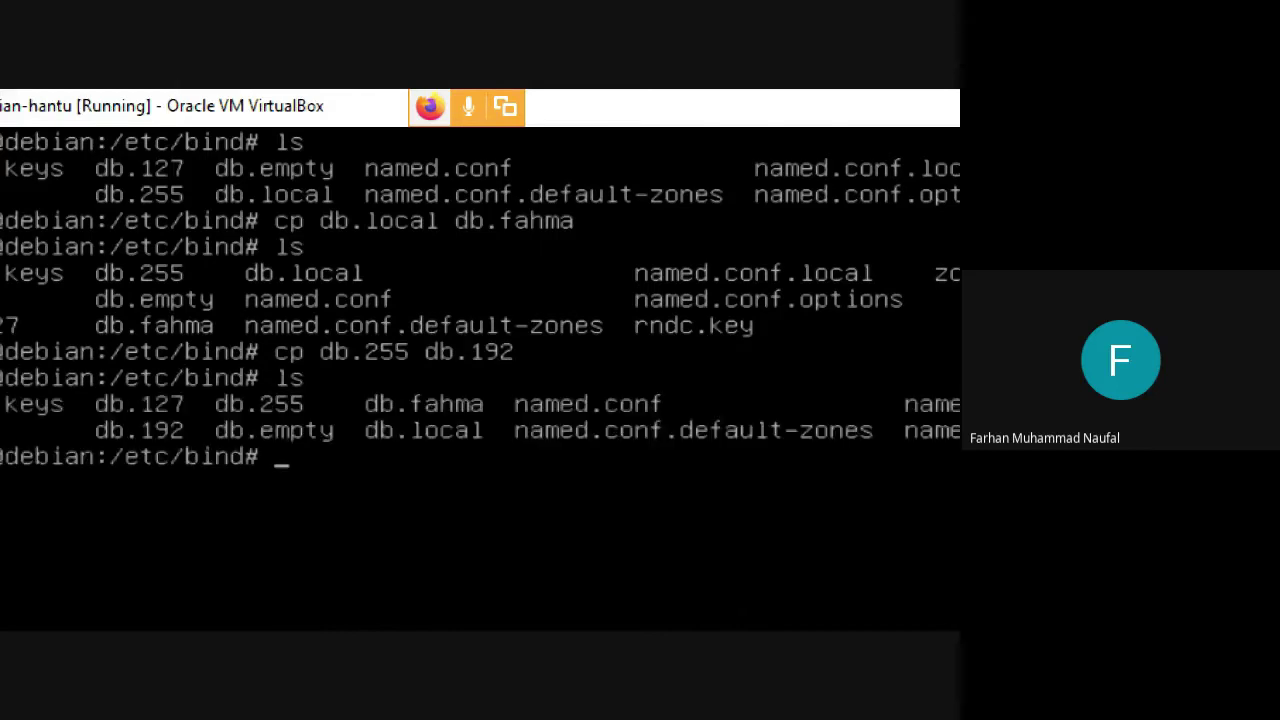
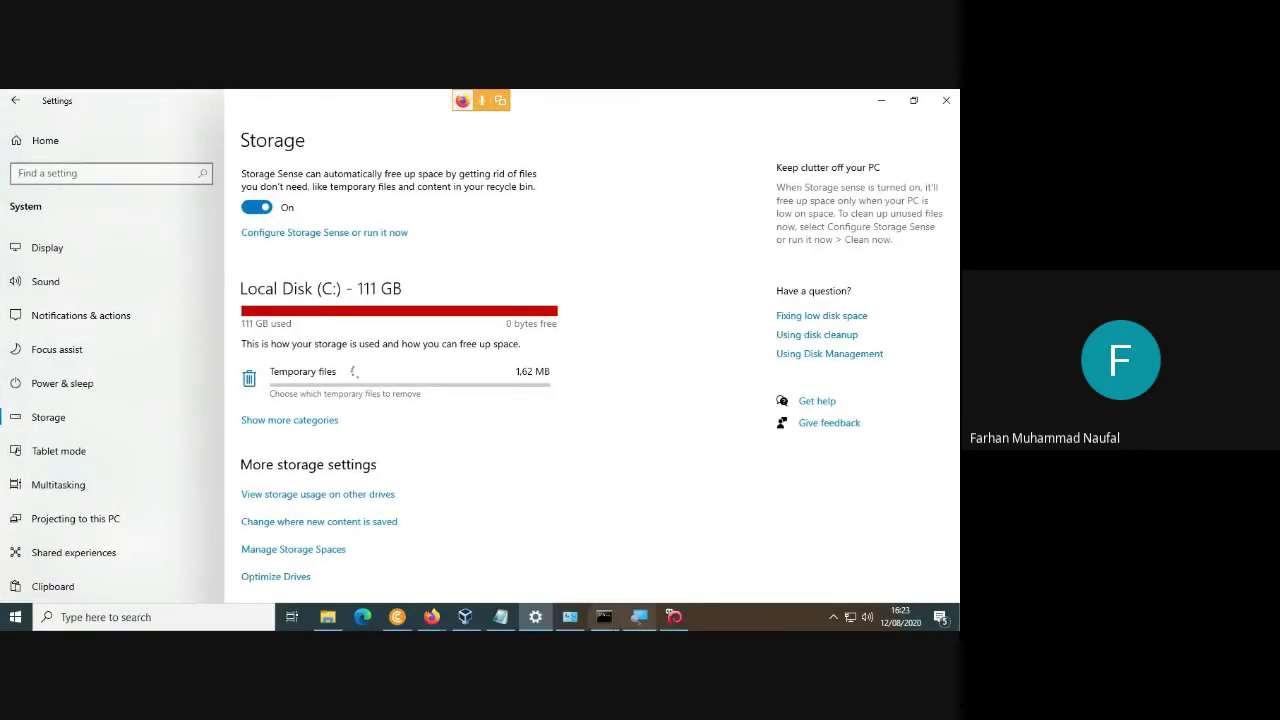
Check the exercise notes, then open the db.fahma zone file in nano on the Debian VM.
left_click(674, 616)
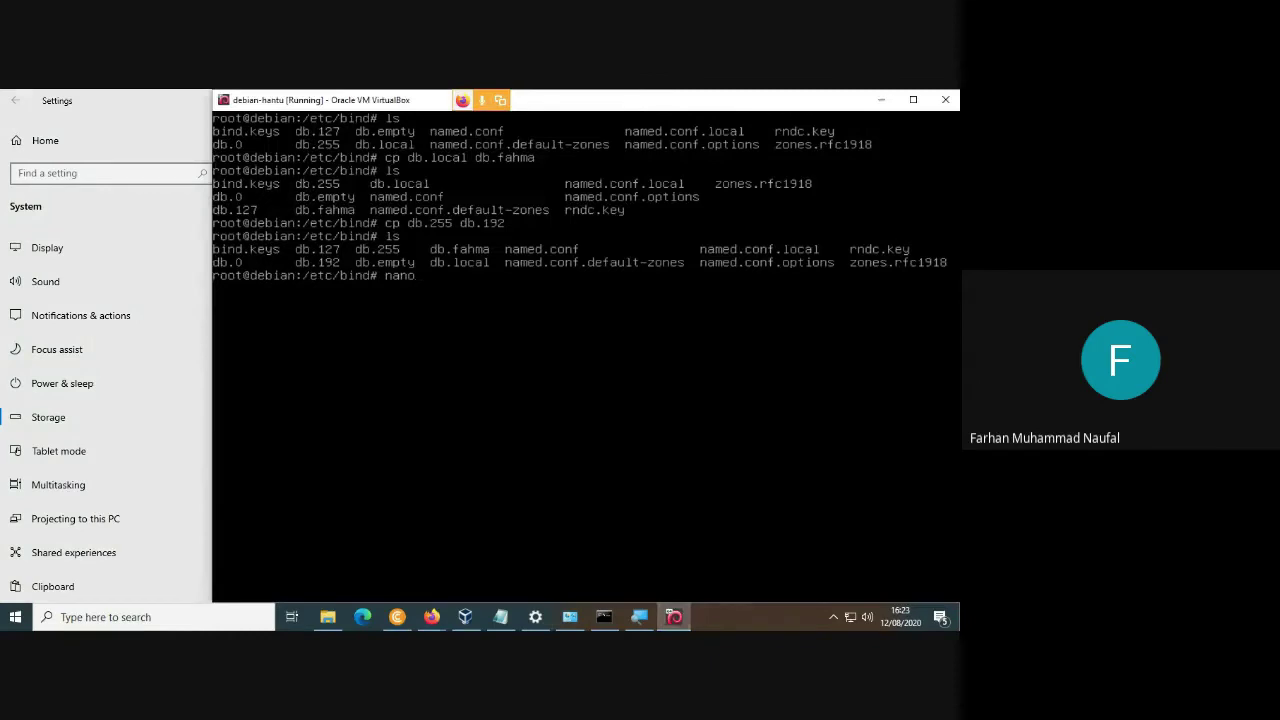
left_click(501, 616)
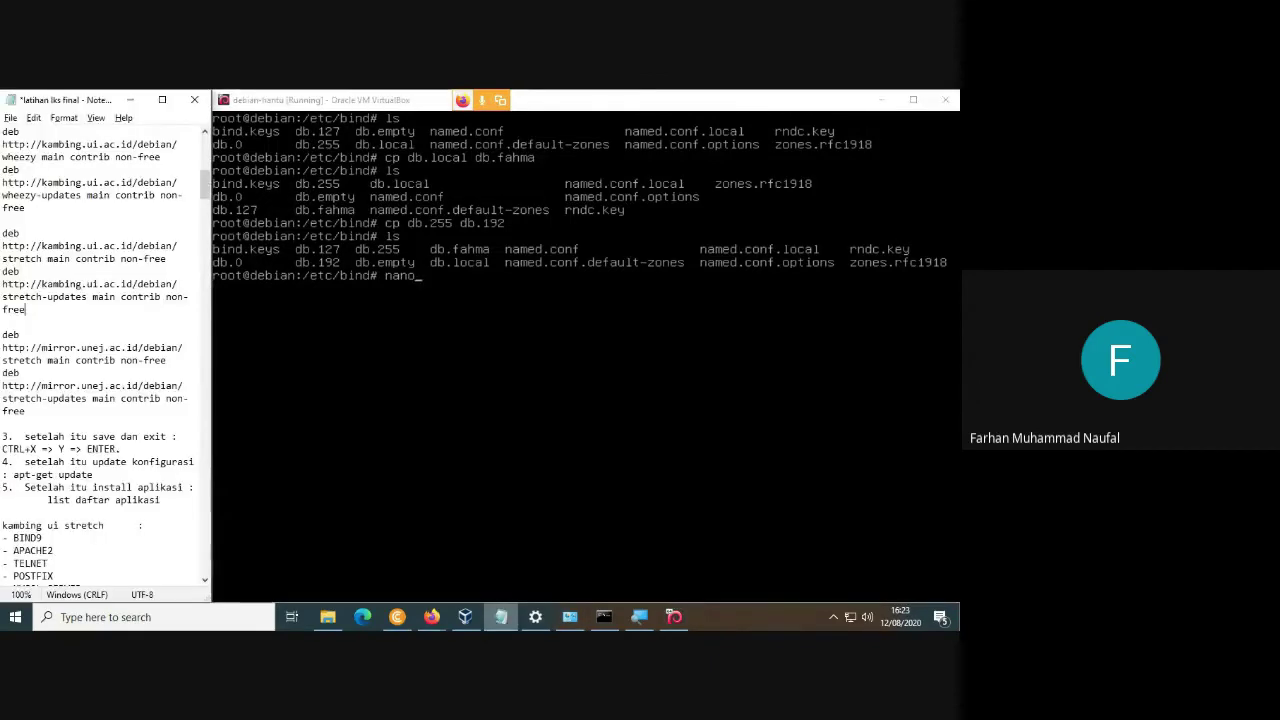
key("alt+Tab")
type("nano ")
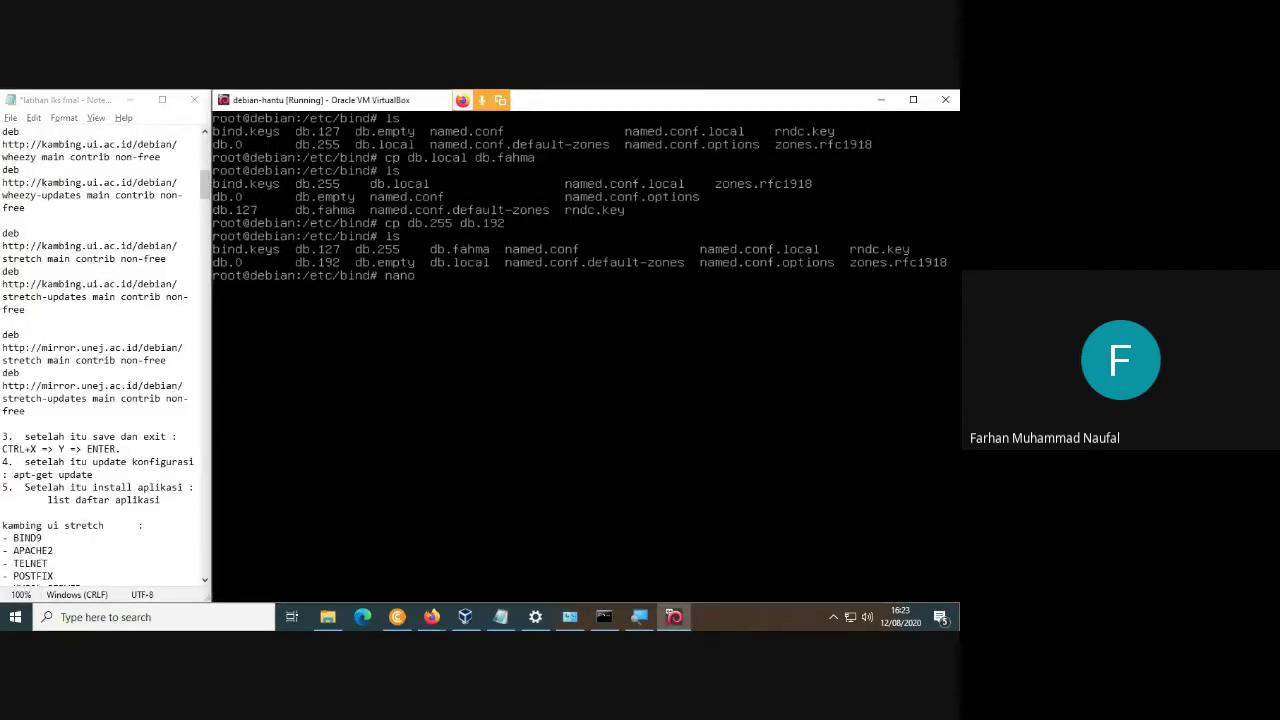
type("db.fahma")
key("Return")
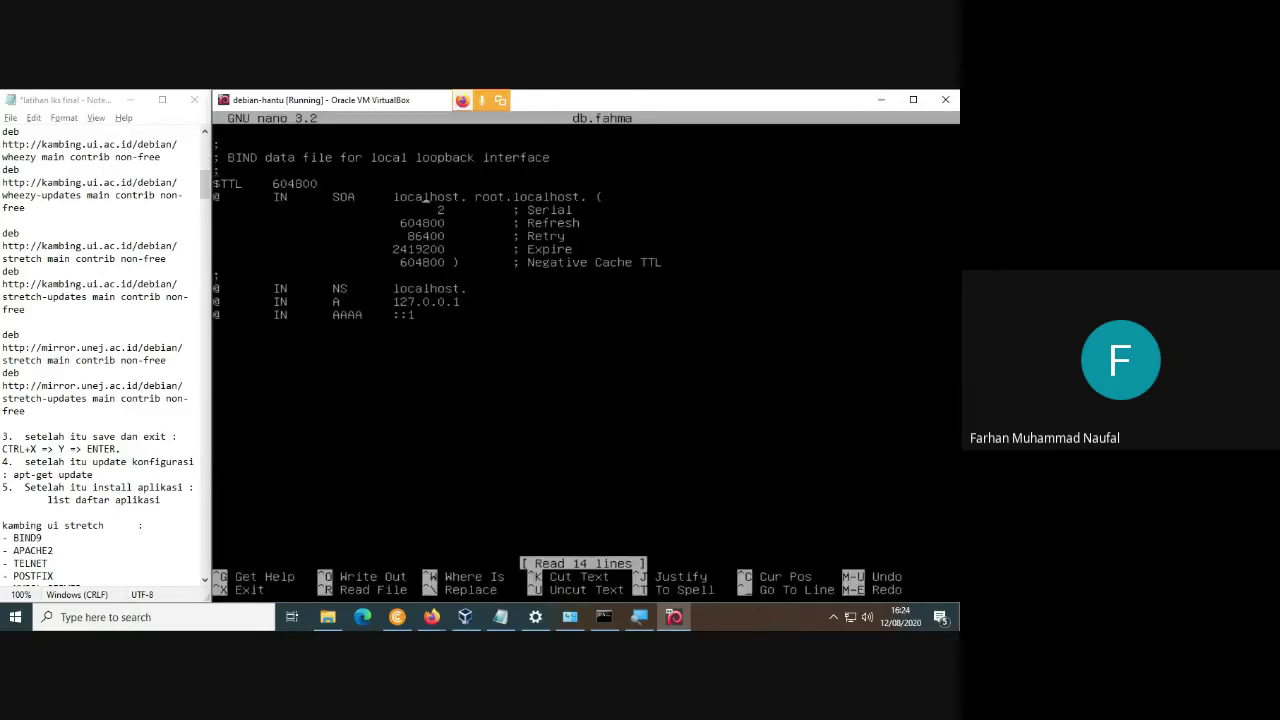
Replace localhost with fahma.net in the SOA and NS records and set the A record to 192.168.100.1.
key("Delete")
key("Delete")
key("Delete")
key("Delete")
key("Delete")
key("Delete")
key("Delete")
key("Delete")
key("Delete")
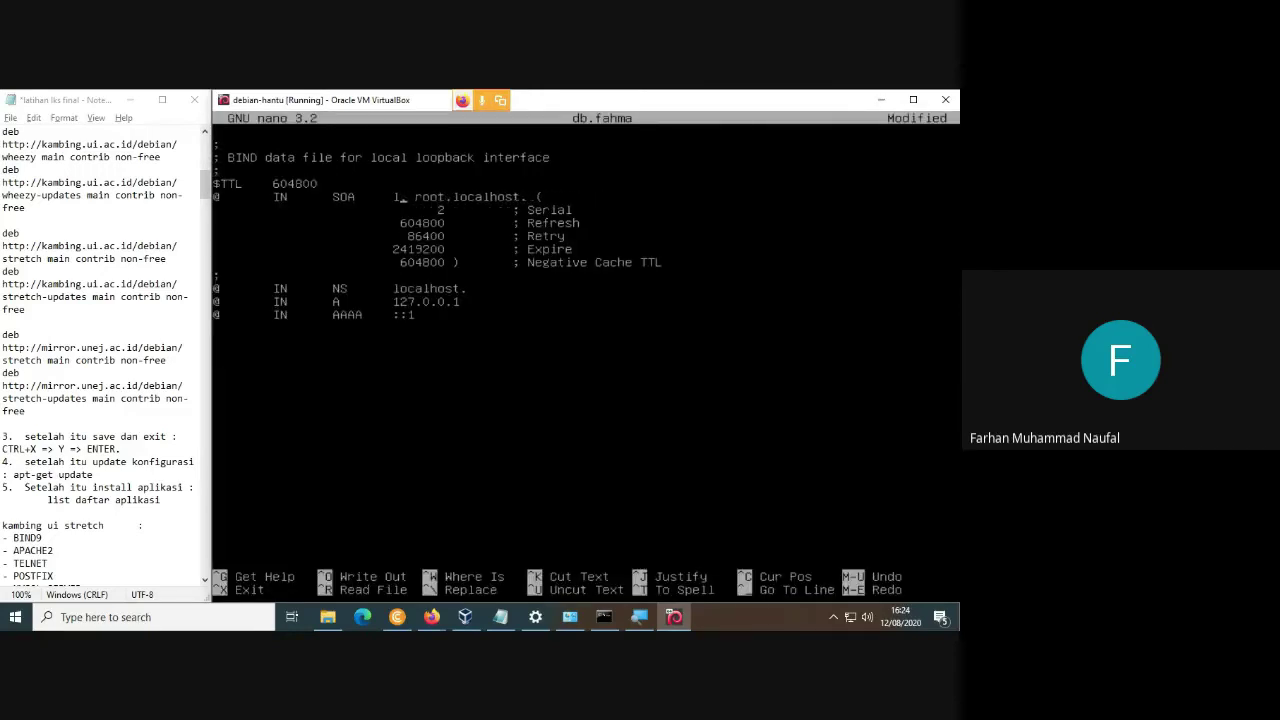
type("fahma.net")
key("Right")
key("Right")
key("Right")
key("Right")
key("Right")
key("Right")
key("Right")
key("Right")
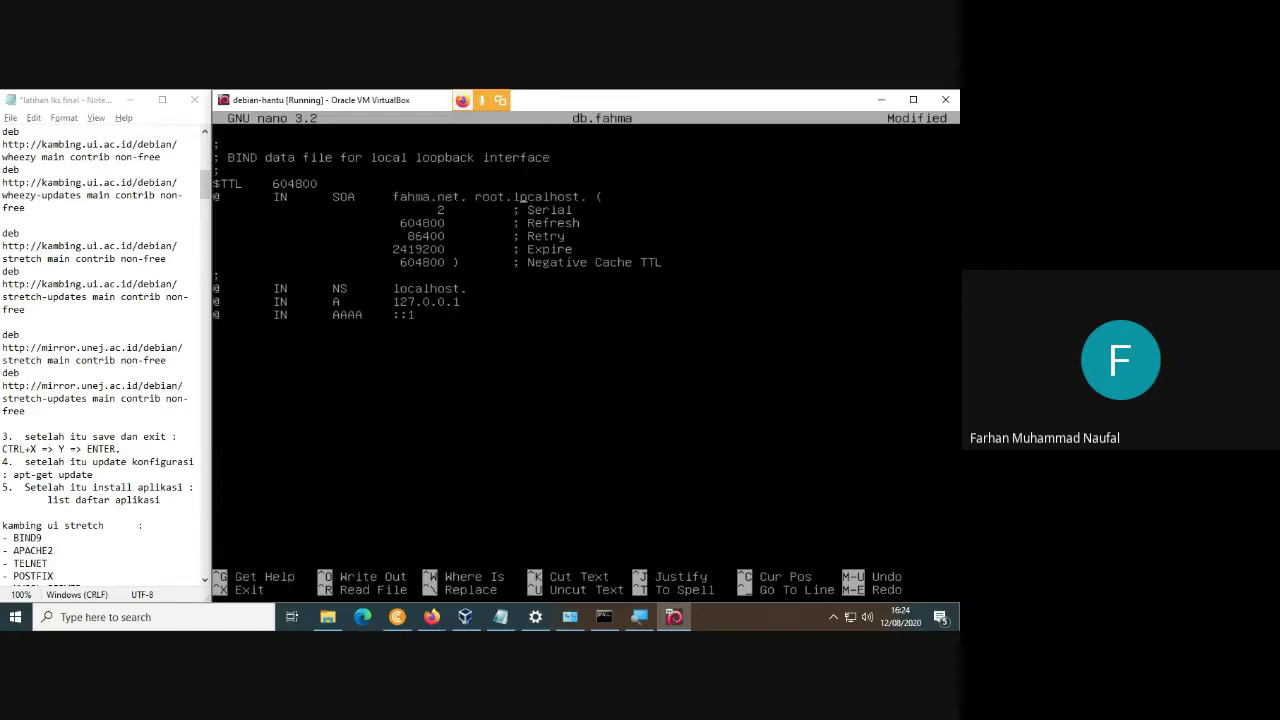
key("Right")
key("BackSpace")
key("BackSpace")
key("BackSpace")
key("BackSpace")
key("BackSpace")
key("BackSpace")
key("BackSpace")
type("fahma.net")
key("Down")
key("Down")
key("Down")
key("Down")
key("Down")
key("Down")
key("Down")
key("Left")
key("BackSpace")
key("BackSpace")
key("BackSpace")
key("BackSpace")
key("BackSpace")
key("BackSpace")
key("BackSpace")
key("BackSpace")
key("BackSpace")
type("fahma.net")
key("BackSpace")
key("BackSpace")
key("BackSpace")
key("BackSpace")
key("BackSpace")
key("BackSpace")
key("BackSpace")
type("92.168.100.1")
Turn the AAAA record into A 192.168.100.1 and add www, ftp and mail A records.
key("Down")
key("BackSpace")
key("BackSpace")
key("BackSpace")
type("192.168")
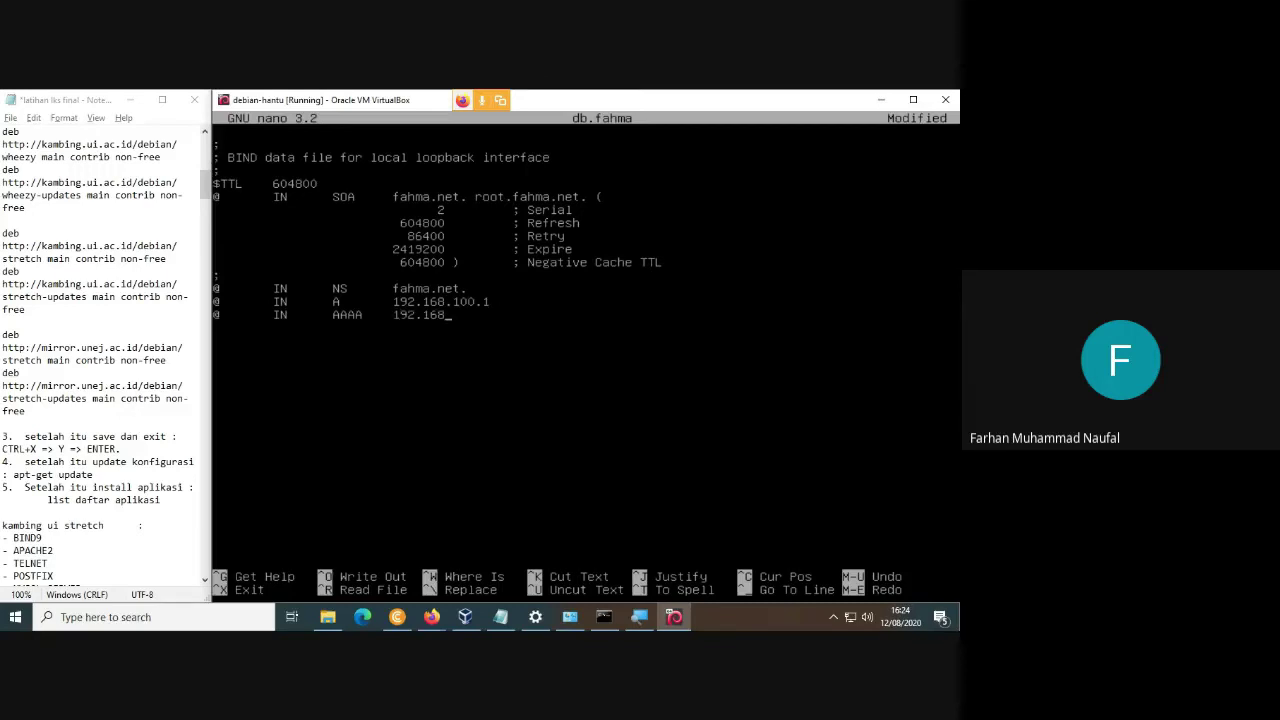
type(".100.1")
left_click(400, 315)
key("BackSpace")
key("BackSpace")
key("BackSpace")
key("BackSpace")
type("wwwtpIN")
key("Tab")
type("A\t192.168.100.1 ")
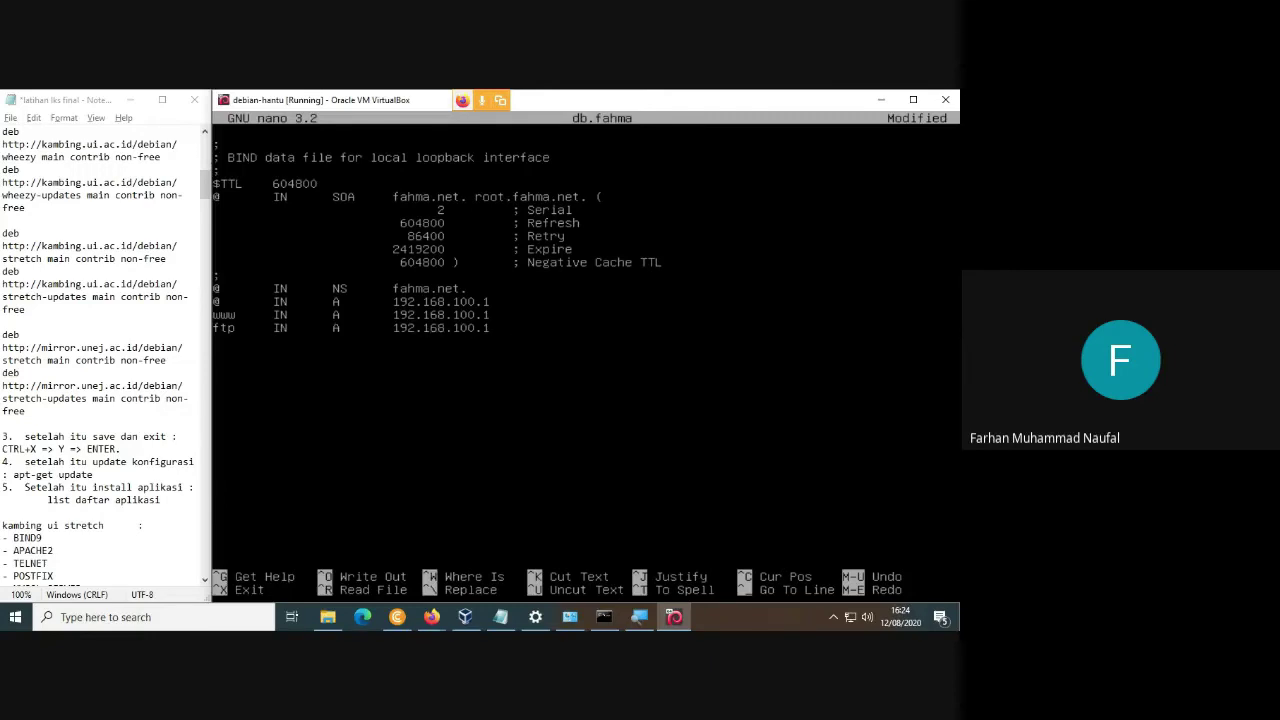
type("mail")
key("Tab")
type("IN")
key("Tab")
type("A")
key("Tab")
type("192.168.100.1")
Save db.fahma and recall the nano command to reuse it for the reverse zone.
key("ctrl+x")
key("y")
key("Return")
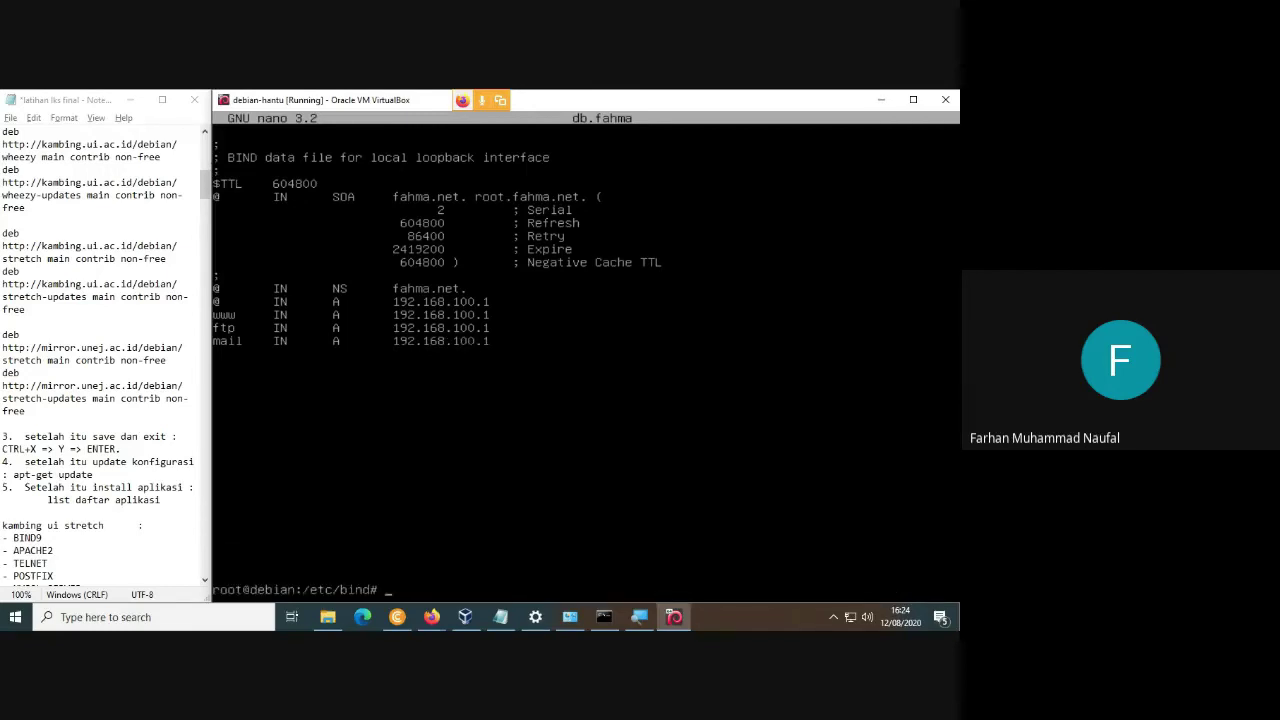
key("Up")
key("BackSpace")
key("BackSpace")
key("BackSpace")
key("BackSpace")
key("BackSpace")
Open db.192 and set the SOA server name and admin address to fahma.net.
type("192")
key("Return")
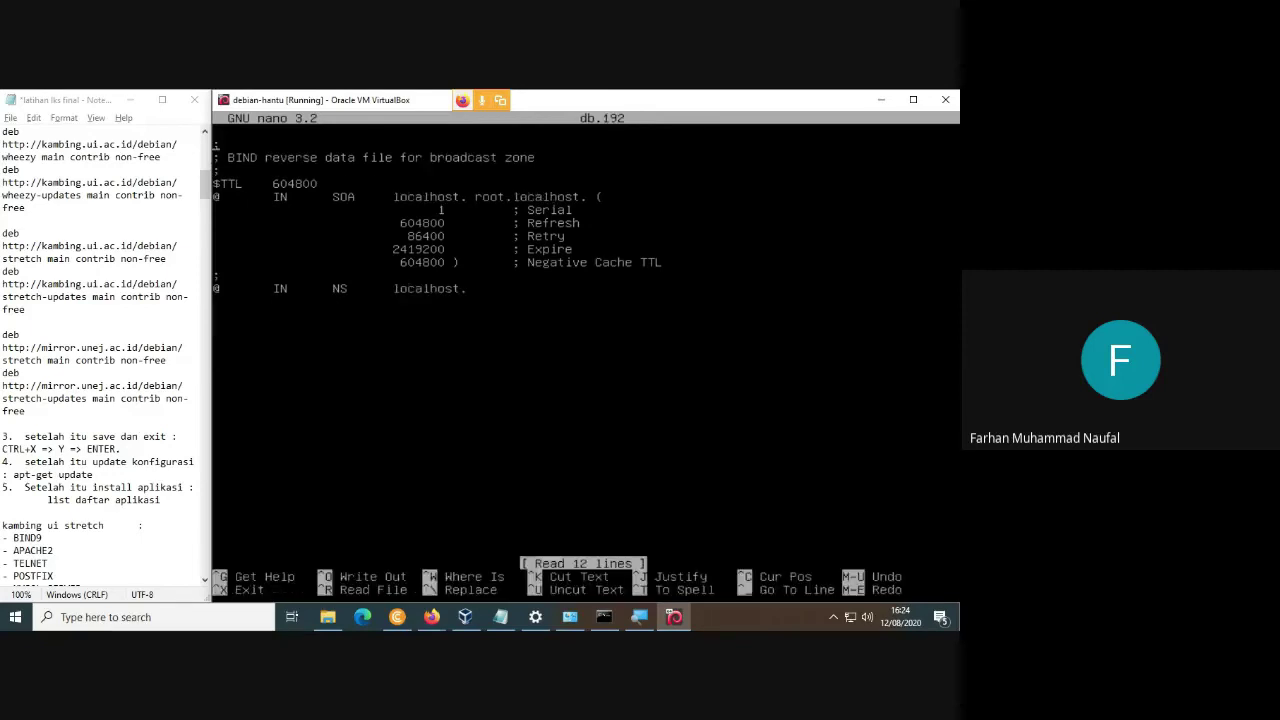
key("Down")
key("Down")
key("Down")
key("Down")
key("Right")
key("BackSpace")
key("BackSpace")
key("BackSpace")
key("BackSpace")
key("BackSpace")
key("BackSpace")
key("BackSpace")
key("BackSpace")
key("BackSpace")
key("BackSpace")
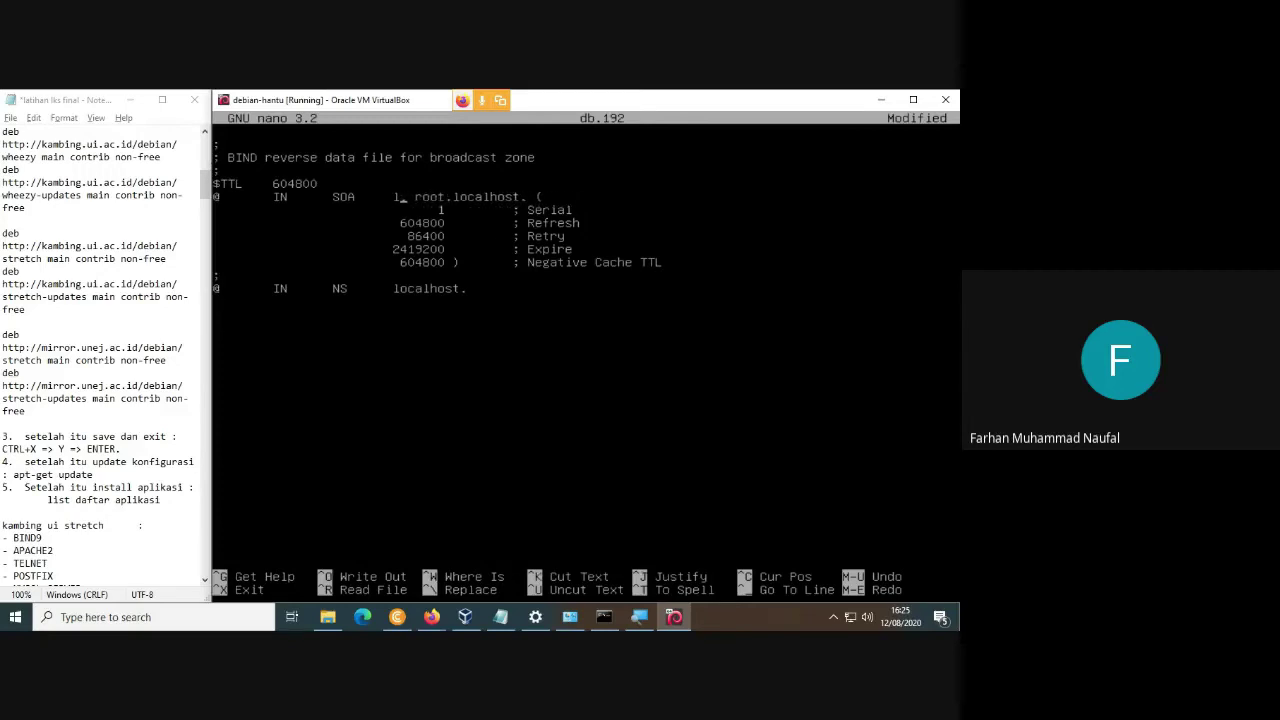
type("fahma.net")
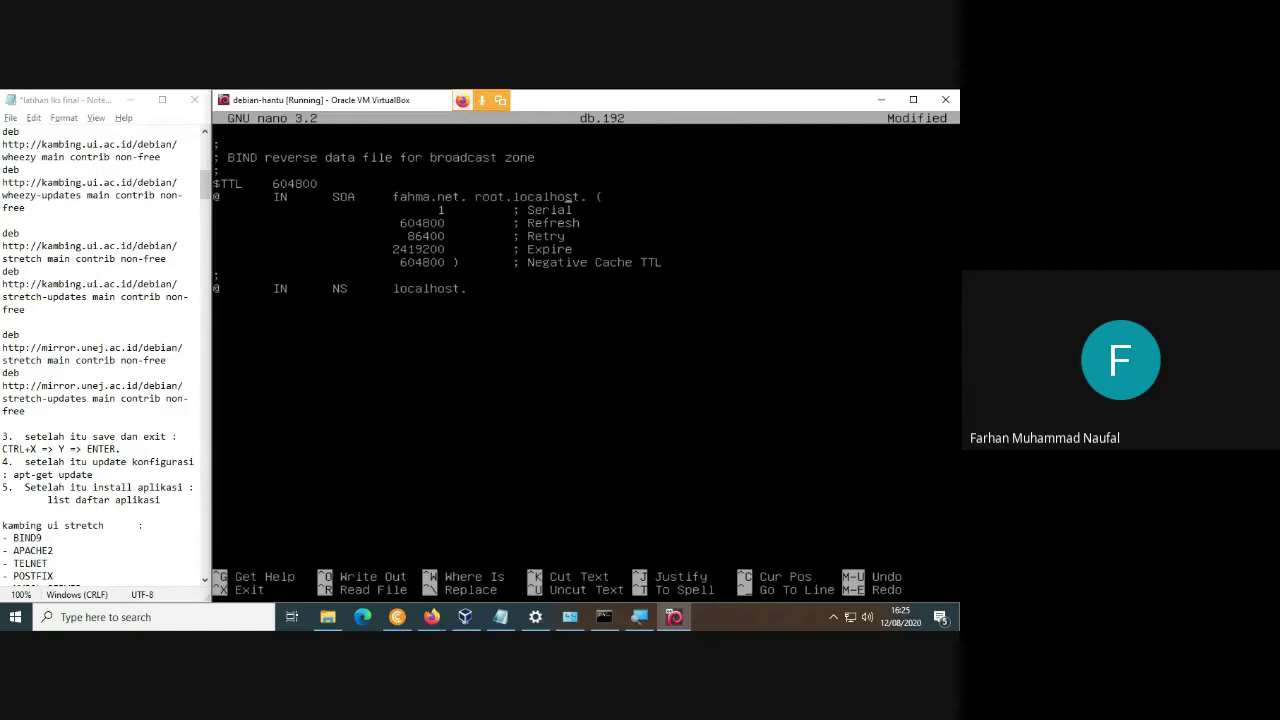
key("BackSpace")
key("BackSpace")
key("BackSpace")
key("BackSpace")
key("BackSpace")
key("BackSpace")
key("BackSpace")
key("BackSpace")
key("BackSpace")
type("fahma.net")
Point the NS record to fahma.net. and add a '1 IN PTR fahma.net.' record.
key("Down")
key("Down")
key("Down")
key("Down")
key("Down")
key("Down")
key("BackSpace")
key("BackSpace")
key("BackSpace")
key("BackSpace")
key("BackSpace")
key("BackSpace")
key("BackSpace")
key("BackSpace")
key("BackSpace")
key("BackSpace")
type("fahma.net.N")
key("Tab")
type("PTR")
key("Tab")
type("fahma.net.")
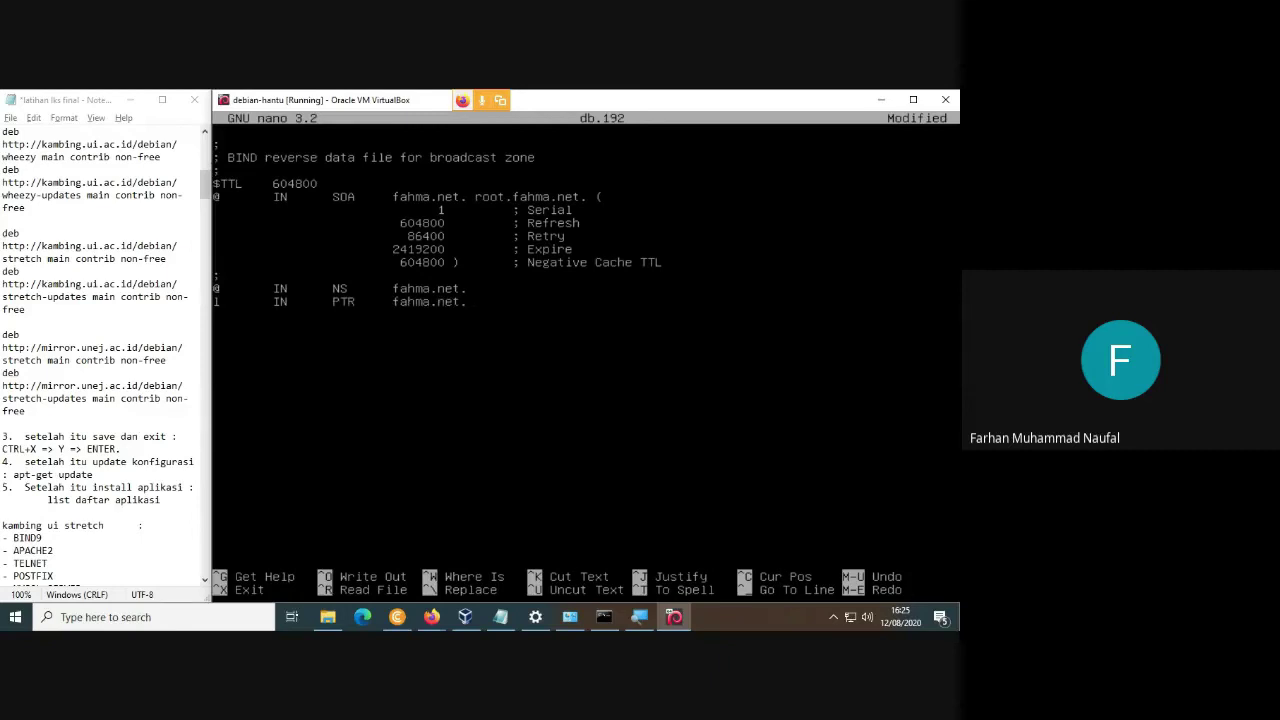
Save db.192 and type the nano command for the hosts file.
key("ctrl+x")
key("y")
key("Return")
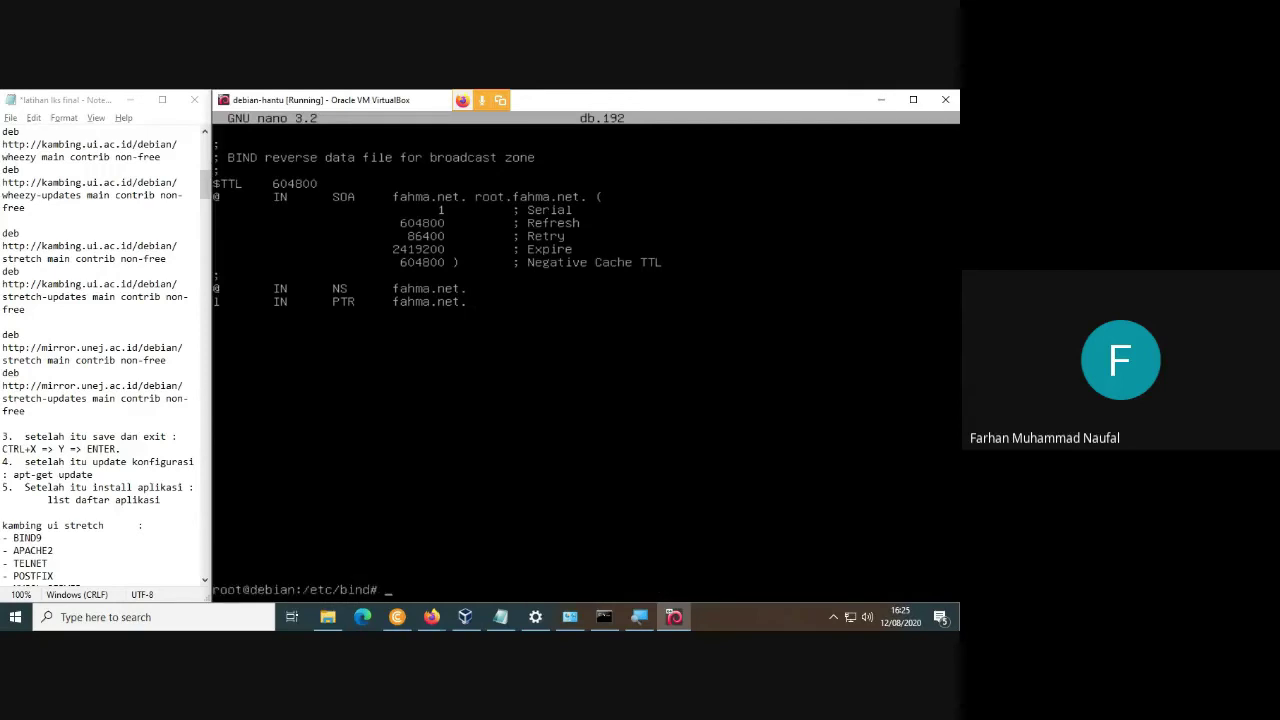
type("nan")
type("o /etc")
type("/hot")
type("ts")
Change 127.0.1.1 to 192.168.100.1 in /etc/hosts and add fahma.net before debian.
key("Return")
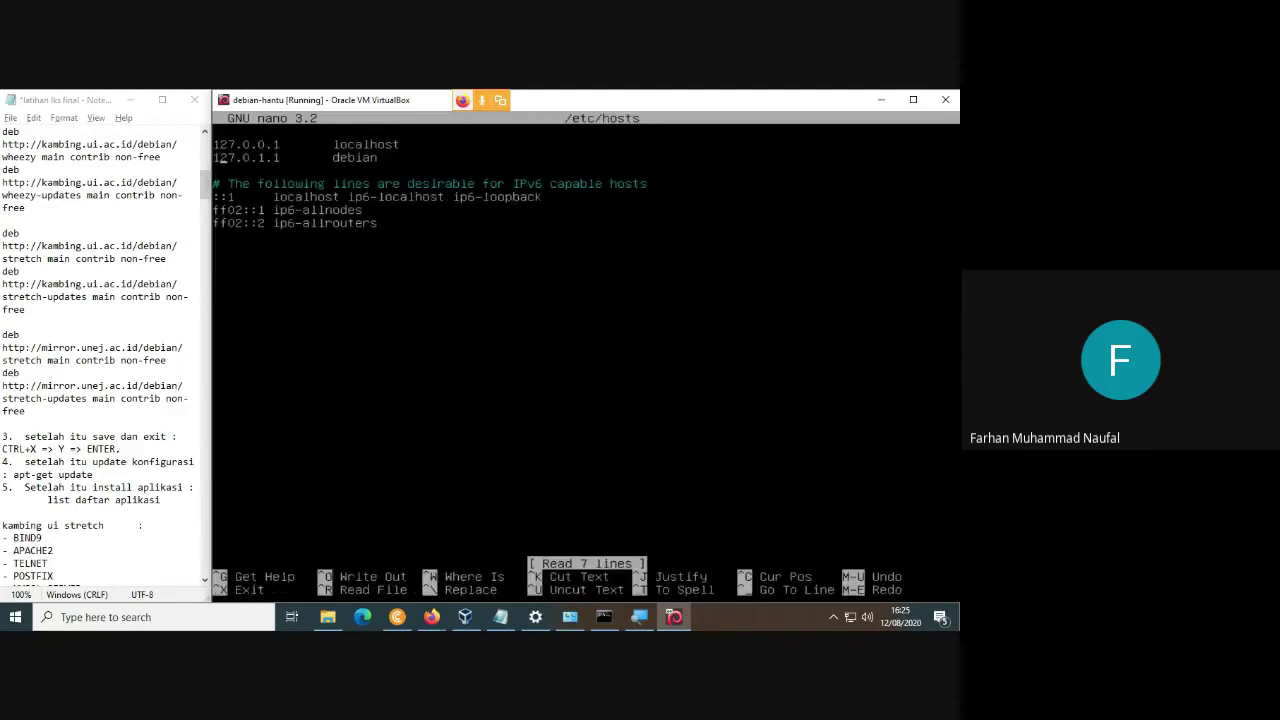
key("Right")
key("Right")
key("Right")
key("Right")
key("Right")
key("Right")
key("Right")
key("Right")
key("Right")
key("BackSpace")
key("BackSpace")
key("BackSpace")
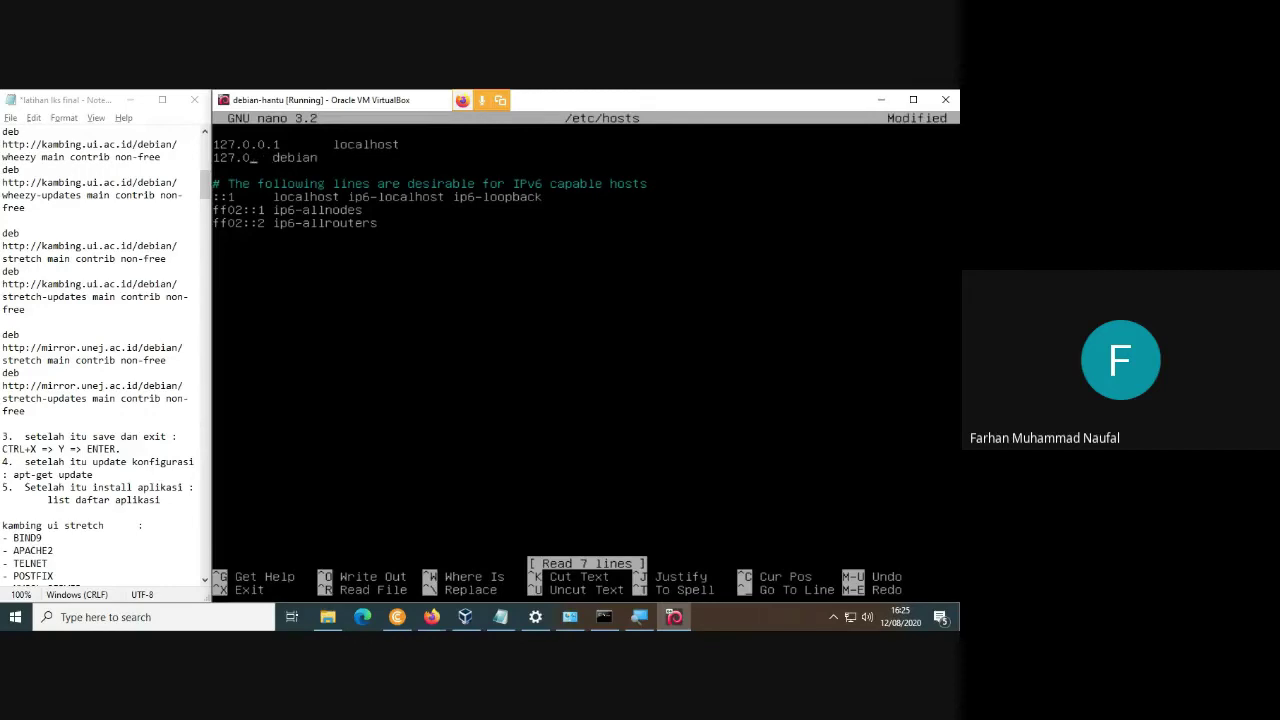
key("BackSpace")
key("BackSpace")
key("BackSpace")
key("BackSpace")
key("BackSpace")
type("92.168.100.1")
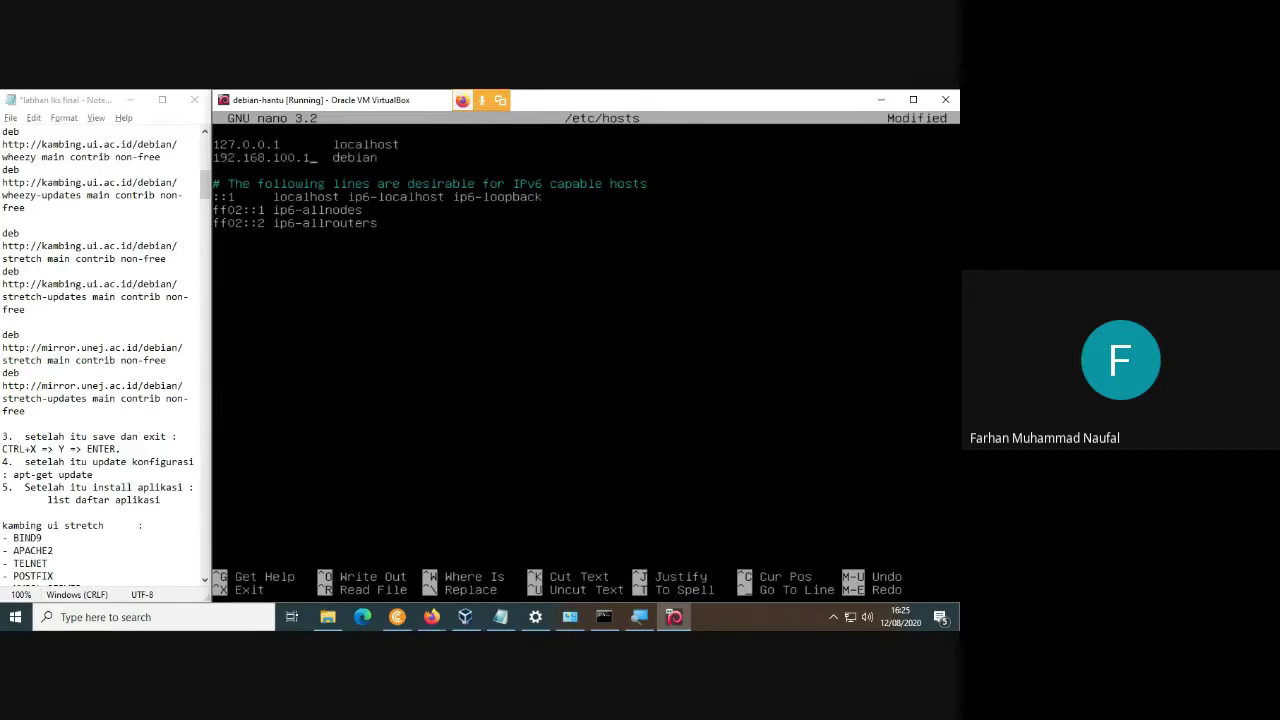
key("Tab")
type("fahma.net")
Save /etc/hosts and edit the recalled command to target resolv.conf.
key("ctrl+x")
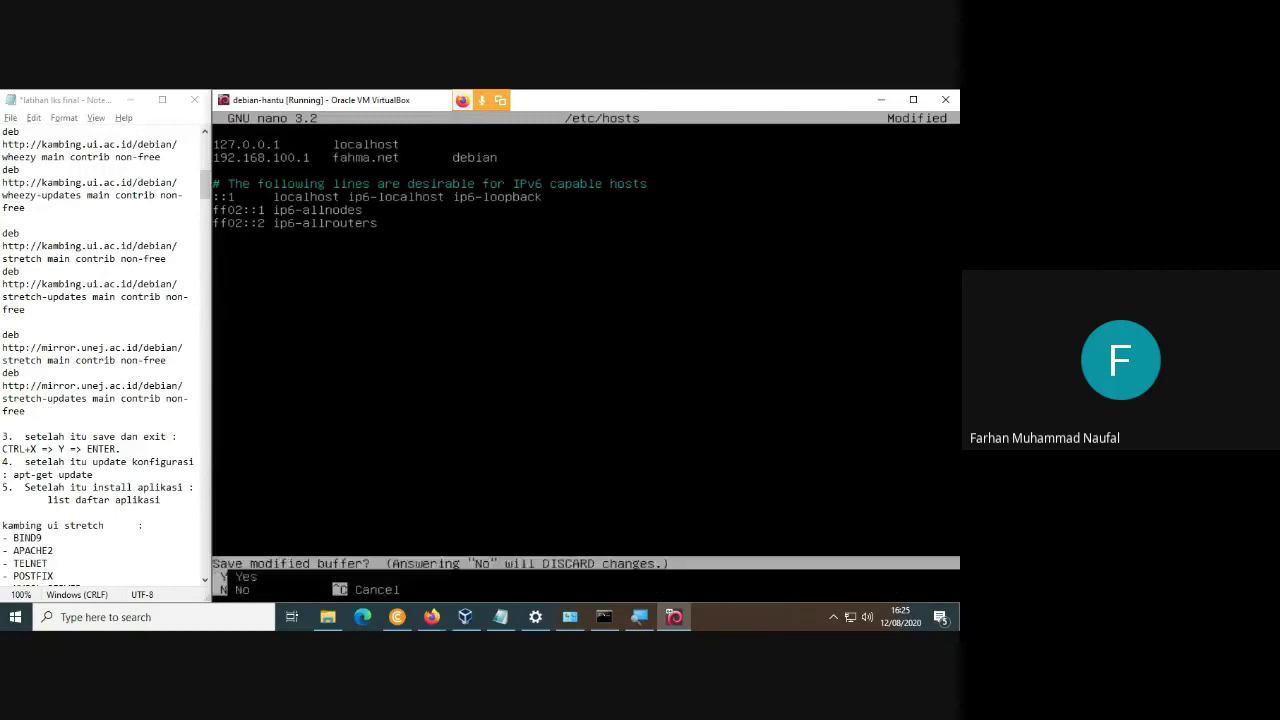
key("y")
key("Return")
key("Up")
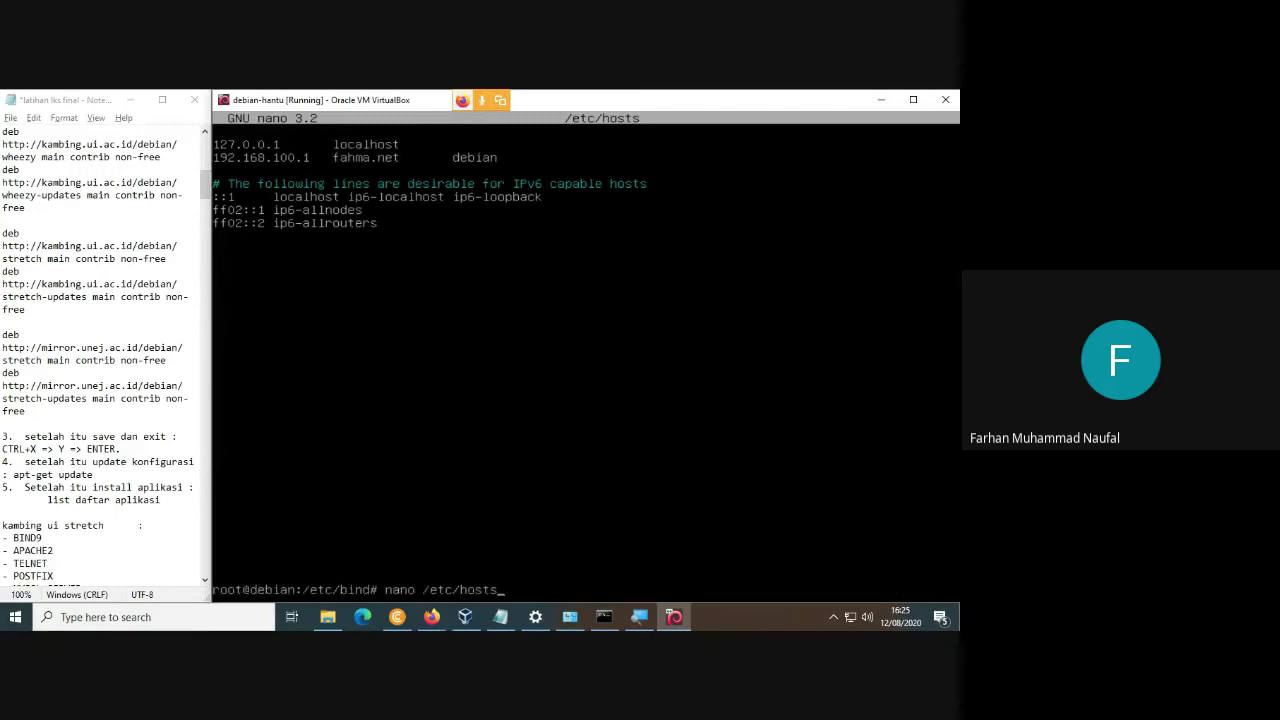
key("BackSpace")
key("BackSpace")
key("BackSpace")
key("BackSpace")
key("BackSpace")
type("resolv.conf")
Append 'nameserver 192.168.100.1' to /etc/resolv.conf and save it.
key("Return")
type("namese")
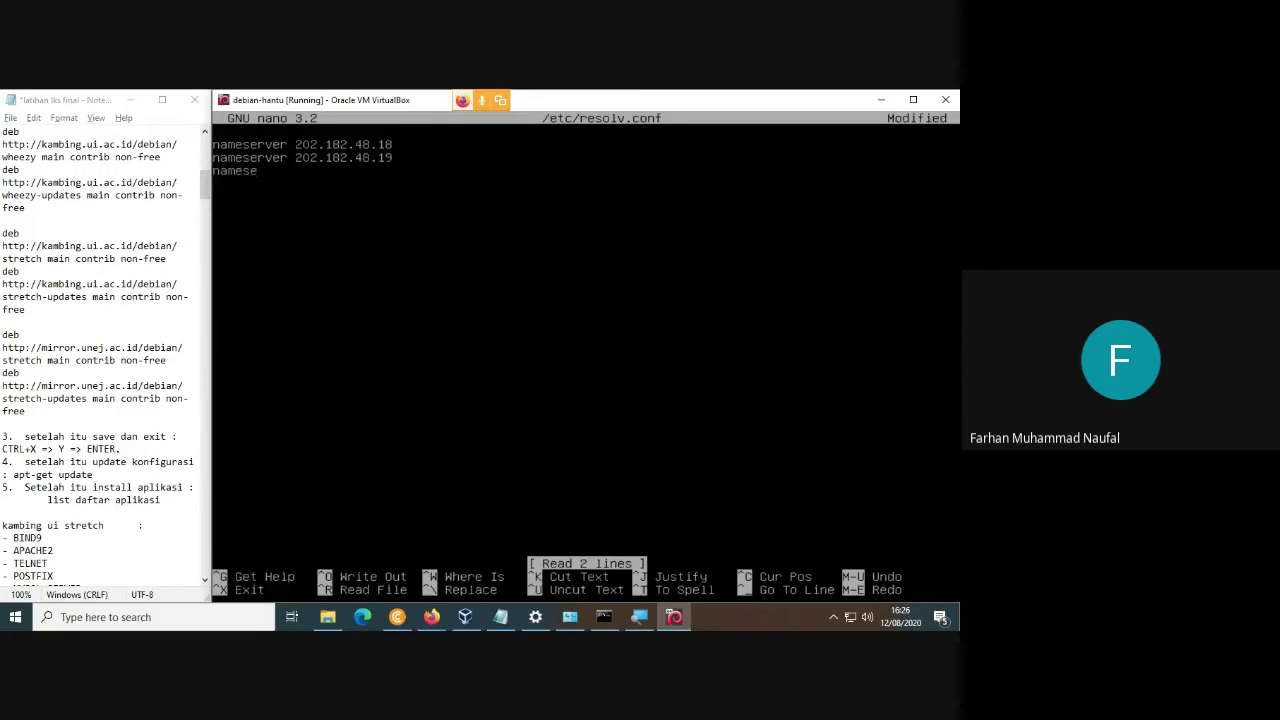
type("rver 192.168.100.1")
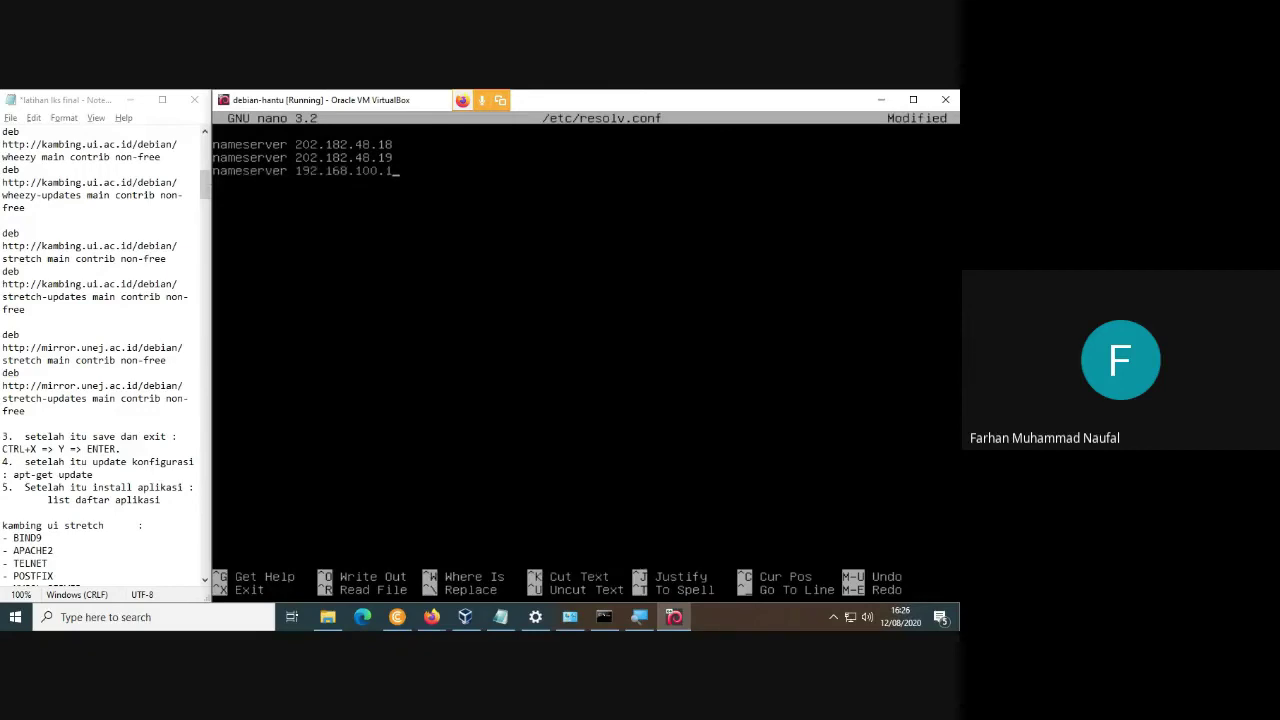
key("ctrl+x")
key("y")
key("Return")
Replace the recalled command with /etc/init.d/bind9 restart.
key("Up")
key("BackSpace")
key("BackSpace")
key("BackSpace")
key("BackSpace")
key("BackSpace")
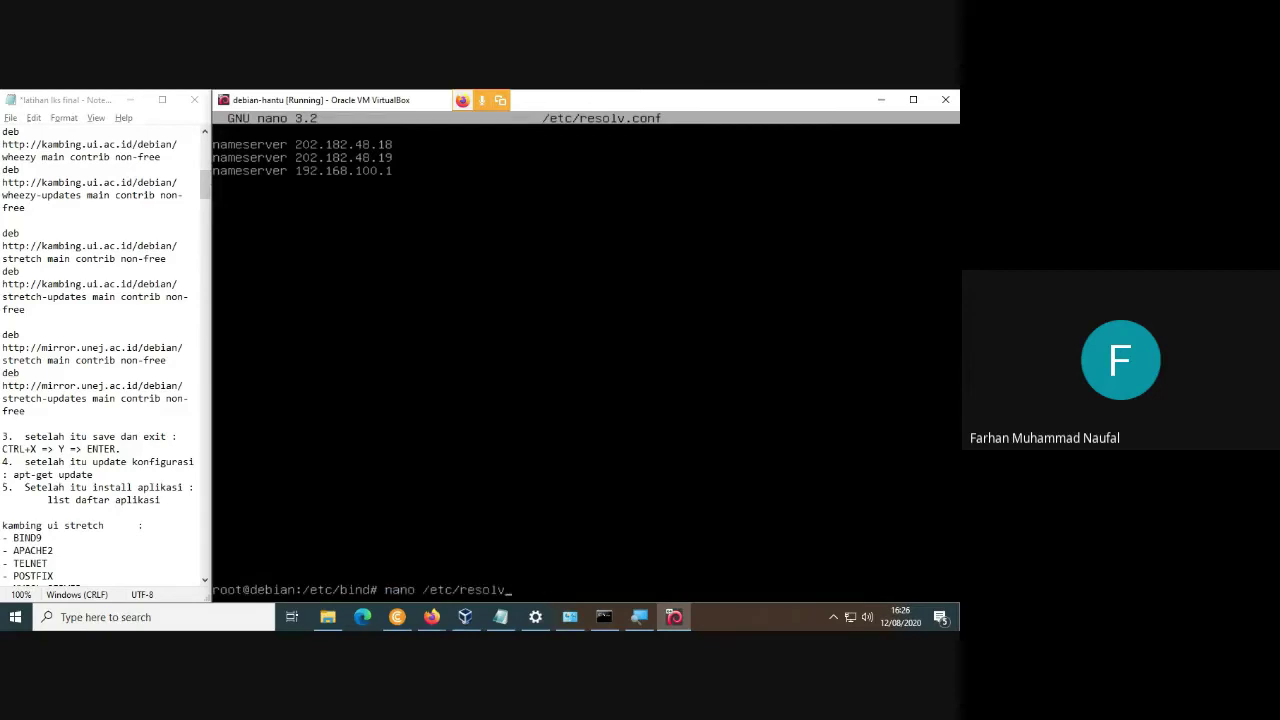
key("BackSpace")
key("BackSpace")
key("BackSpace")
key("BackSpace")
key("BackSpace")
key("BackSpace")
key("BackSpace")
key("BackSpace")
key("BackSpace")
key("BackSpace")
key("BackSpace")
key("BackSpace")
key("BackSpace")
key("BackSpace")
key("BackSpace")
key("BackSpace")
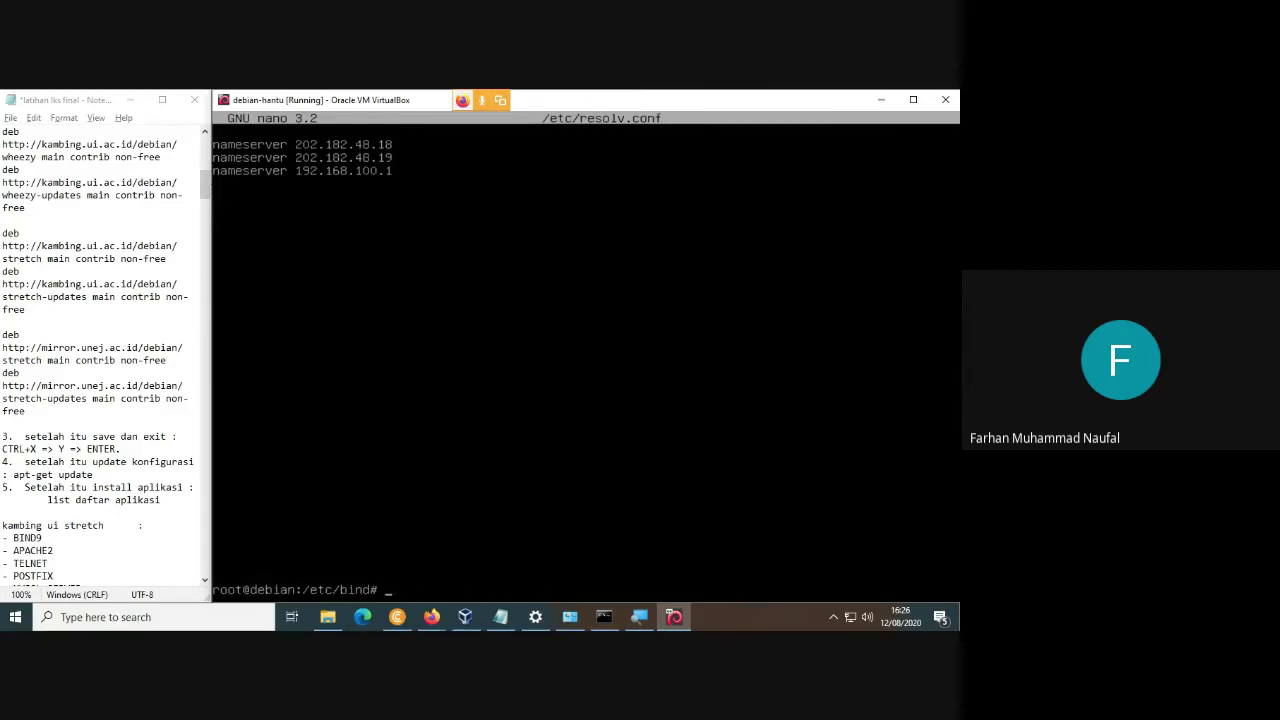
type("/etc/init.d/bind9 resta")
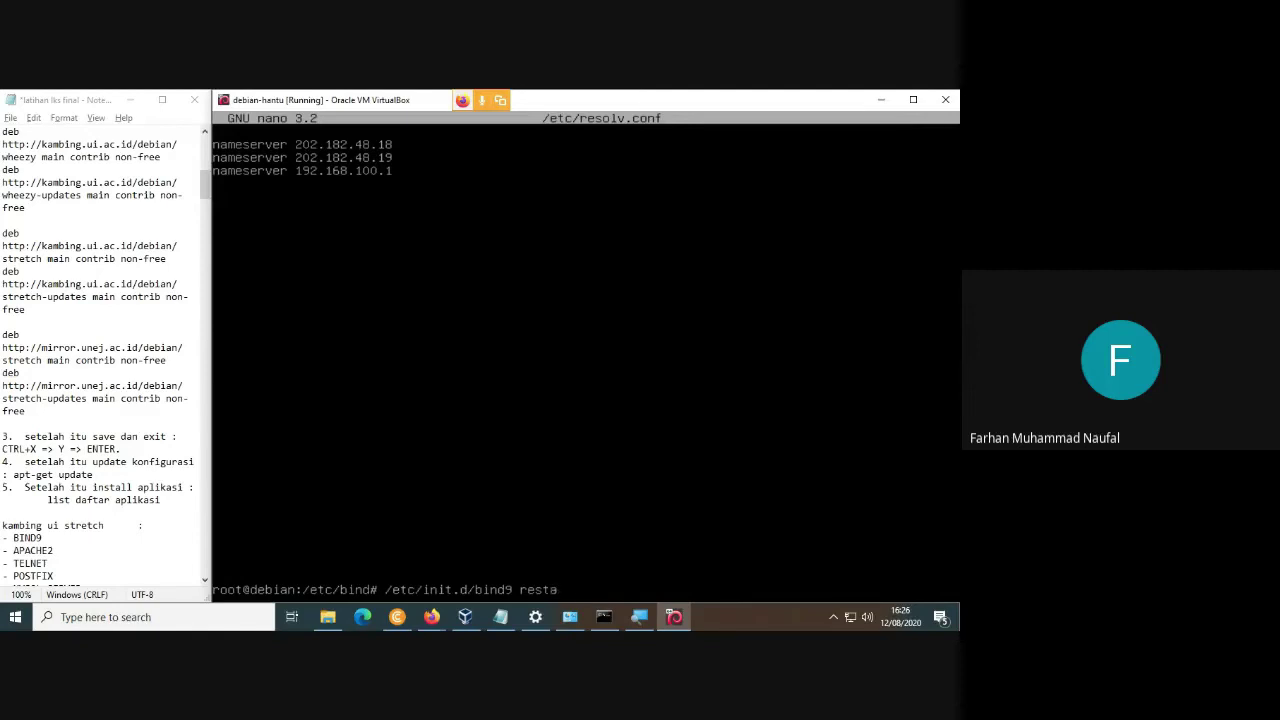
type("rt")
Restart bind9 and ping fahma.net.
key("Return")
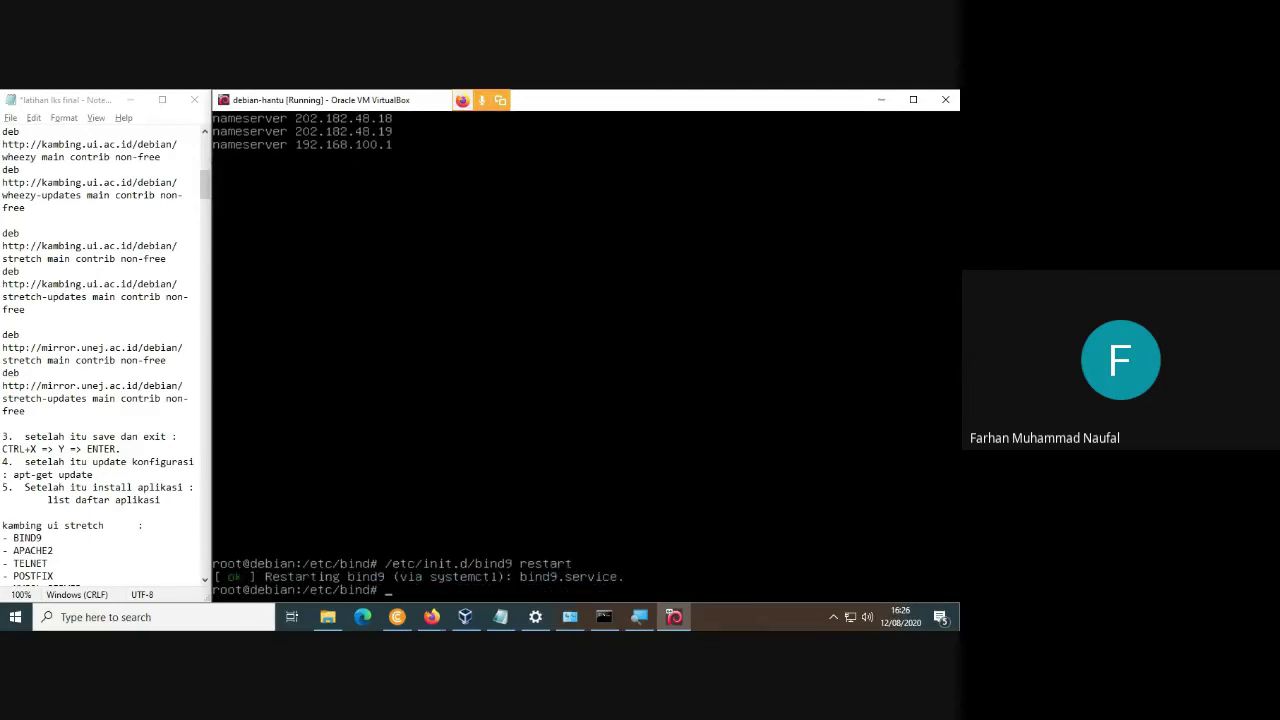
type("ping fahma.net")
key("Return")
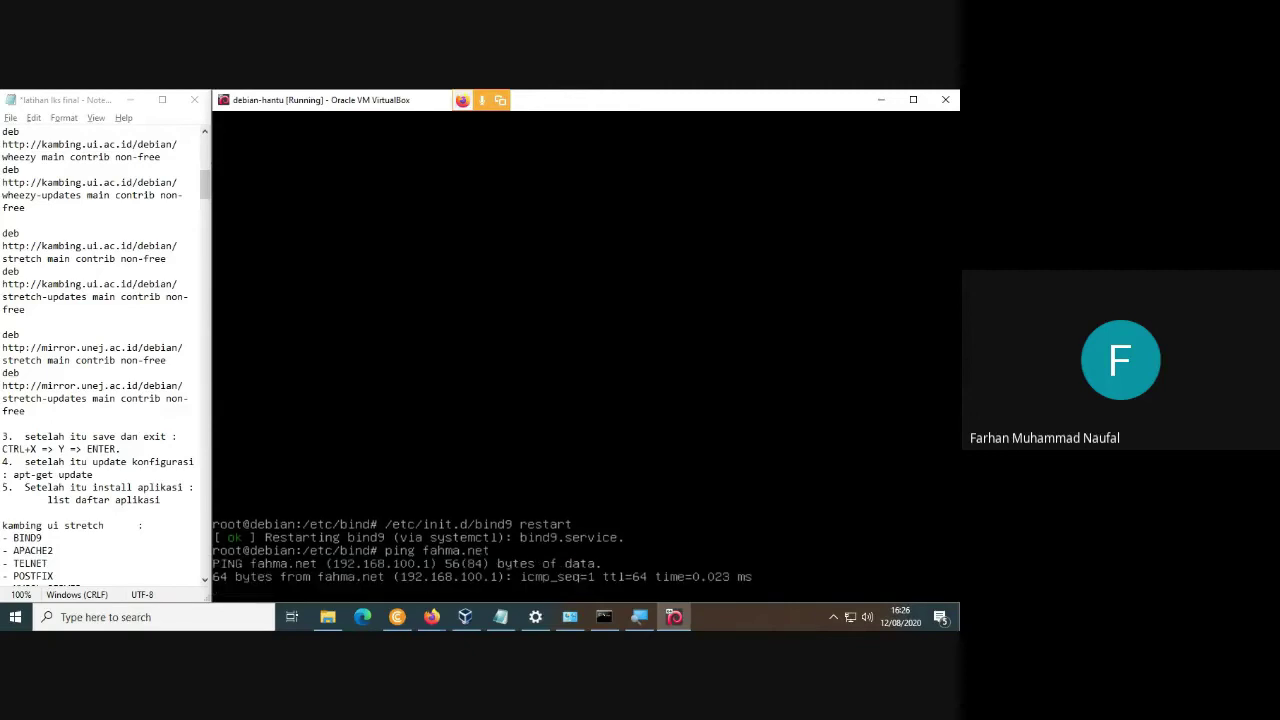
key("ctrl+c")
key("Up")
key("Left")
type("www.")
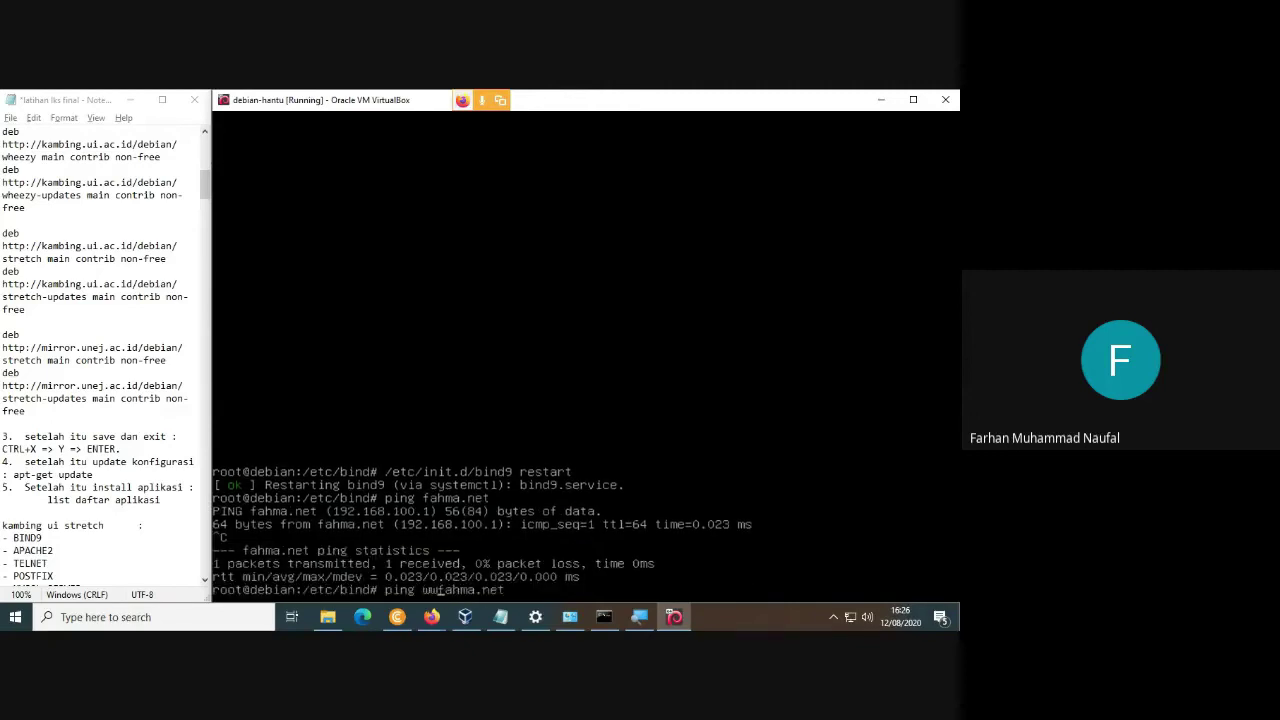
key("Return")
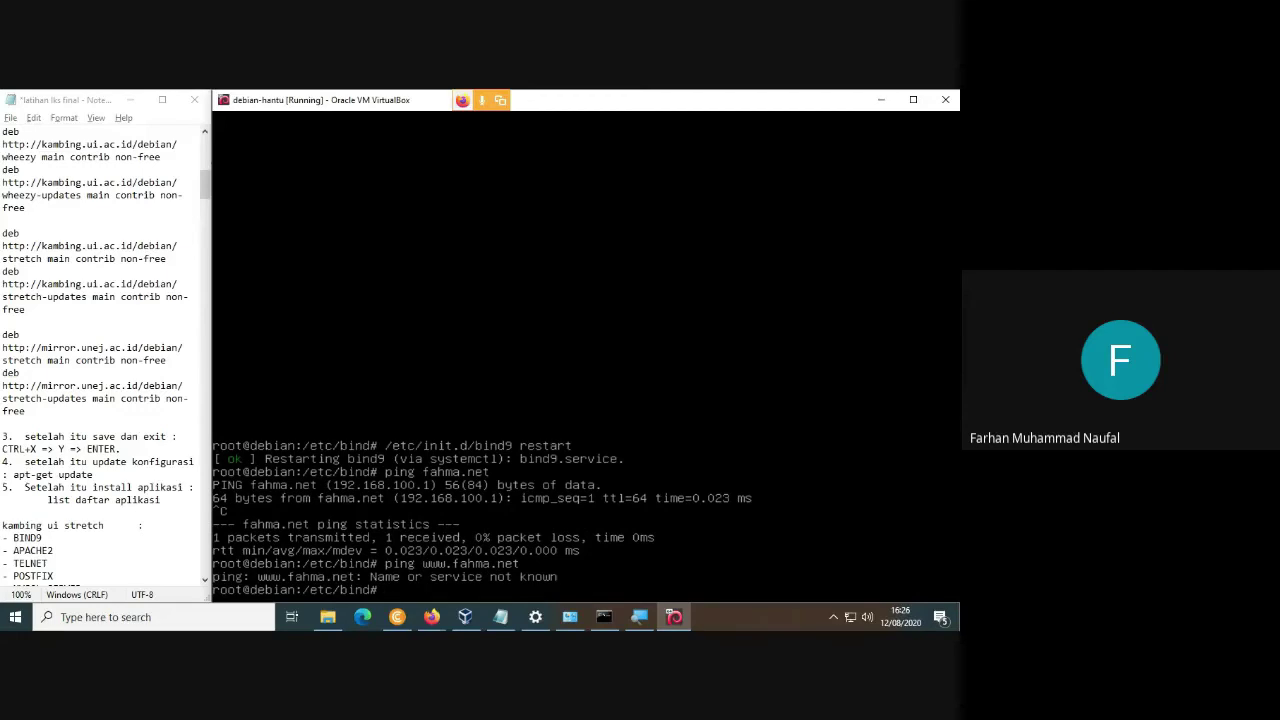
key("Up")
key("Left")
key("Left")
key("Left")
key("Left")
key("Left")
key("Left")
key("Left")
key("Left")
key("Left")
key("Left")
key("BackSpace")
key("BackSpace")
key("BackSpace")
type("mail")
key("Return")
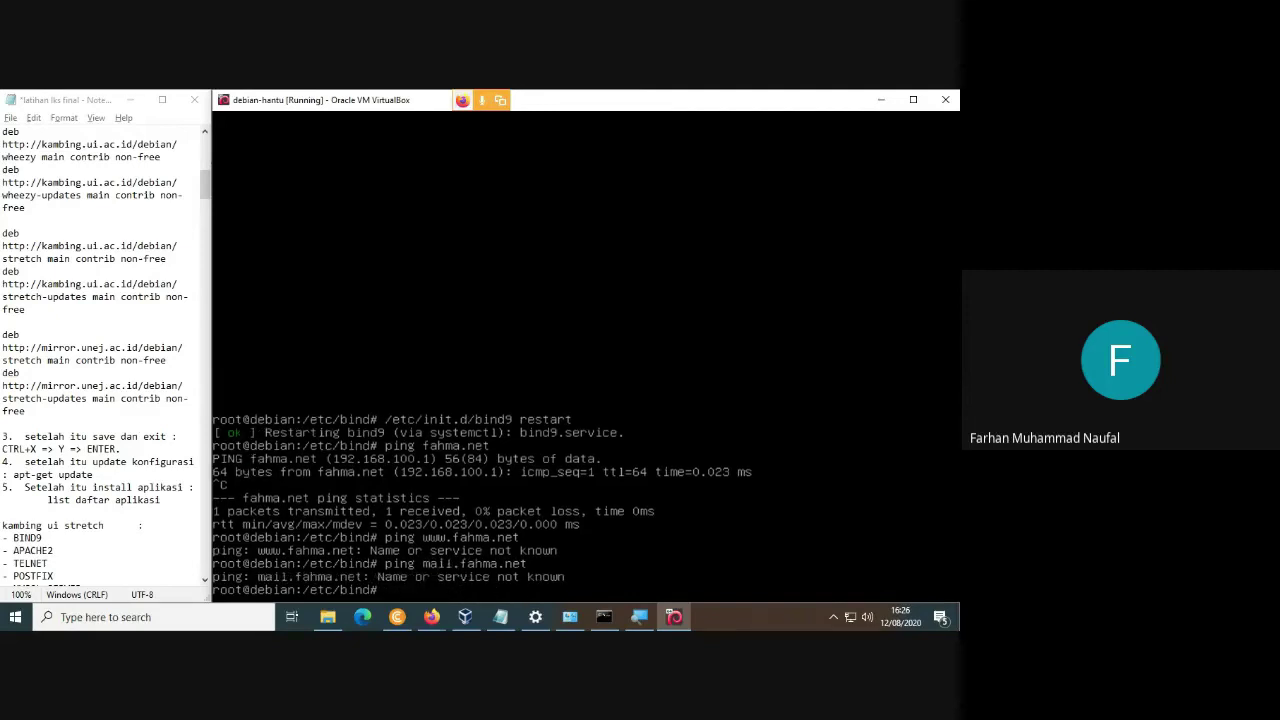
Run nslookup fahma.net to test DNS resolution.
type("nslookup")
key("Return")
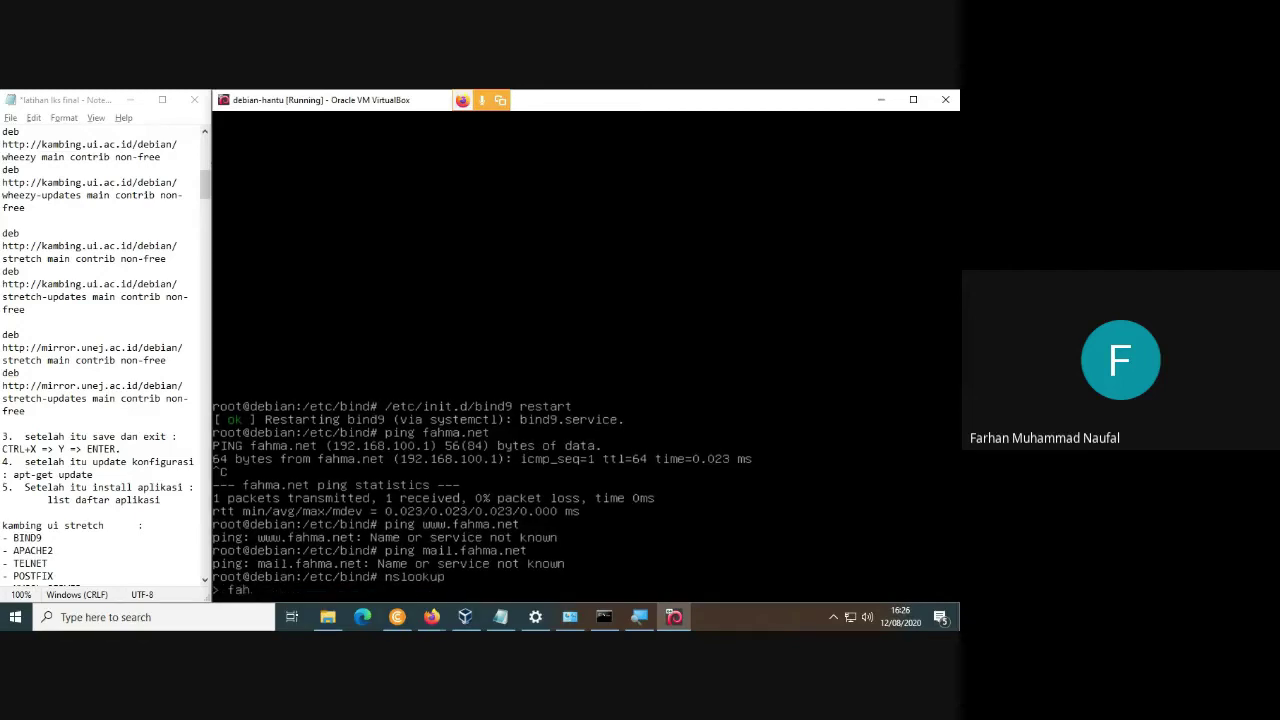
key("ctrl+c")
key("Up")
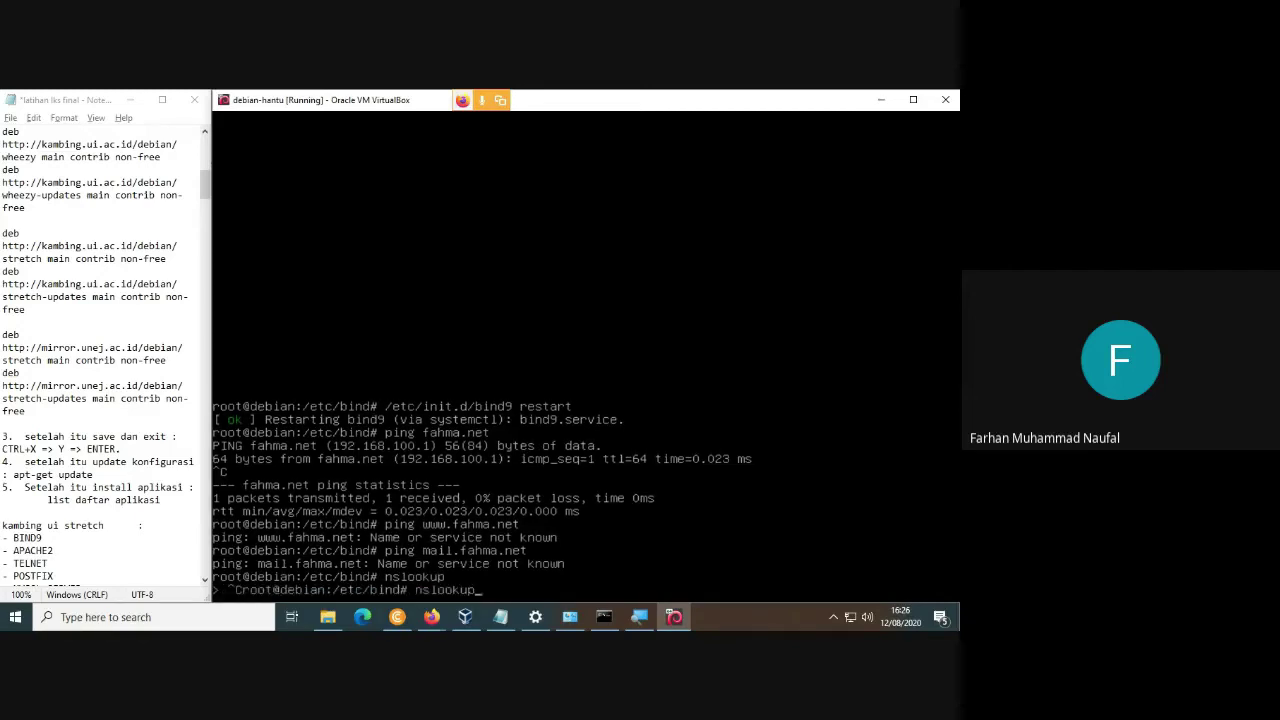
type("fahma.ne")
type("t")
key("Return")
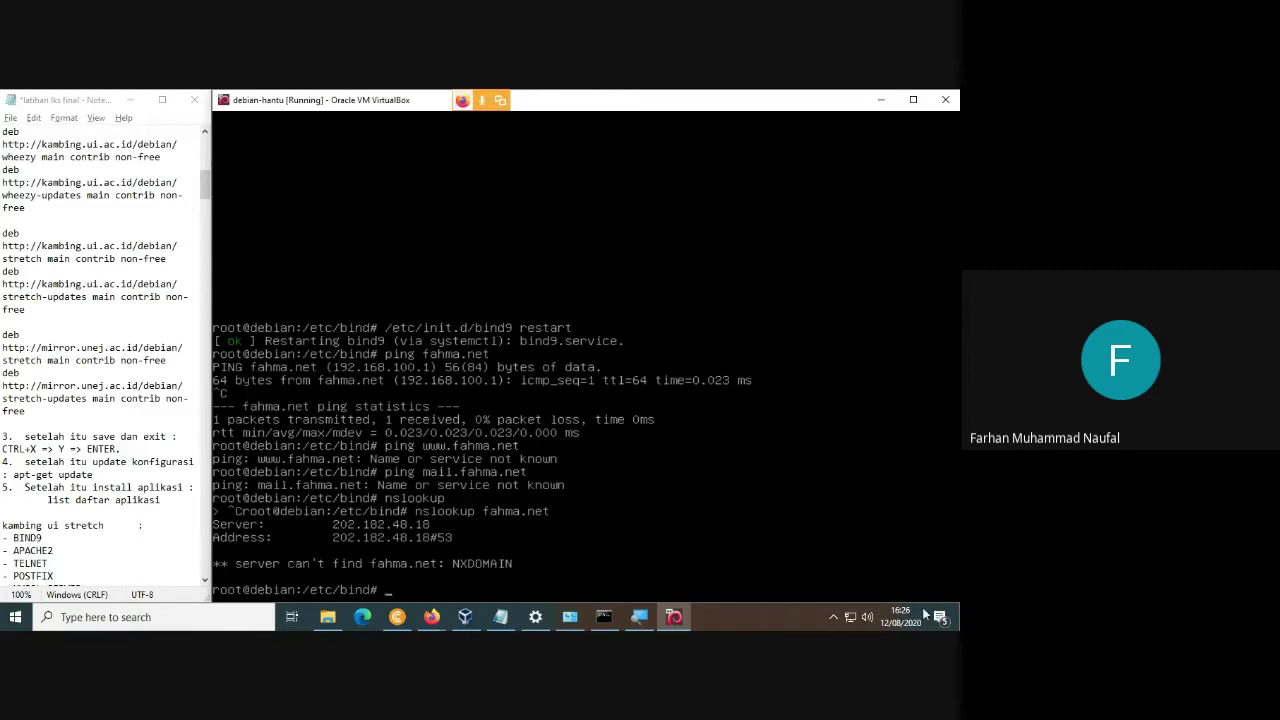
left_click(857, 620)
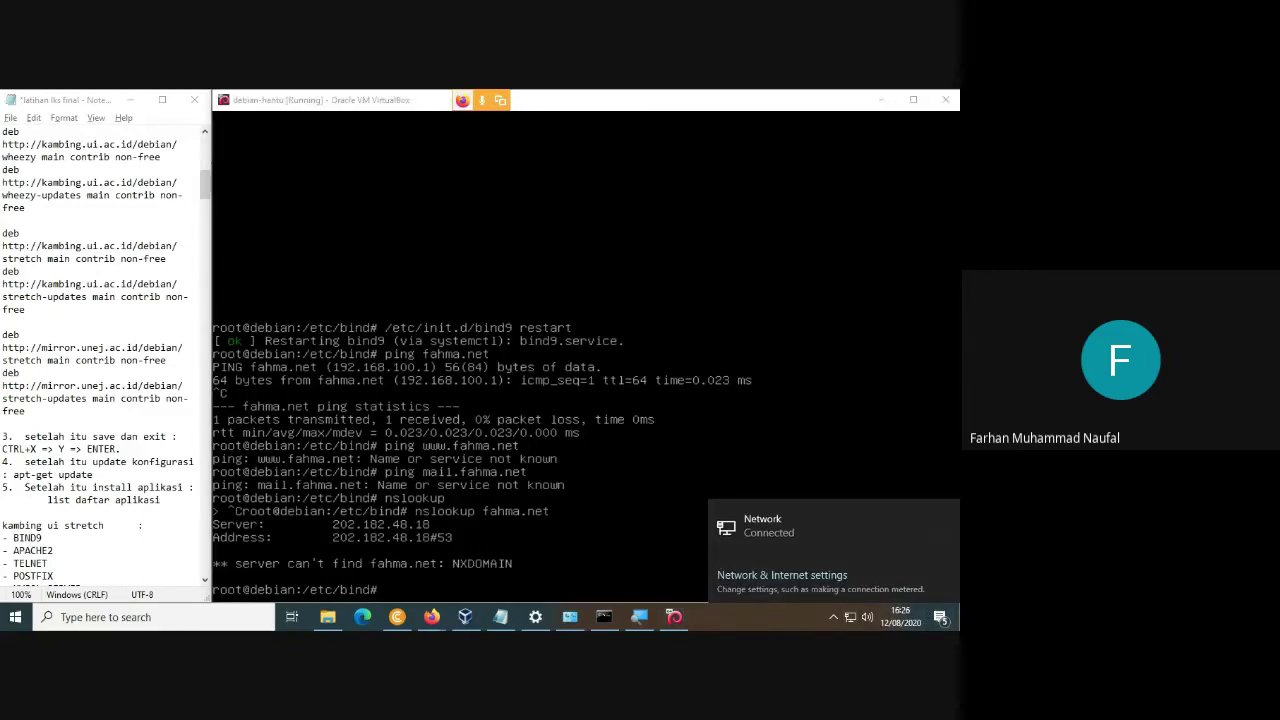
left_click(600, 460)
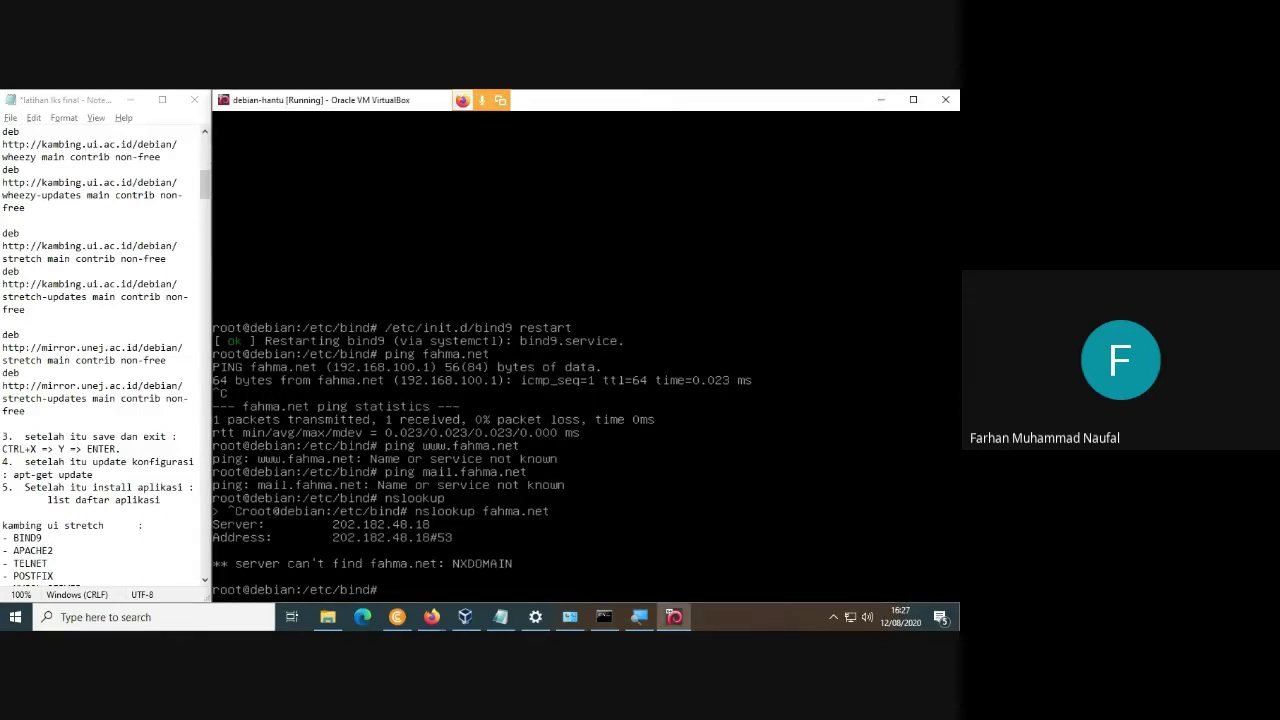
key("Up")
key("Return")
key("Up")
key("Up")
key("Up")
key("Up")
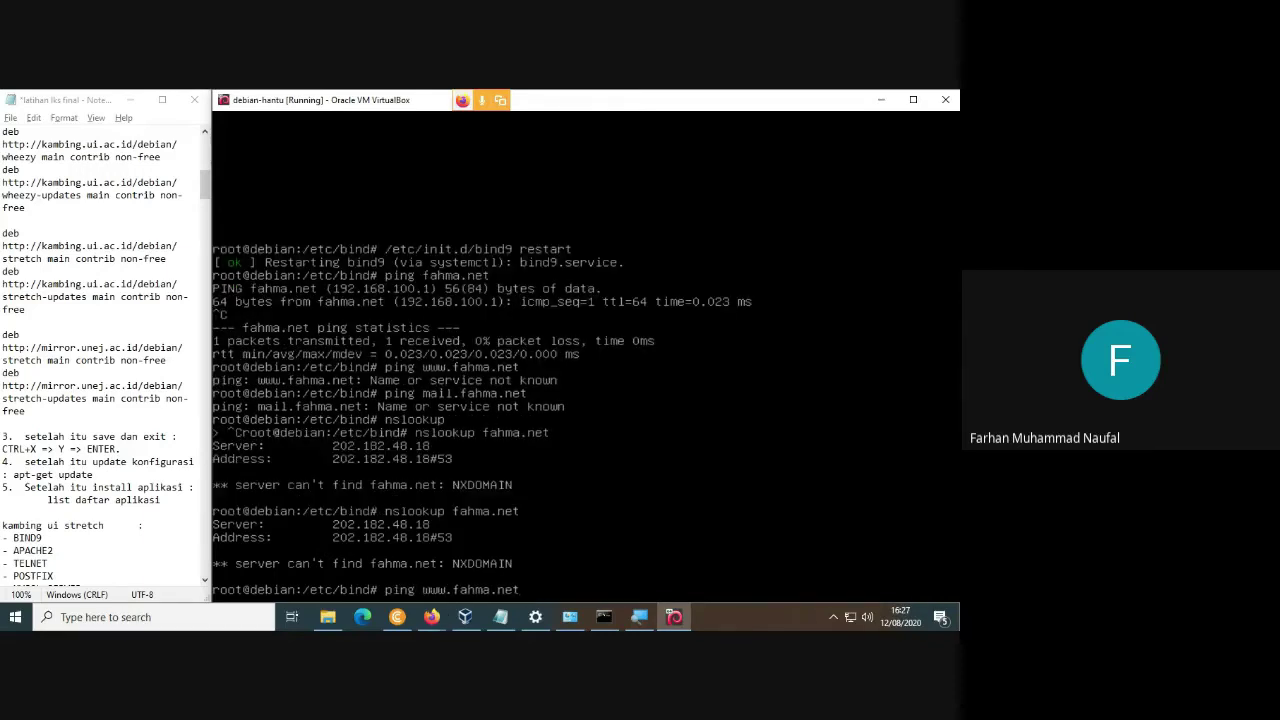
key("Return")
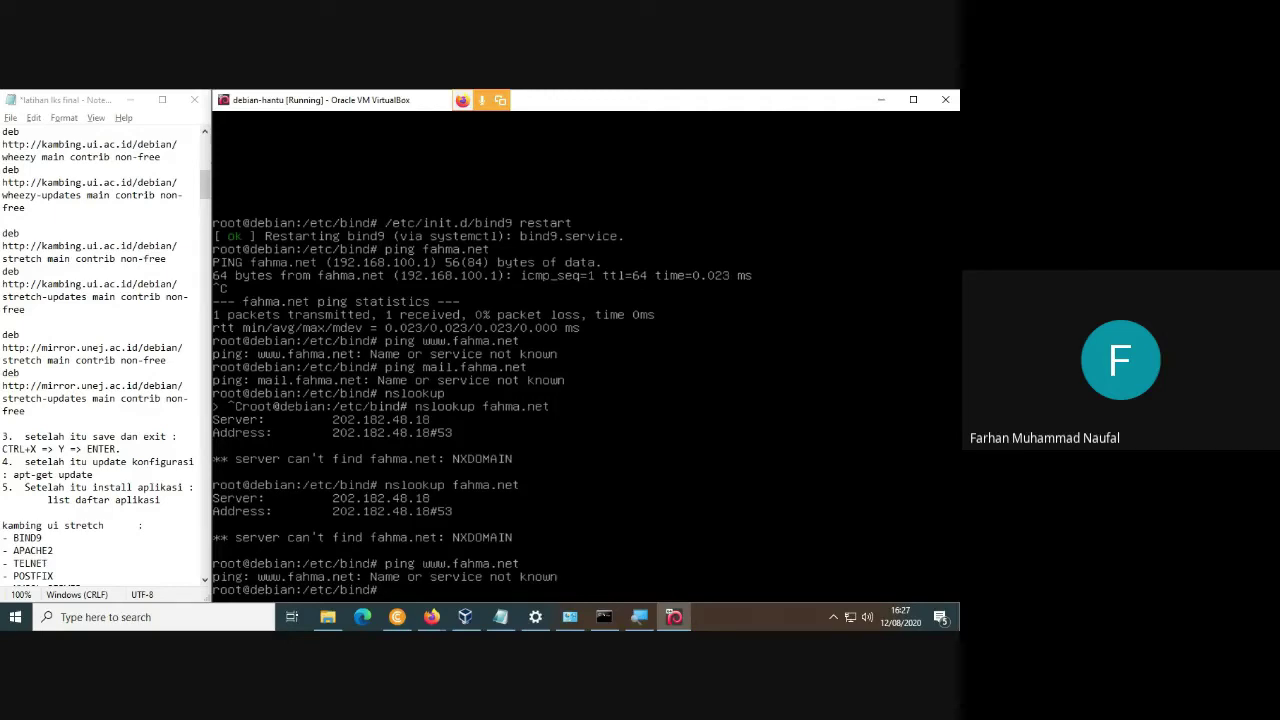
Ping 192.168.100.1 and then farhan.net.
type("ping 192.168.100.1")
key("Return")
key("ctrl+c")
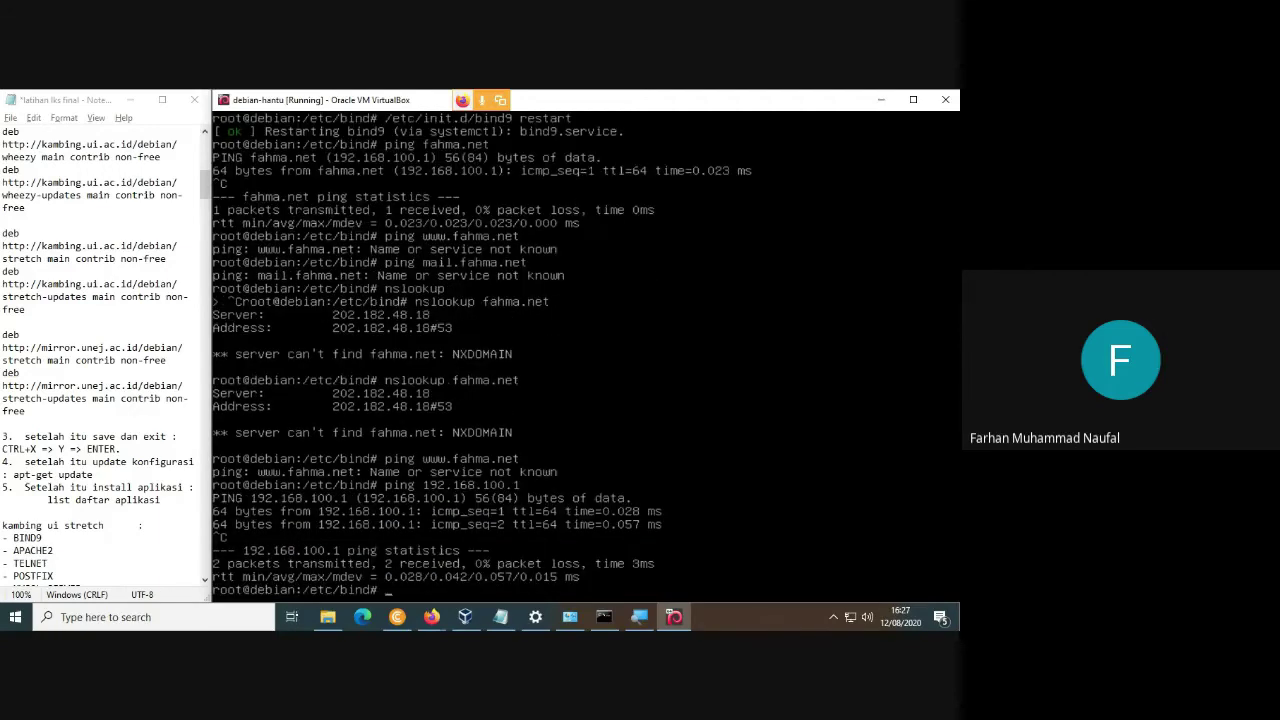
type("ping farhan.net")
key("Return")
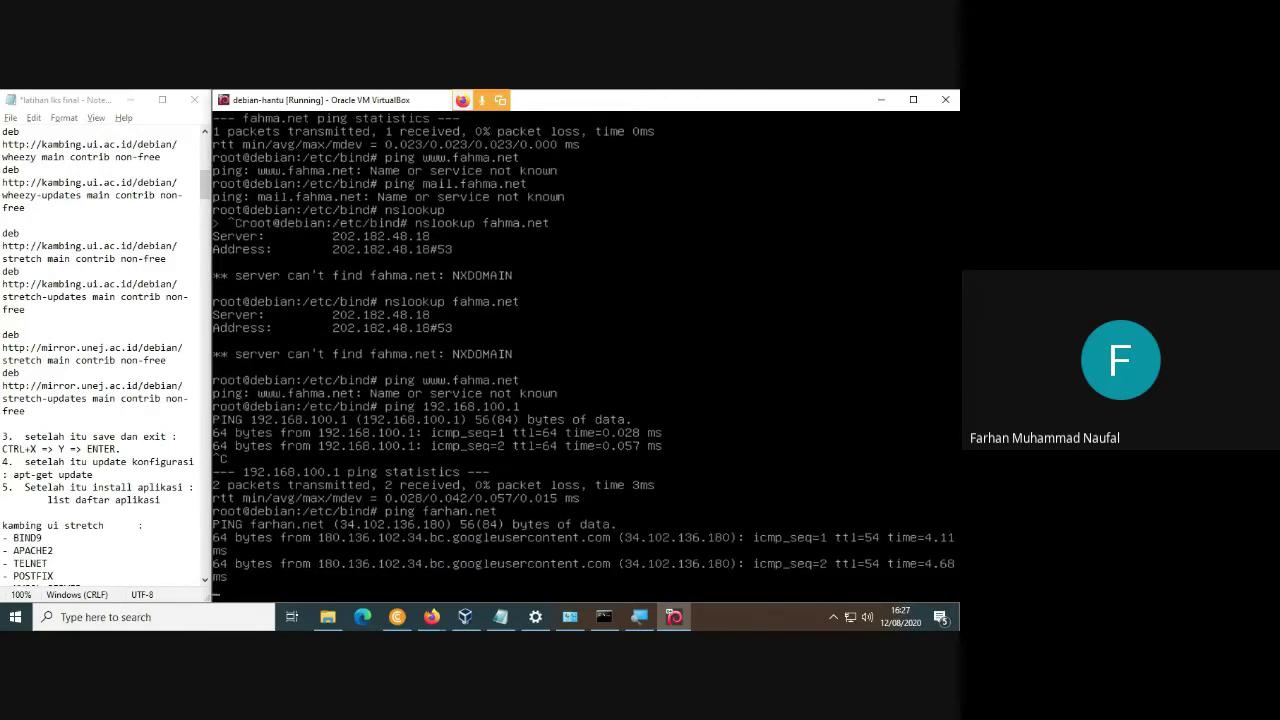
key("ctrl+c")
Ping fahma.net successfully at 192.168.100.1, then return to VirtualBox Manager.
key("Up")
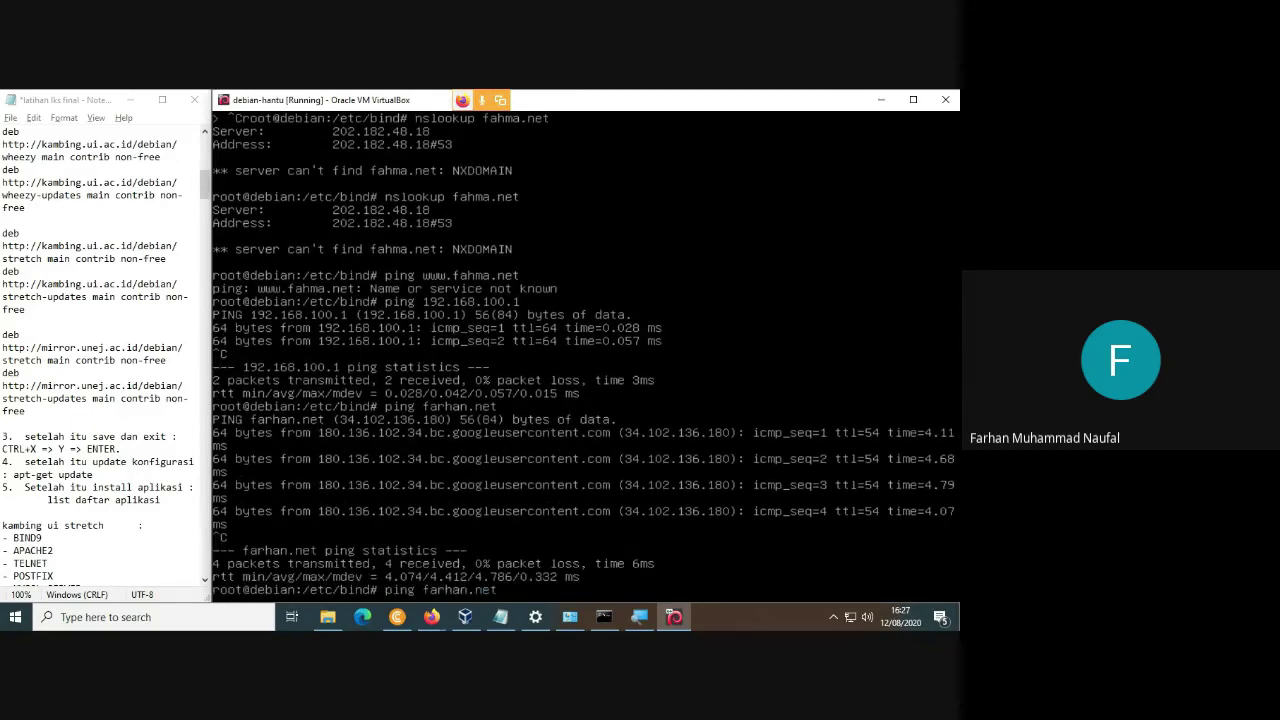
key("BackSpace")
key("BackSpace")
key("BackSpace")
key("Delete")
type("hma")
key("Return")
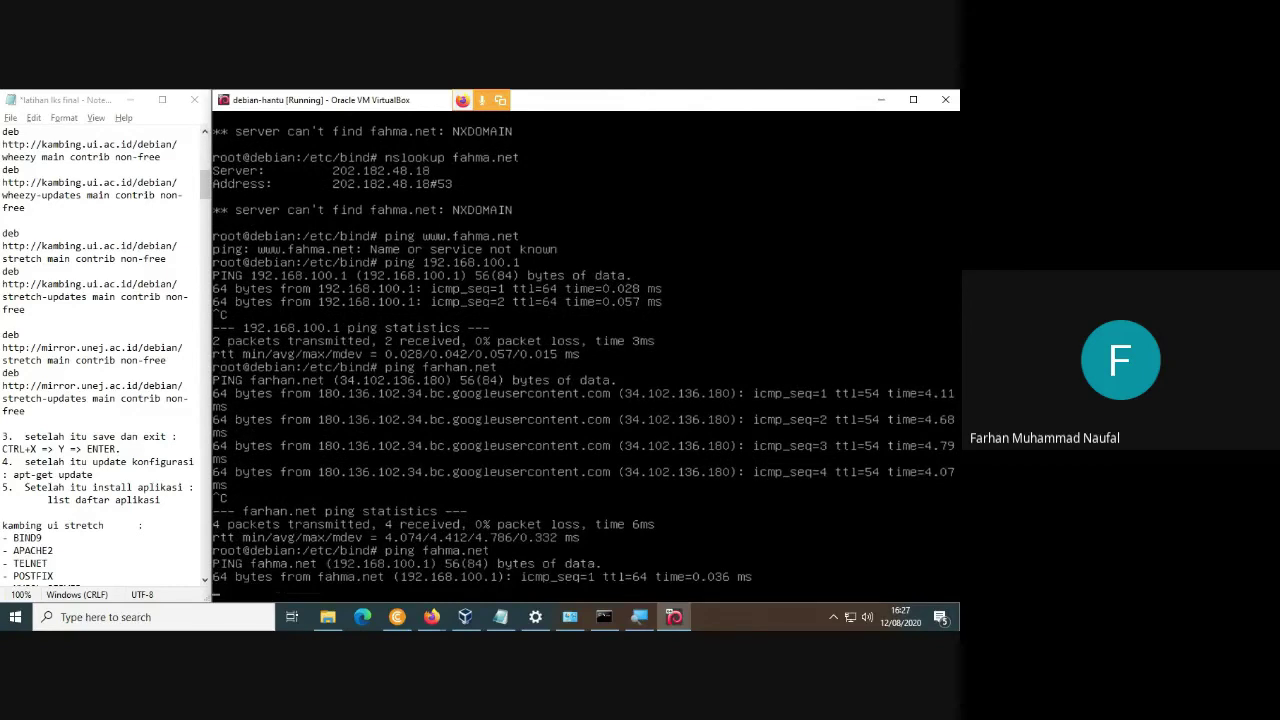
key("ctrl+c")
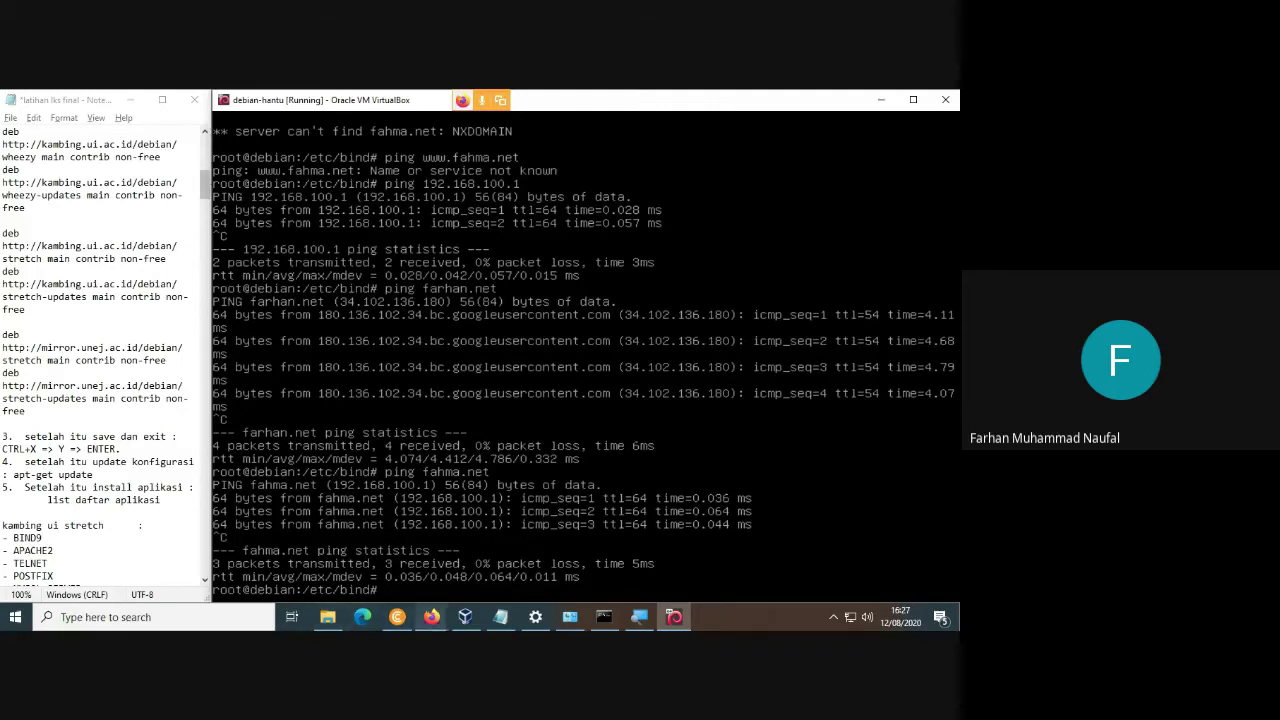
left_click(465, 617)
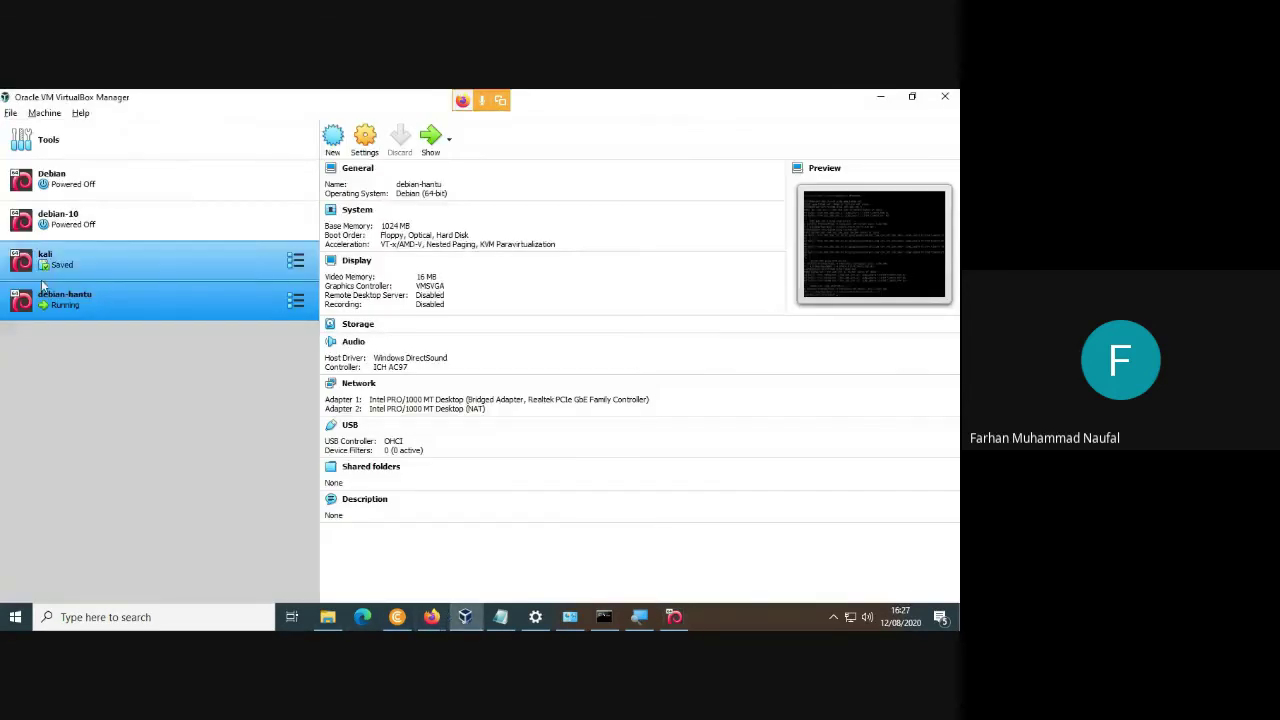
Pause debian-hantu via Machine > Pause and show the Welcome to VirtualBox tools page.
right_click(94, 307)
left_click(49, 373)
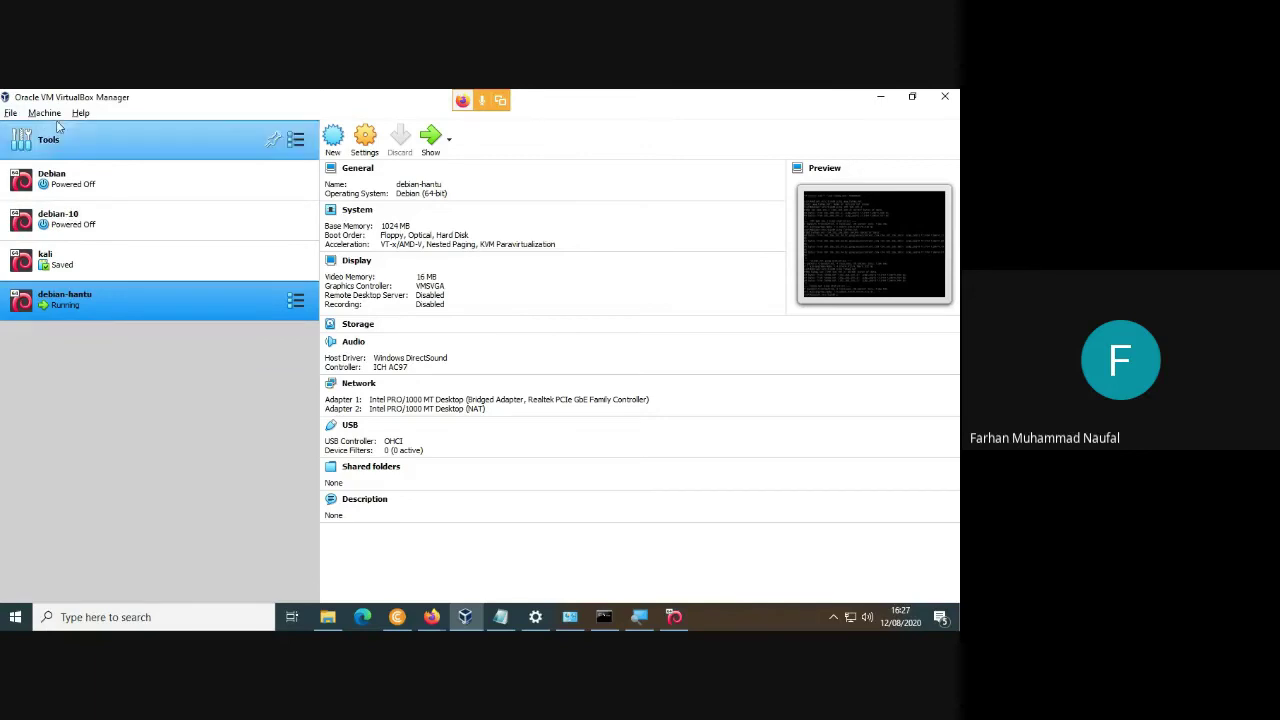
left_click(44, 113)
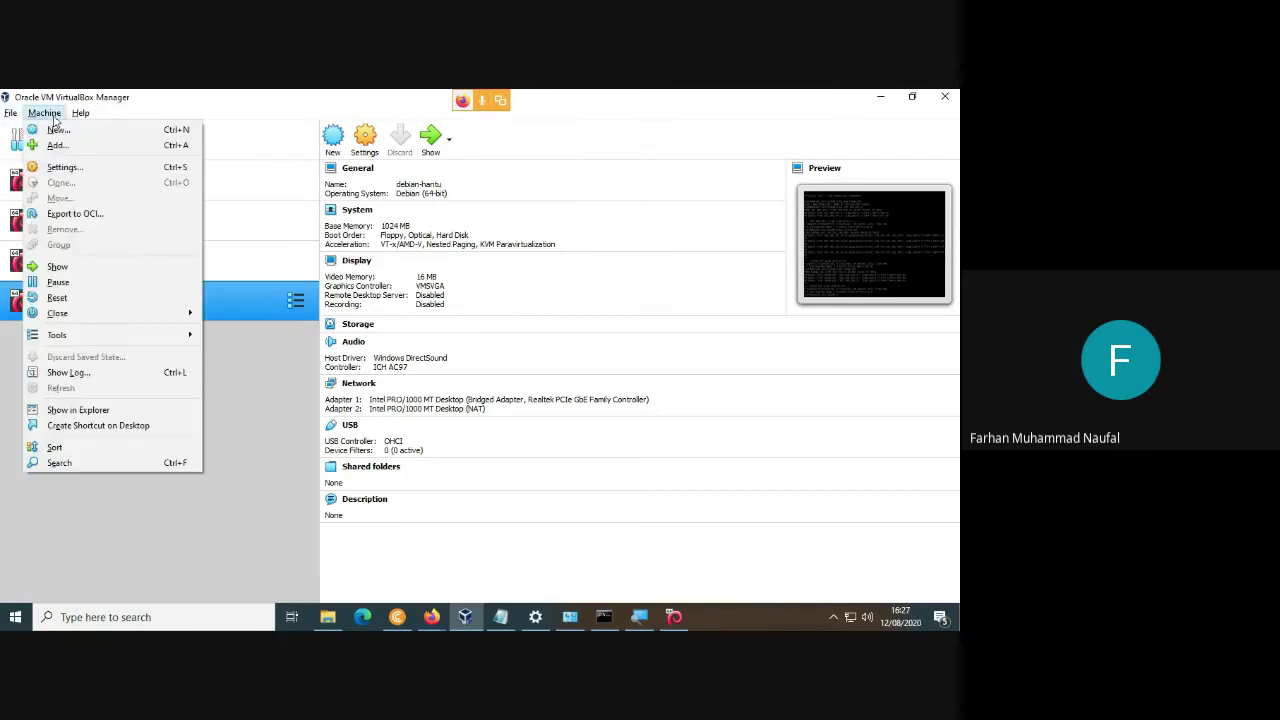
left_click(72, 284)
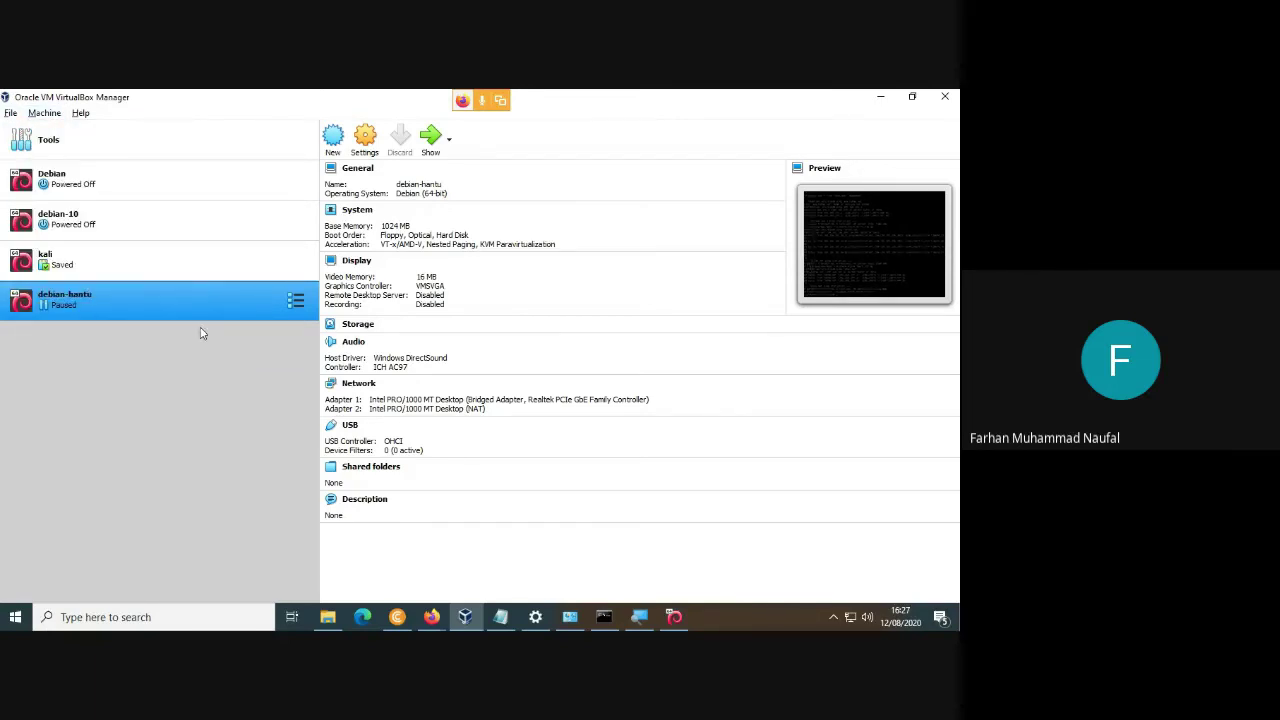
left_click(88, 260, "ctrl")
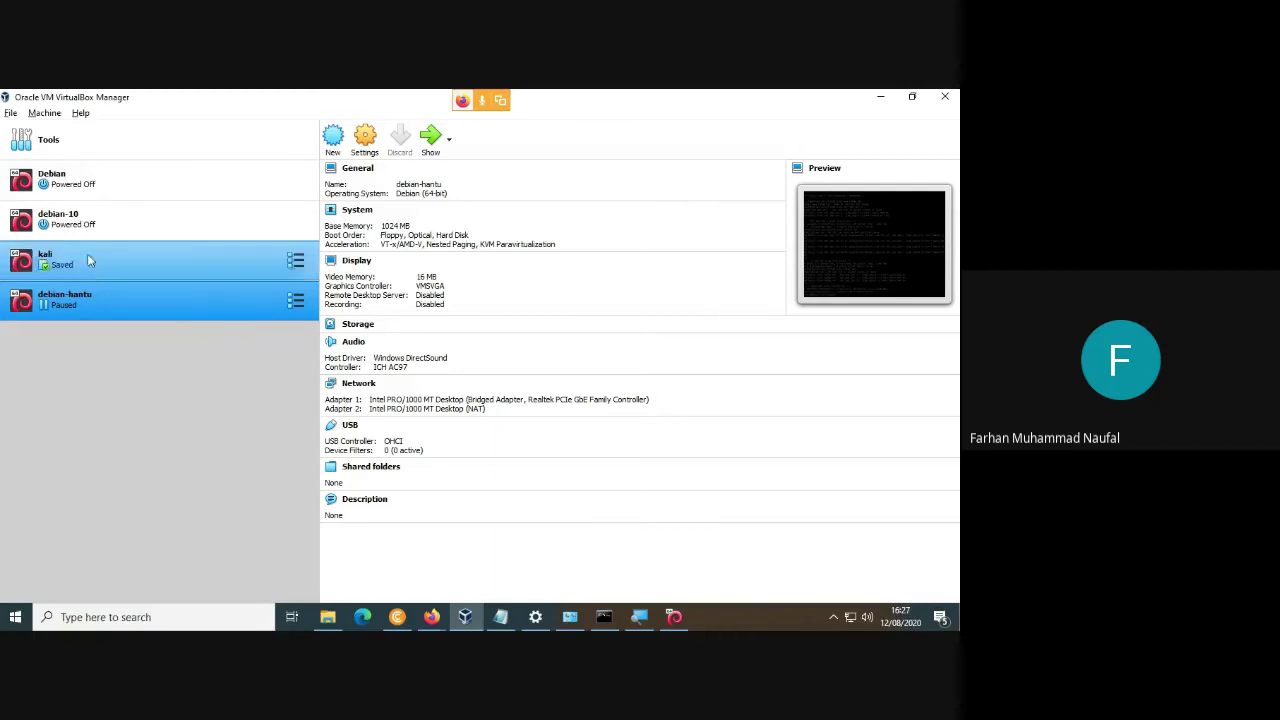
left_click(40, 141)
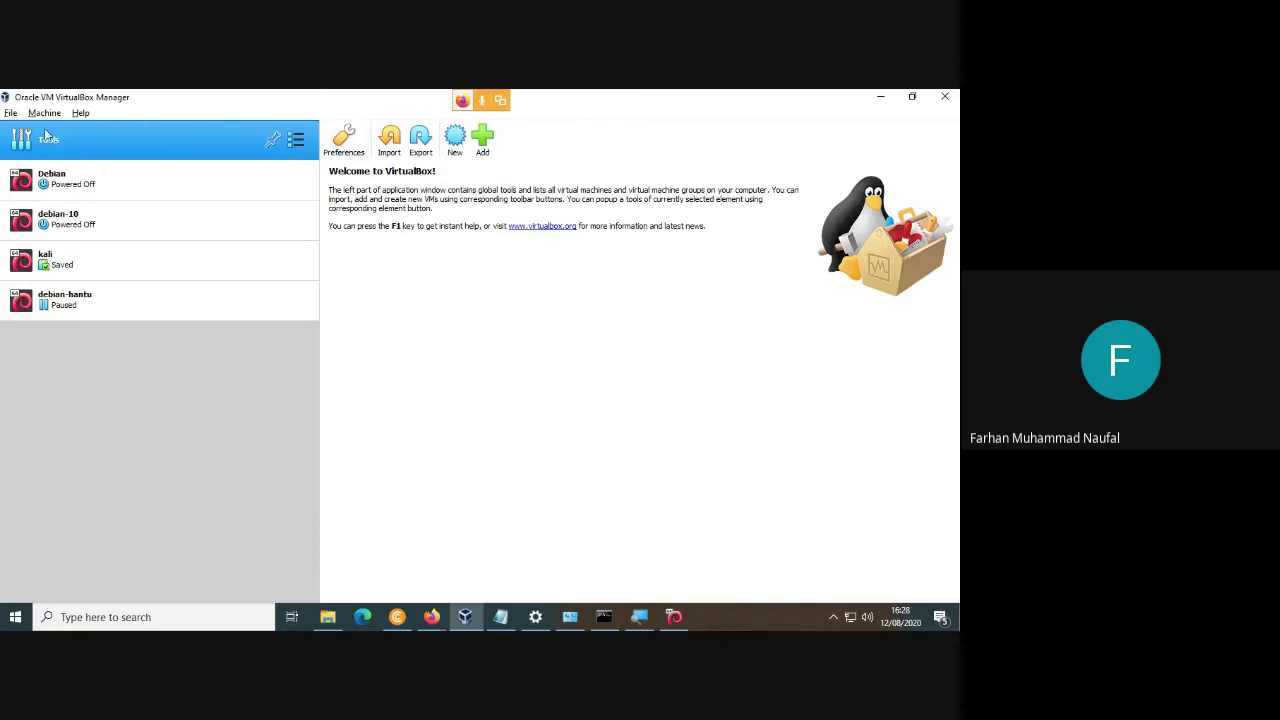
Set the host-only adapter's IPv4 address to 192.168.100.10 in Host Network Manager and apply.
left_click(9, 115)
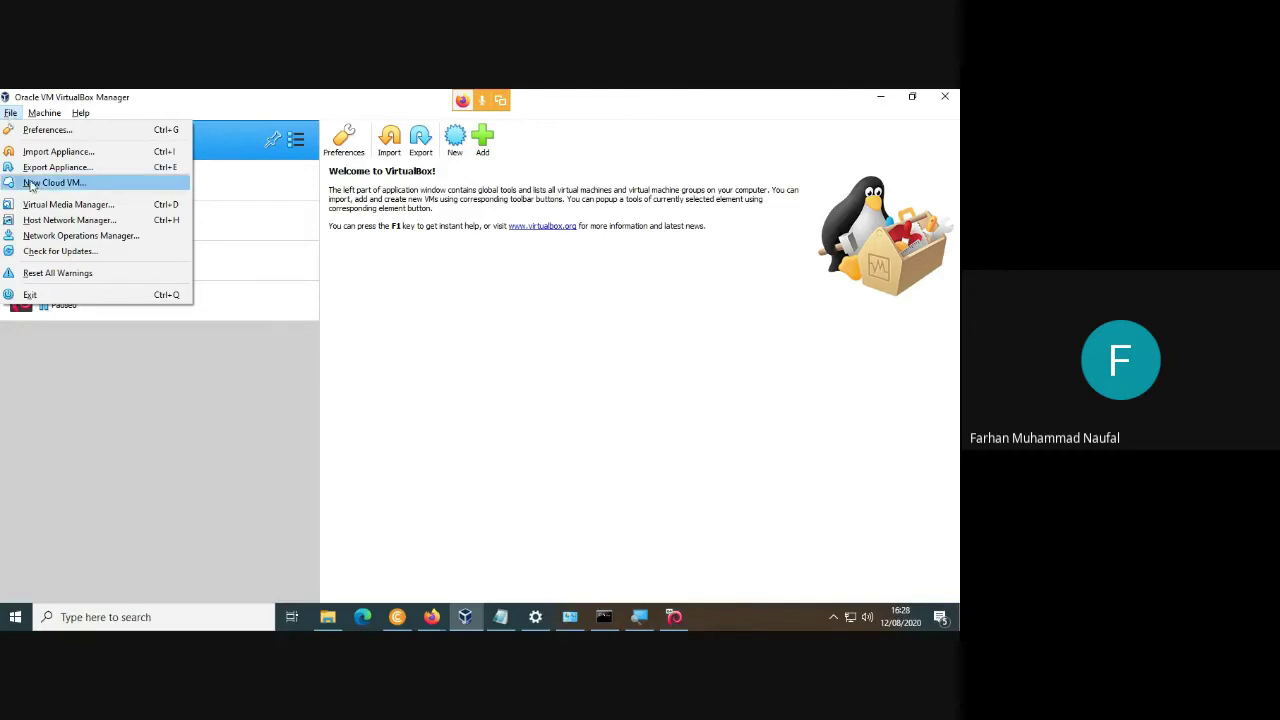
left_click(68, 220)
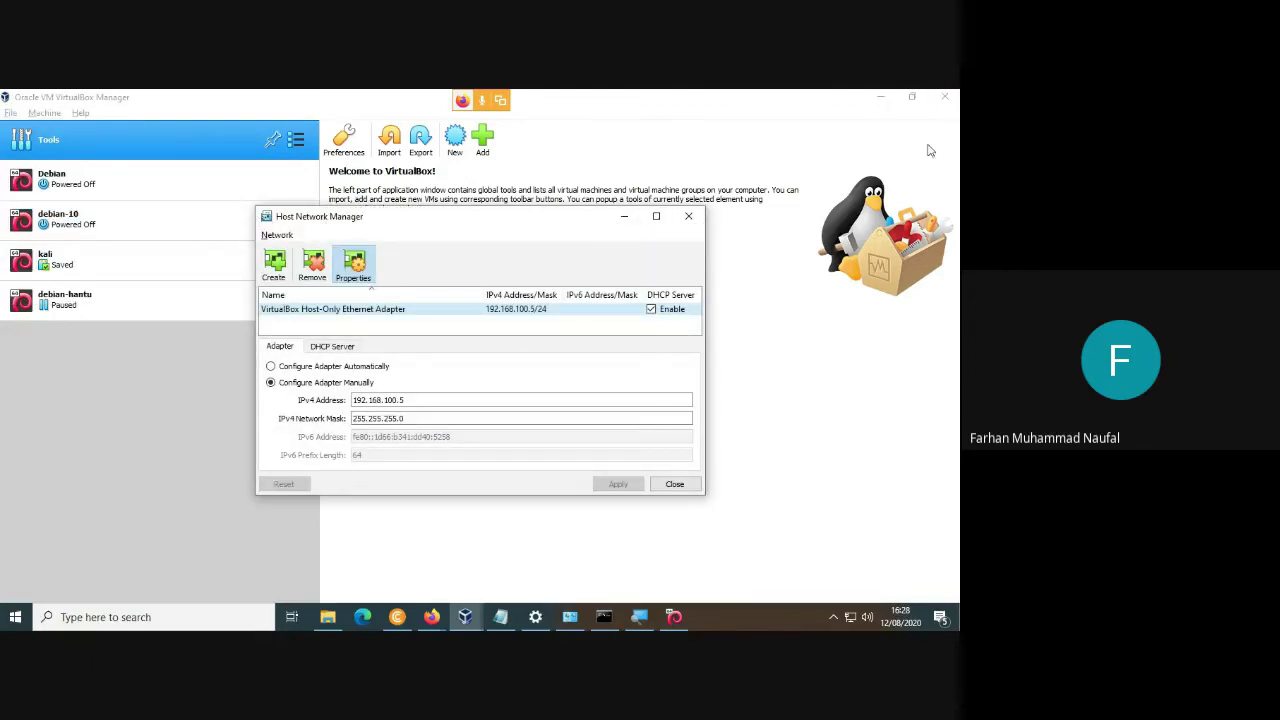
left_click(401, 400)
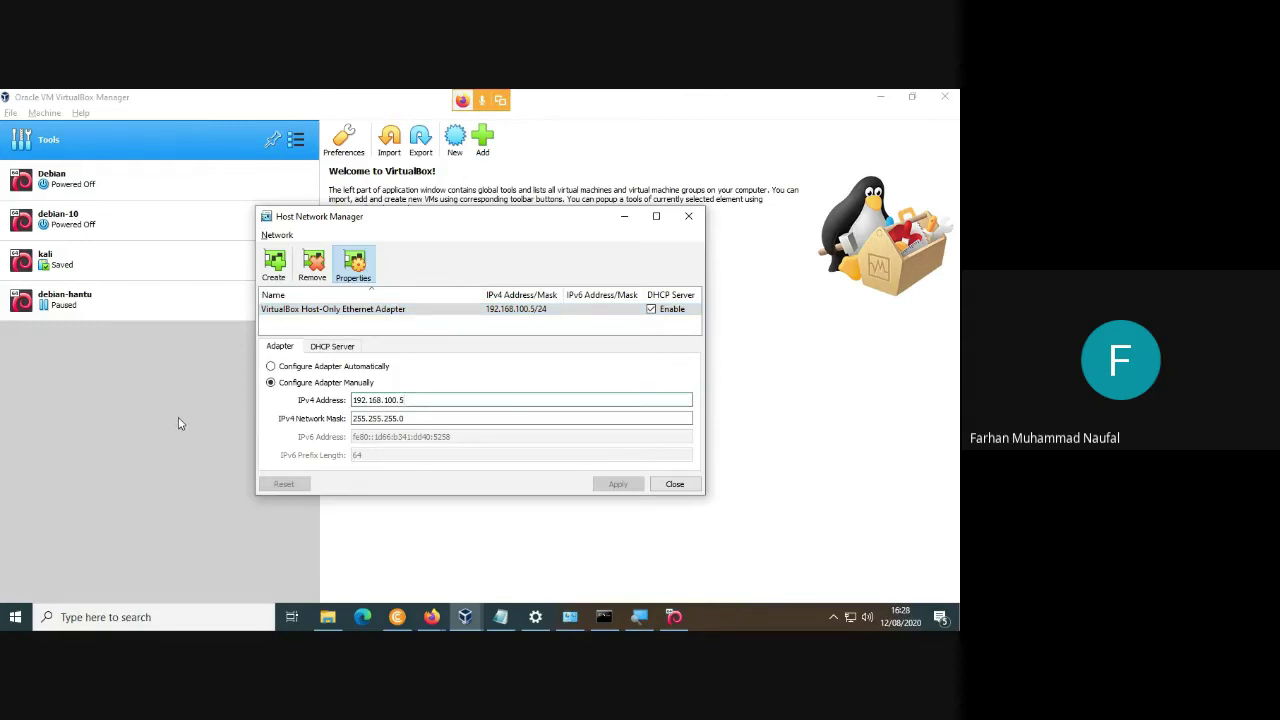
key("BackSpace")
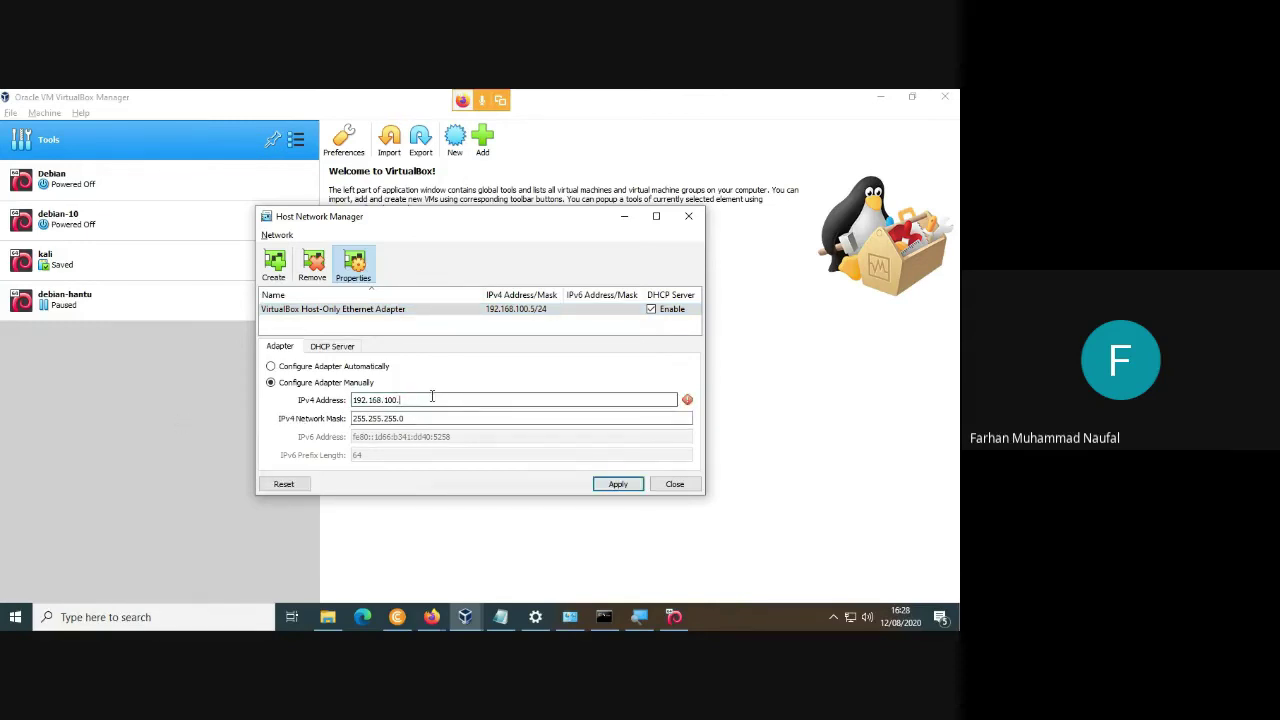
type("10")
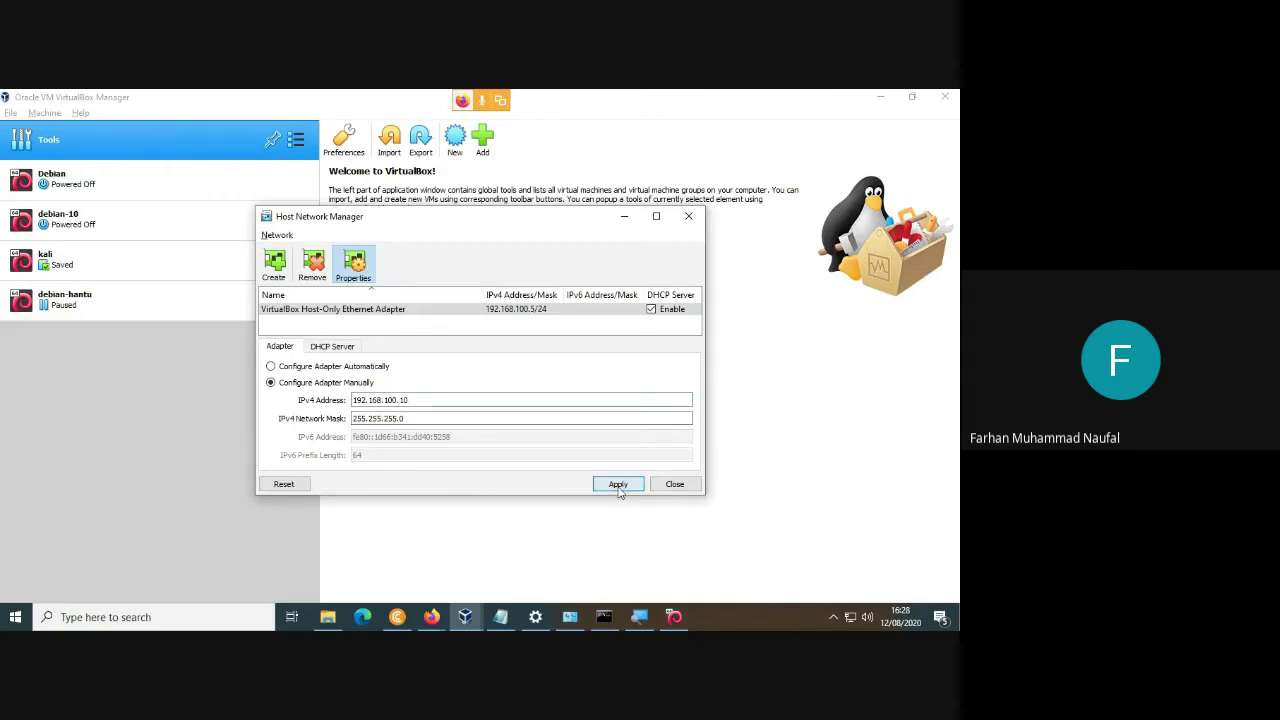
left_click(618, 486)
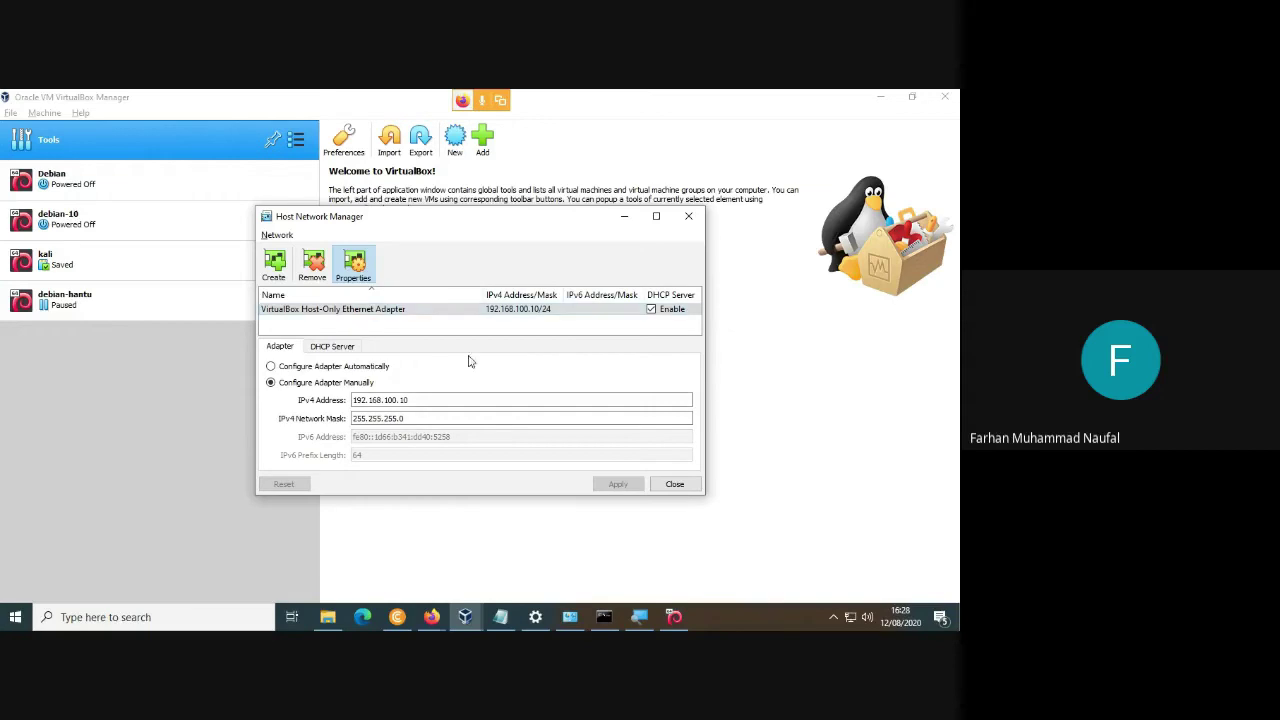
left_click(676, 485)
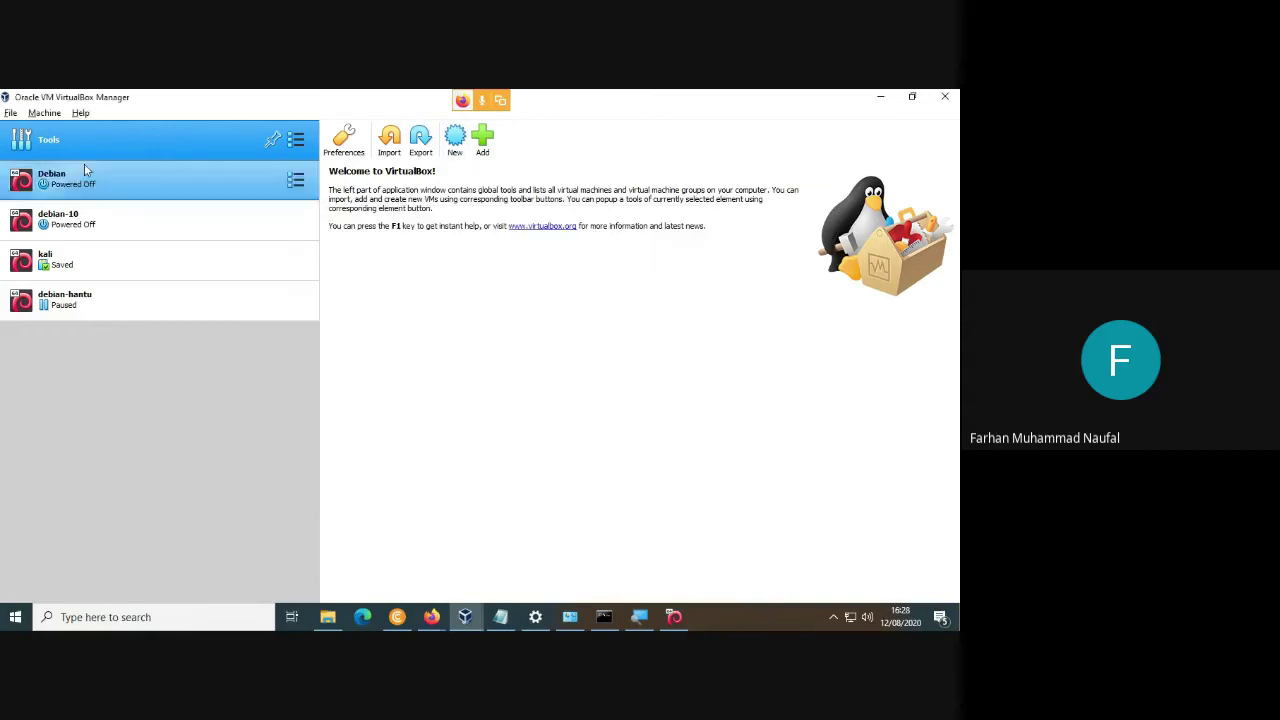
Open debian-hantu's network settings and try attaching Adapter 2 to NAT Network.
left_click(120, 296)
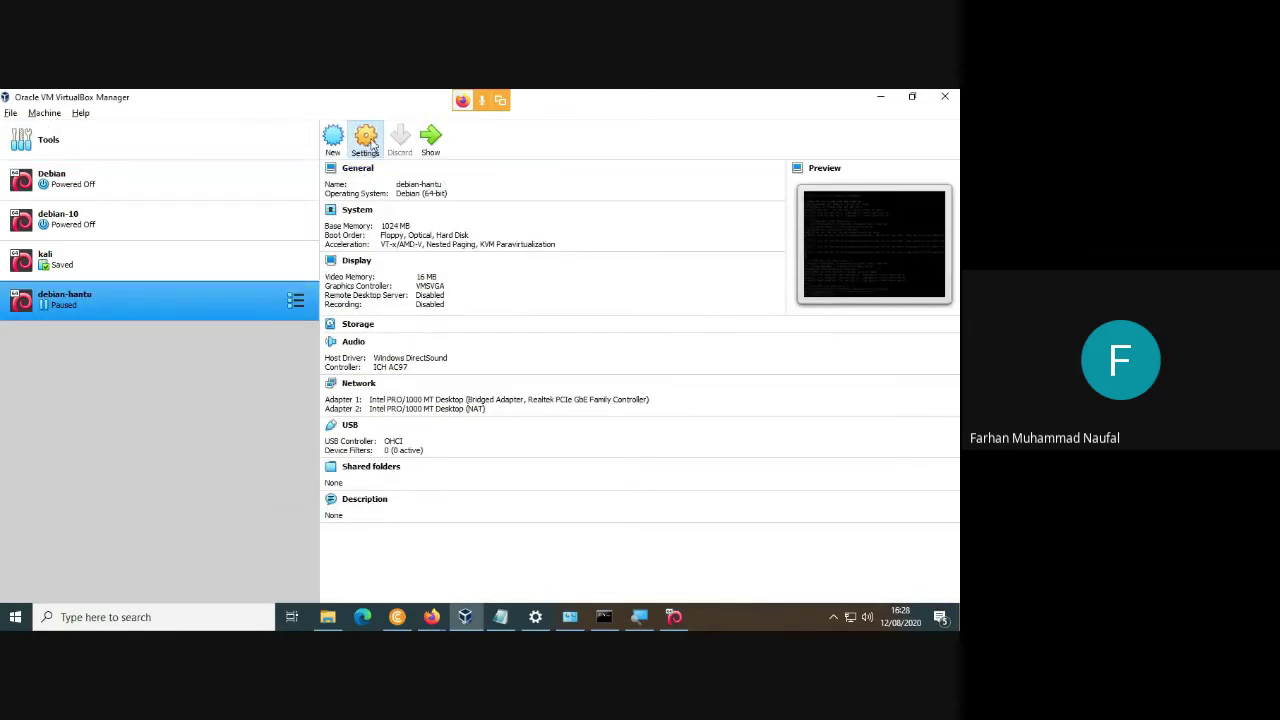
left_click(360, 326)
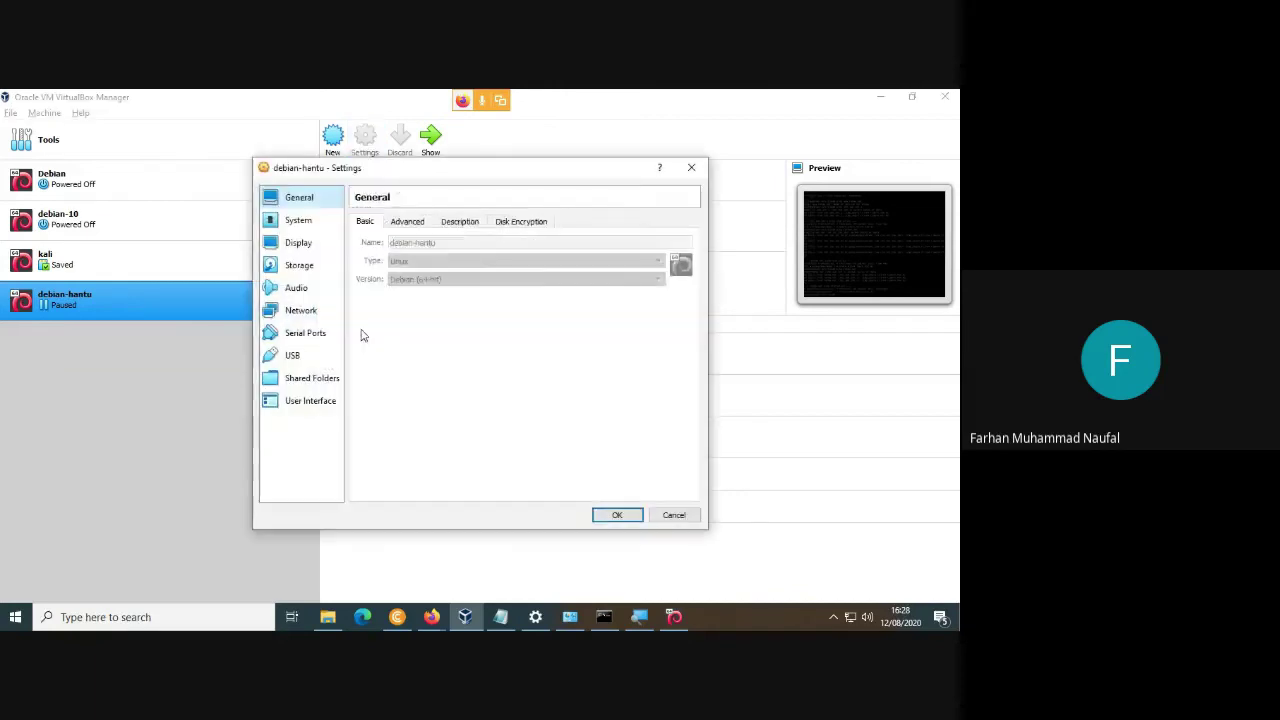
left_click(300, 310)
left_click(424, 221)
left_click(432, 262)
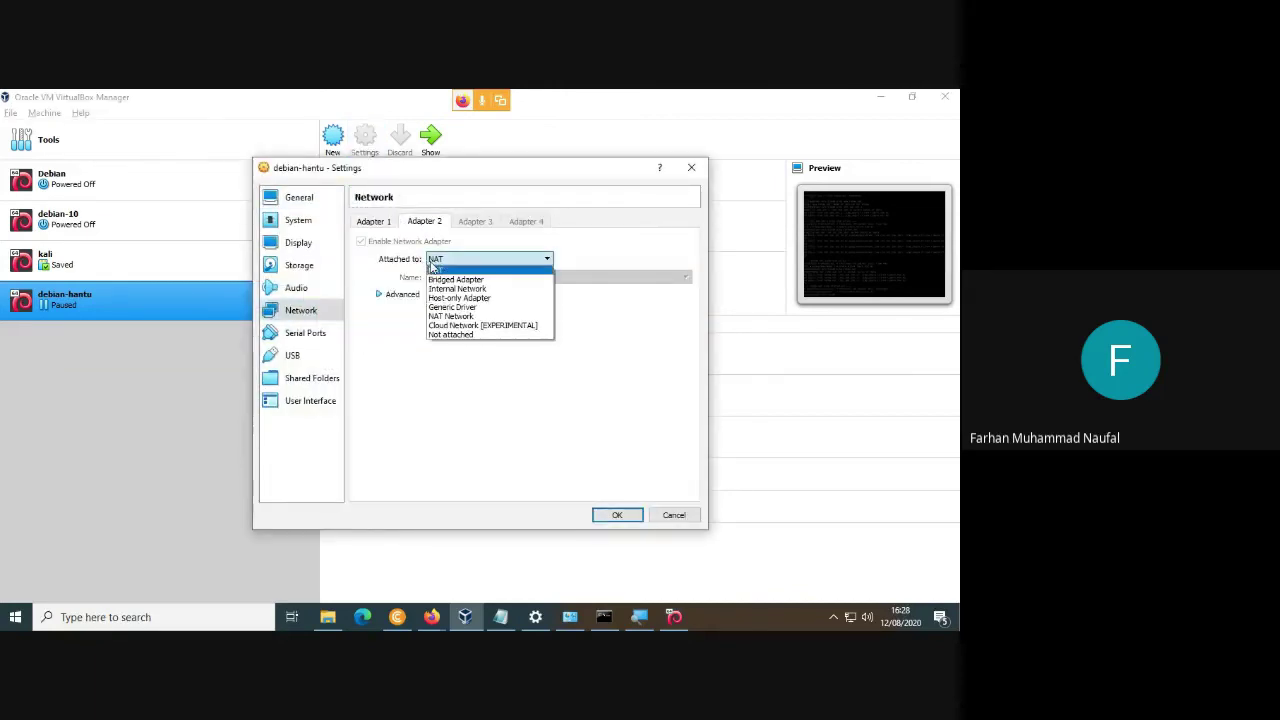
left_click(455, 316)
Attach Adapter 2 to Host-only Adapter using VirtualBox Host-Only Ethernet Adapter and save.
left_click(457, 277)
left_click(457, 286)
left_click(440, 260)
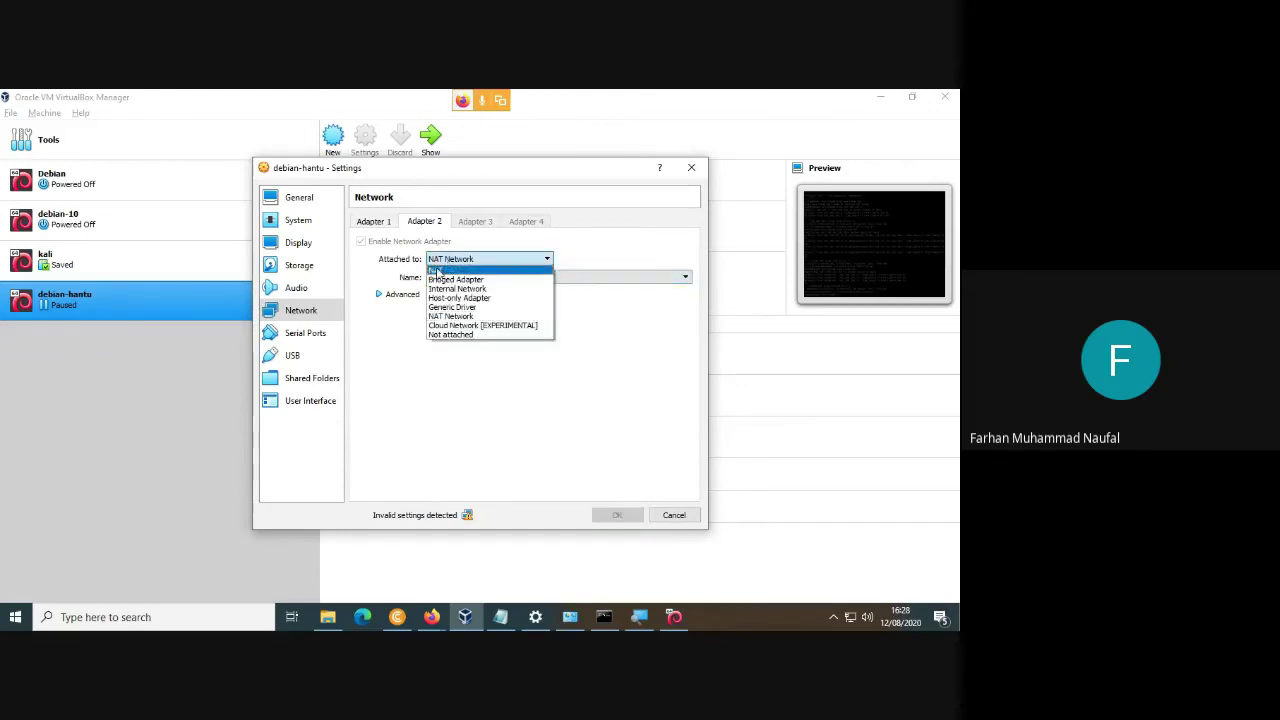
left_click(437, 271)
left_click(452, 259)
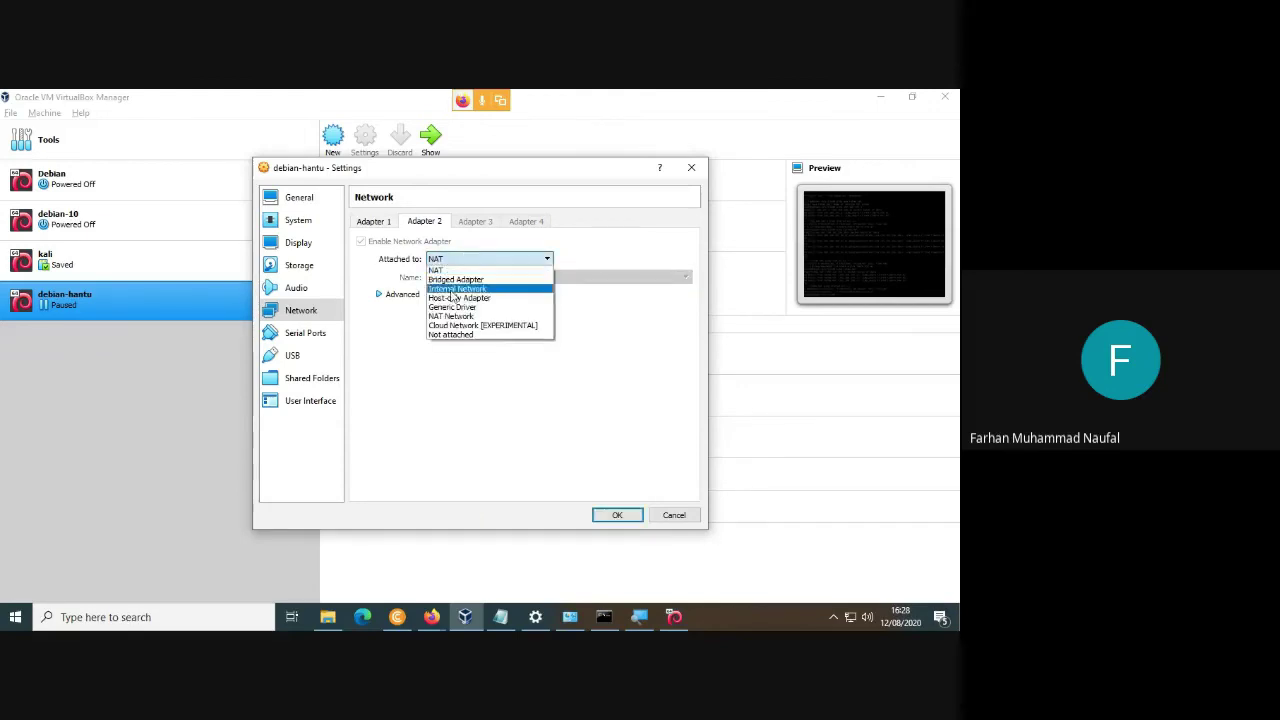
left_click(446, 297)
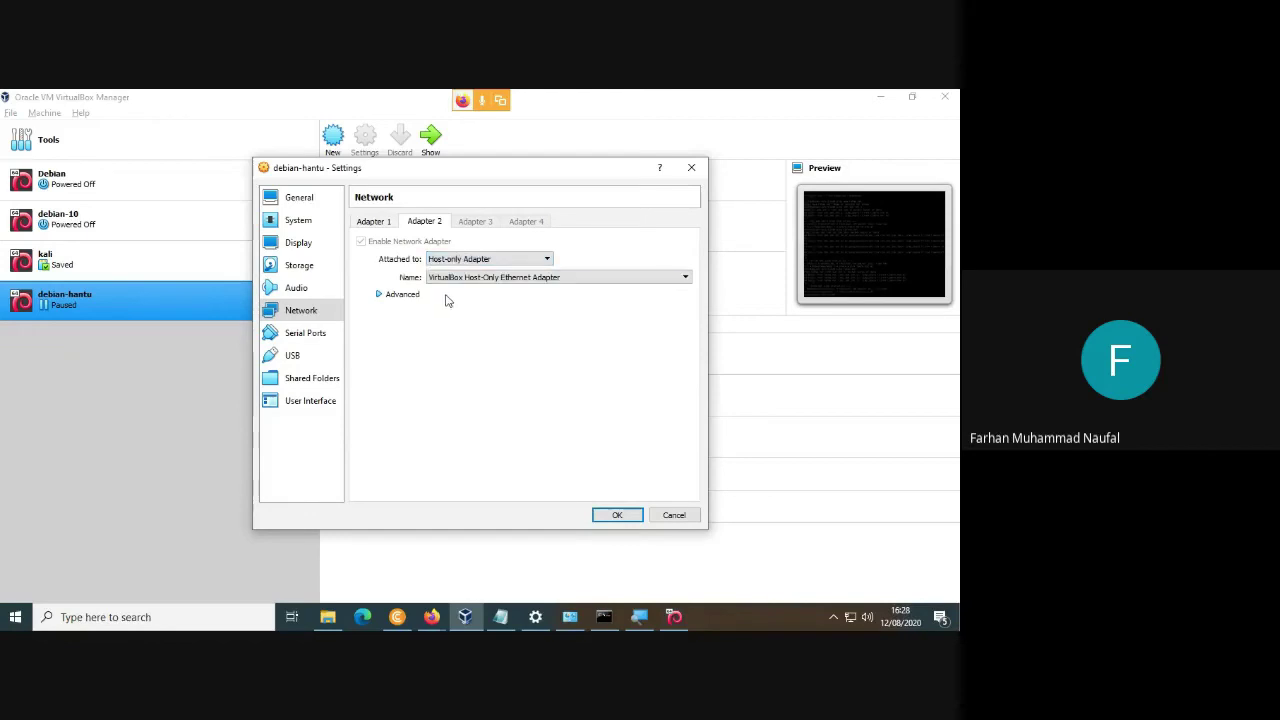
left_click(464, 280)
left_click(464, 288)
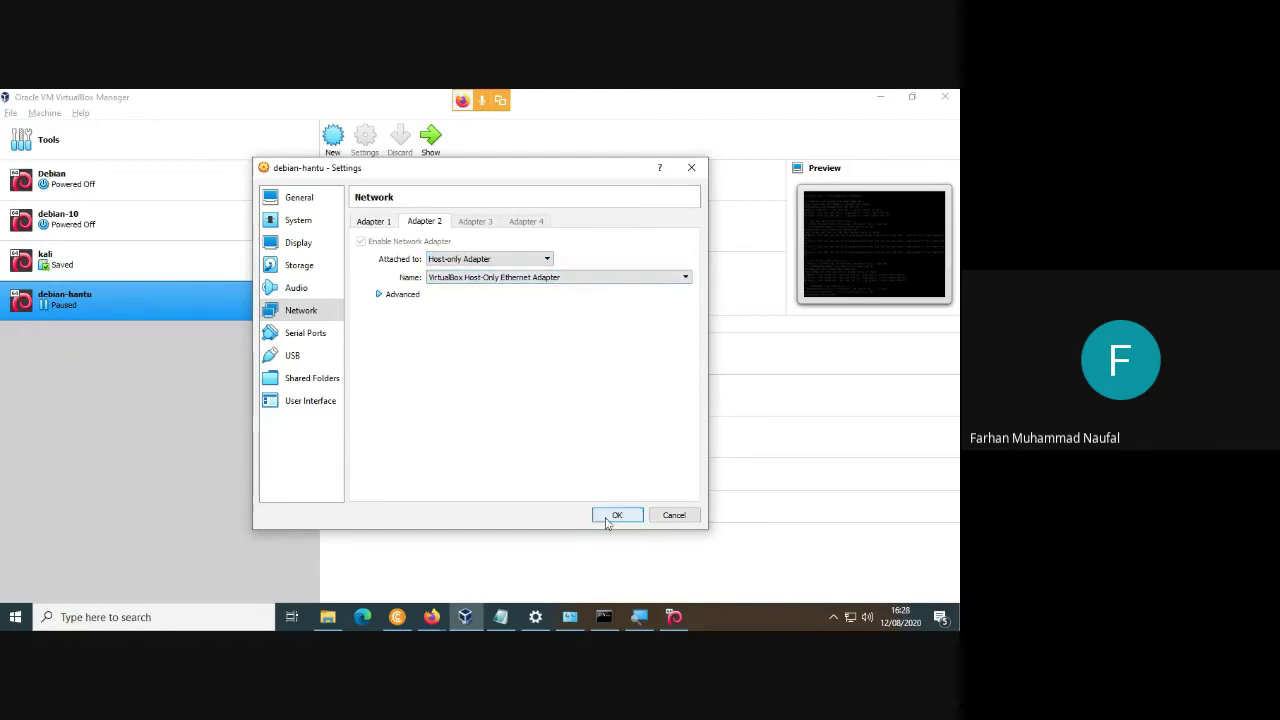
left_click(610, 515)
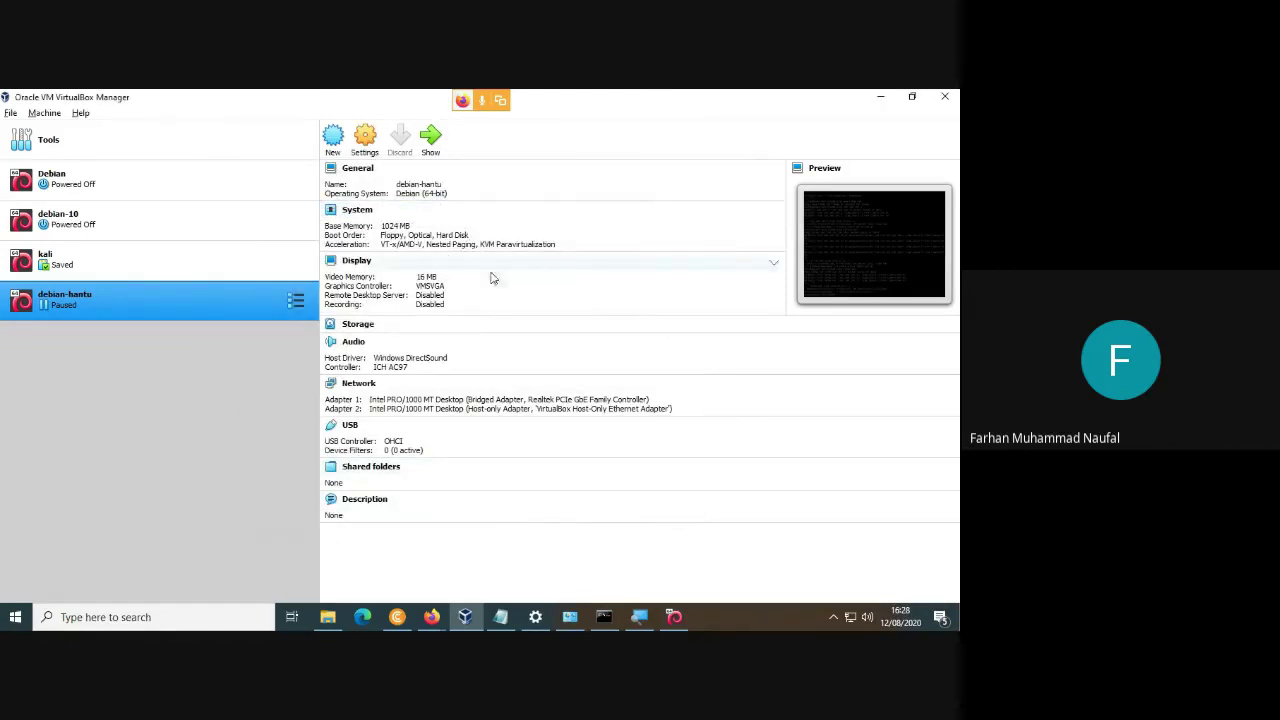
Open the IPv4 properties of the VirtualBox Host-Only Network adapter.
left_click(571, 619)
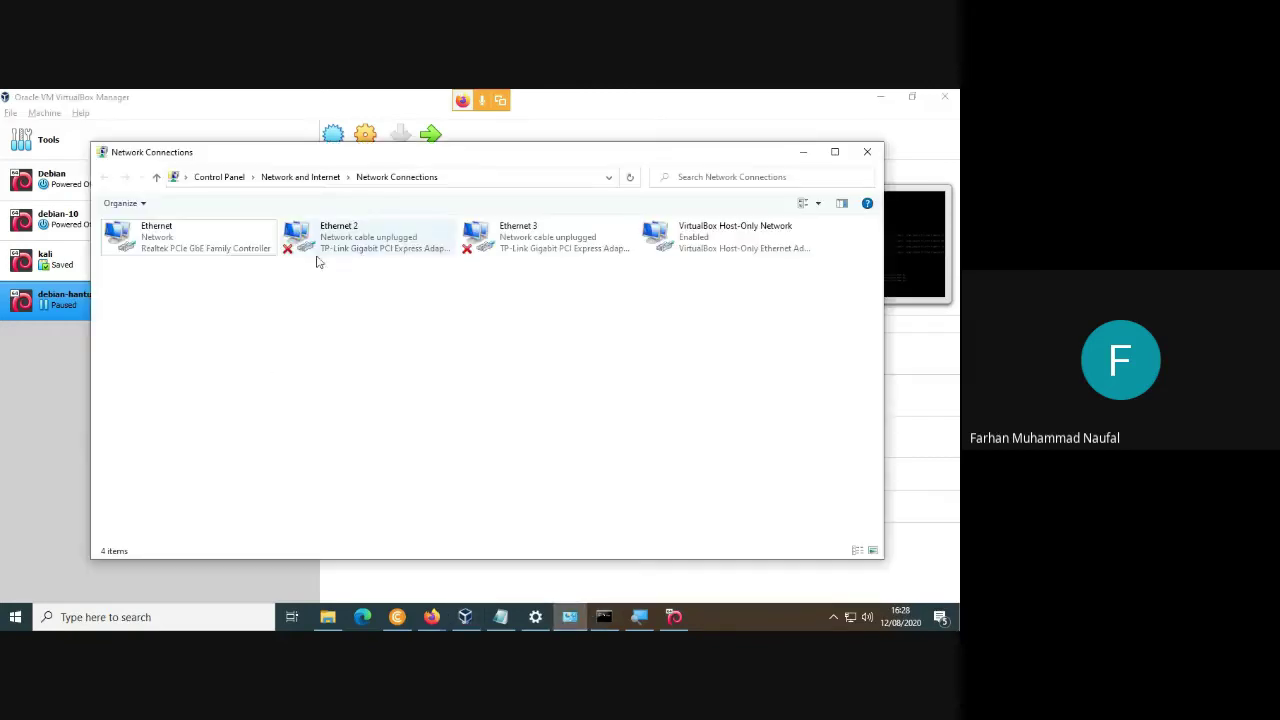
right_click(721, 230)
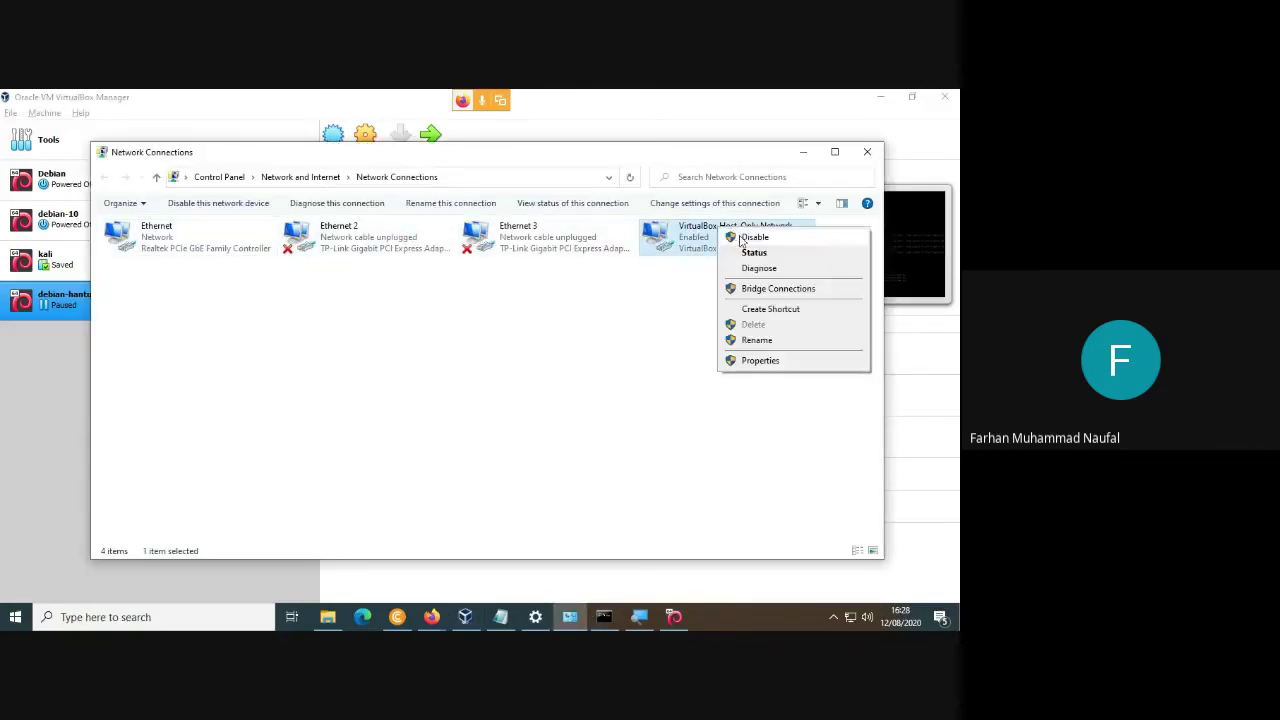
left_click(708, 298)
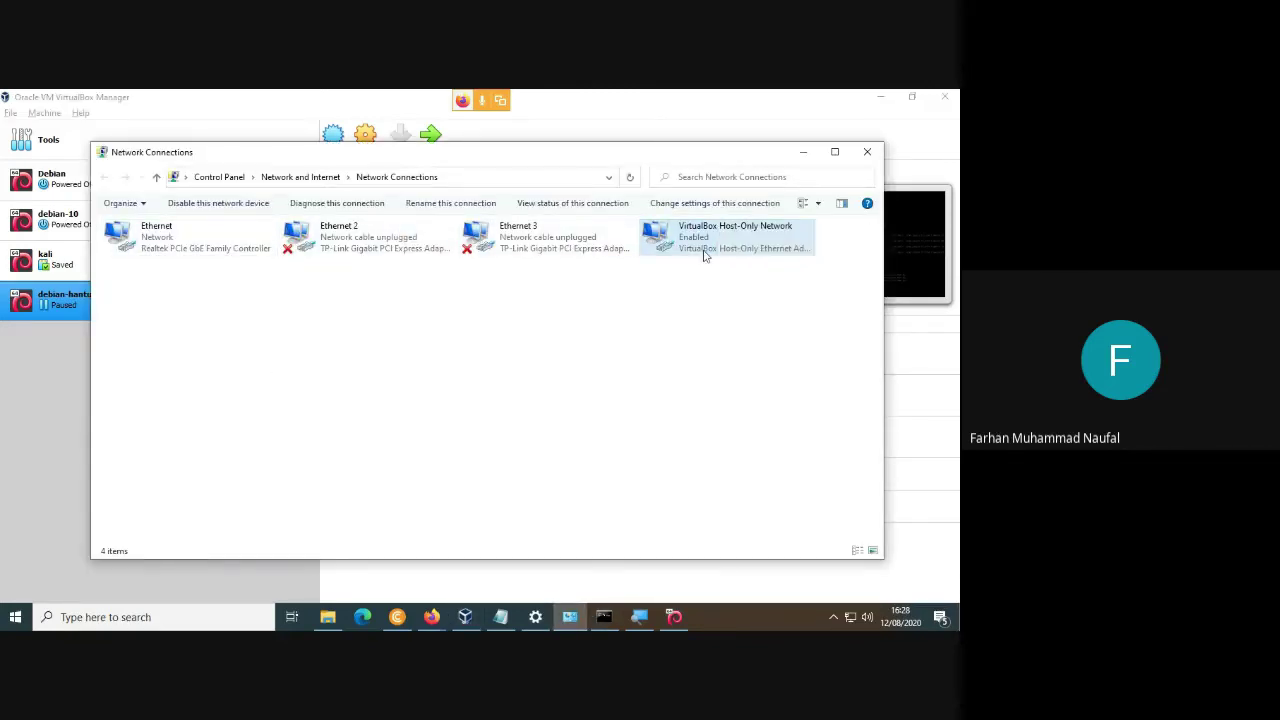
left_click(689, 300)
double_click(700, 243)
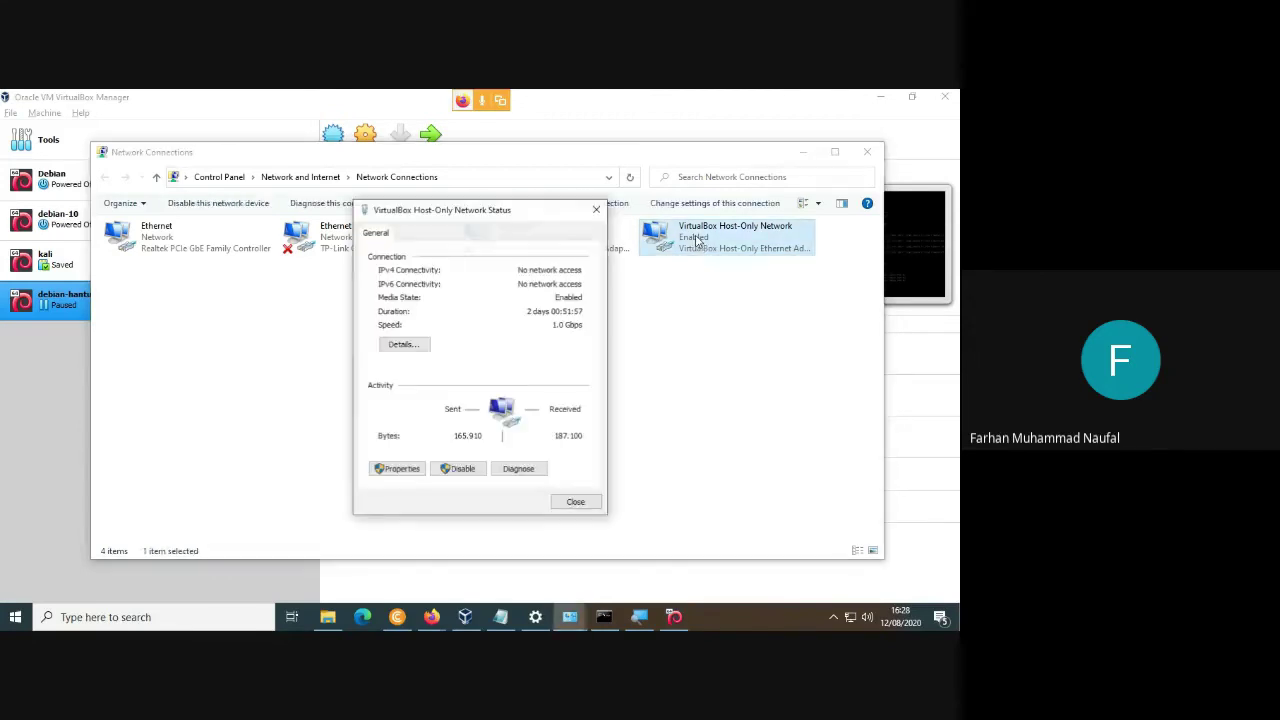
left_click(397, 469)
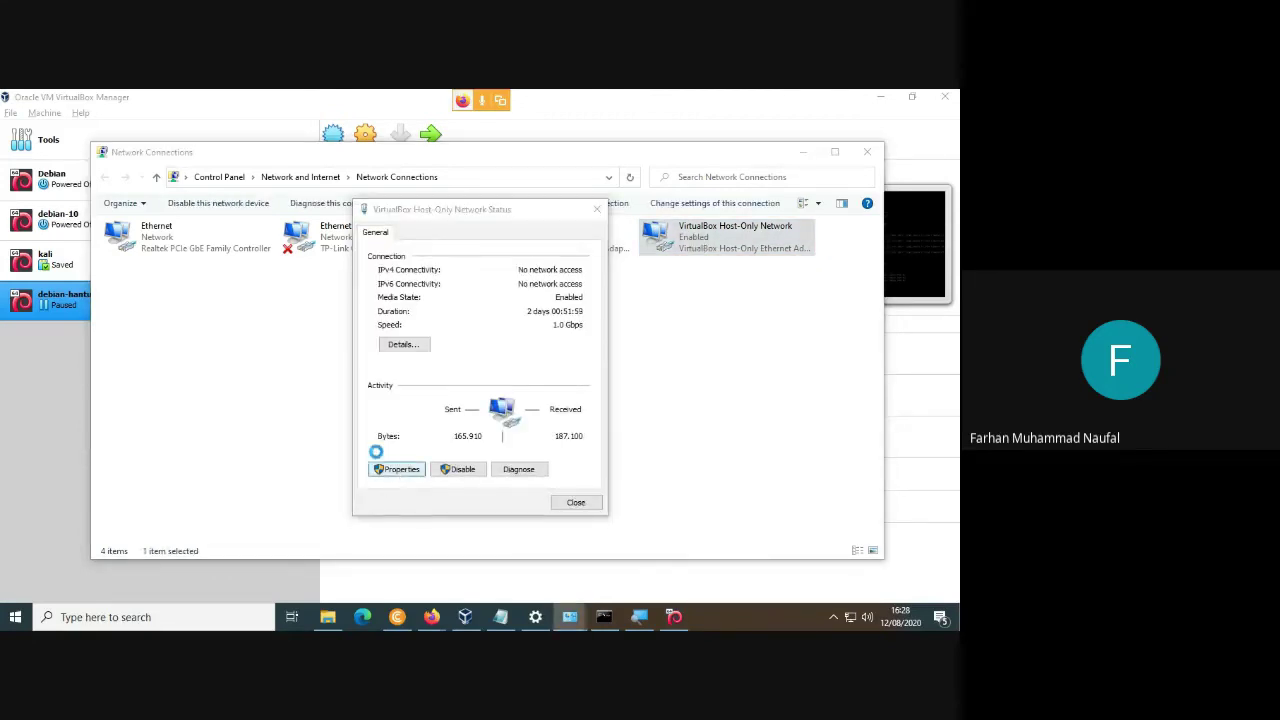
double_click(490, 385)
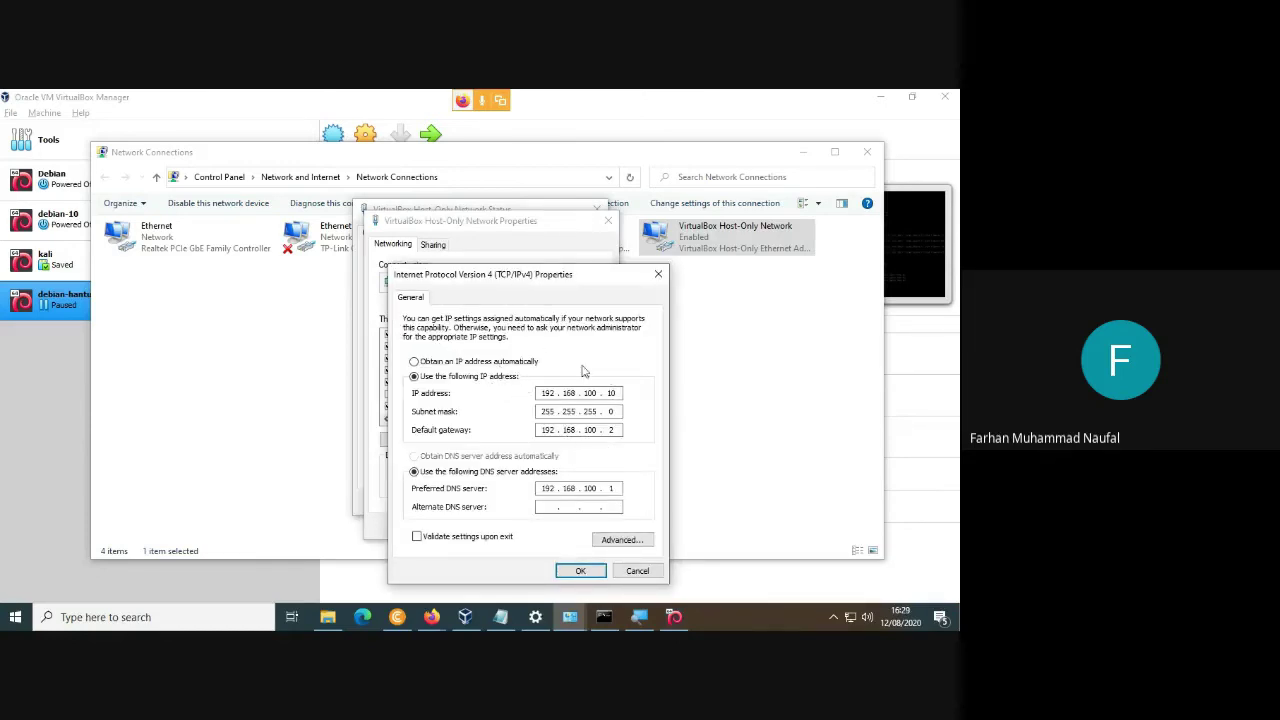
Correct the adapter's default gateway to 192.168.100.2 in the IPv4 settings.
left_click(71, 303)
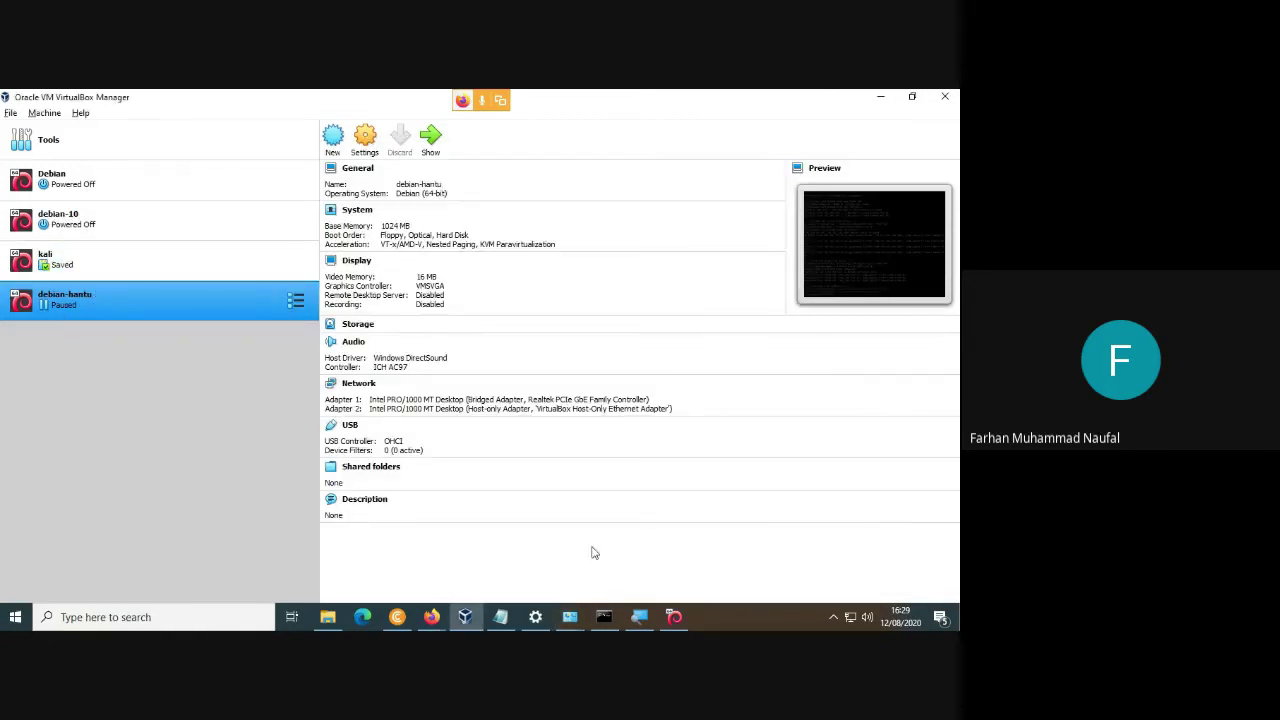
left_click(569, 617)
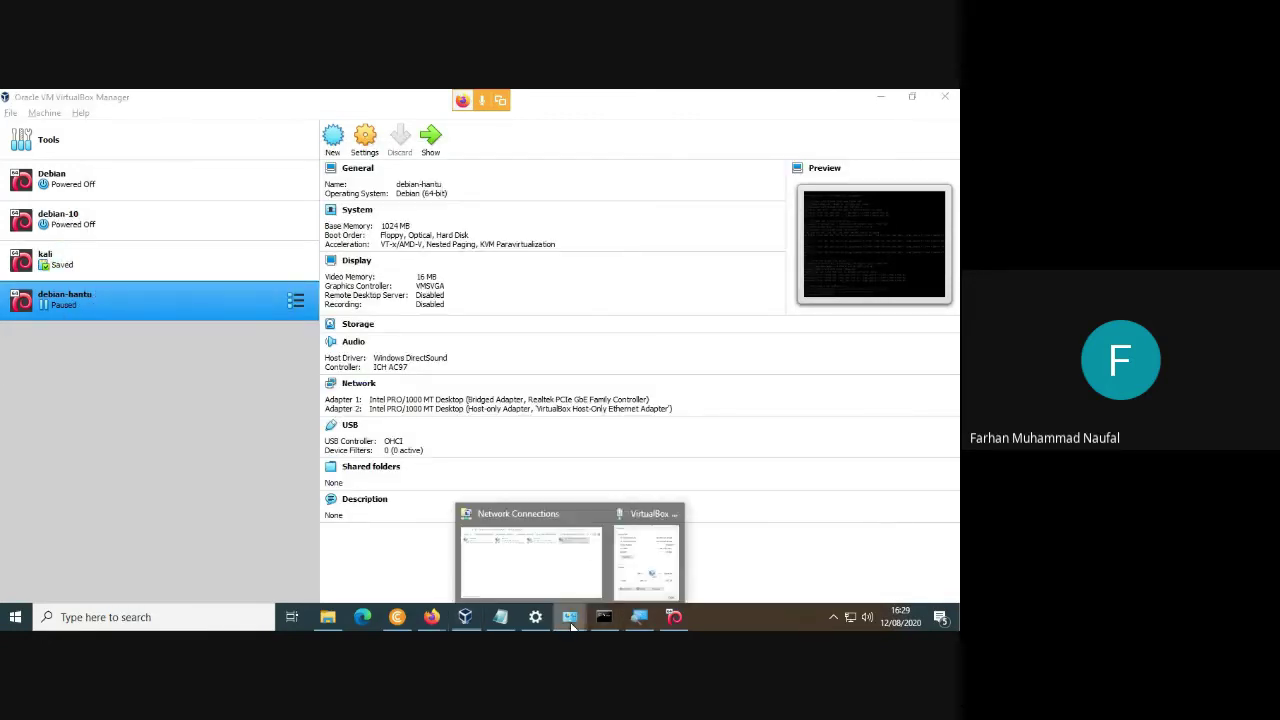
left_click(582, 556)
left_click(576, 618)
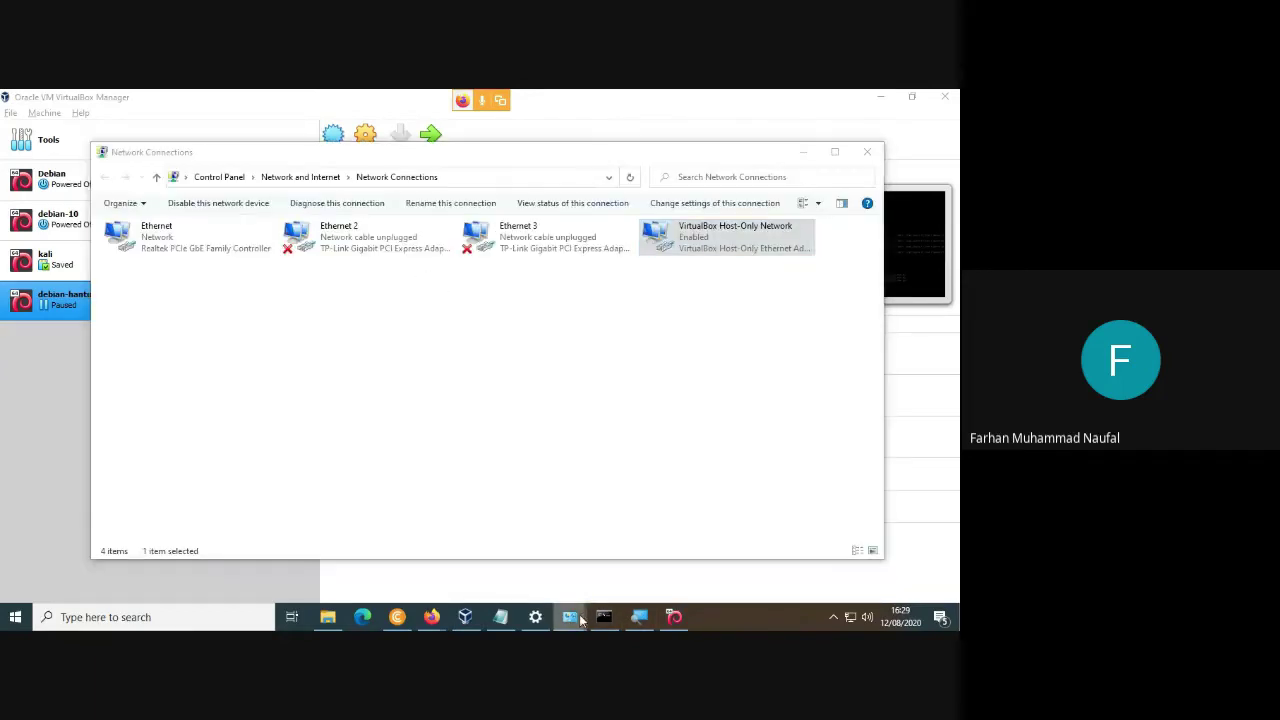
left_click(646, 541)
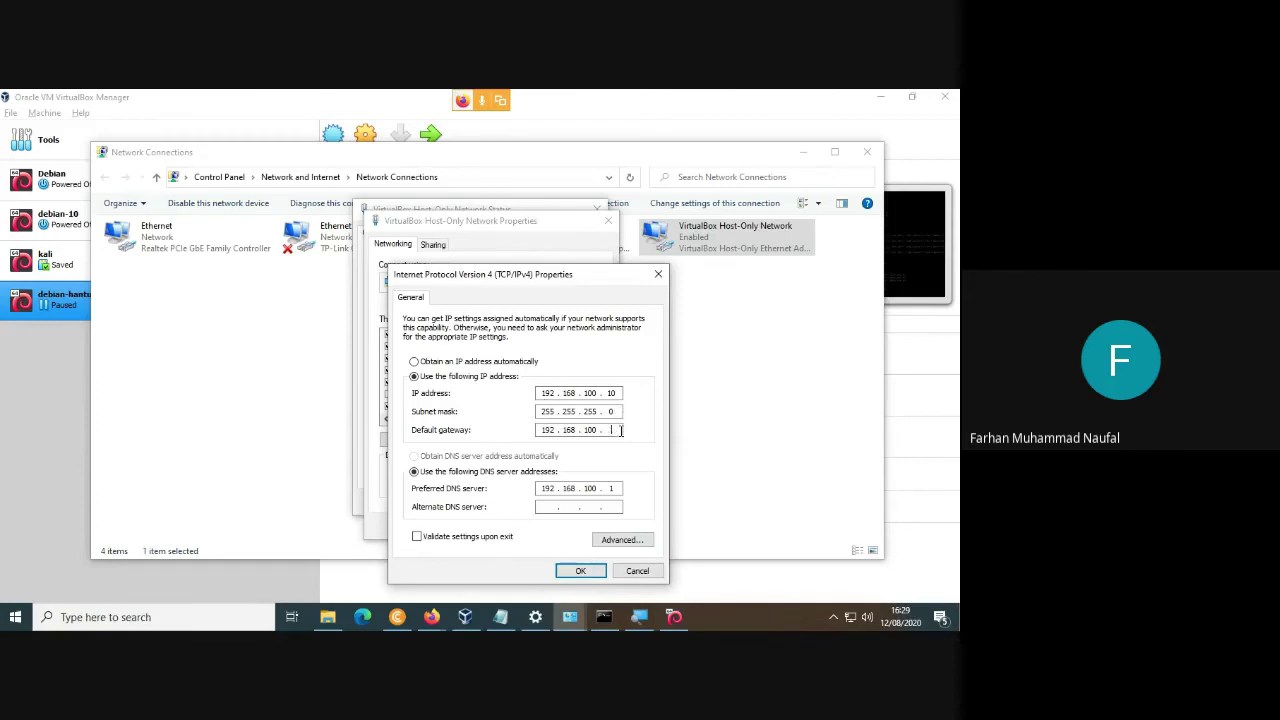
key("BackSpace")
key("BackSpace")
key("BackSpace")
key("BackSpace")
type("9")
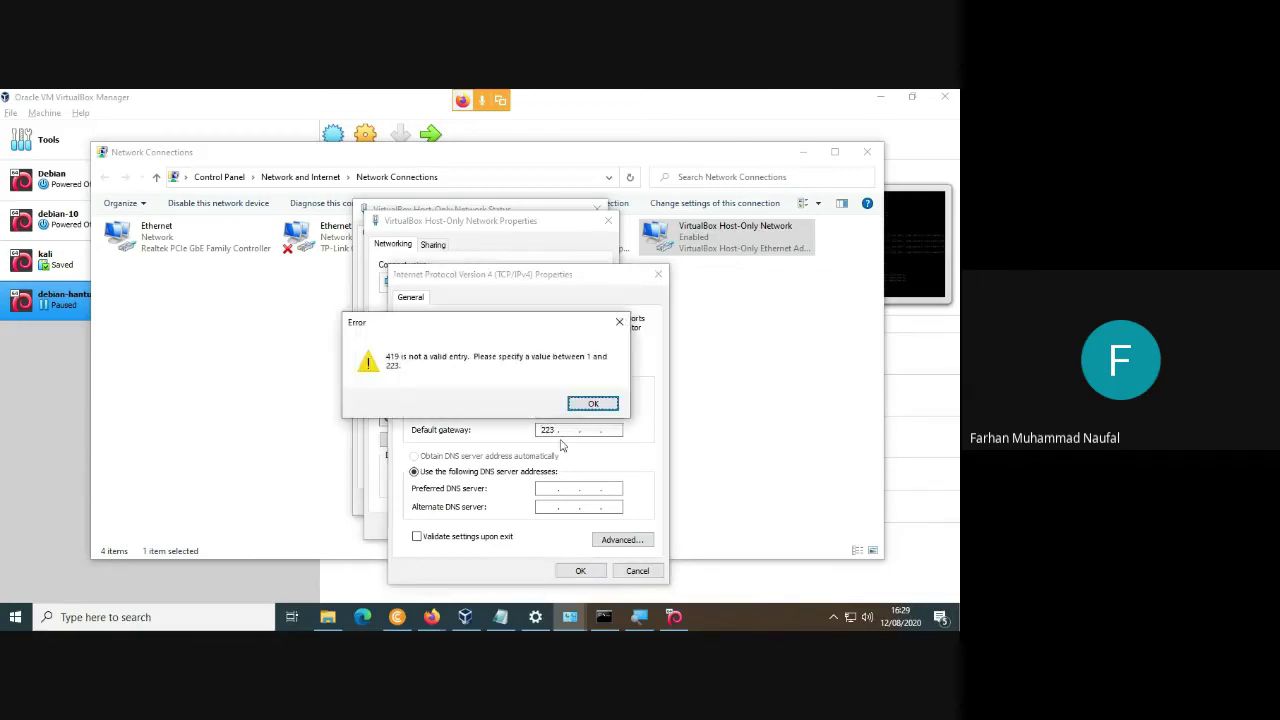
left_click(595, 406)
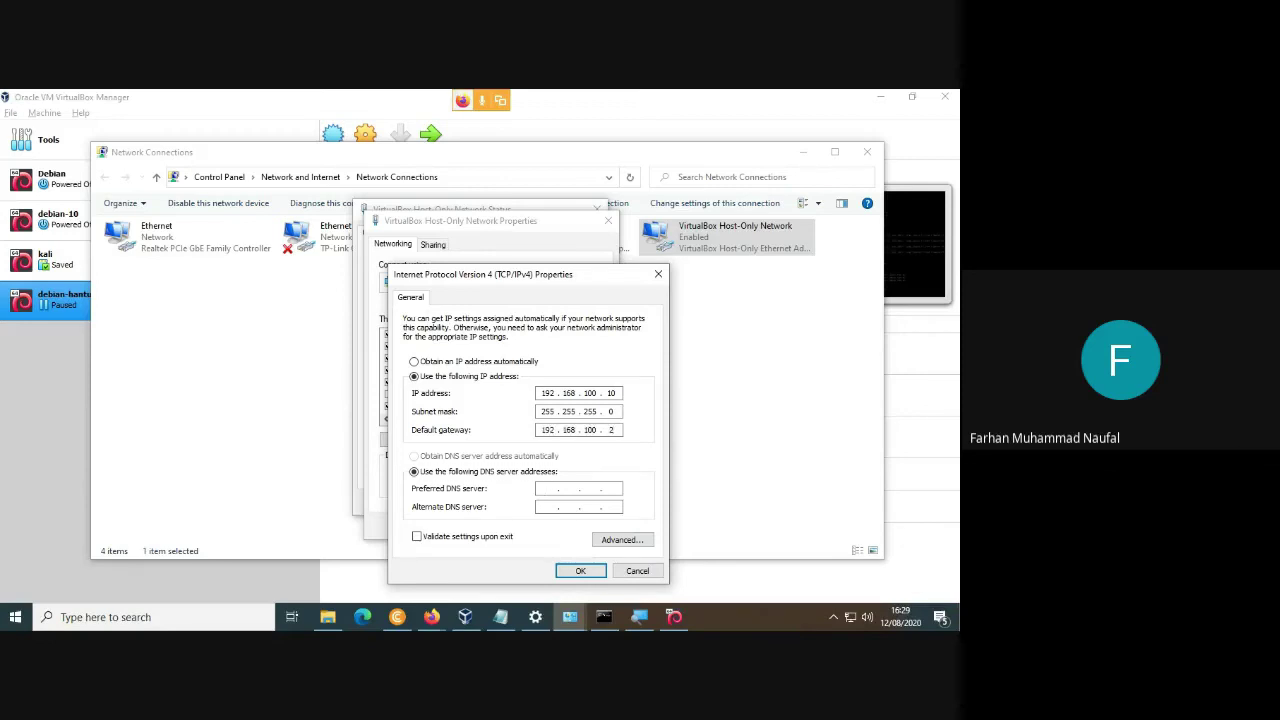
Confirm the IPv4 and adapter properties, close the status window, and return to VirtualBox.
left_click(579, 573)
left_click(533, 524)
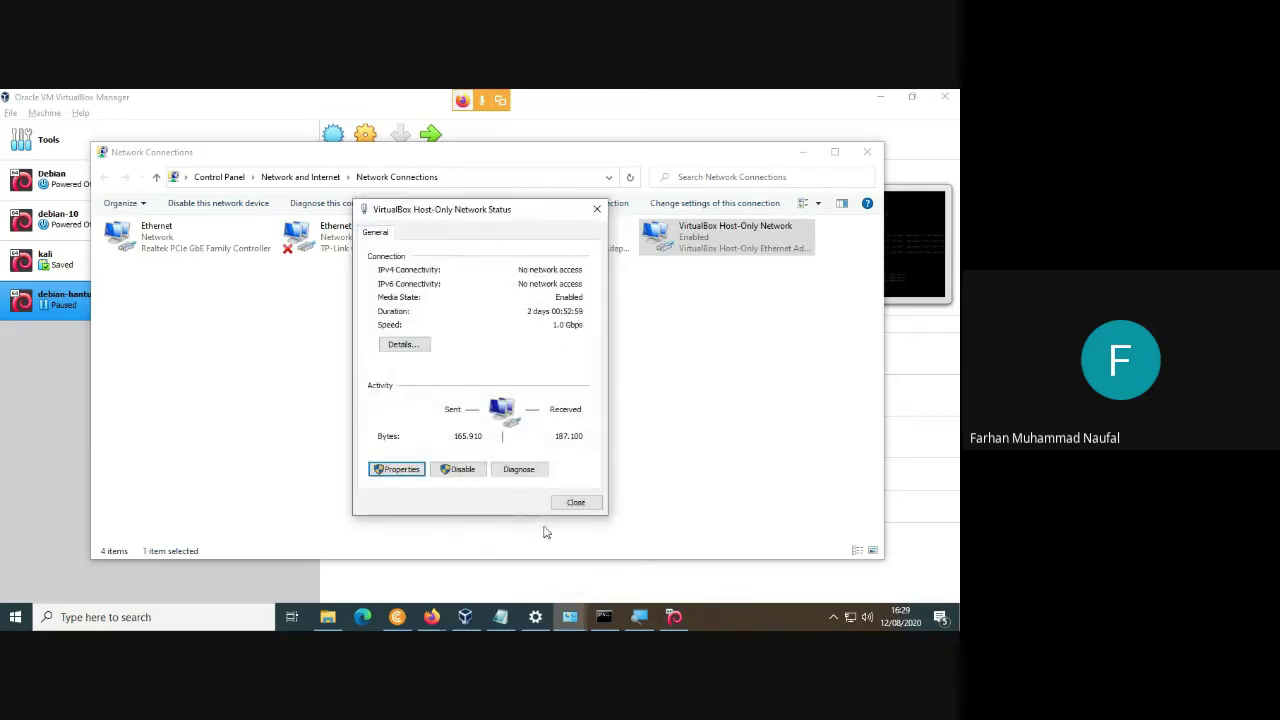
left_click(576, 502)
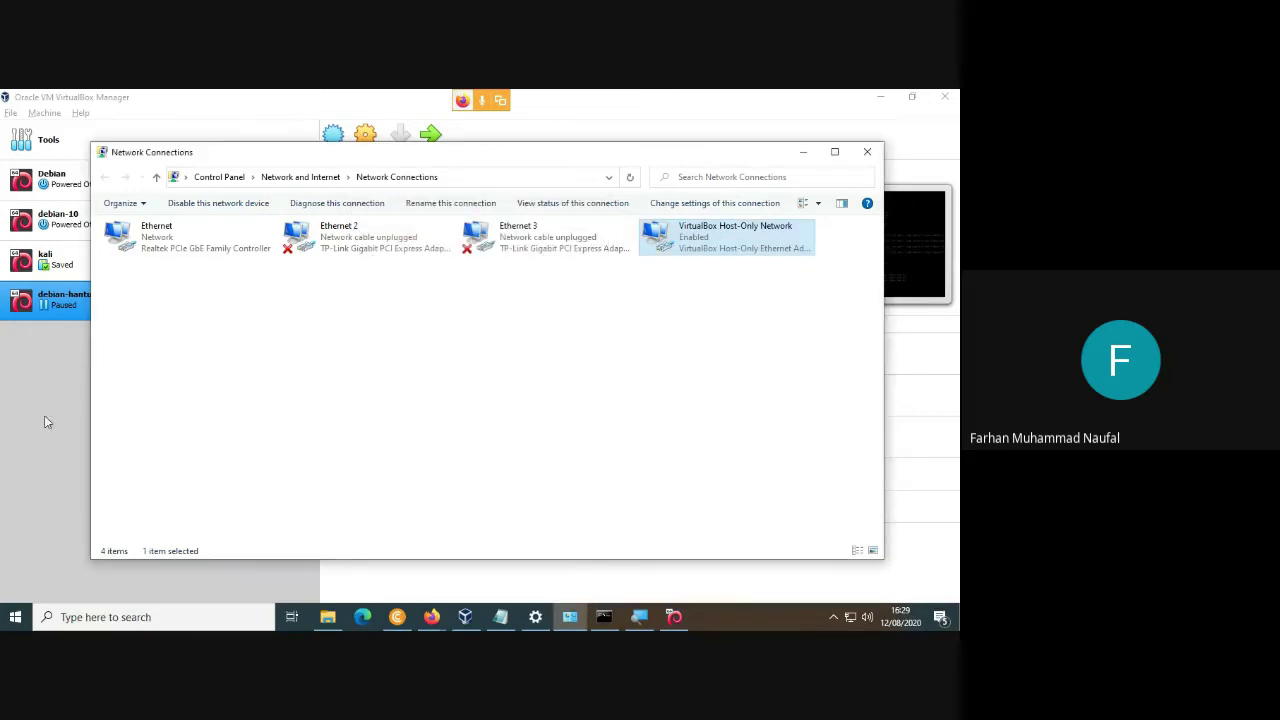
left_click(34, 410)
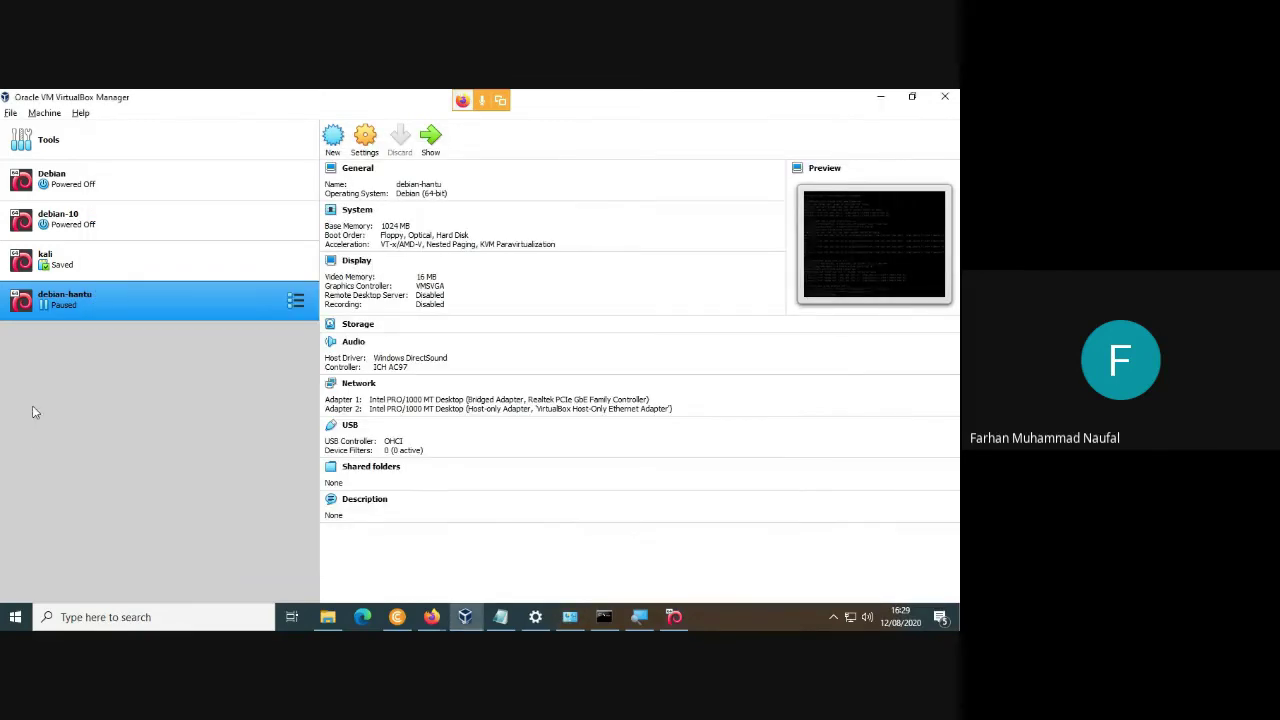
Resume debian-hantu from the Machine menu and launch Command Prompt via a 'coma' search.
left_click(52, 115)
left_click(79, 283)
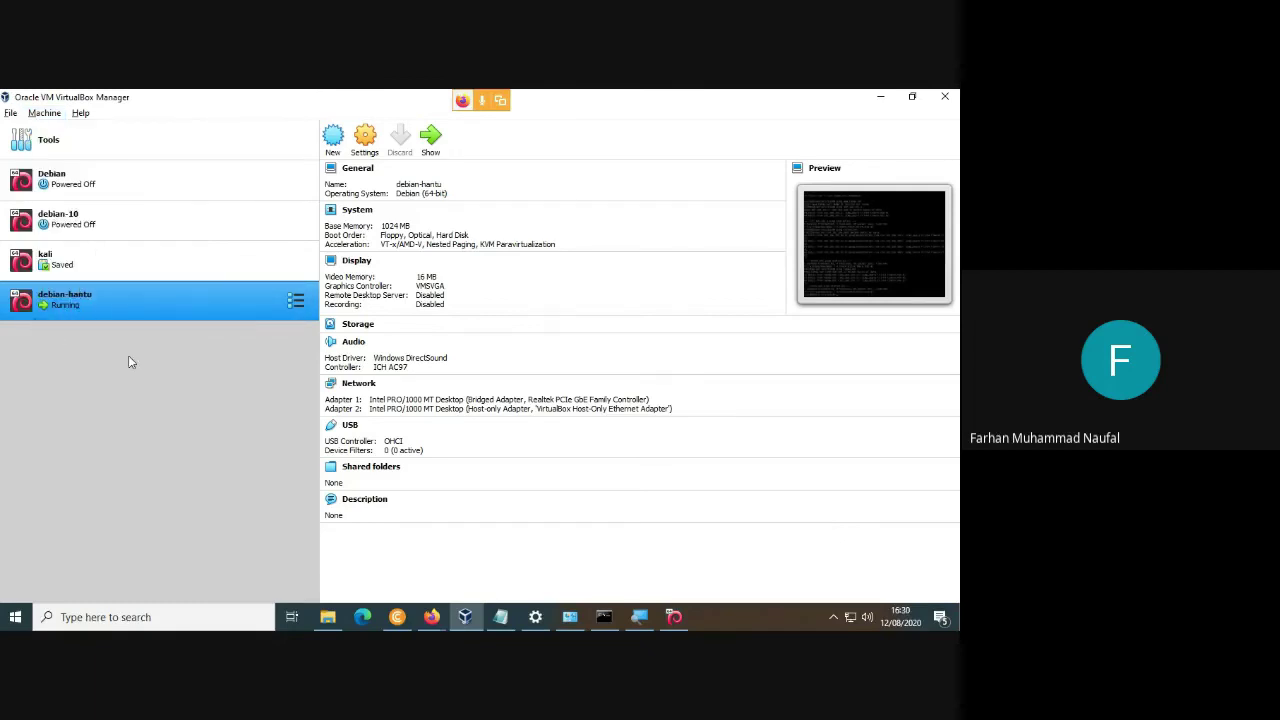
key("super+r")
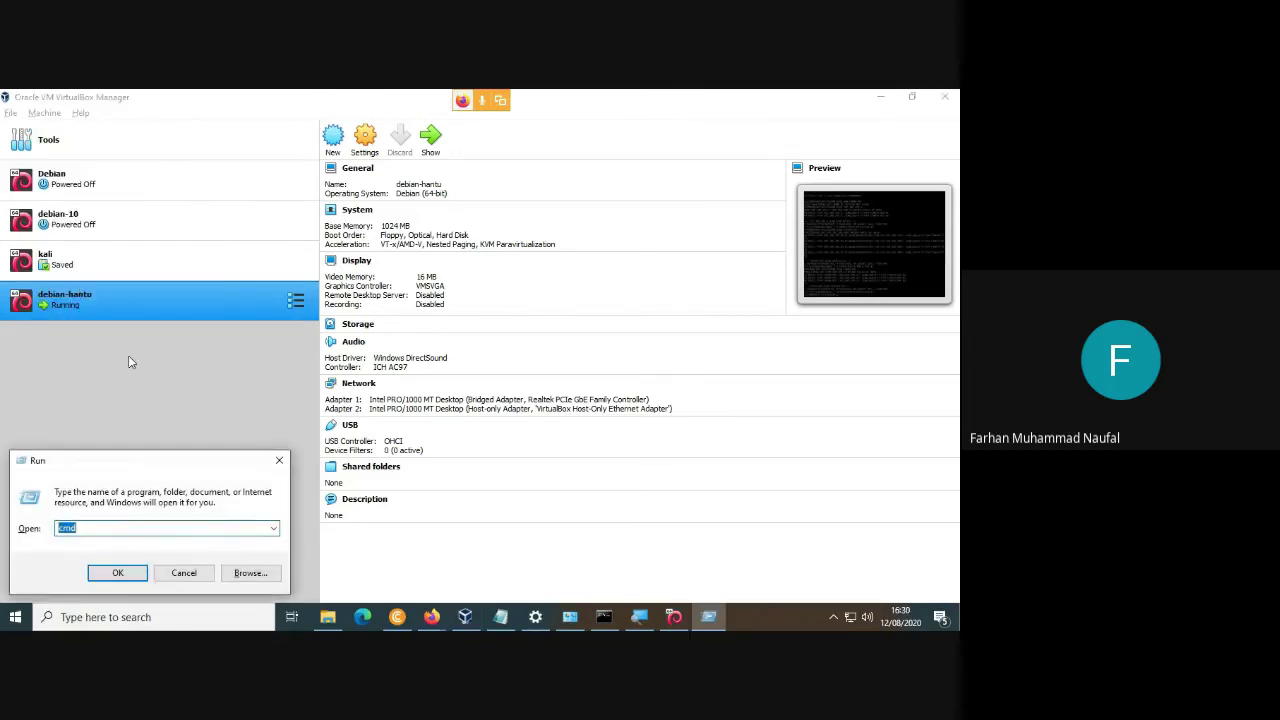
left_click(280, 458)
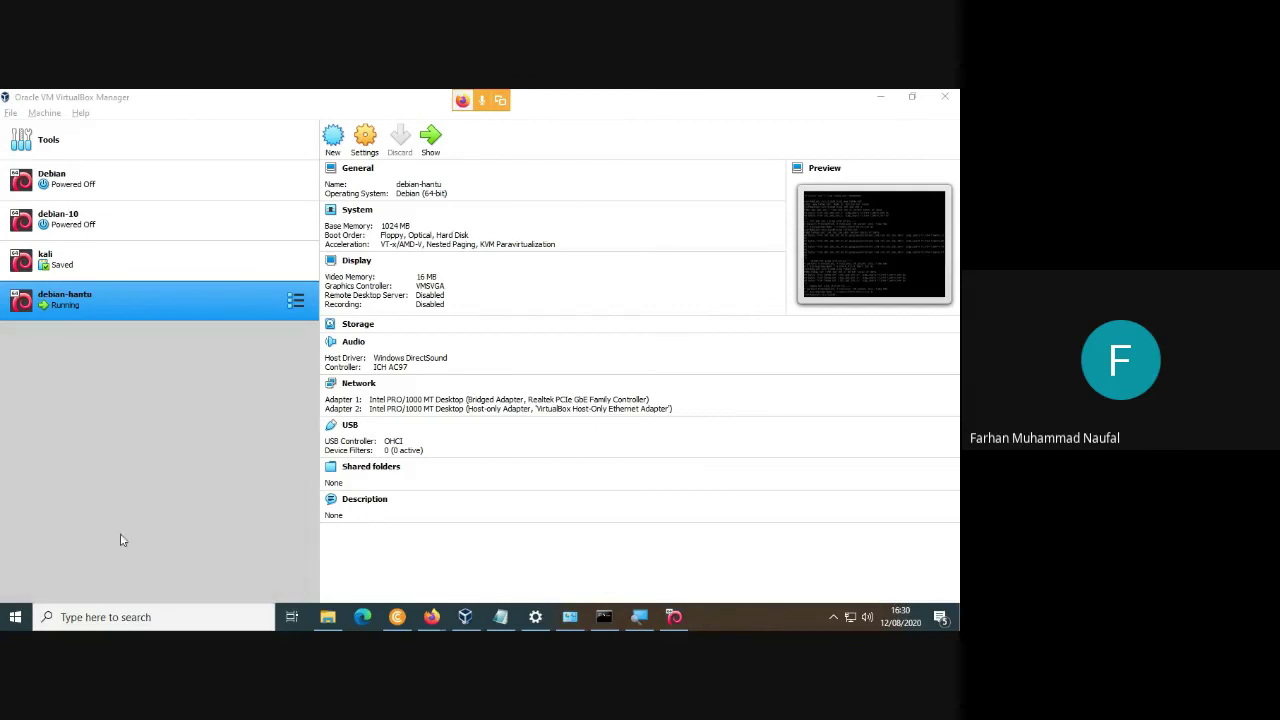
left_click(16, 617)
type("c")
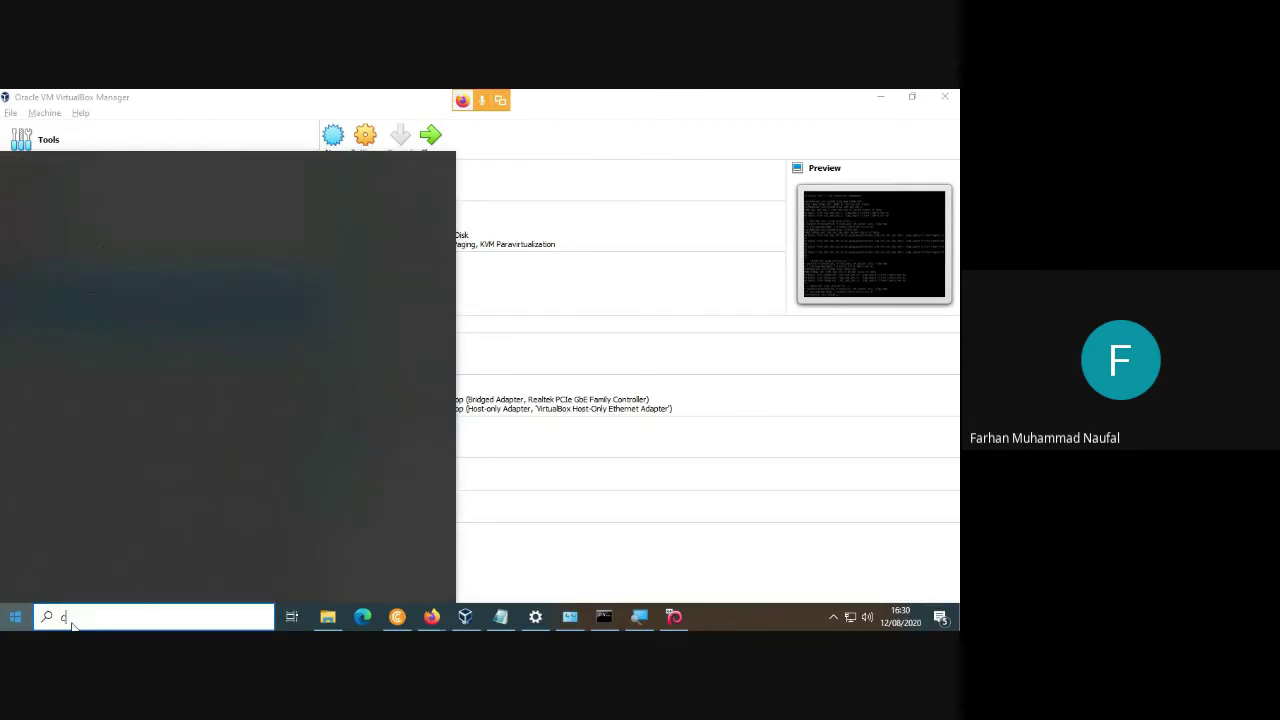
type("oma")
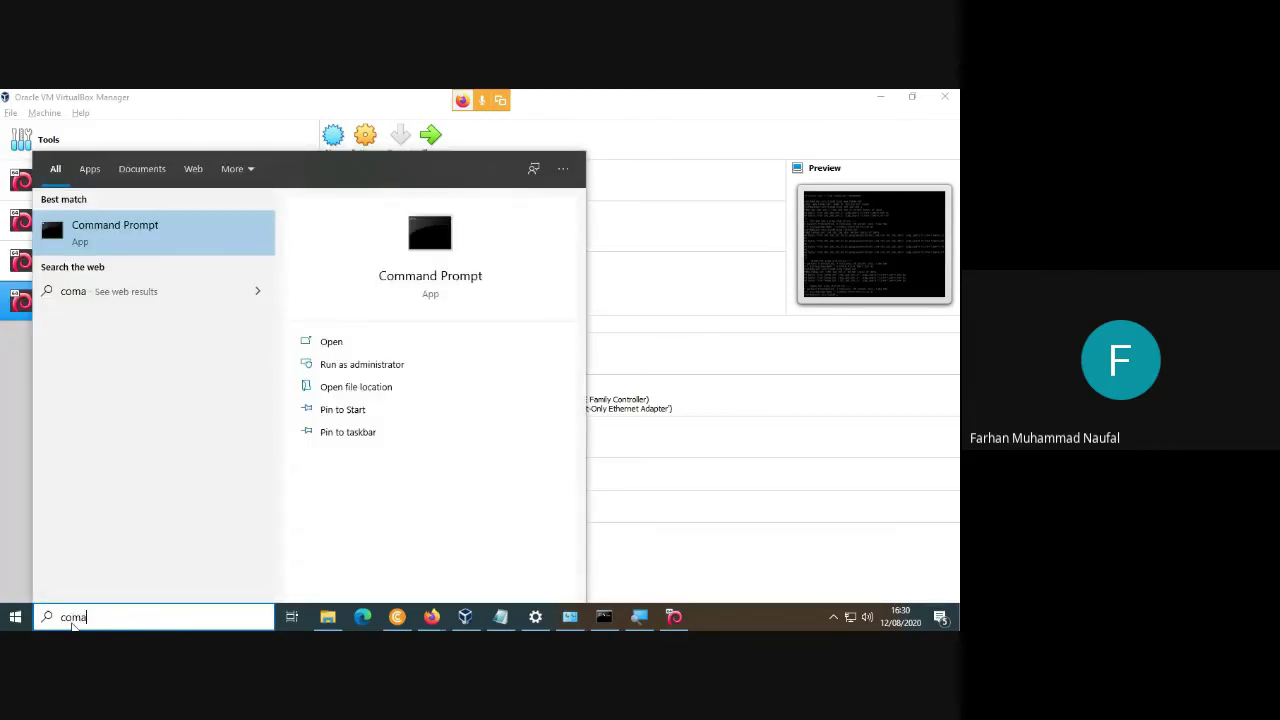
key("Return")
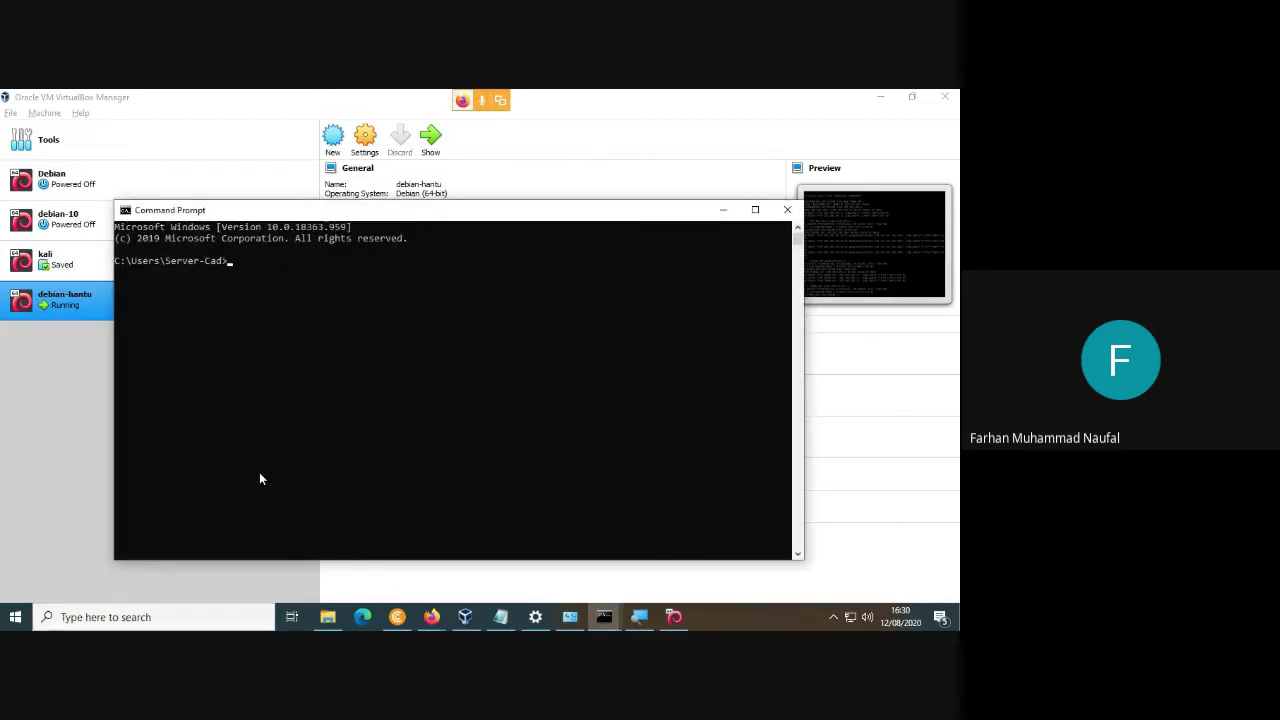
Ping 192.168.100.1 and then fahma.net from Command Prompt.
type("ping 192.168.100.10.0.1")
key("Return")
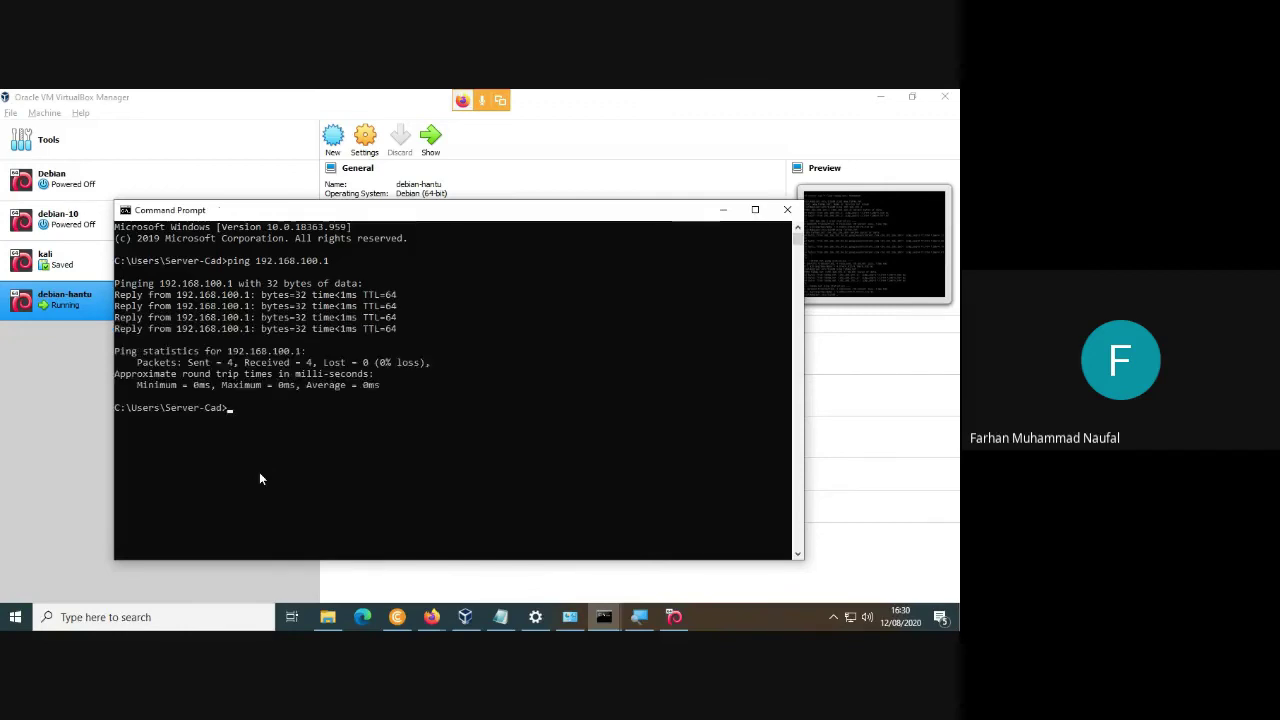
key("Up")
key("BackSpace")
key("BackSpace")
key("BackSpace")
key("BackSpace")
key("BackSpace")
key("BackSpace")
key("BackSpace")
key("BackSpace")
key("BackSpace")
key("BackSpace")
key("BackSpace")
key("BackSpace")
key("BackSpace")
type("fahma.net")
key("Return")
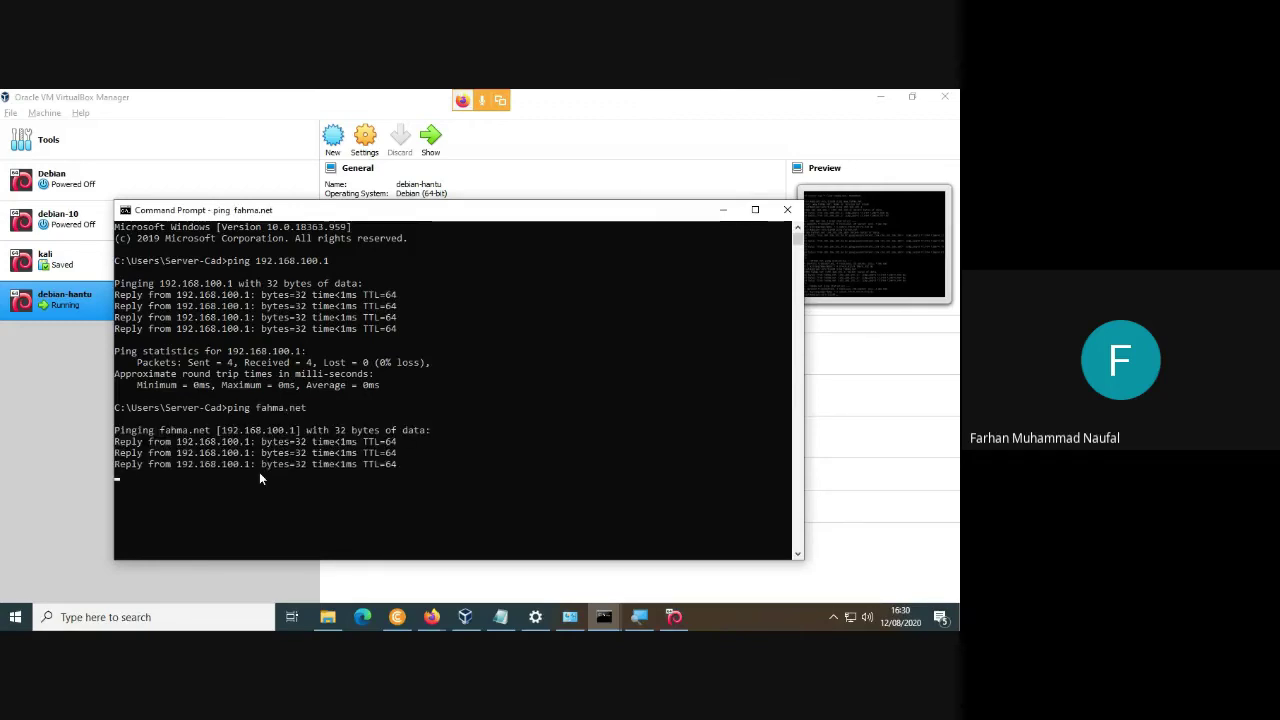
key("Up")
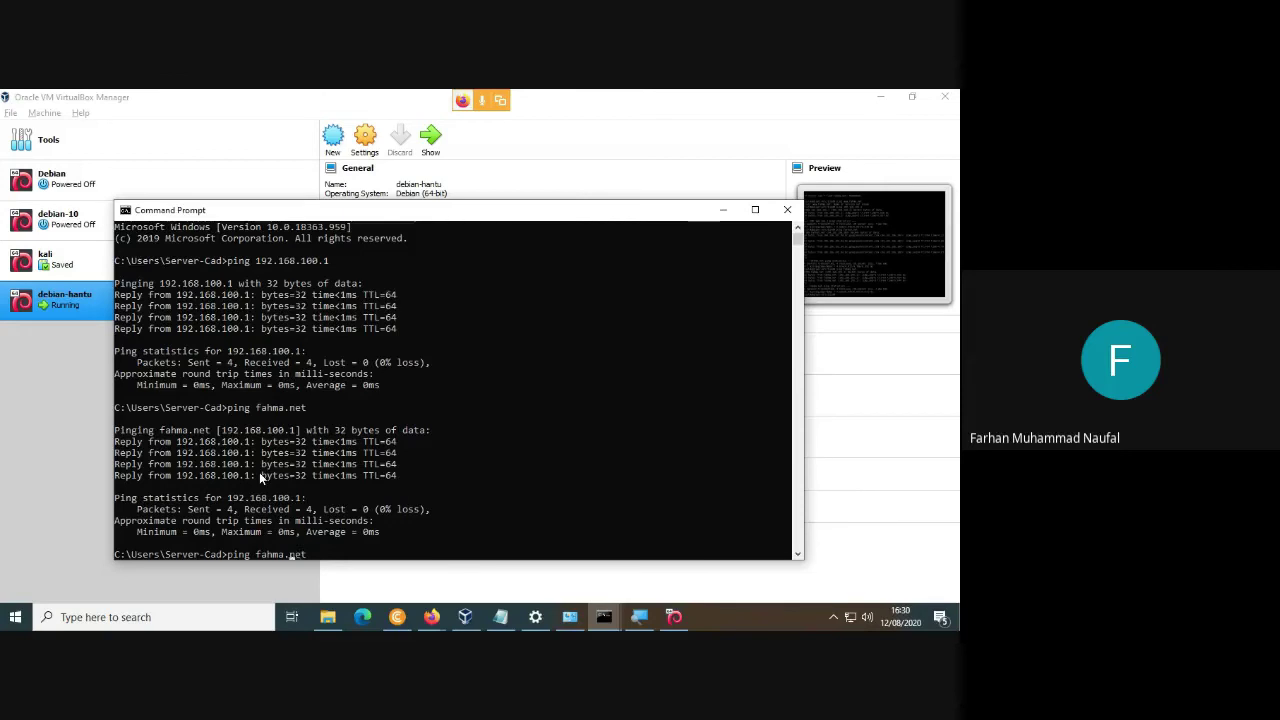
key("Left")
key("Left")
key("Left")
key("Left")
key("Left")
key("Left")
key("Left")
key("Left")
key("Left")
type("www.")
key("Return")
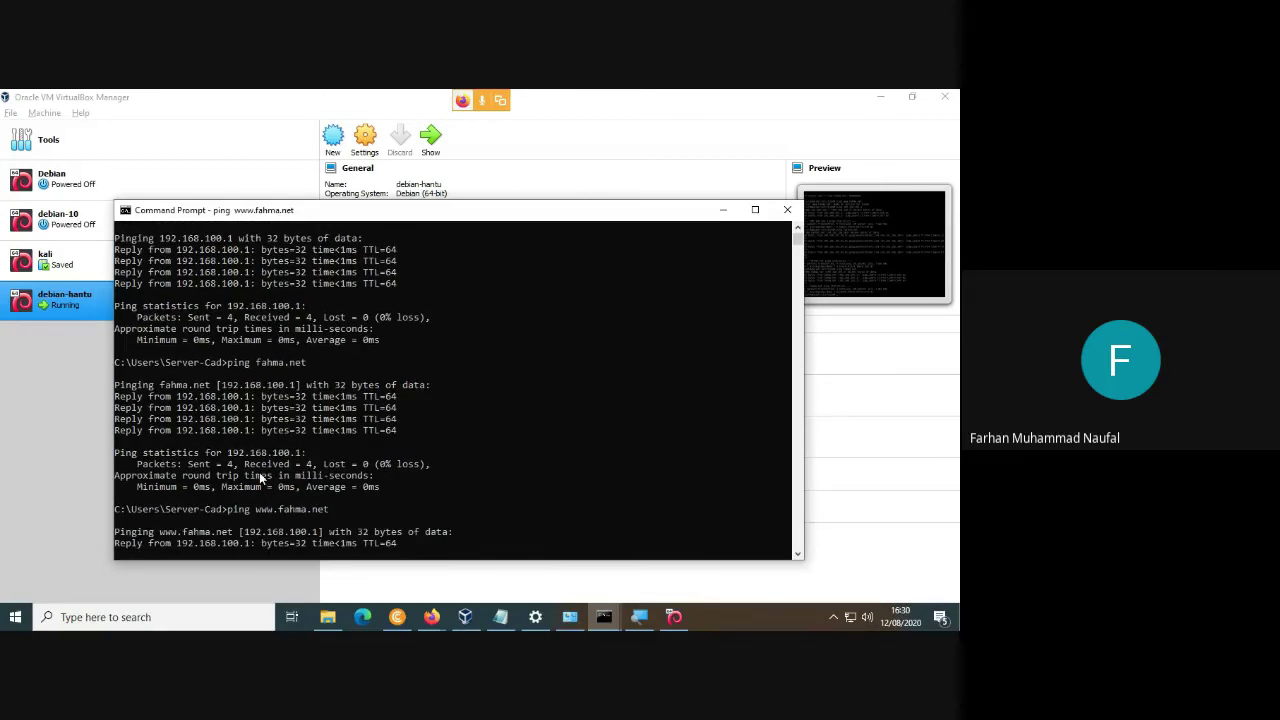
key("ctrl+c")
Ping mail.fahma.net and stop it with Ctrl+C after replies.
key("Up")
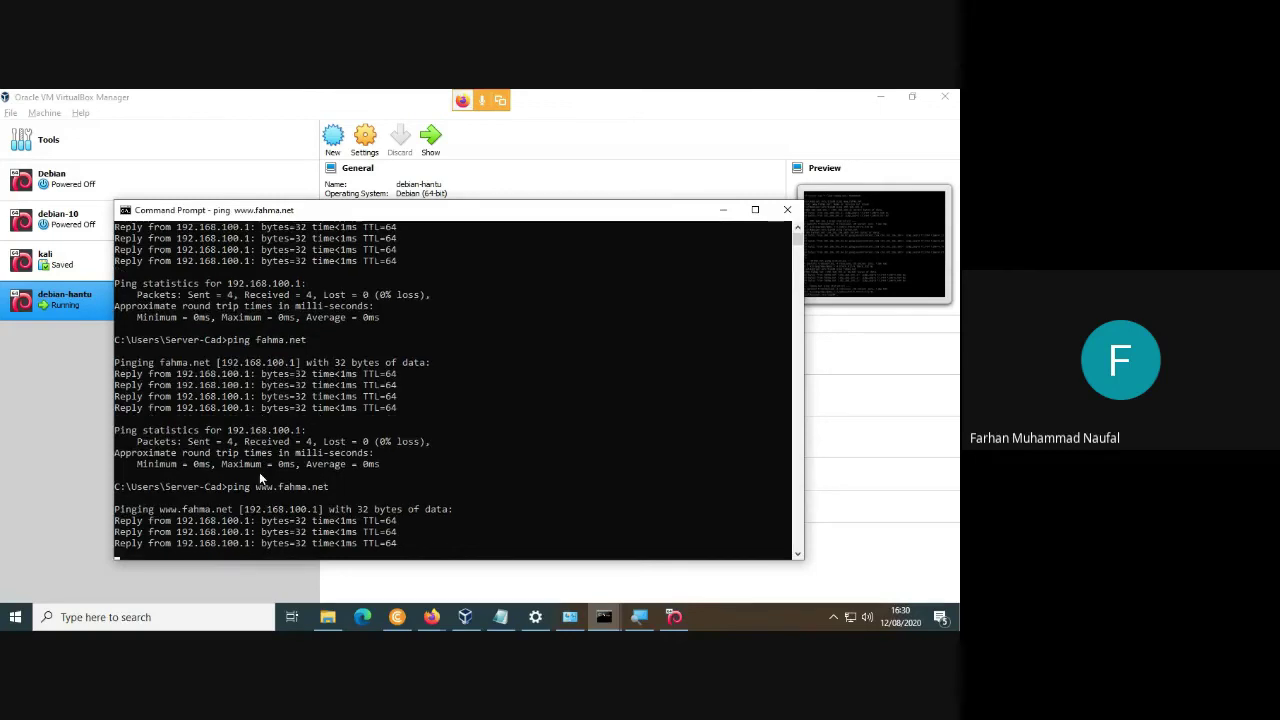
key("Up")
key("Down")
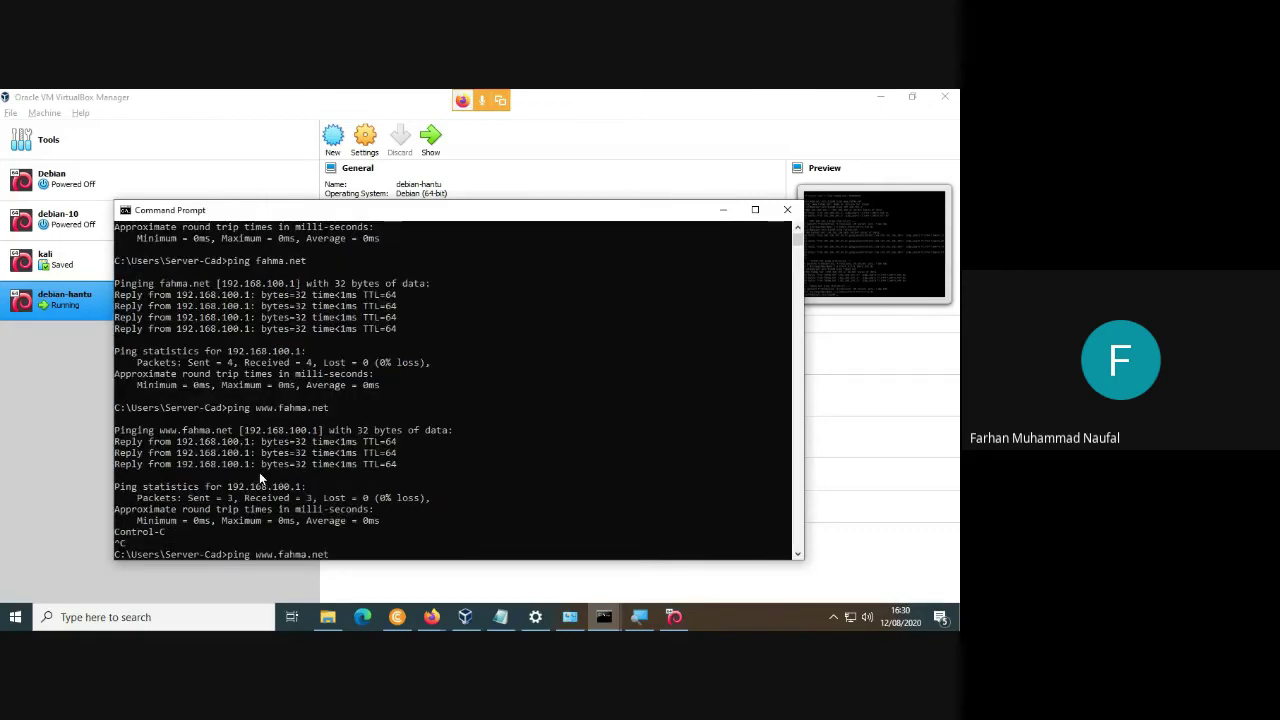
key("Left")
key("Left")
key("Left")
key("Left")
key("Left")
key("Left")
key("Left")
key("Left")
key("Left")
key("Left")
key("BackSpace")
key("BackSpace")
key("BackSpace")
type("mail")
key("Return")
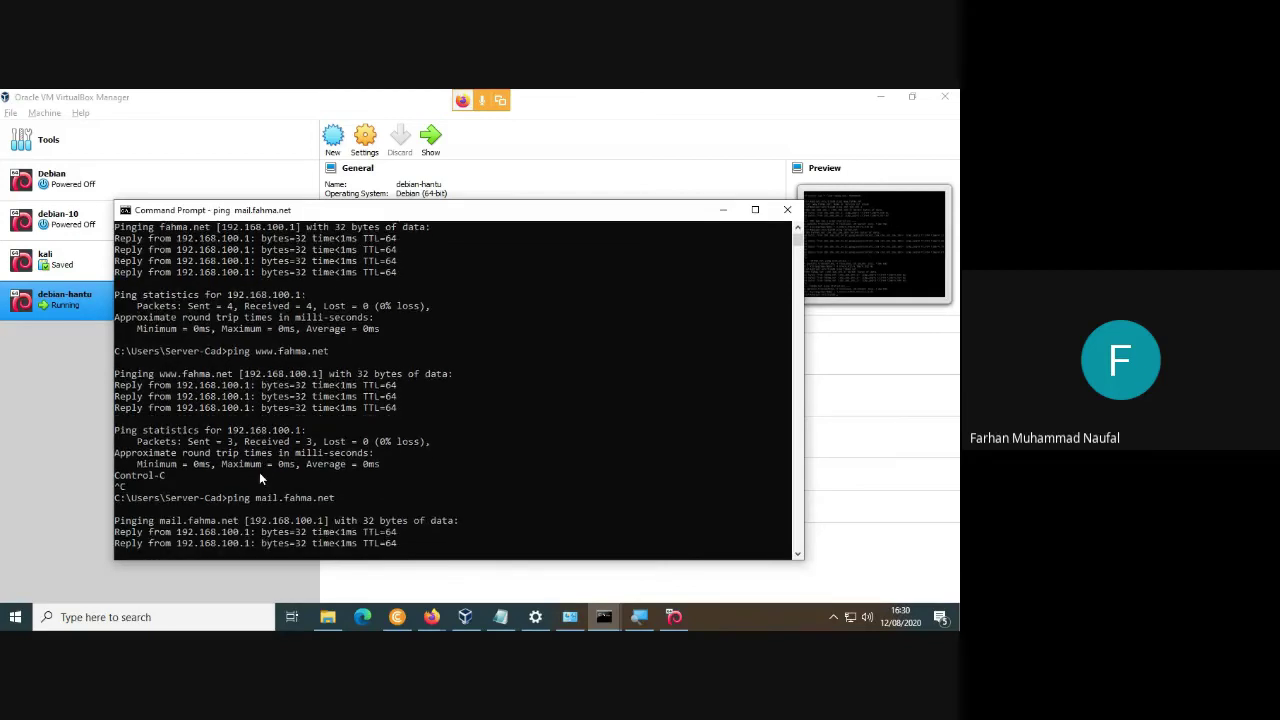
key("ctrl+c")
Ping ftp.fahma.net and confirm it replies from 192.168.100.1.
key("Up")
key("Left")
key("Left")
key("Left")
key("Left")
key("Left")
key("Left")
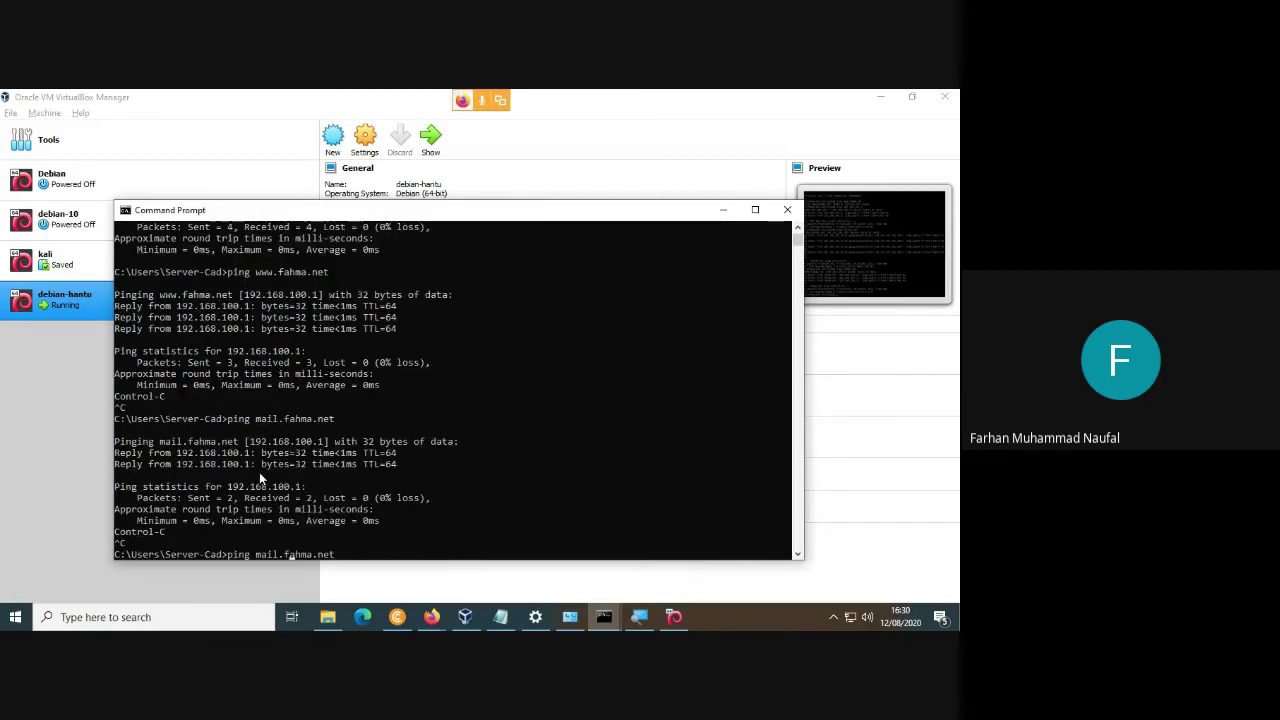
key("BackSpace")
key("BackSpace")
key("BackSpace")
key("BackSpace")
type("ftp")
key("Return")
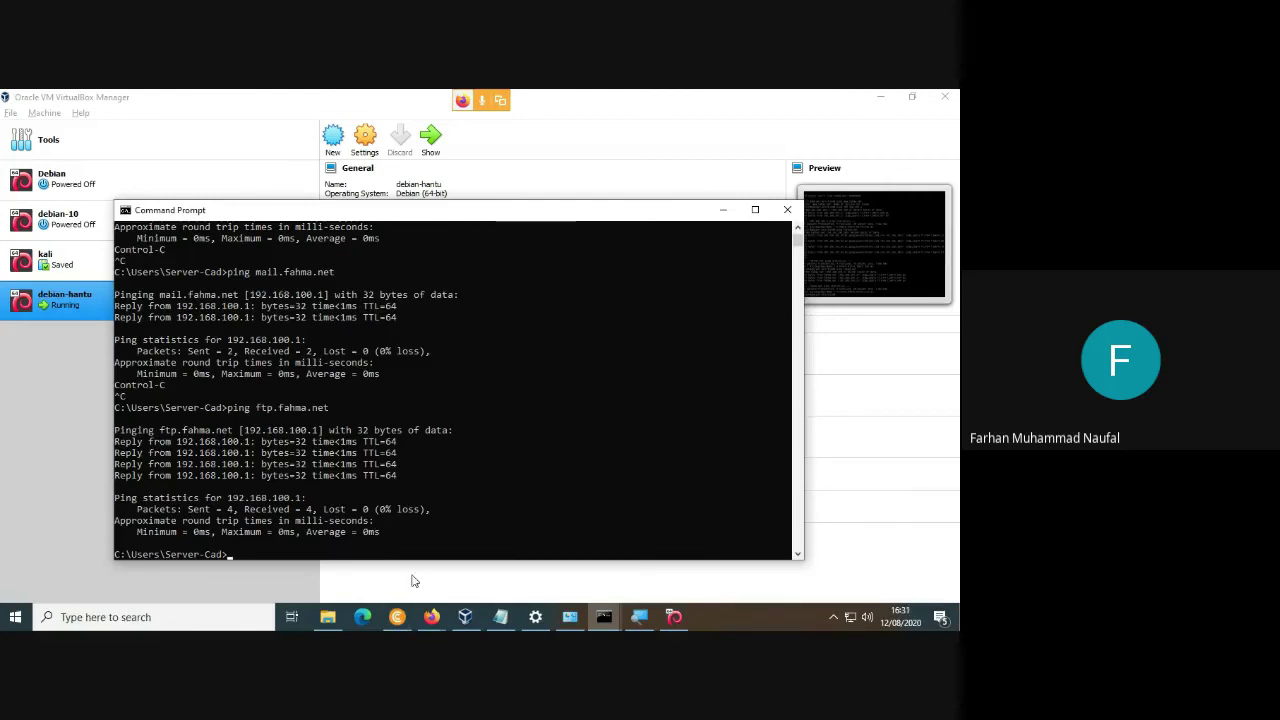
left_click(446, 618)
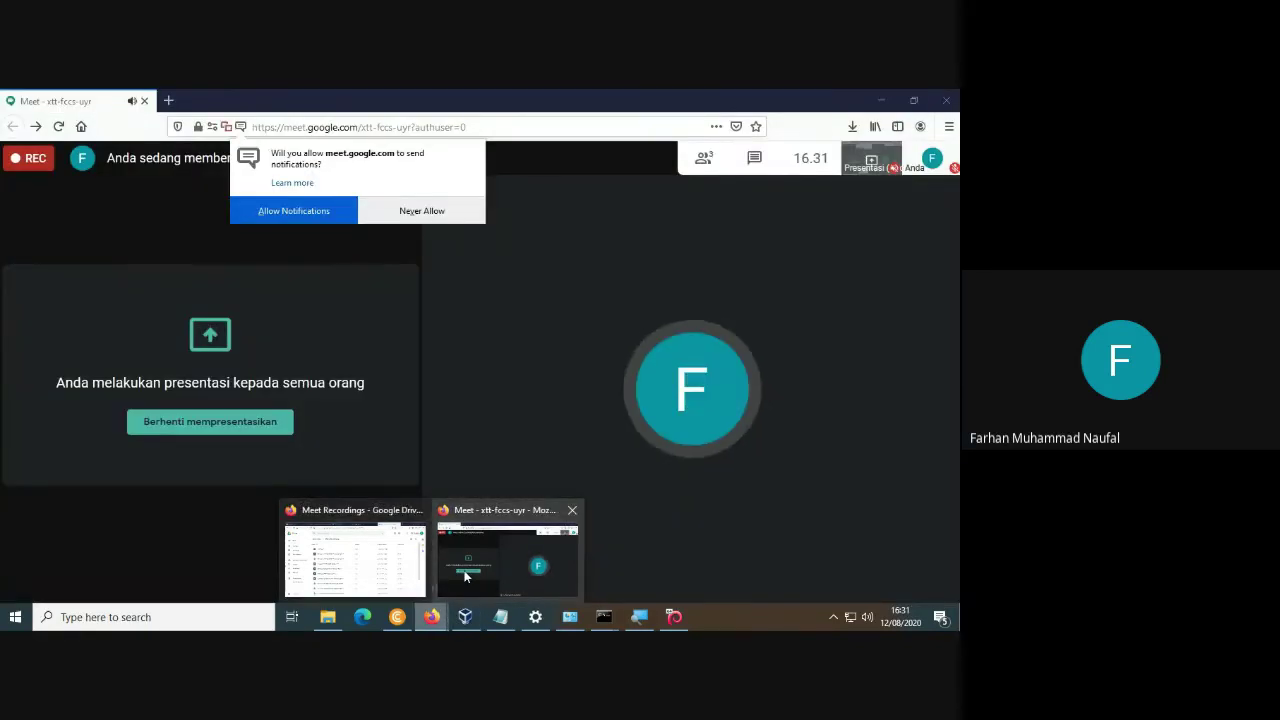
Load 192.168.100.1 in a new Firefox tab to show the Apache2 Debian Default Page.
left_click(464, 574)
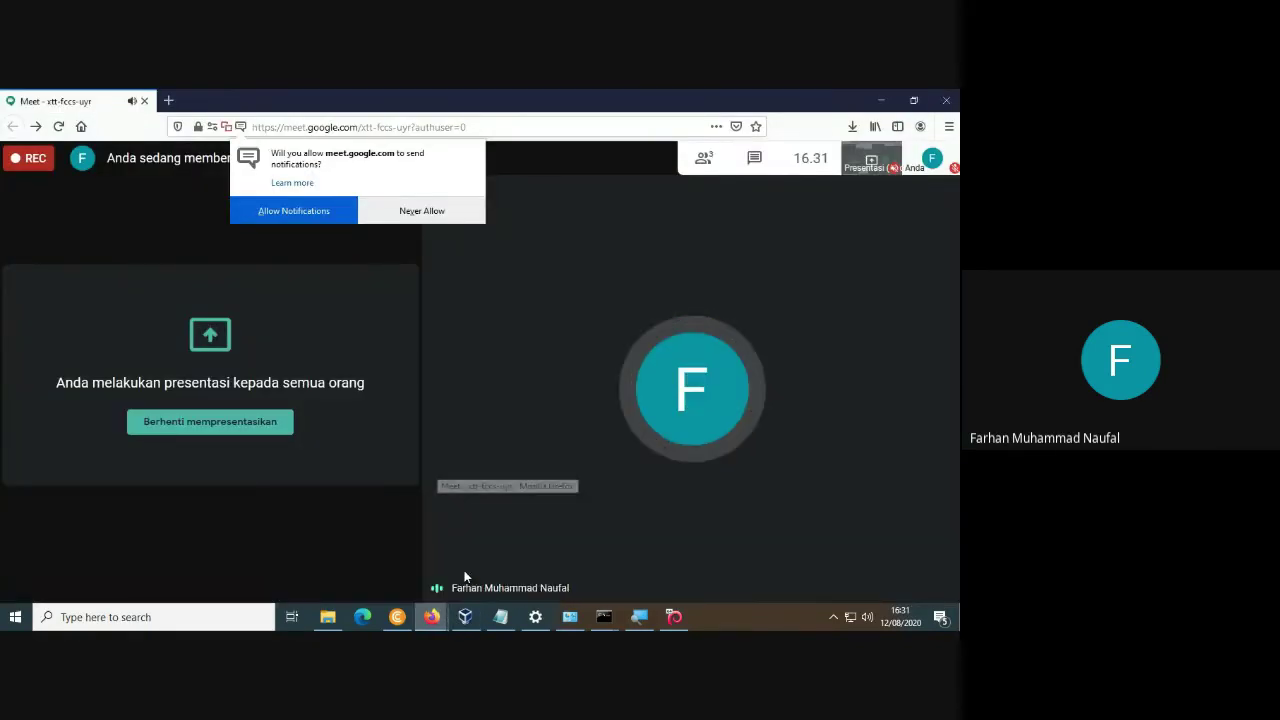
left_click(168, 100)
left_click(241, 127)
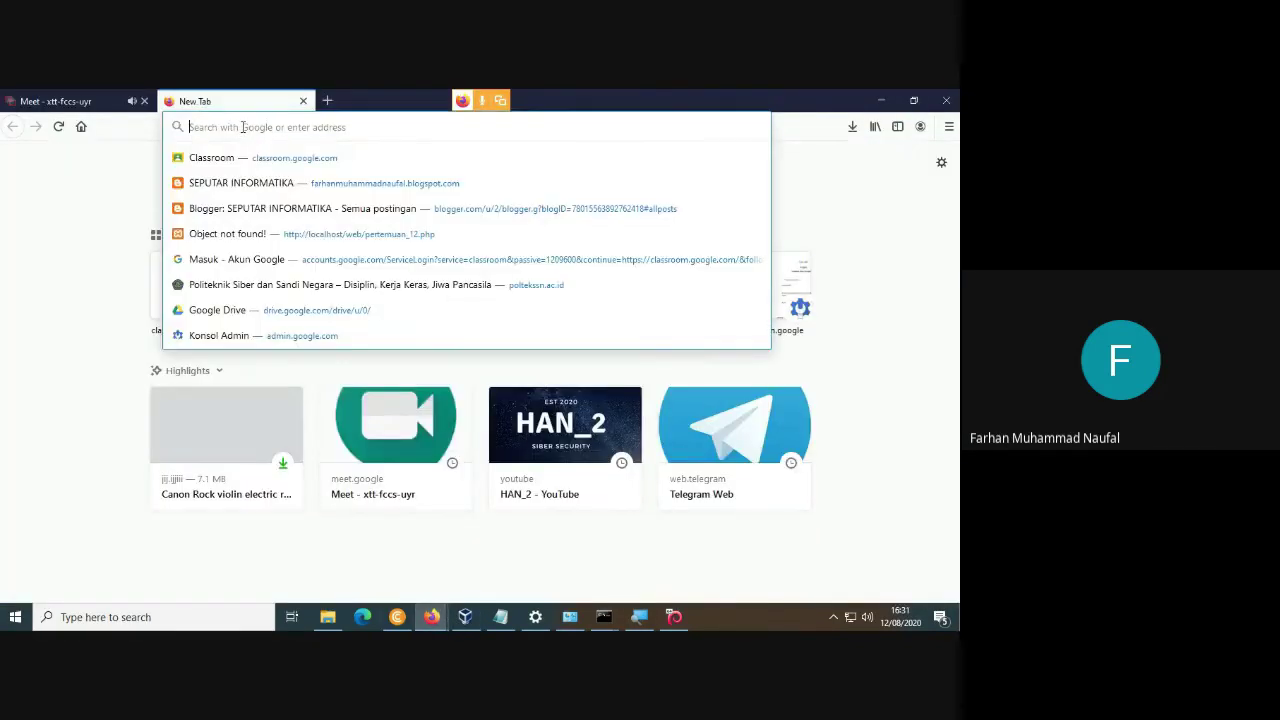
type("192.168.1")
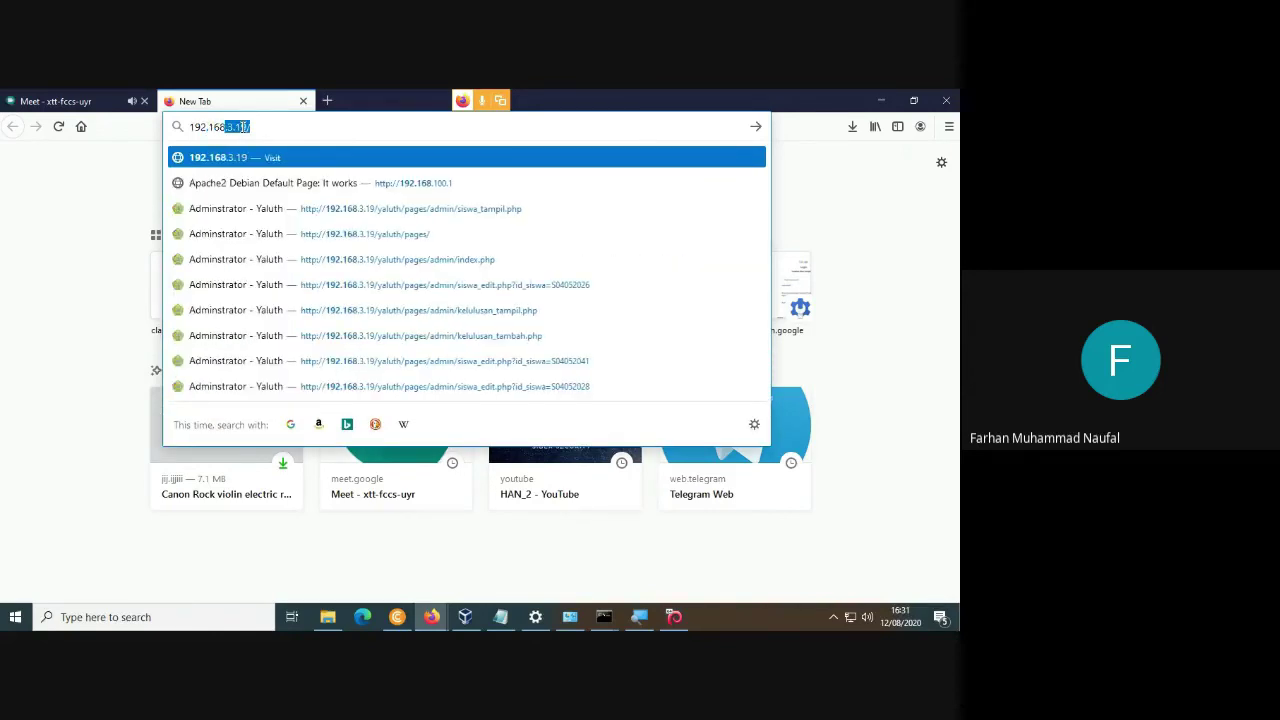
type(".1")
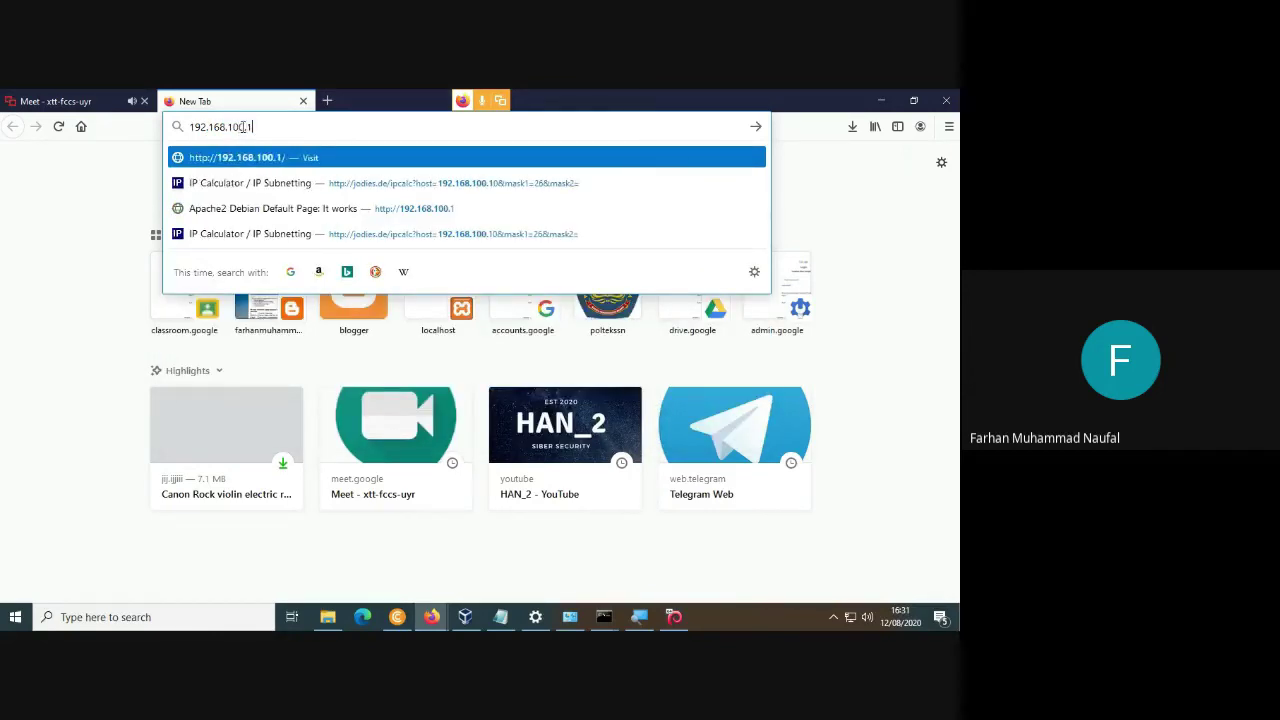
key("Return")
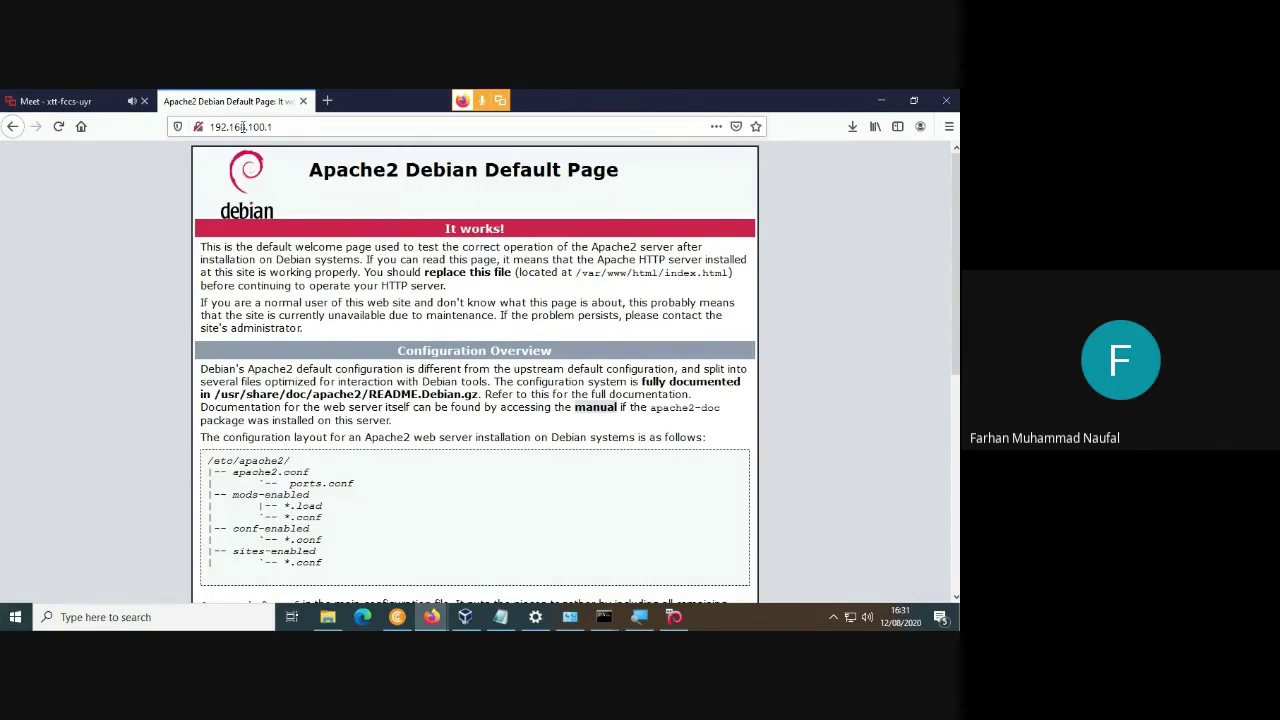
left_click(327, 101)
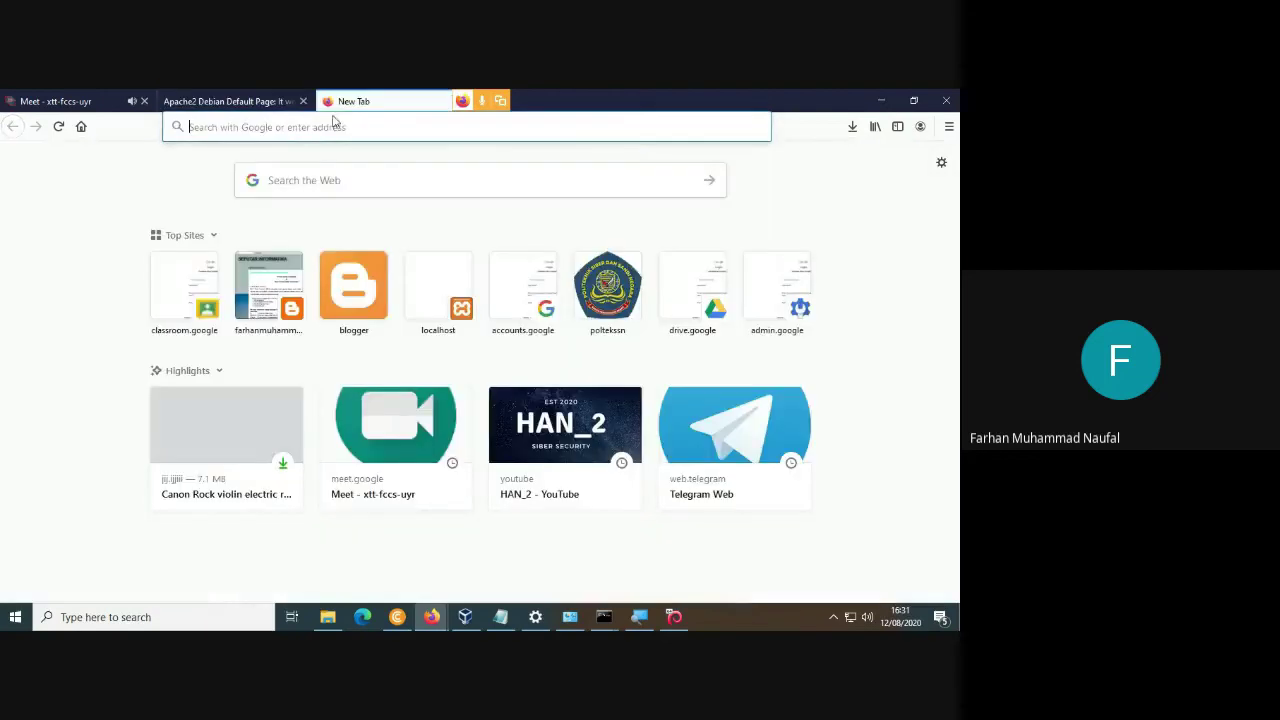
Load fahma.net as a web page, cancelling the FTP login and removing the ftp:// prefix.
left_click(347, 133)
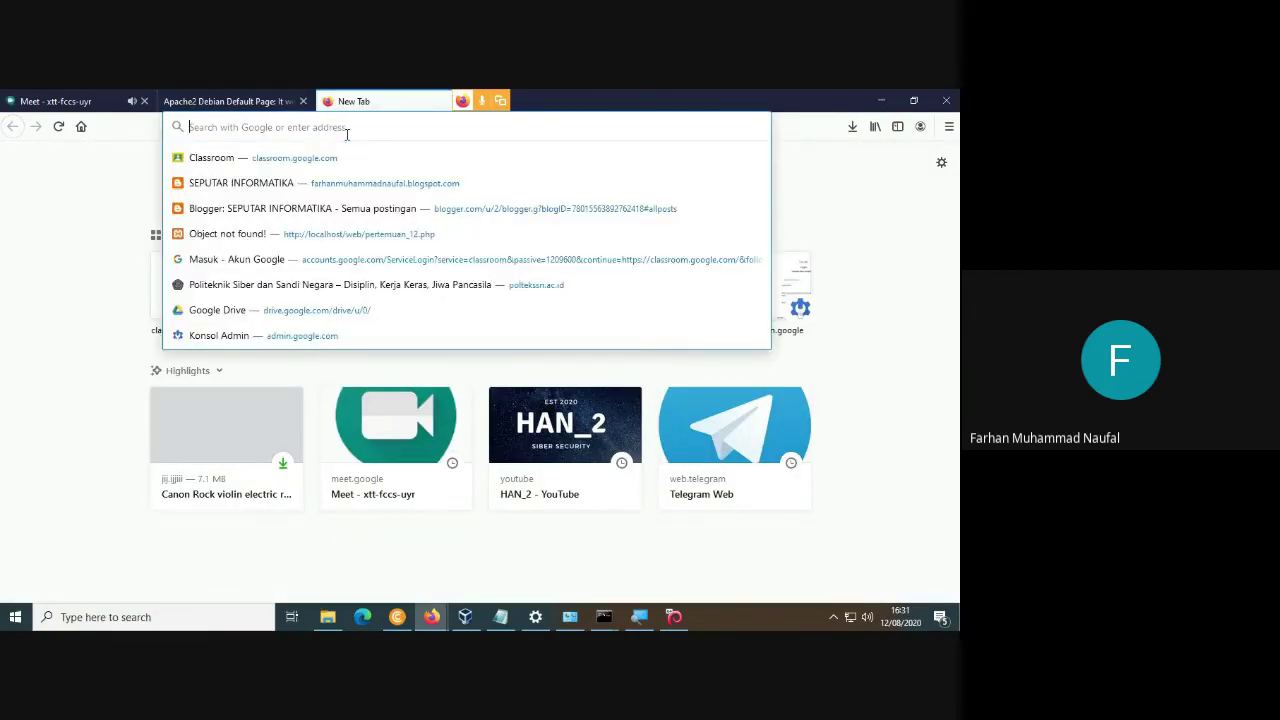
type("fahma.net")
key("Return")
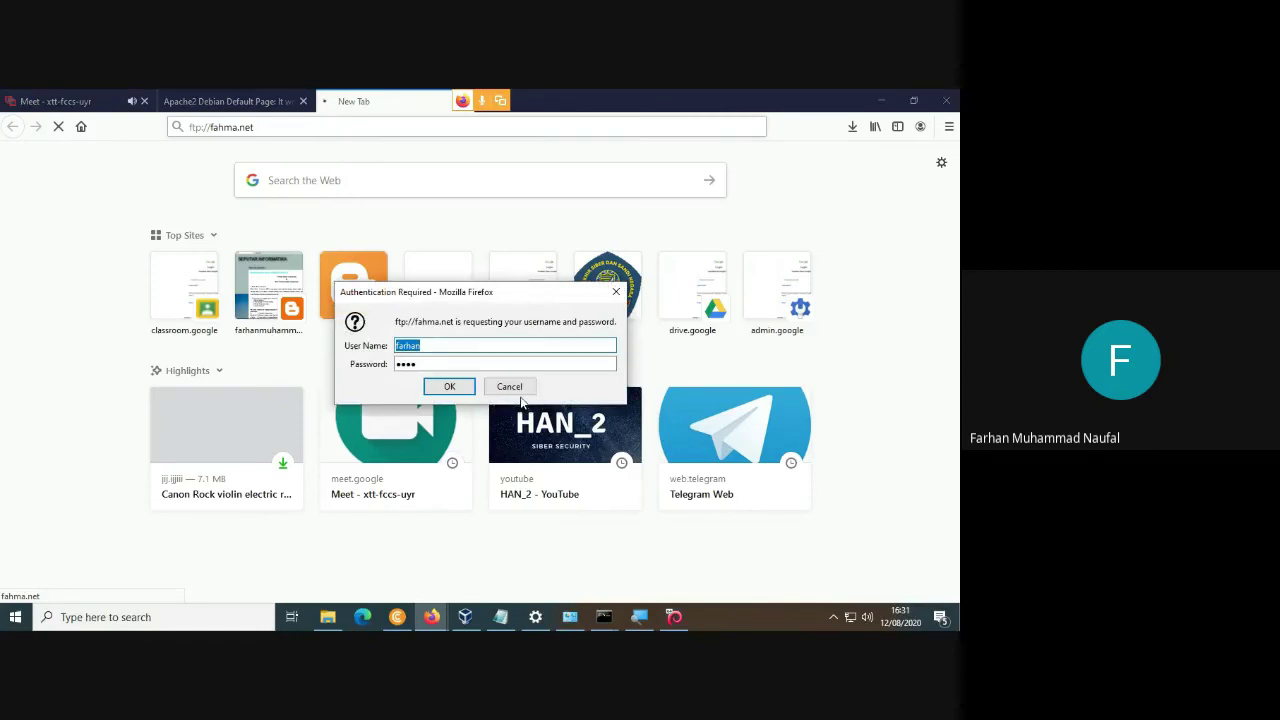
left_click(509, 386)
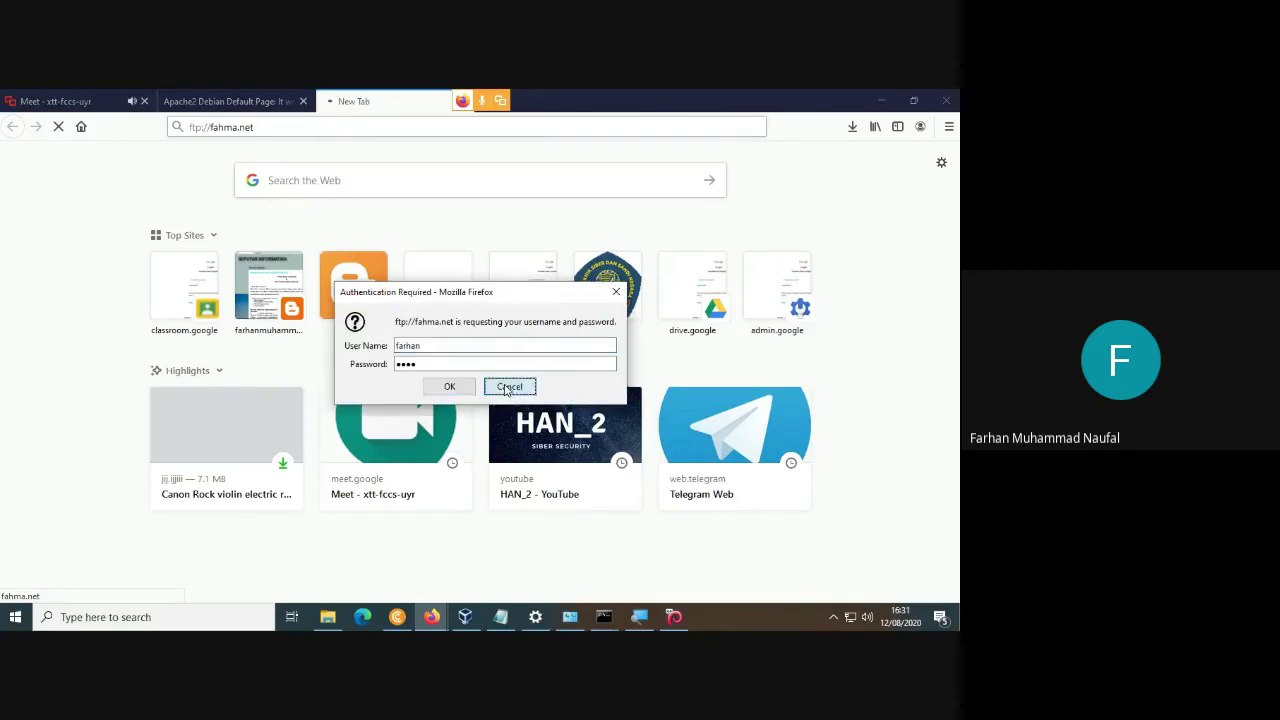
left_click(209, 127)
key("End")
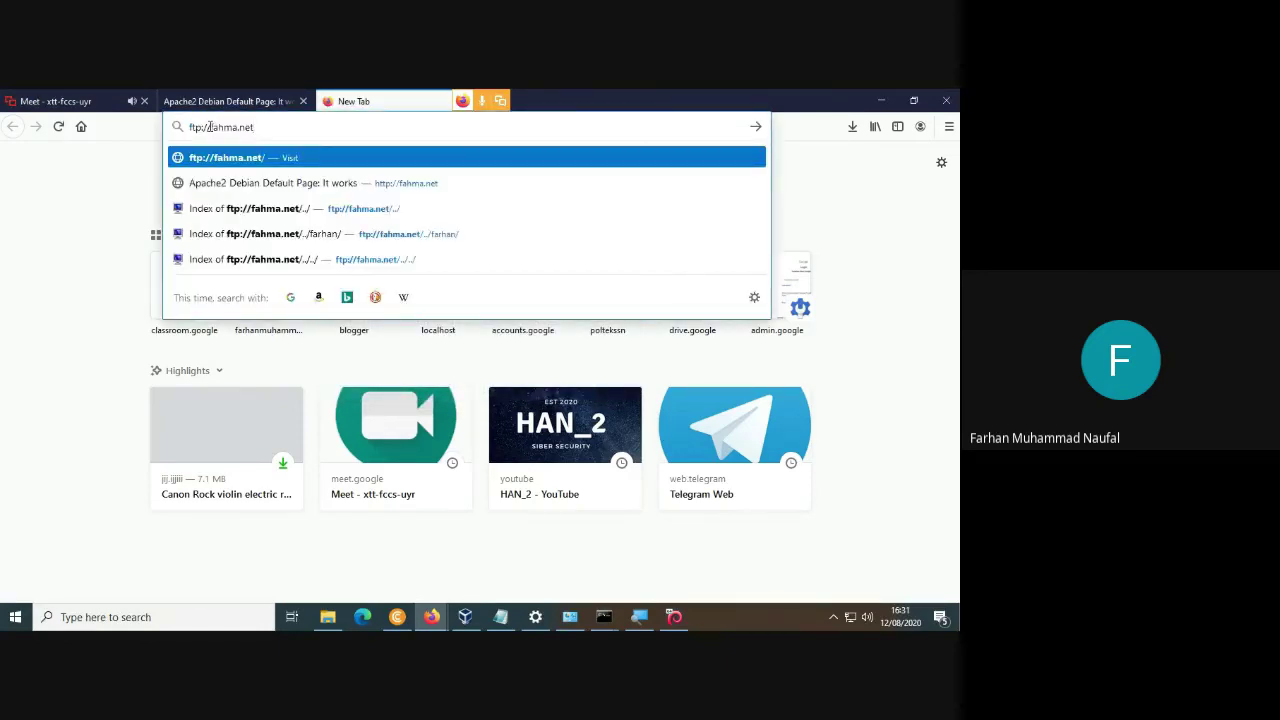
left_click(209, 127)
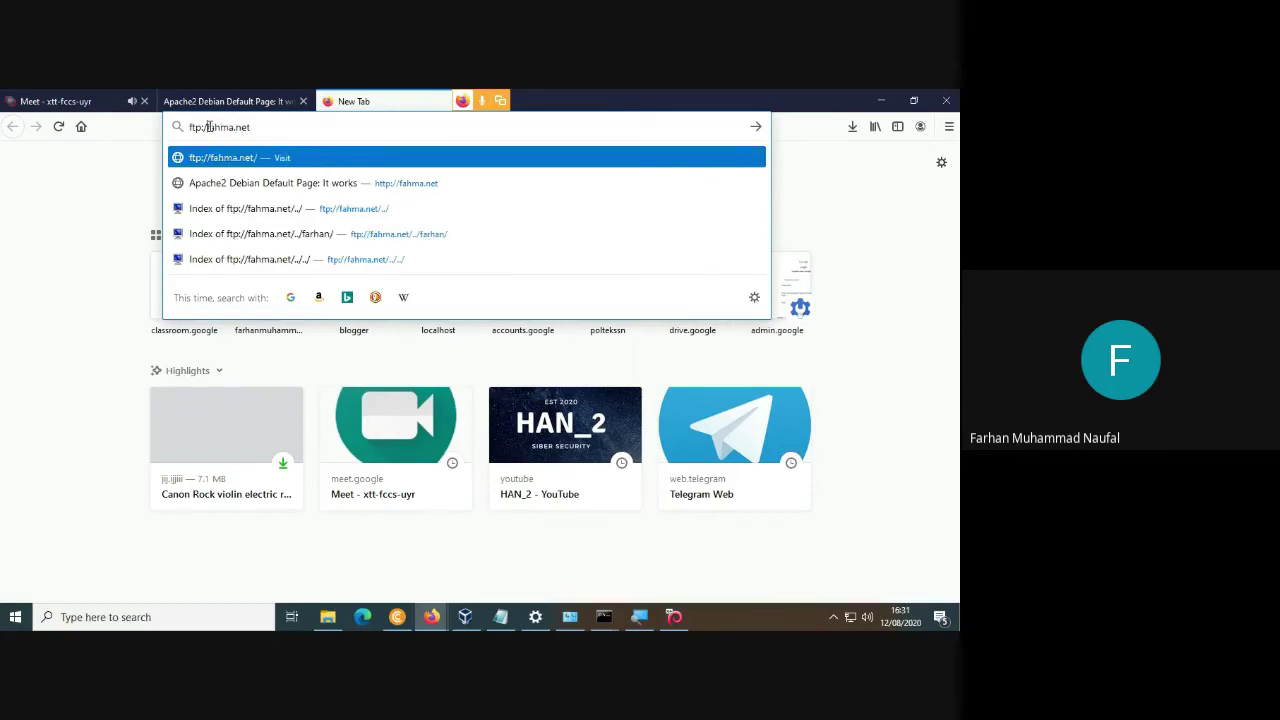
key("BackSpace")
key("BackSpace")
key("BackSpace")
key("BackSpace")
key("BackSpace")
key("BackSpace")
key("Return")
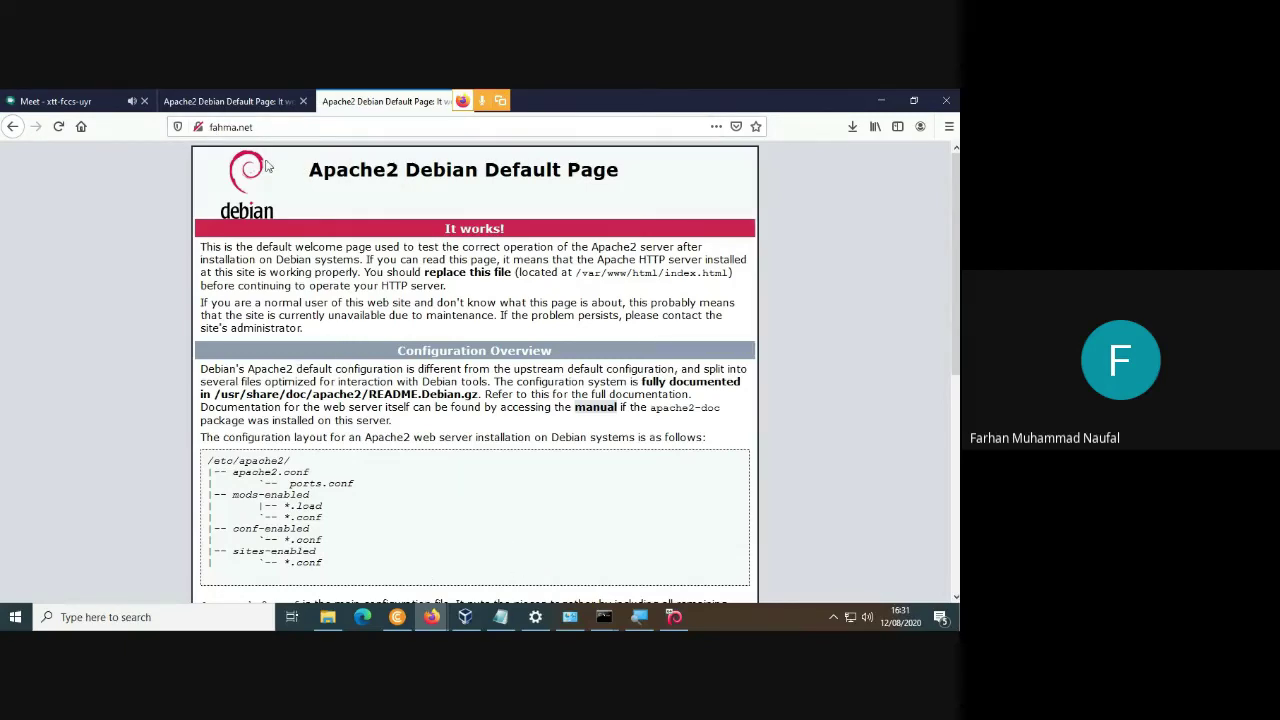
Compare the 192.168.100.1 and fahma.net tabs, then bring up the setup notes.
left_click(240, 102)
left_click(390, 102)
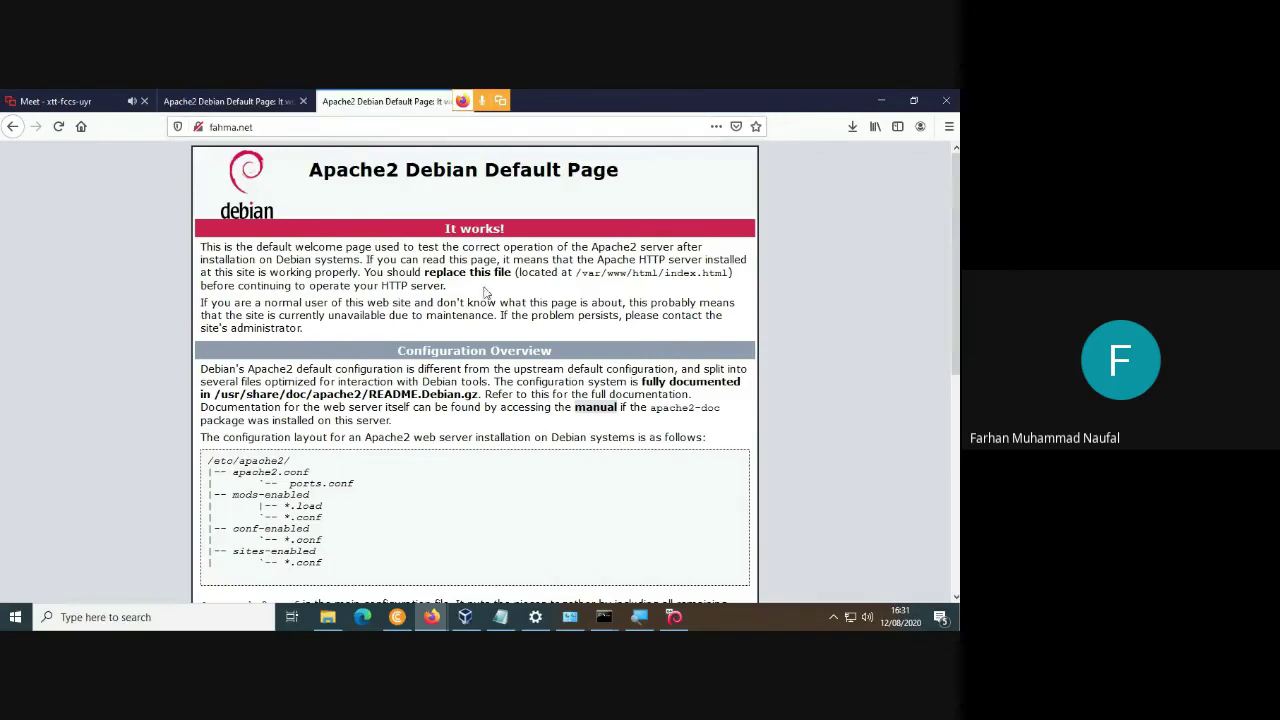
left_click(503, 620)
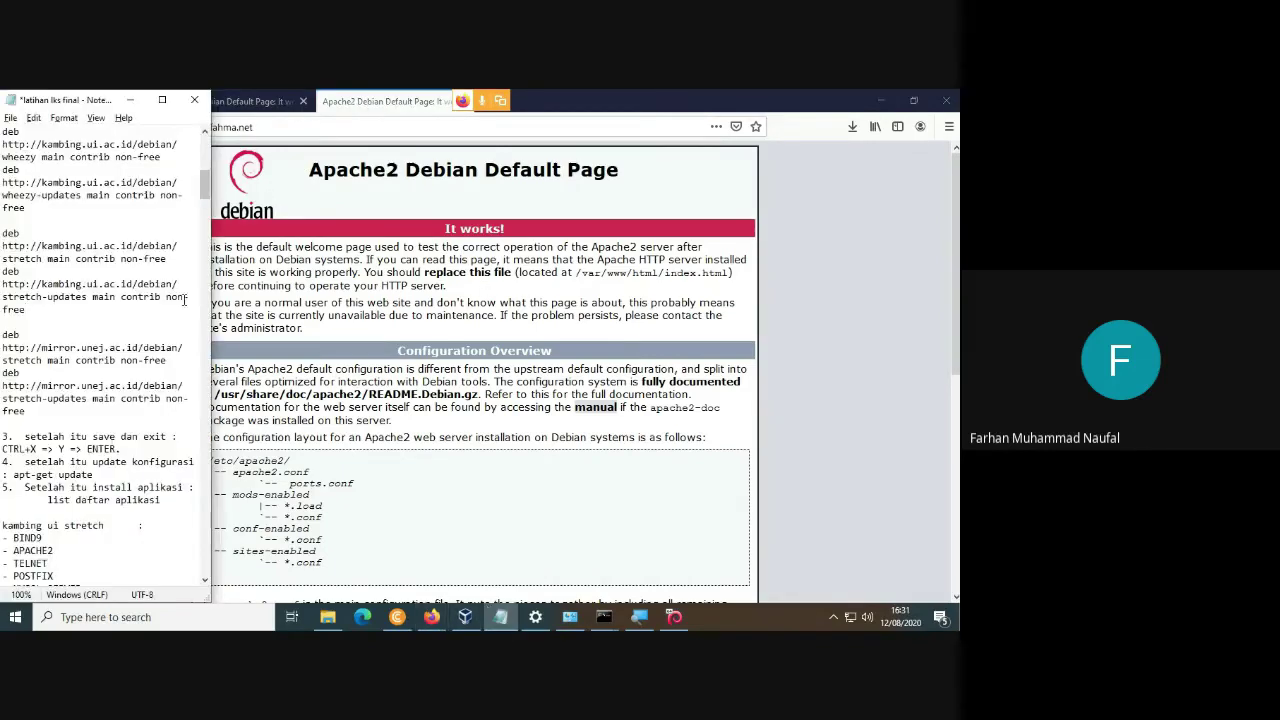
Scroll the Notepad notes down to the SETTING WEB SERVER and FTP sections.
scroll(206, 307, "down", 13)
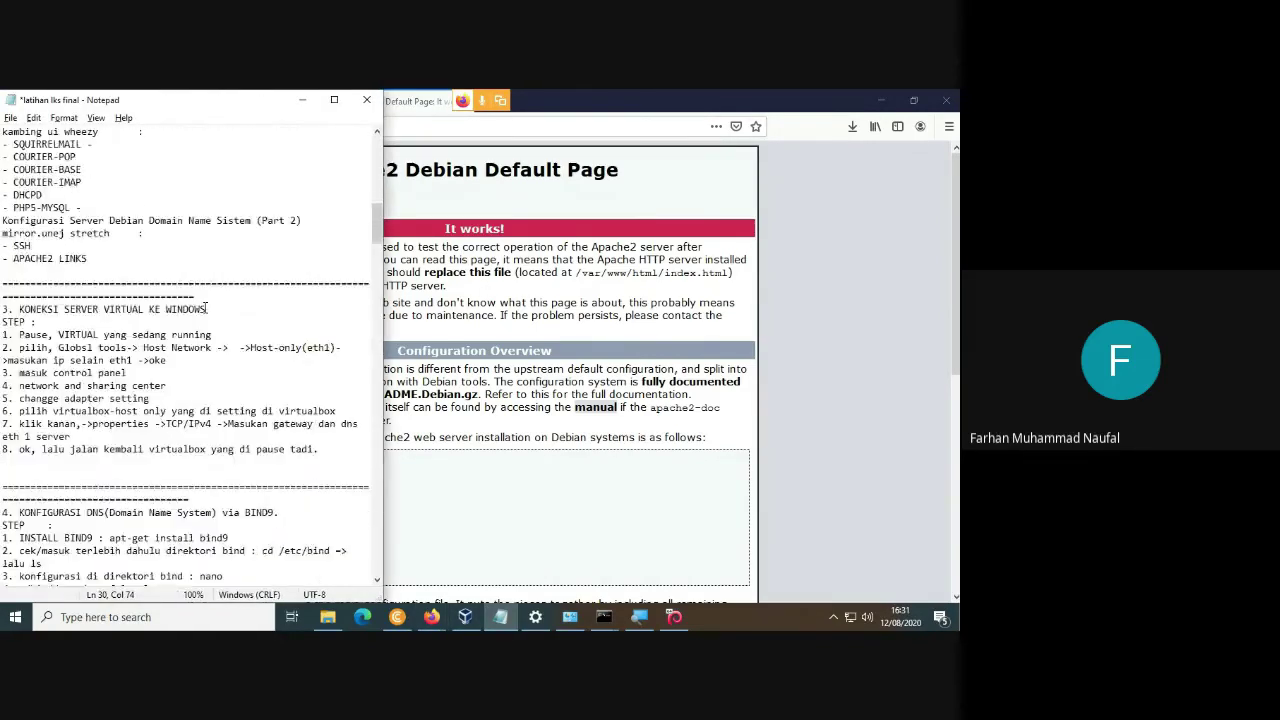
scroll(206, 314, "down", 12)
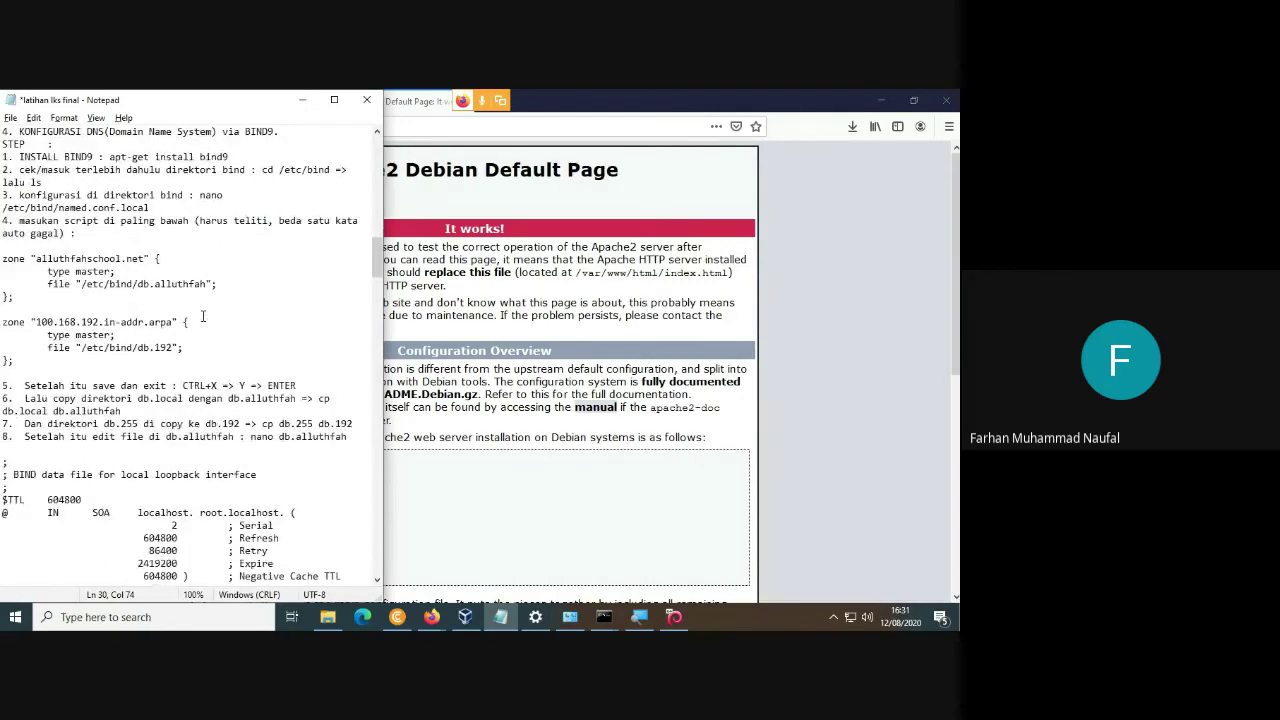
scroll(215, 335, "down", 15)
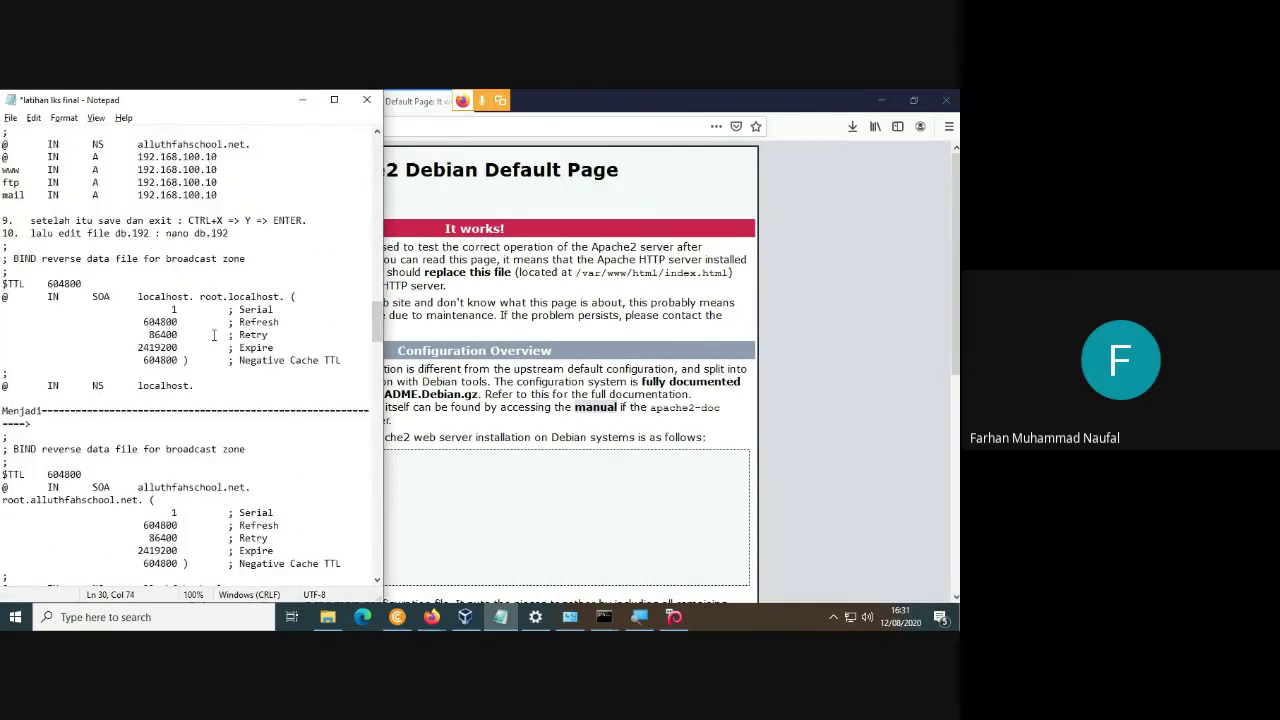
scroll(213, 335, "down", 1)
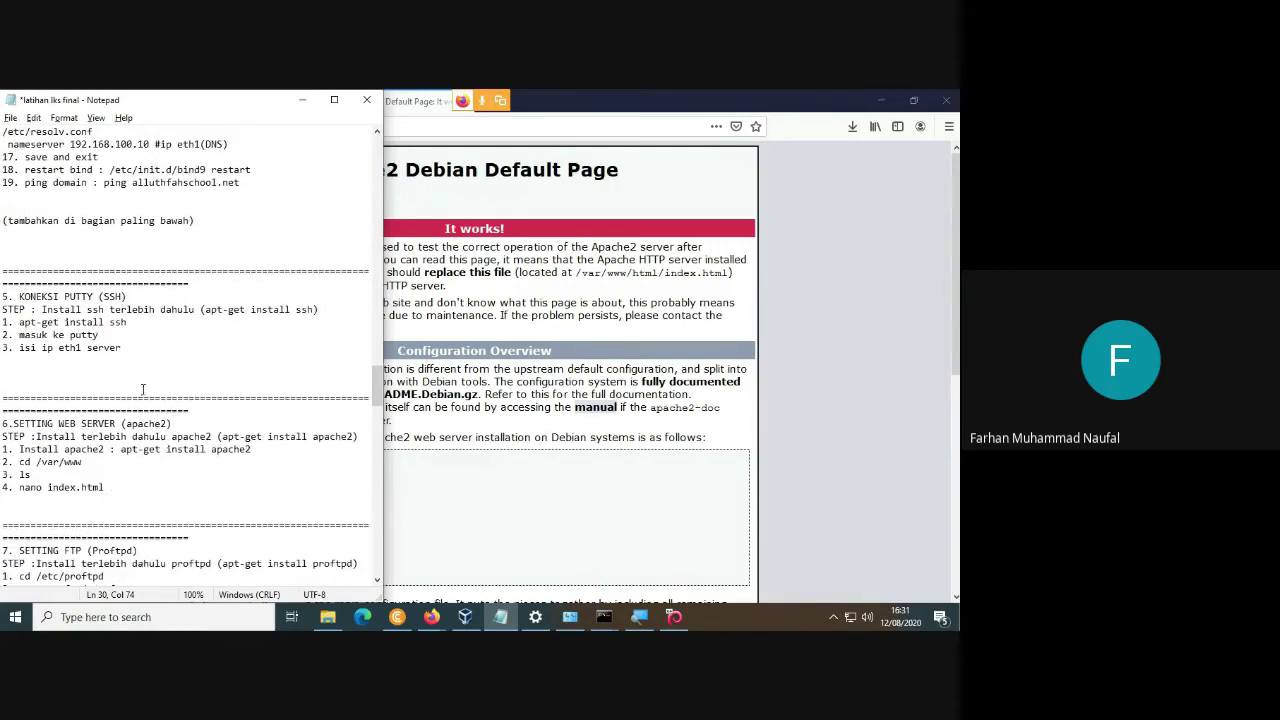
scroll(116, 425, "down", 2)
scroll(120, 480, "down", 1)
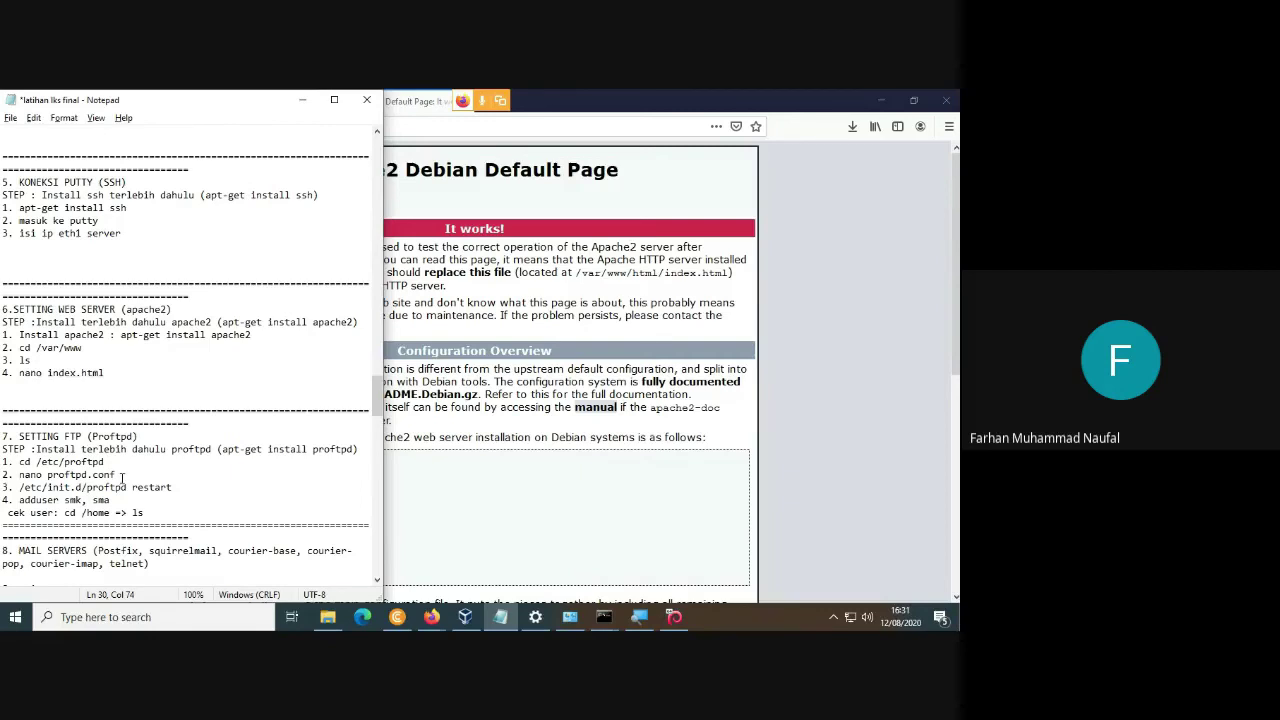
scroll(115, 450, "down", 1)
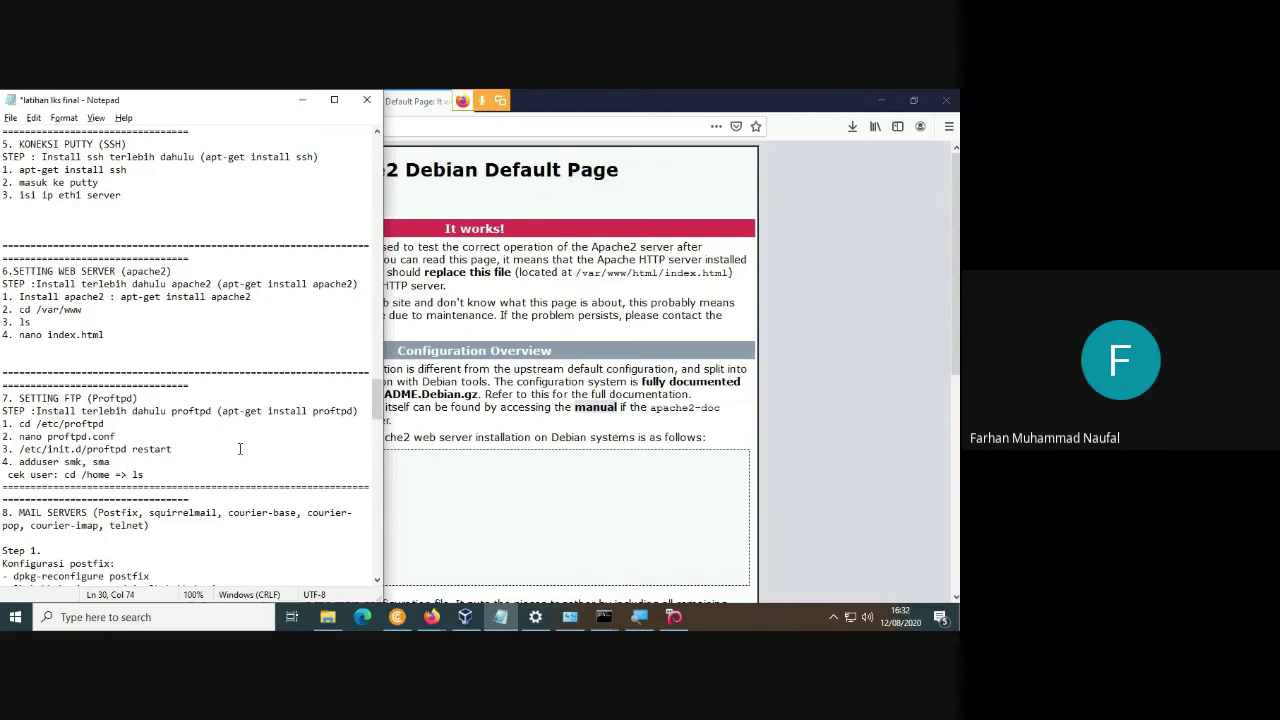
scroll(92, 436, "down", 1)
scroll(102, 422, "up", 1)
Highlight the apache2 install and nano index.html steps, then return to Firefox.
left_click_drag(19, 297, 259, 297)
key("Down")
key("Down")
key("Down")
left_click_drag(5, 313, 138, 331)
left_click(144, 336)
left_click_drag(42, 337, 97, 338)
left_click(128, 339)
left_click(506, 305)
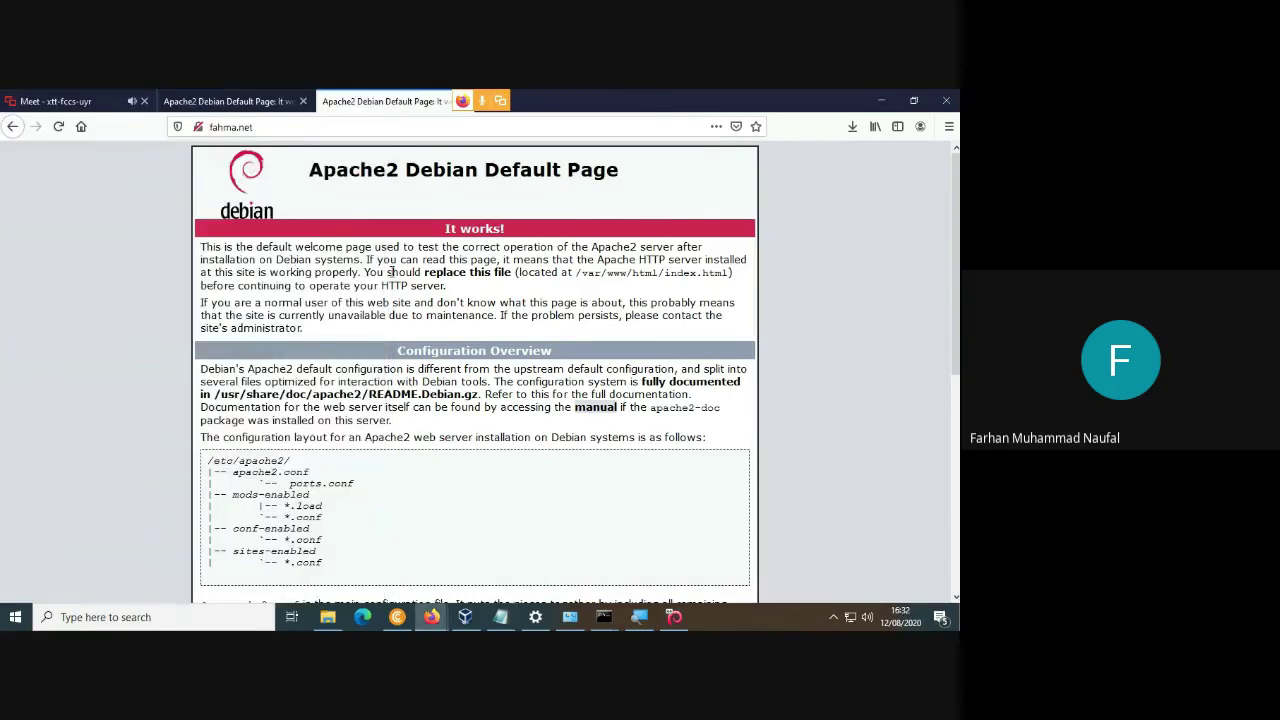
Switch repeatedly between the 192.168.100.1 and fahma.net tabs to compare the identical pages.
left_click(238, 97)
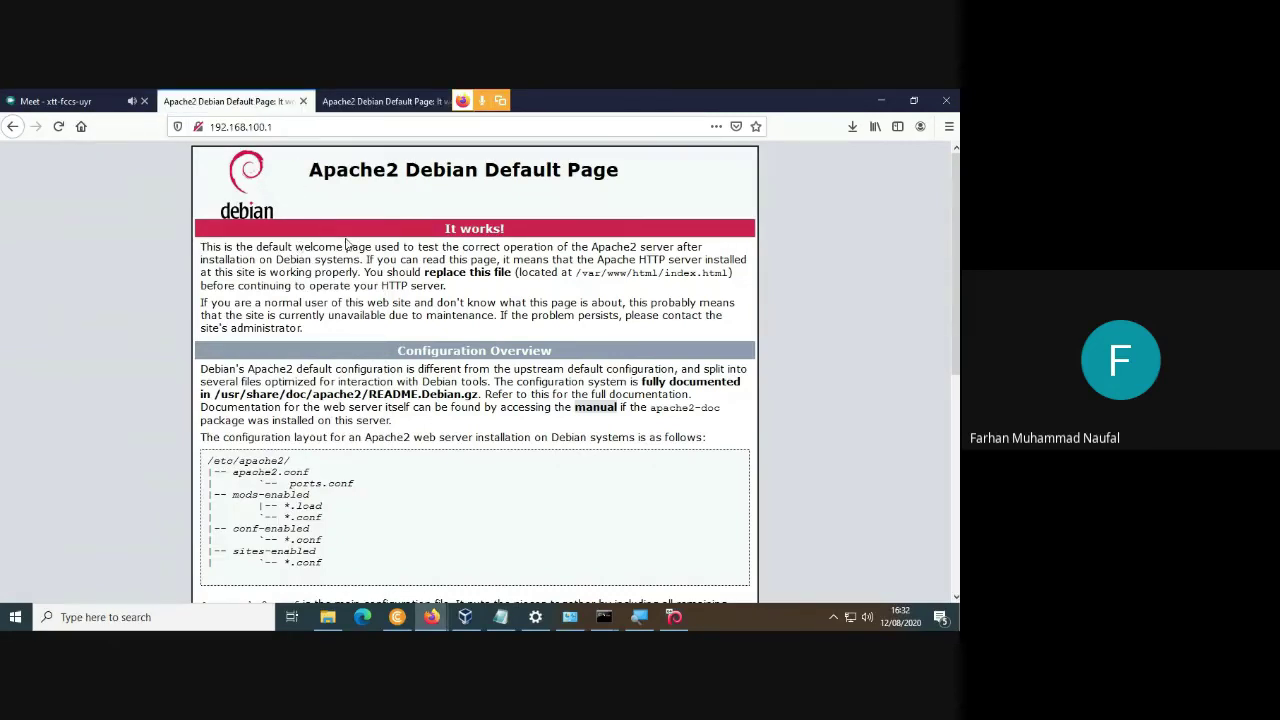
left_click(371, 101)
left_click(294, 101)
left_click(320, 101)
left_click(294, 101)
left_click(330, 101)
left_click(294, 101)
left_click(380, 100)
left_click(280, 98)
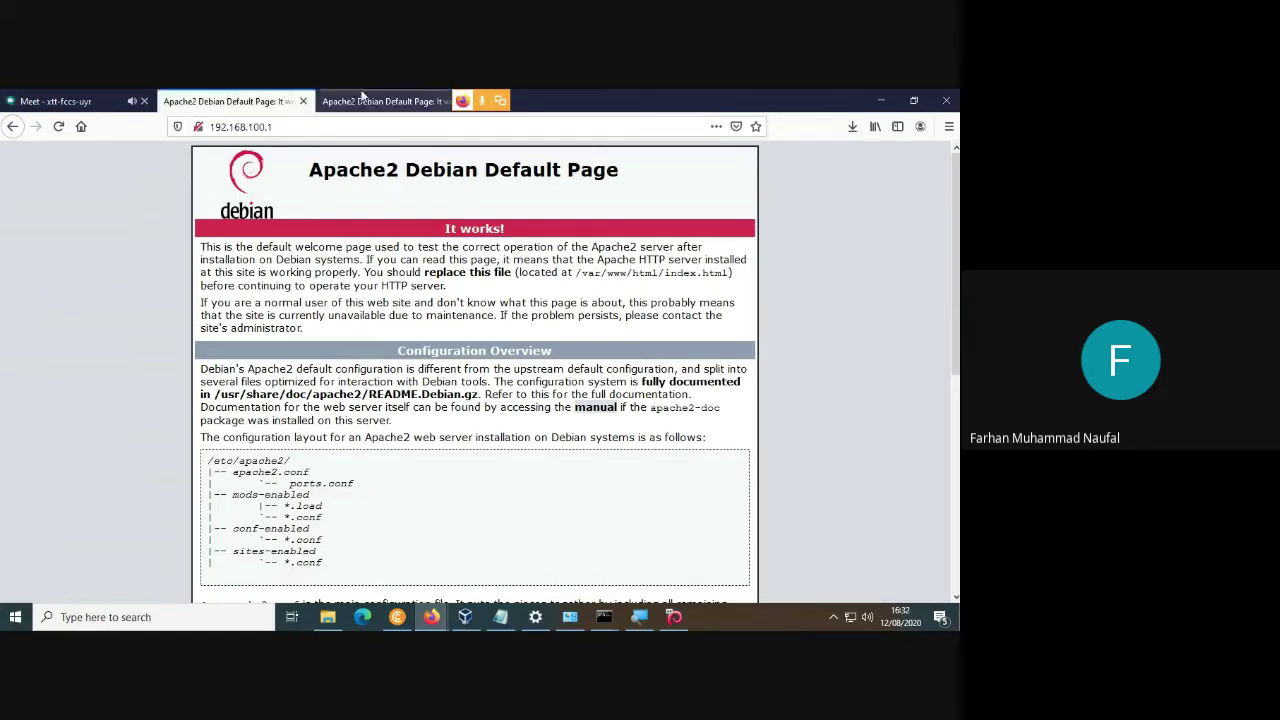
left_click(370, 98)
left_click(280, 98)
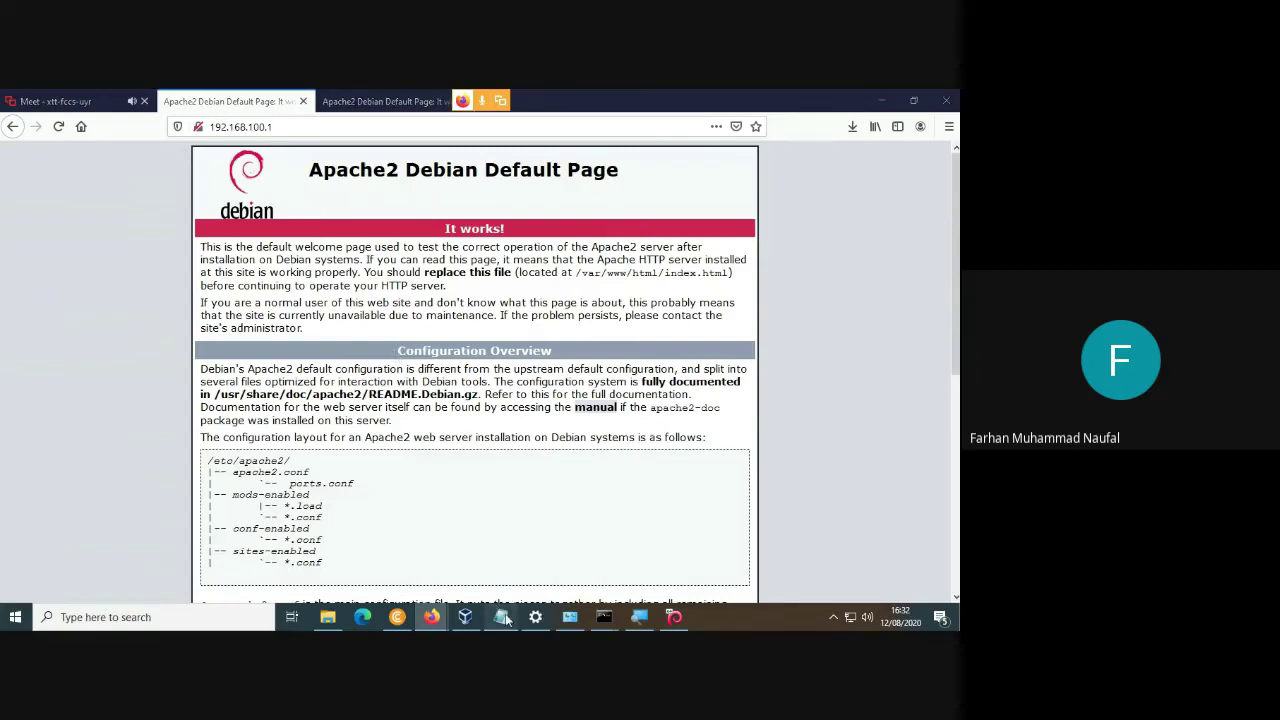
Bring the Notepad setup notes back and scroll down to the ProFTPD steps.
left_click(500, 617)
scroll(104, 338, "down", 1)
scroll(104, 338, "down", 2)
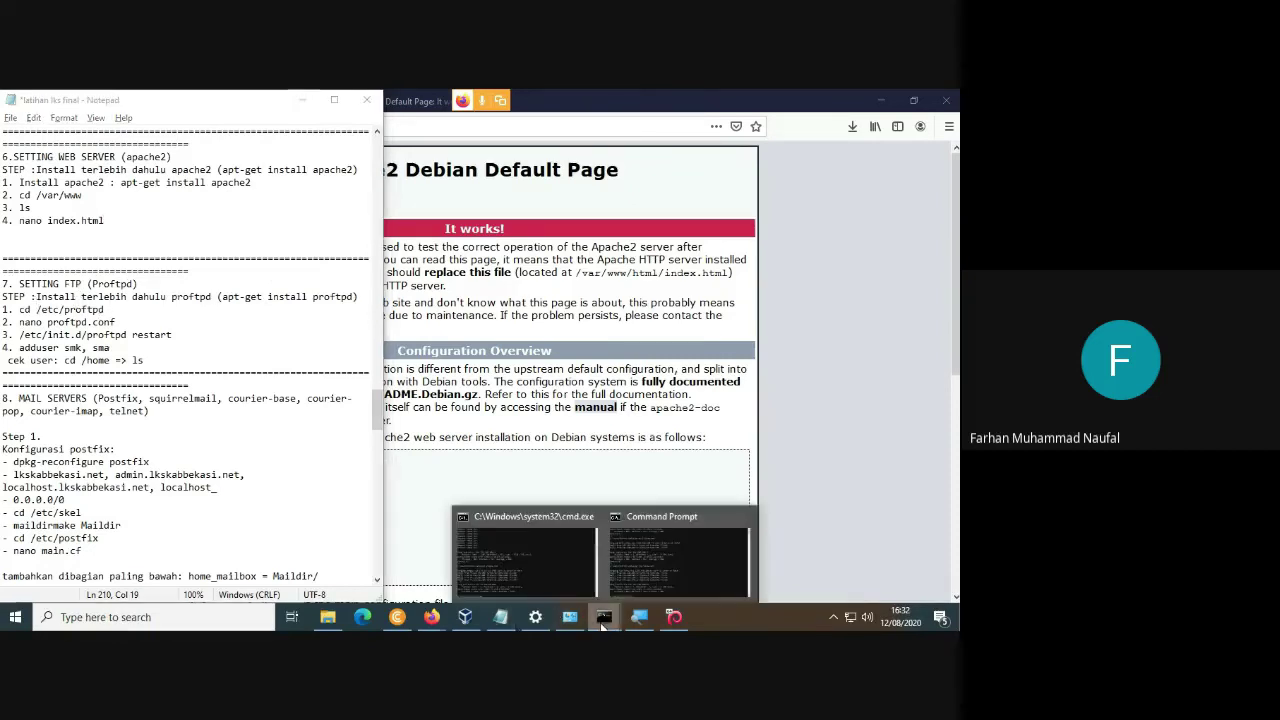
In the Debian terminal, change to /etc/proftpd, list it, and open proftpd.conf in nano.
left_click(674, 617)
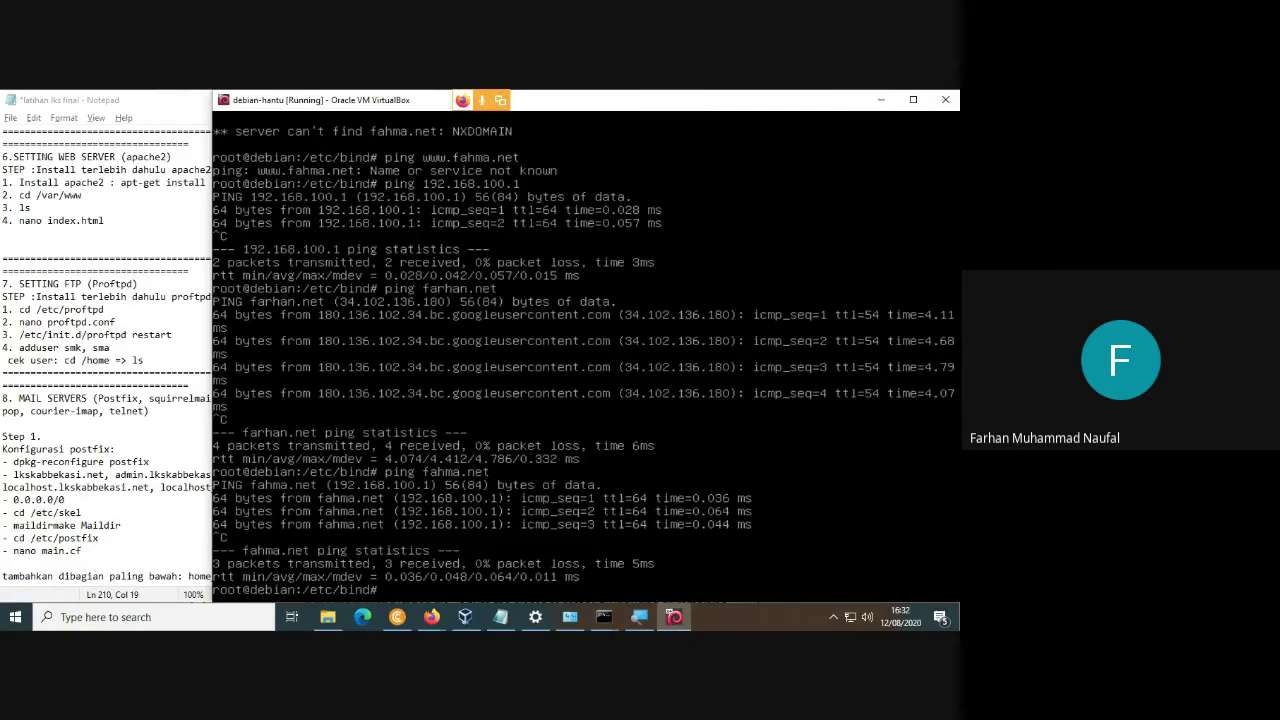
type("cd /etc/proftpd")
key("Return")
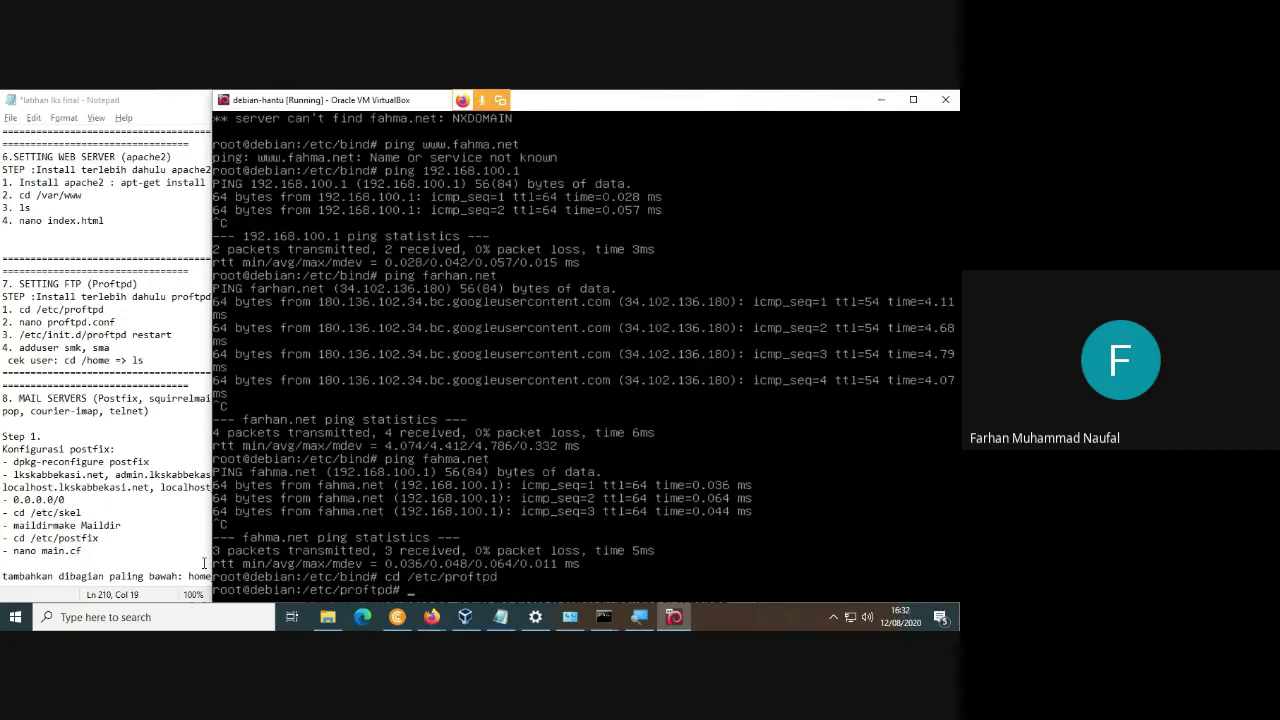
type("ls")
key("Return")
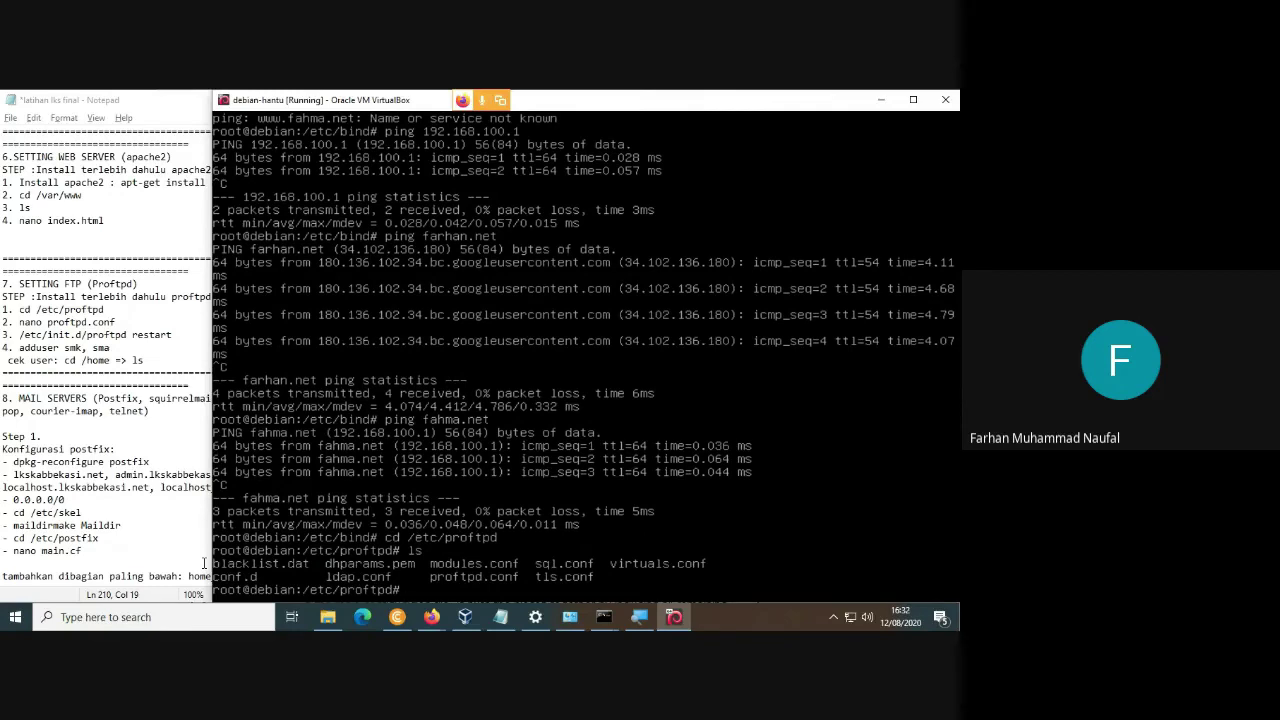
type("nano proft[")
key("BackSpace")
type("pd.conf")
key("Return")
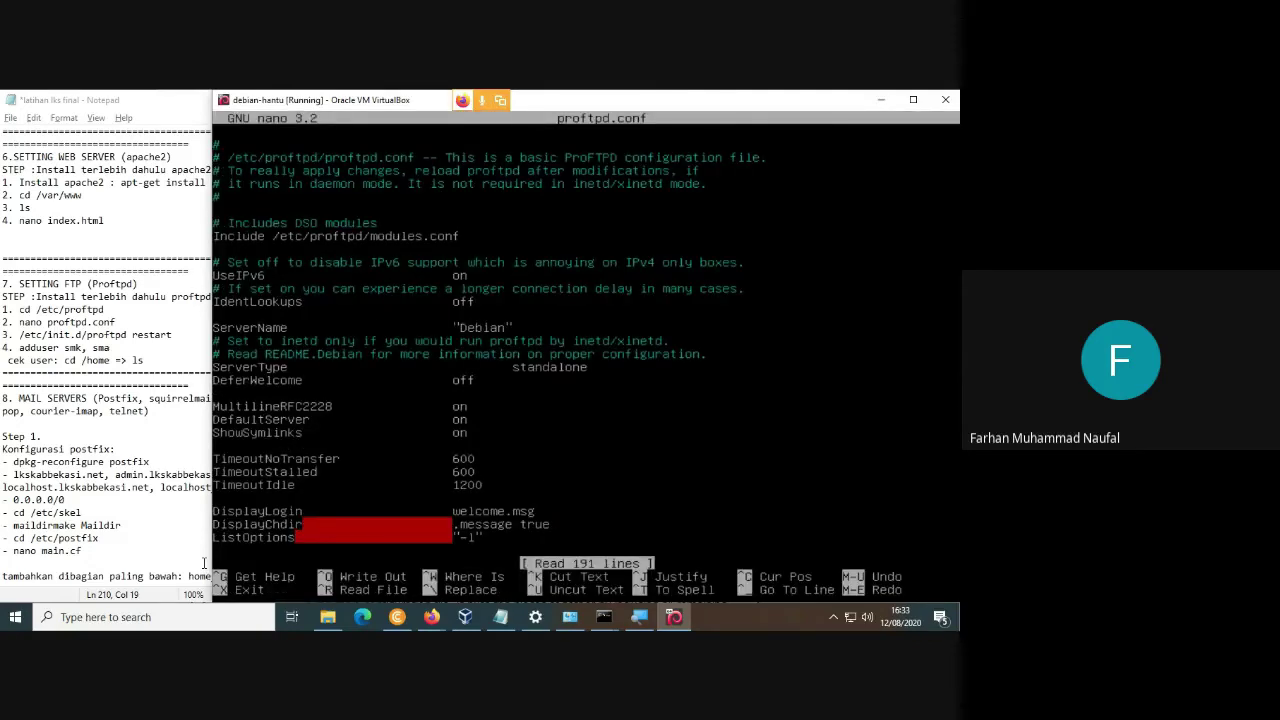
Page through proftpd.conf down to its end and back up to the top.
key("Down")
key("Down")
key("Down")
key("Down")
key("Down")
key("Down")
key("Down")
key("Down")
key("Down")
key("Down")
key("Down")
key("Down")
key("Down")
key("Down")
key("Down")
key("Down")
key("Down")
key("Down")
key("Down")
key("Down")
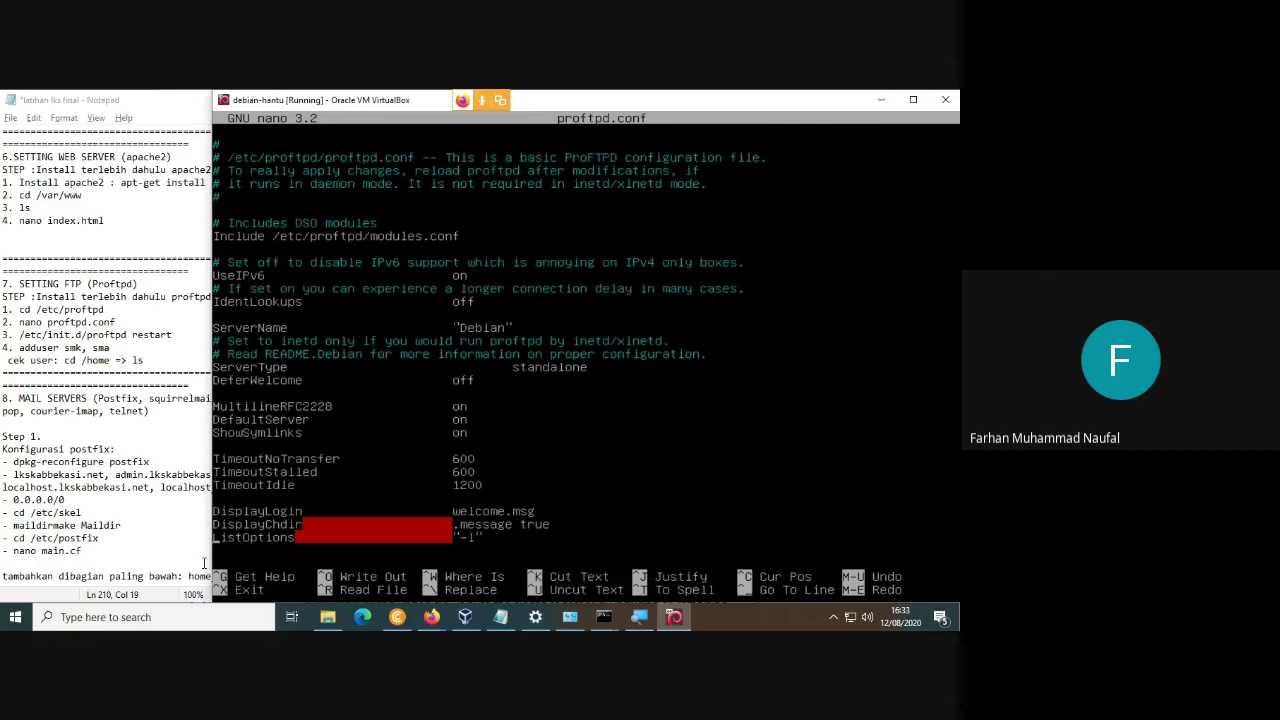
key("Down")
key("Down")
key("Down")
key("Down")
key("Down")
key("Down")
key("Down")
key("Down")
key("Down")
key("Down")
key("Down")
key("Down")
key("Down")
key("Down")
key("Down")
key("Down")
key("Down")
key("Down")
key("Down")
key("Down")
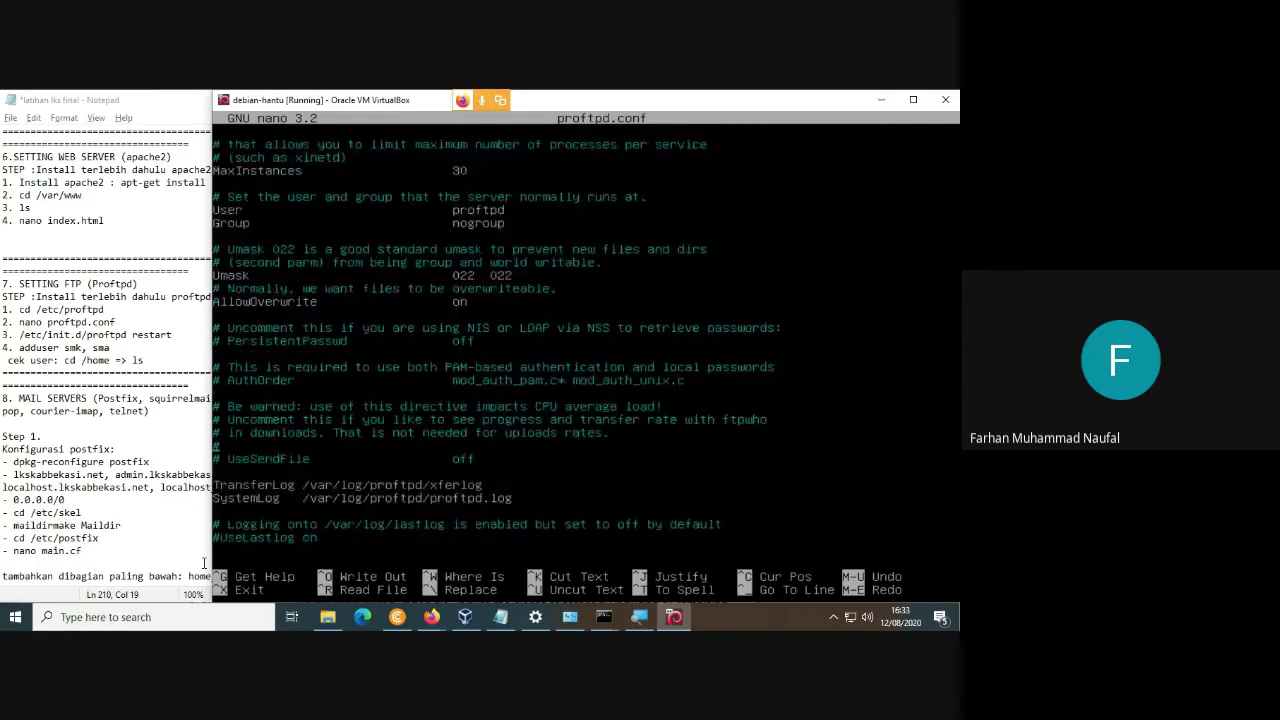
key("Page_Down")
key("Page_Down")
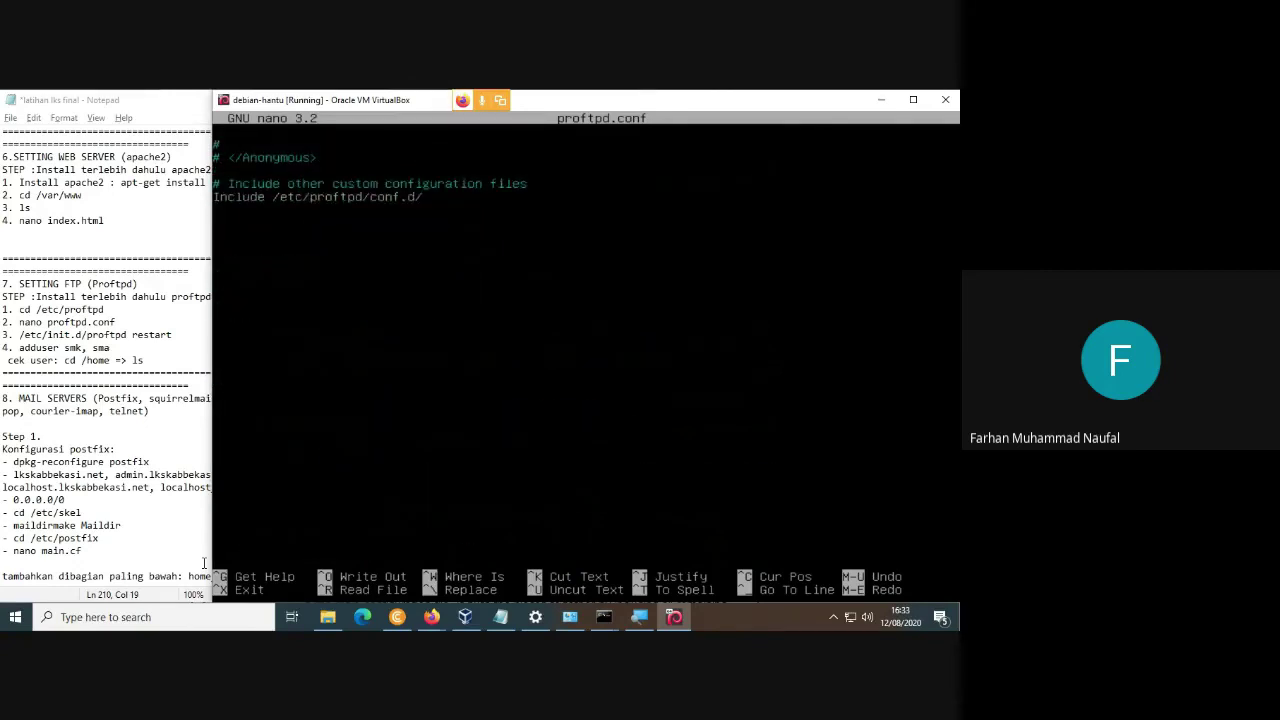
key("Page_Up")
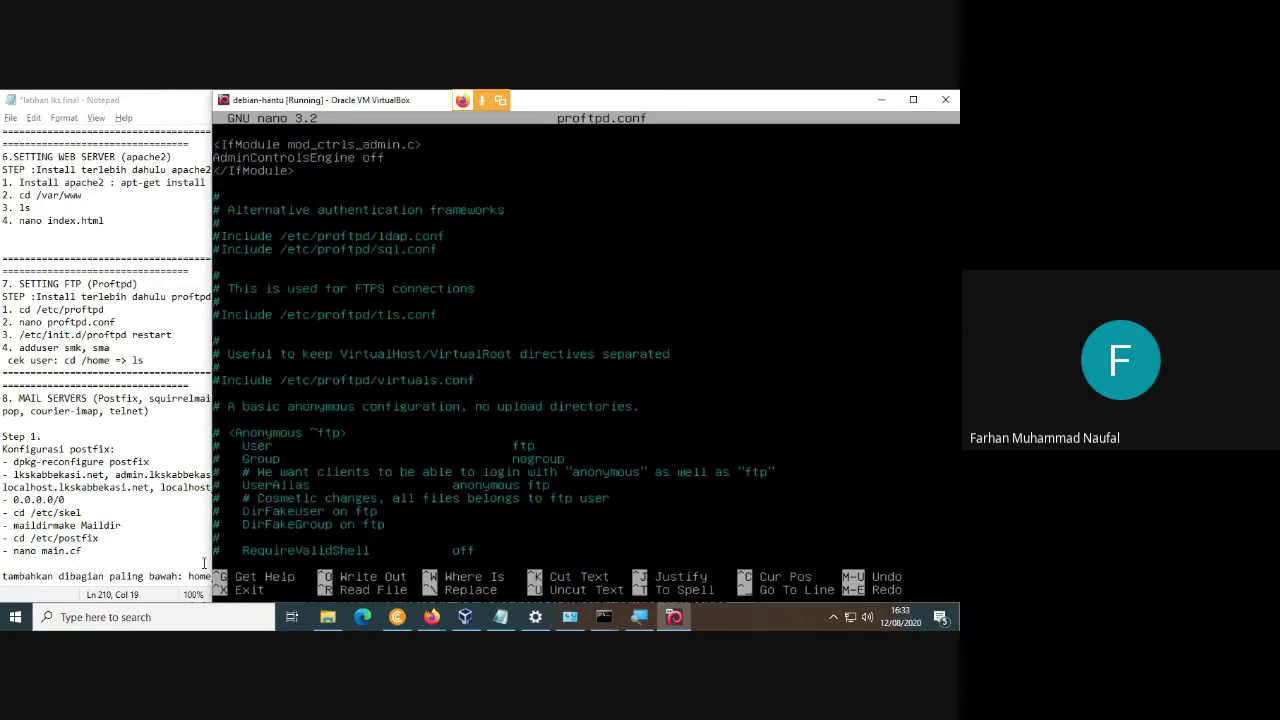
key("Page_Up")
key("Page_Up")
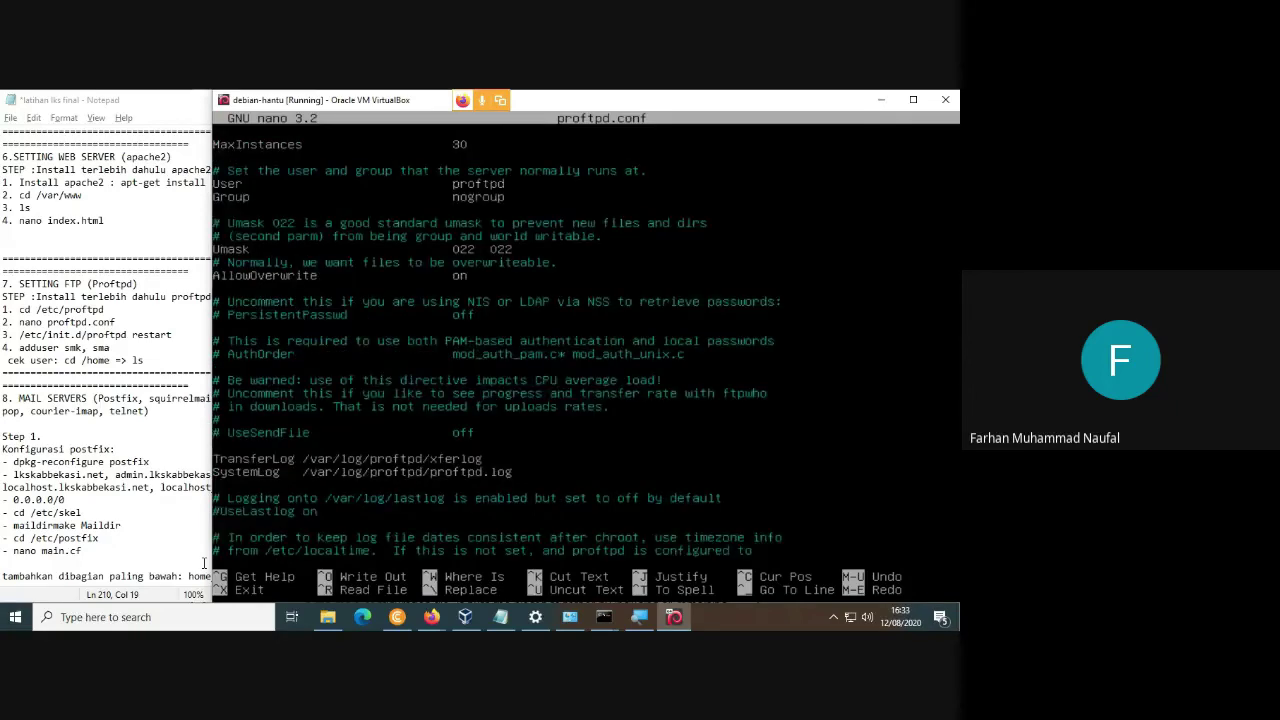
key("Page_Up")
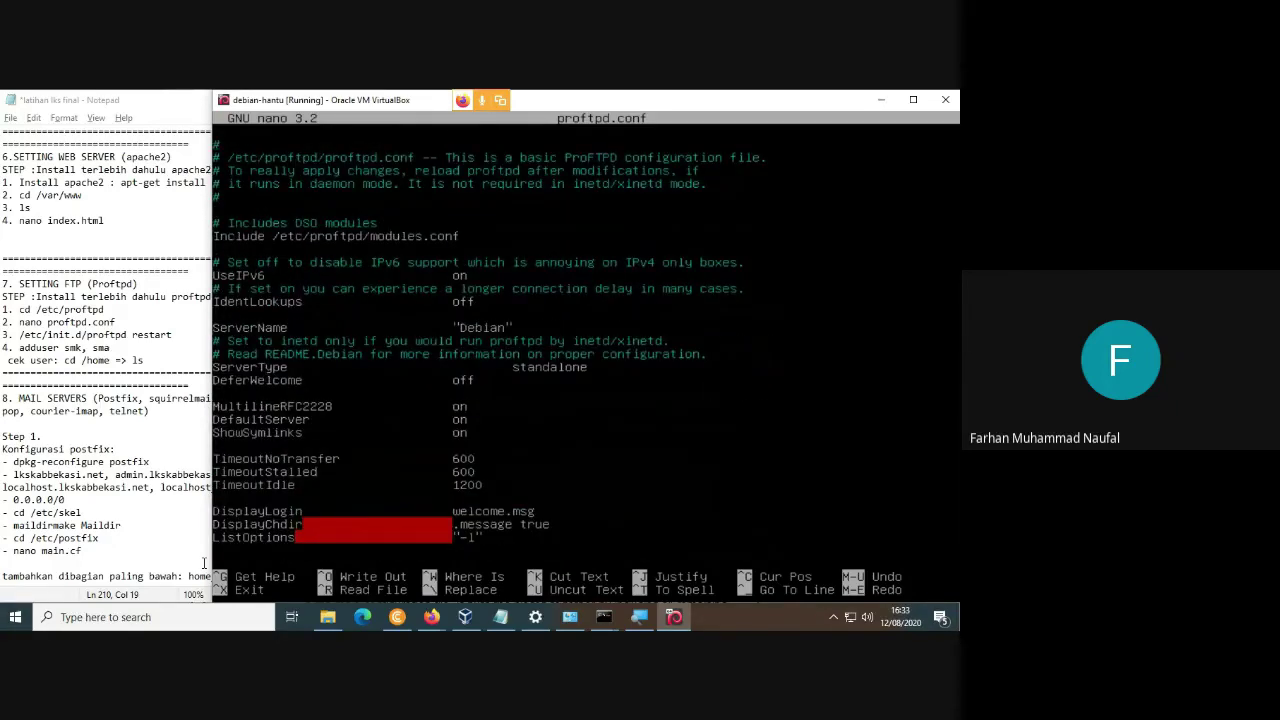
key("alt+/")
key("Page_Up")
key("Page_Up")
key("Page_Up")
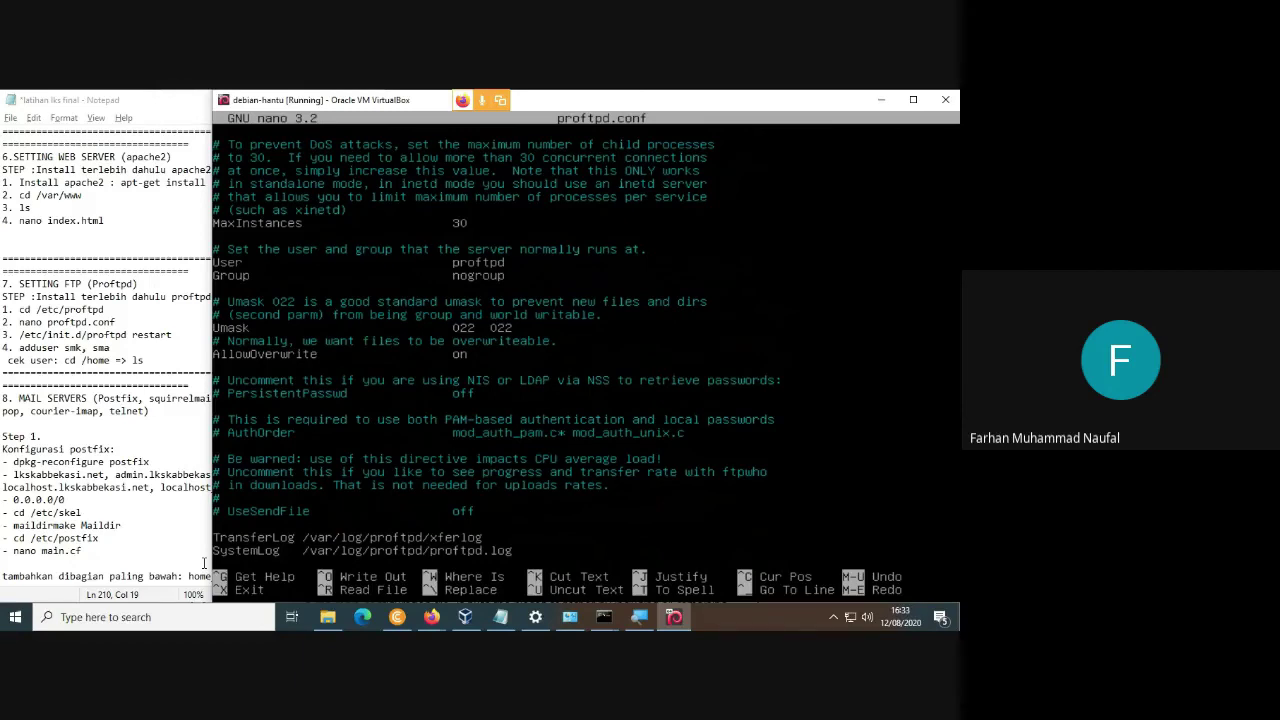
key("Page_Down")
key("Page_Down")
key("Page_Down")
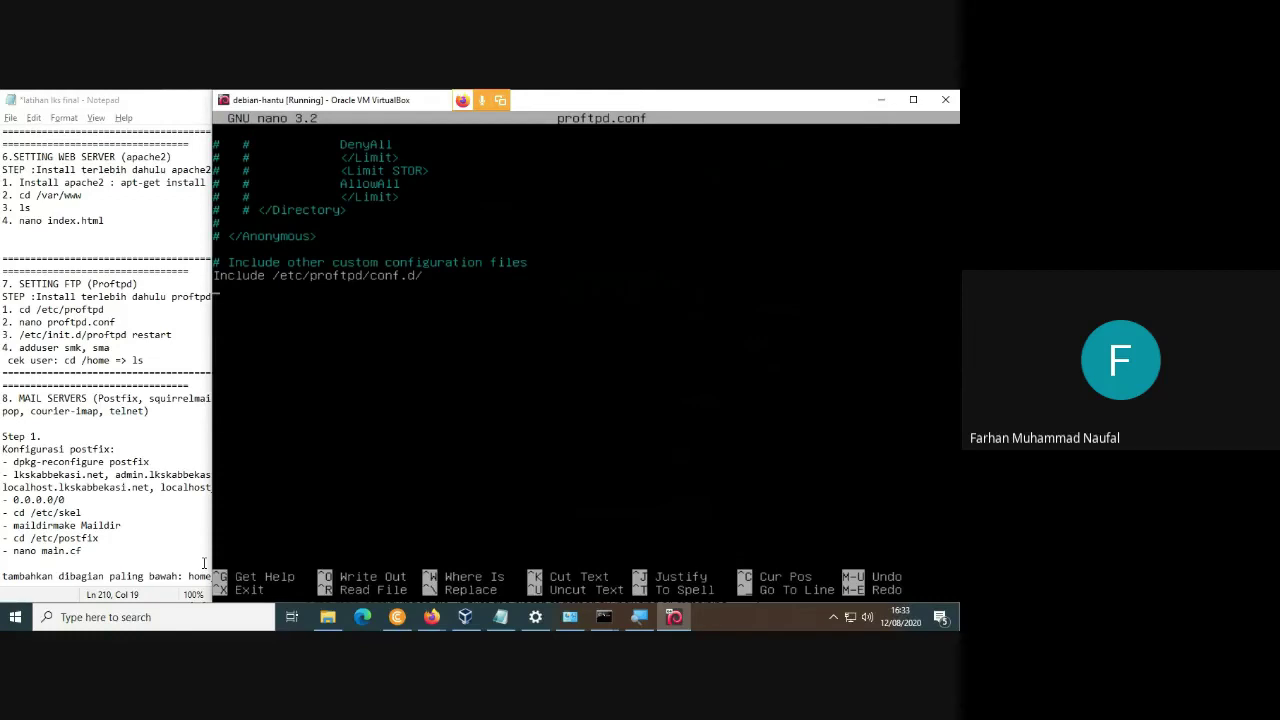
Review proftpd.conf from the header comments down to the Anonymous section, then exit nano.
key("Page_Up")
key("Page_Up")
key("Page_Up")
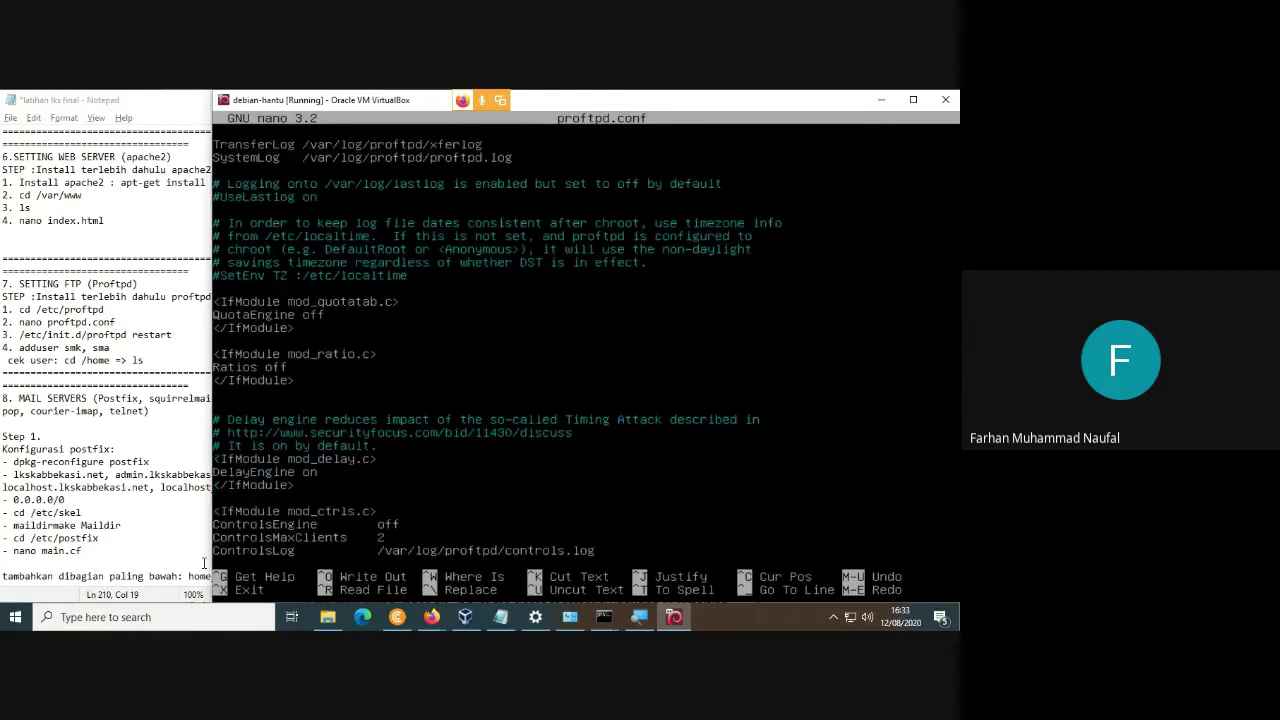
key("Up")
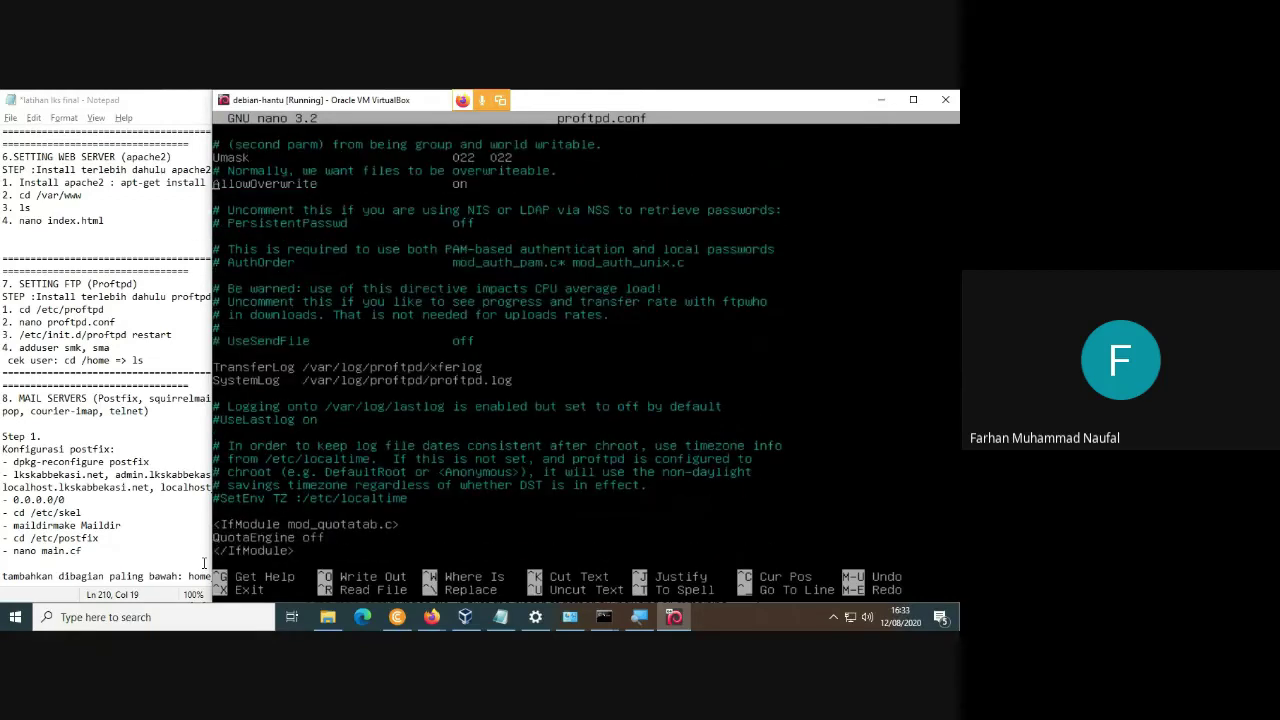
key("Up")
key("Up")
key("Up")
key("Up")
key("Up")
key("Up")
key("Up")
key("Up")
key("Up")
key("Up")
key("Up")
key("Up")
key("Up")
key("Up")
key("Up")
key("Up")
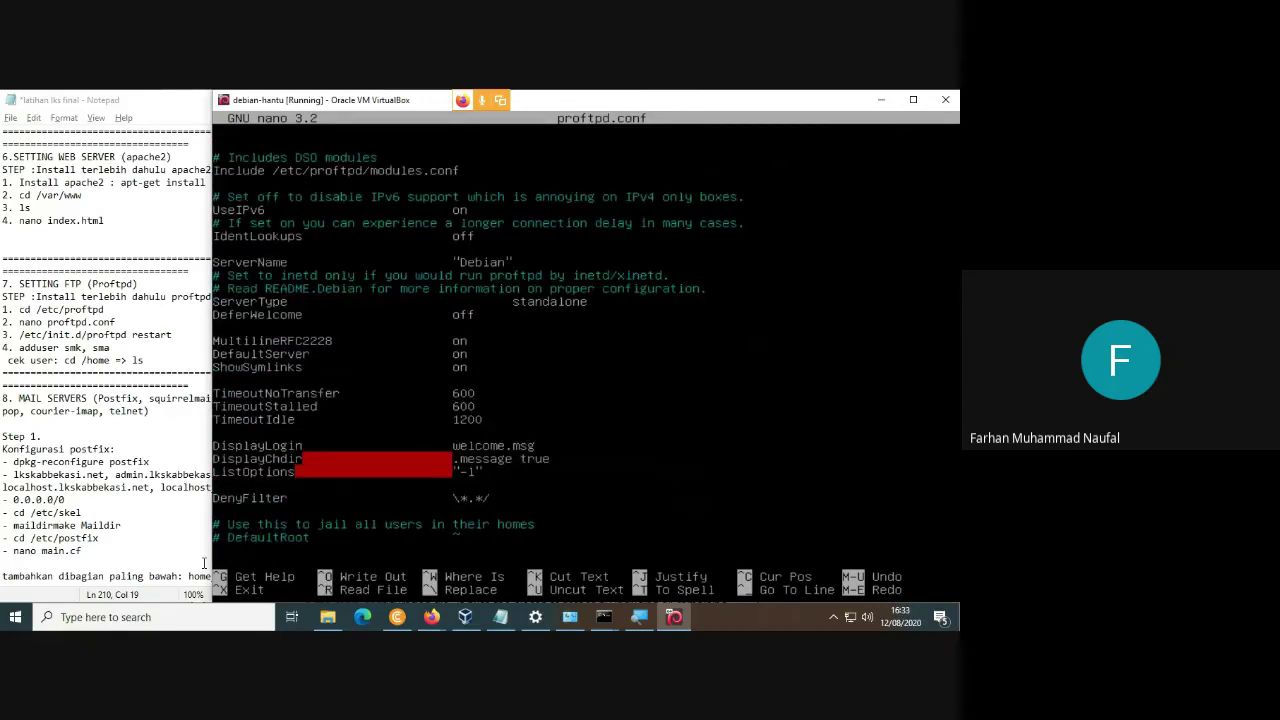
key("Up")
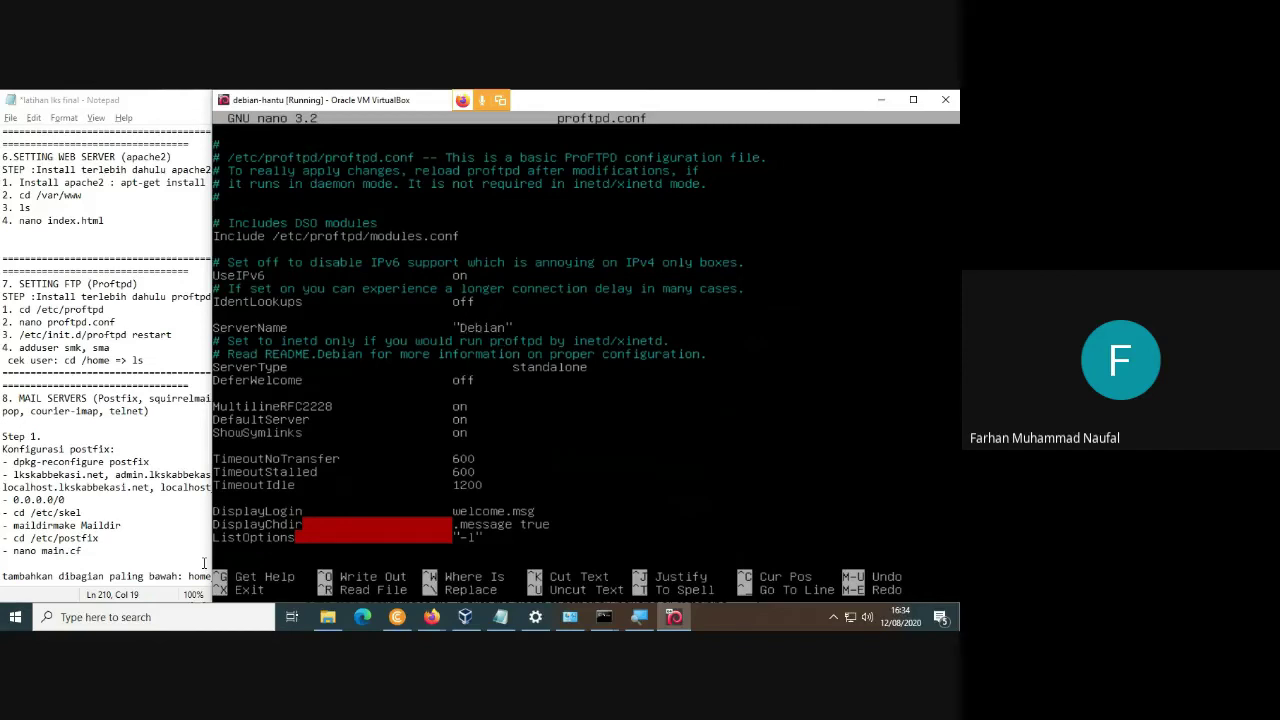
key("Down")
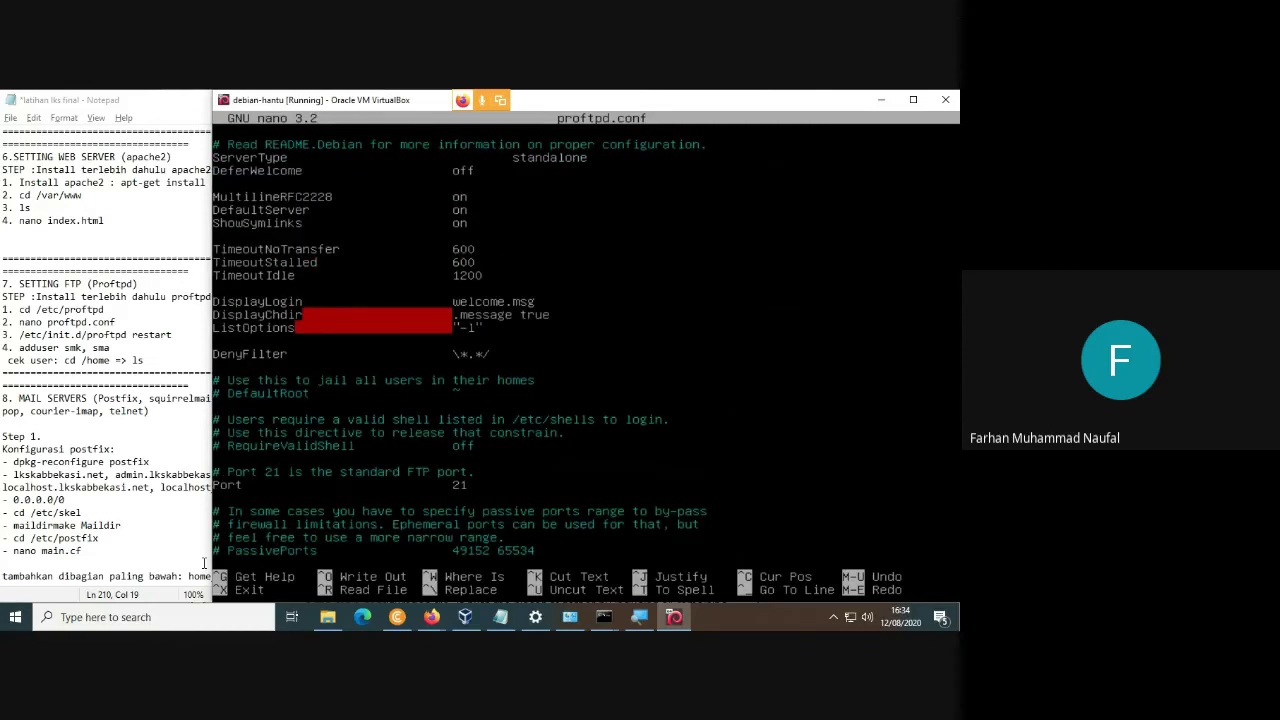
key("Down")
key("Down")
key("Down")
key("Down")
key("Down")
key("Down")
key("Down")
key("Down")
key("Down")
key("Down")
key("Down")
key("Down")
key("Down")
key("Down")
key("Down")
key("Down")
key("Down")
key("Down")
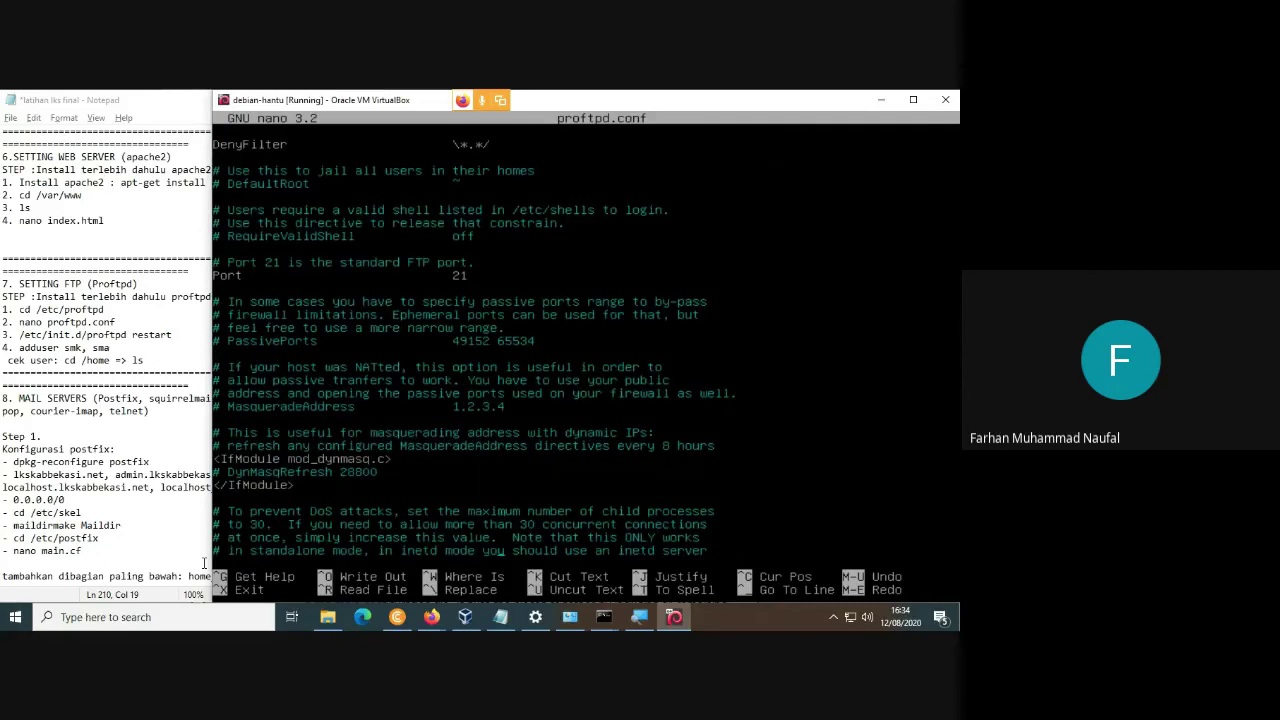
key("Down")
key("Down")
key("Down")
key("Down")
key("Down")
key("Down")
key("Down")
key("Down")
key("Down")
key("Down")
key("Down")
key("Down")
key("Down")
key("Down")
key("Down")
key("Down")
key("Down")
key("Down")
key("Down")
key("Down")
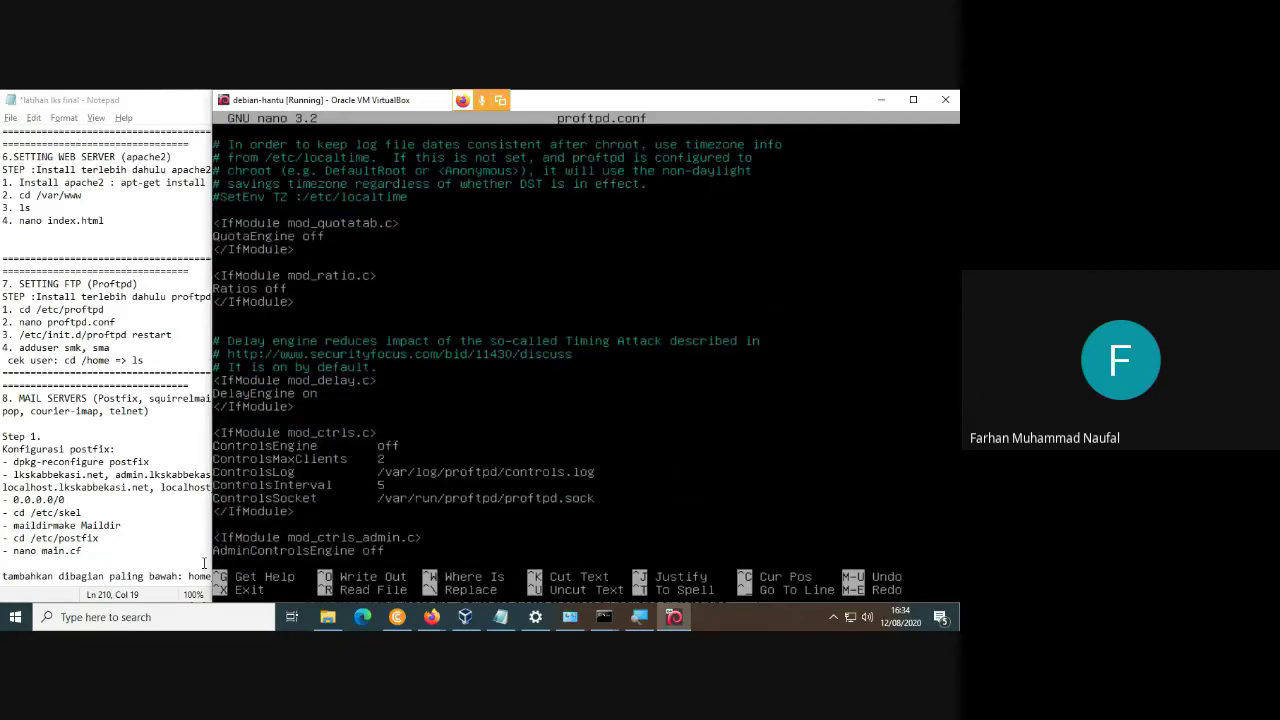
key("Down")
key("Down")
key("Down")
key("Down")
key("Down")
key("Down")
key("Down")
key("Down")
key("Down")
key("Down")
key("Down")
key("Down")
key("Down")
key("Down")
key("Down")
key("Down")
key("Down")
key("Down")
key("Down")
key("Down")
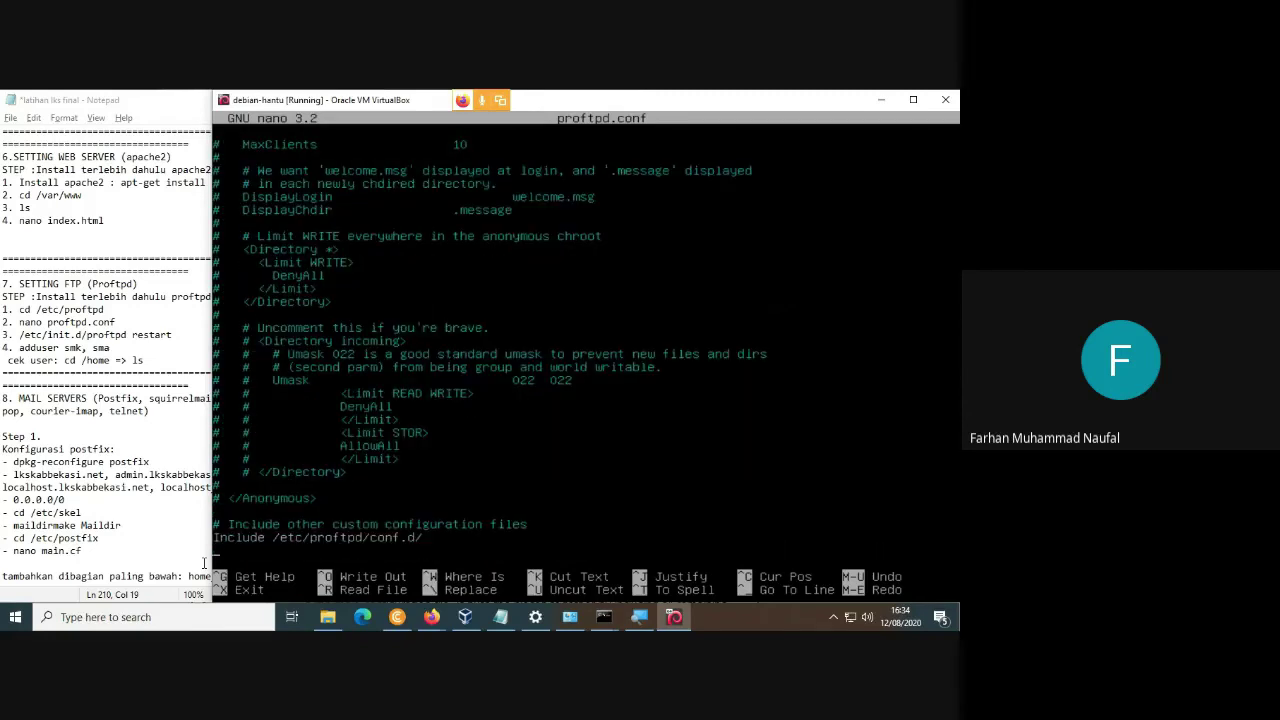
key("ctrl+x")
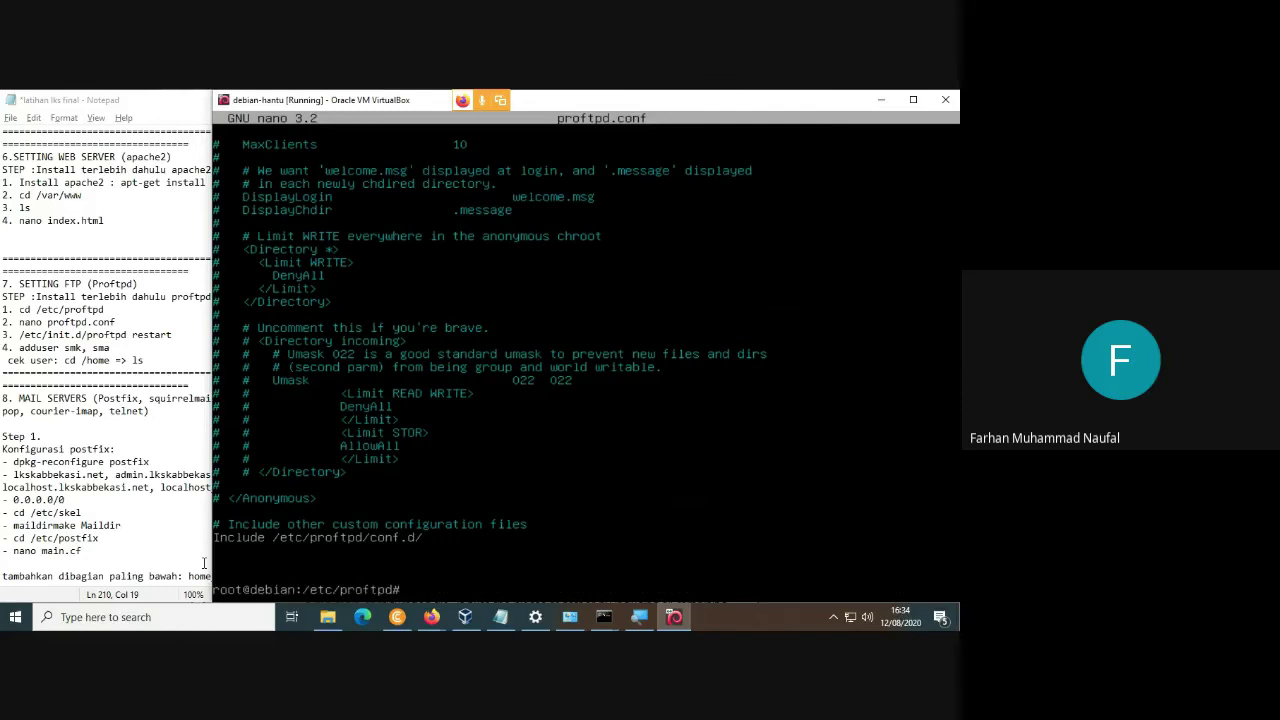
Start typing the /etc/init.d/proftpd restart command, correcting path typos.
type("/etc")
key("BackSpace")
key("BackSpace")
type("c")
type("c/in")
key("BackSpace")
key("BackSpace")
Run /etc/init.d/proftpd restart, then type the adduser command for smk.
type("init.d/pr")
type("oftpd restart")
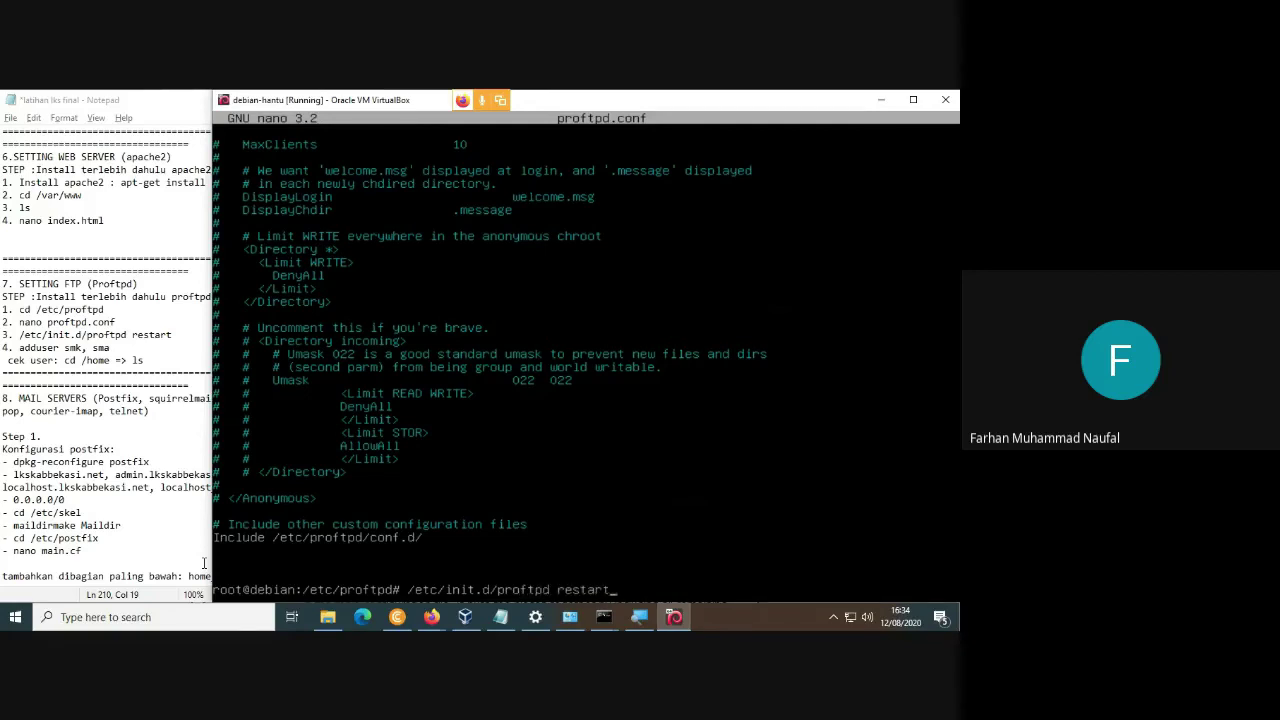
key("Return")
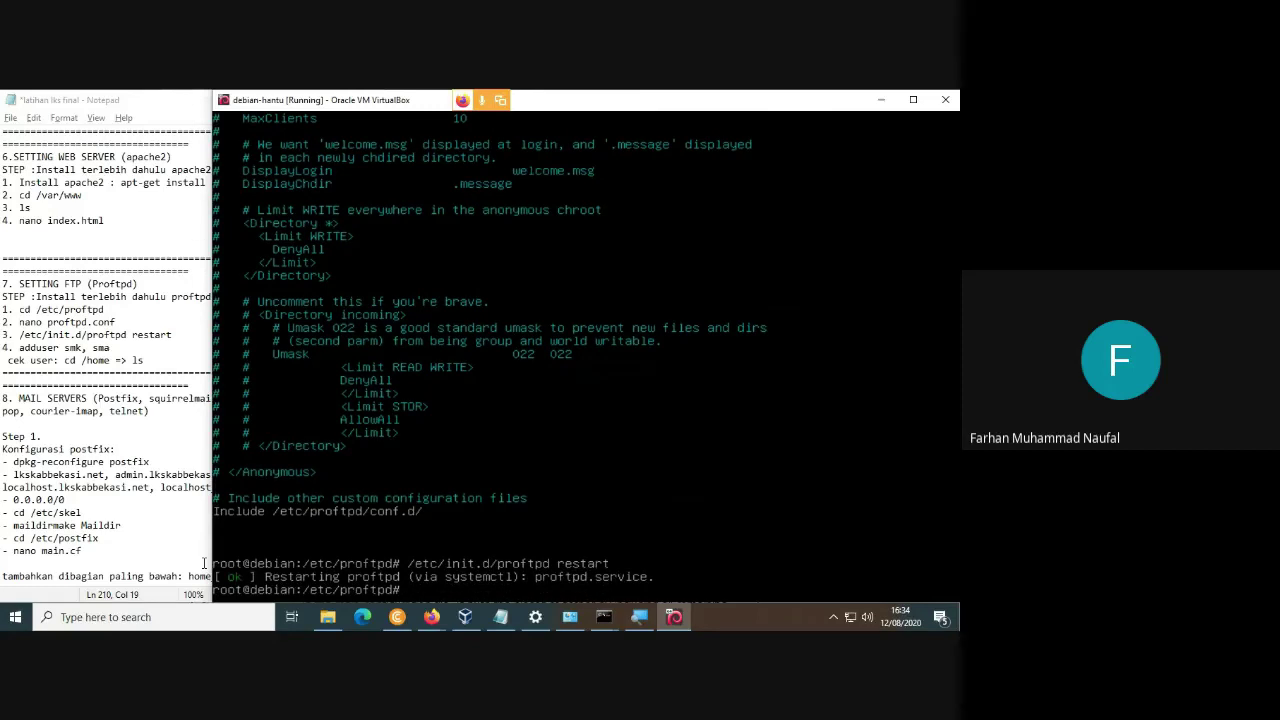
type("adduse")
type("re")
type(" smk")
Add user smk, set its password twice, and give full name smk.
key("Return")
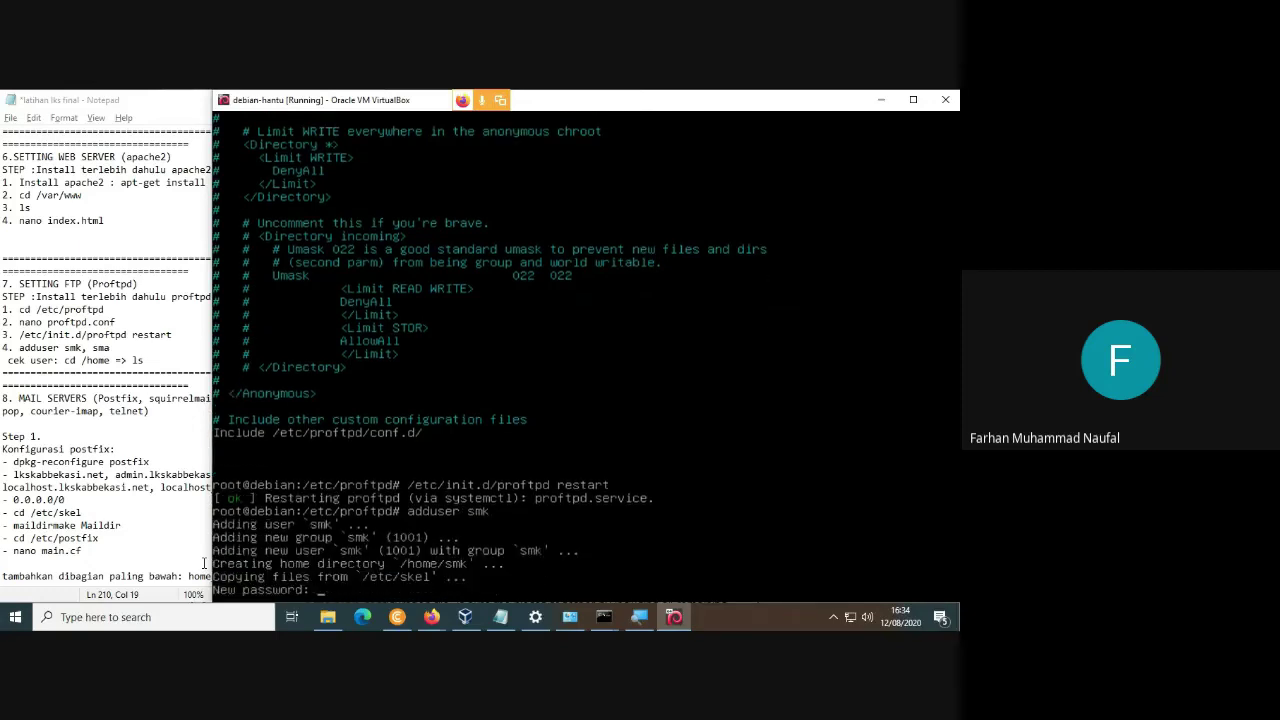
key("Return")
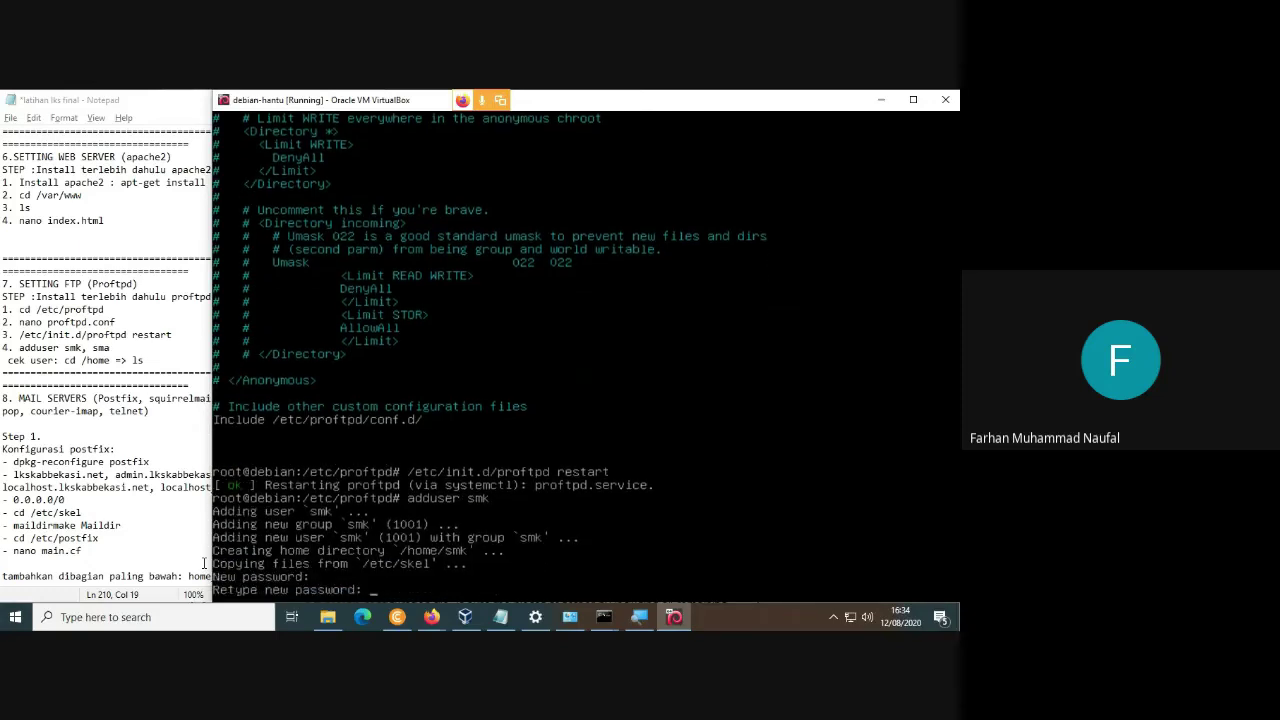
key("Return")
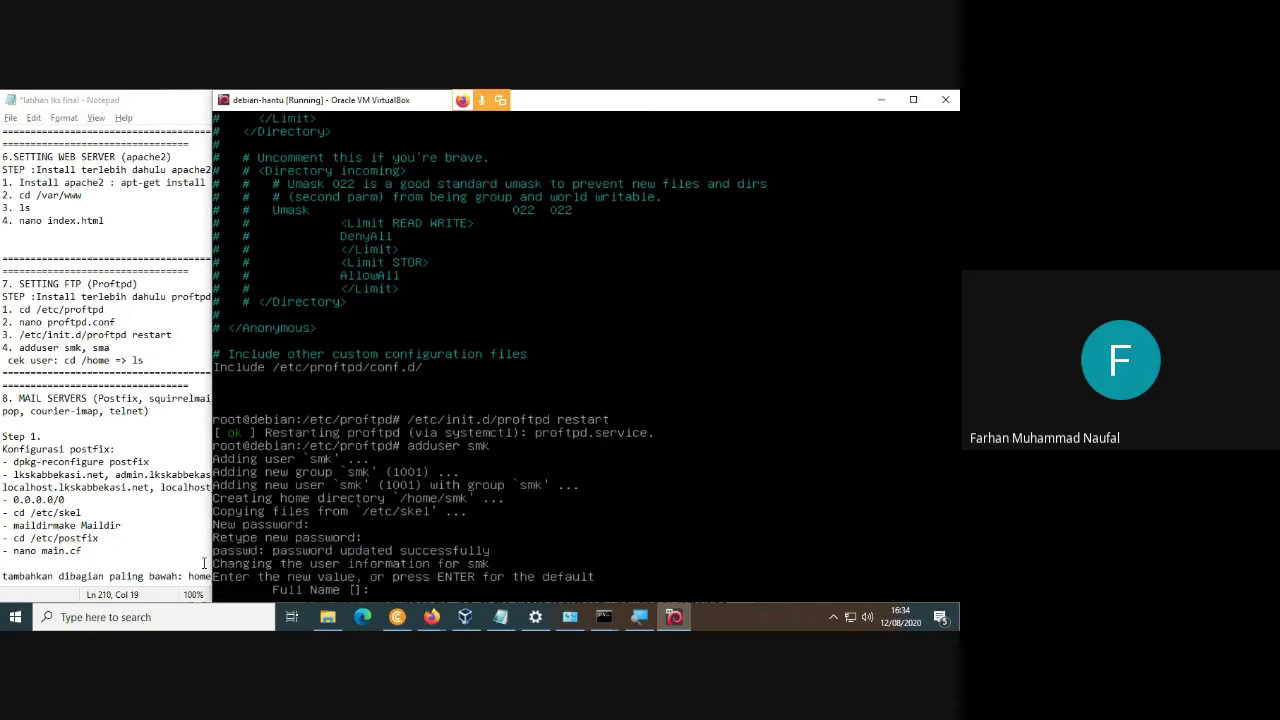
type("smk")
key("Return")
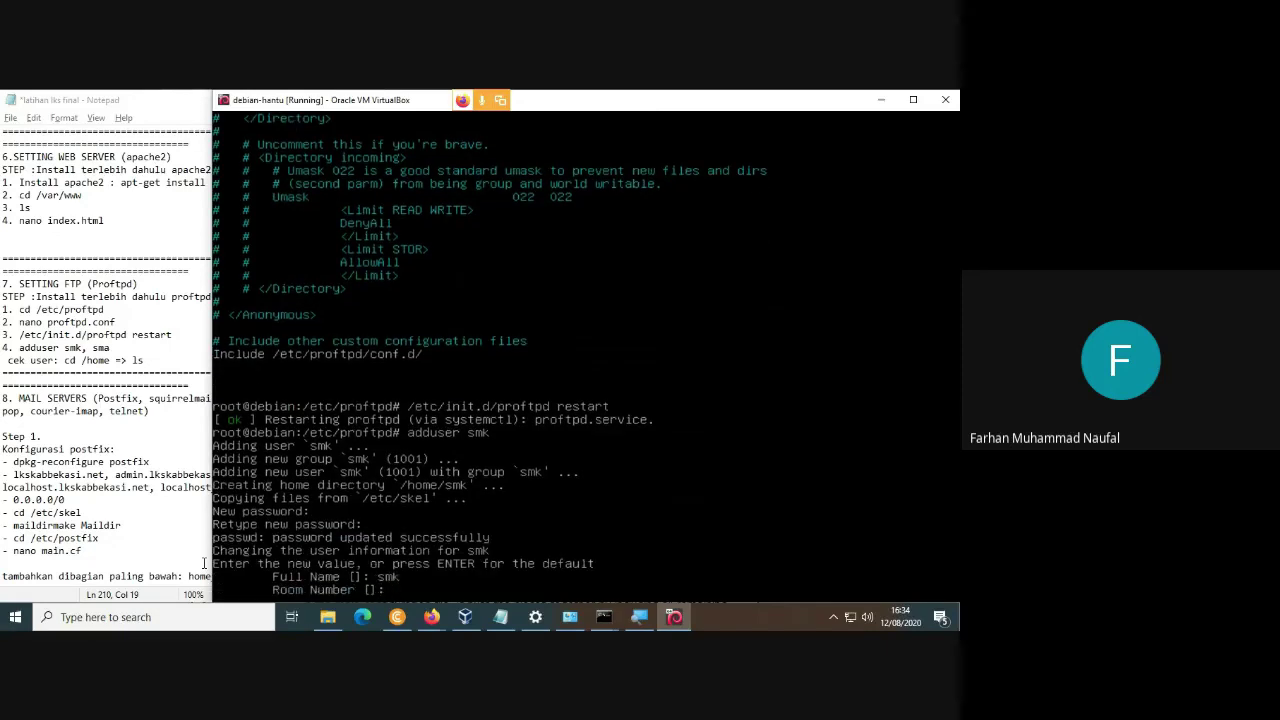
Fill room, work and home phone with 123, leave Other empty, and confirm with y.
type("123")
key("Return")
type("123")
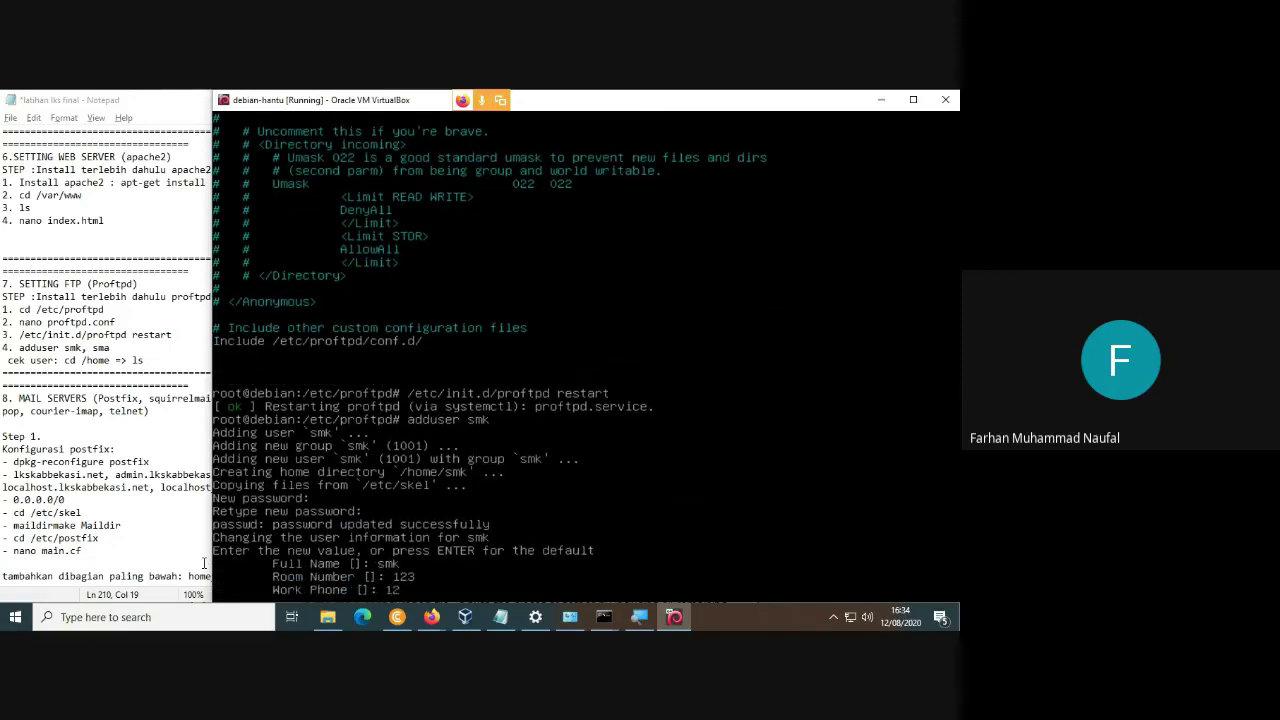
key("Return")
type("123")
key("Return")
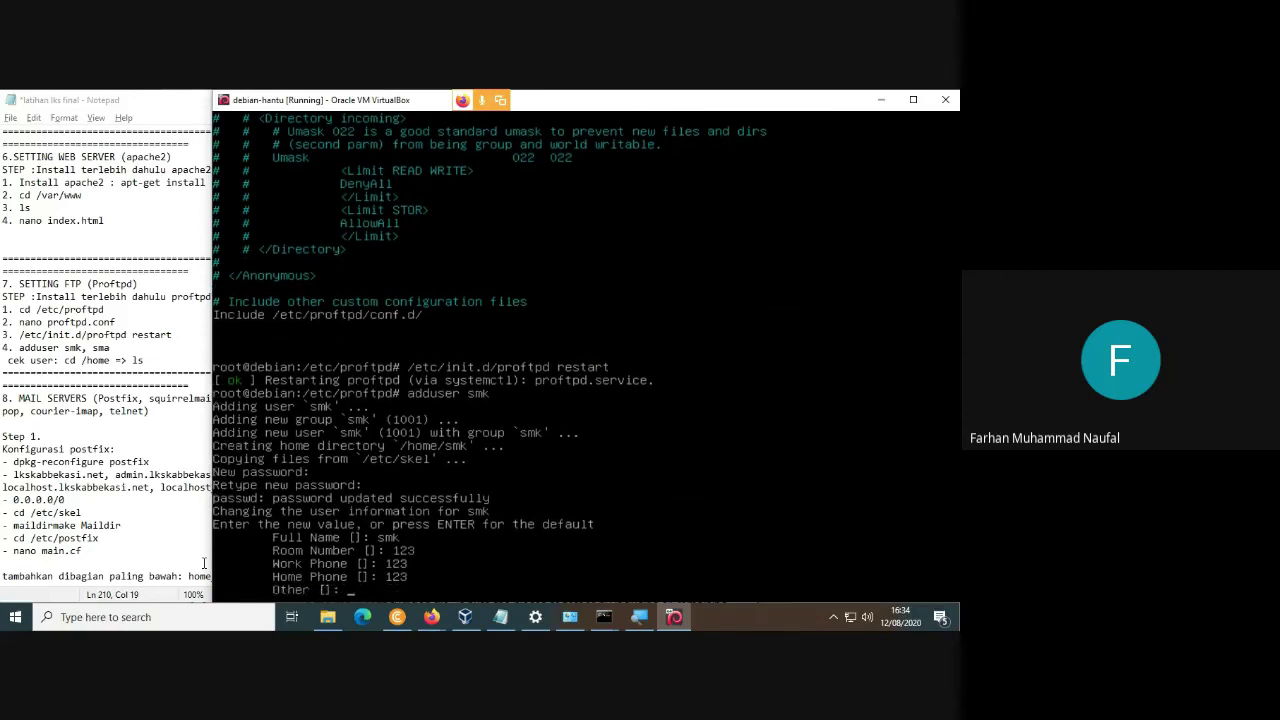
key("Return")
type("y")
key("Return")
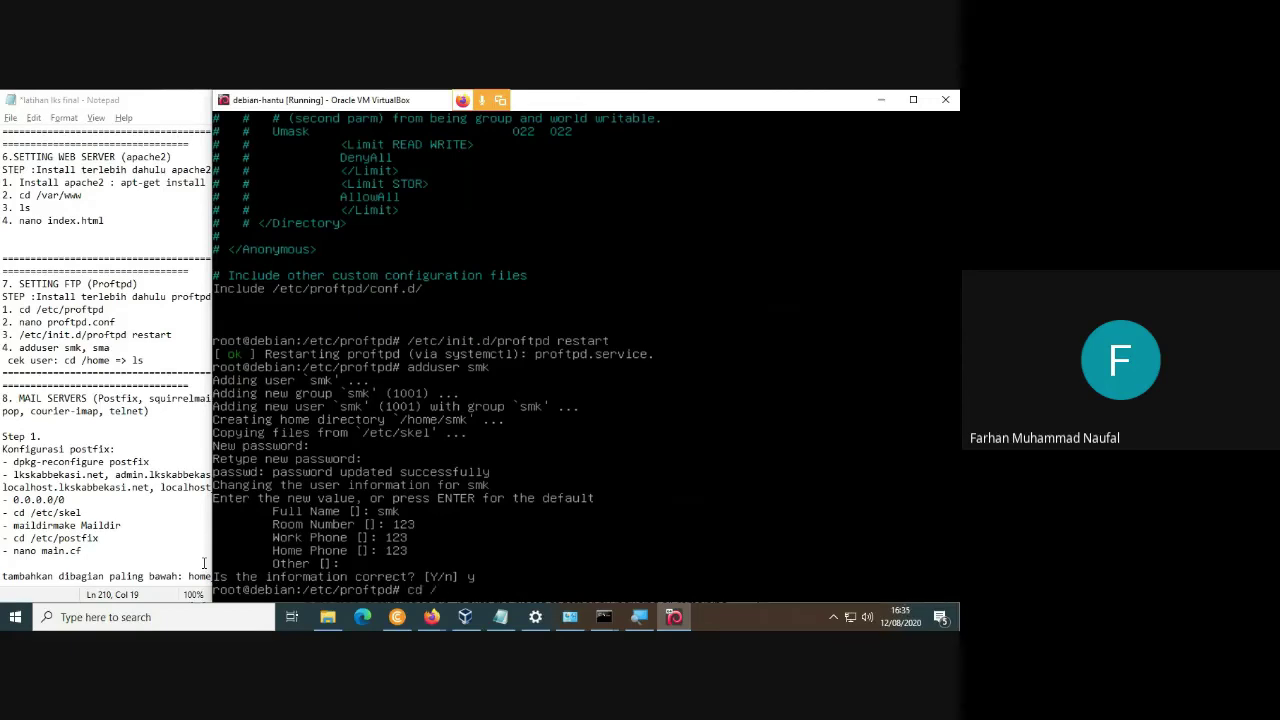
List /home to confirm the smk folder sits beside fahma.
type("cd /home")
key("Return")
type("ls")
key("Return")
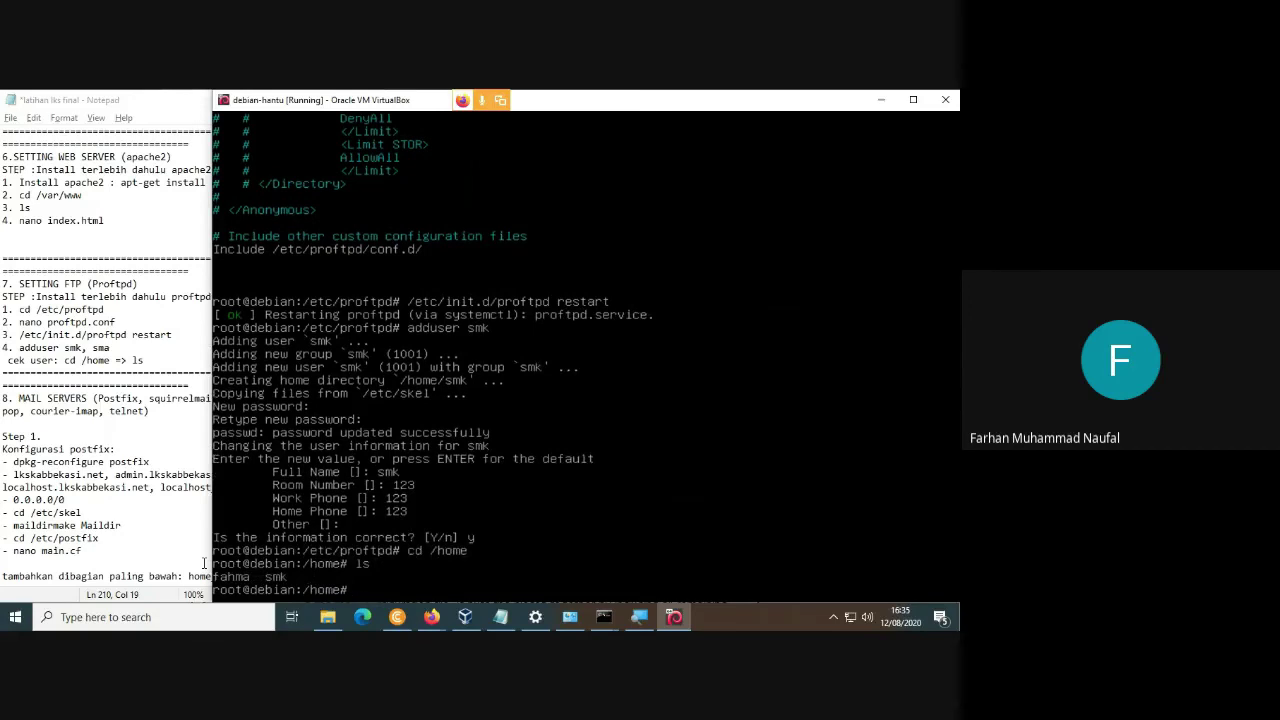
Review the FTP notes in Notepad, then switch to Firefox's Apache2 Debian Default Page.
scroll(96, 432, "down", 1)
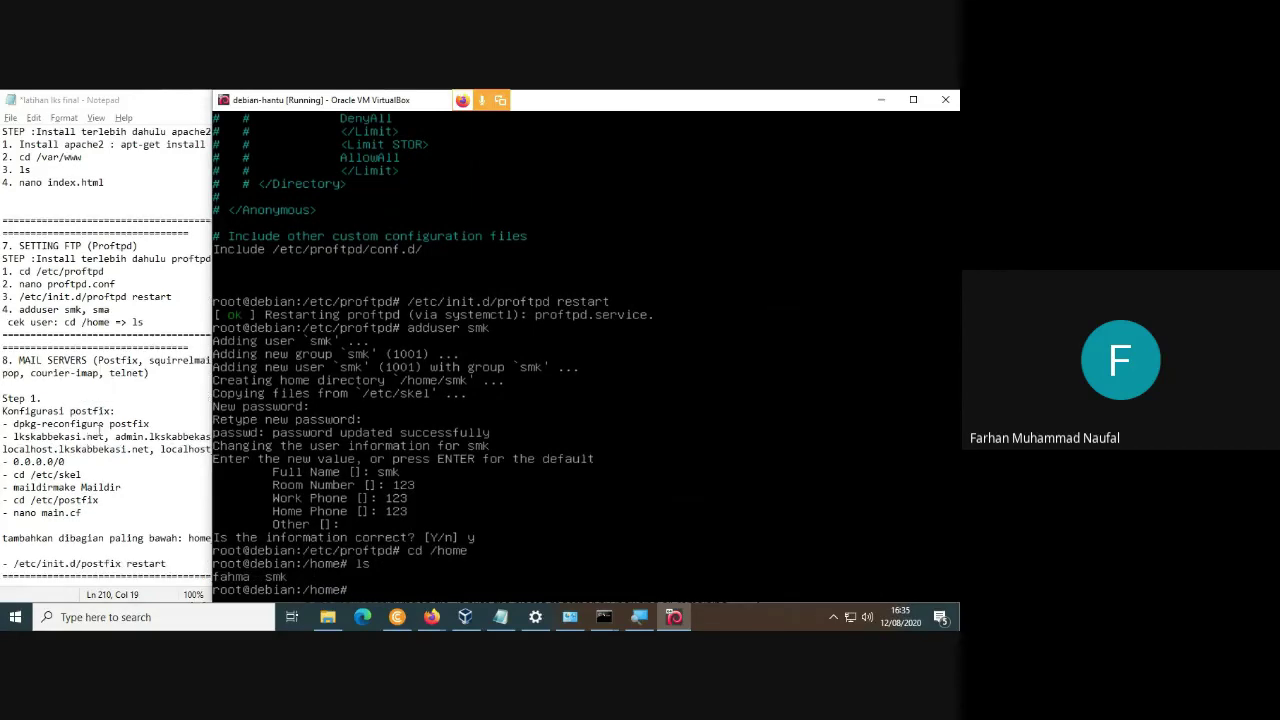
scroll(100, 428, "down", 1)
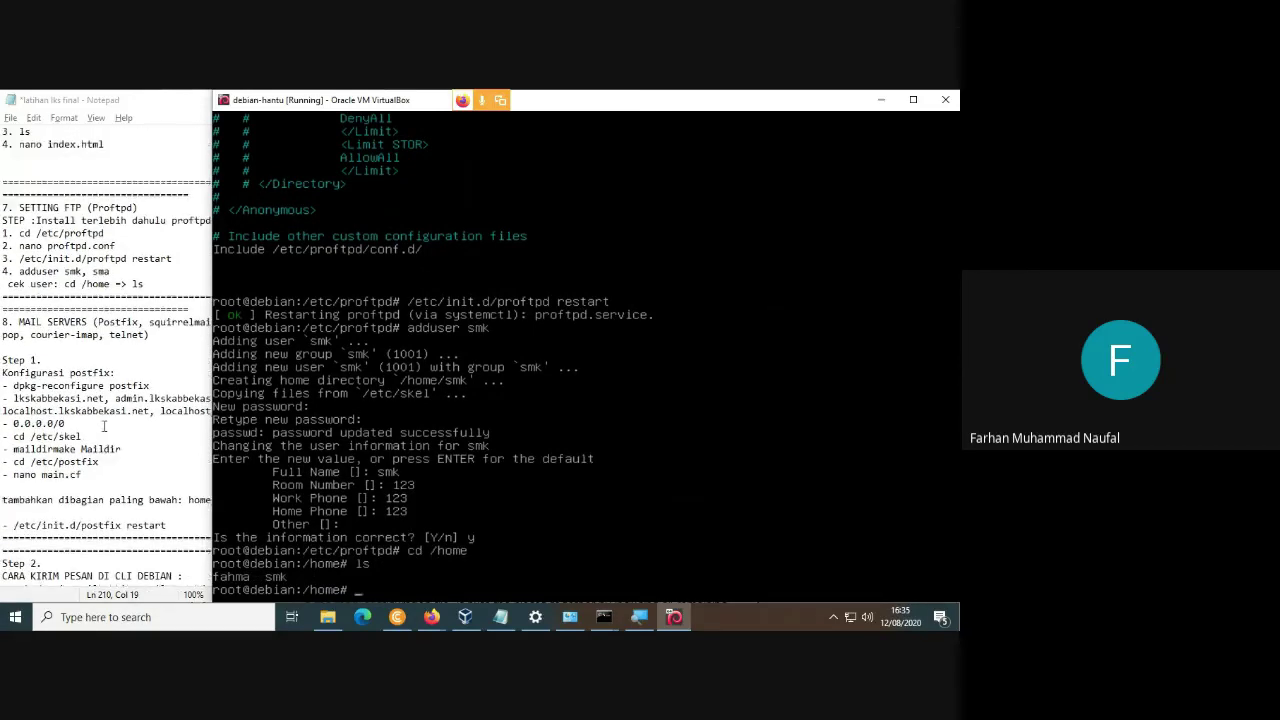
scroll(103, 427, "up", 1)
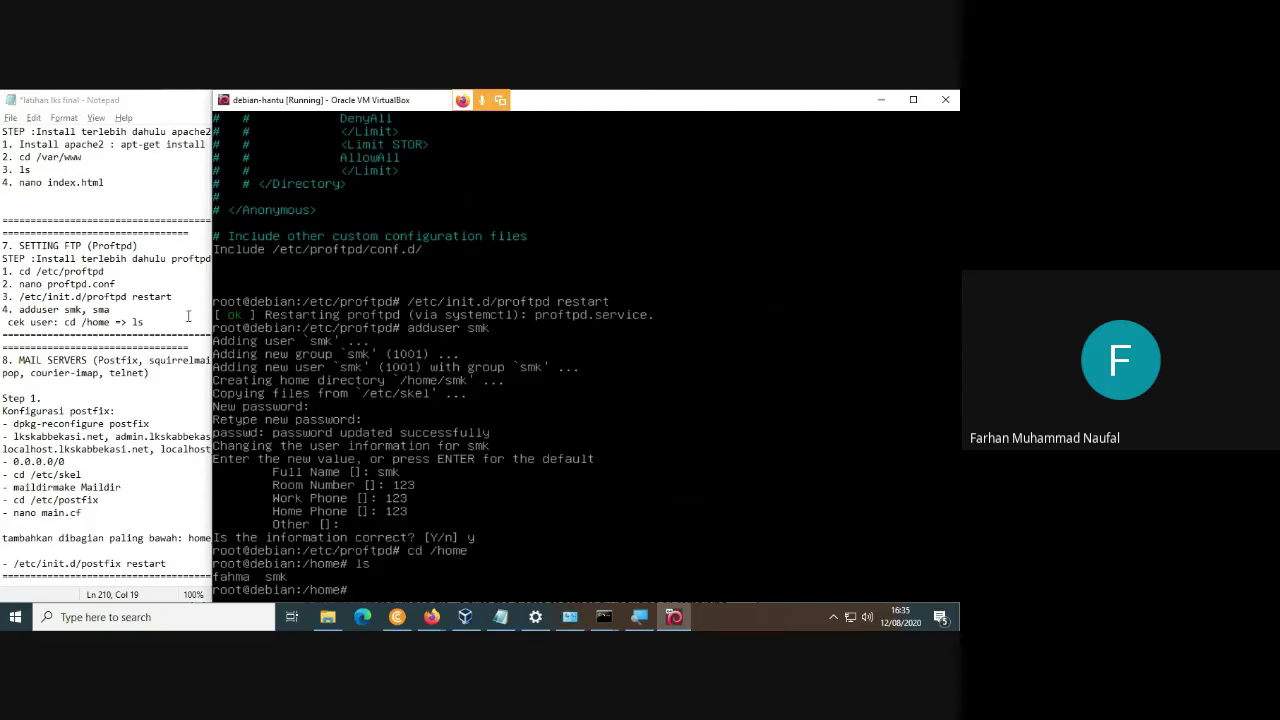
left_click(141, 380)
mouse_move(445, 625)
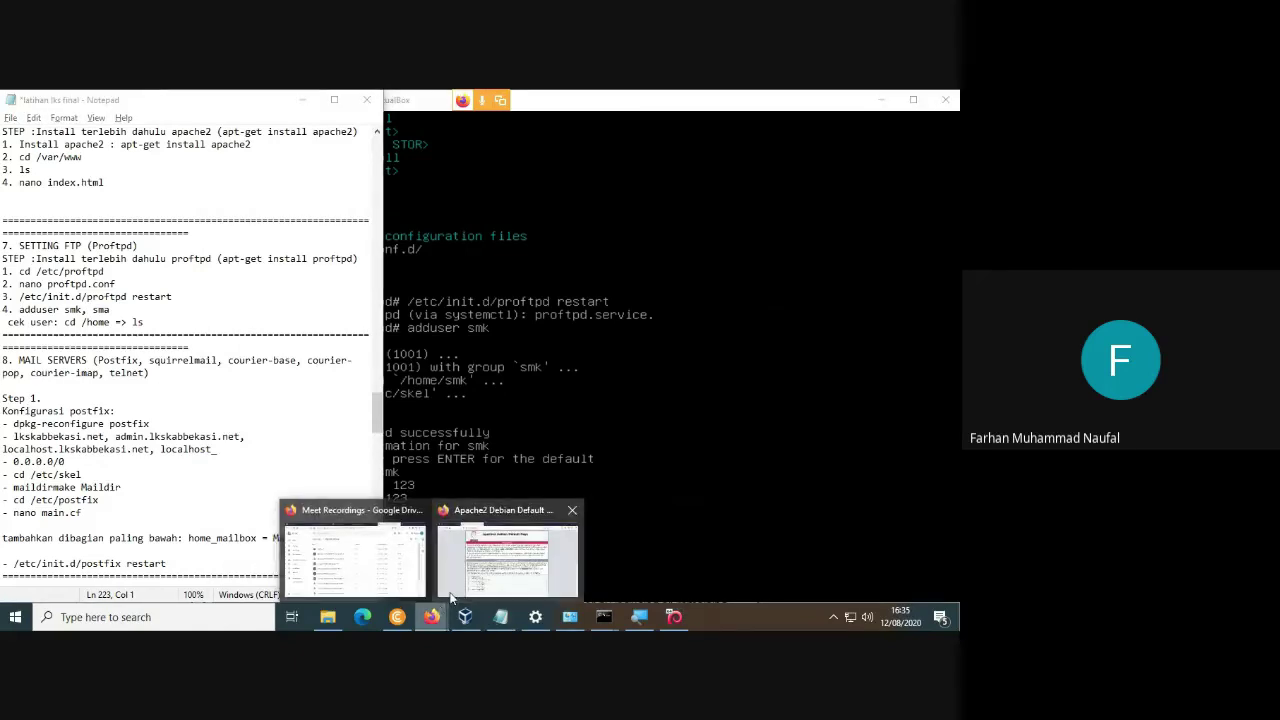
left_click(455, 585)
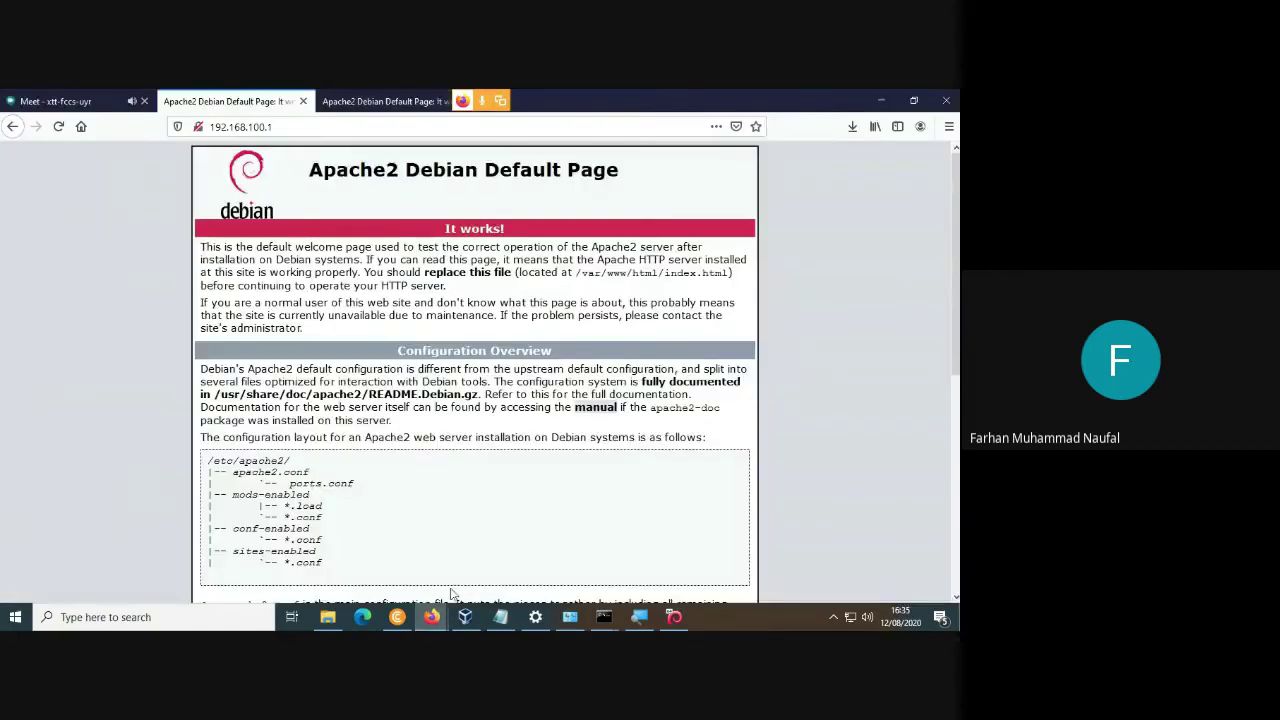
Load ftp://fahma.net and log in as user smk with its password.
left_click(328, 128)
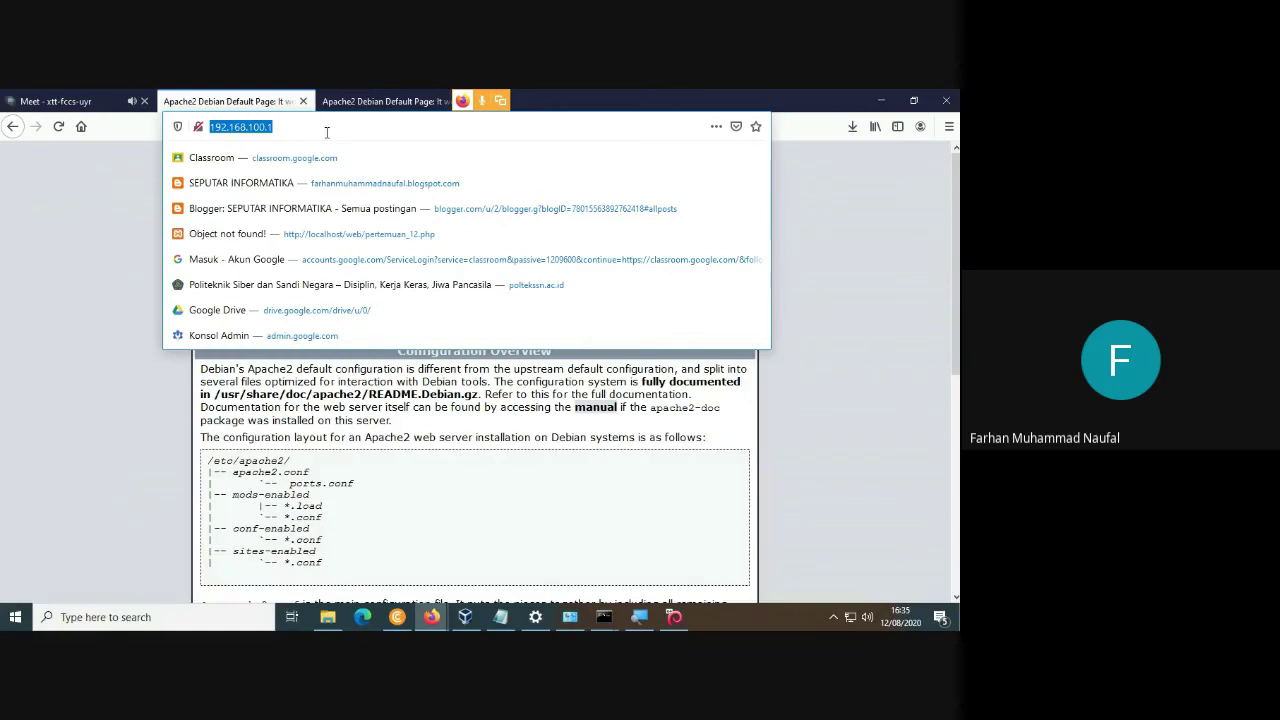
type("ftp")
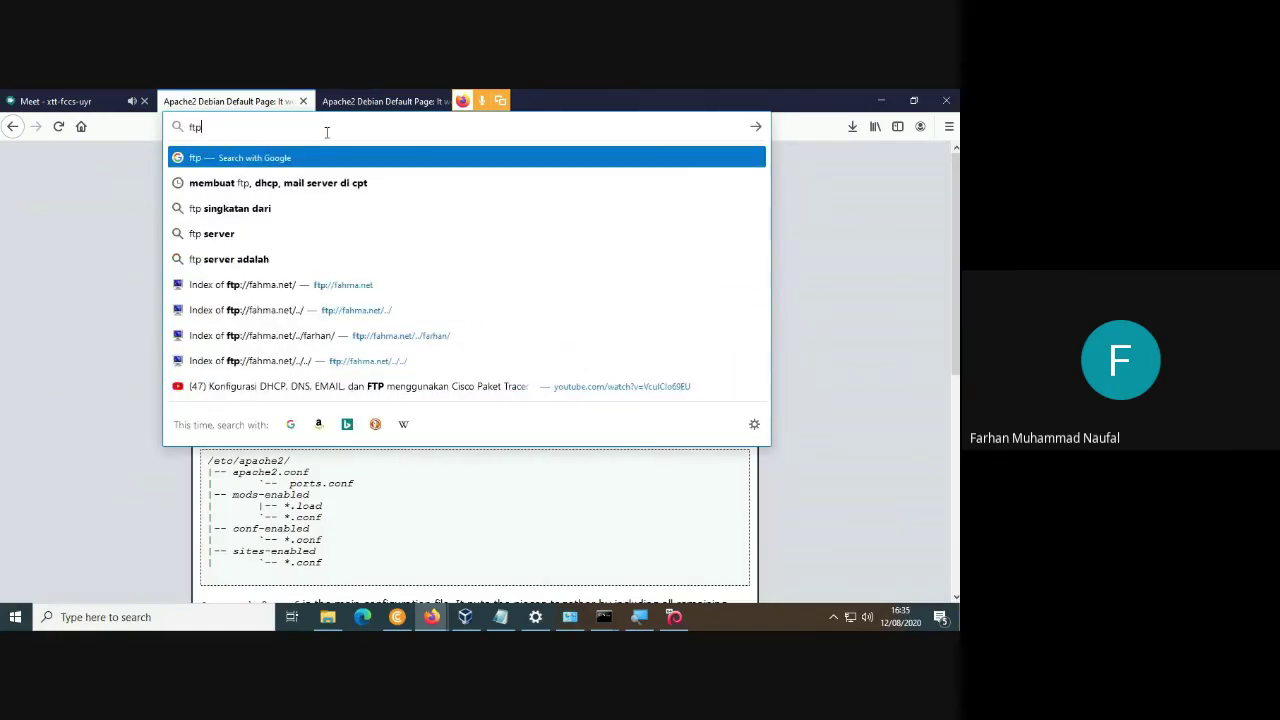
type("://")
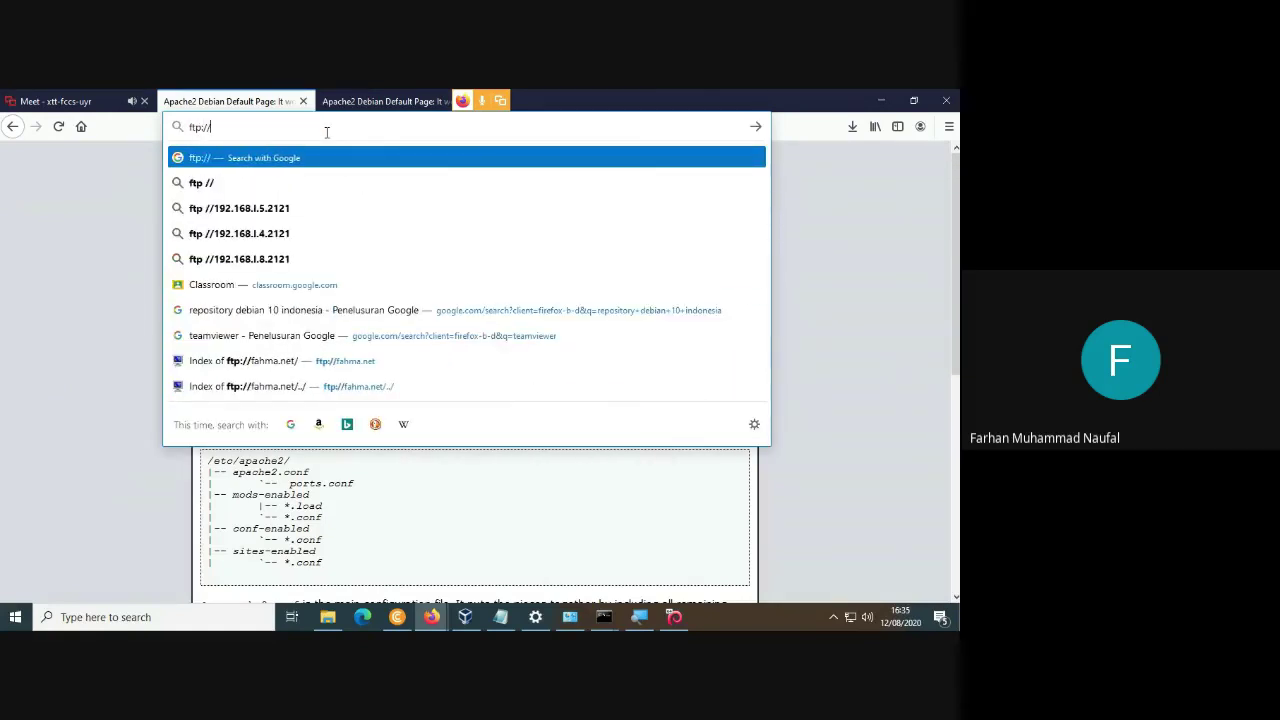
type("fahma")
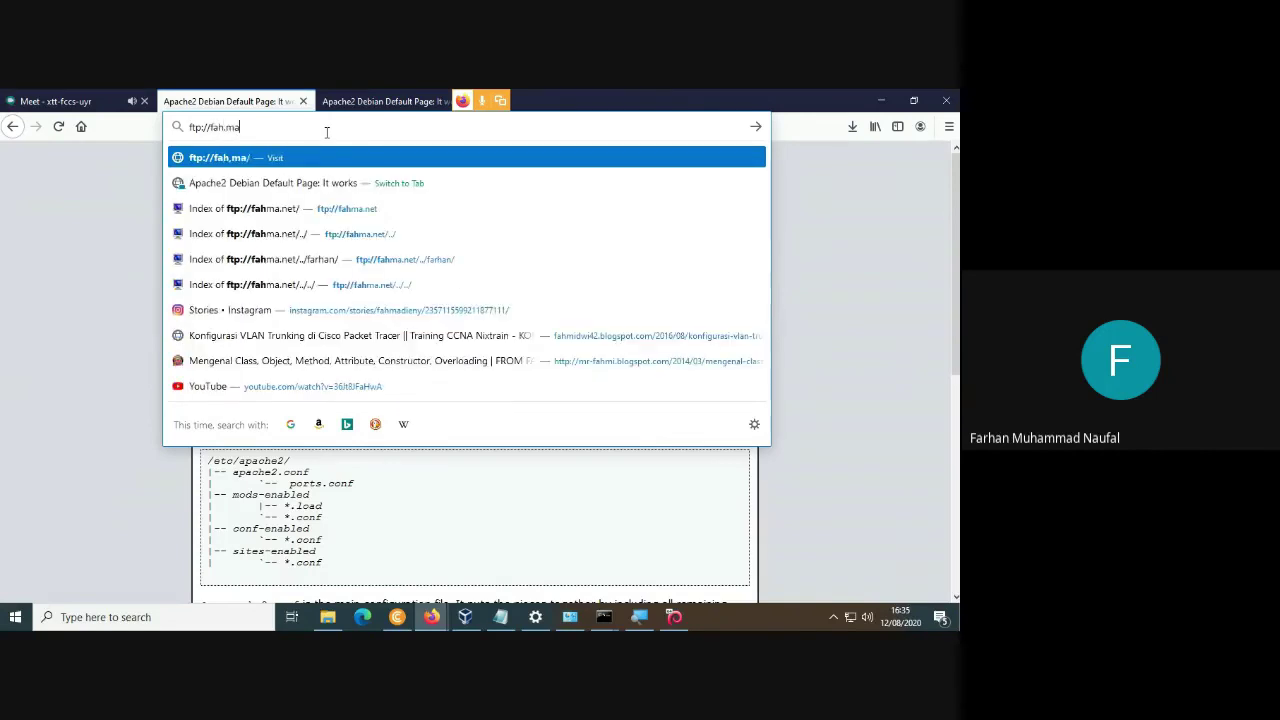
type(".net")
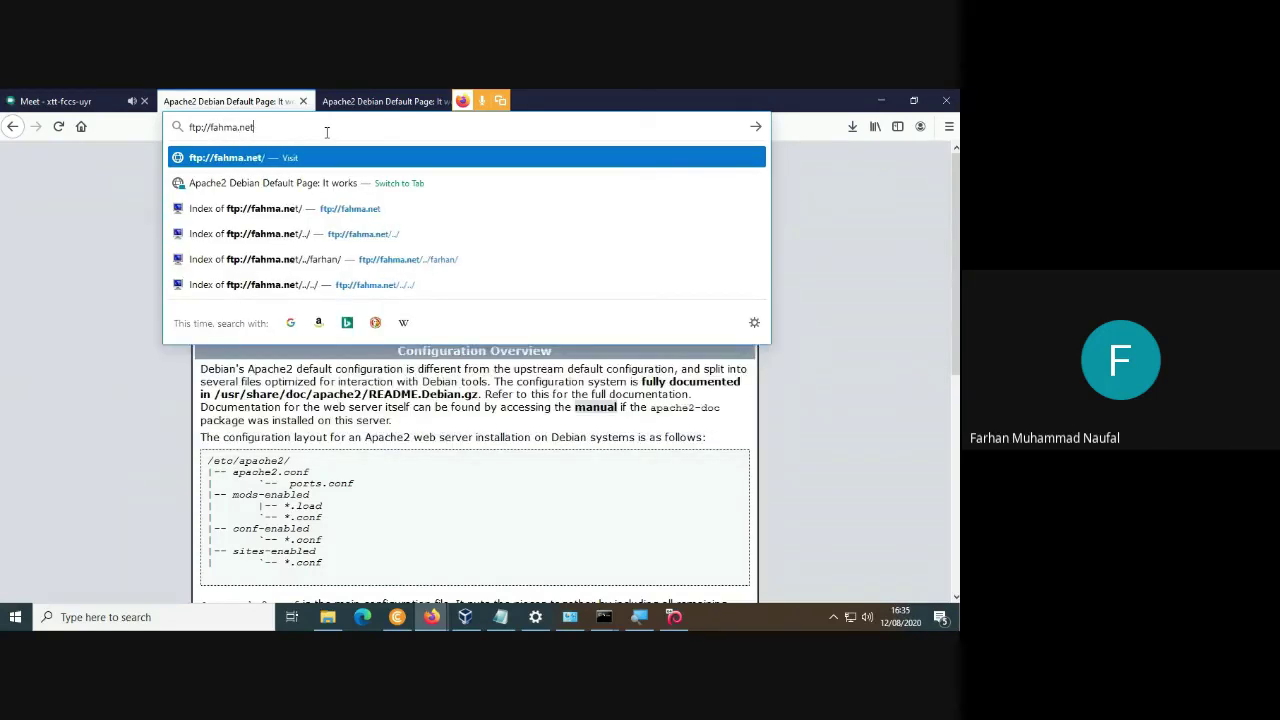
key("Return")
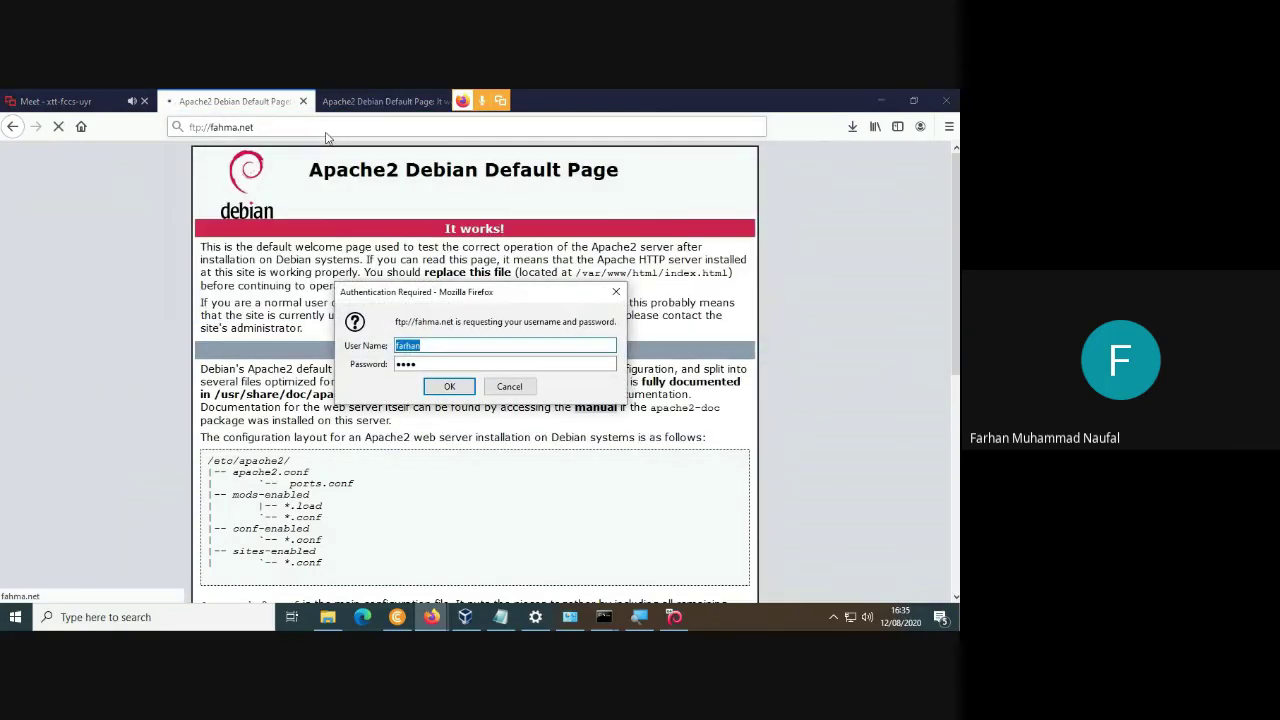
left_click(520, 346)
double_click(519, 346)
key("Tab")
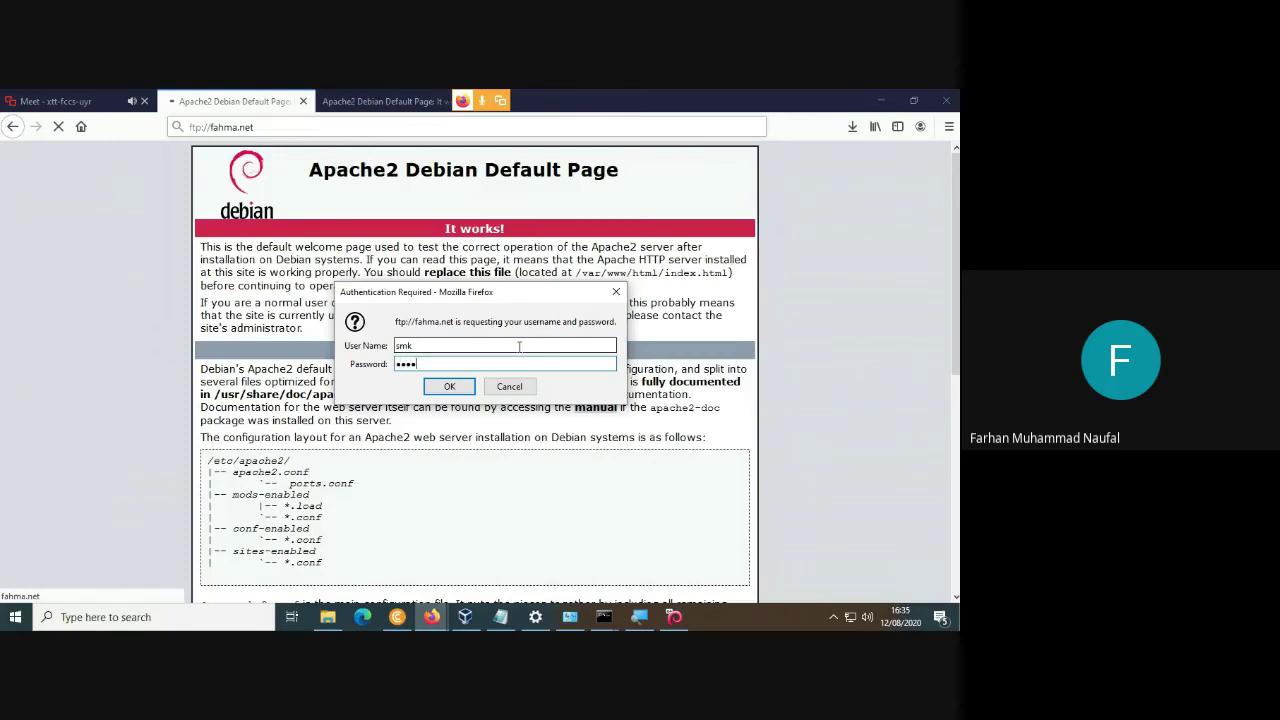
key("Return")
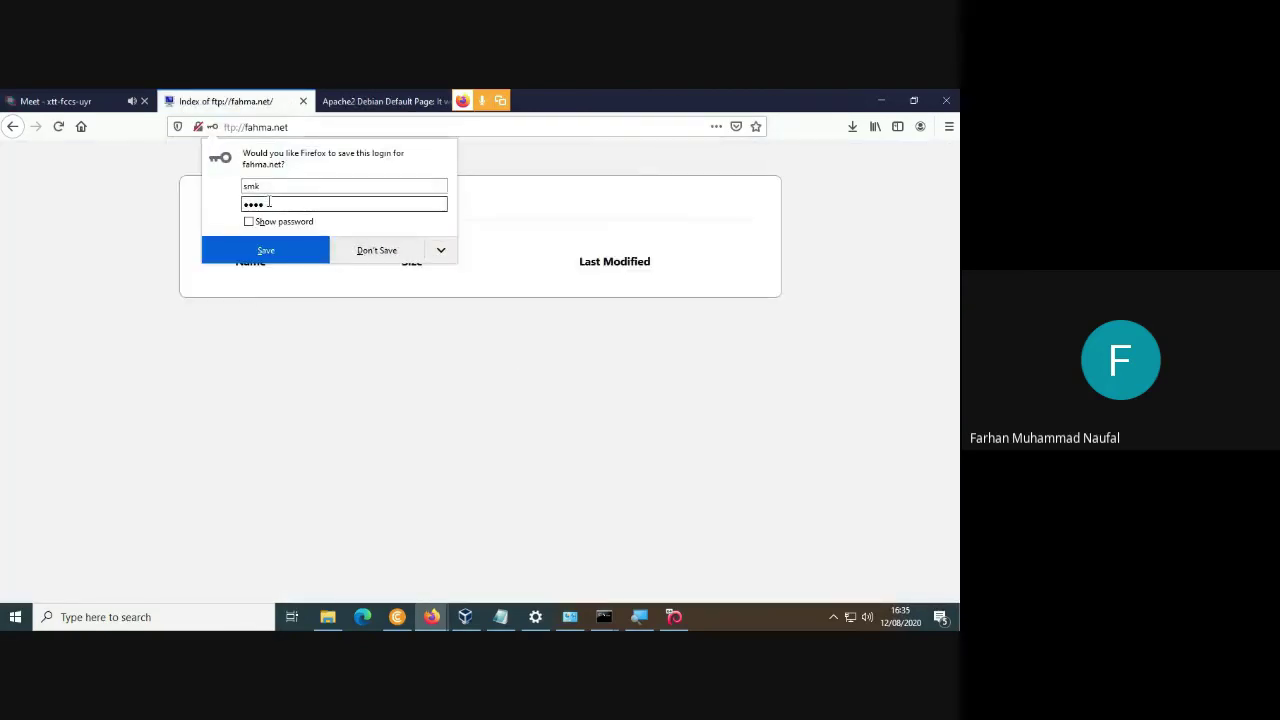
Save the fahma.net login and go up two levels to the FTP server's root.
left_click(245, 258)
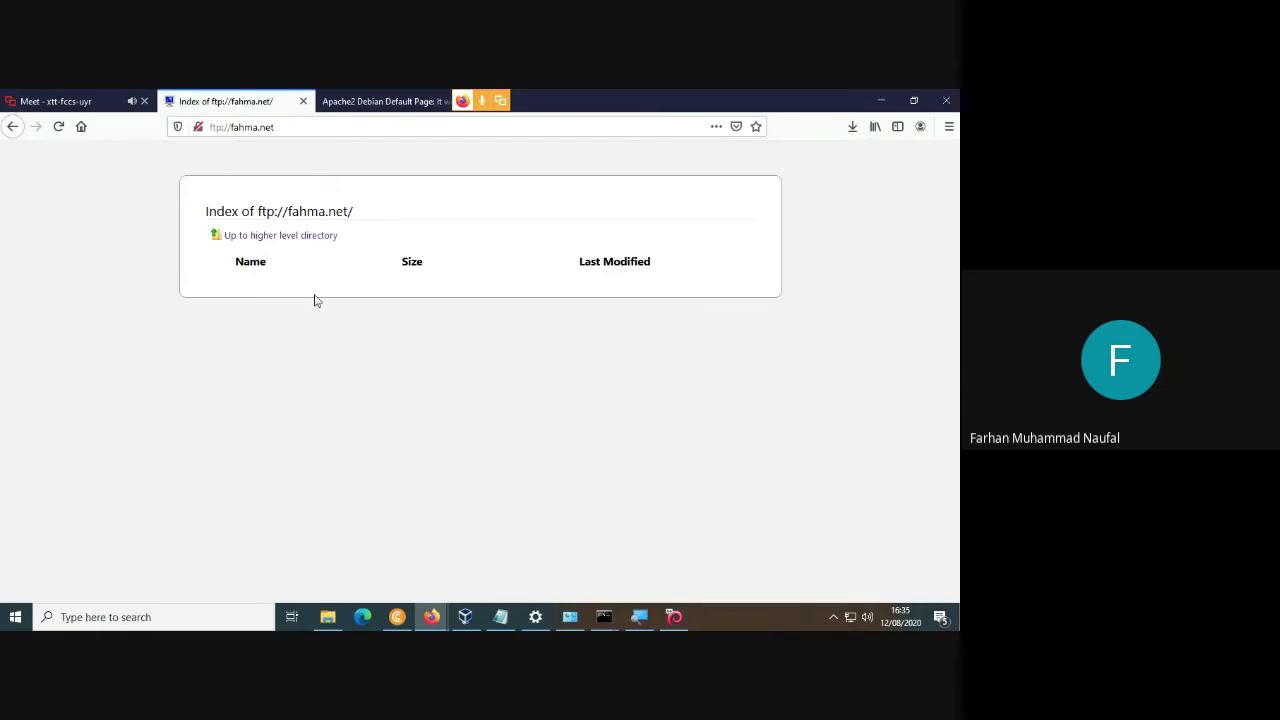
left_click(297, 244)
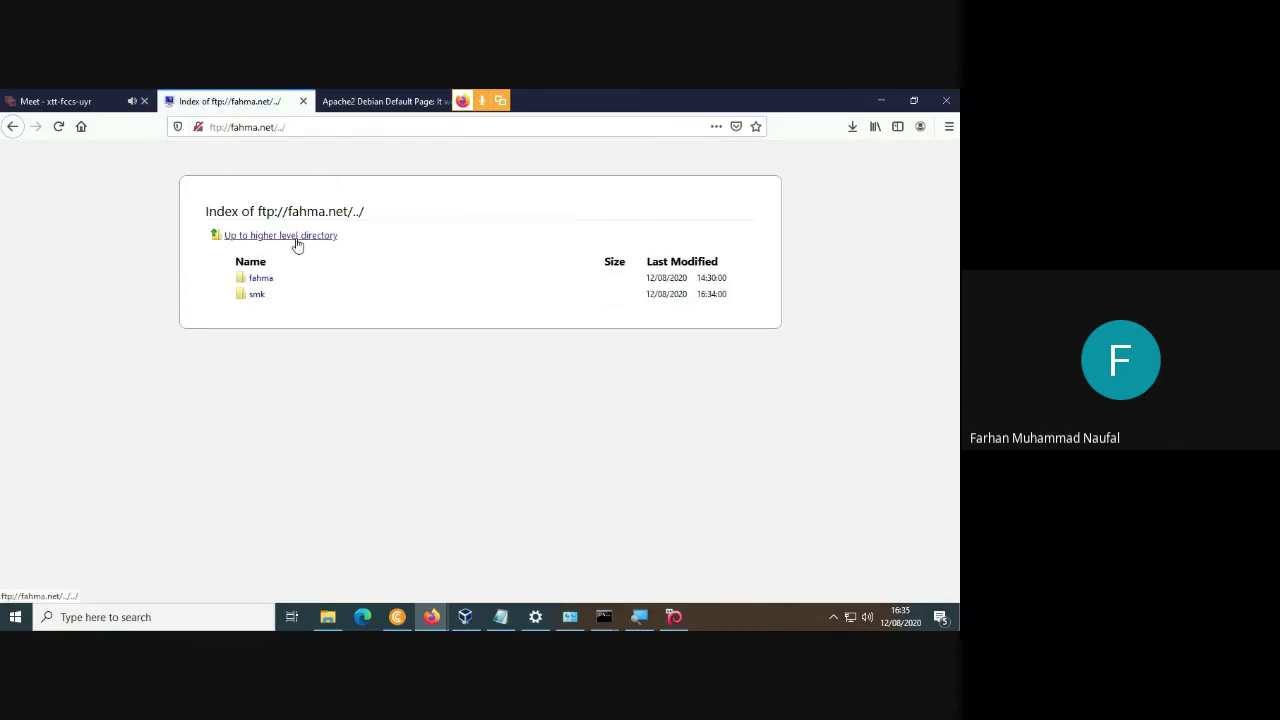
left_click(297, 244)
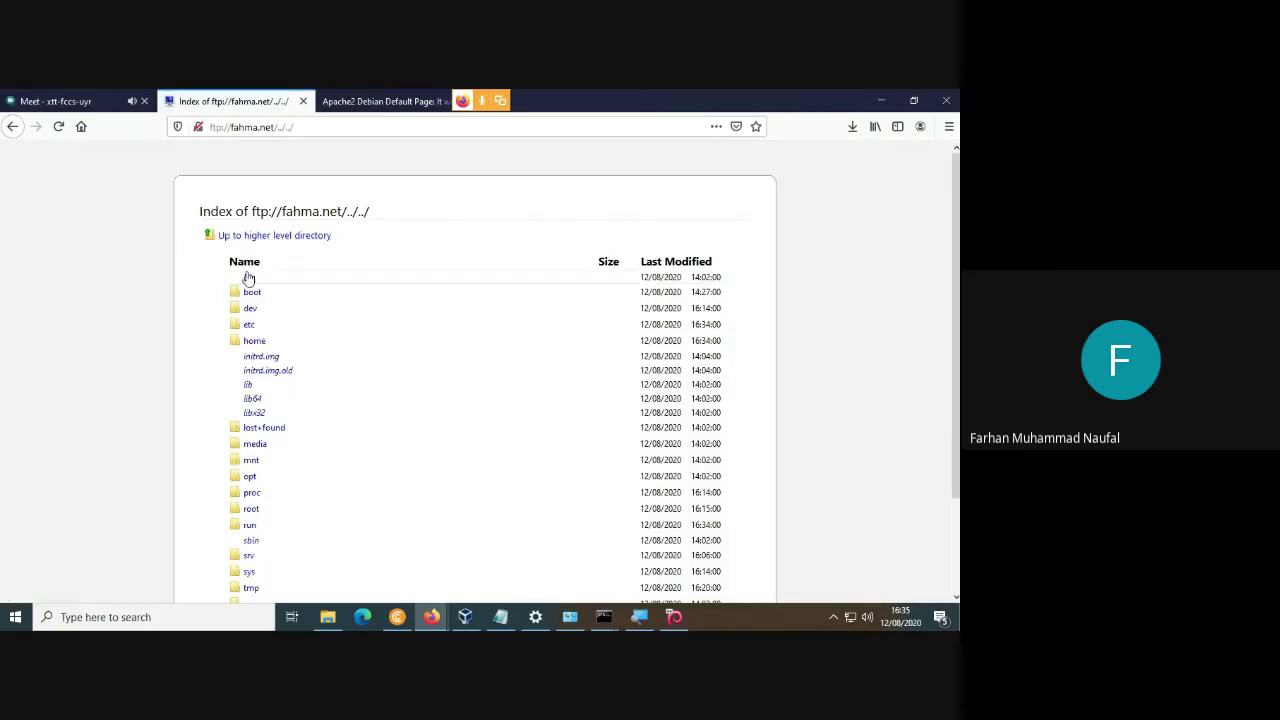
scroll(259, 322, "down", 2)
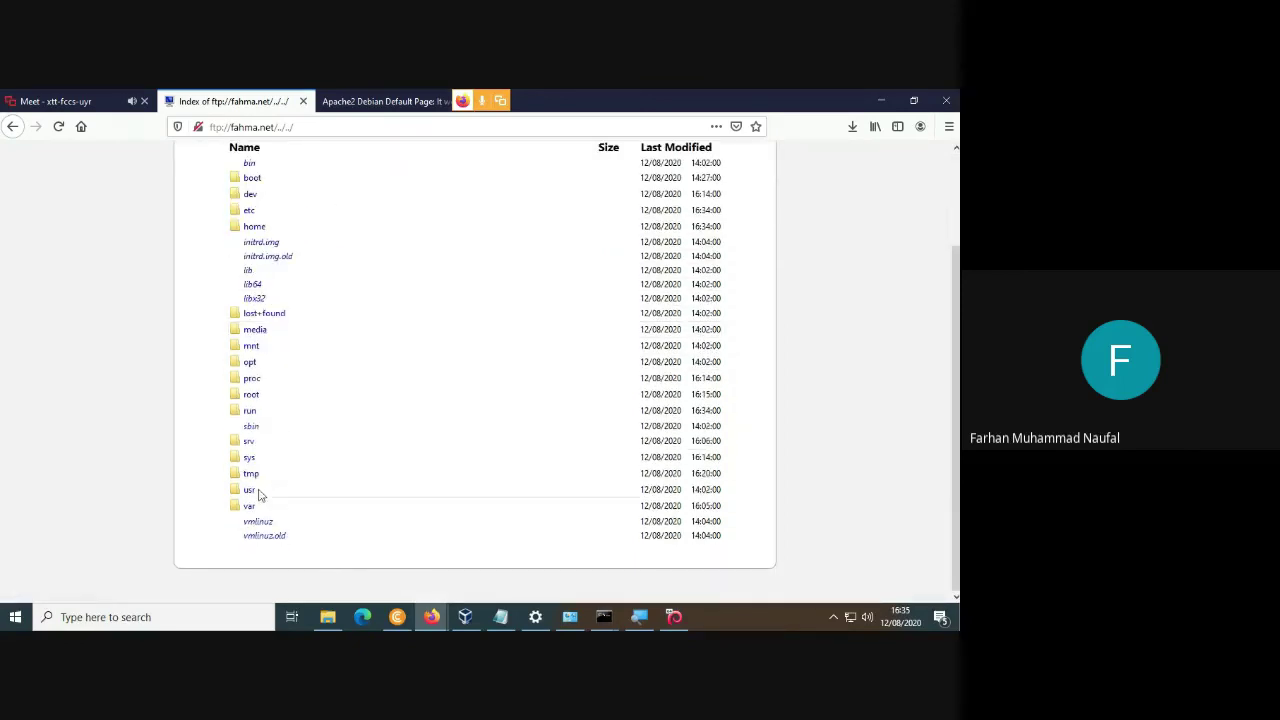
scroll(257, 494, "up", 2)
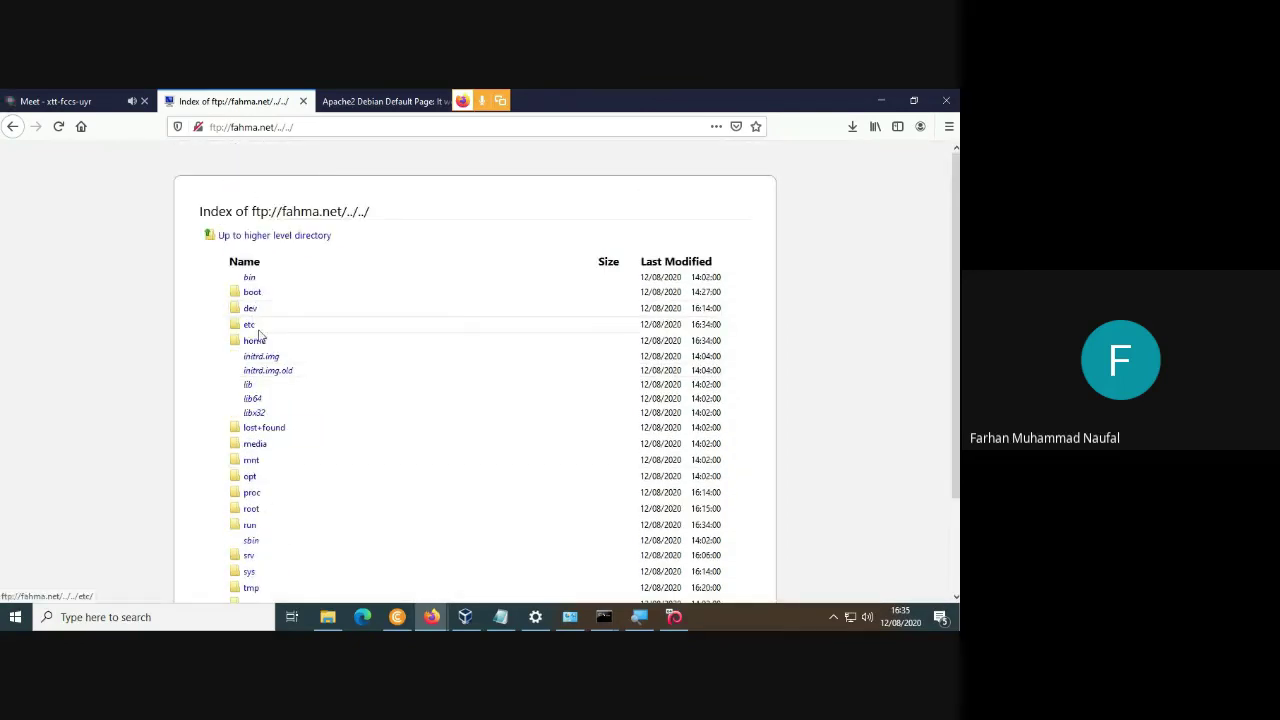
Open the etc directory and scroll through its listing, then bring up the notes.
left_click(251, 325)
scroll(265, 340, "down", 6)
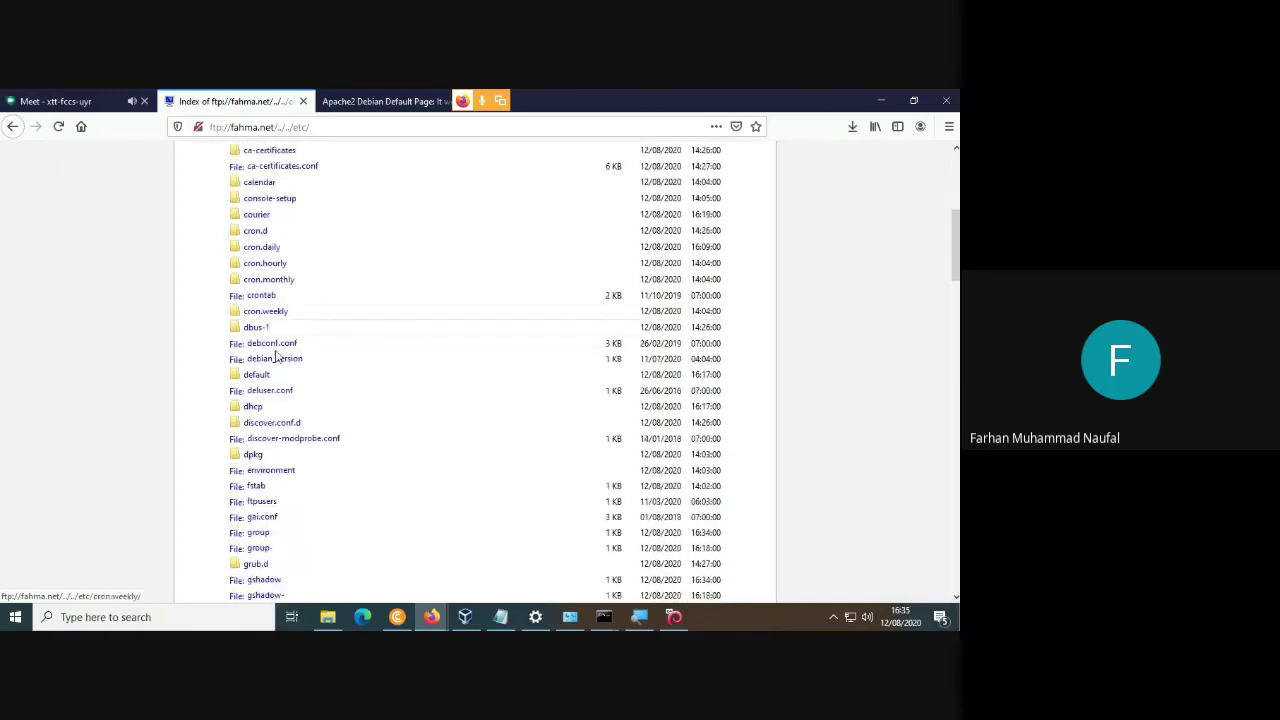
scroll(270, 418, "down", 12)
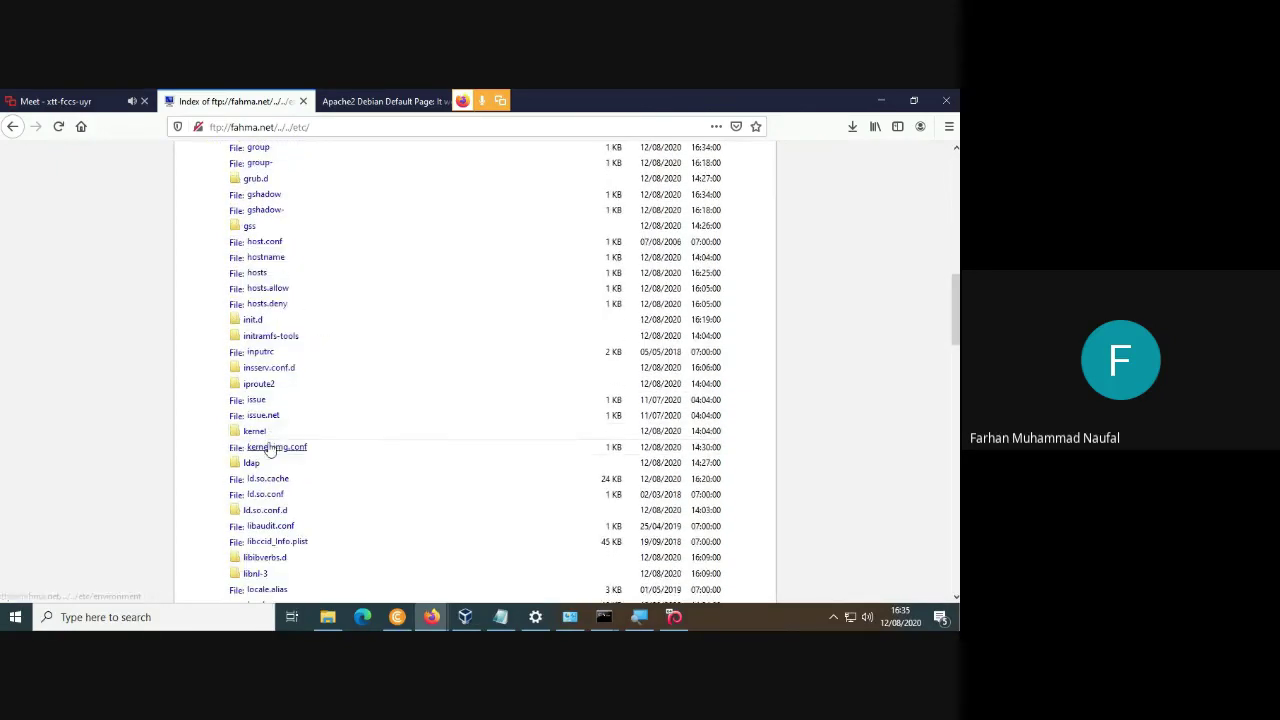
scroll(273, 476, "down", 5)
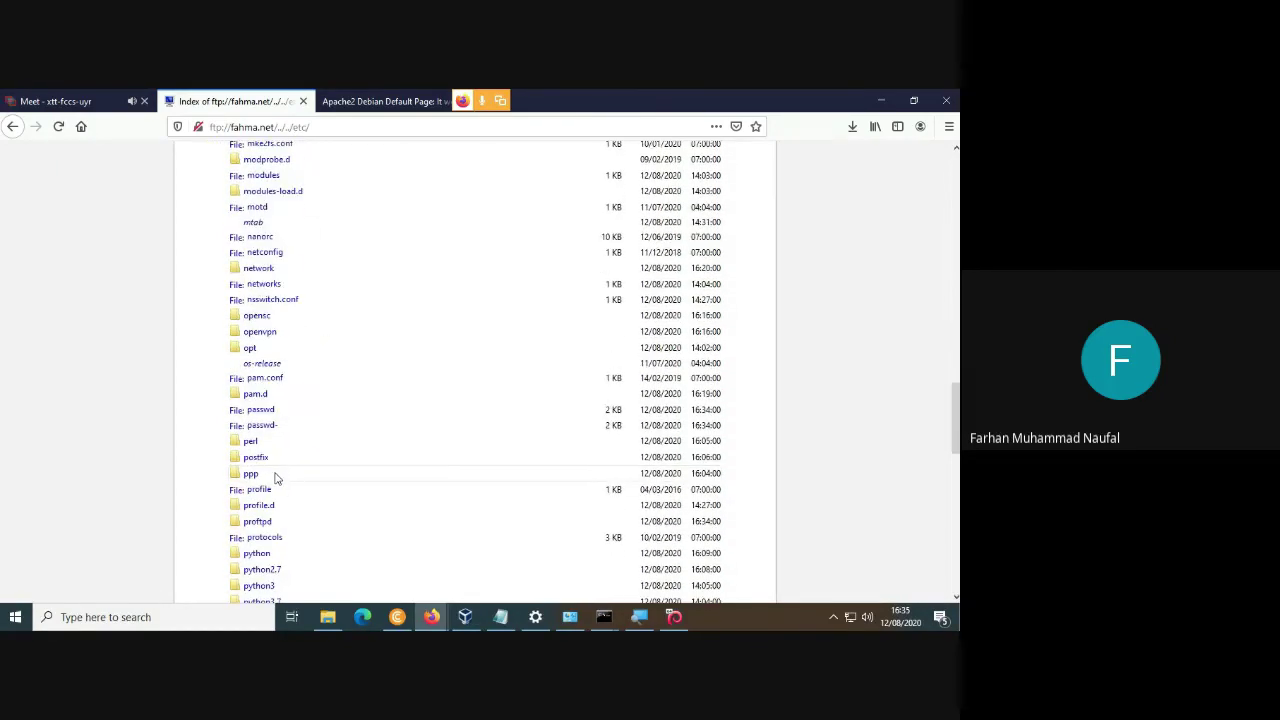
scroll(277, 477, "up", 8)
scroll(277, 470, "up", 13)
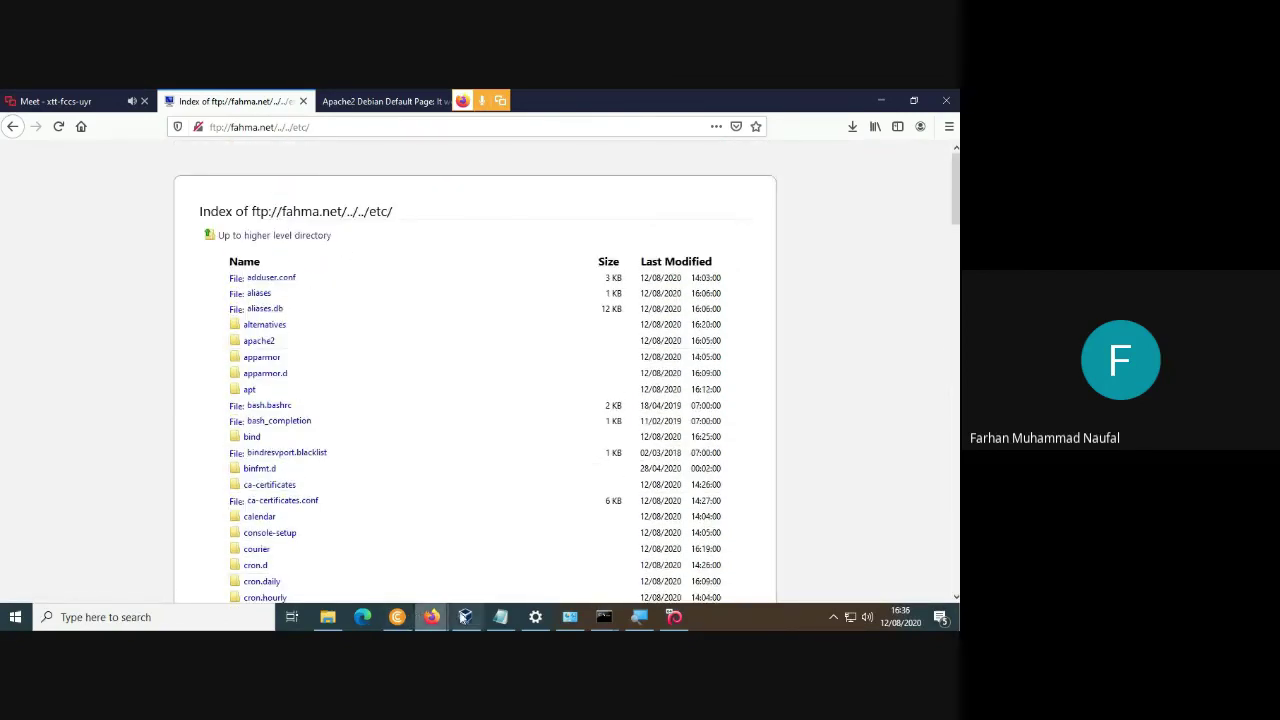
left_click(500, 617)
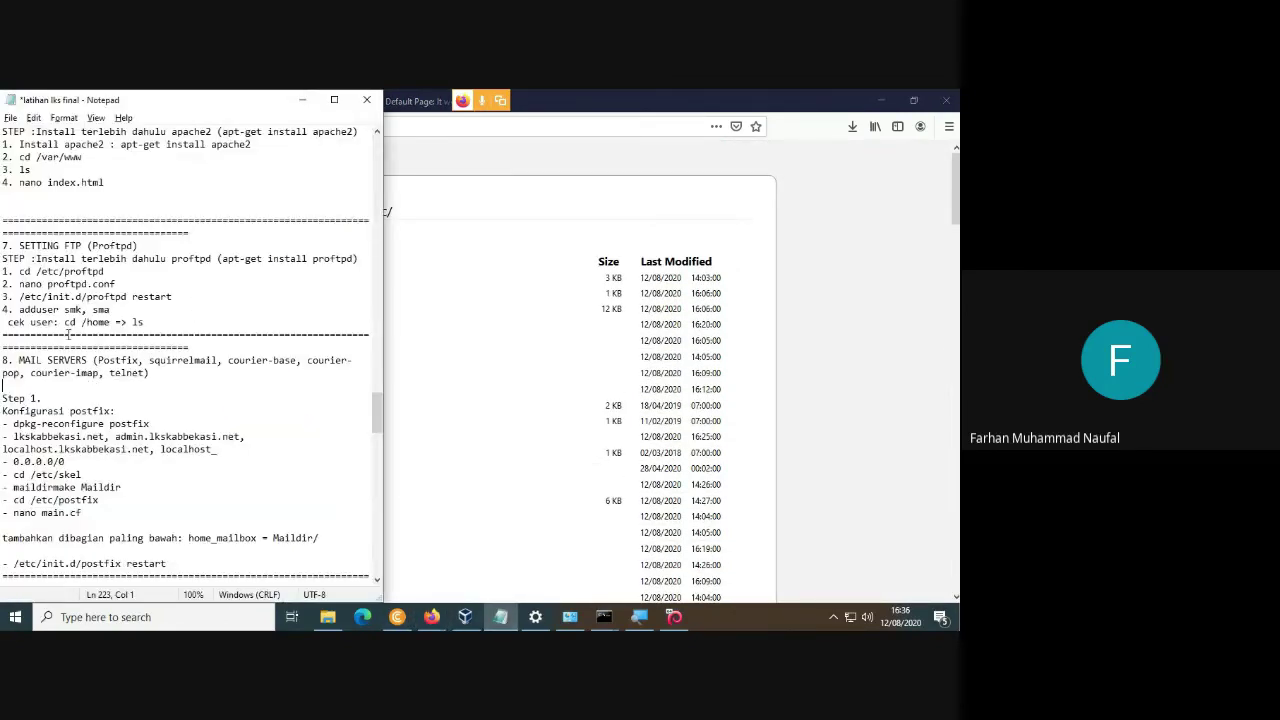
Select the lines of section 5 KONEKSI PUTTY (SSH) in the notes, then return to Firefox.
scroll(88, 284, "up", 1)
scroll(88, 284, "up", 3)
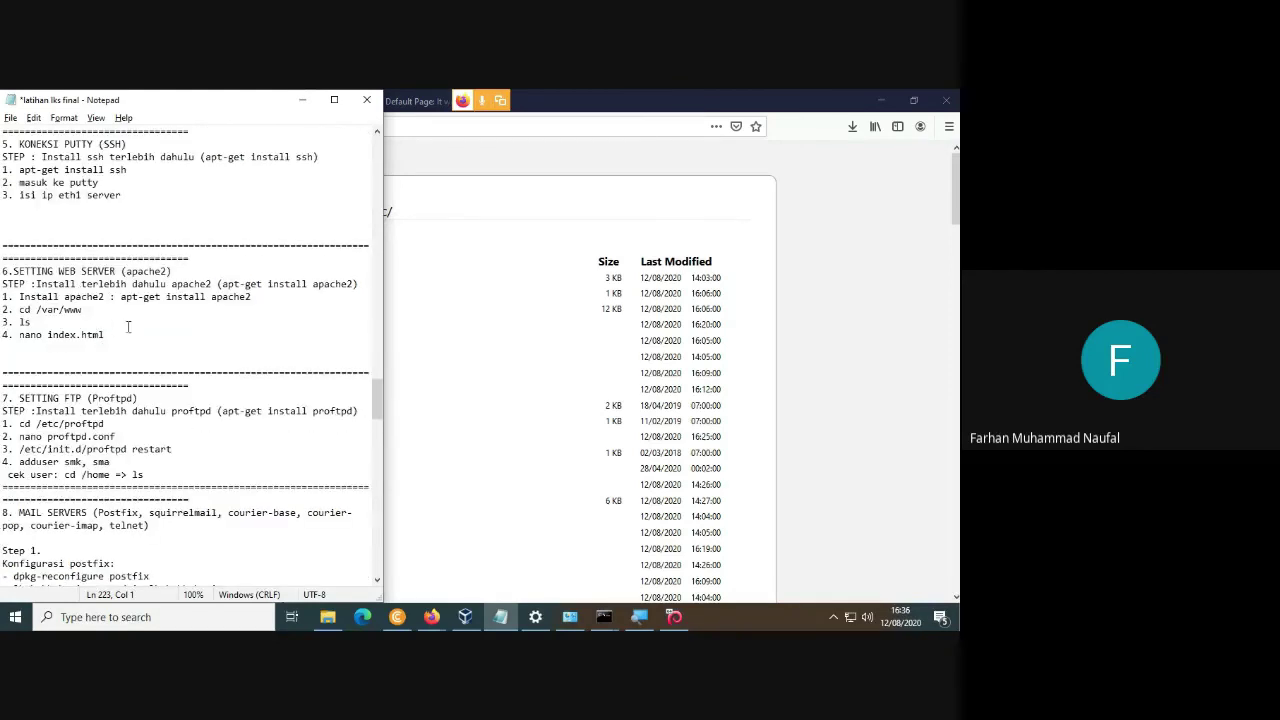
left_click(211, 196)
scroll(154, 209, "up", 1)
scroll(90, 214, "up", 4)
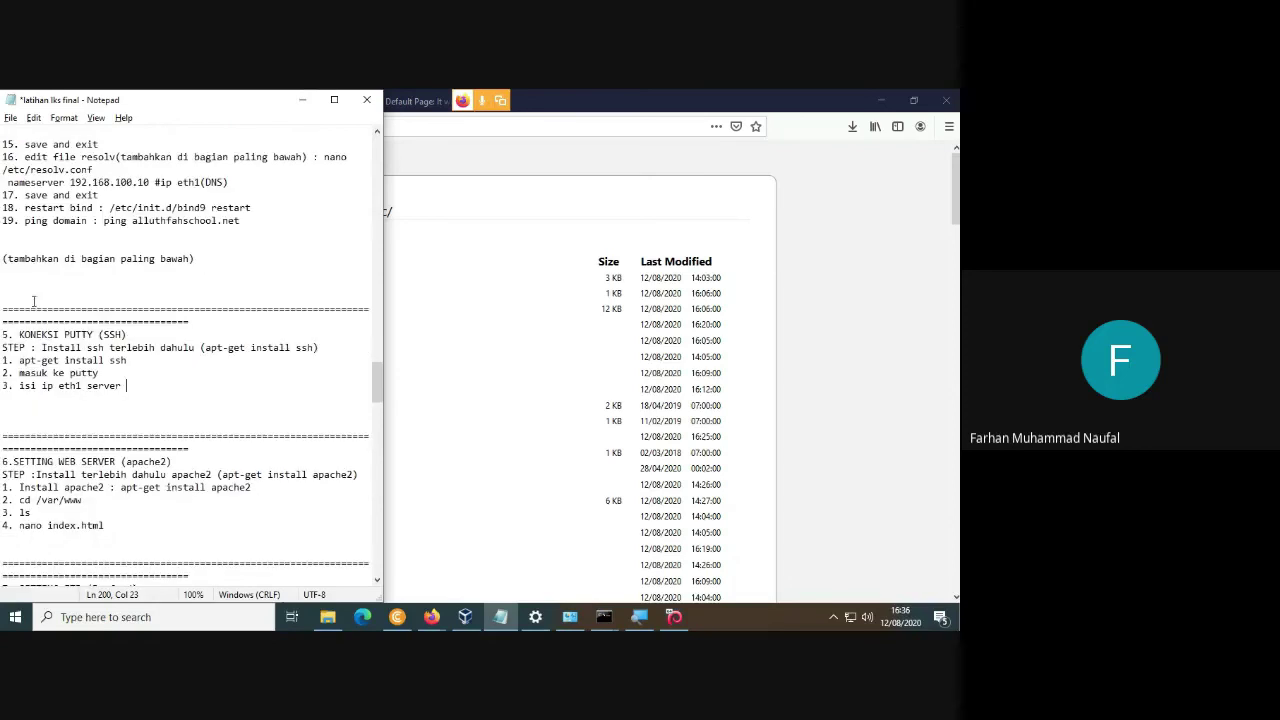
left_click_drag(18, 334, 318, 347)
left_click(677, 372)
key("super")
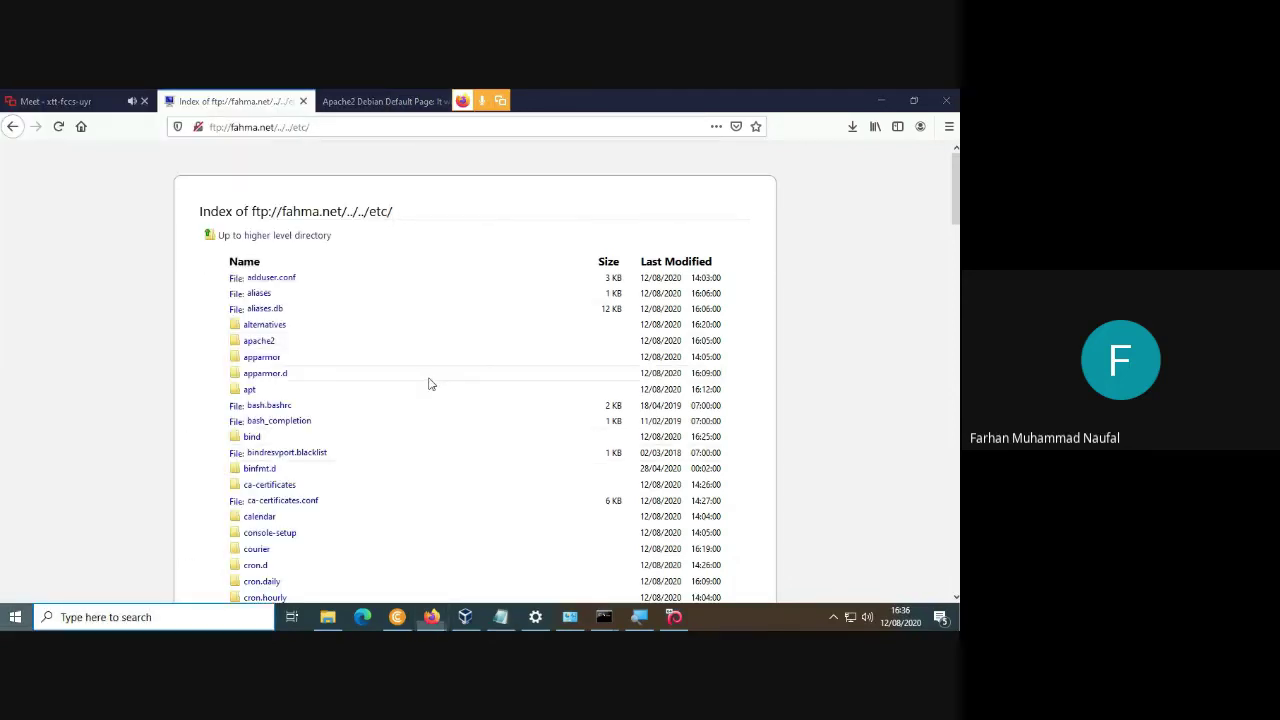
Launch PuTTY, connect to 192.168.100.1 over SSH, and accept the host key.
type("putty")
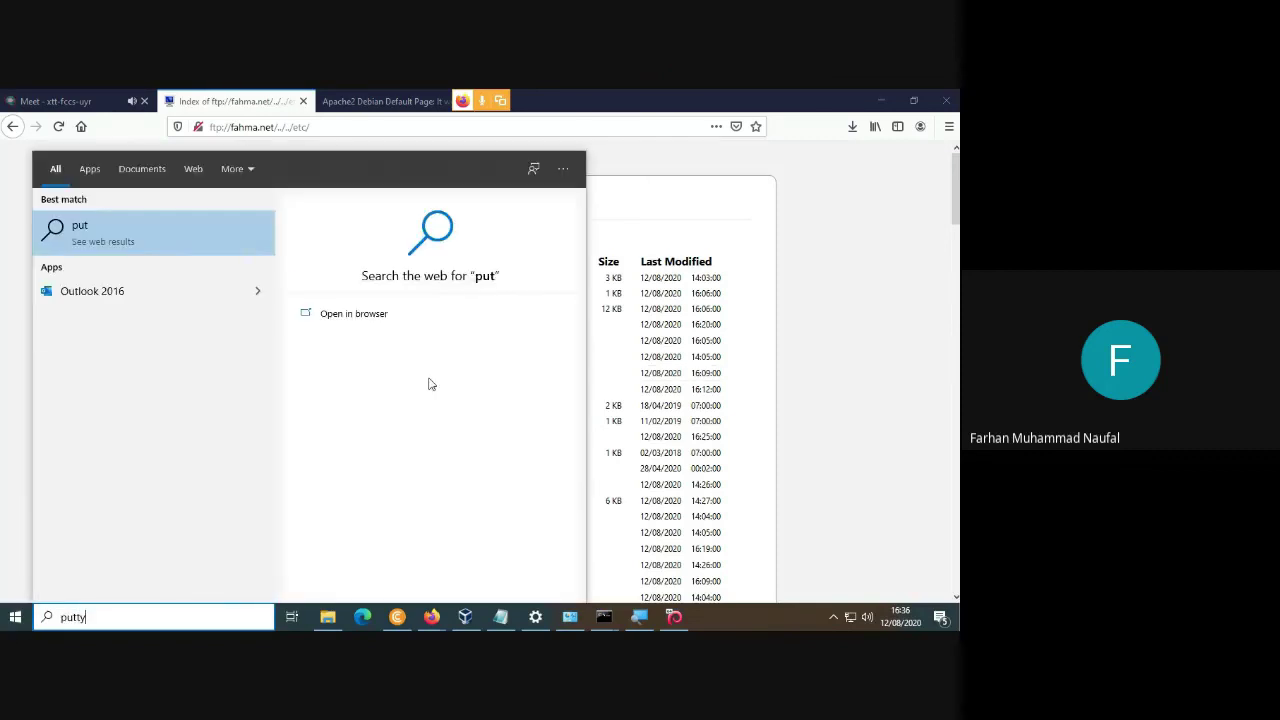
key("Return")
key("Return")
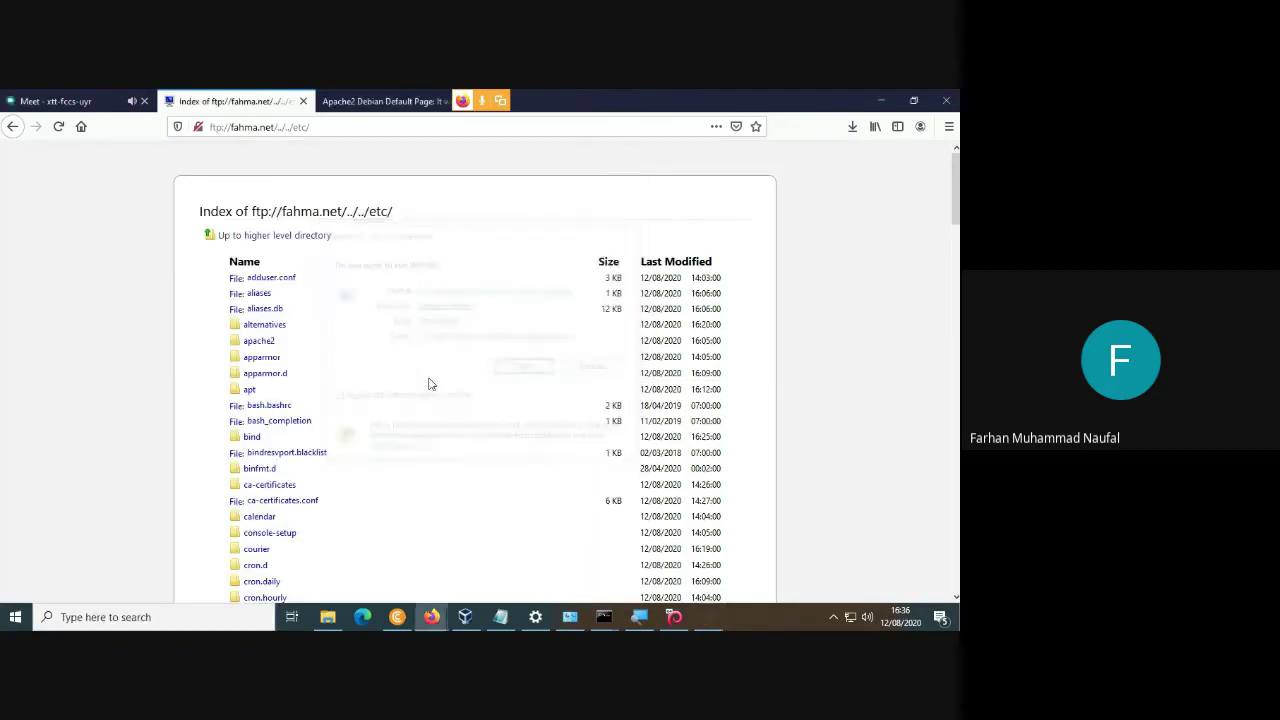
type("192.168")
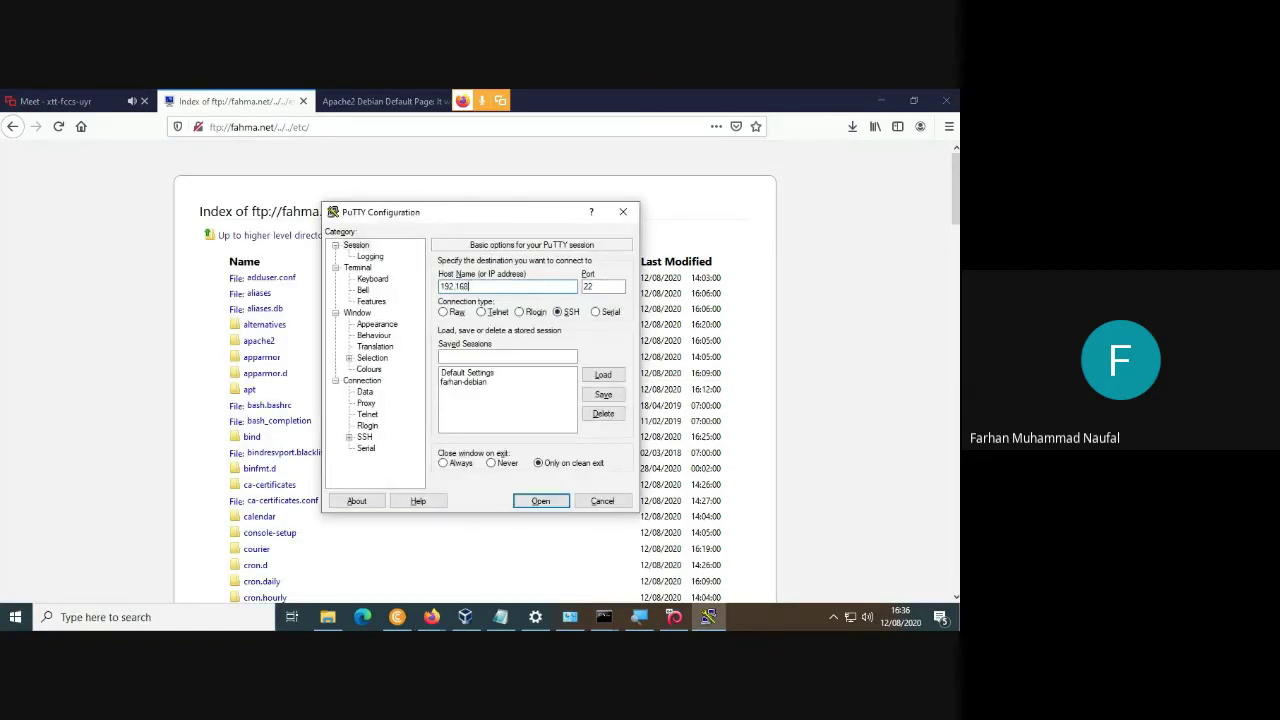
type(".100.1")
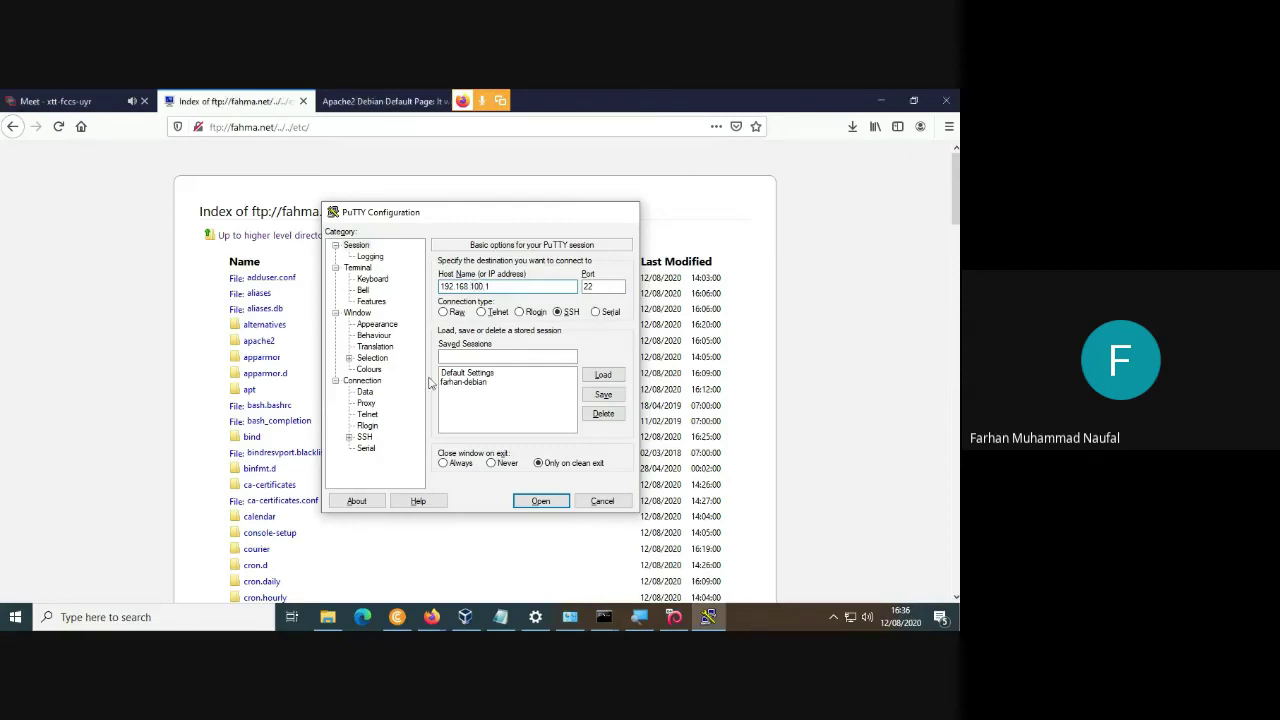
key("Return")
left_click(423, 470)
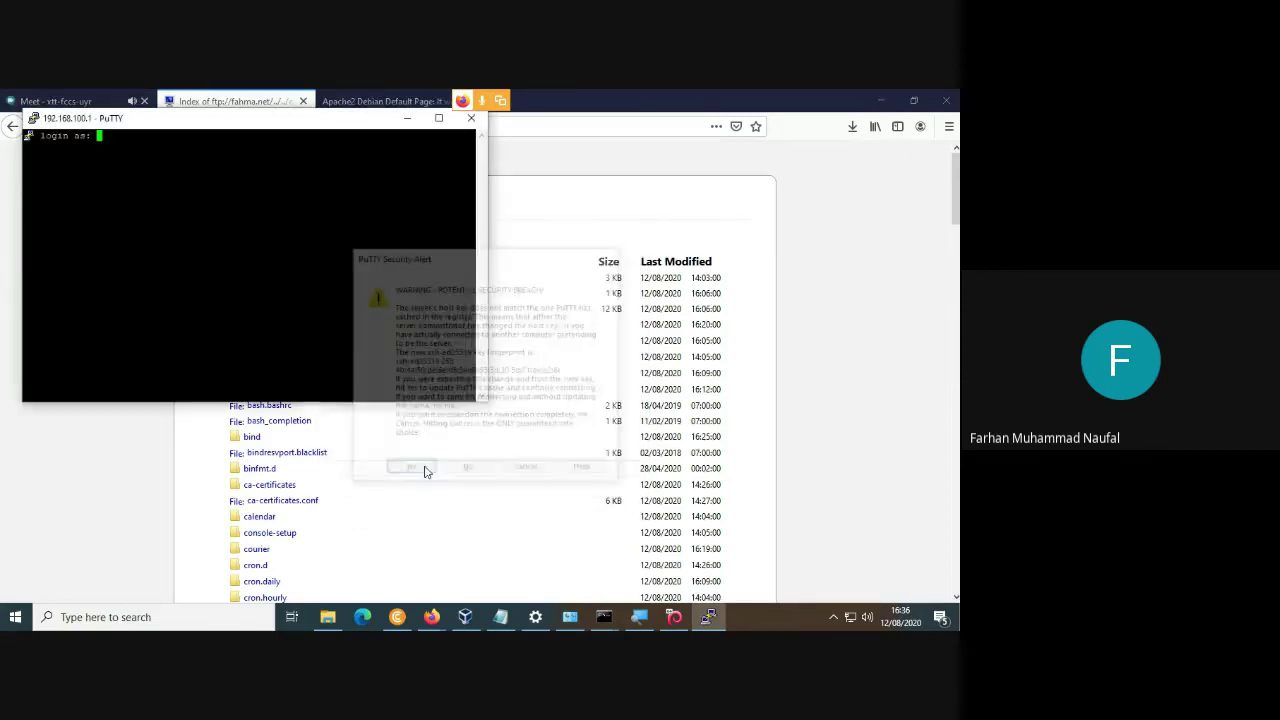
Log in as root, replacing the mistyped login name, and submit the password.
type("farhan")
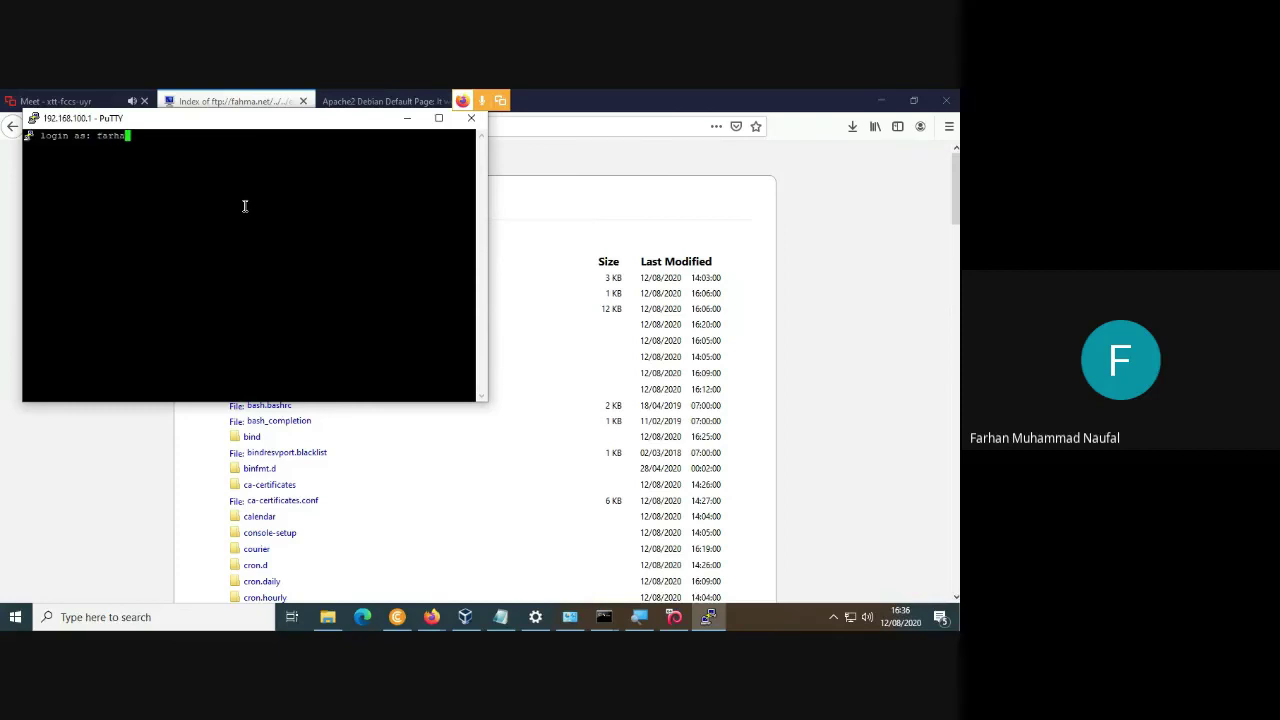
key("BackSpace")
key("BackSpace")
key("BackSpace")
key("BackSpace")
key("BackSpace")
key("BackSpace")
type("root")
key("Return")
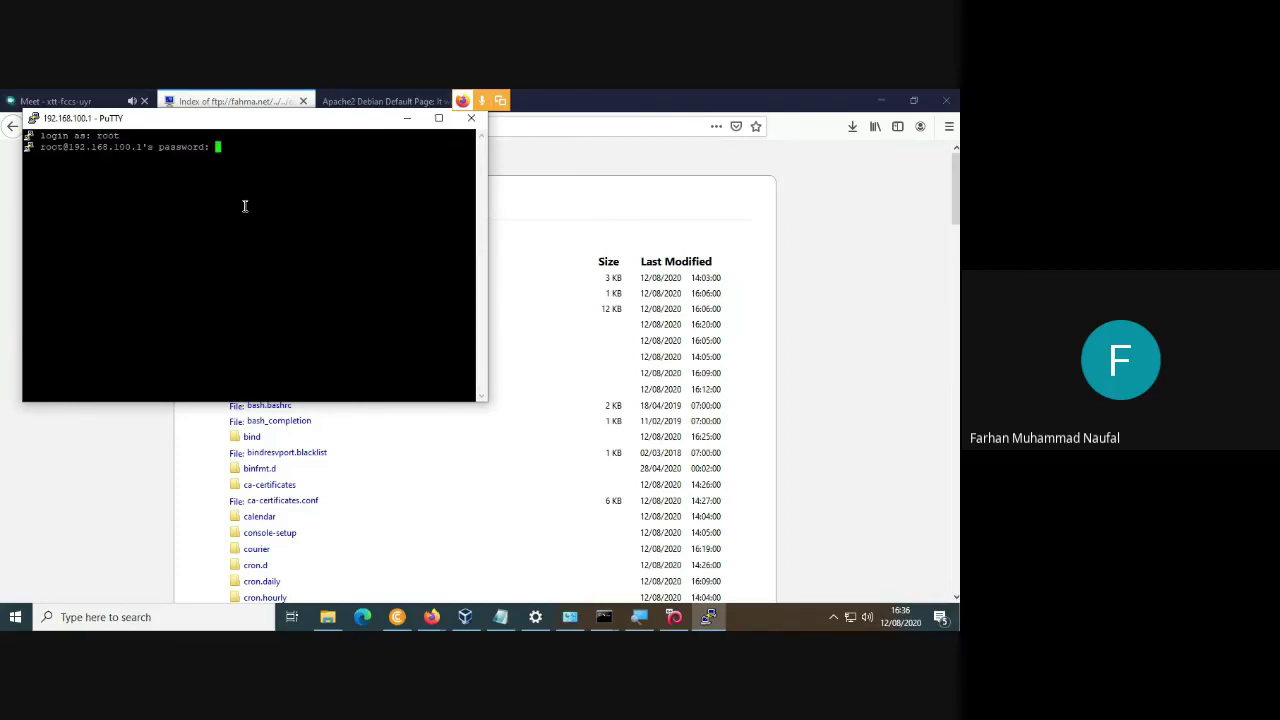
key("Return")
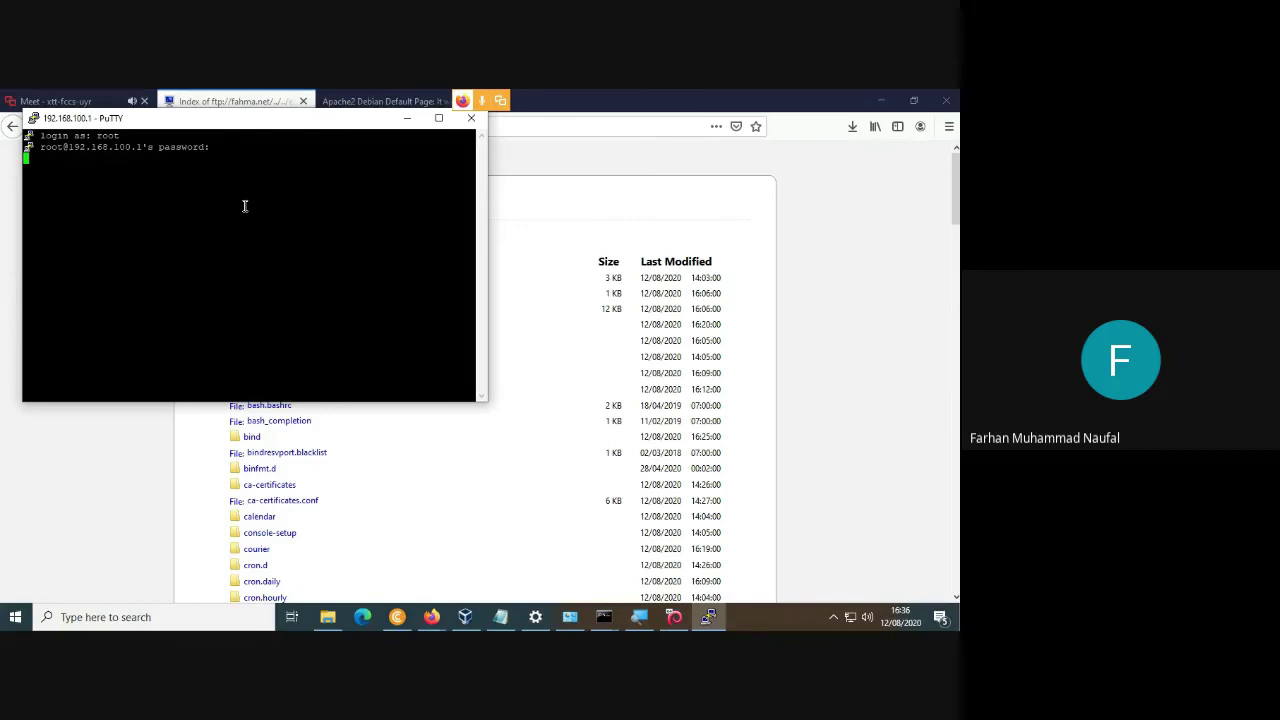
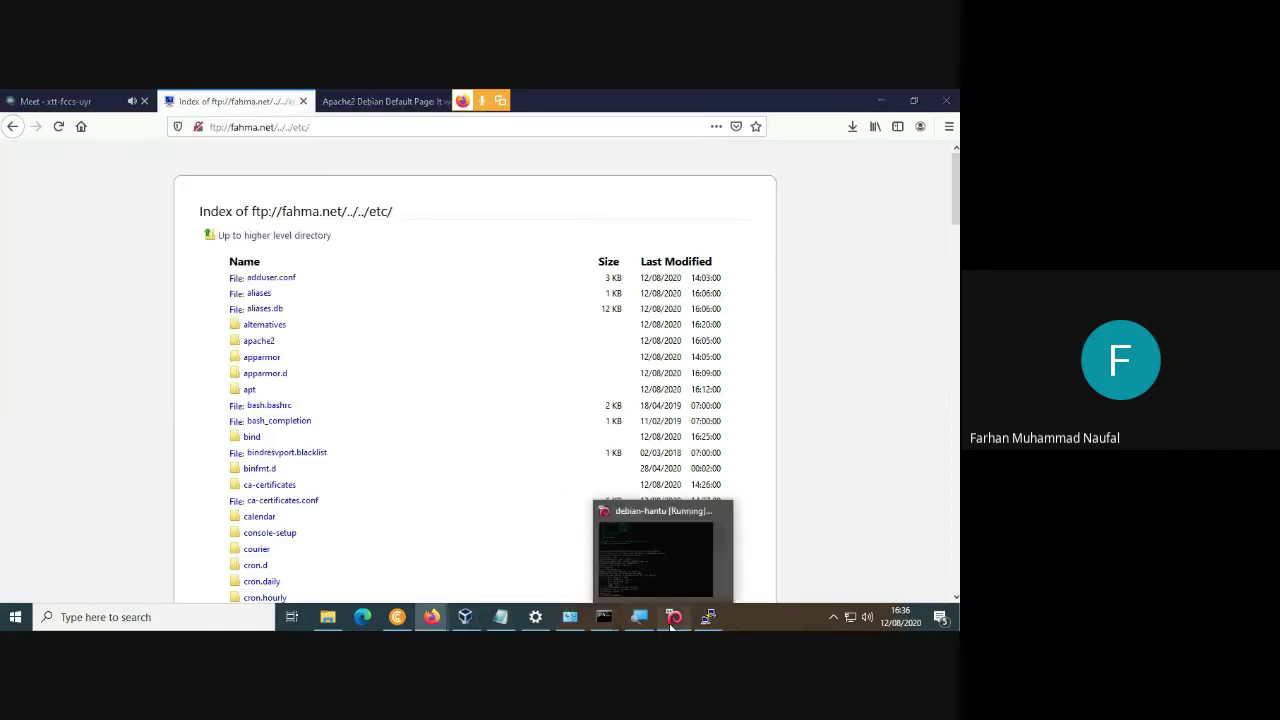
In the Debian VM terminal, change to /etc/ssh and list its files.
left_click(672, 620)
type("c")
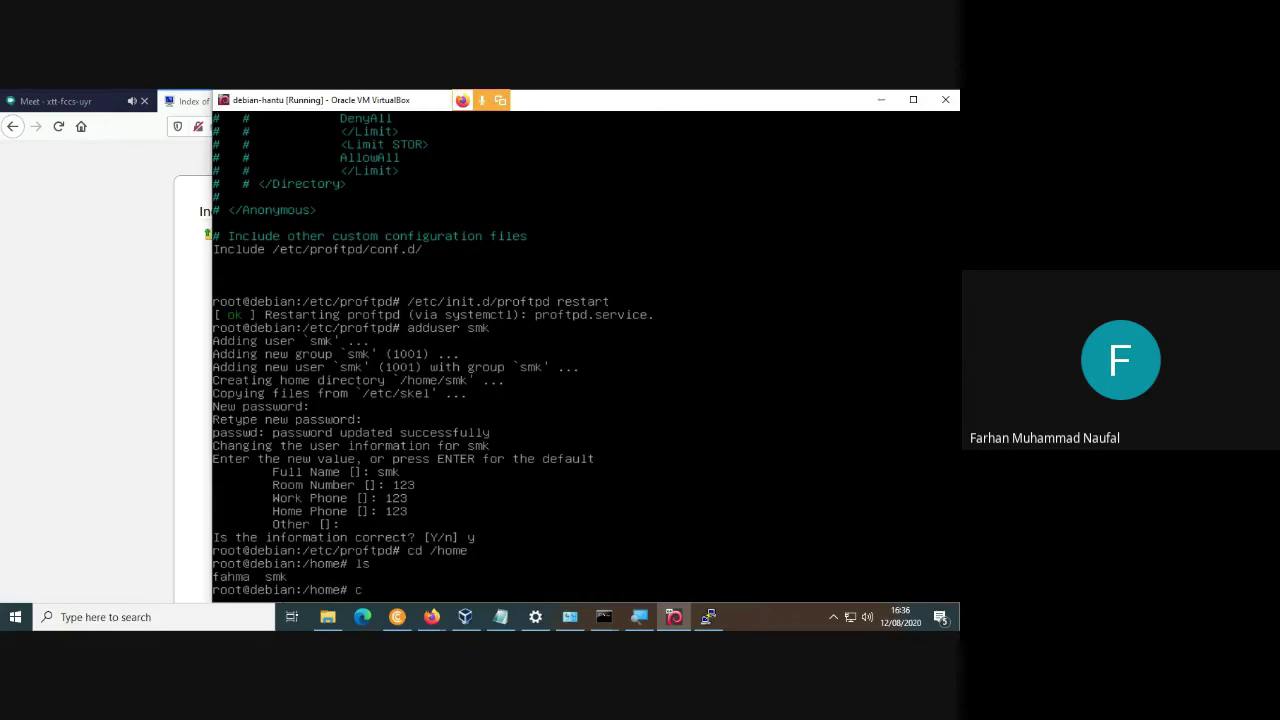
type("d /etc/ssh")
key("Return")
type("ls")
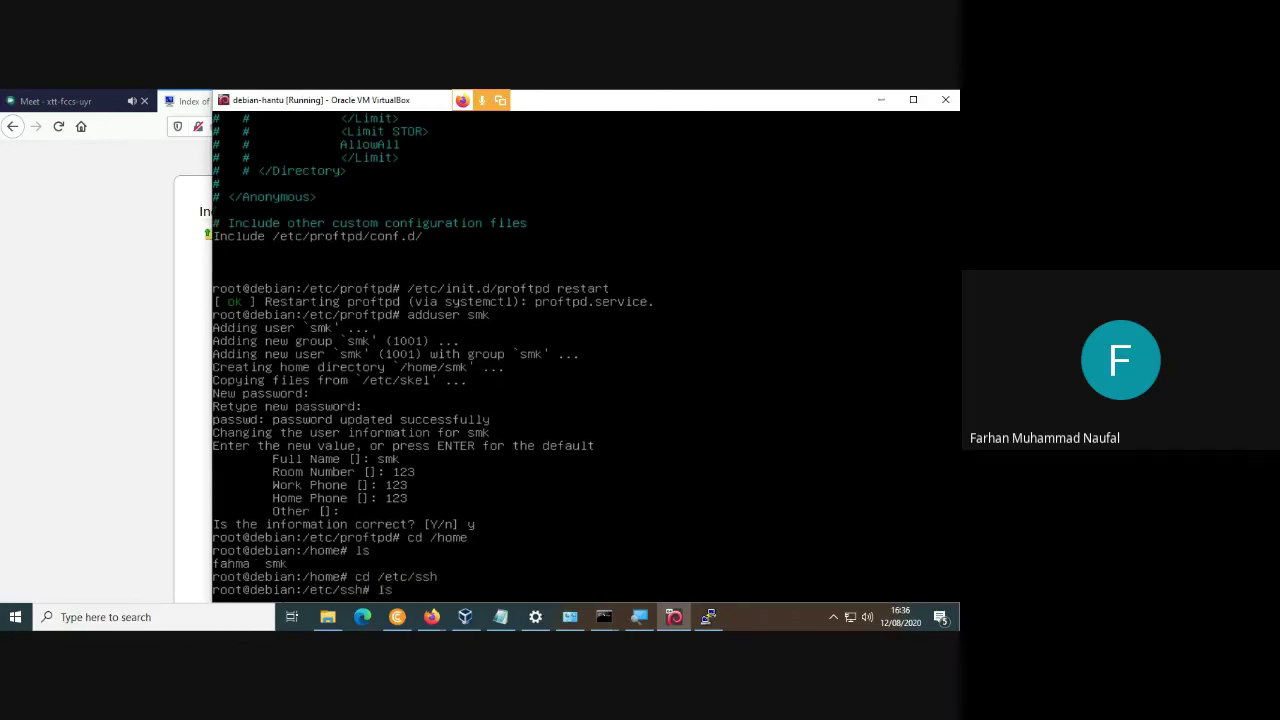
key("Return")
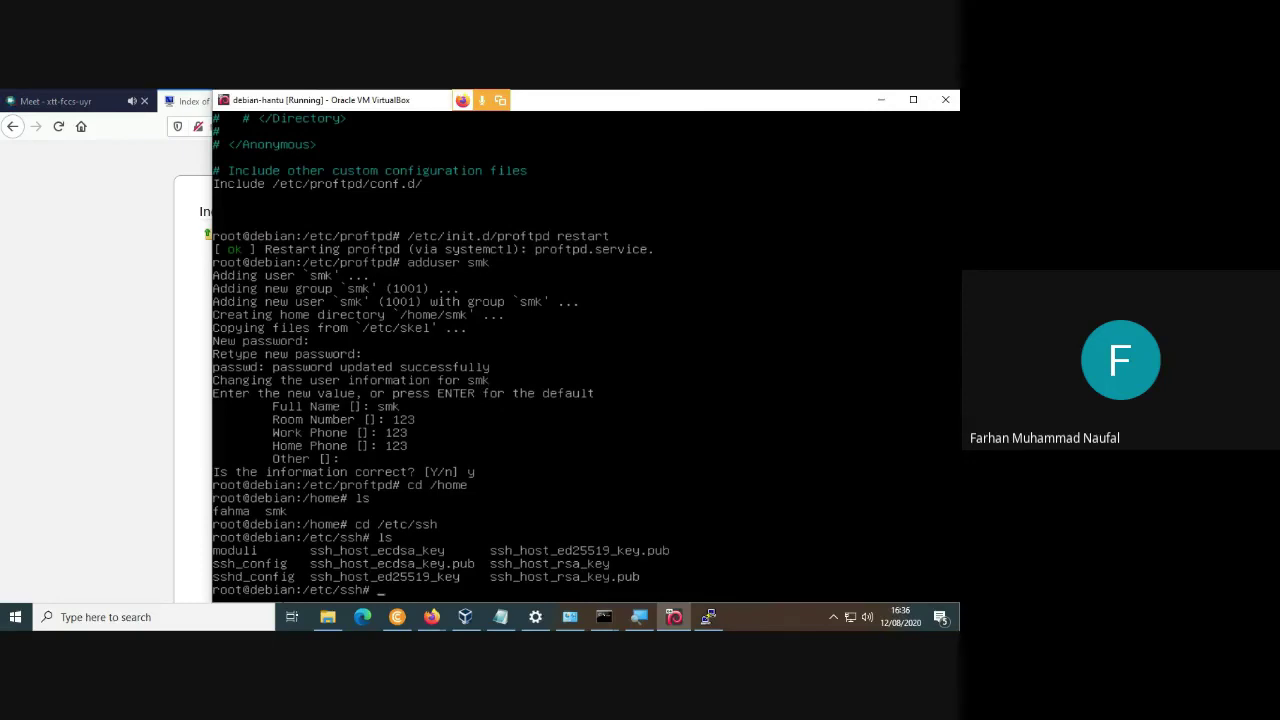
Enter the command nano sshd_config at the prompt, then bring up the lab notes.
type("nano sshd_config")
left_click(38, 400)
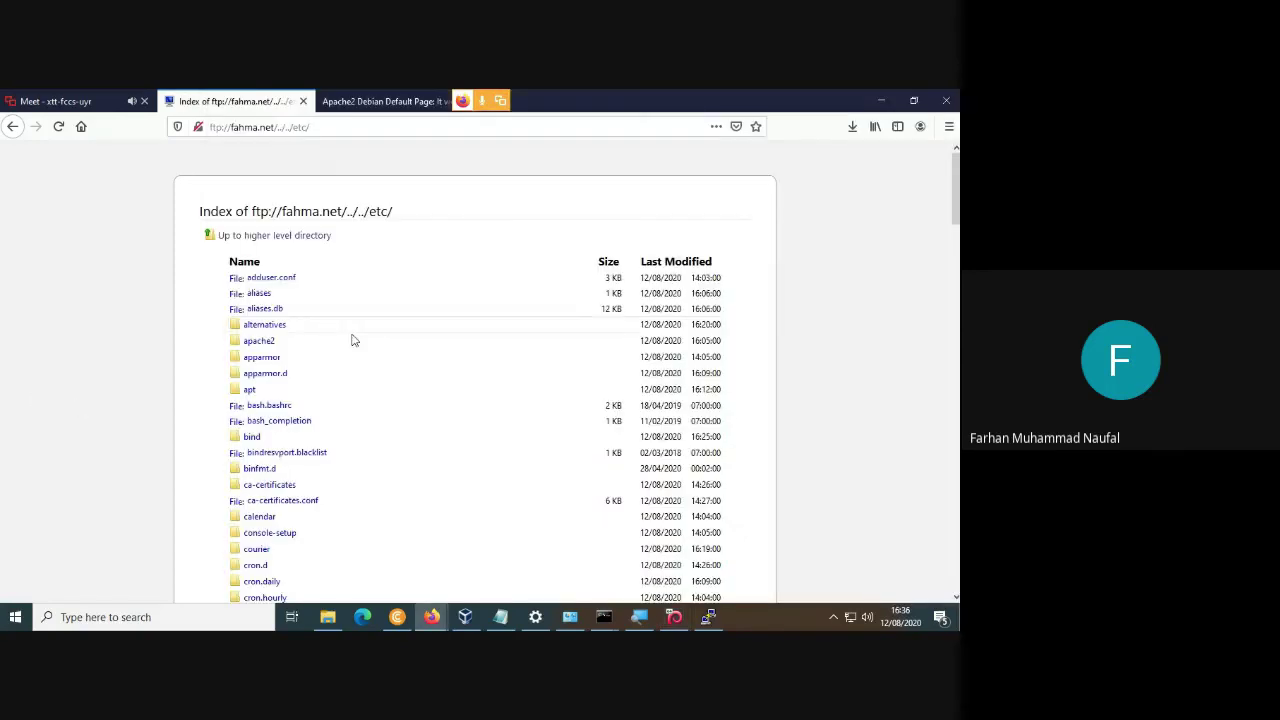
left_click(500, 617)
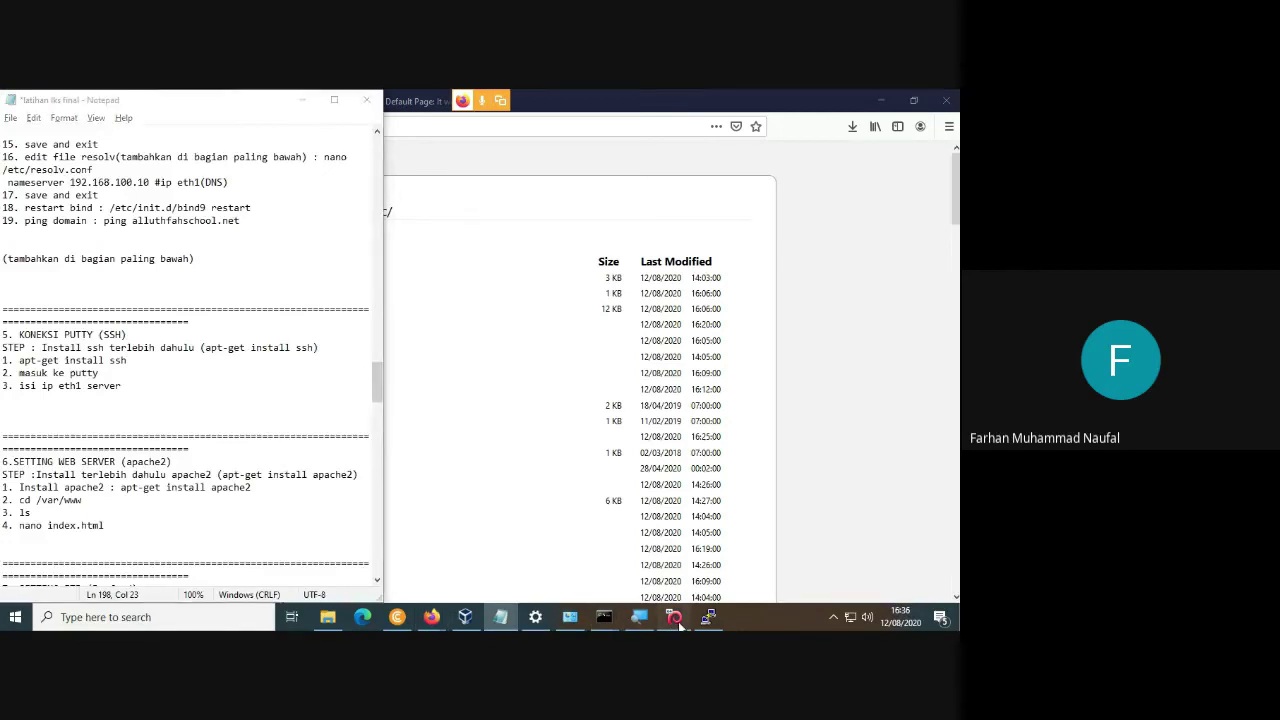
Place the VM window beside the zoomed lab notes and open sshd_config in nano.
left_click(675, 618)
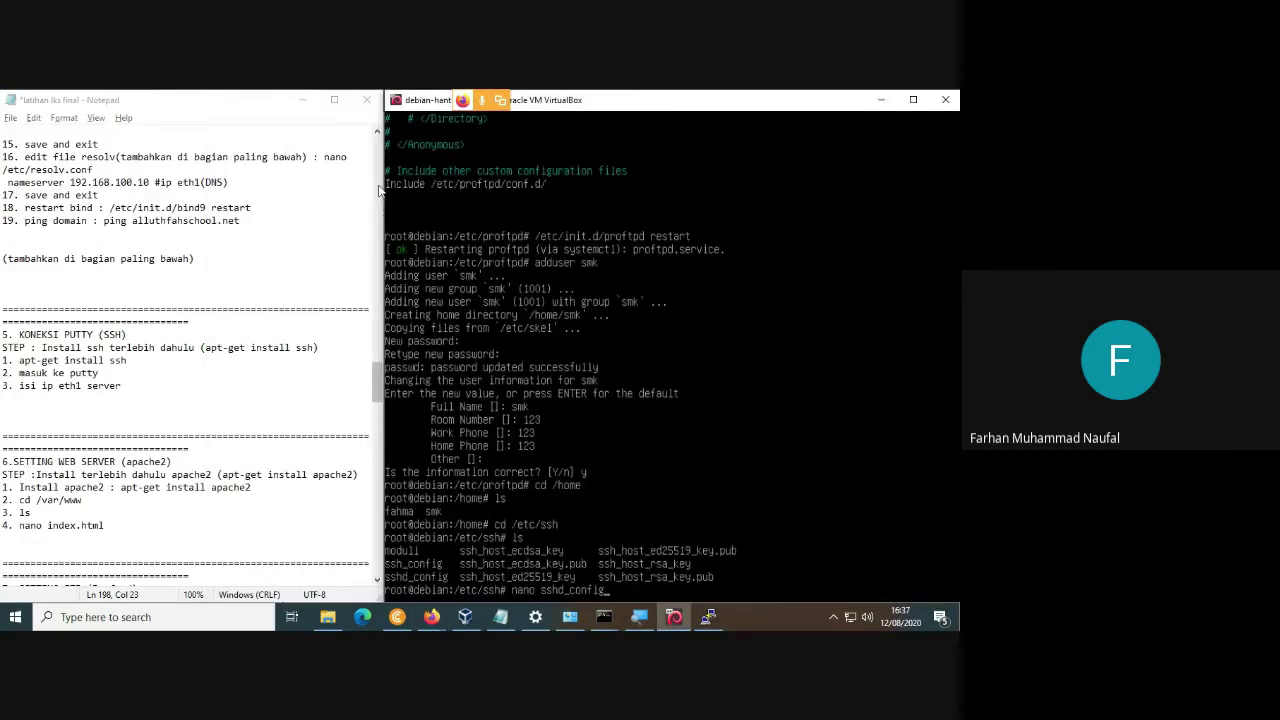
left_click_drag(384, 186, 232, 186)
left_click(200, 398)
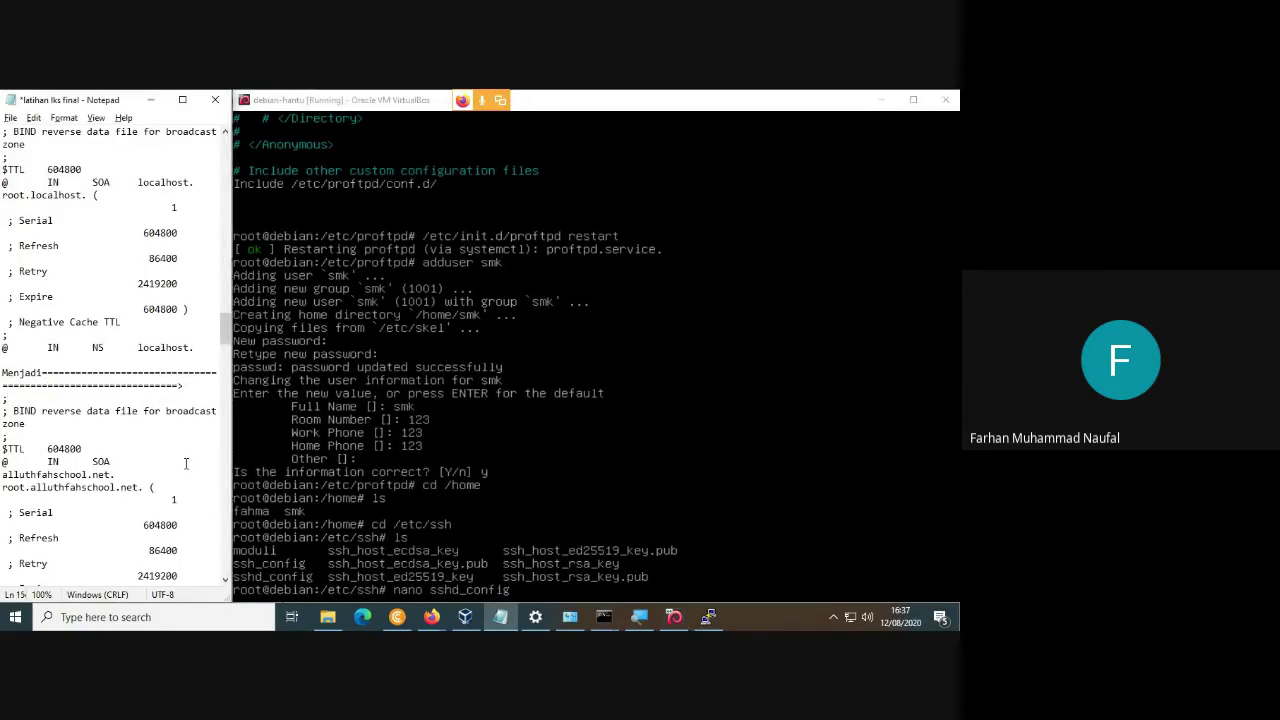
key("super+plus")
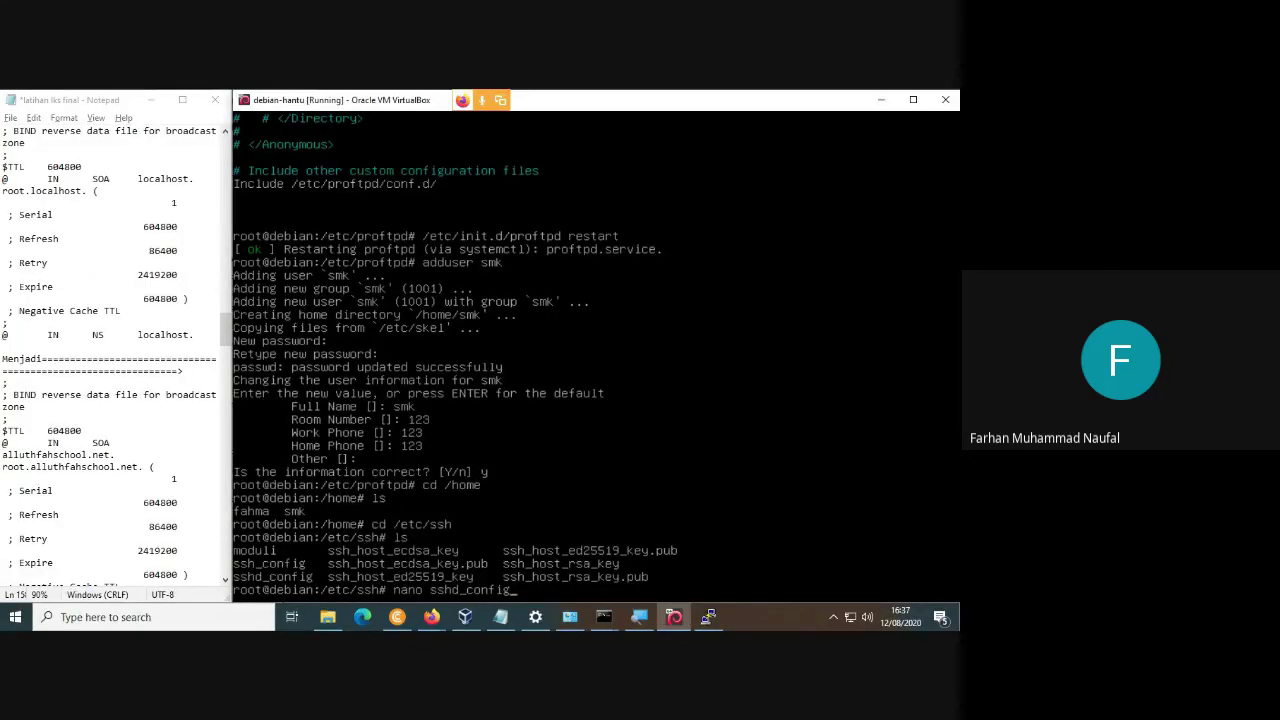
key("Return")
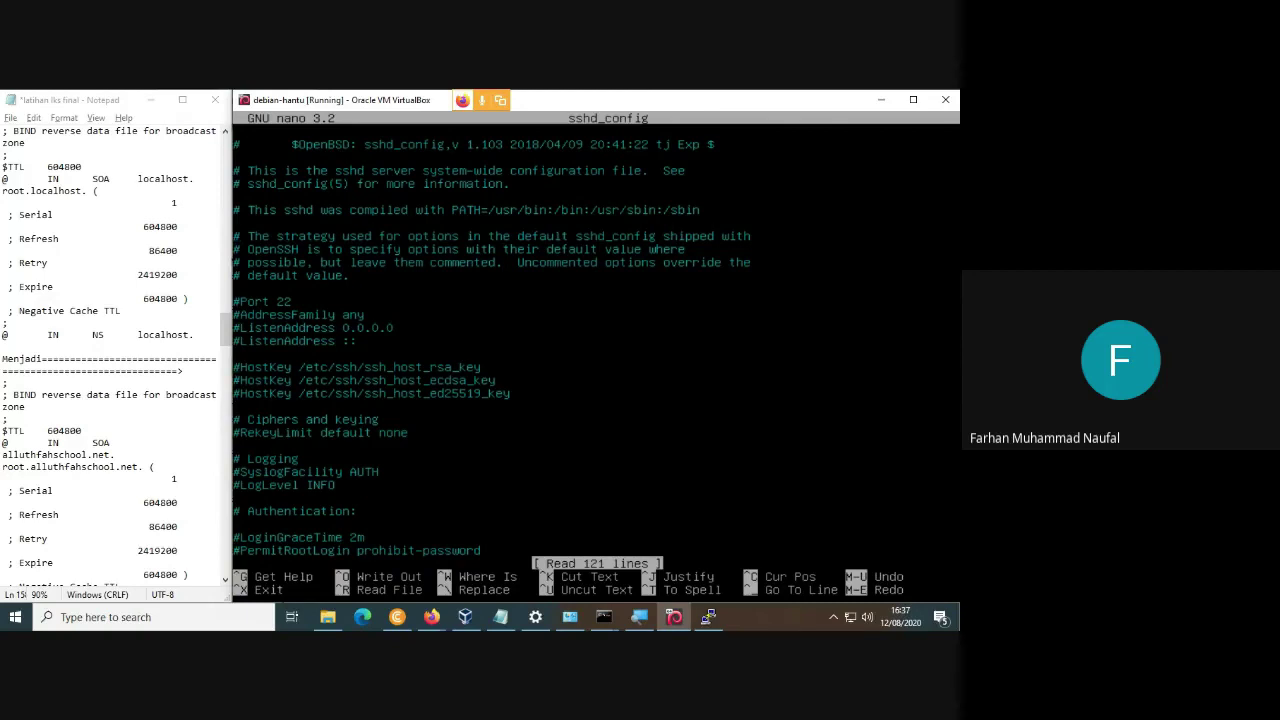
Change '#PermitRootLogin prohibit-password' to 'PermitRootLogin yes' and save sshd_config.
key("Down")
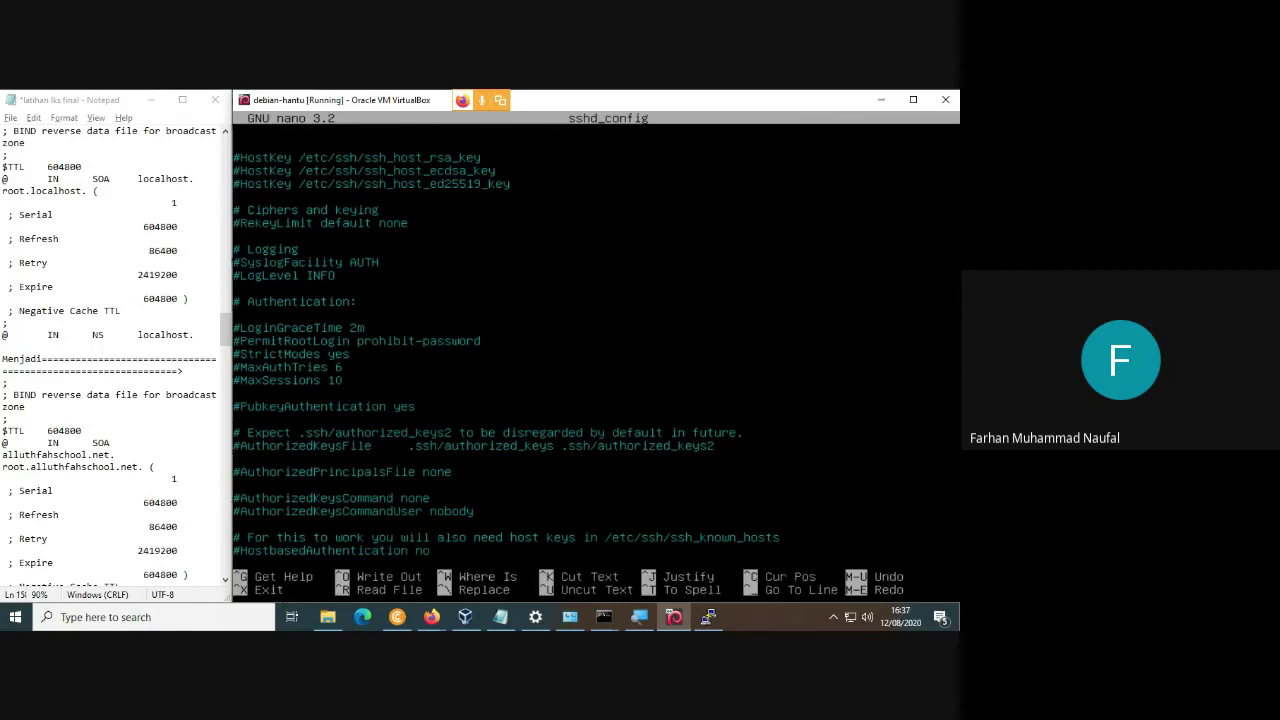
key("BackSpace")
key("BackSpace")
key("BackSpace")
key("BackSpace")
key("BackSpace")
key("BackSpace")
key("BackSpace")
key("BackSpace")
key("BackSpace")
key("BackSpace")
key("BackSpace")
key("BackSpace")
key("BackSpace")
key("BackSpace")
key("BackSpace")
key("BackSpace")
key("BackSpace")
type("ye")
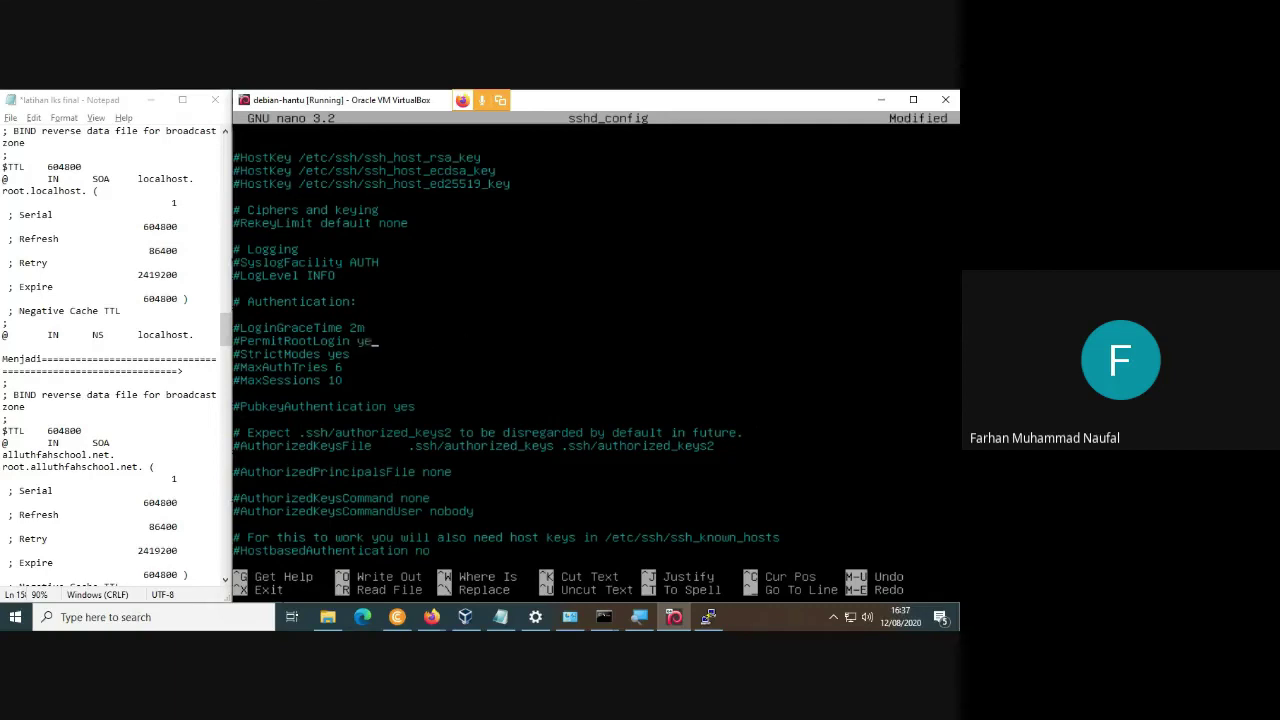
type("s")
key("BackSpace")
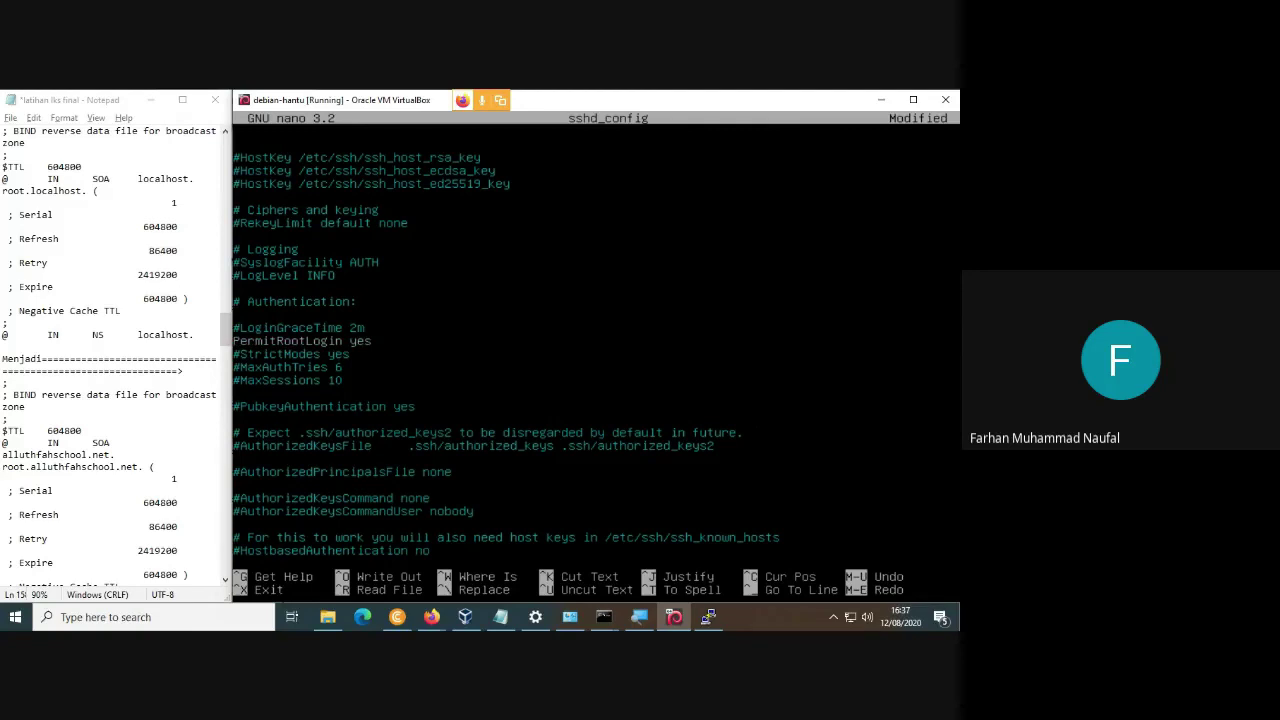
key("ctrl+x")
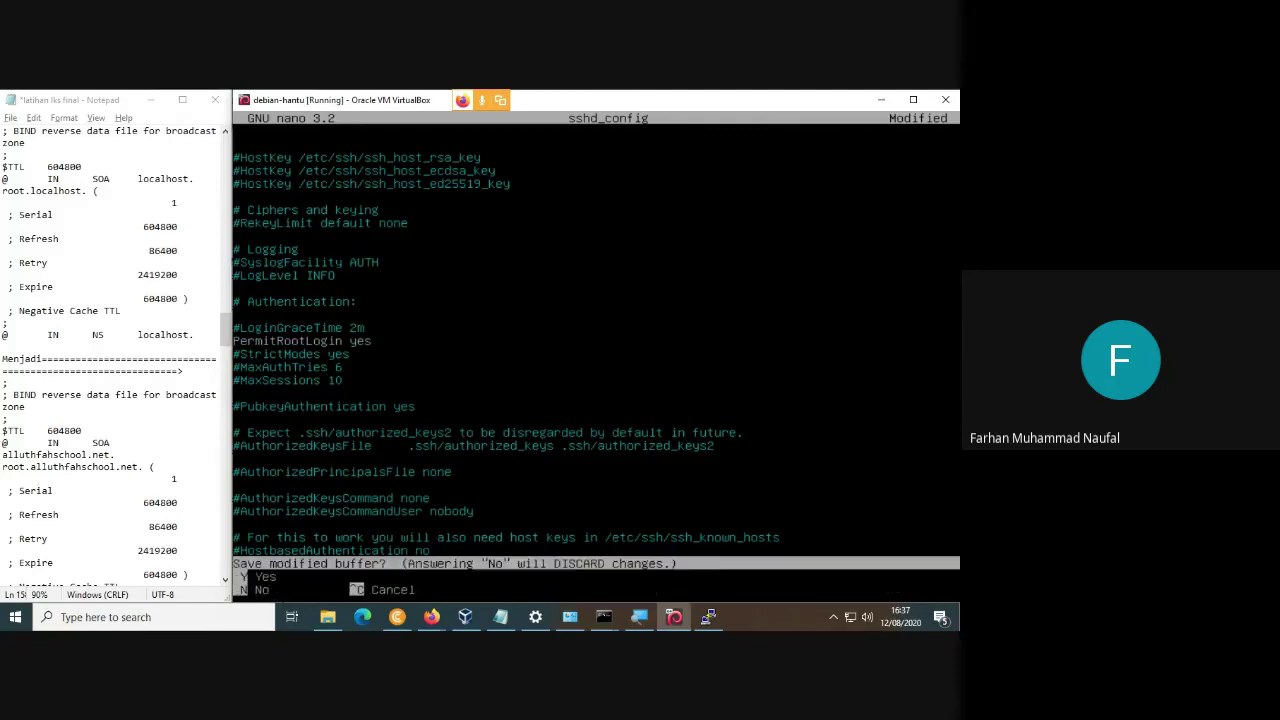
key("y")
key("Return")
Restart the SSH service with /etc/init.d/ssh restart.
type("/eyc")
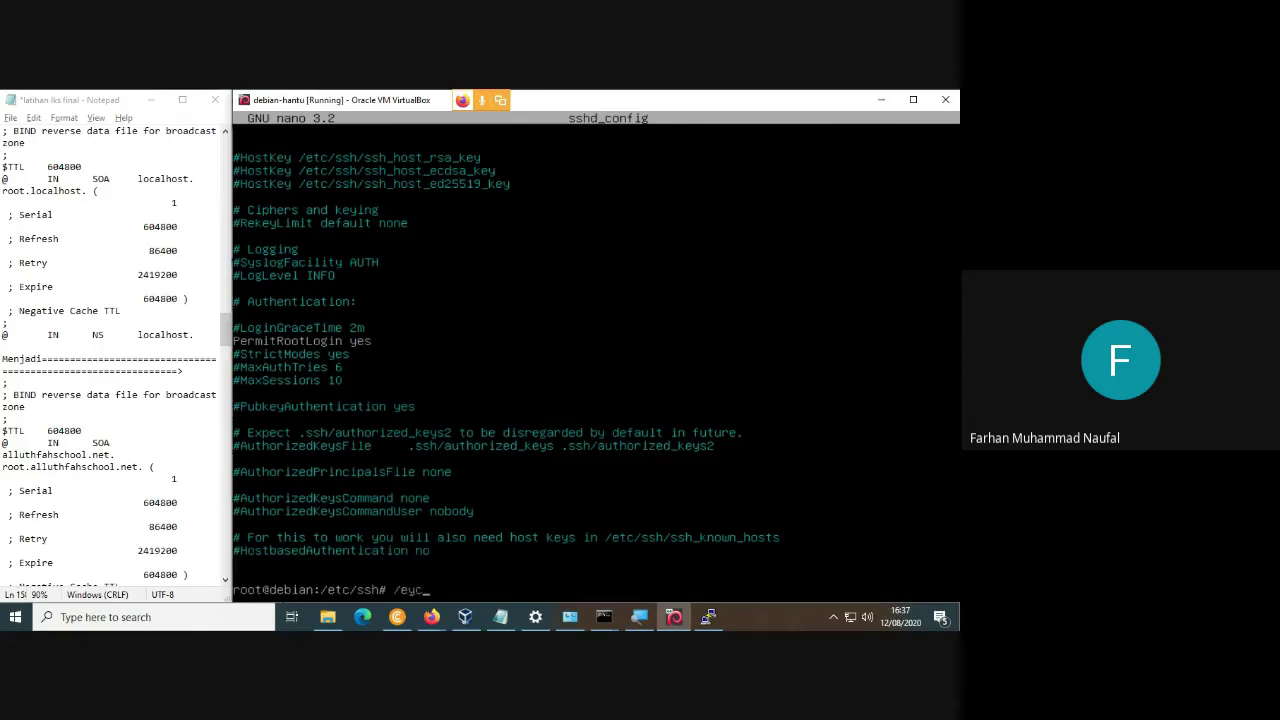
key("BackSpace")
key("BackSpace")
type("c/init.d/restart")
key("BackSpace")
key("BackSpace")
key("BackSpace")
key("BackSpace")
key("BackSpace")
key("BackSpace")
key("BackSpace")
key("BackSpace")
key("BackSpace")
key("BackSpace")
key("BackSpace")
type(".d/ssh restart")
key("Return")
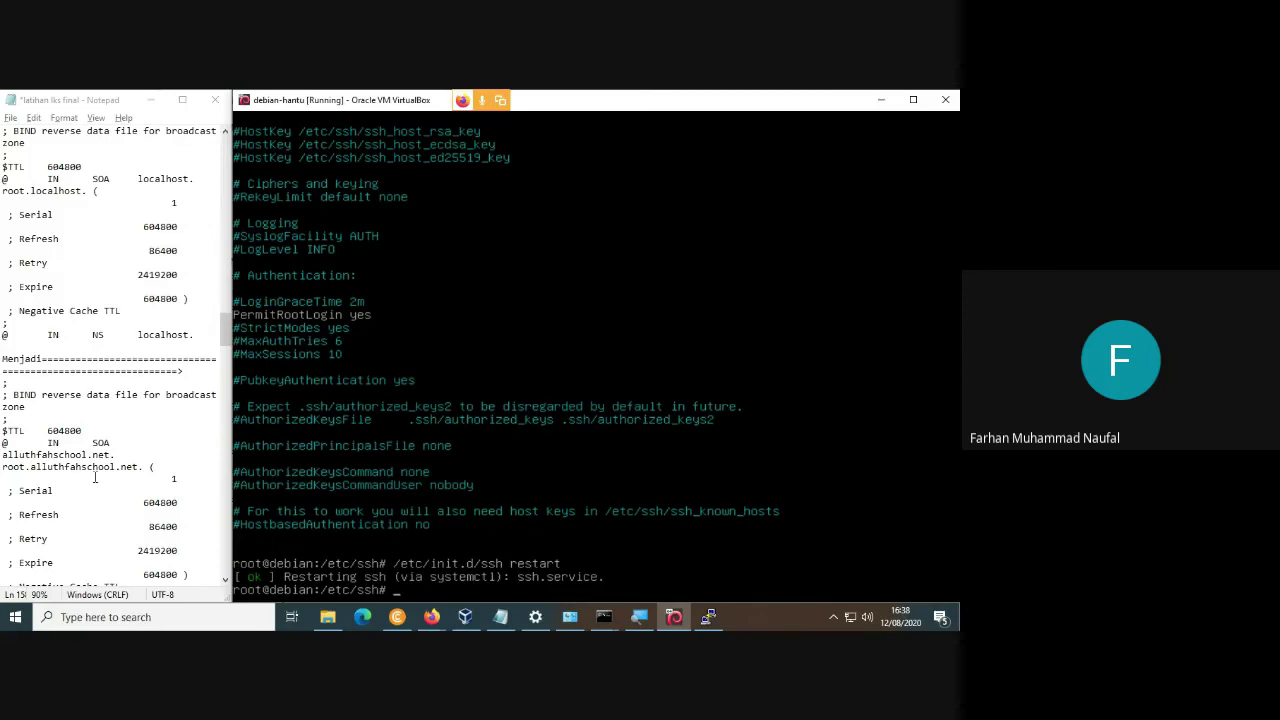
left_click(105, 428)
key("super")
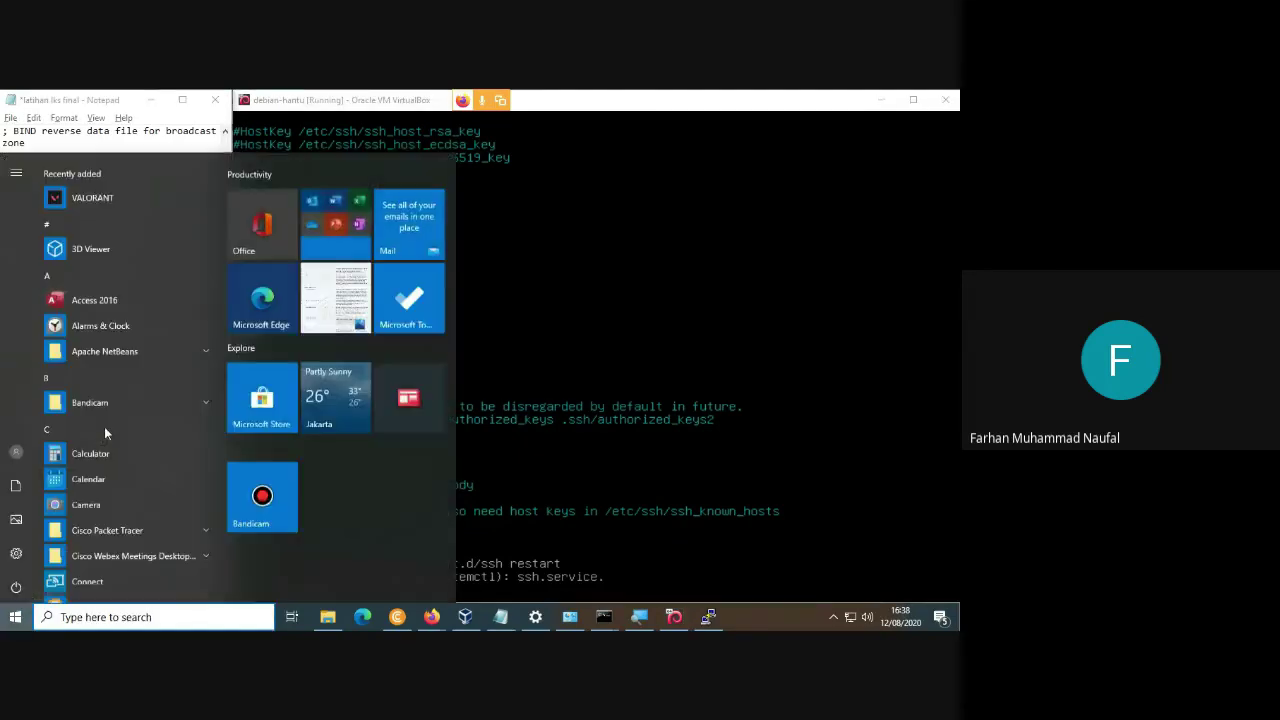
Launch PuTTY, connect to 192.168.100.1, and log in as root.
type("putty")
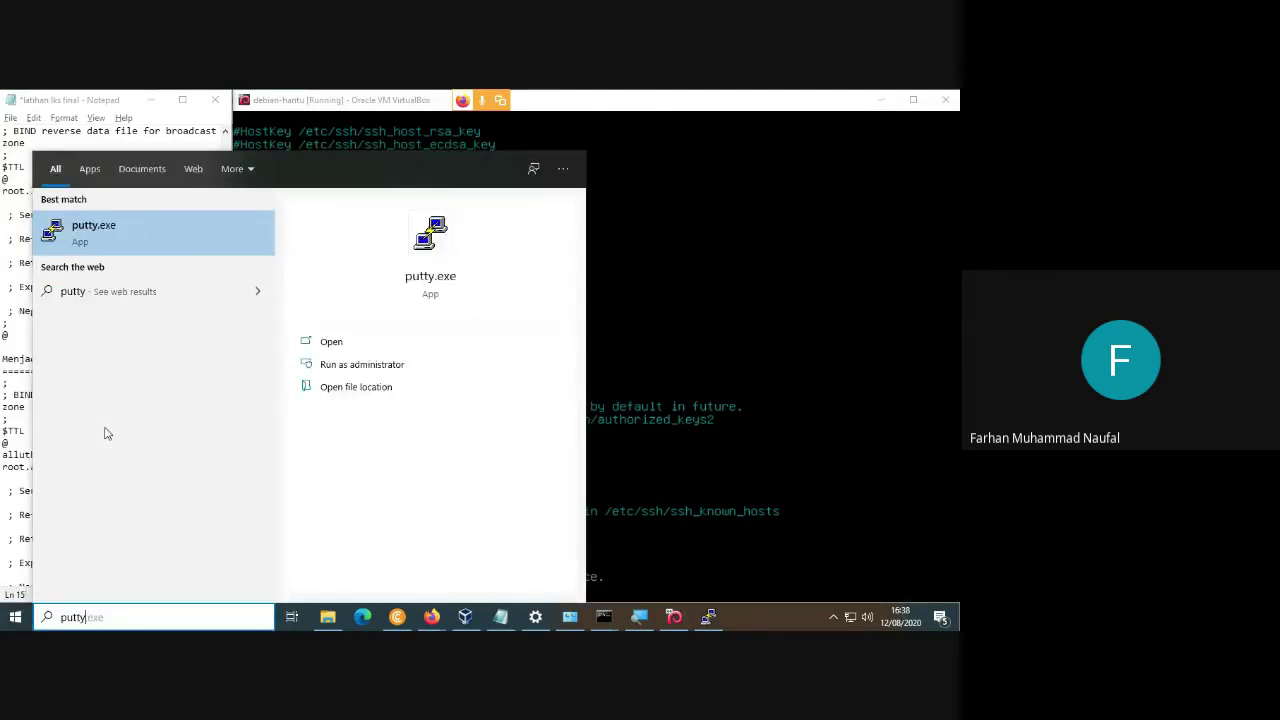
key("Return")
key("Return")
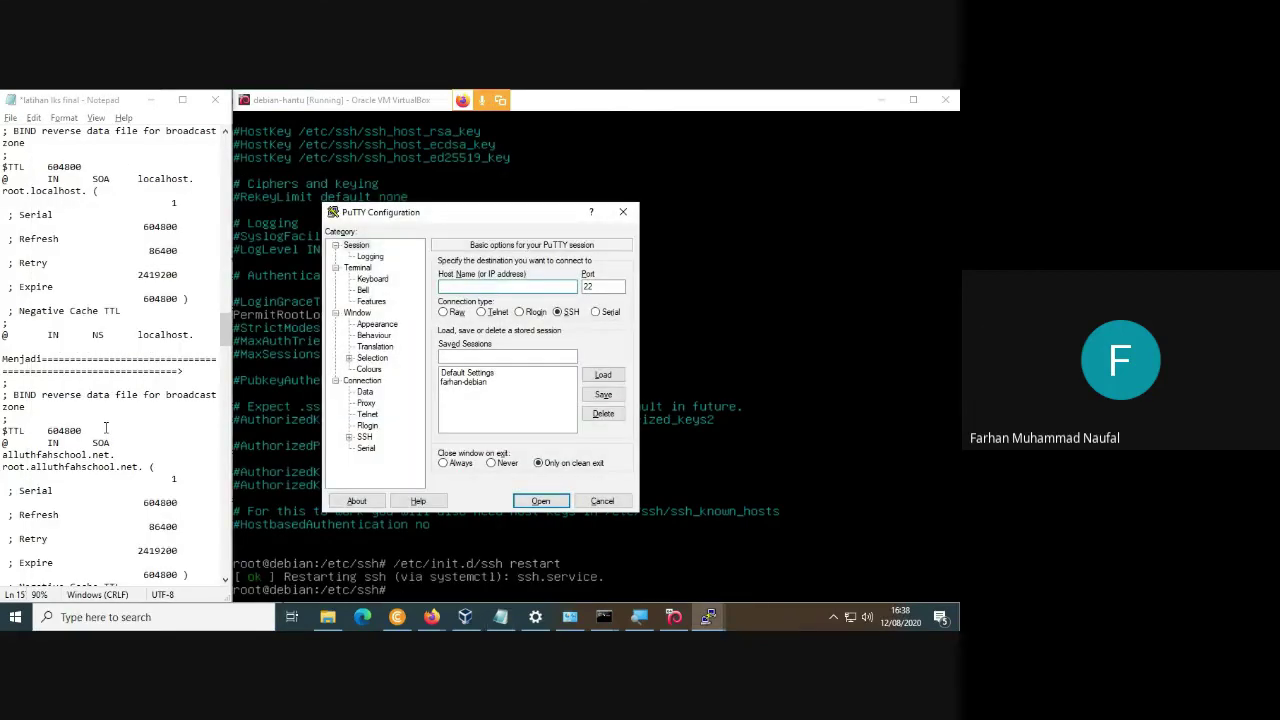
type("192.168.100.1")
key("Return")
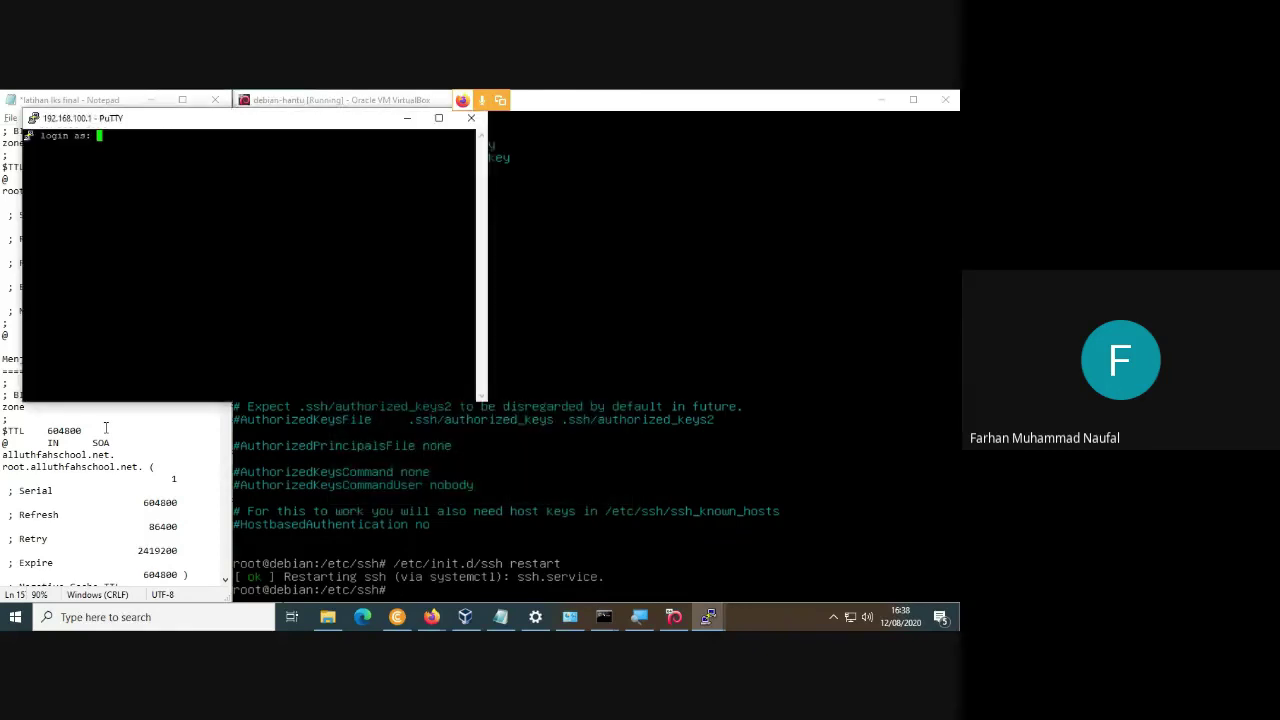
type("root")
key("Return")
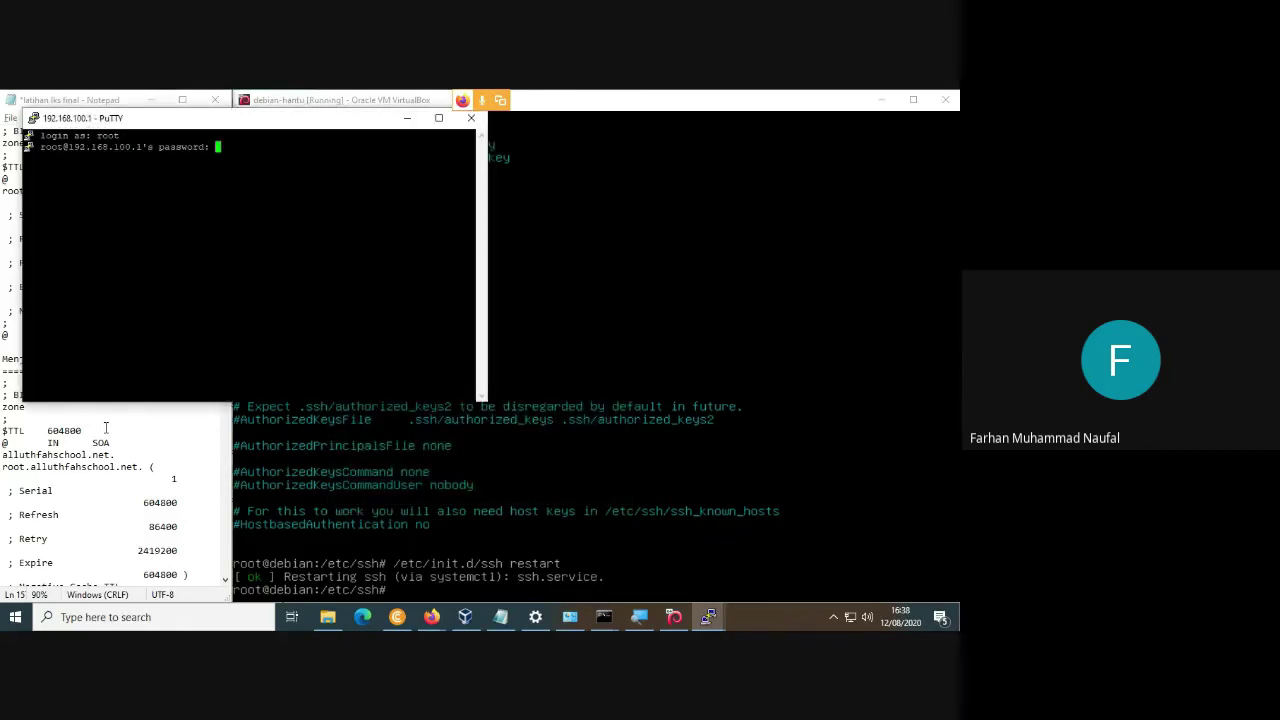
key("Return")
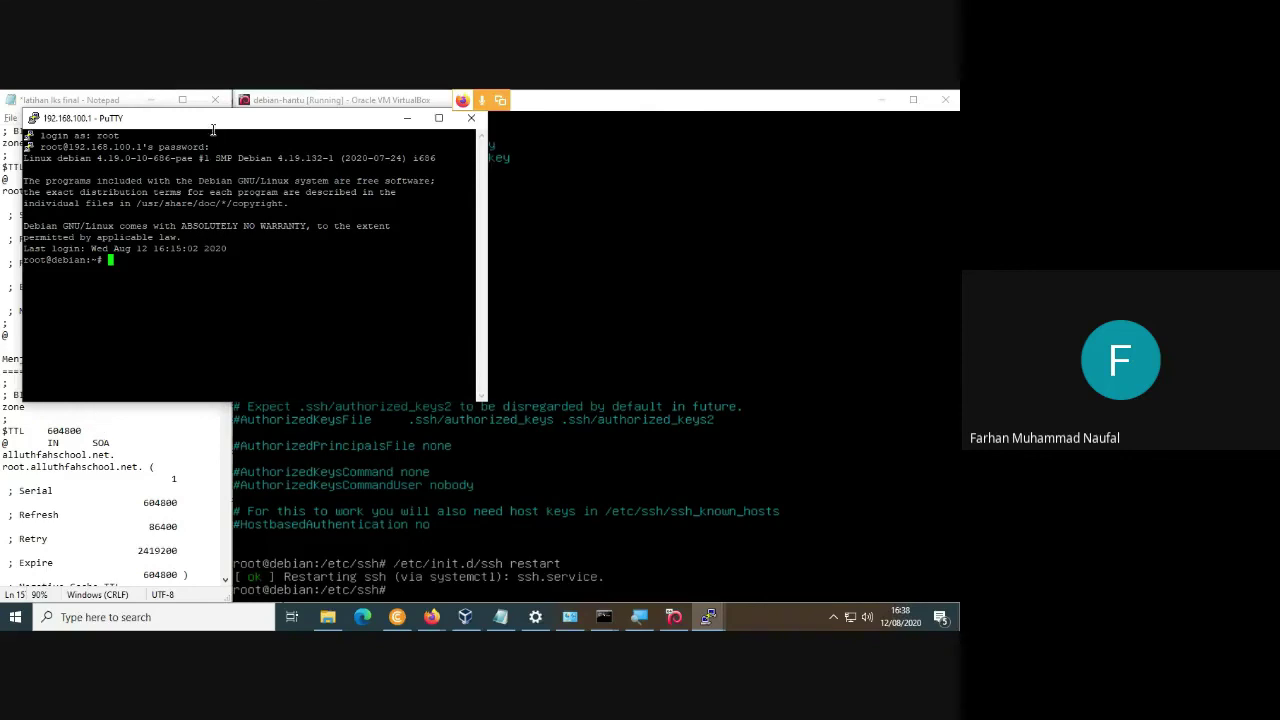
left_click_drag(215, 125, 222, 209)
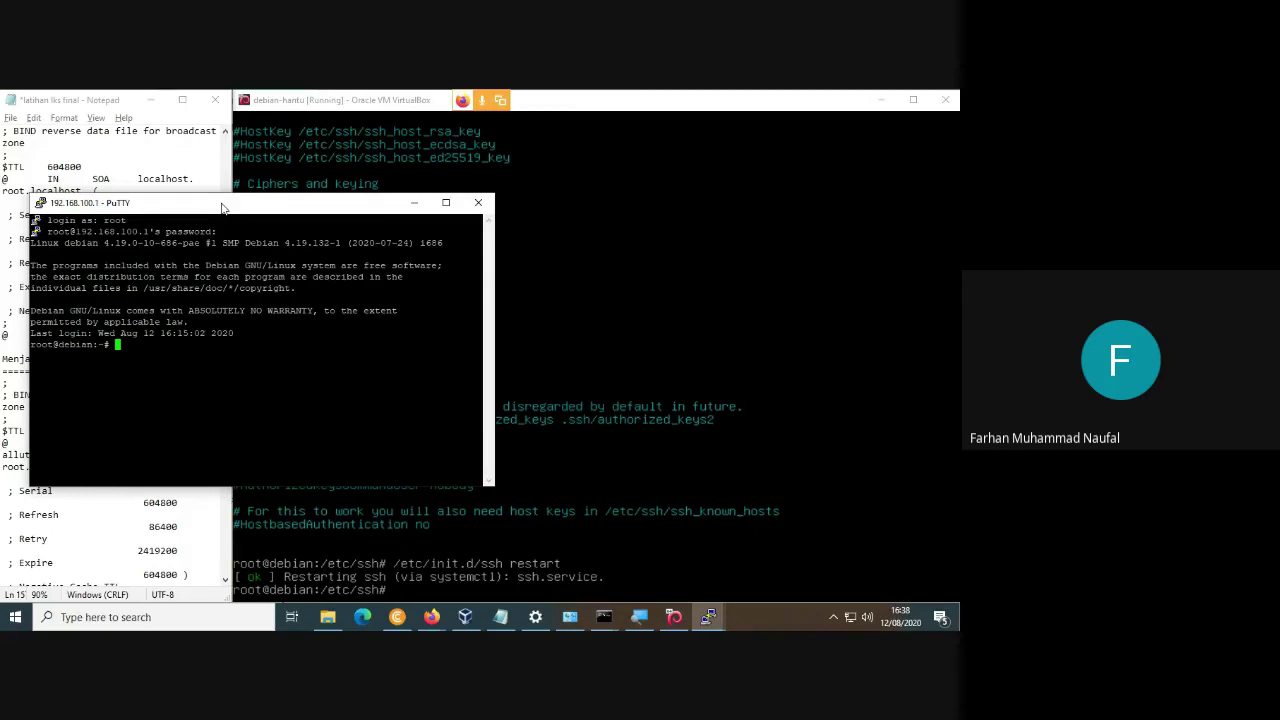
left_click_drag(212, 208, 247, 192)
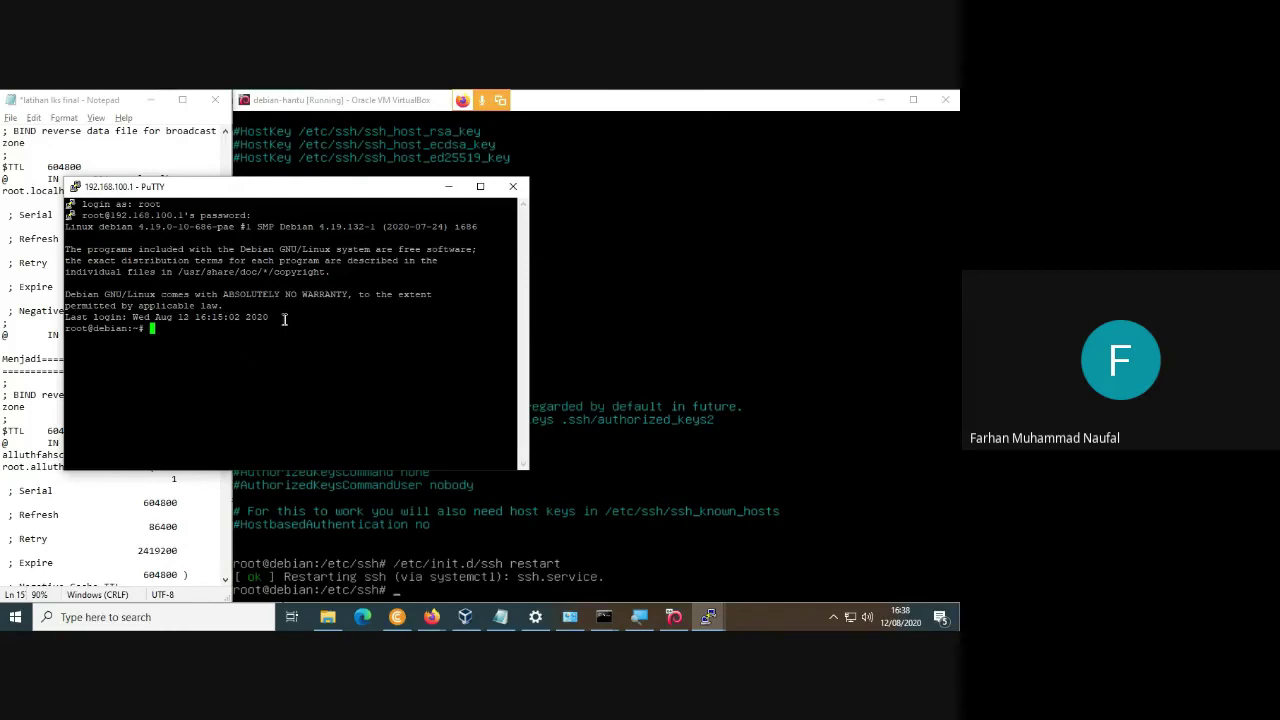
In the PuTTY session, list /etc and the root directory, then minimize PuTTY.
type("de")
key("BackSpace")
key("BackSpace")
type("cd /etc")
key("Return")
type("ls")
key("Return")
type("cd /")
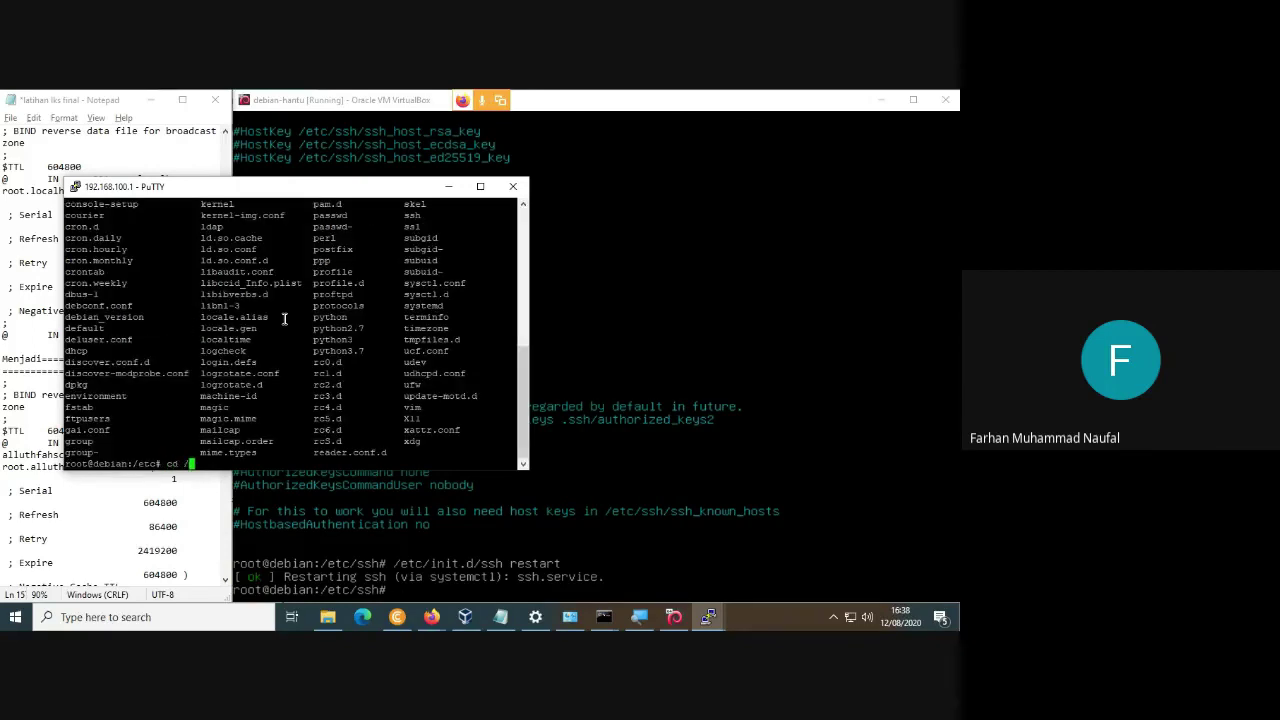
key("Return")
type("ls")
key("Return")
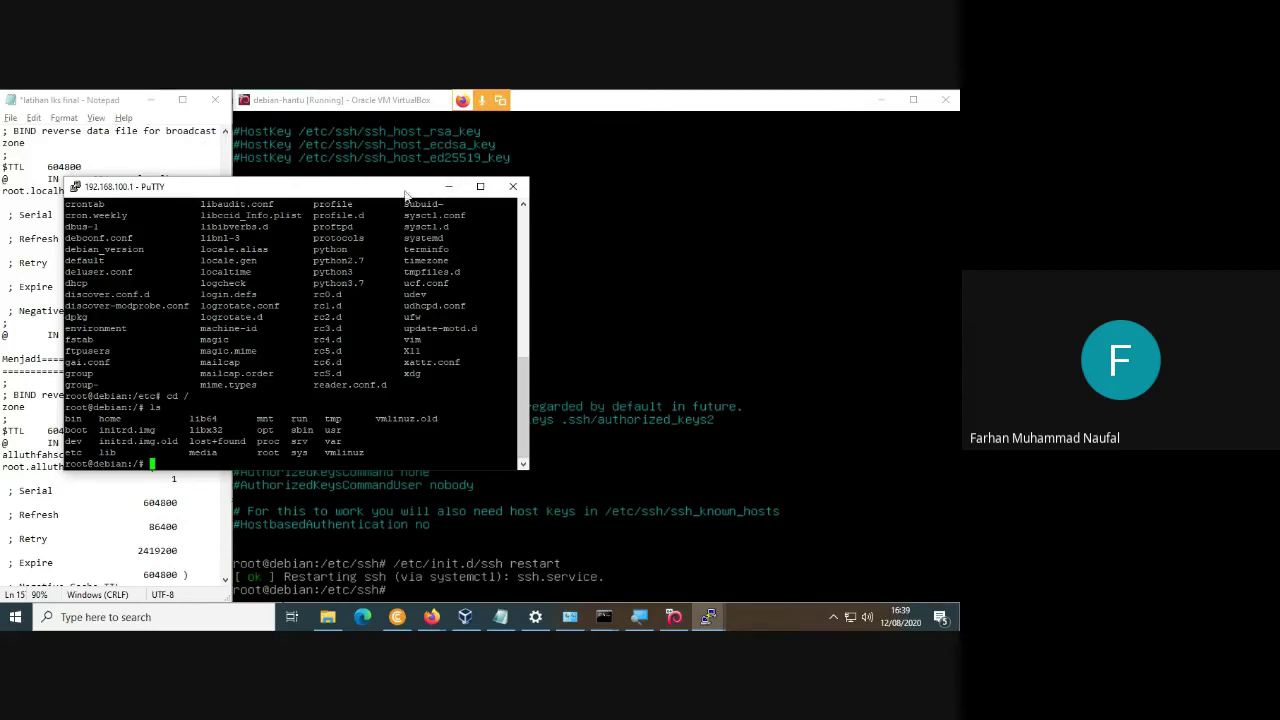
left_click(448, 186)
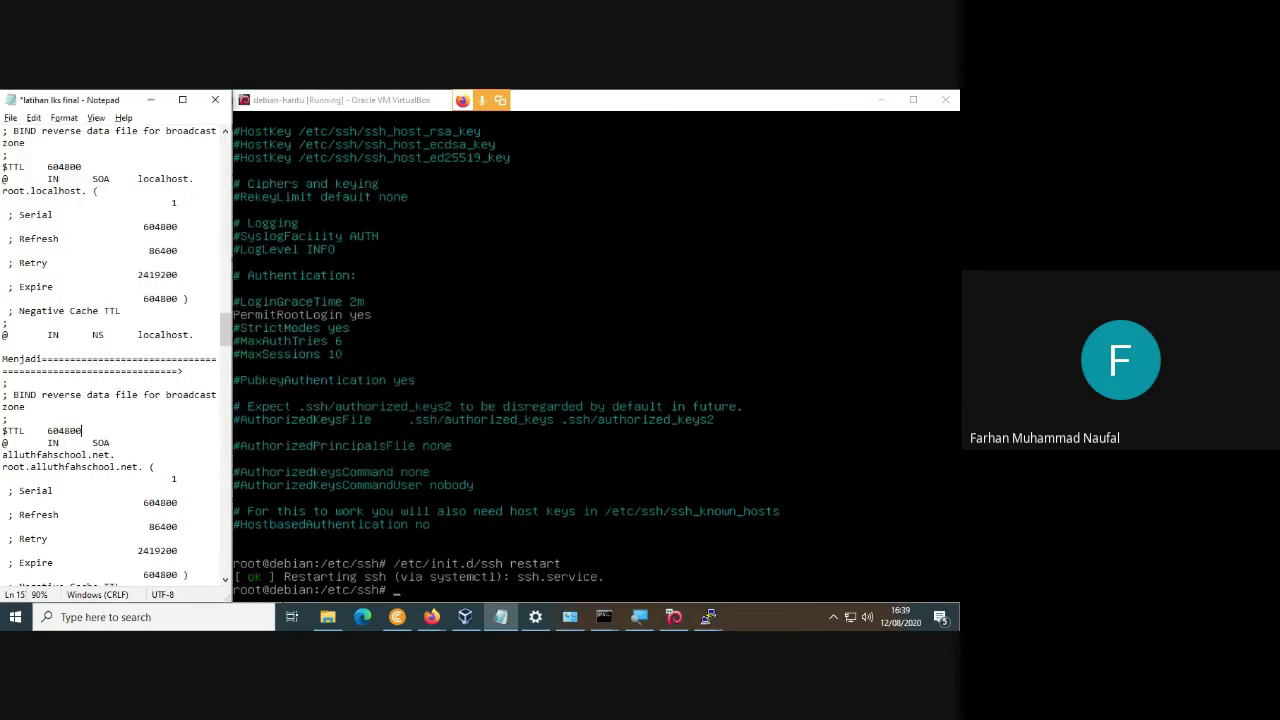
Review the earlier BIND notes, dismiss the VM error, and bring up Firefox's FTP index of /etc.
scroll(136, 266, "up", 7)
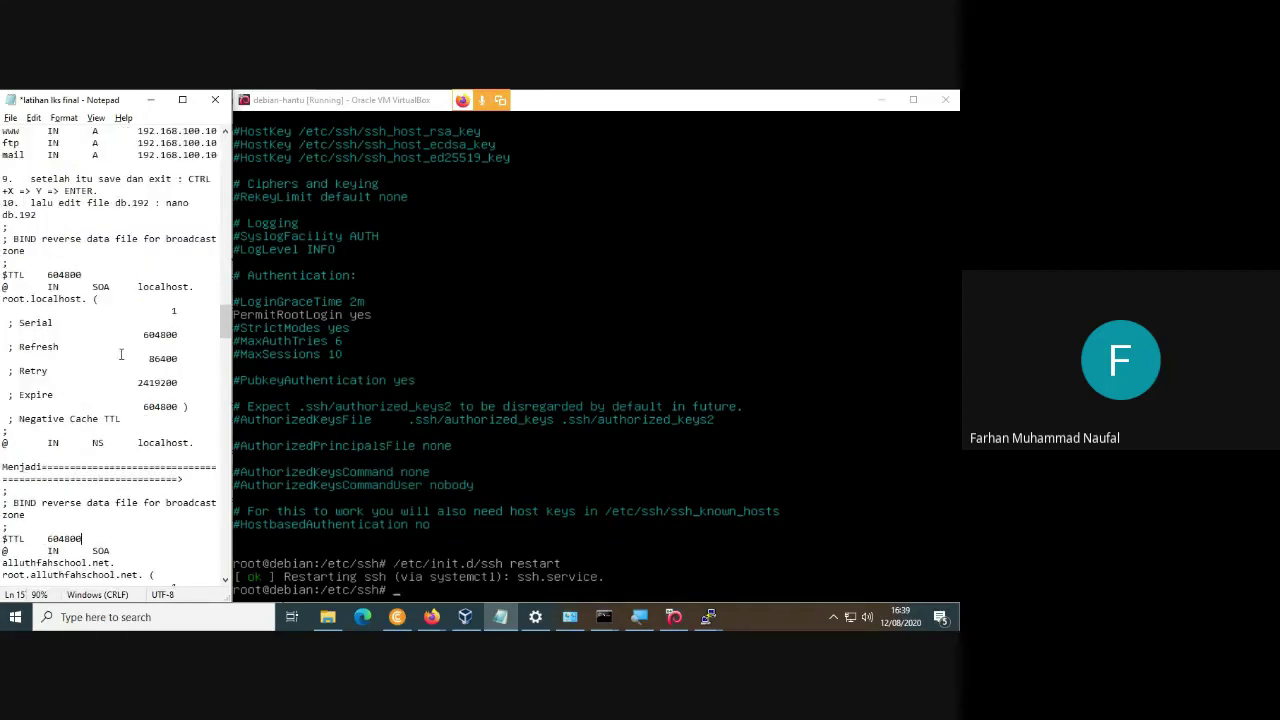
scroll(146, 386, "up", 12)
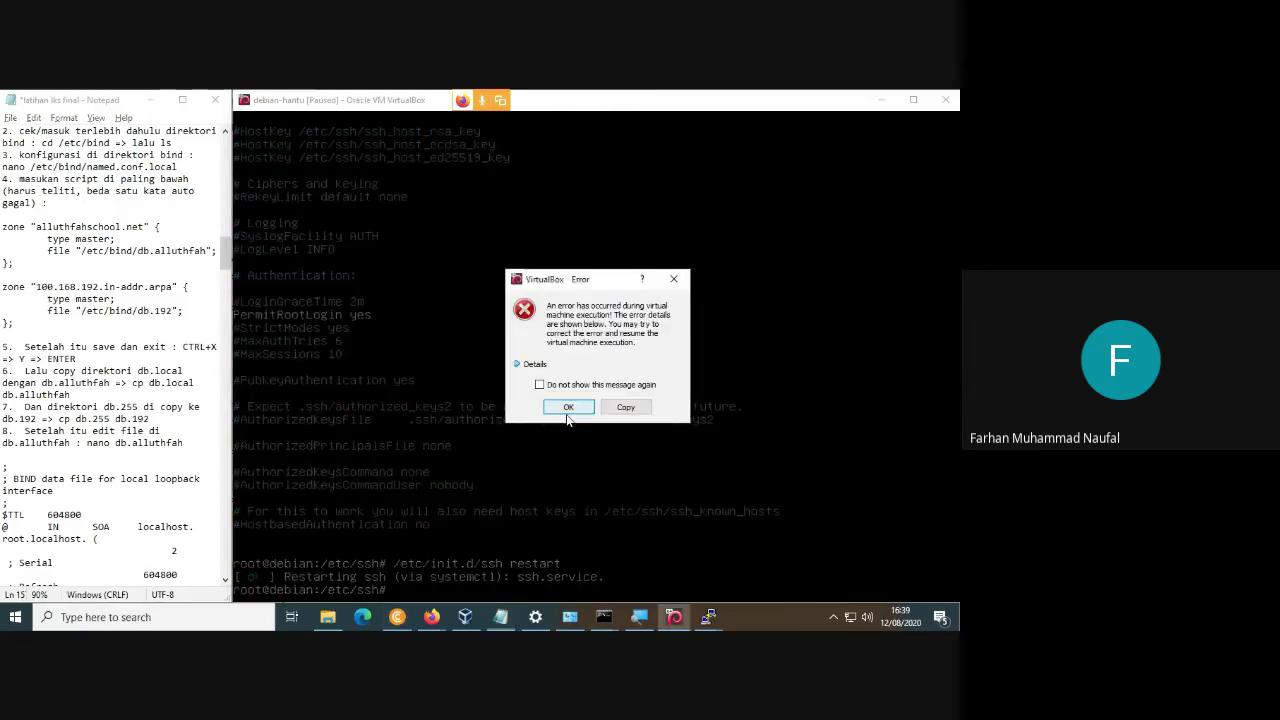
left_click(566, 410)
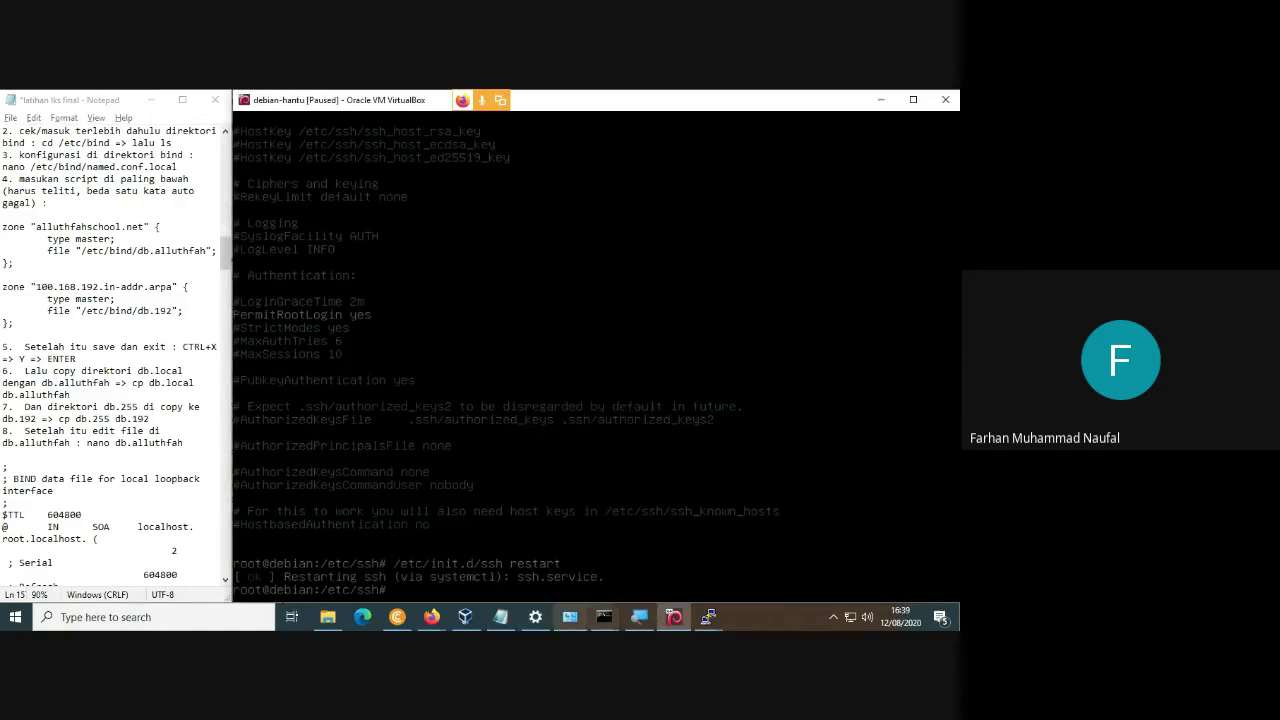
mouse_move(431, 617)
left_click(496, 562)
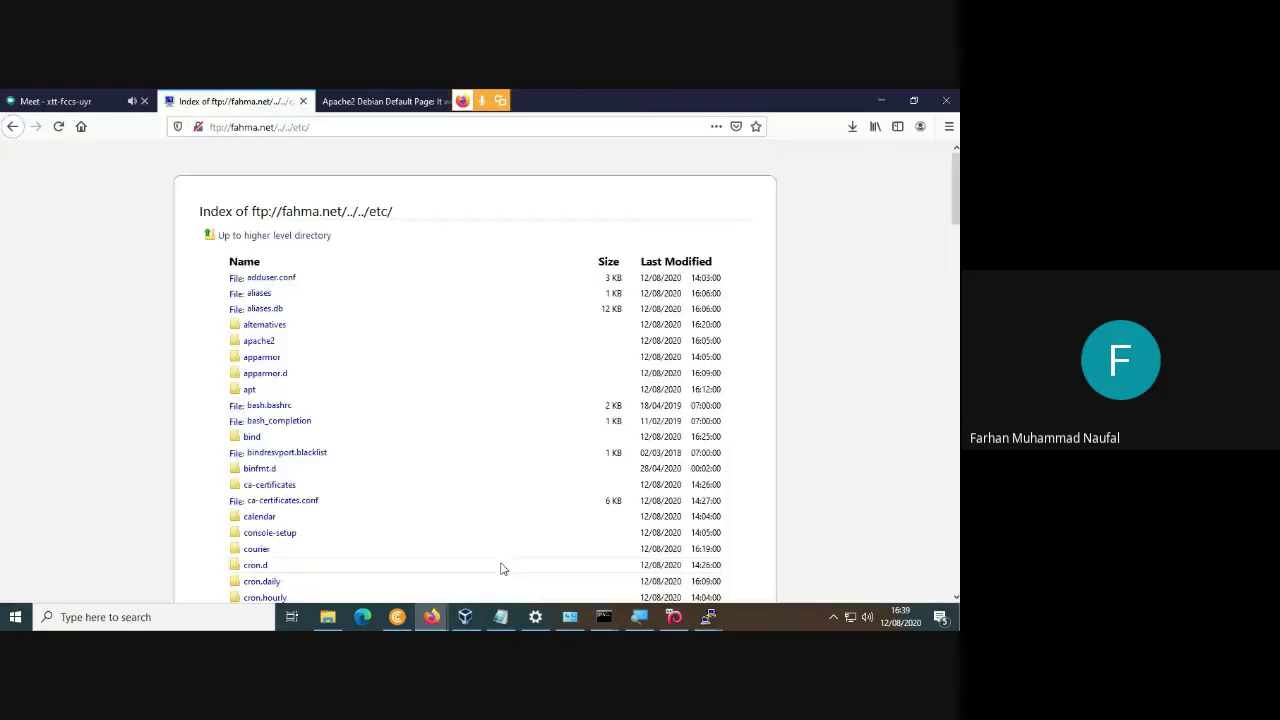
Switch to the Google Meet tab and end the screen share with 'Stop presenting'.
left_click(70, 100)
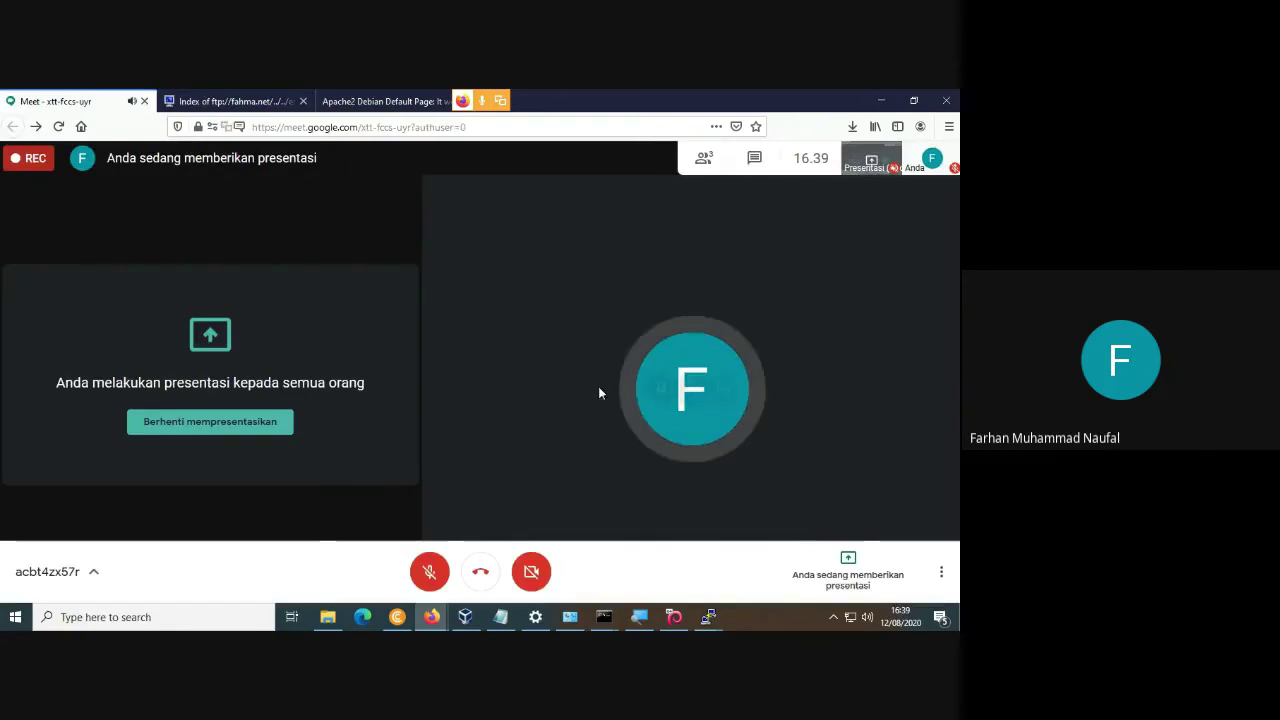
left_click(864, 555)
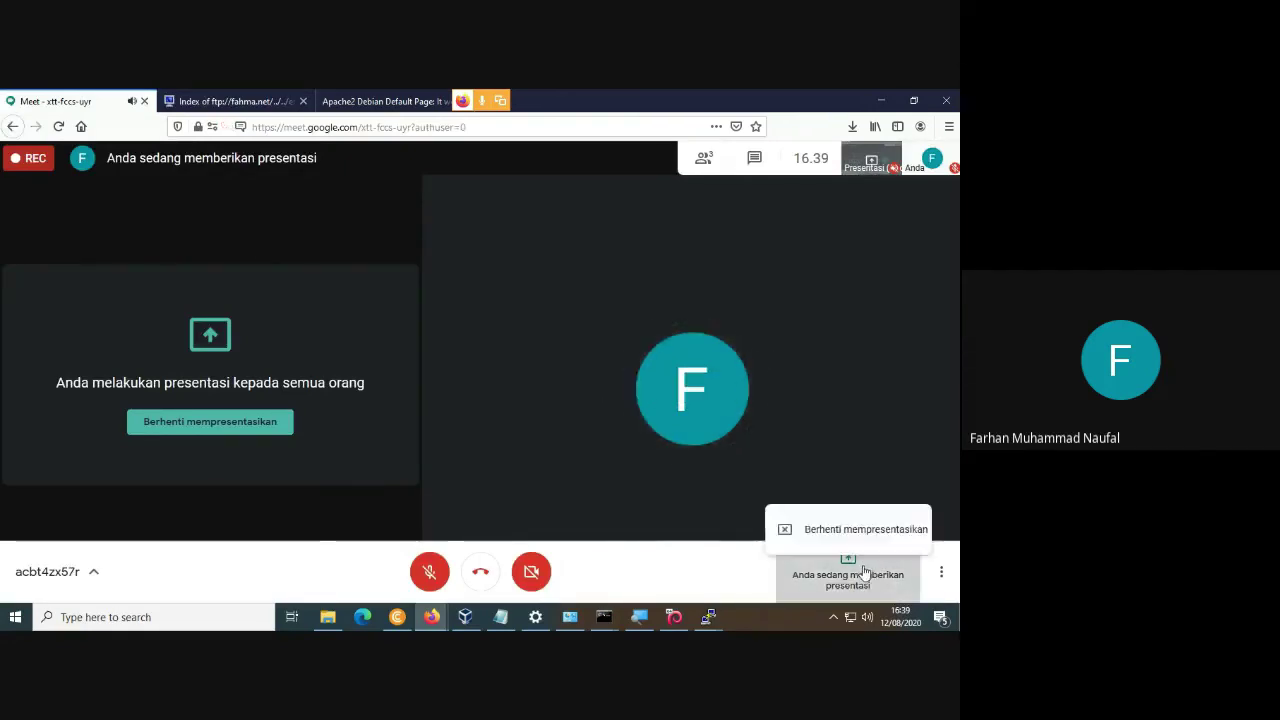
left_click(794, 506)
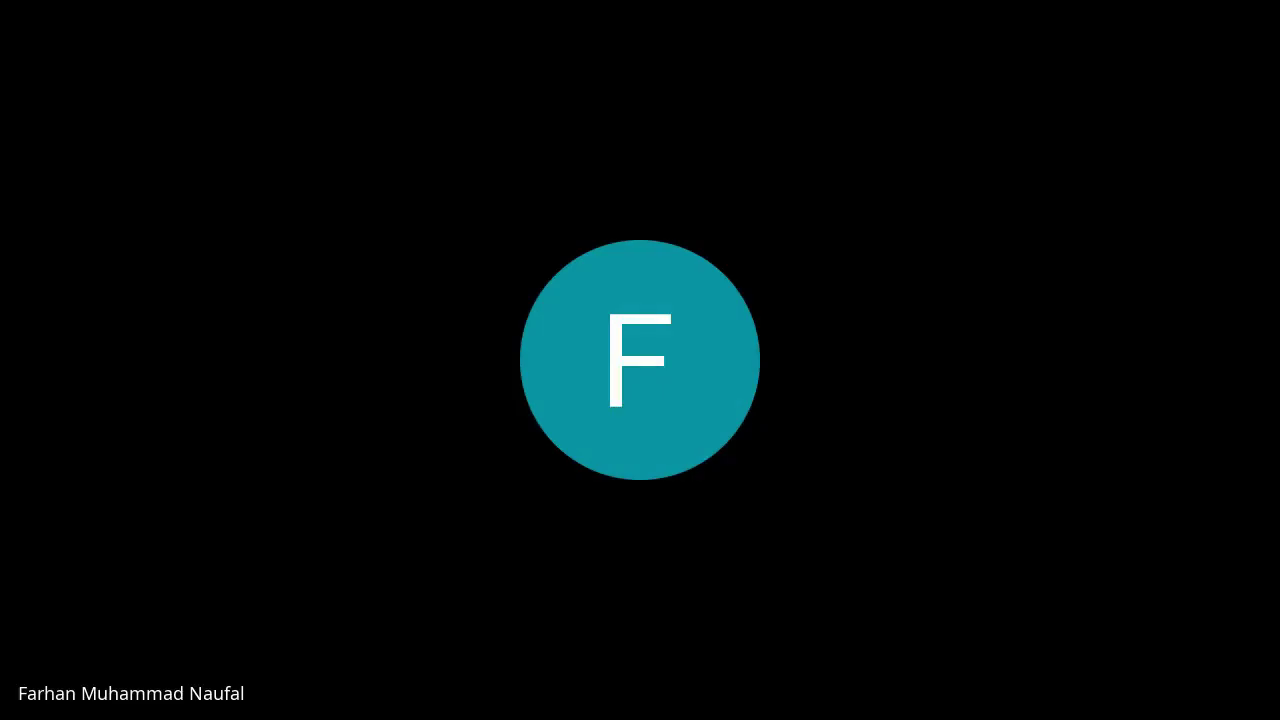